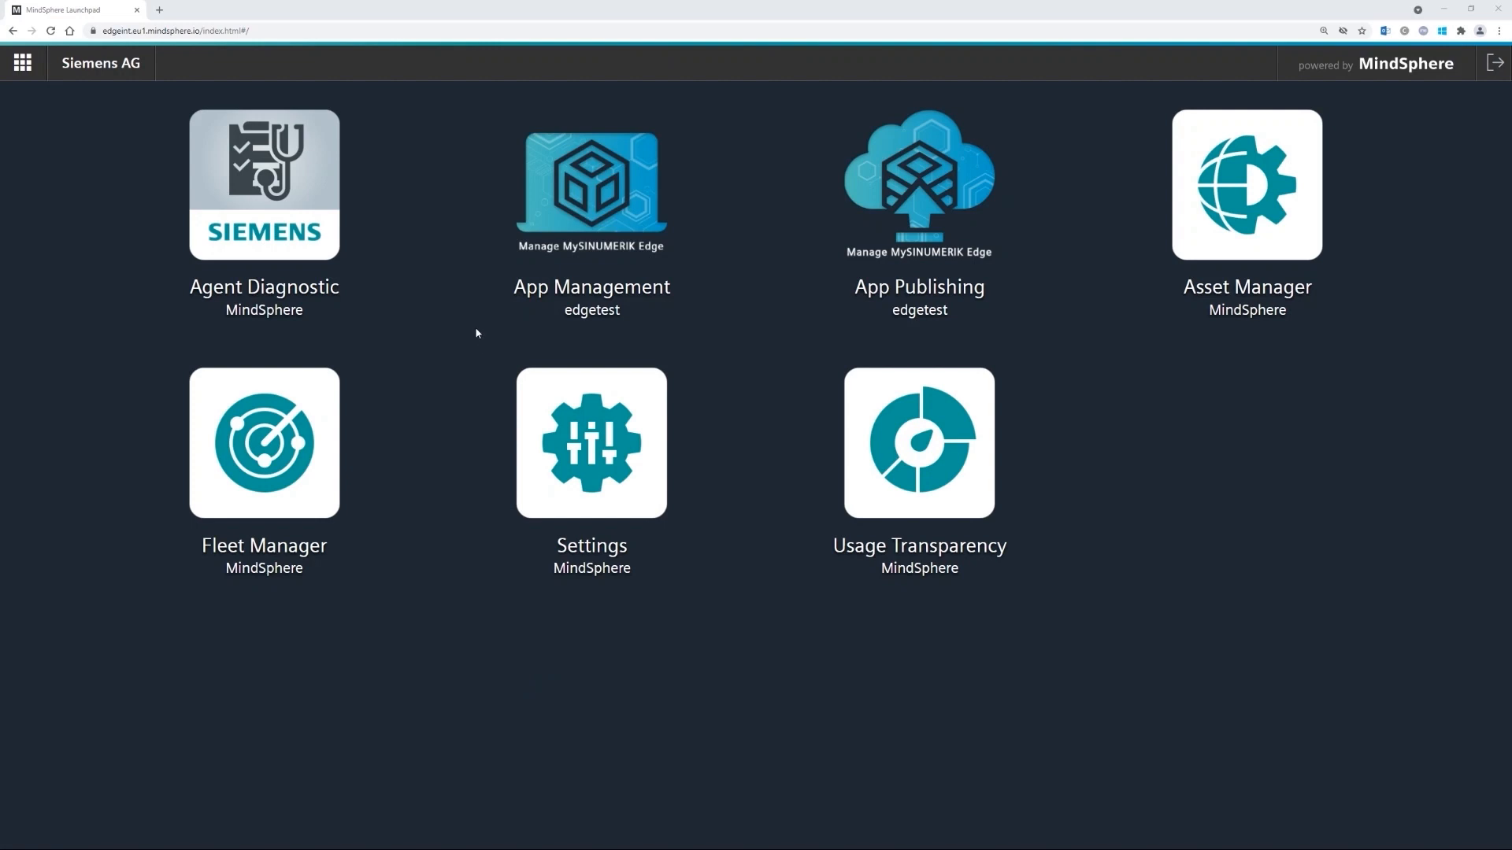
# - Open App Management and list the Edge_App_Tutorials device's applications to add a new one
pyautogui.click(587, 176)
pyautogui.click(152, 181)
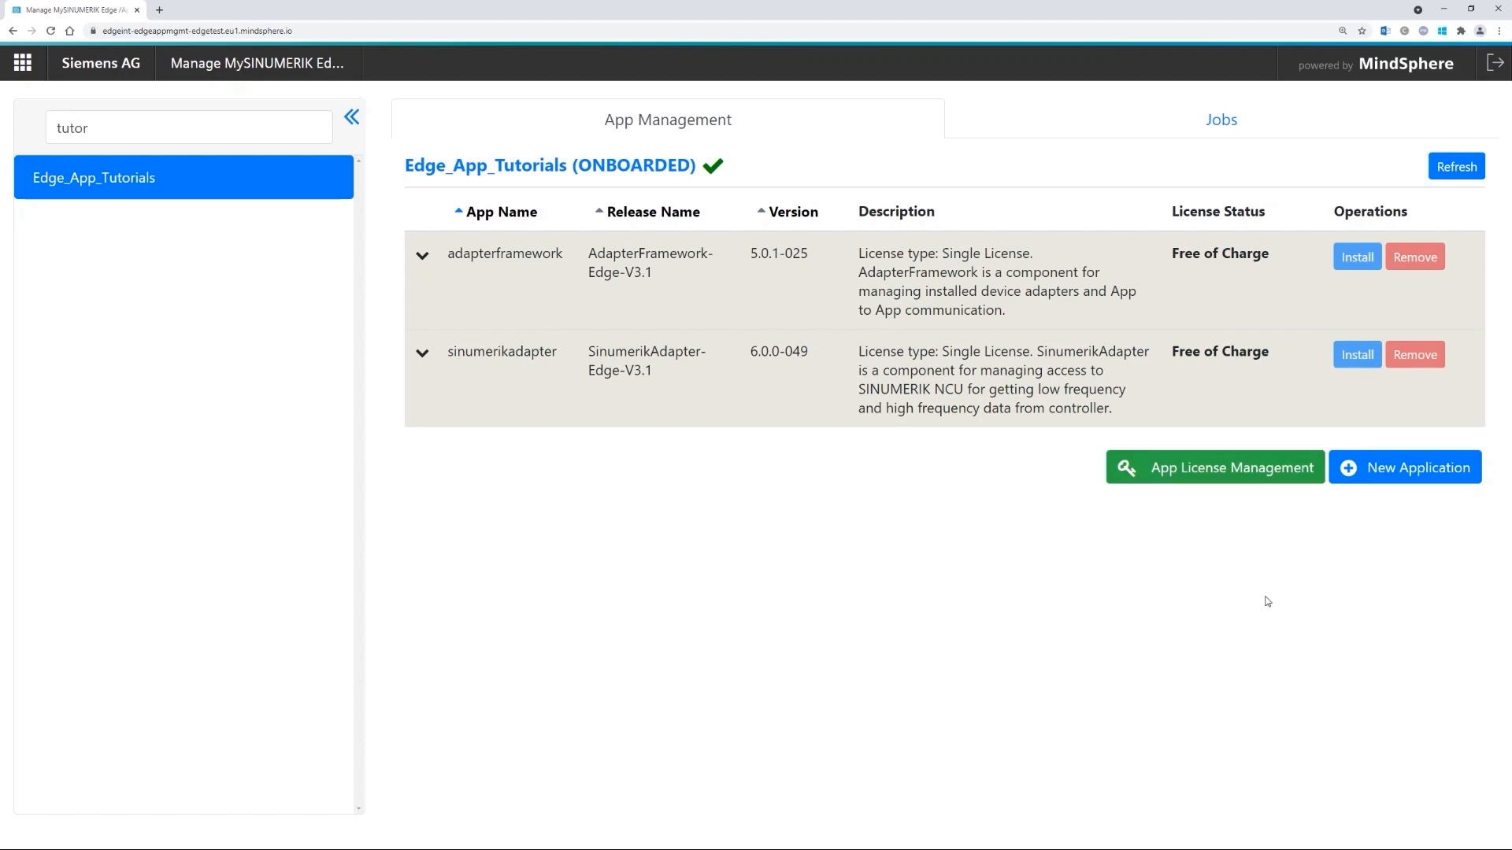
pyautogui.click(1388, 471)
# - Find amwcapture by searching 'amwc' and save its release v2.4.0.0.16 with the terms accepted
pyautogui.click(166, 279)
pyautogui.write('amwc')
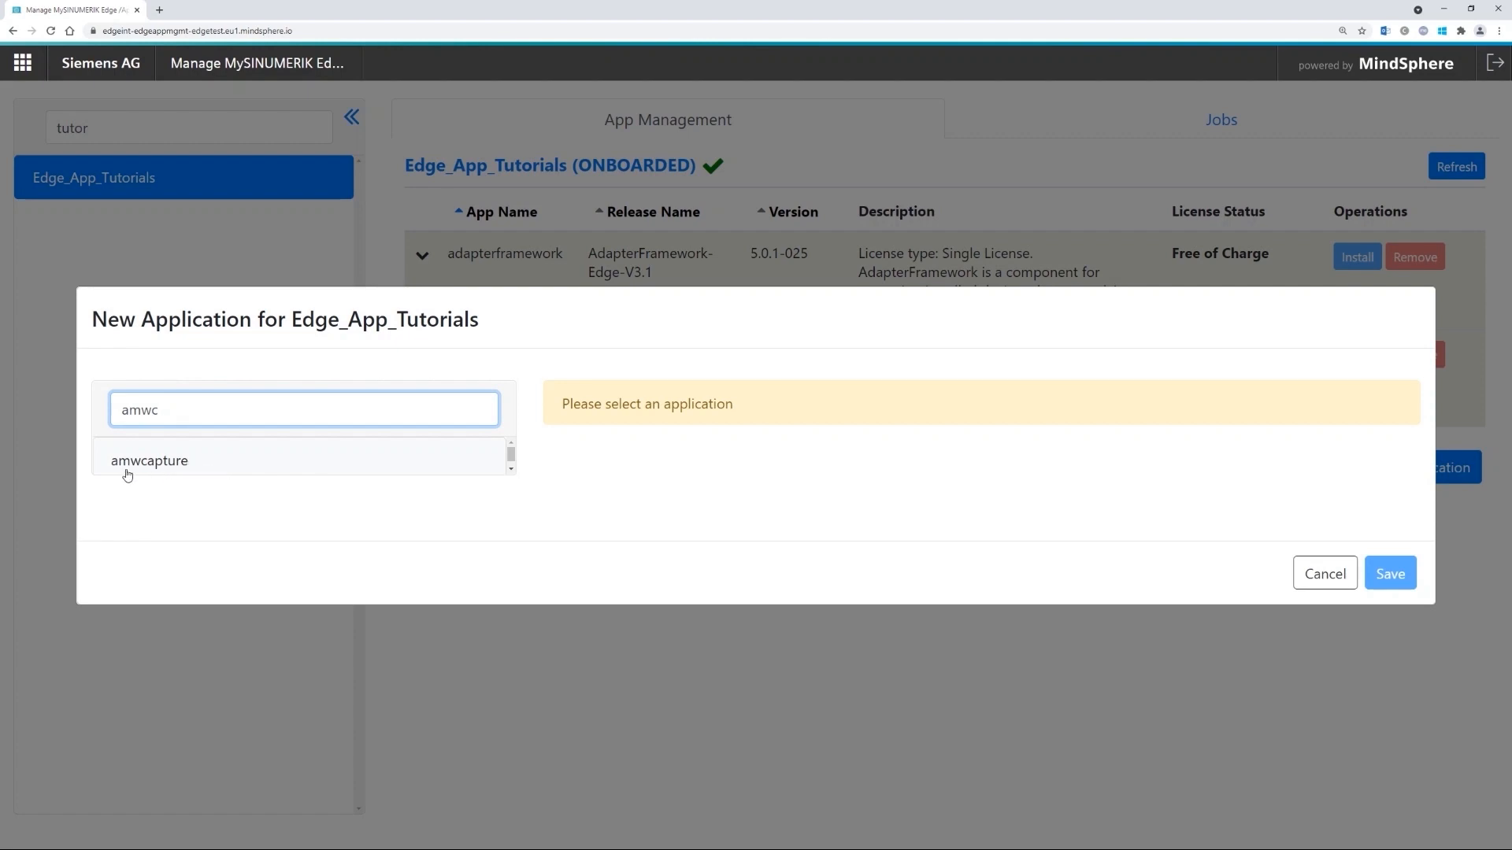
pyautogui.click(201, 461)
pyautogui.scroll(-10, 922, 494)
pyautogui.scroll(-1, 917, 493)
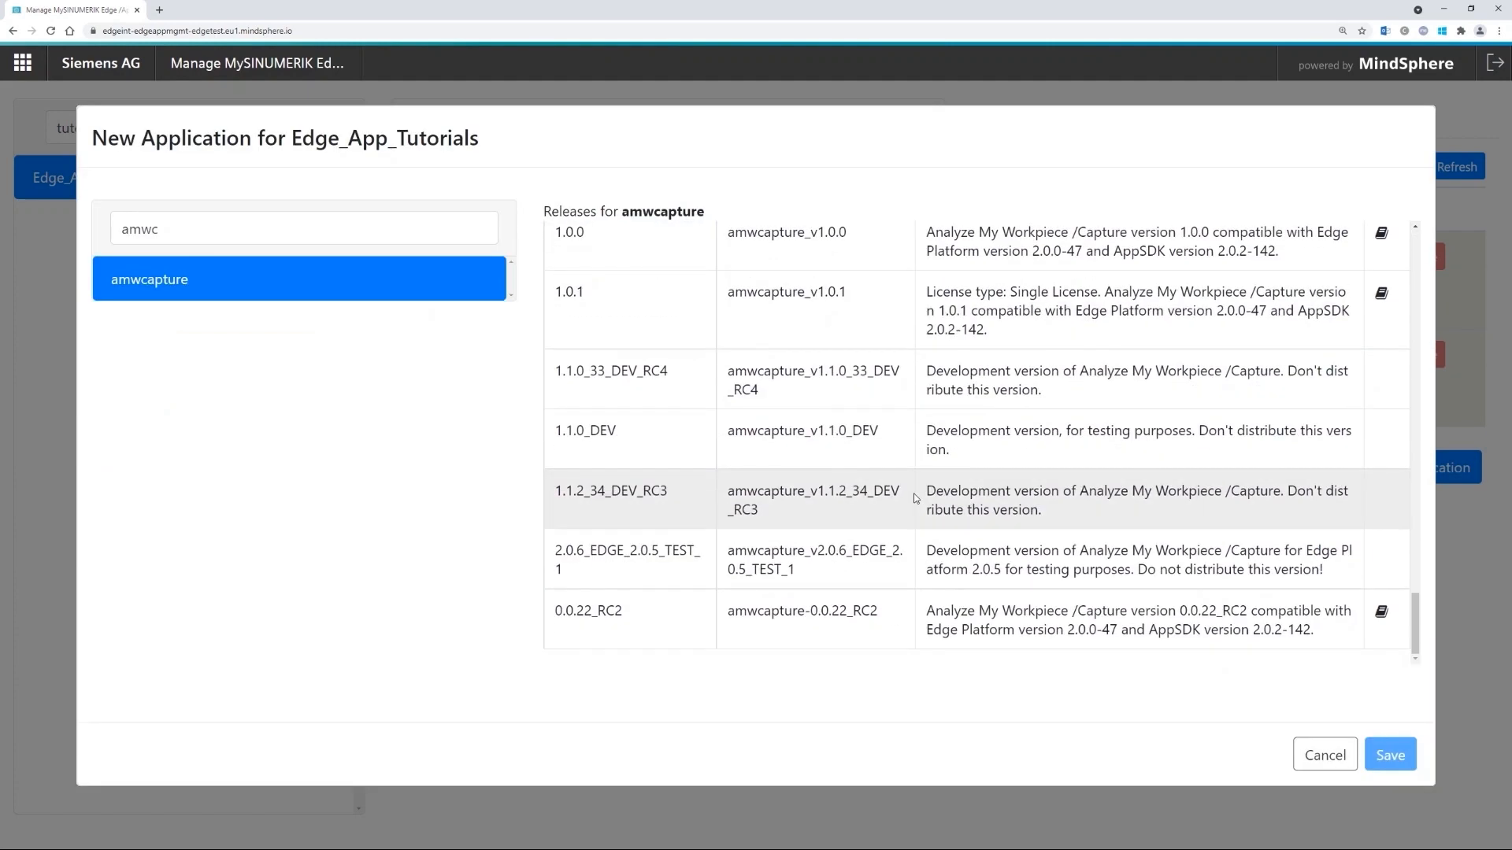
pyautogui.scroll(2, 913, 493)
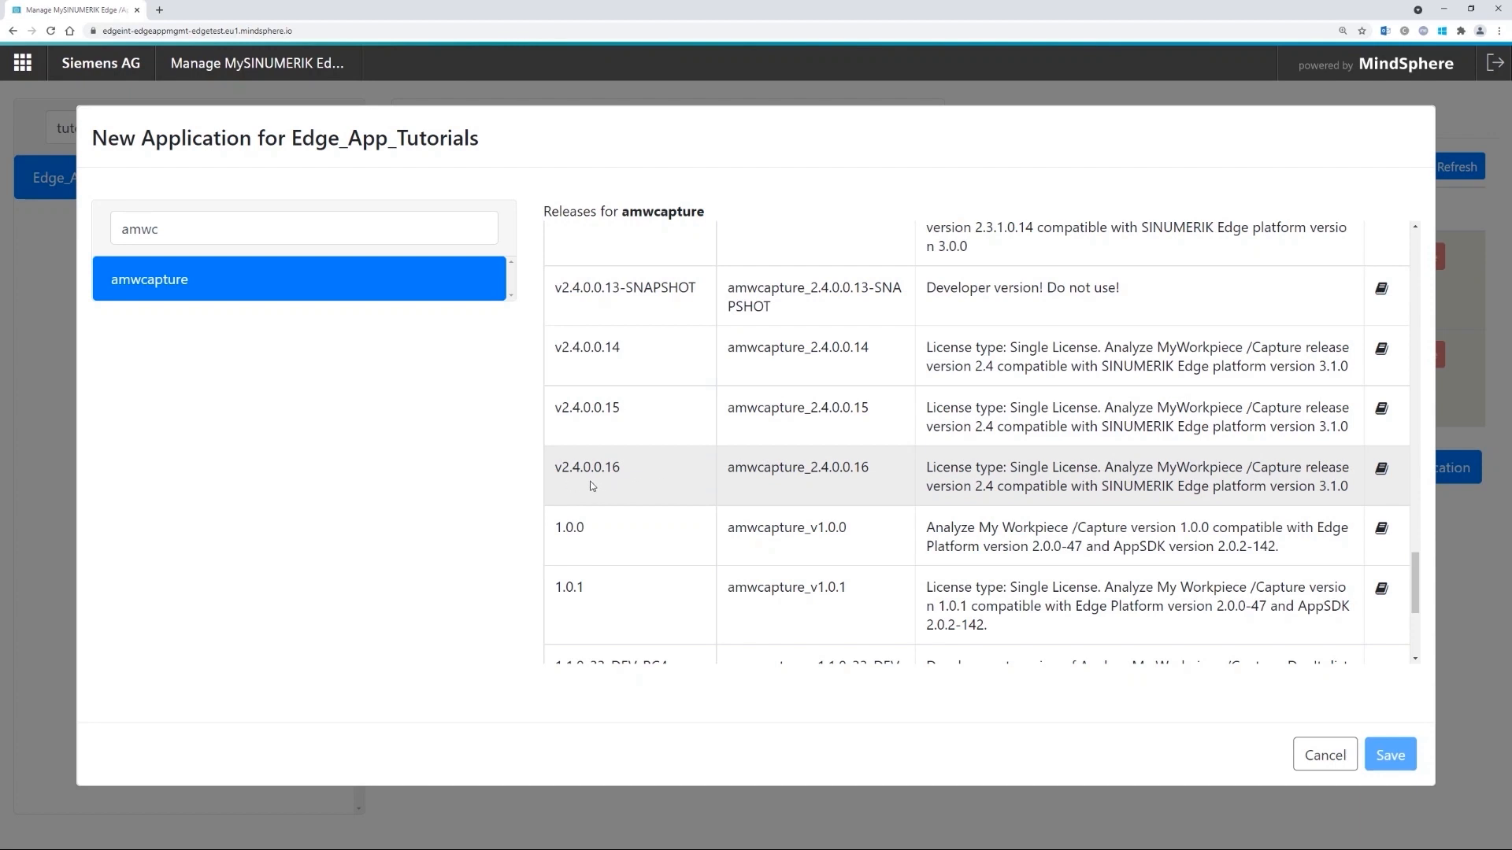
pyautogui.click(669, 484)
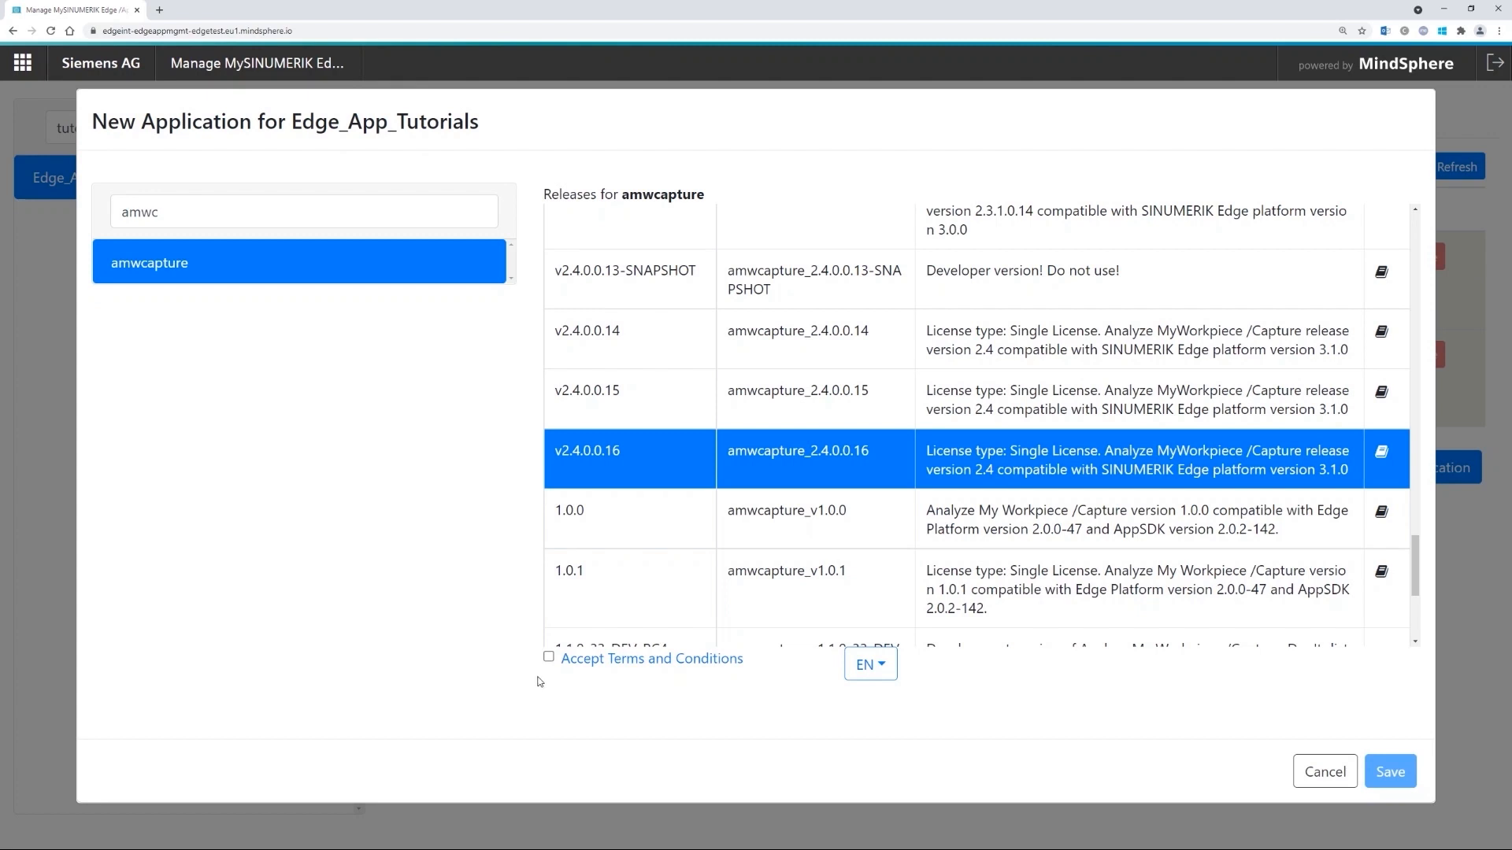
pyautogui.click(548, 657)
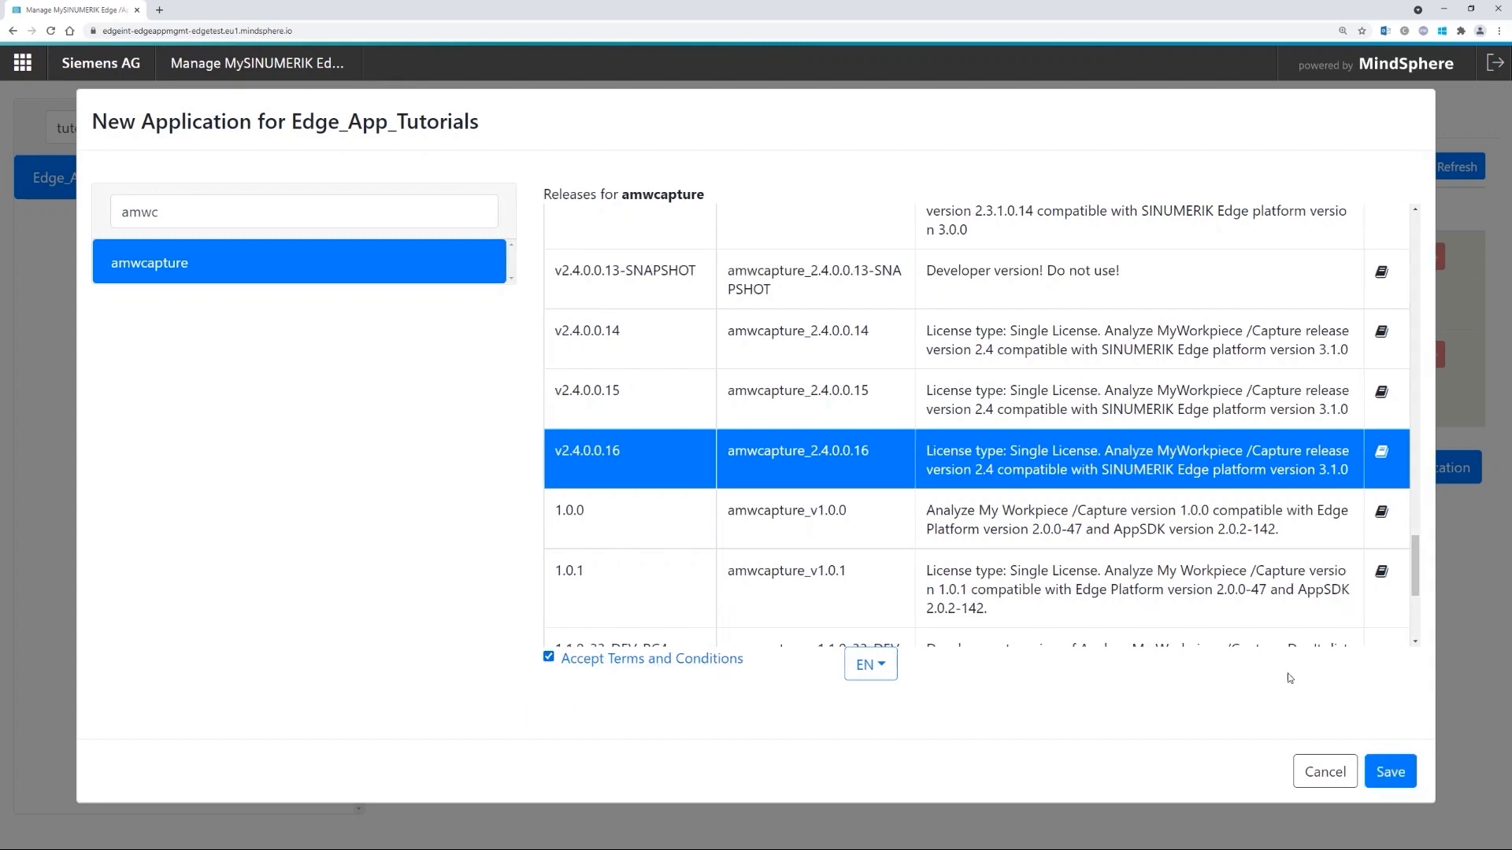
pyautogui.click(1393, 779)
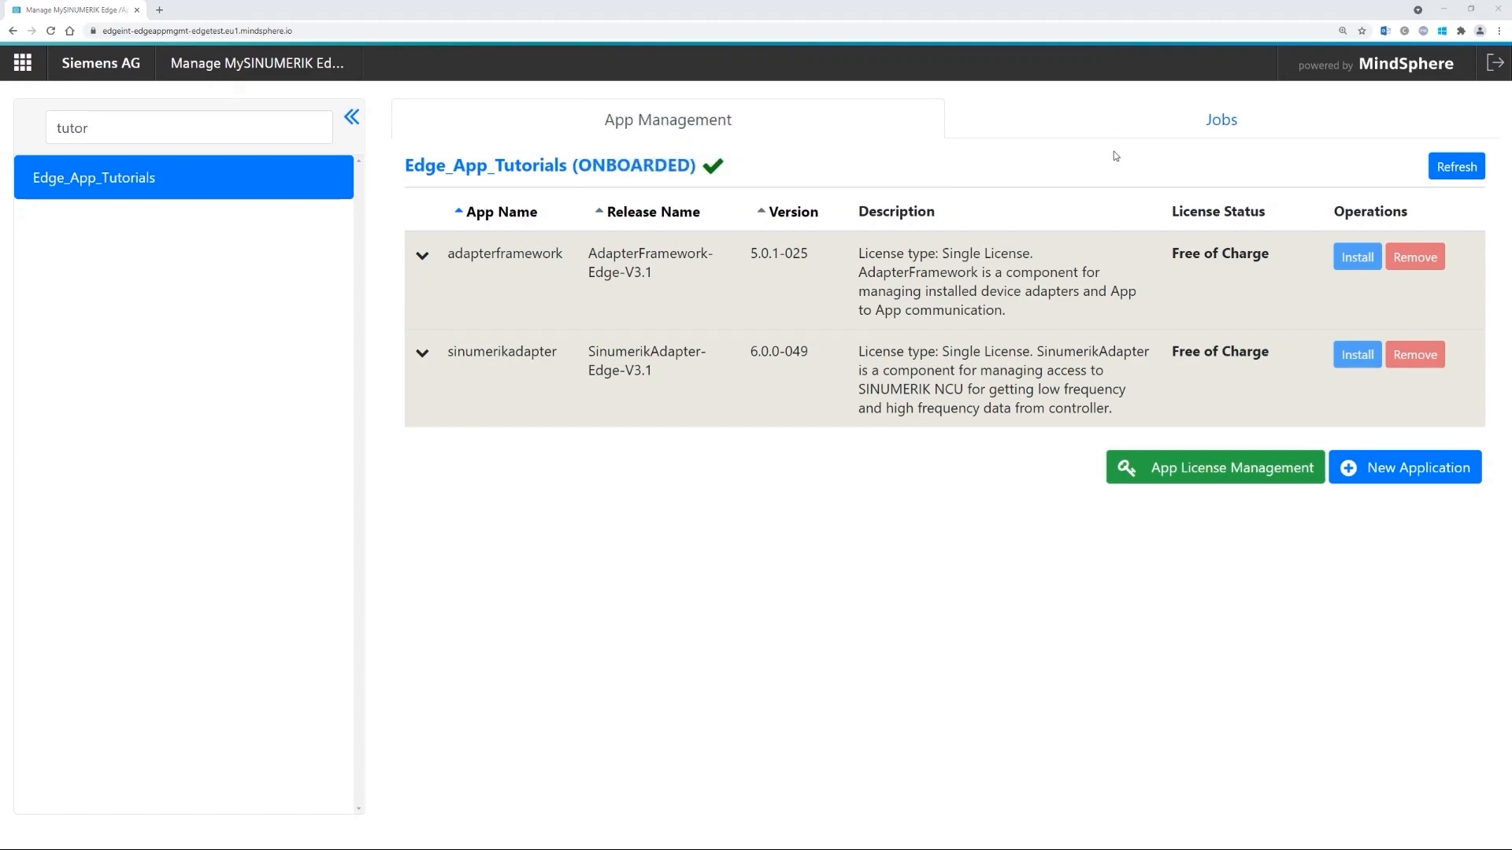
# - Refresh the Jobs list until the amwcapture install job shows ACTIVATED
pyautogui.click(1112, 125)
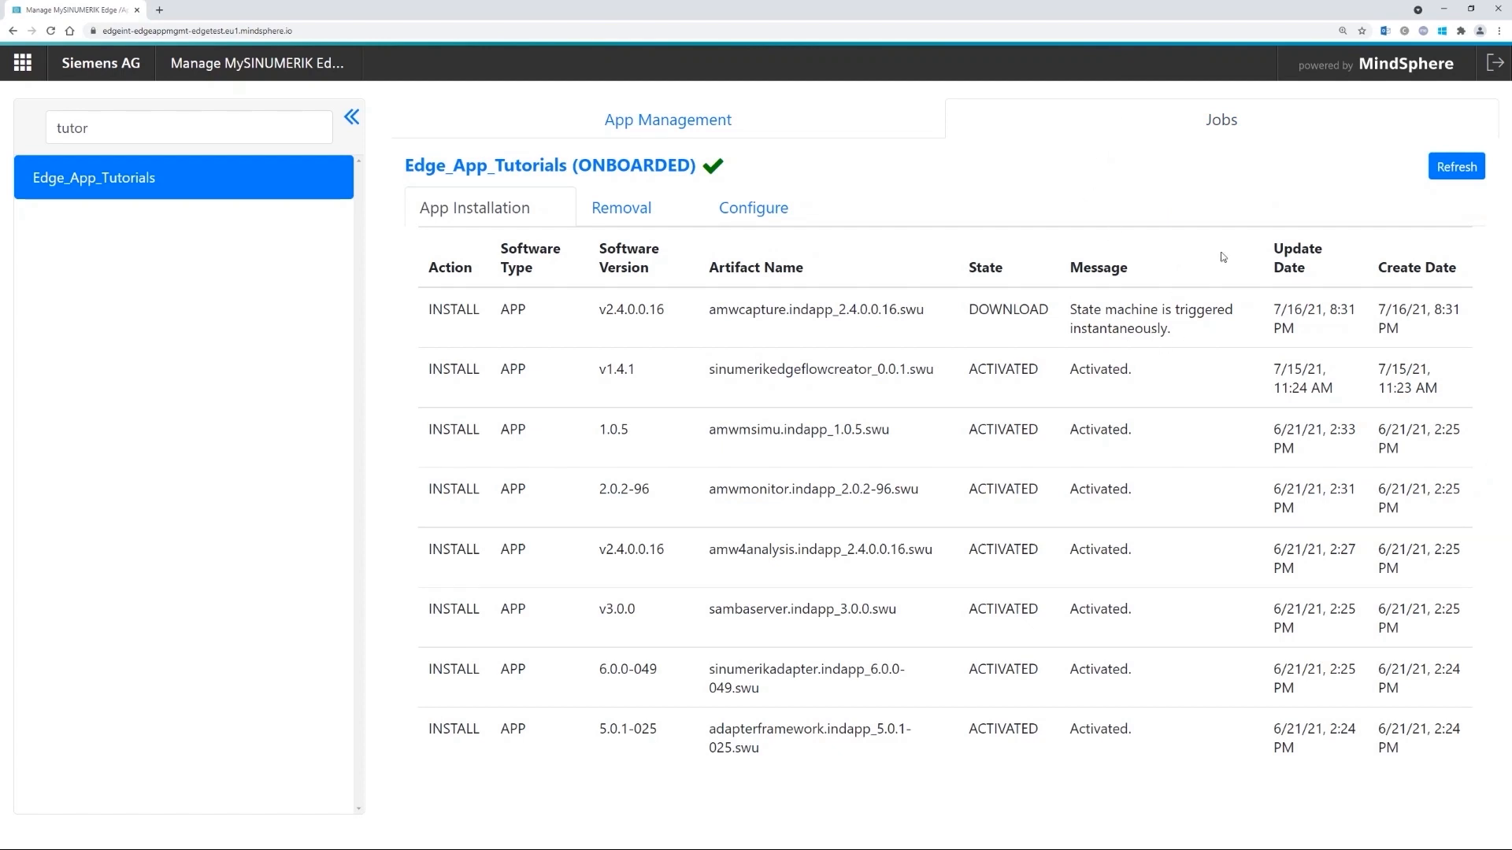
pyautogui.click(1454, 167)
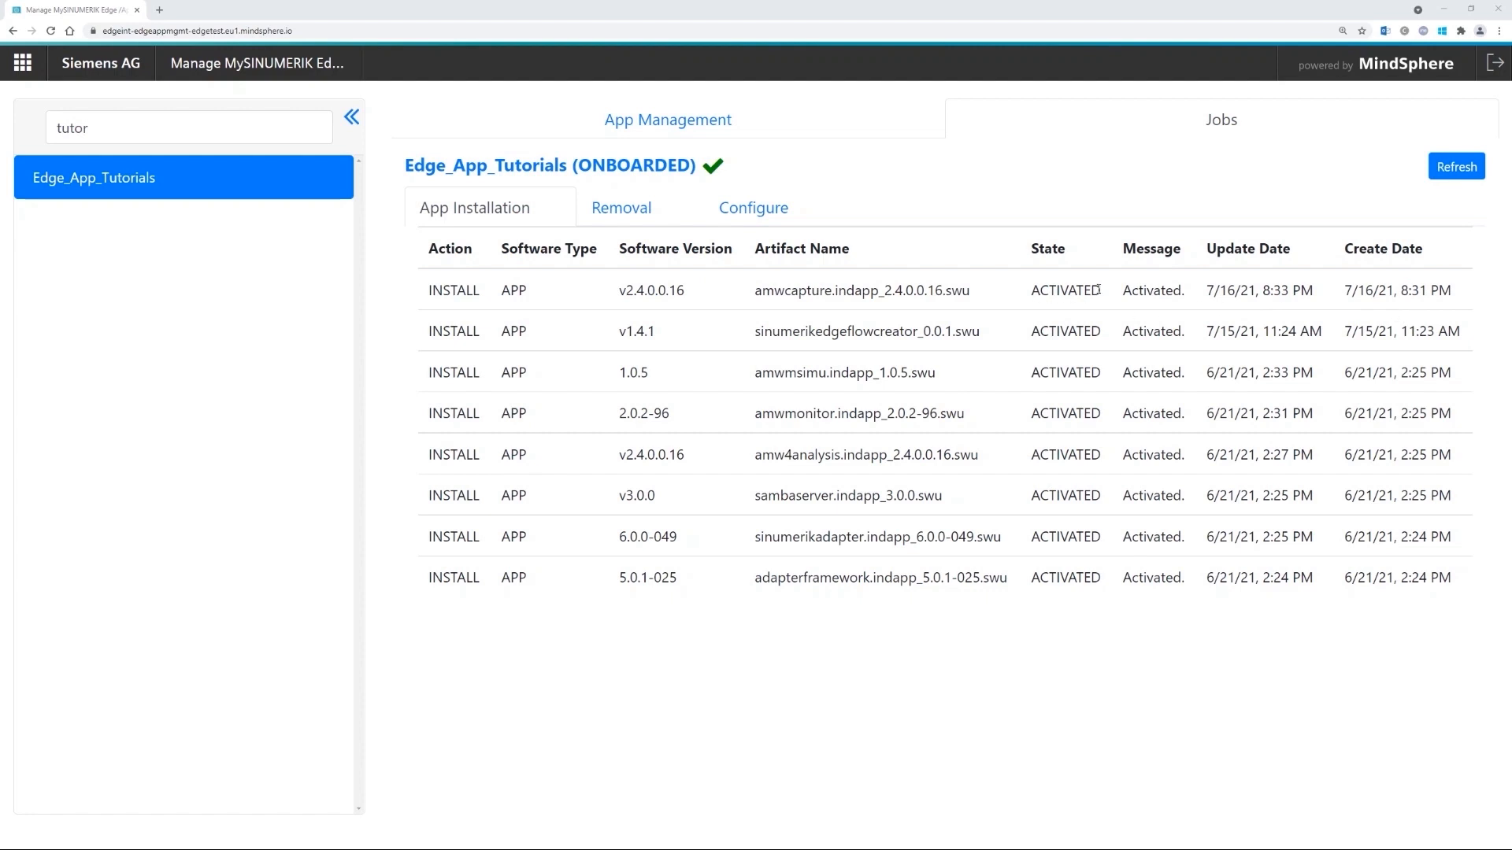
pyautogui.moveTo(1182, 289); pyautogui.dragTo(1024, 293)
pyautogui.click(1018, 300)
# - Refresh the device's app list so amwcapture appears among its applications
pyautogui.click(672, 122)
pyautogui.click(1453, 165)
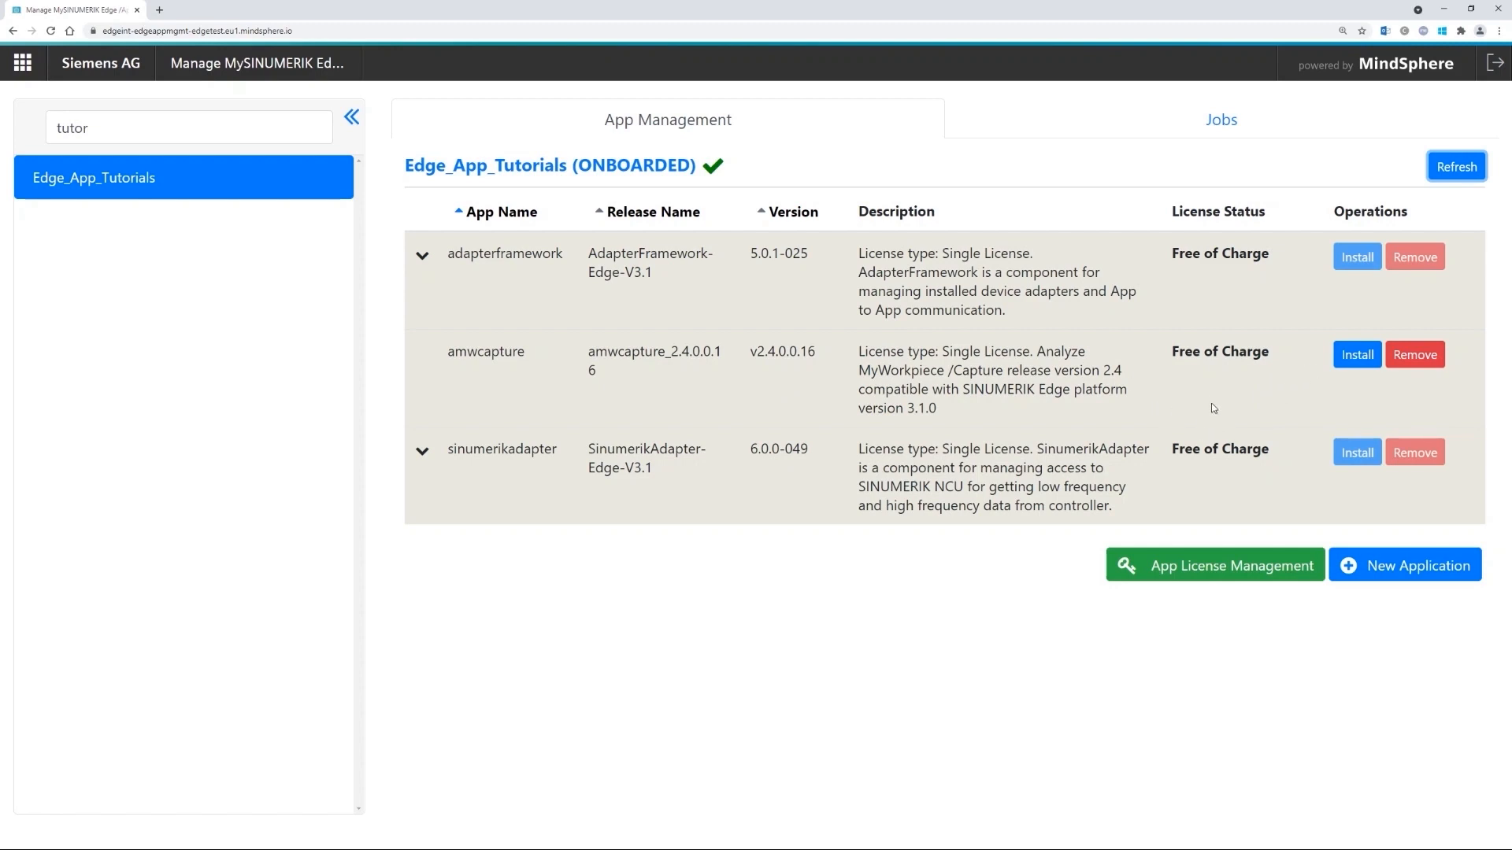
pyautogui.click(1400, 577)
# - Find sambaserver by searching 'samba' and save its release v3.0.0 with the terms accepted
pyautogui.click(188, 286)
pyautogui.write('sam')
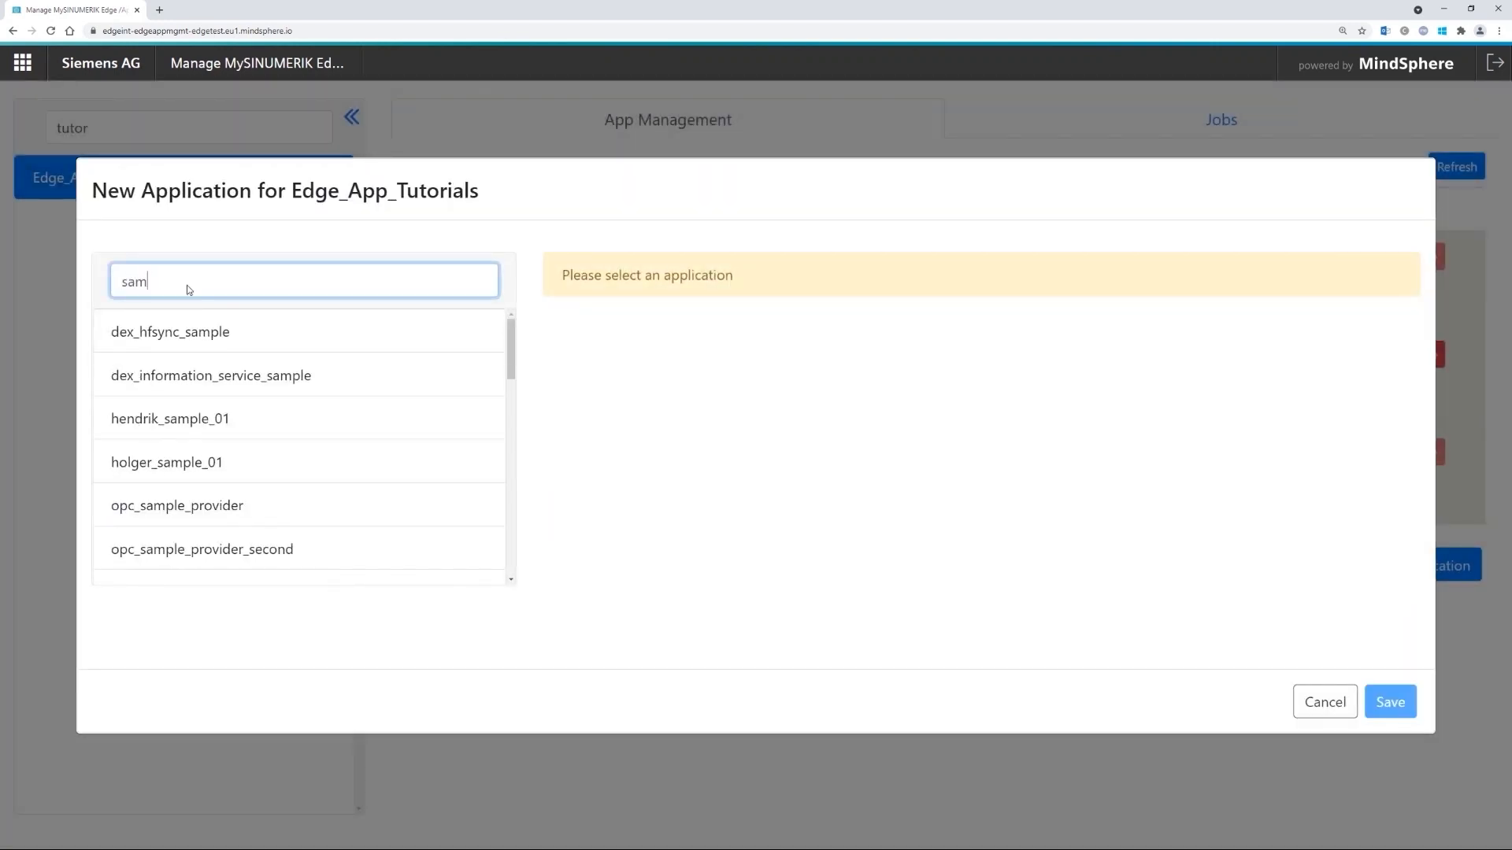
pyautogui.write('ba')
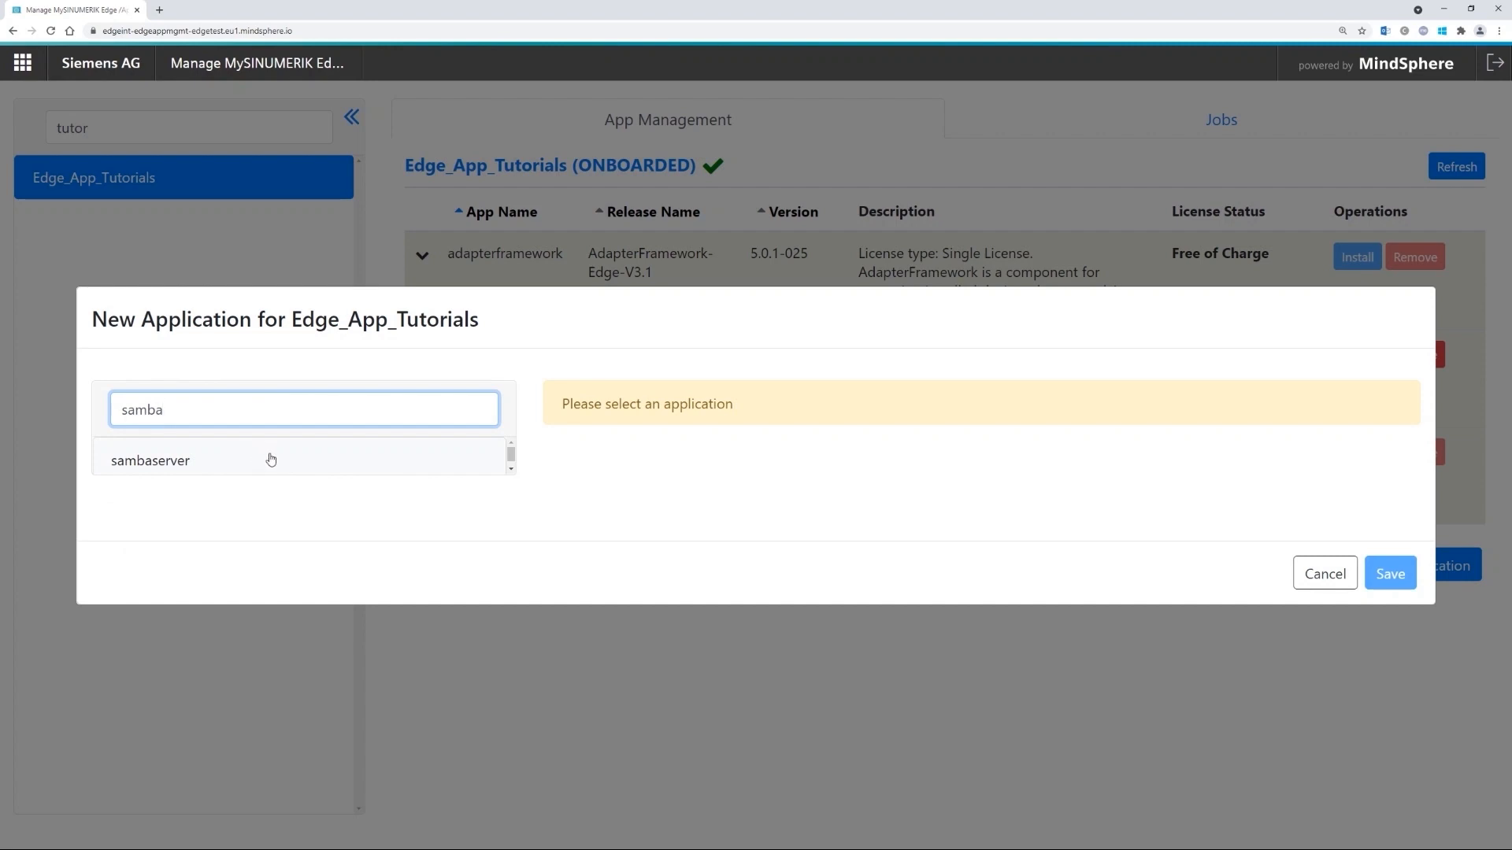
pyautogui.click(341, 461)
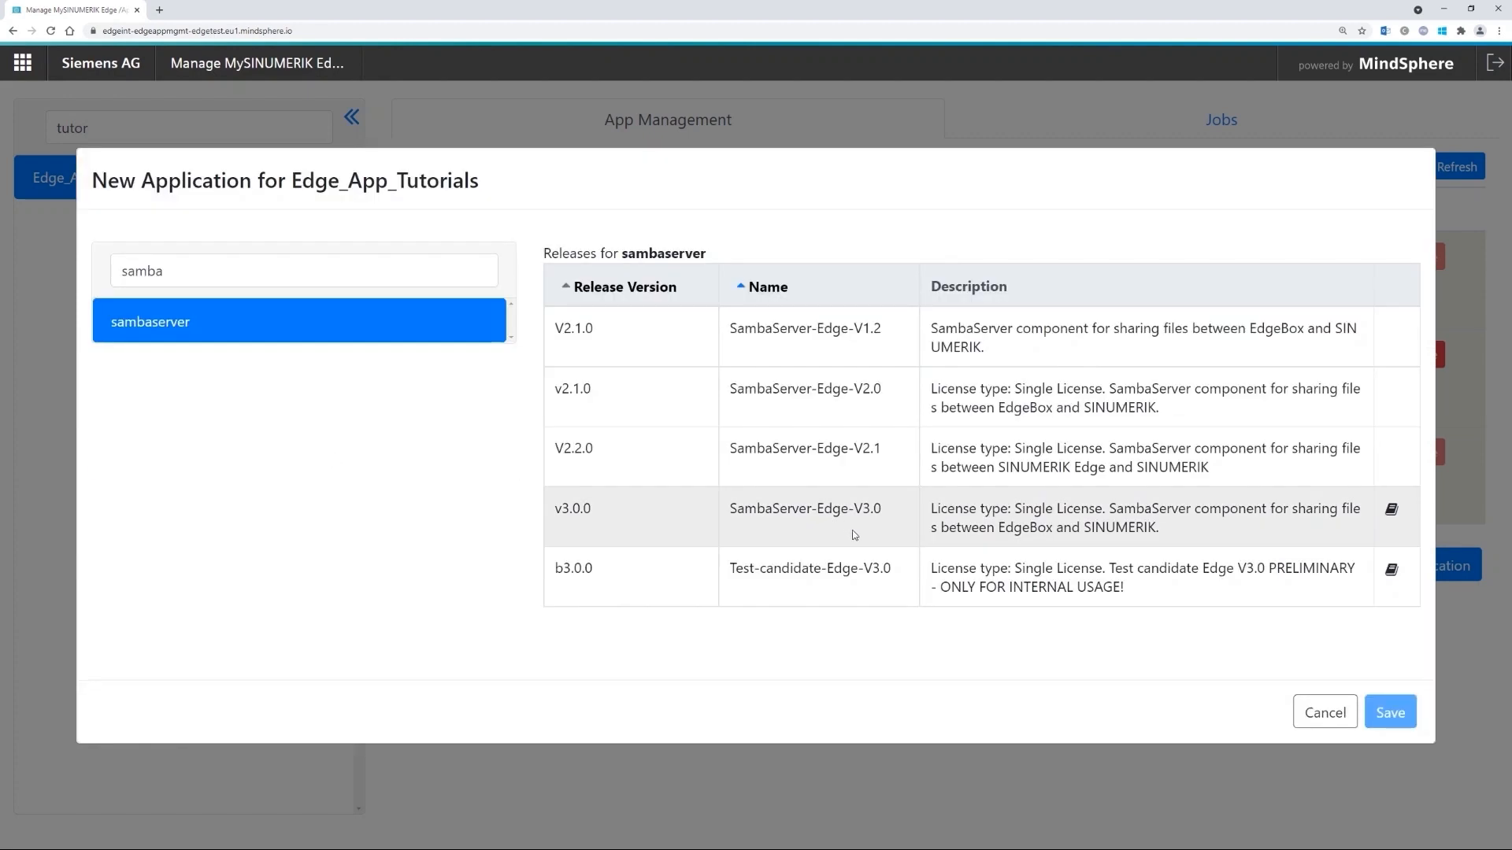
pyautogui.click(687, 521)
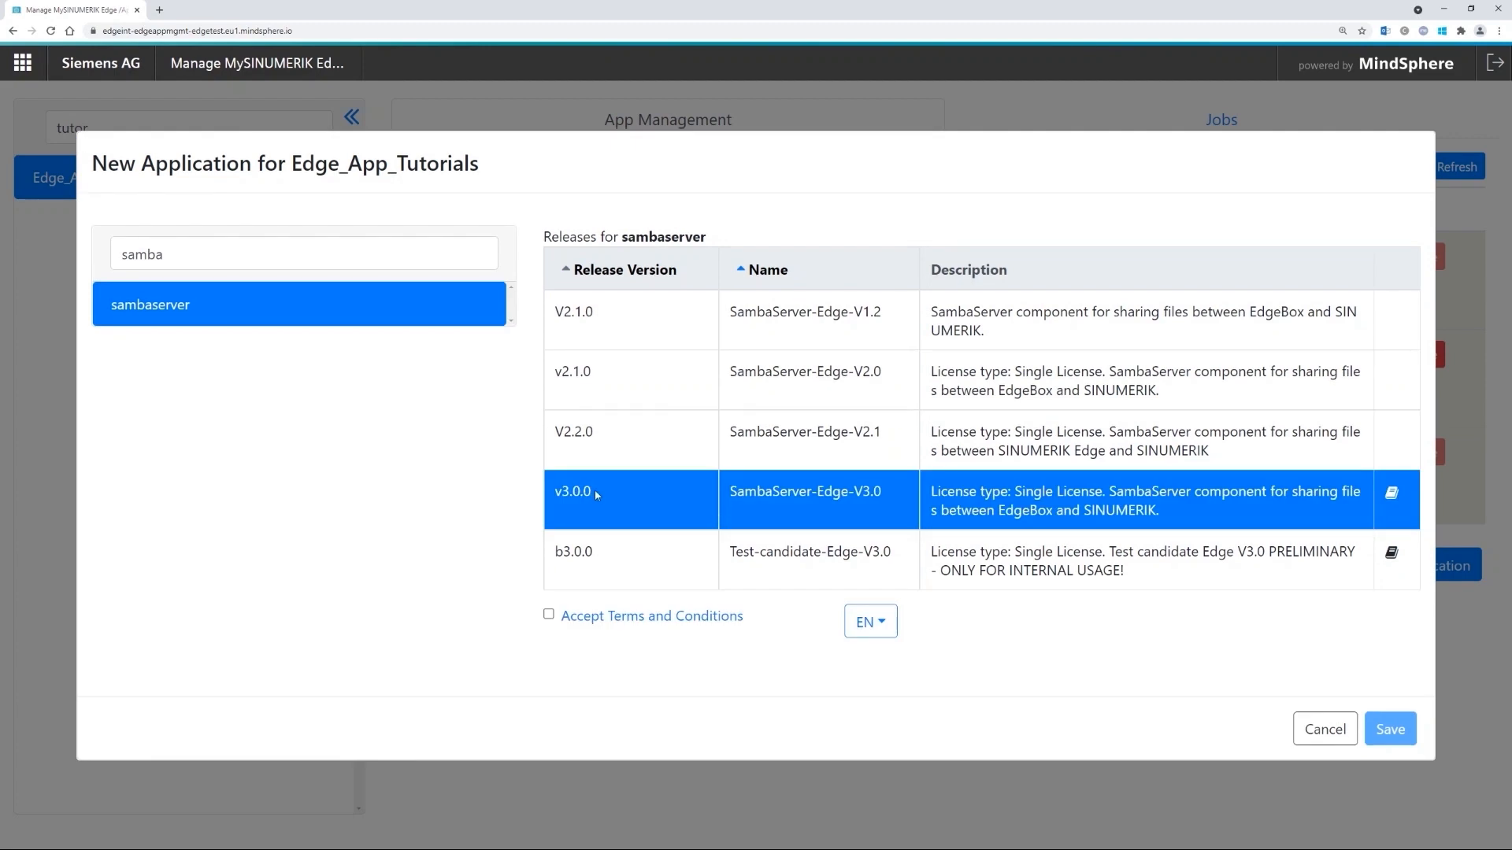
pyautogui.click(549, 617)
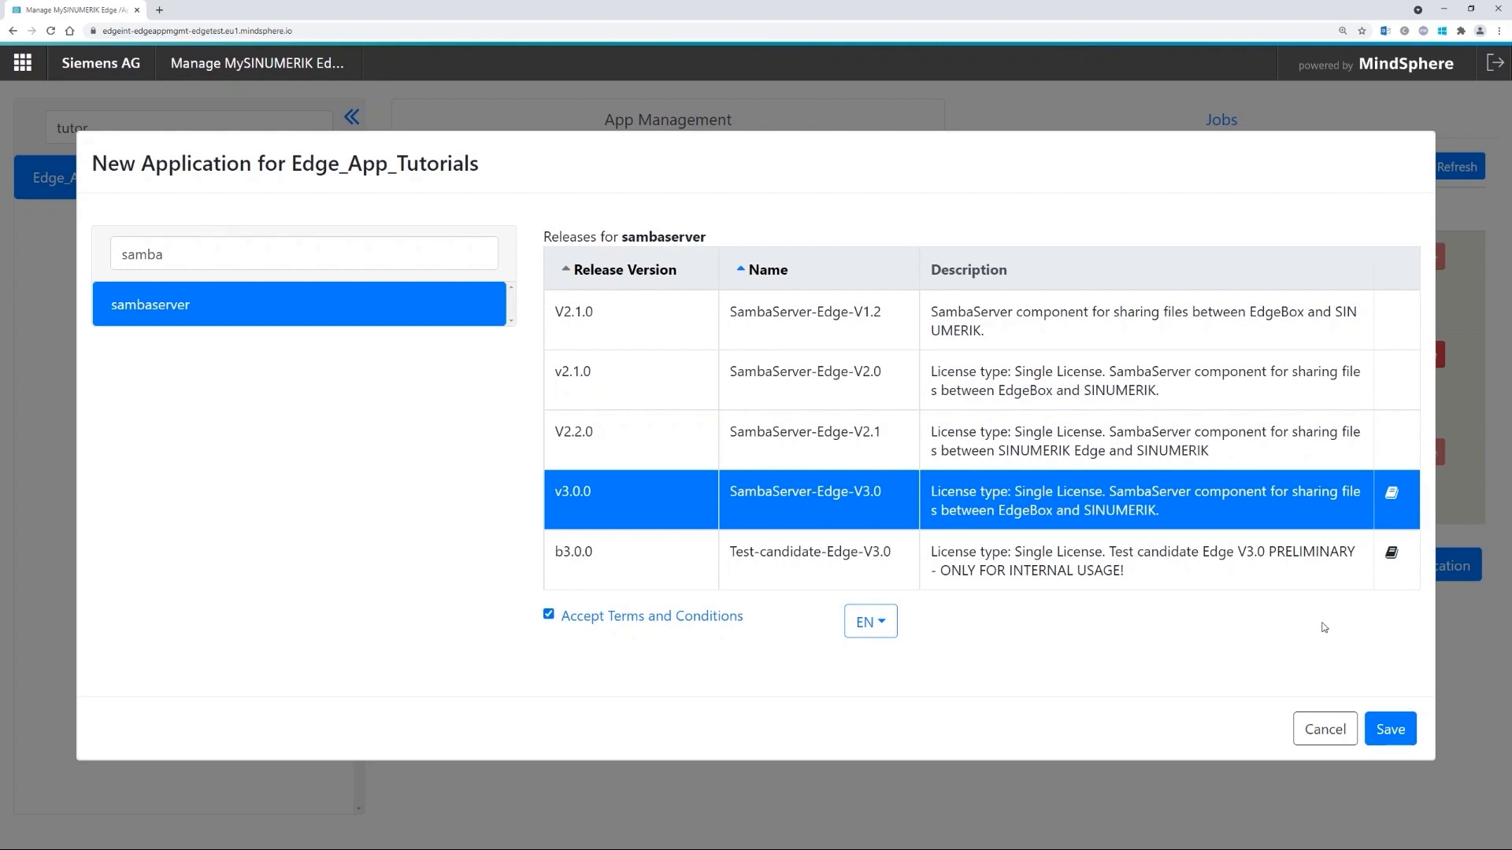
pyautogui.click(1388, 732)
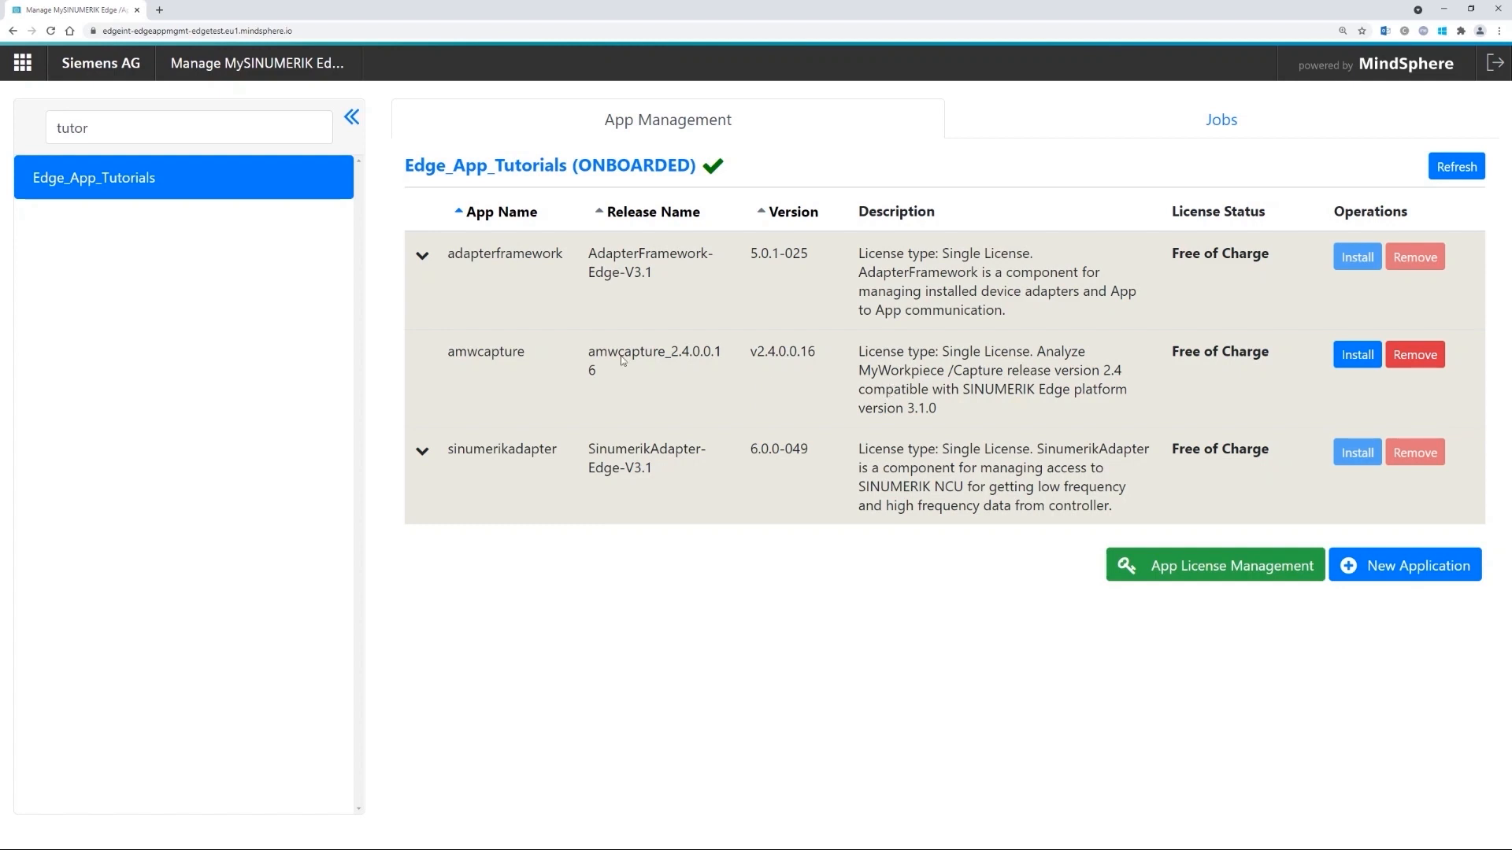
# - Install and confirm an amwcapture instance, creating amwcapture.amwcapture_2.4.0.0.16 in STOPPED state
pyautogui.doubleClick(484, 351)
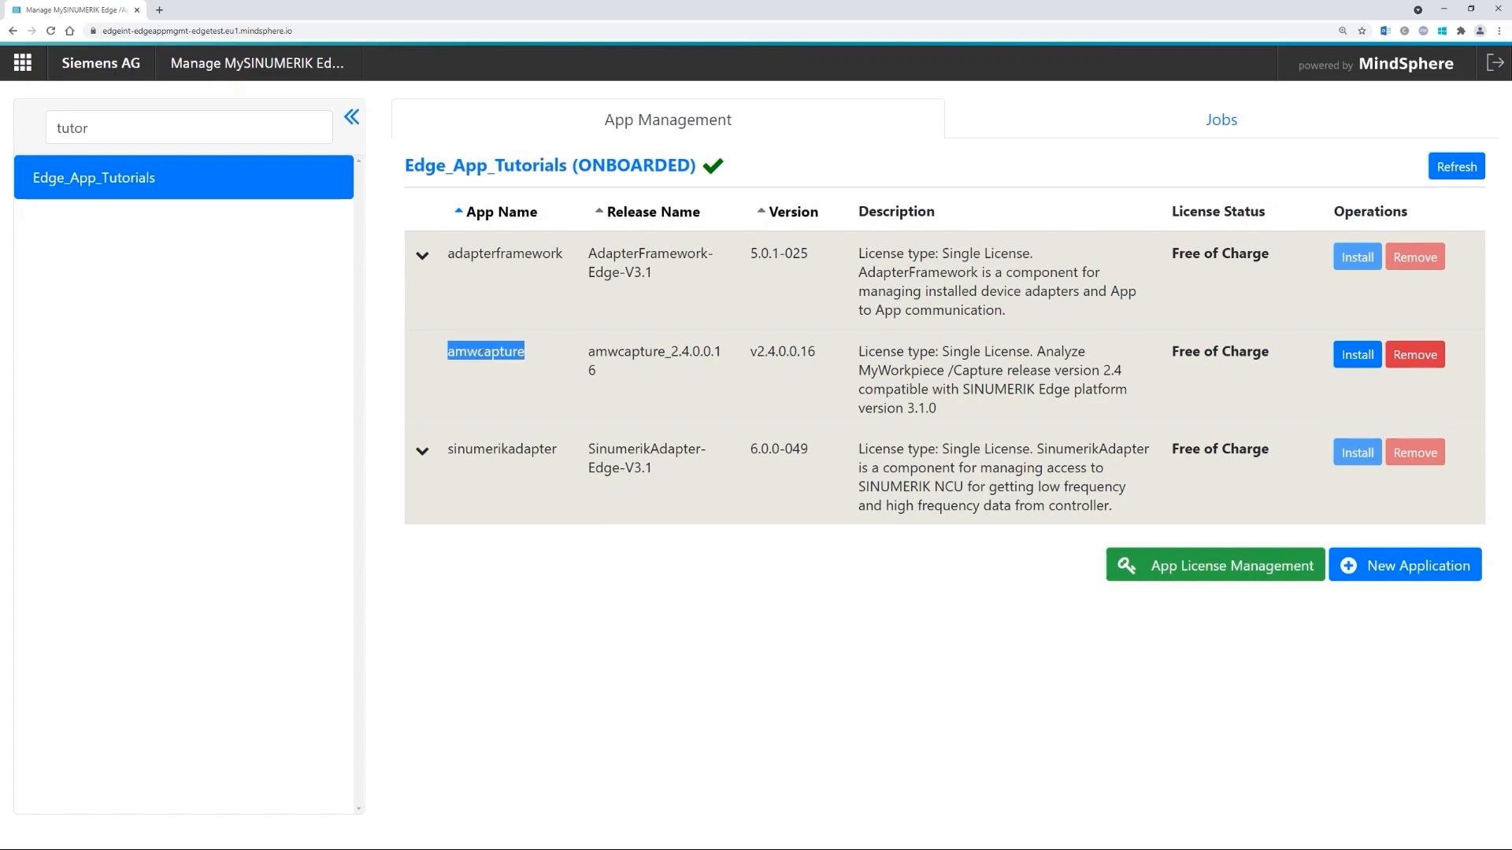
pyautogui.click(1356, 354)
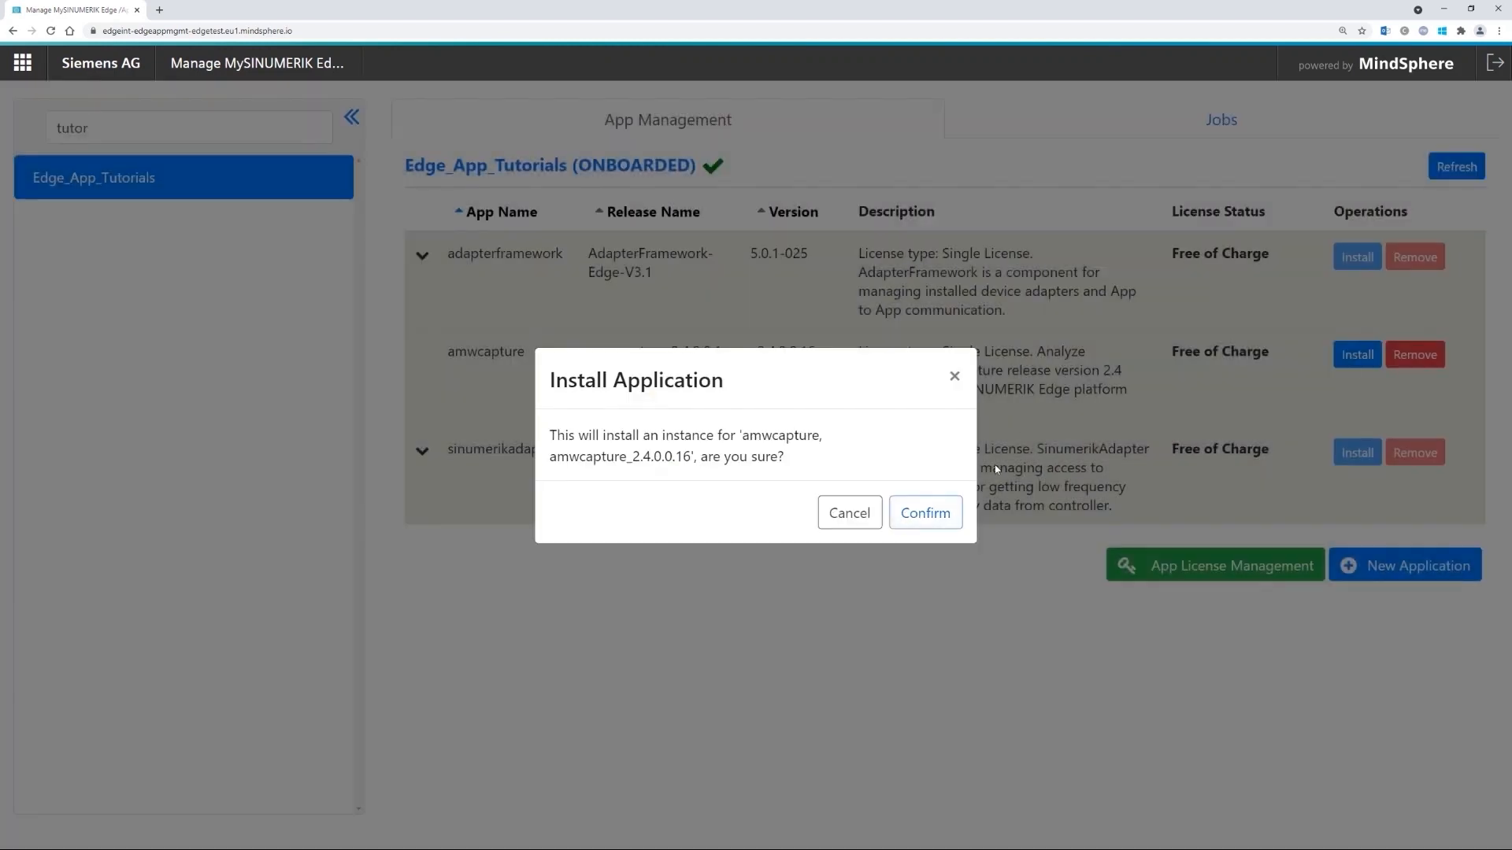
pyautogui.click(925, 514)
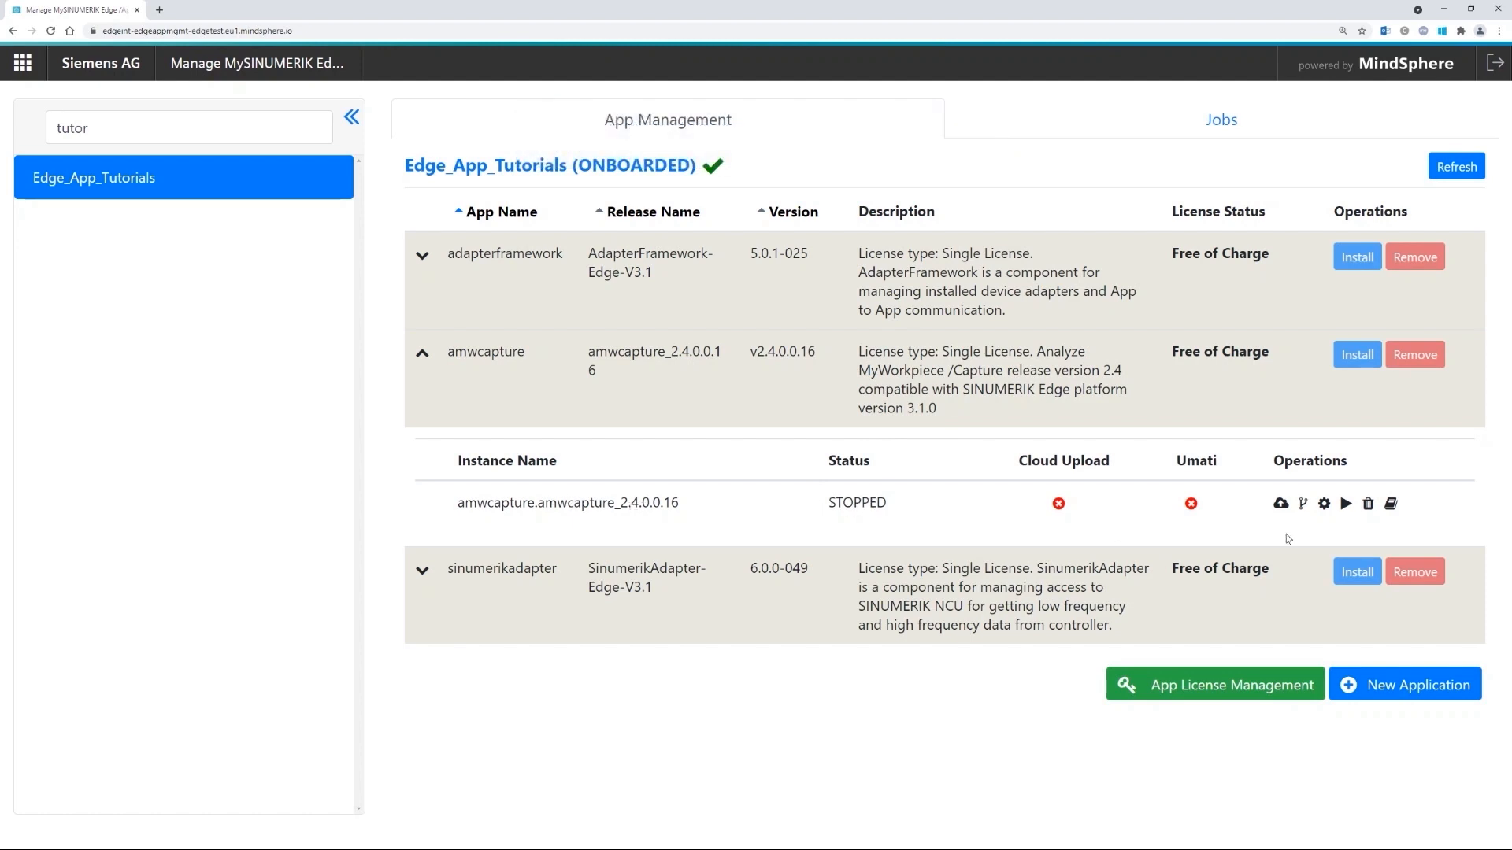
# - Open the amwcapture instance's configuration and look through its CommandAxisPosition and ActualAxisPosition ENC_POS entries
pyautogui.click(1326, 504)
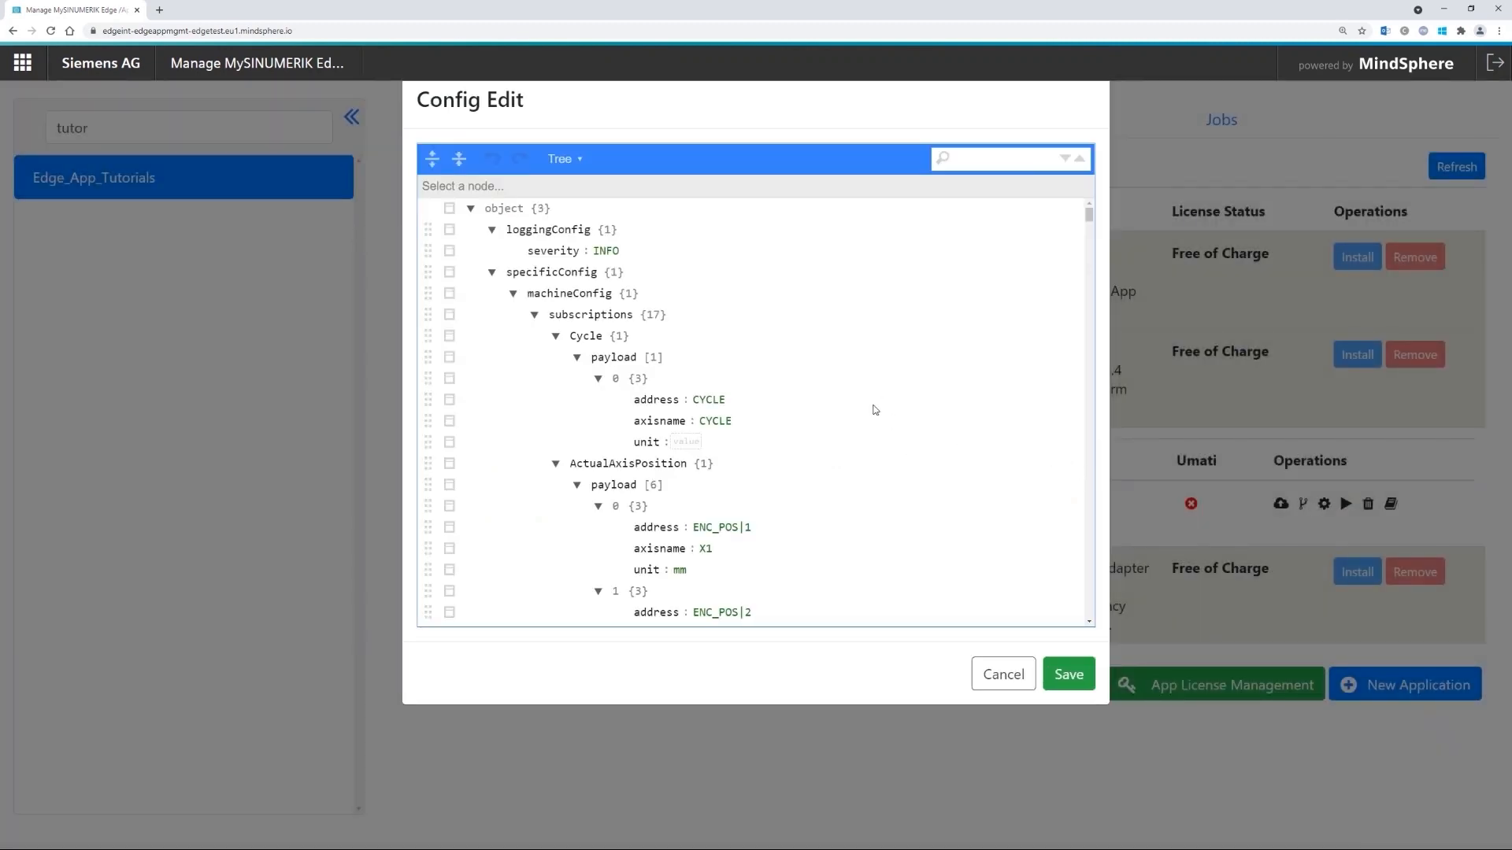
pyautogui.scroll(-1, 821, 415)
pyautogui.scroll(-2, 827, 415)
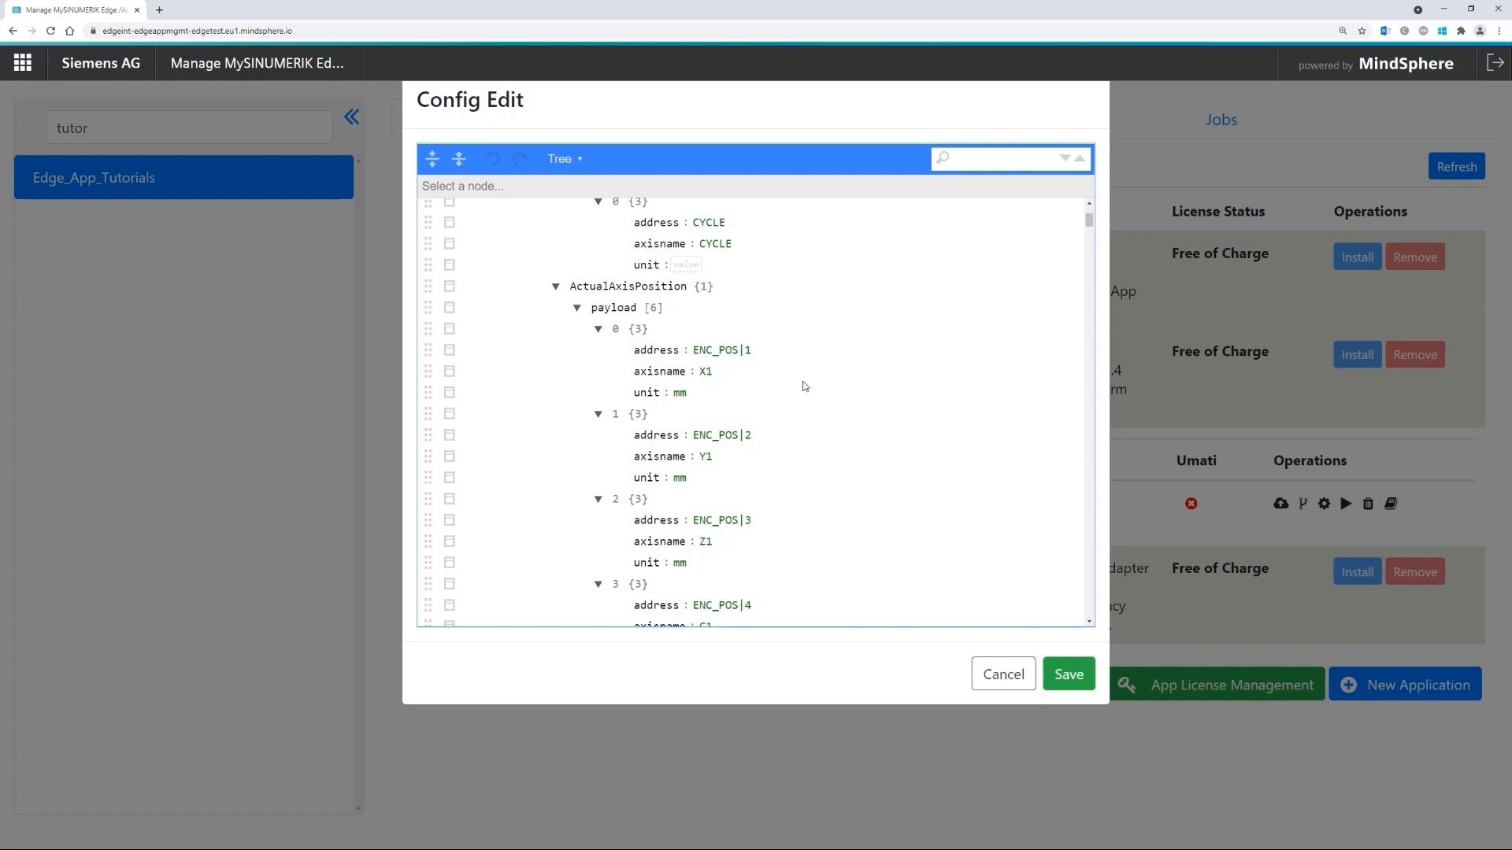
pyautogui.scroll(-1, 802, 412)
pyautogui.scroll(-2, 819, 414)
pyautogui.scroll(-1, 790, 364)
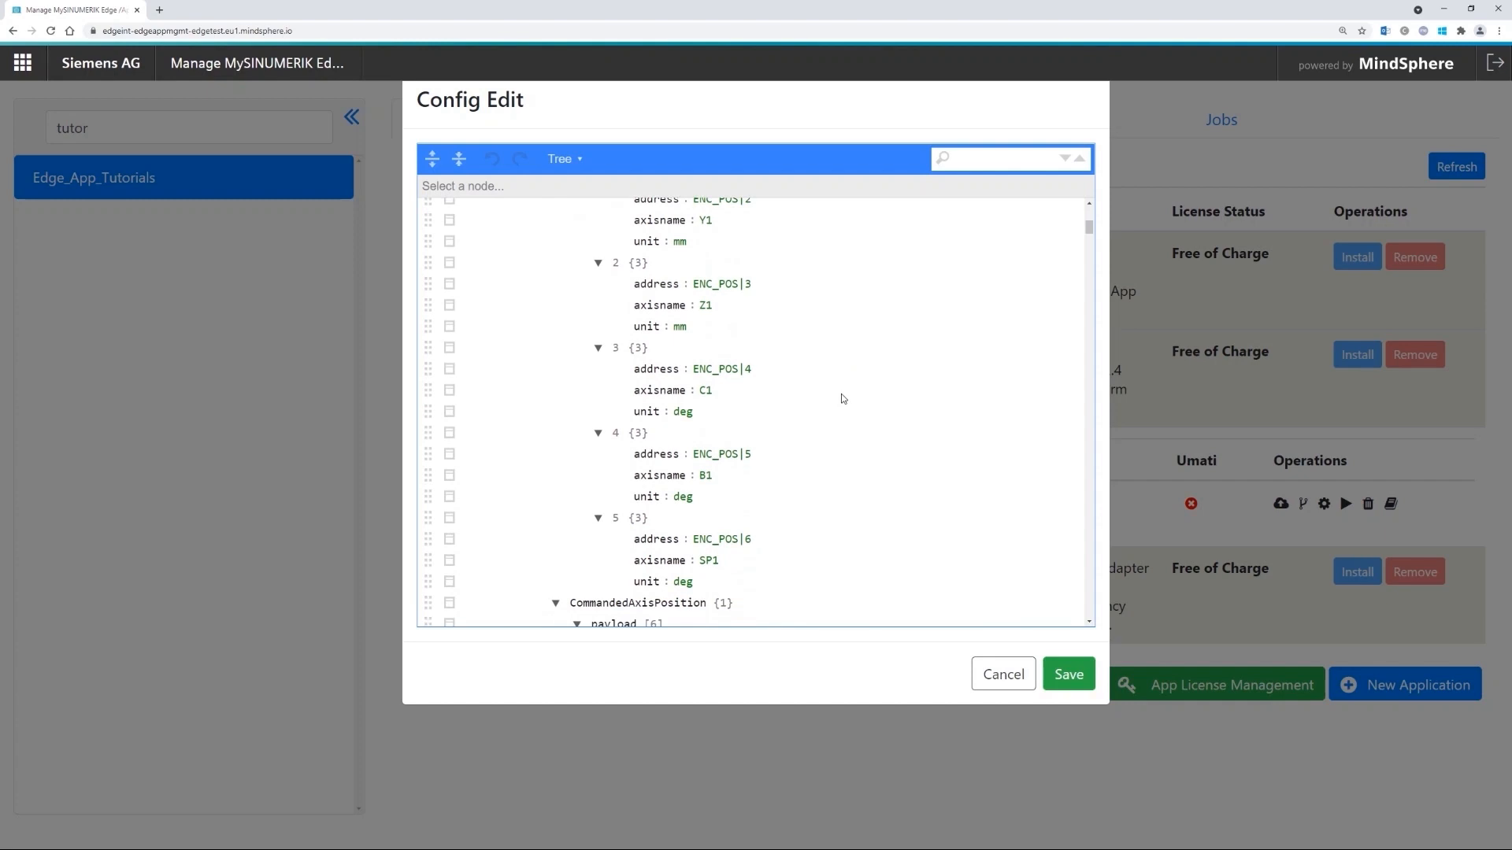
pyautogui.scroll(-5, 866, 455)
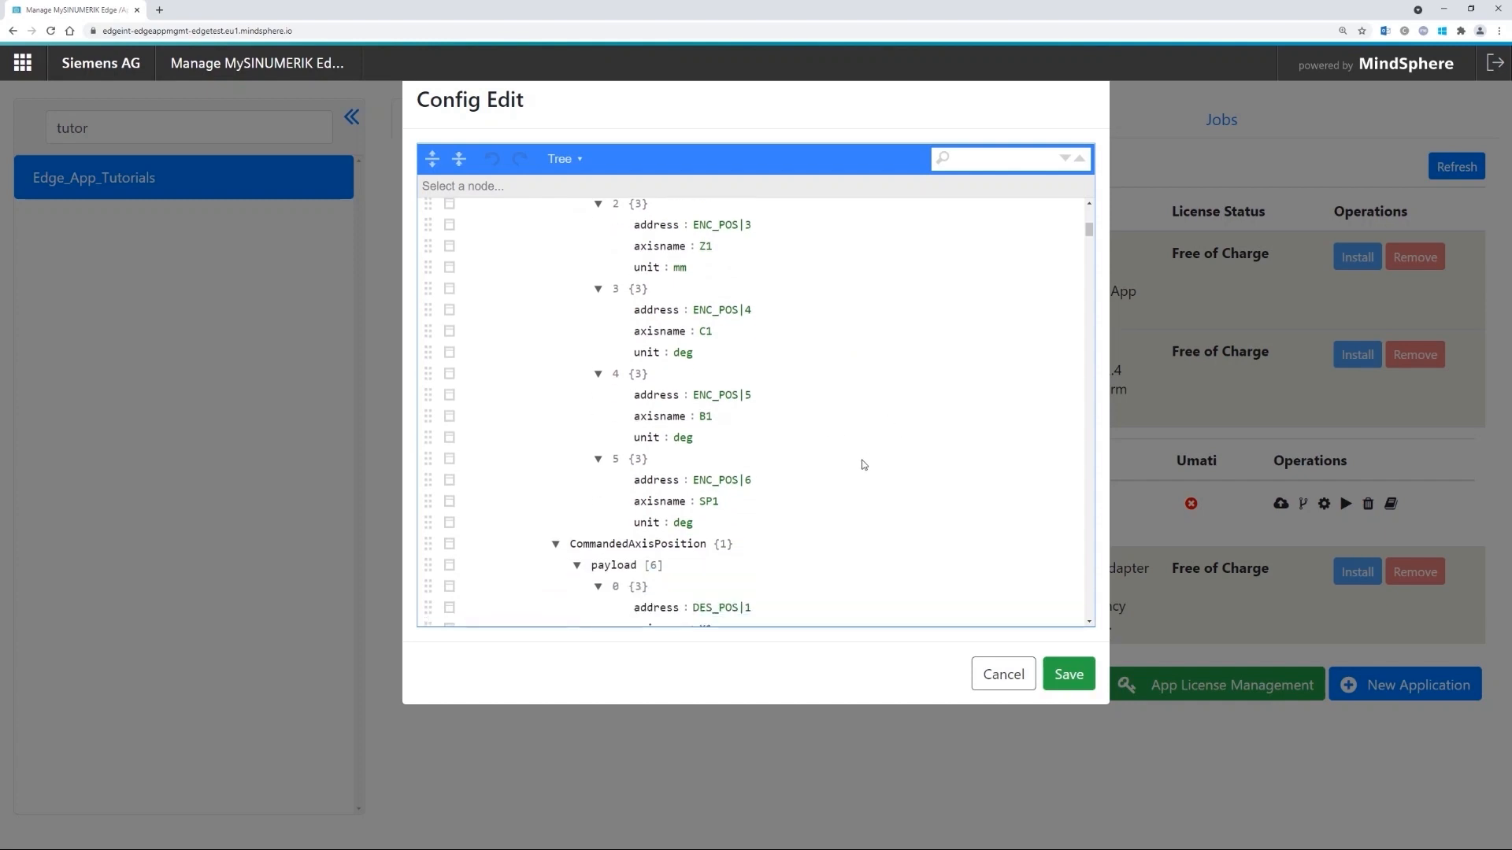
pyautogui.scroll(-2, 803, 449)
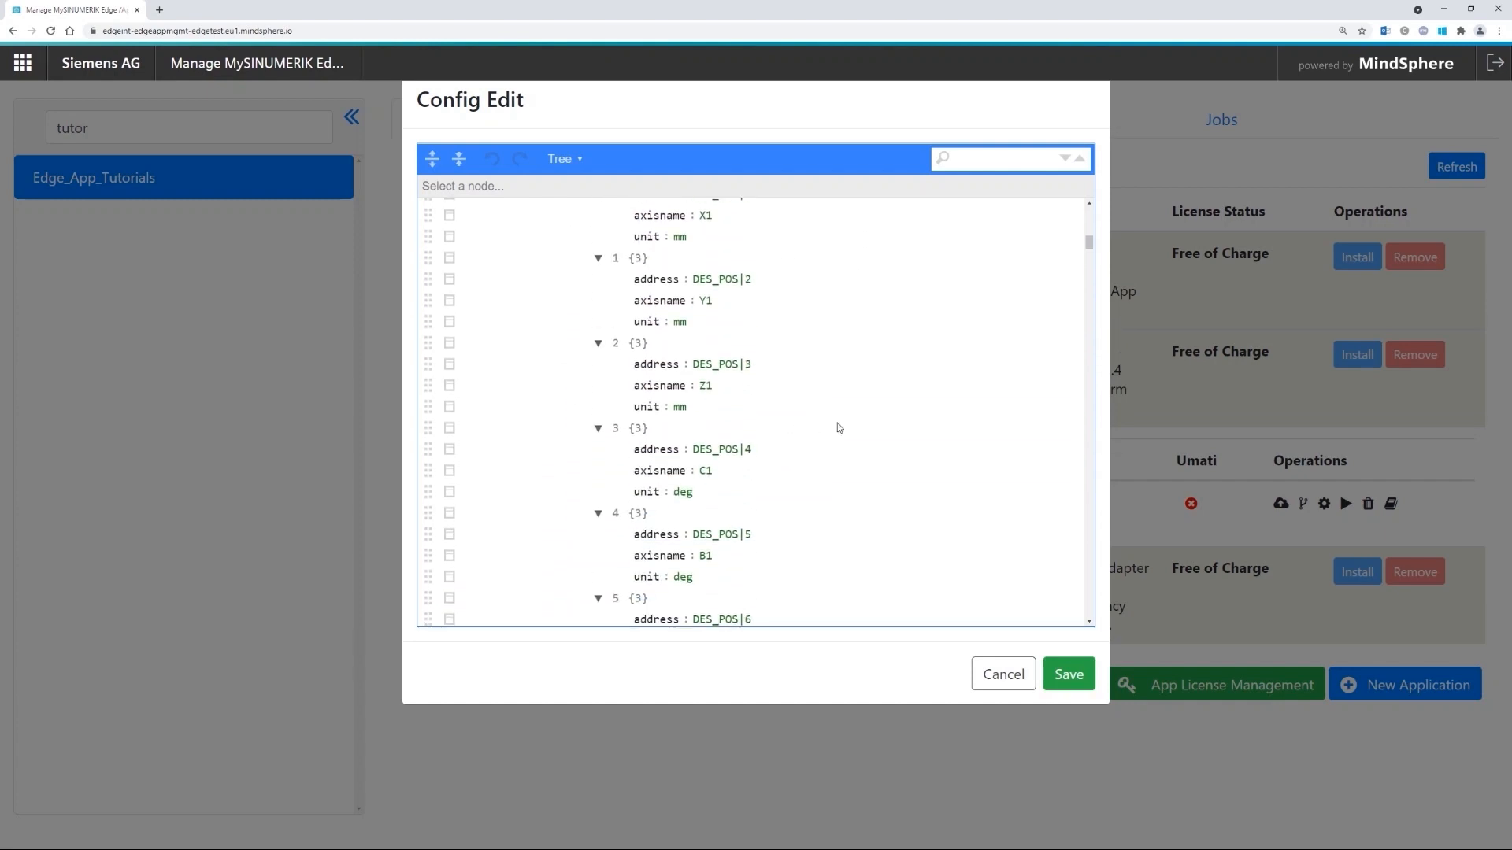
pyautogui.scroll(1, 810, 488)
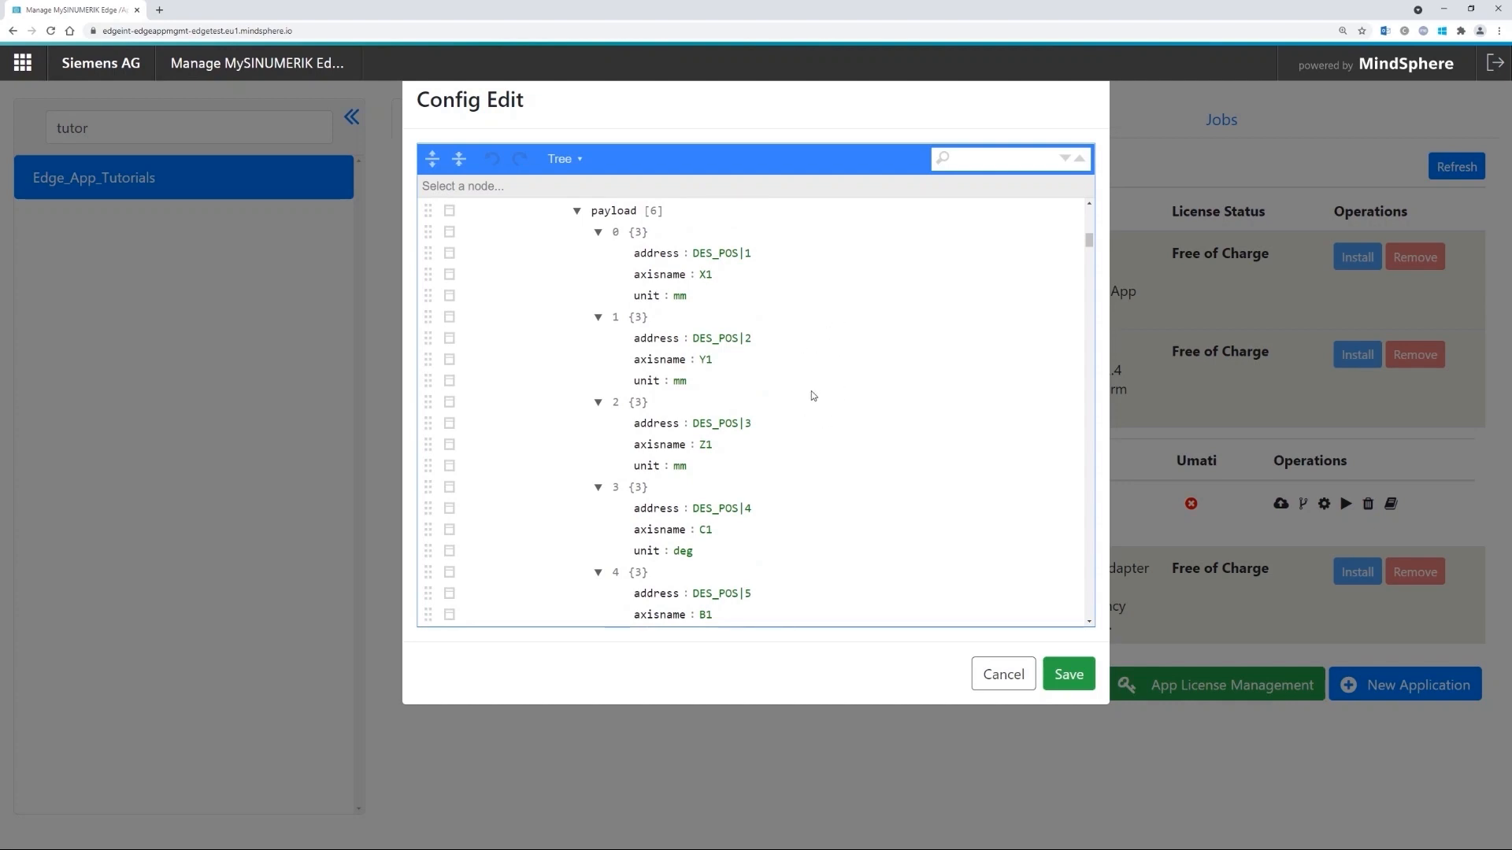
pyautogui.scroll(-1, 810, 393)
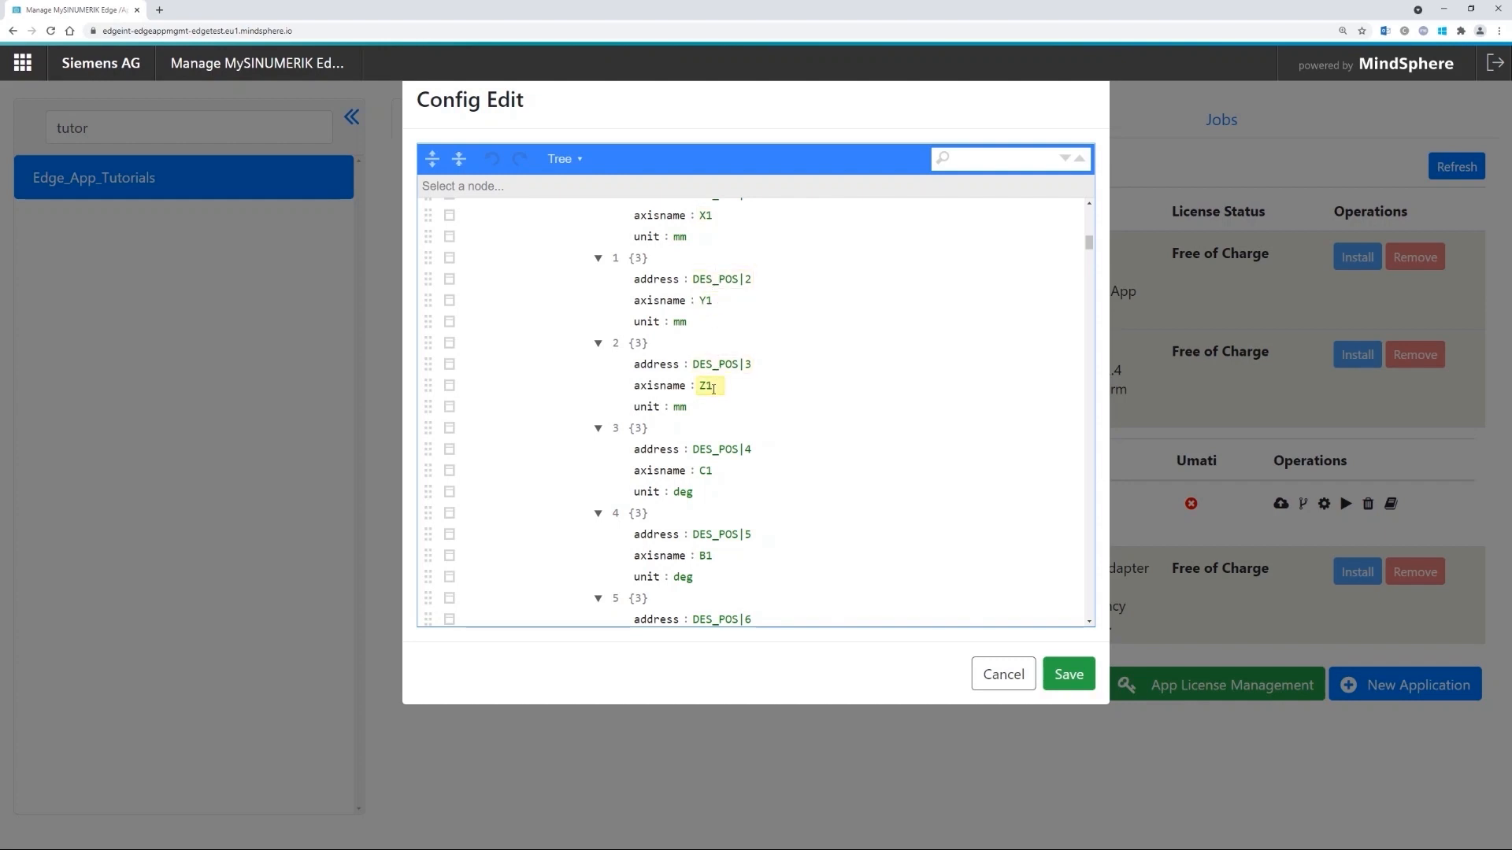
pyautogui.scroll(-1, 714, 472)
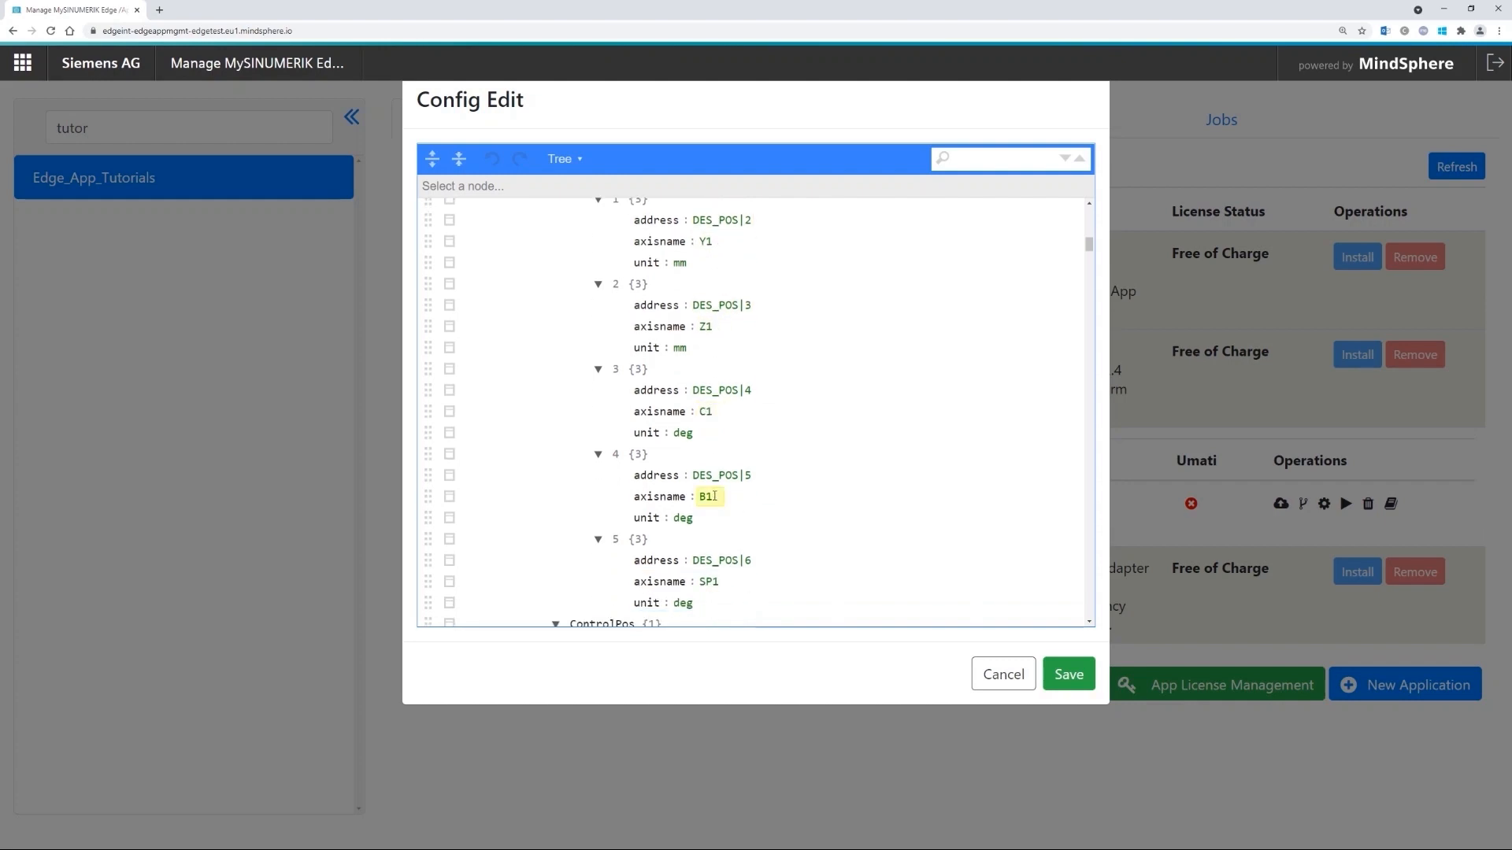
pyautogui.scroll(-1, 715, 496)
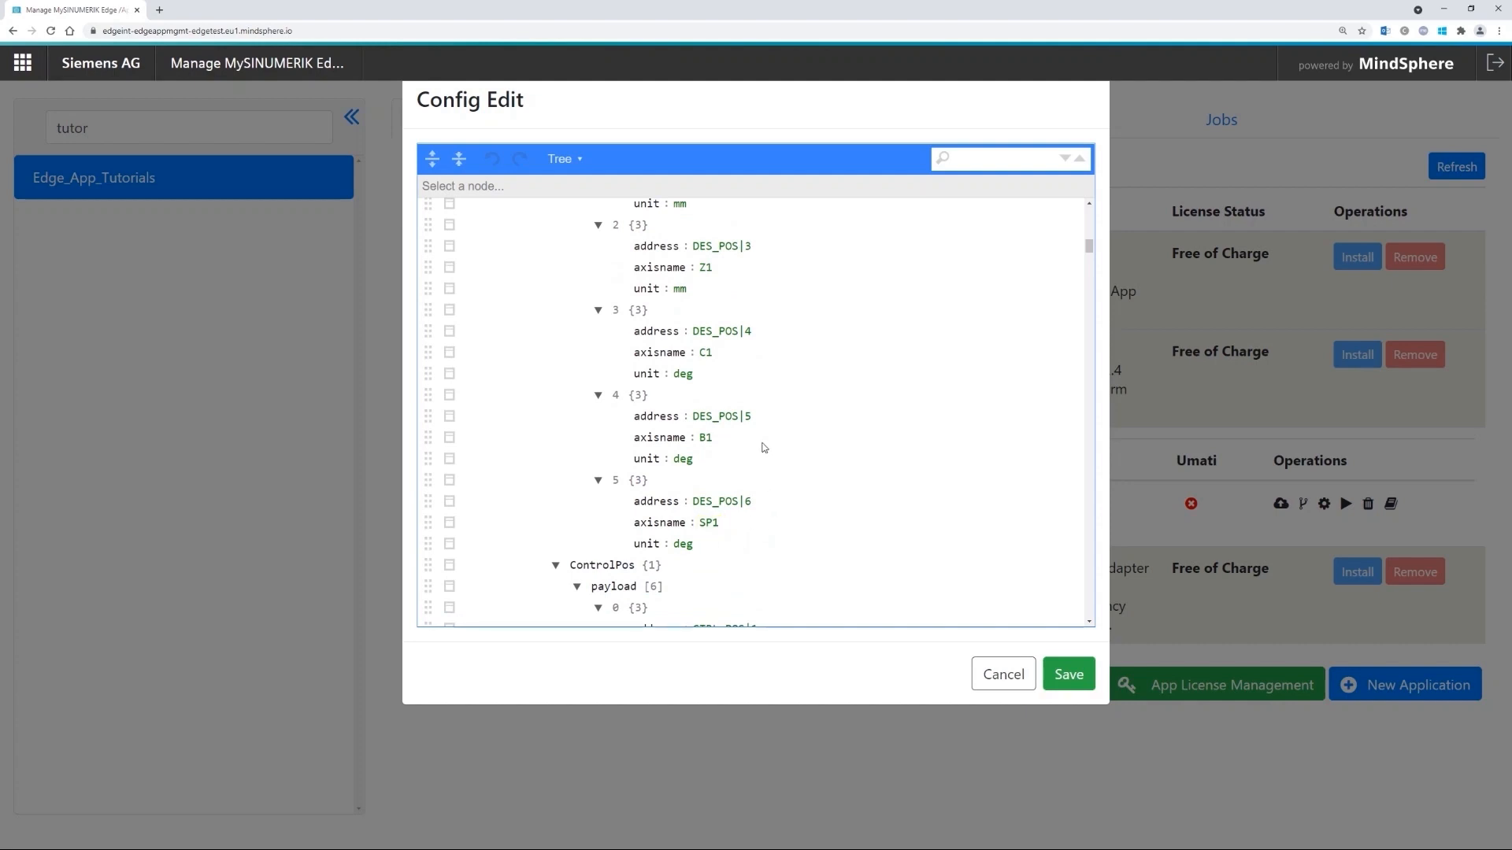
pyautogui.scroll(5, 773, 498)
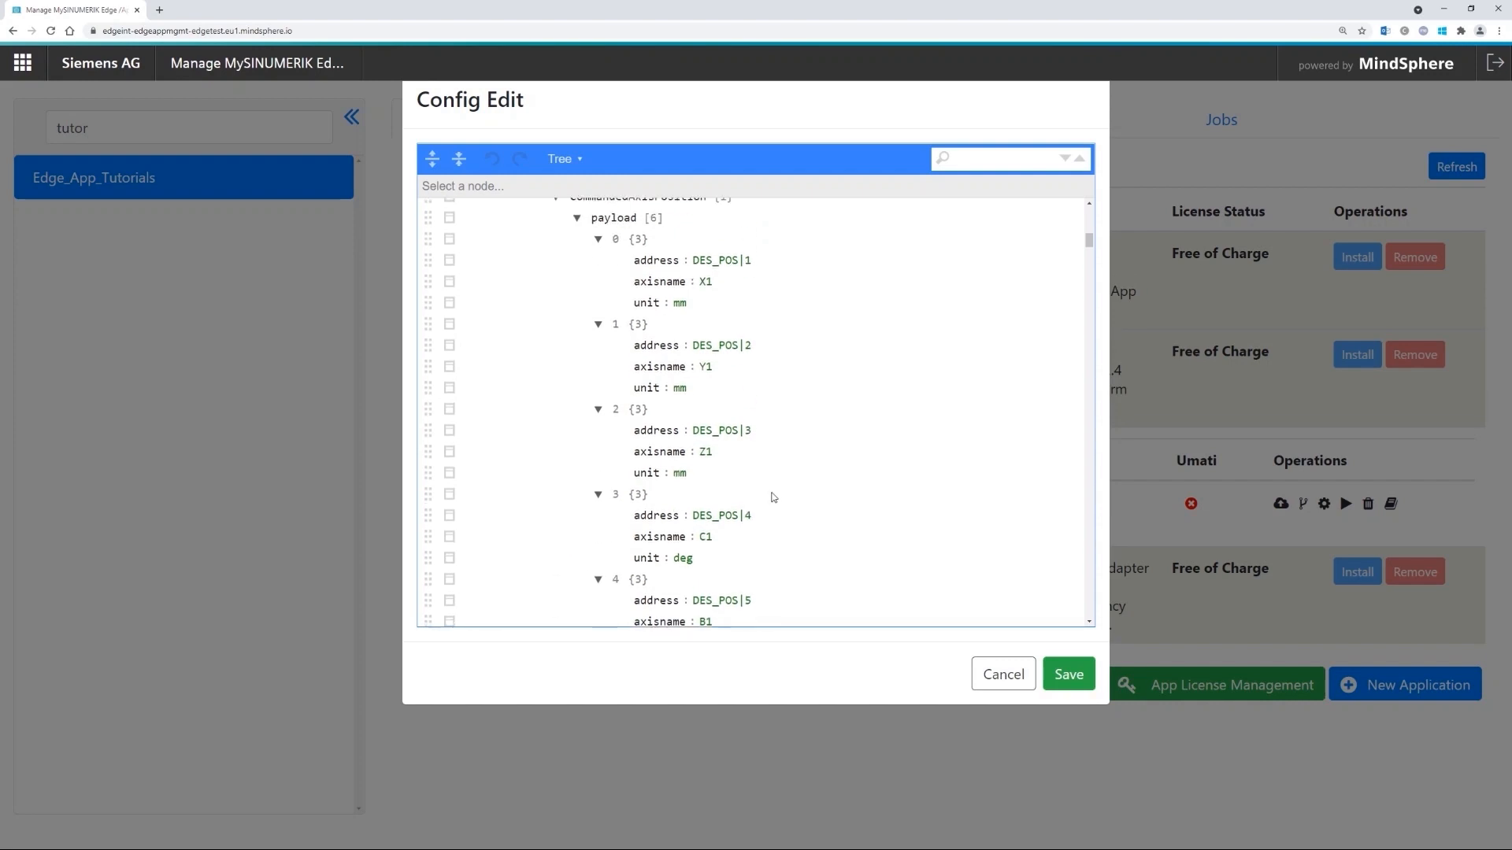
pyautogui.scroll(8, 832, 470)
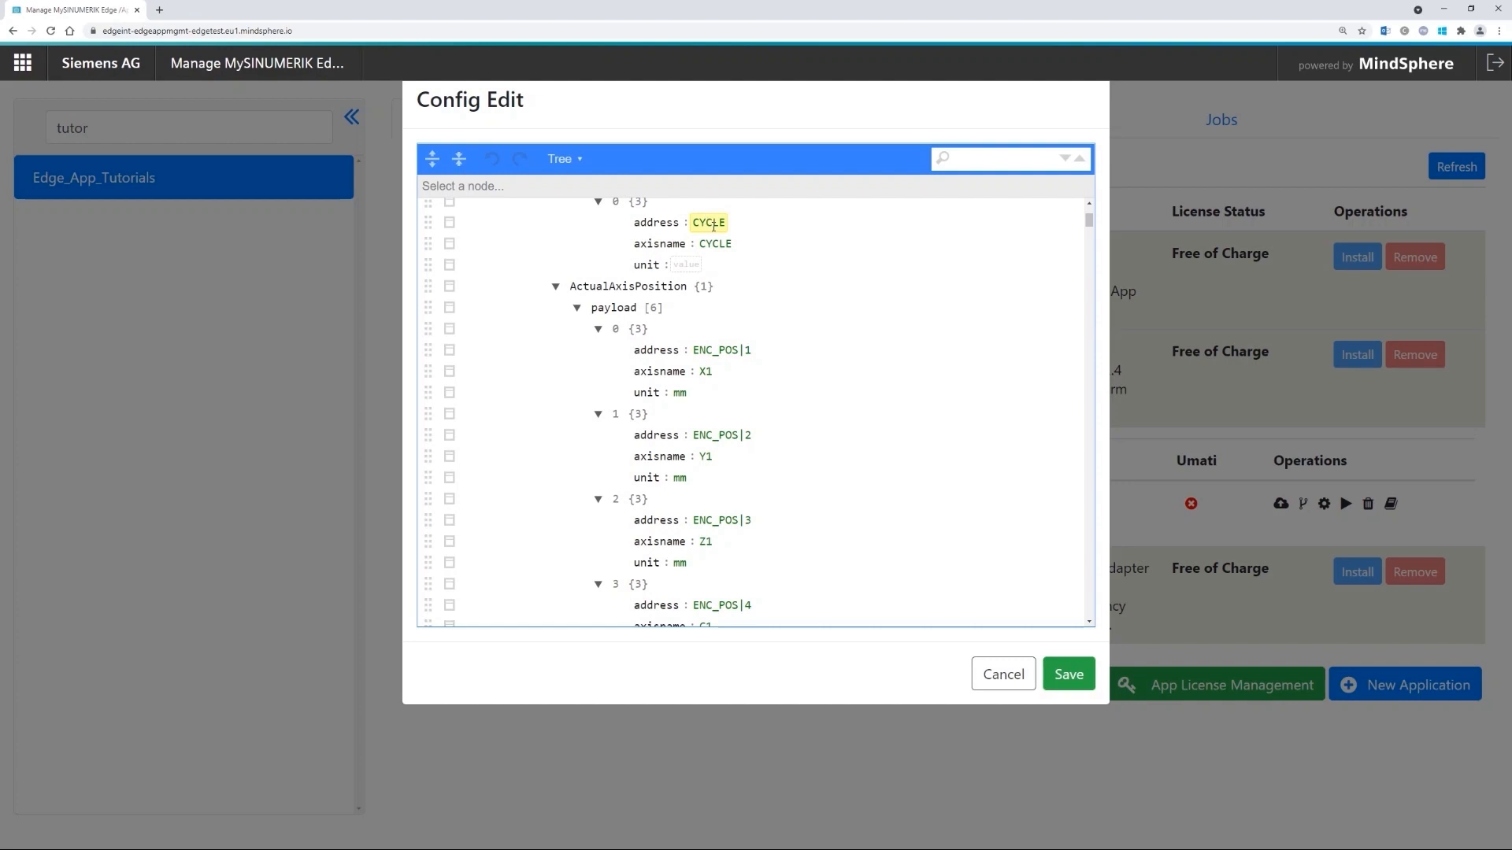
# - Review the ActualAxisPosition subscription entries in the Config Edit tree
pyautogui.click(732, 331)
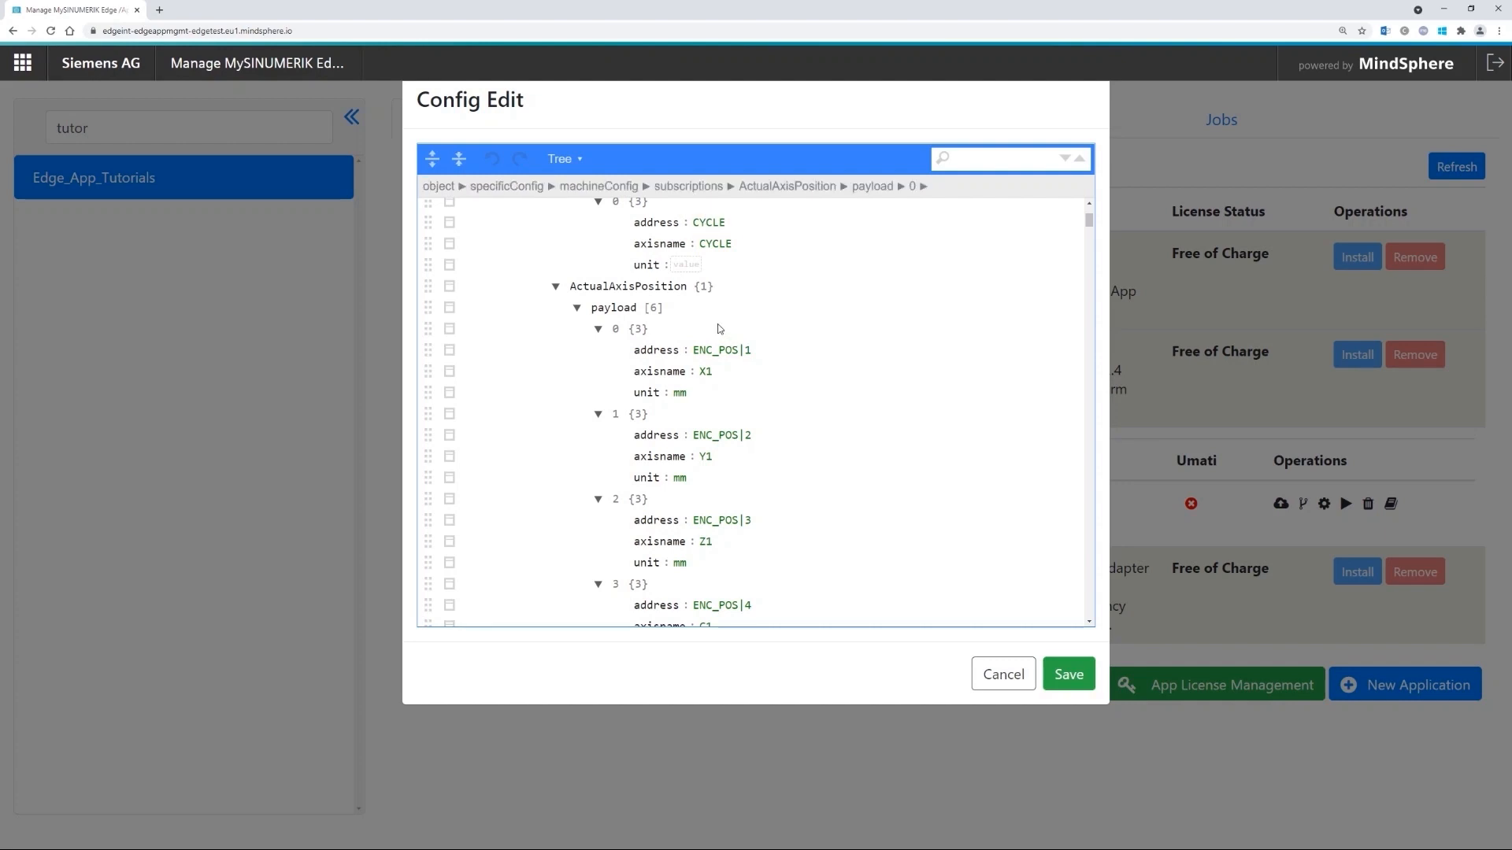
pyautogui.scroll(-7, 740, 427)
pyautogui.scroll(-6, 724, 433)
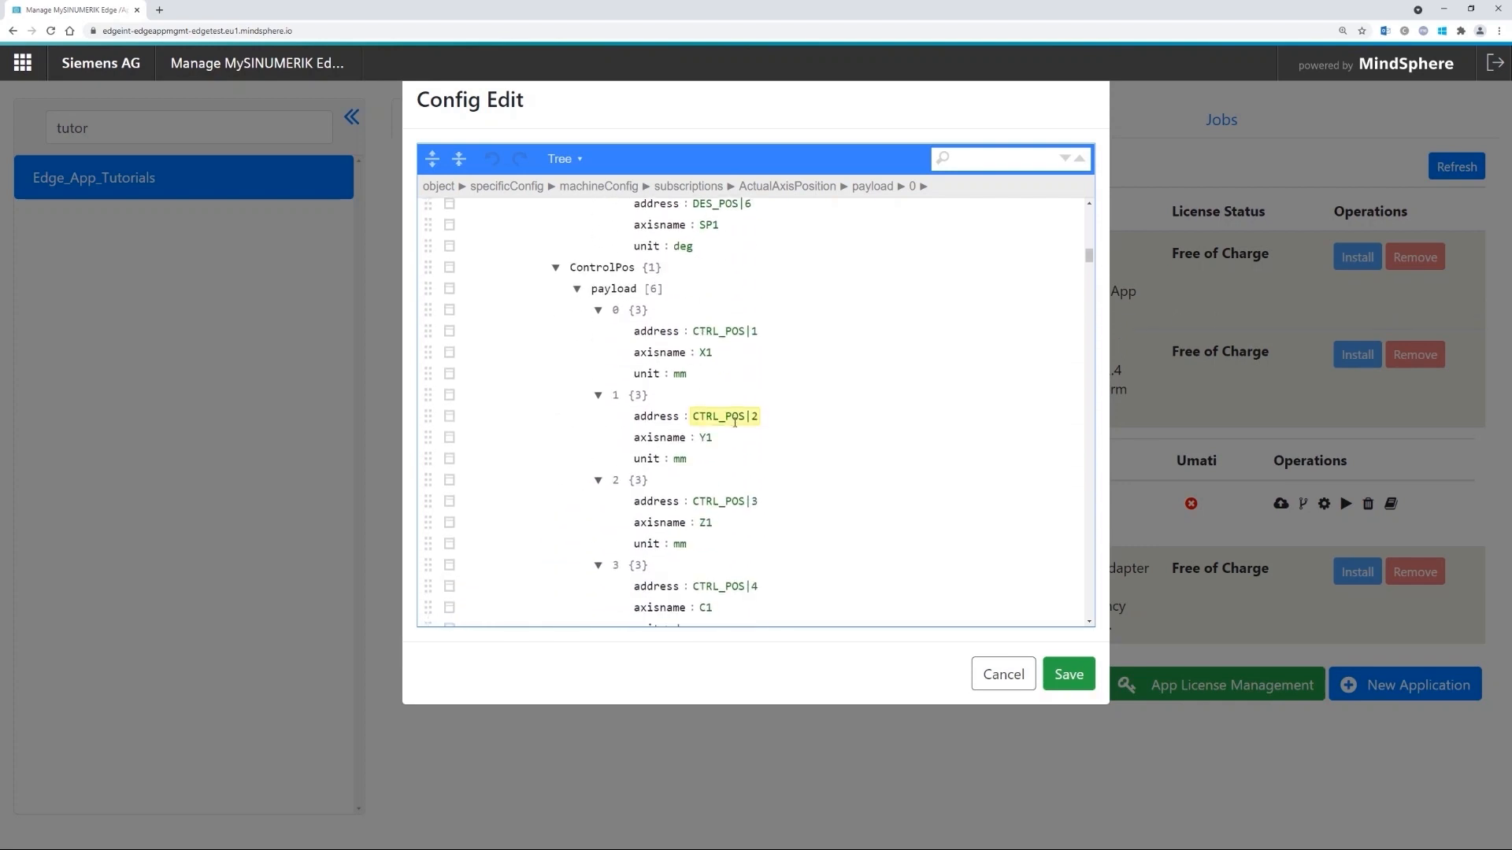
pyautogui.scroll(-3, 735, 422)
pyautogui.moveTo(1089, 266); pyautogui.dragTo(1100, 474)
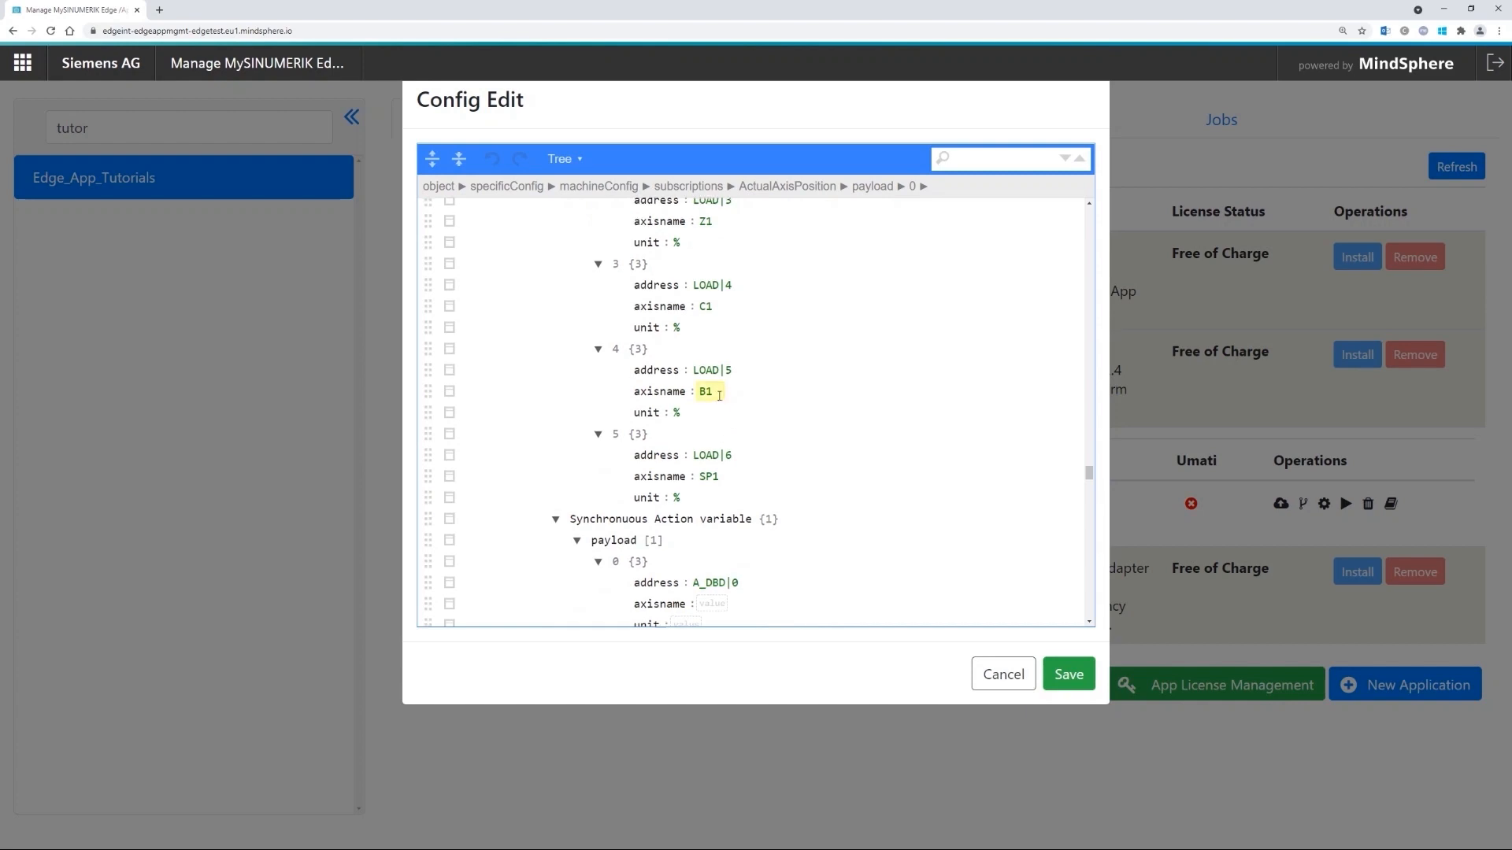
pyautogui.scroll(1, 713, 386)
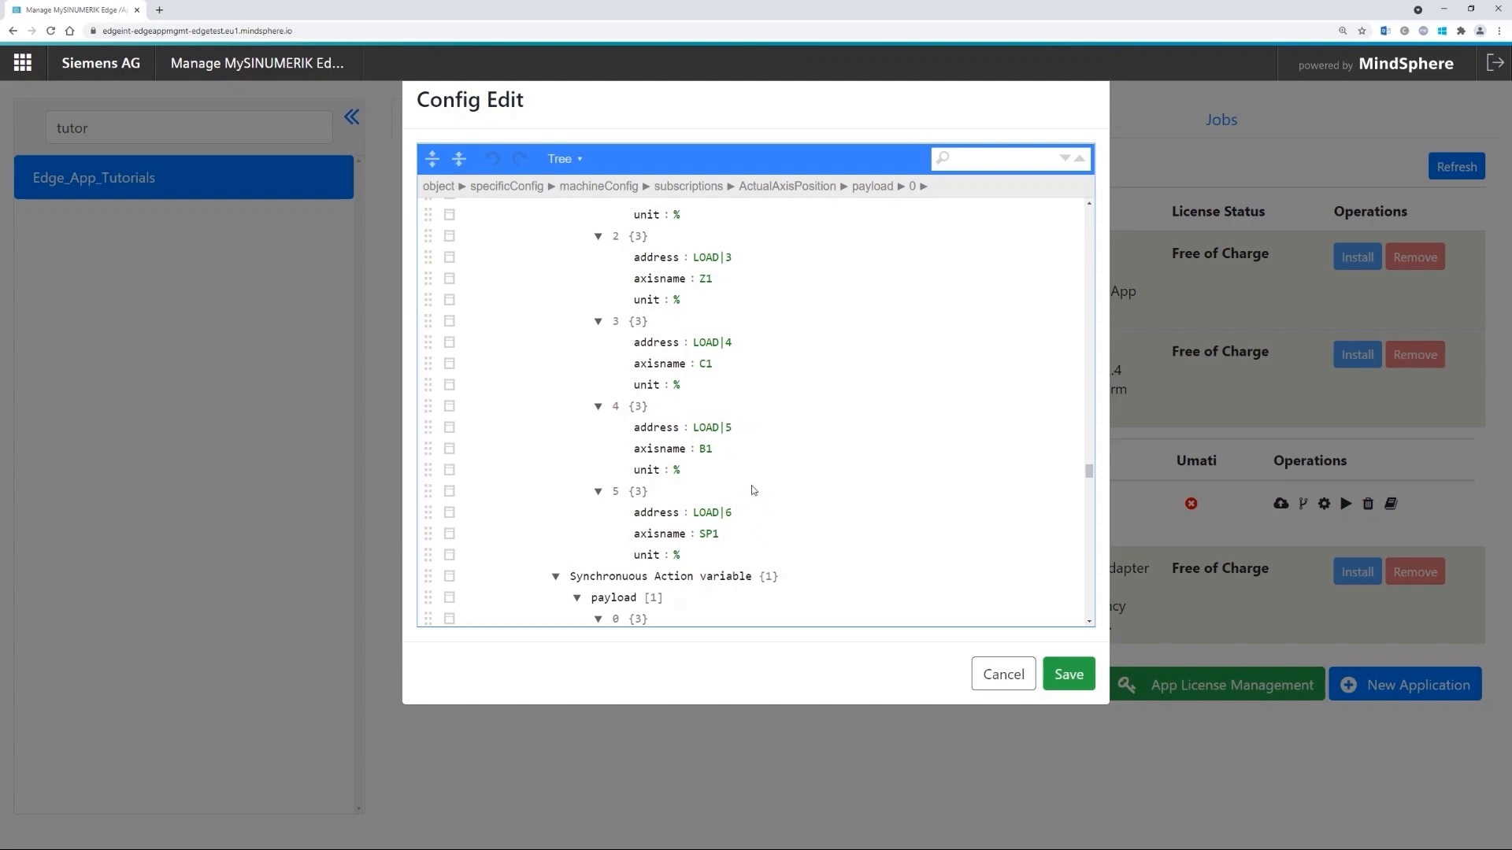
pyautogui.scroll(-1, 738, 468)
pyautogui.moveTo(1090, 474); pyautogui.dragTo(1090, 213)
pyautogui.scroll(-6, 734, 499)
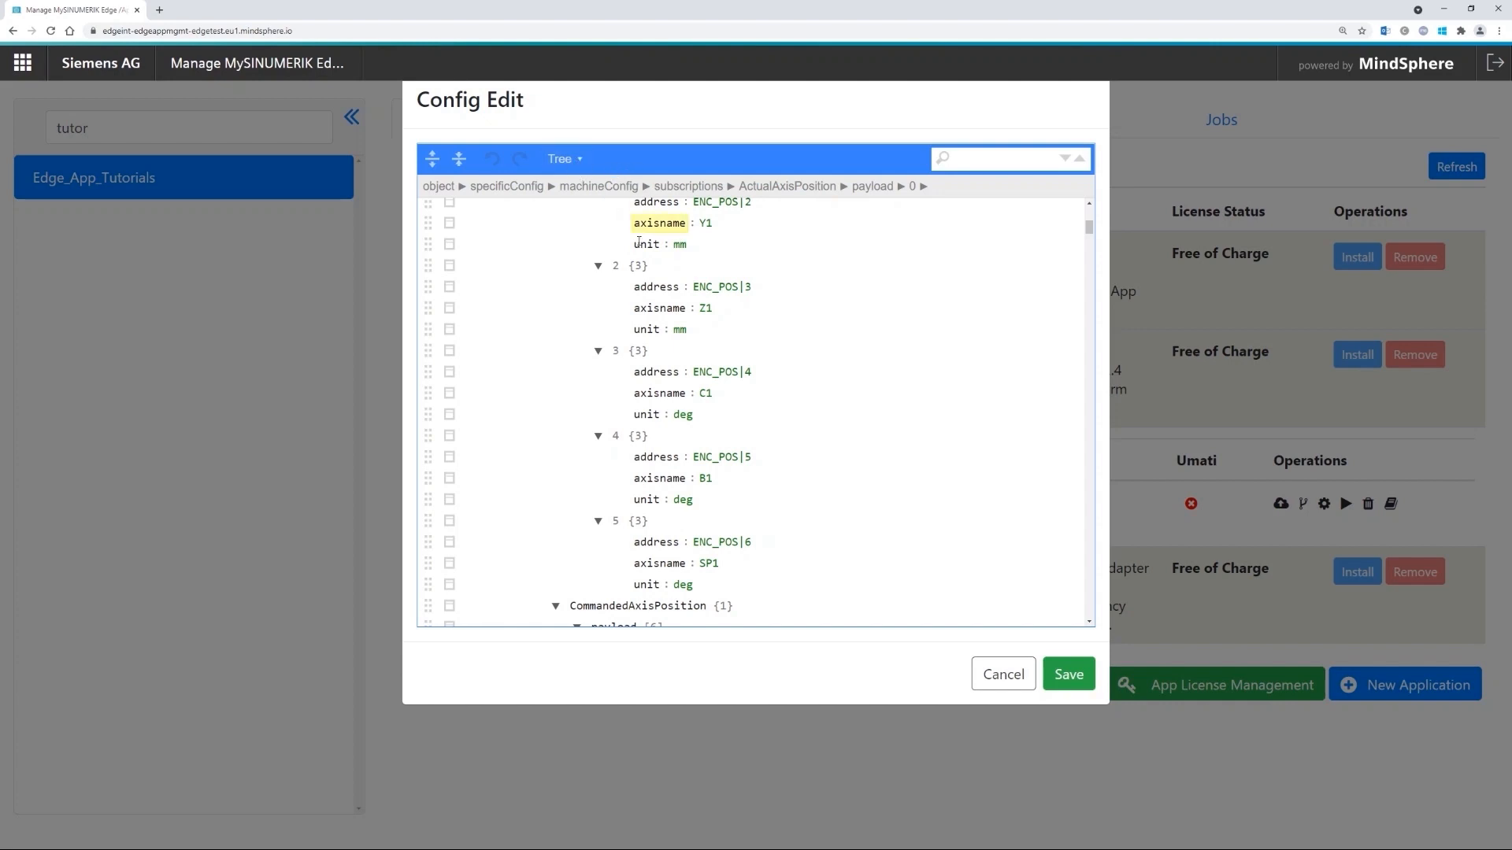
# - Switch the configuration editor from Tree mode to Code view
pyautogui.click(569, 160)
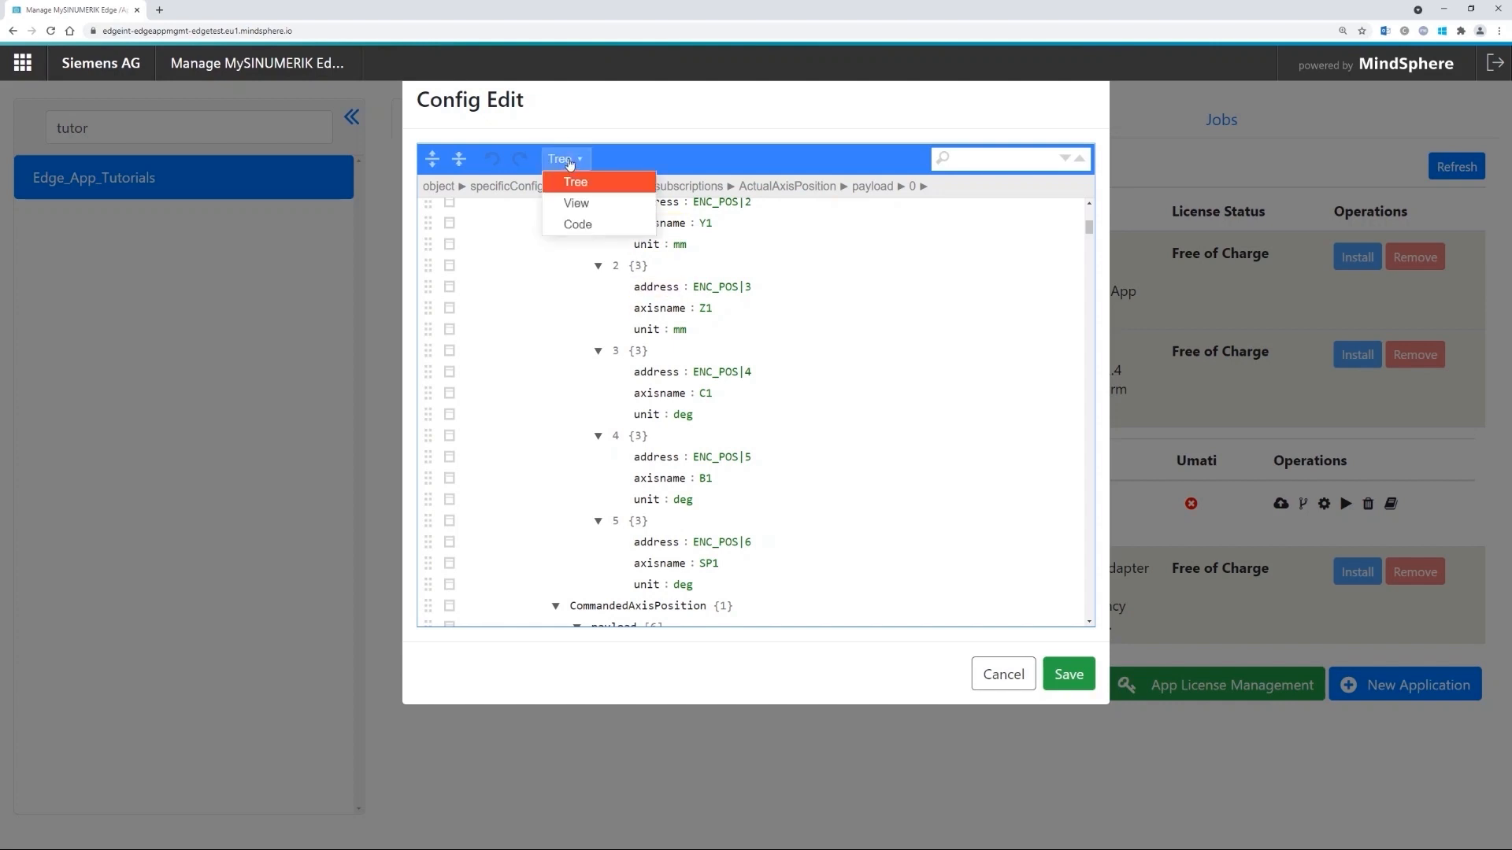
pyautogui.click(585, 226)
pyautogui.scroll(-3, 619, 325)
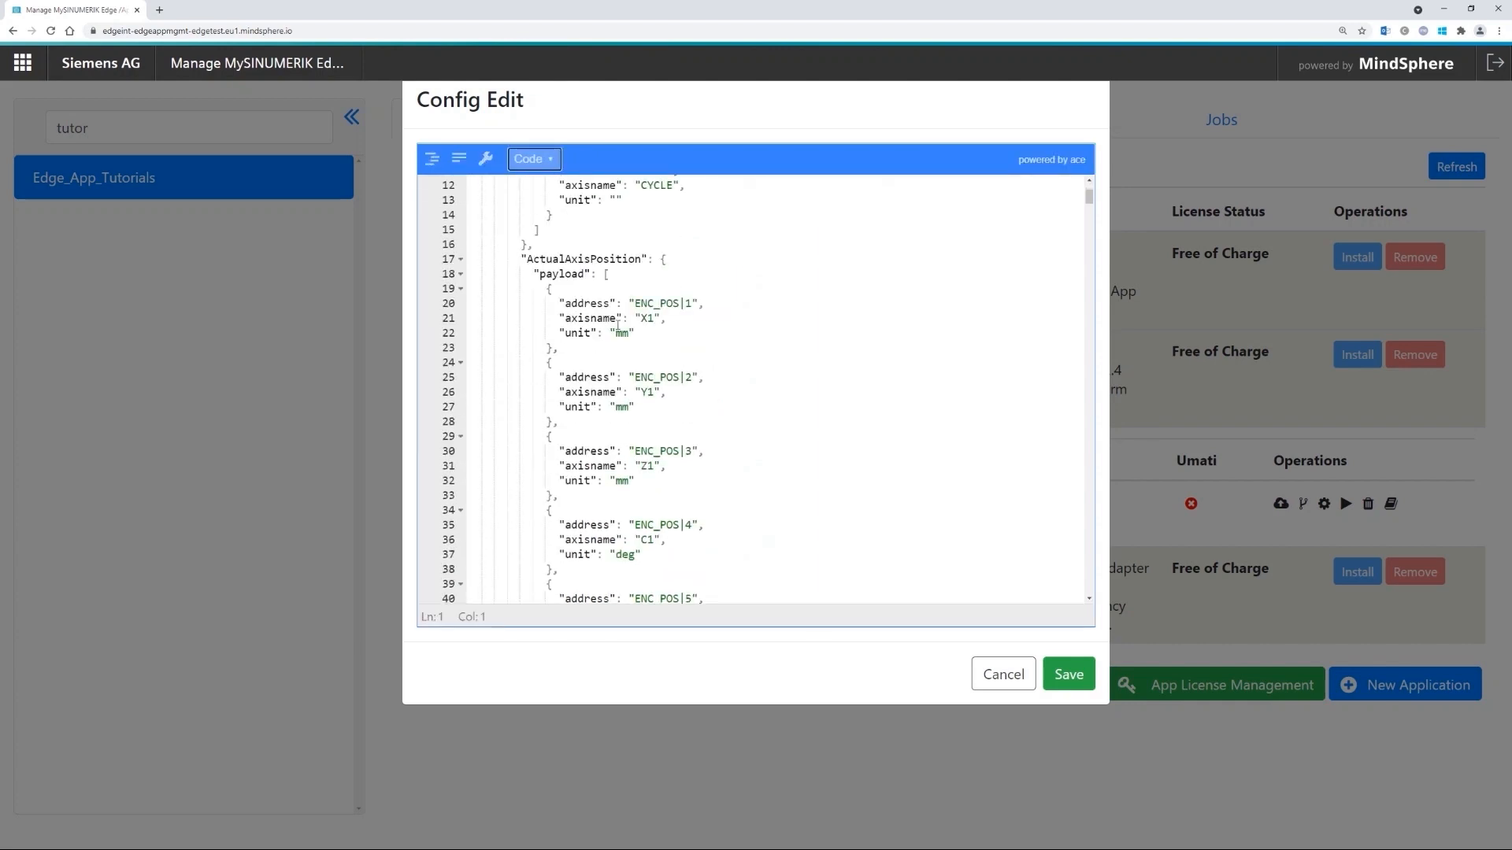
pyautogui.scroll(-1, 666, 437)
pyautogui.scroll(-1, 658, 438)
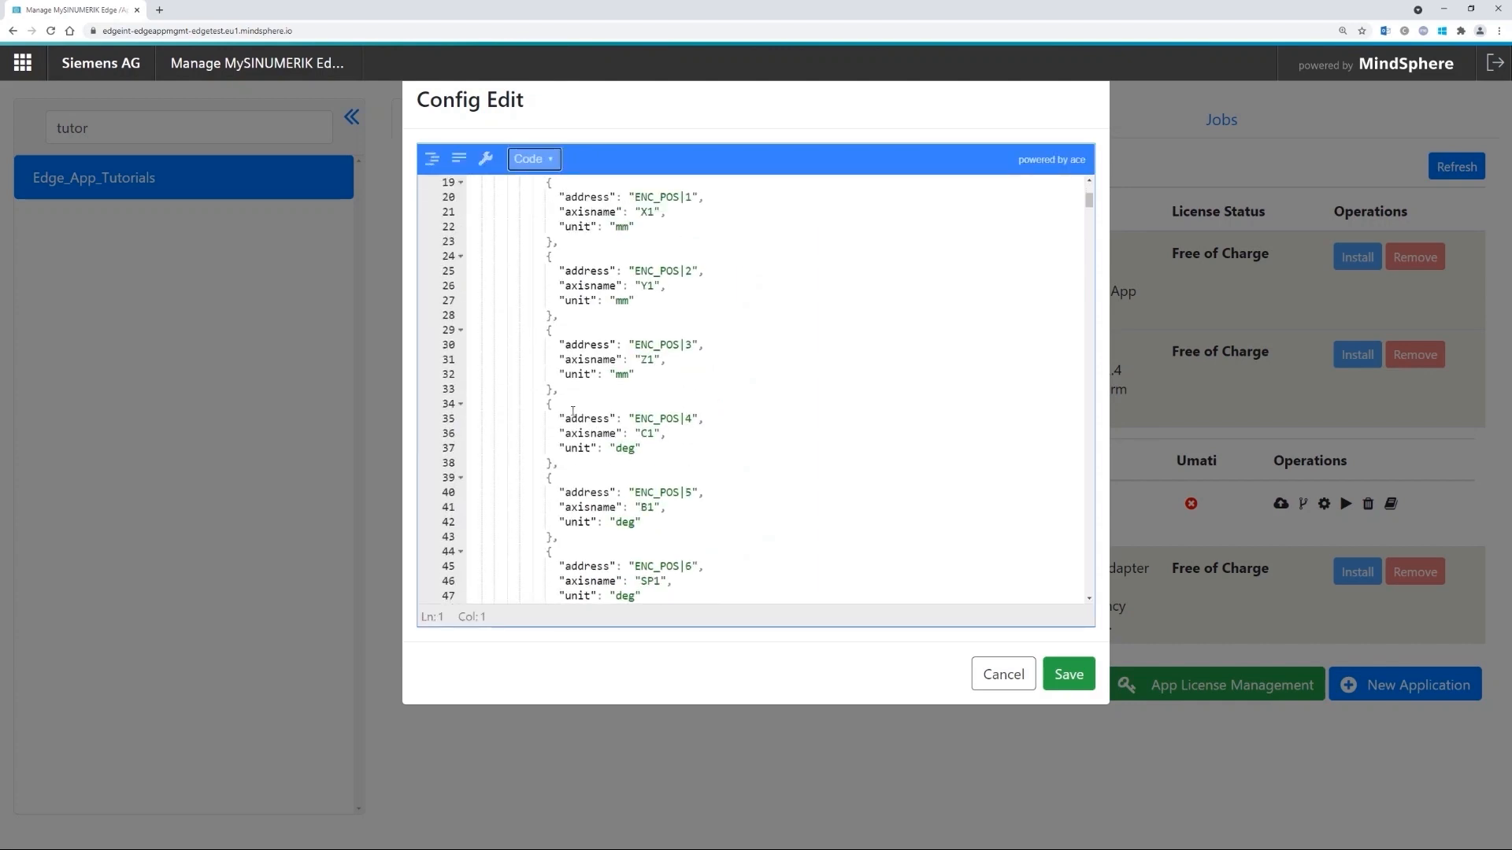
# - Delete the ENC_POS|4 and ENC_POS|5 (C1, B1) entries from ActualAxisPosition
pyautogui.scroll(-1, 562, 399)
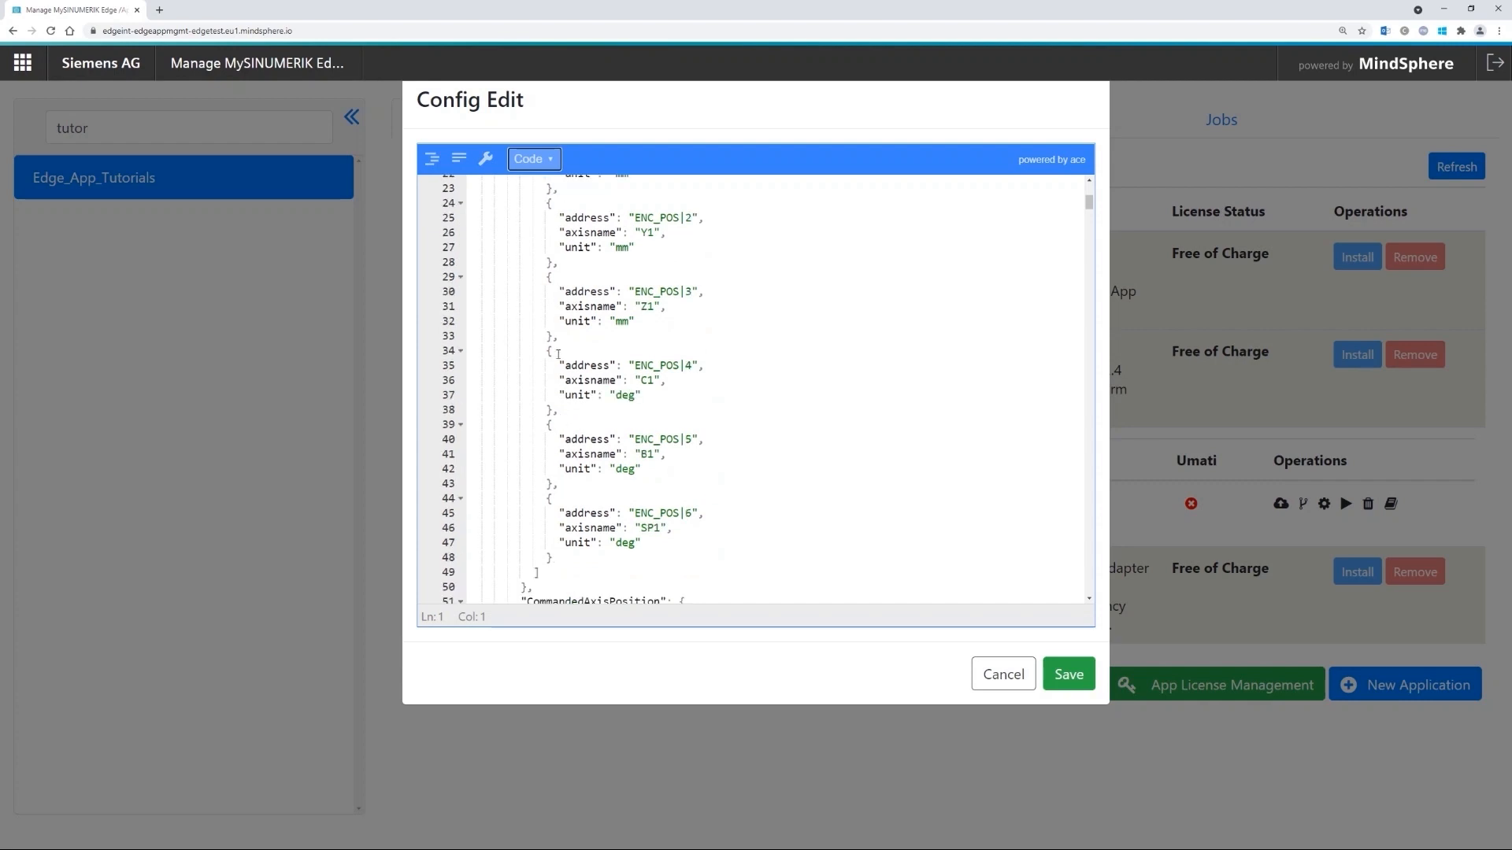
pyautogui.moveTo(553, 337); pyautogui.dragTo(561, 484)
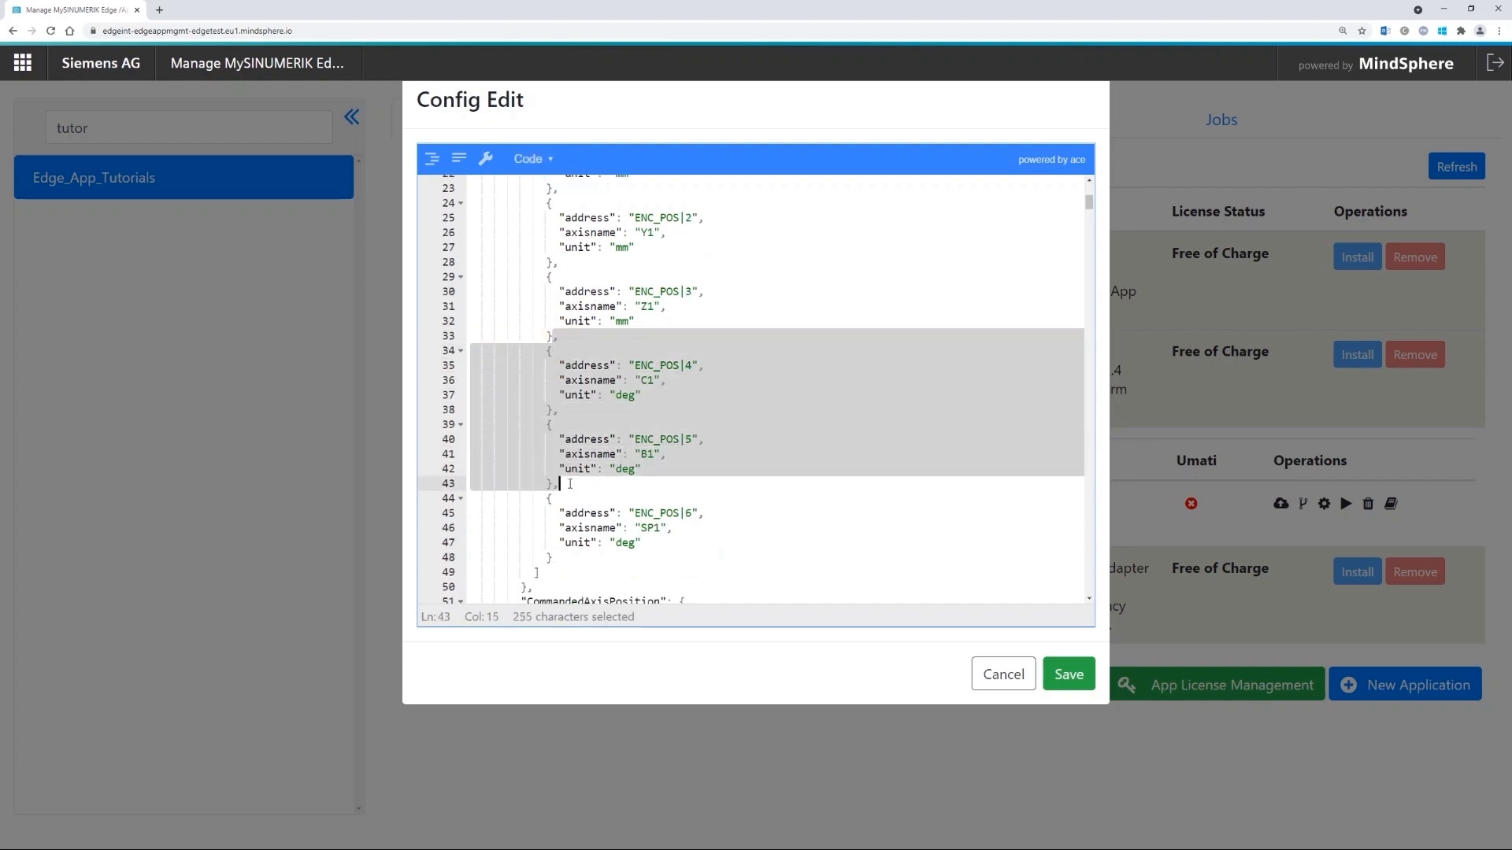
pyautogui.press('Delete')
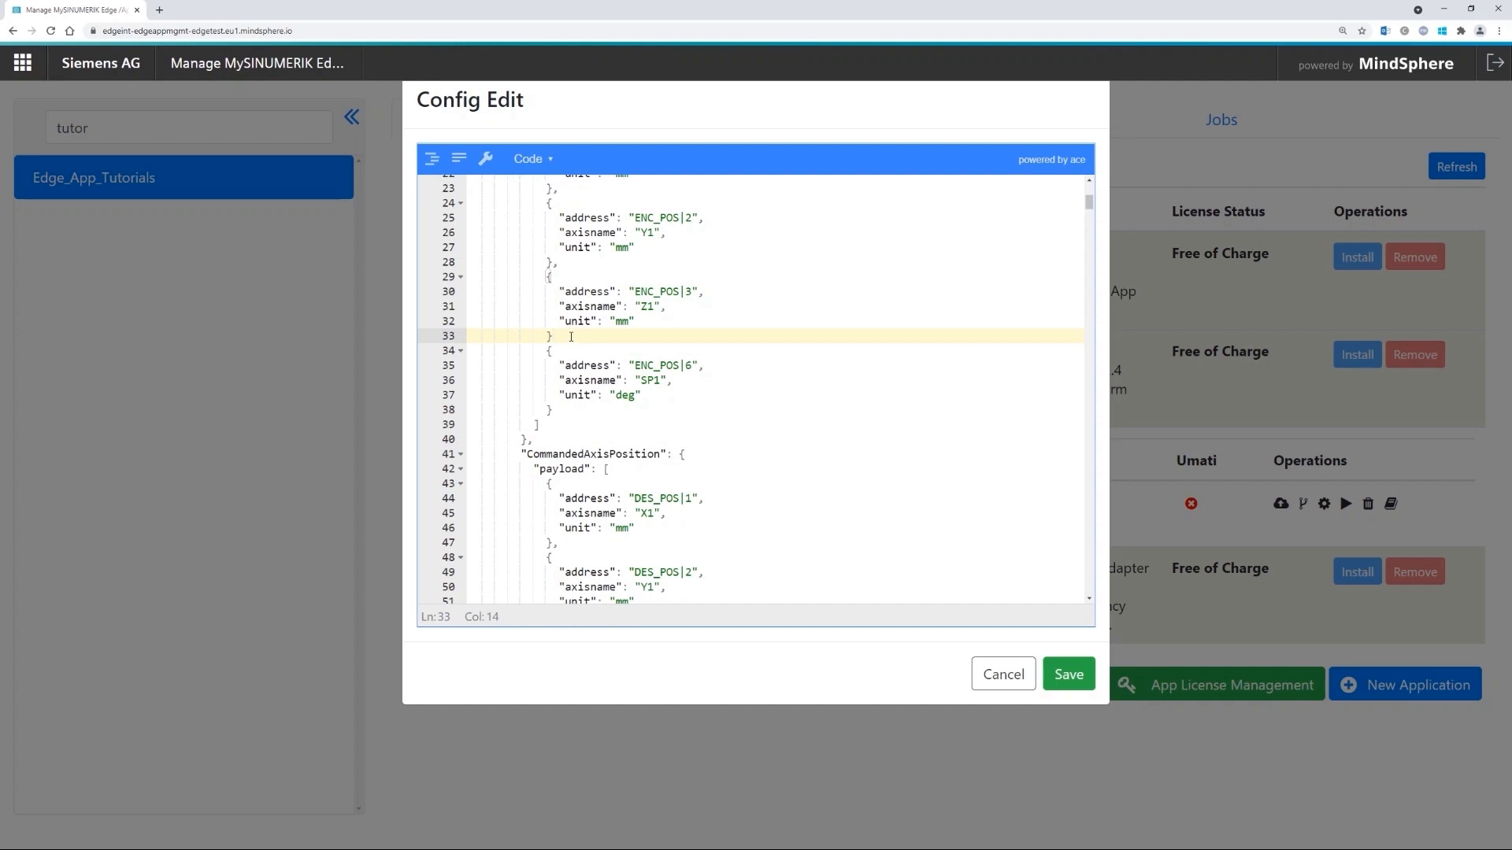
pyautogui.write(',')
# - Change the SP1 entry's address from ENC_POS|6 to ENC_POS|4
pyautogui.scroll(1, 687, 299)
pyautogui.click(693, 418)
pyautogui.hotkey('shift', 'Left')
pyautogui.write('4')
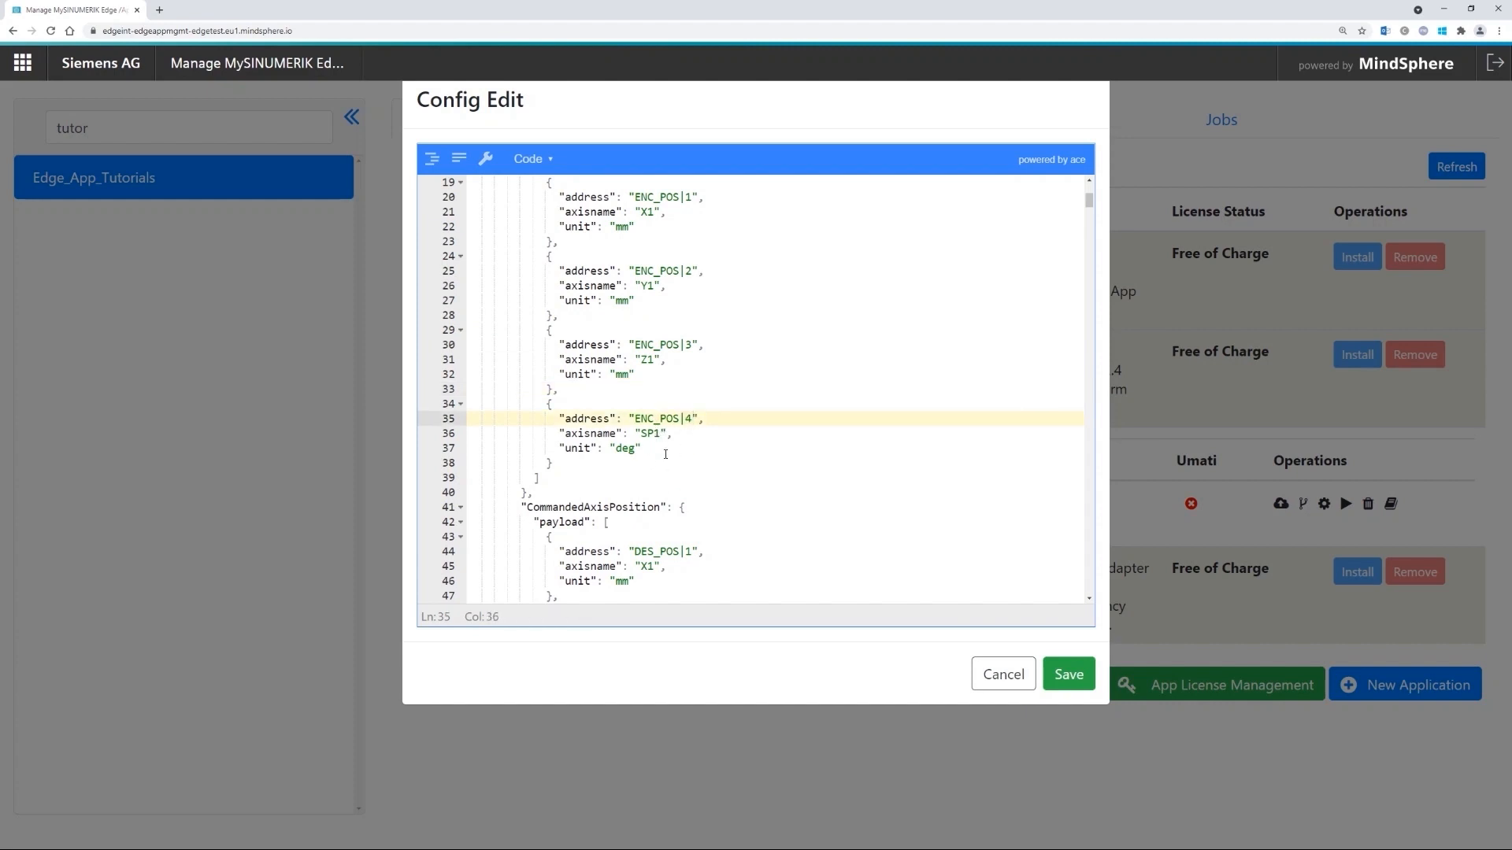
pyautogui.scroll(1, 672, 301)
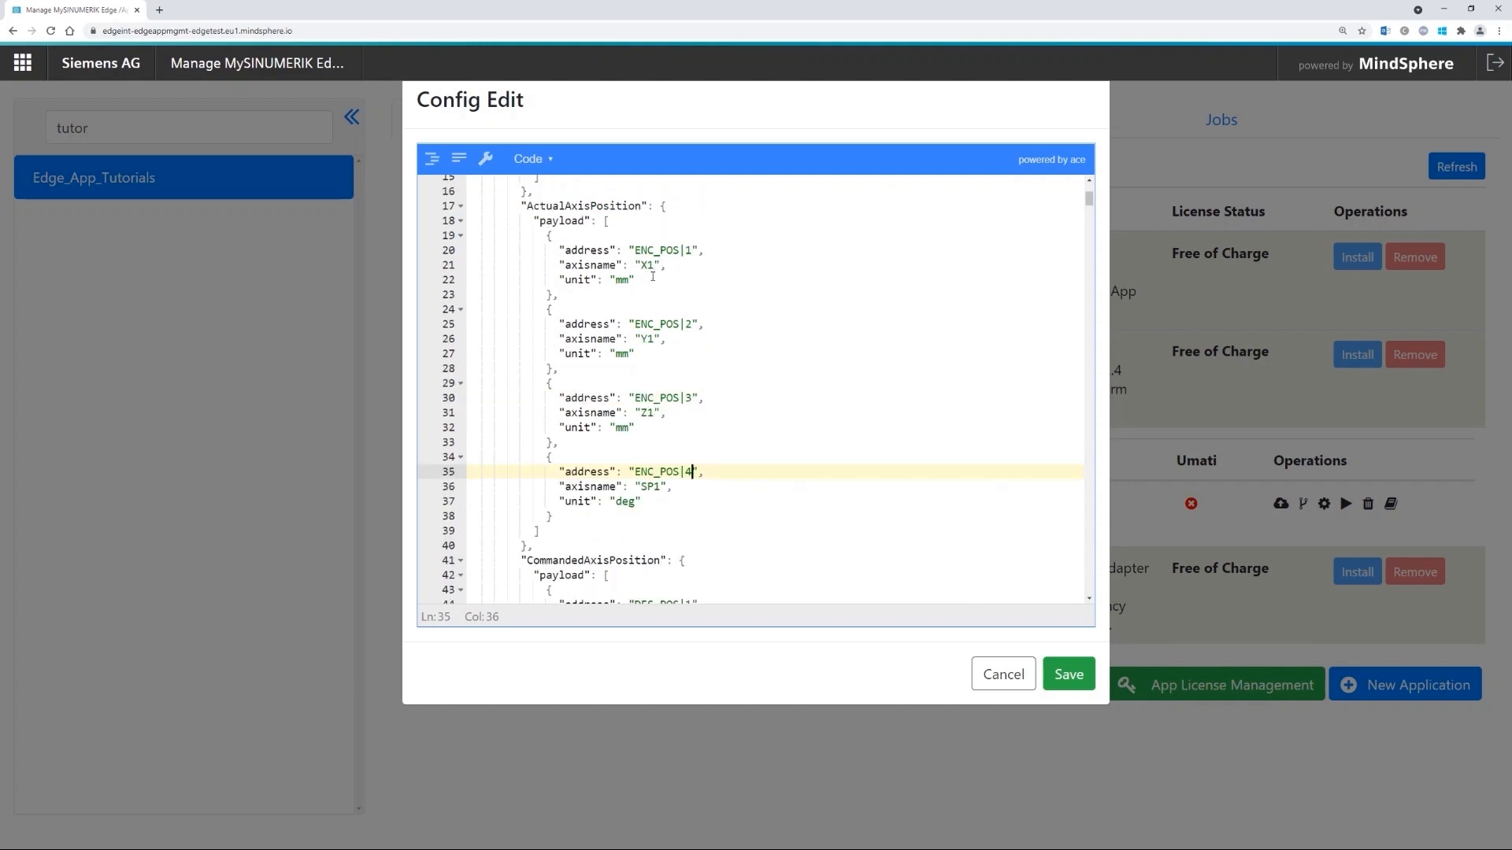
pyautogui.scroll(-1, 687, 404)
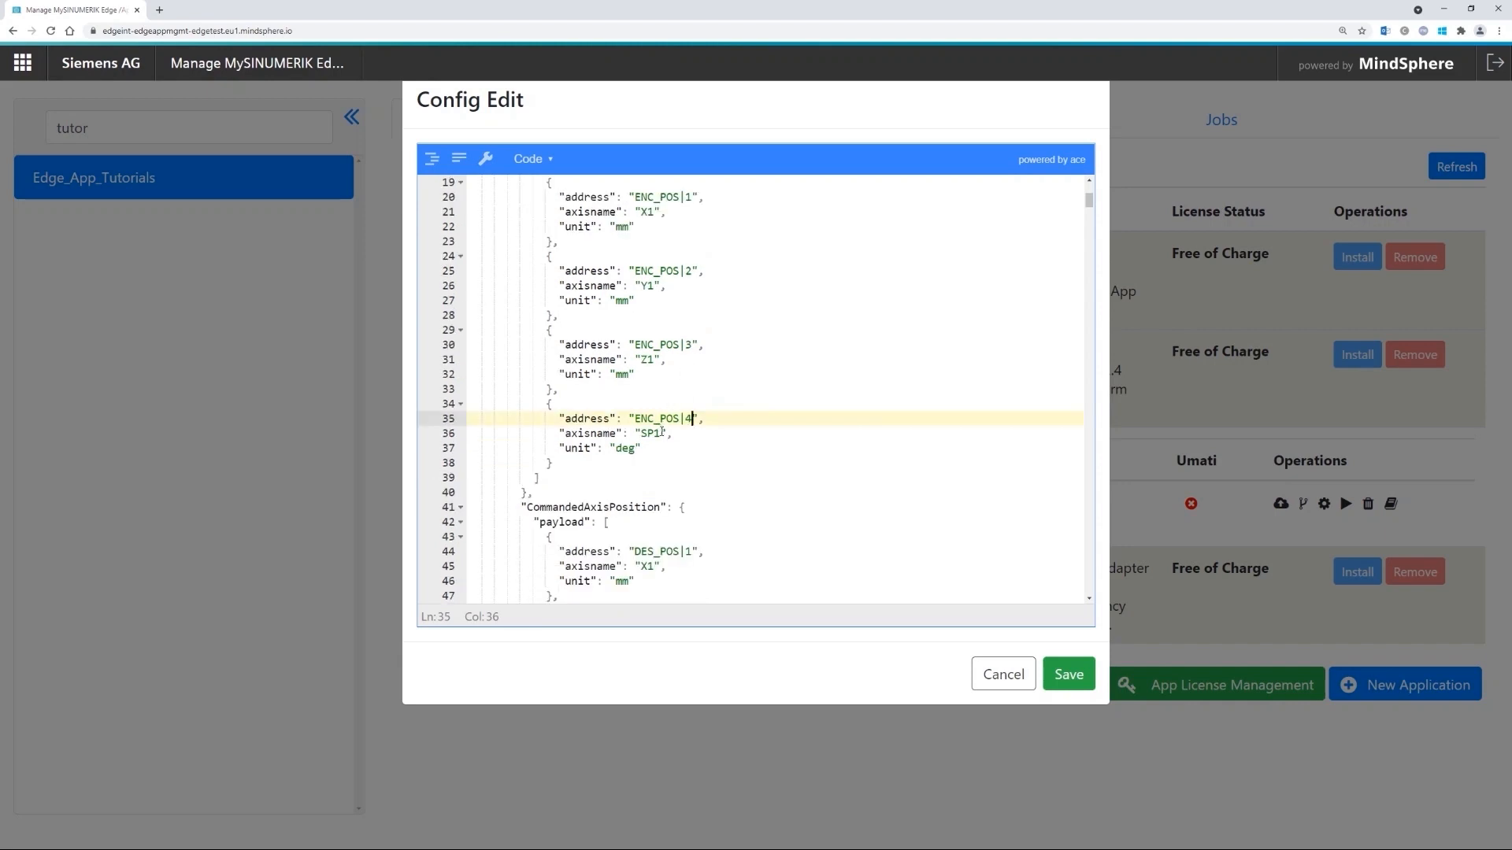
pyautogui.scroll(-1, 662, 432)
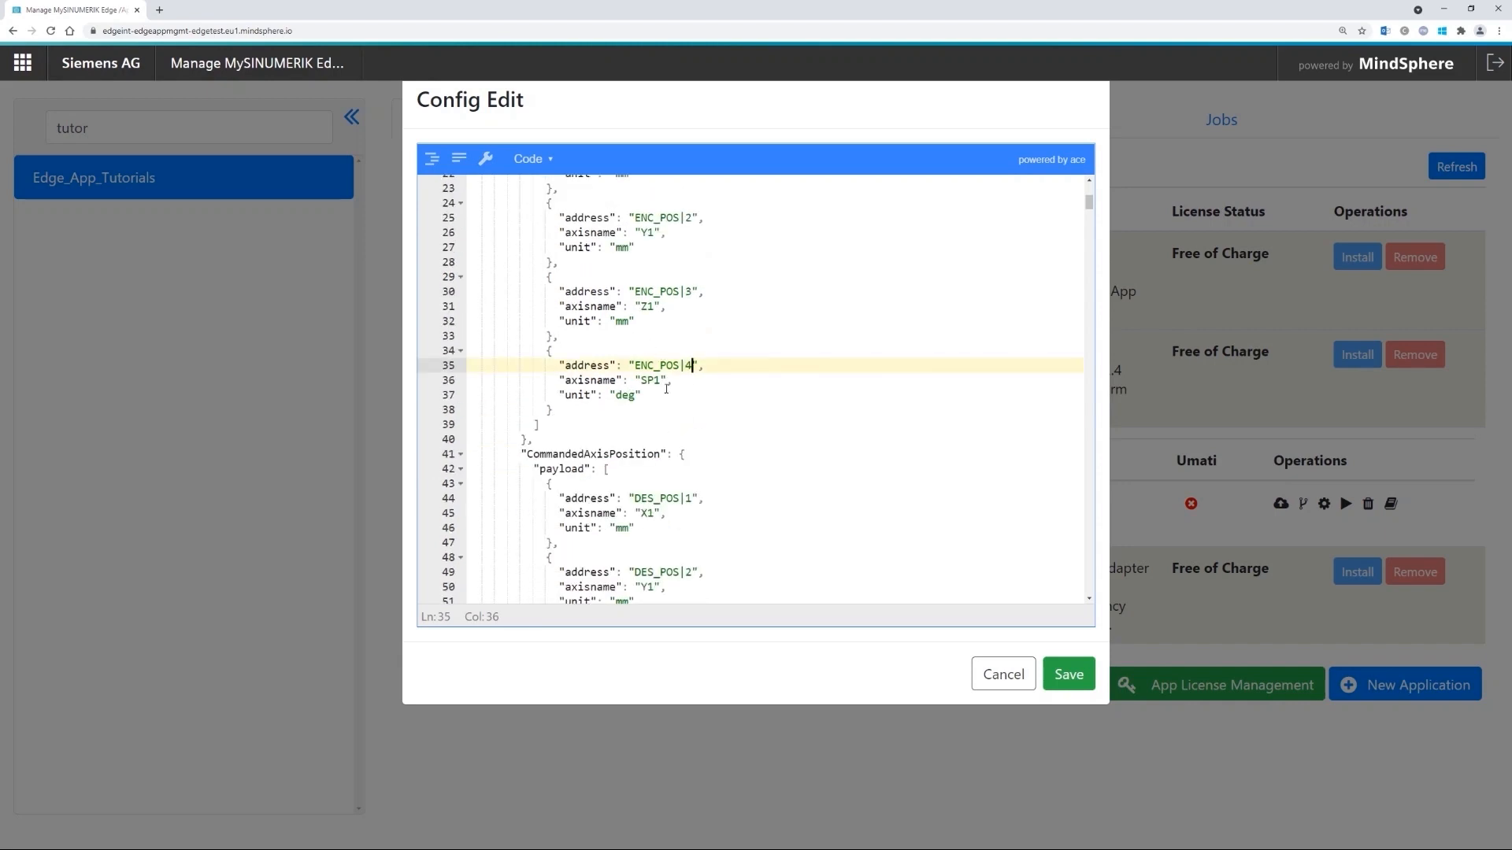
pyautogui.scroll(-5, 655, 344)
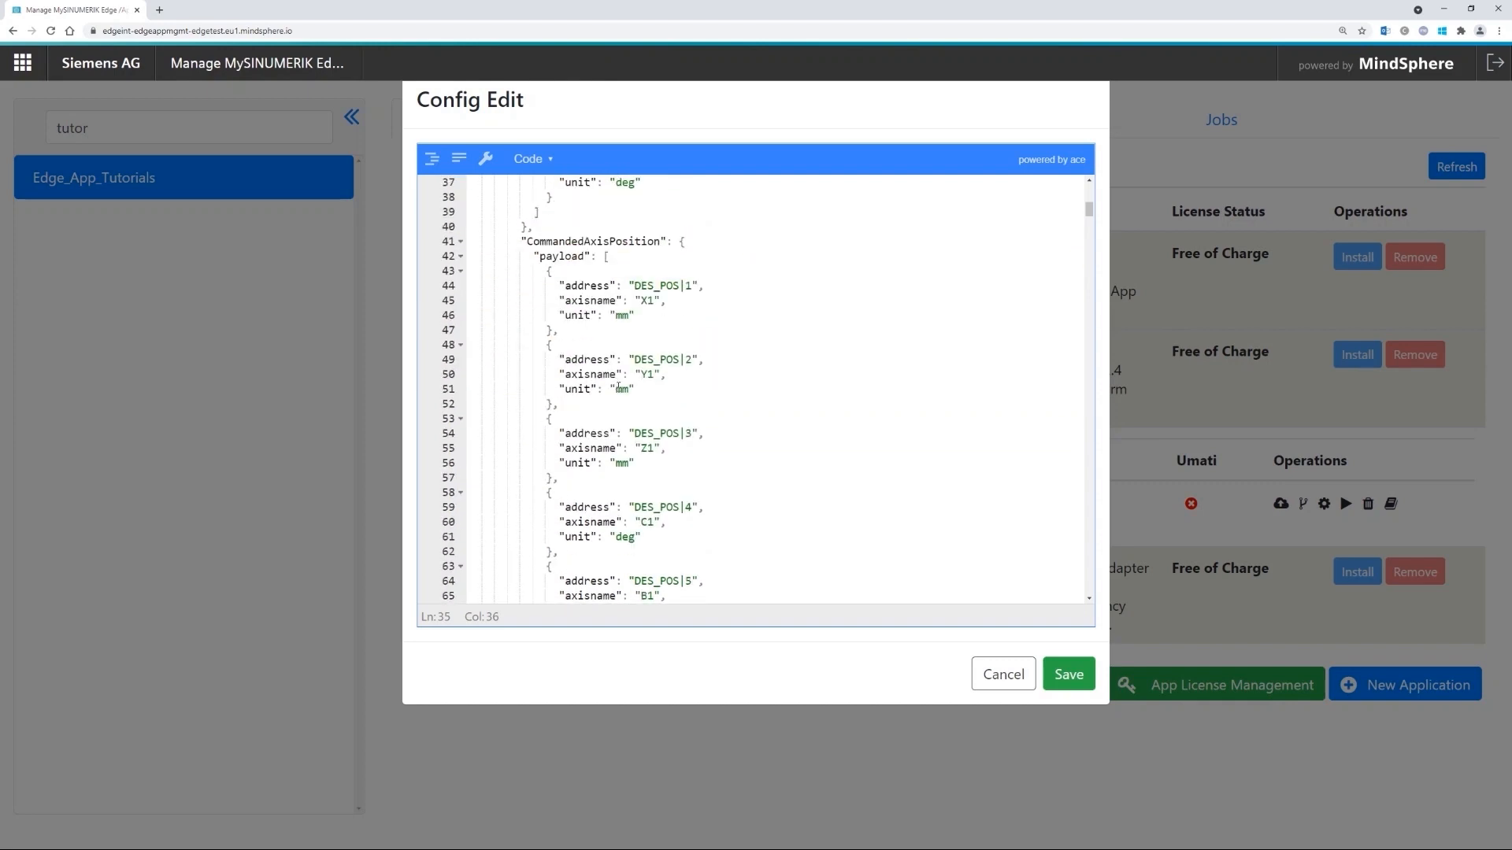
# - Delete the DES_POS|4 and DES_POS|5 (C1, B1) entries from CommandedAxisPosition
pyautogui.scroll(-1, 619, 437)
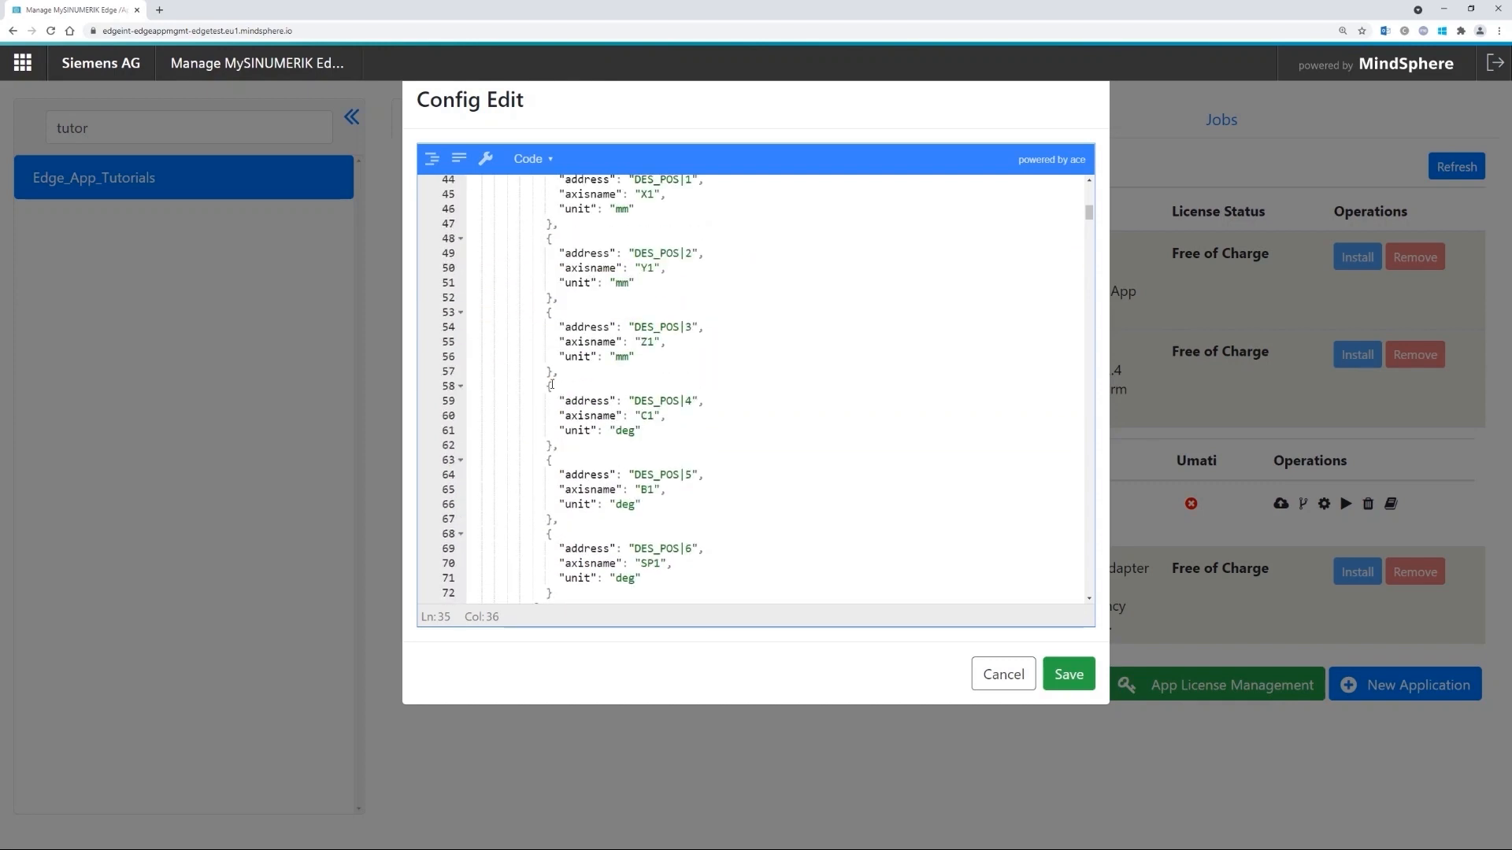
pyautogui.moveTo(559, 372); pyautogui.dragTo(572, 517)
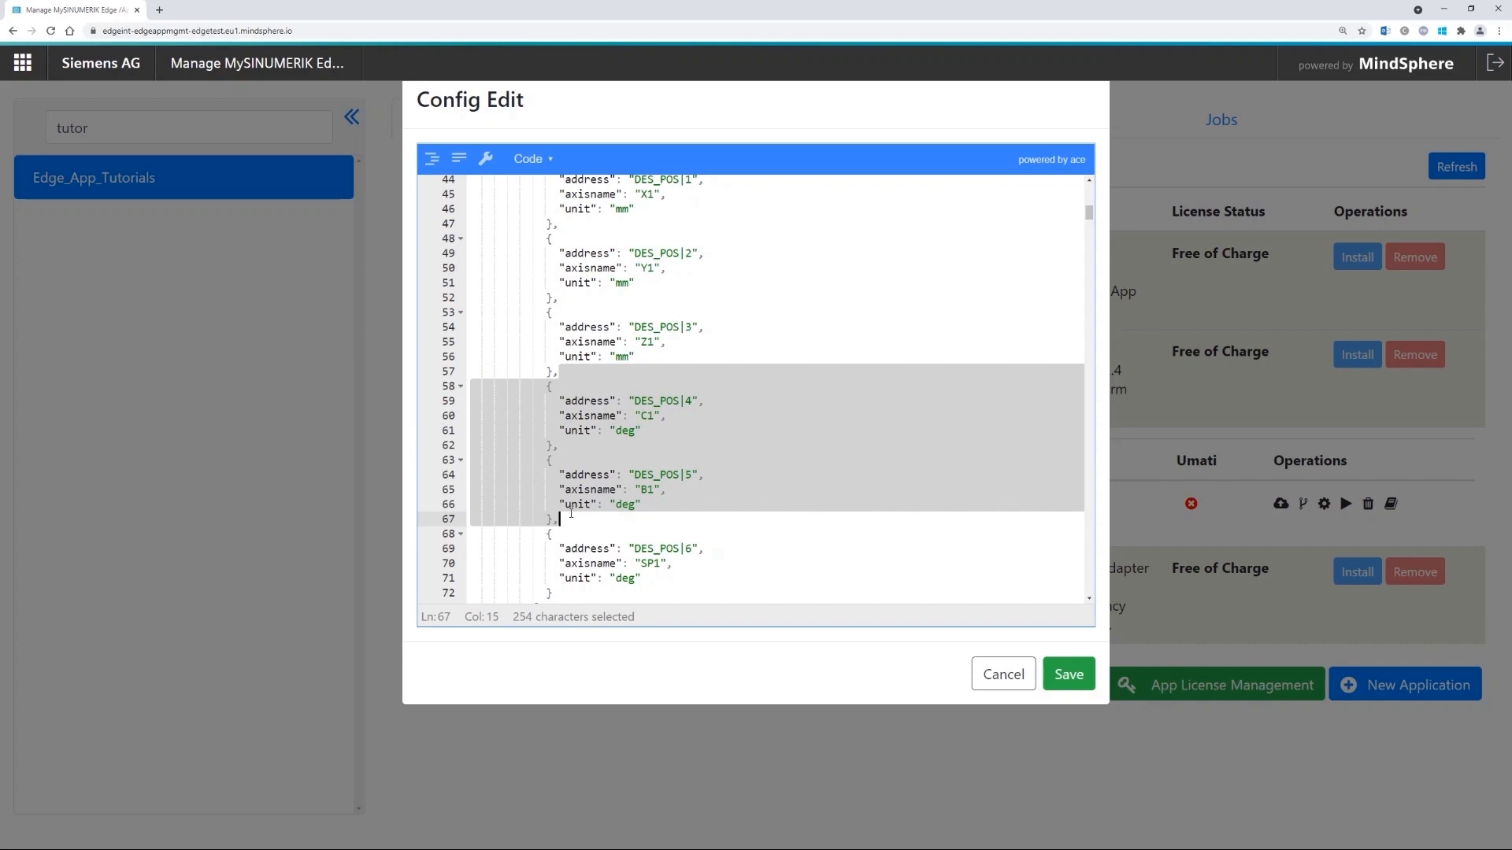
pyautogui.press('BackSpace')
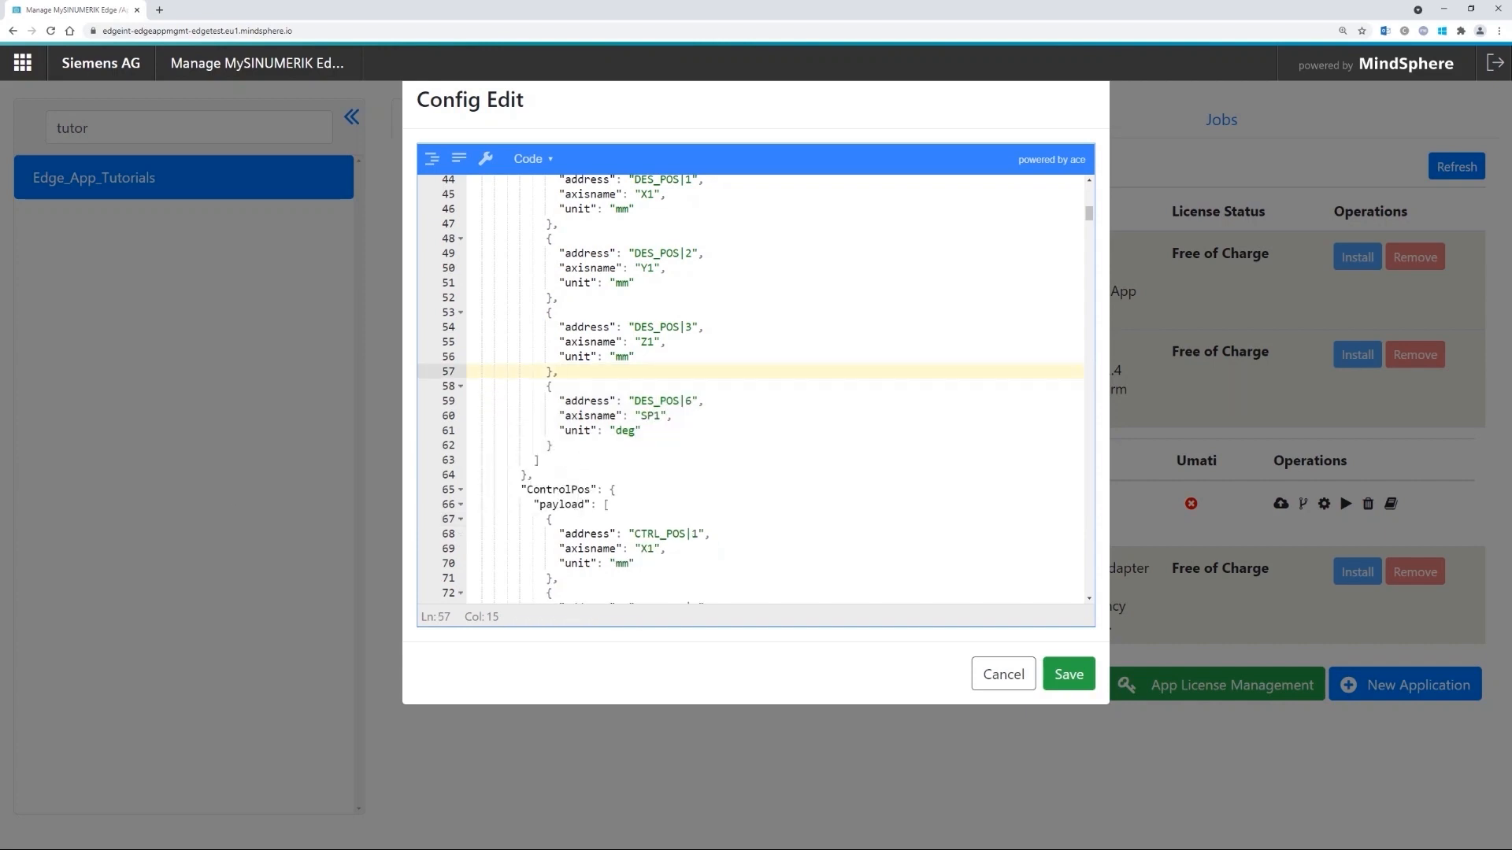
pyautogui.scroll(-6, 729, 471)
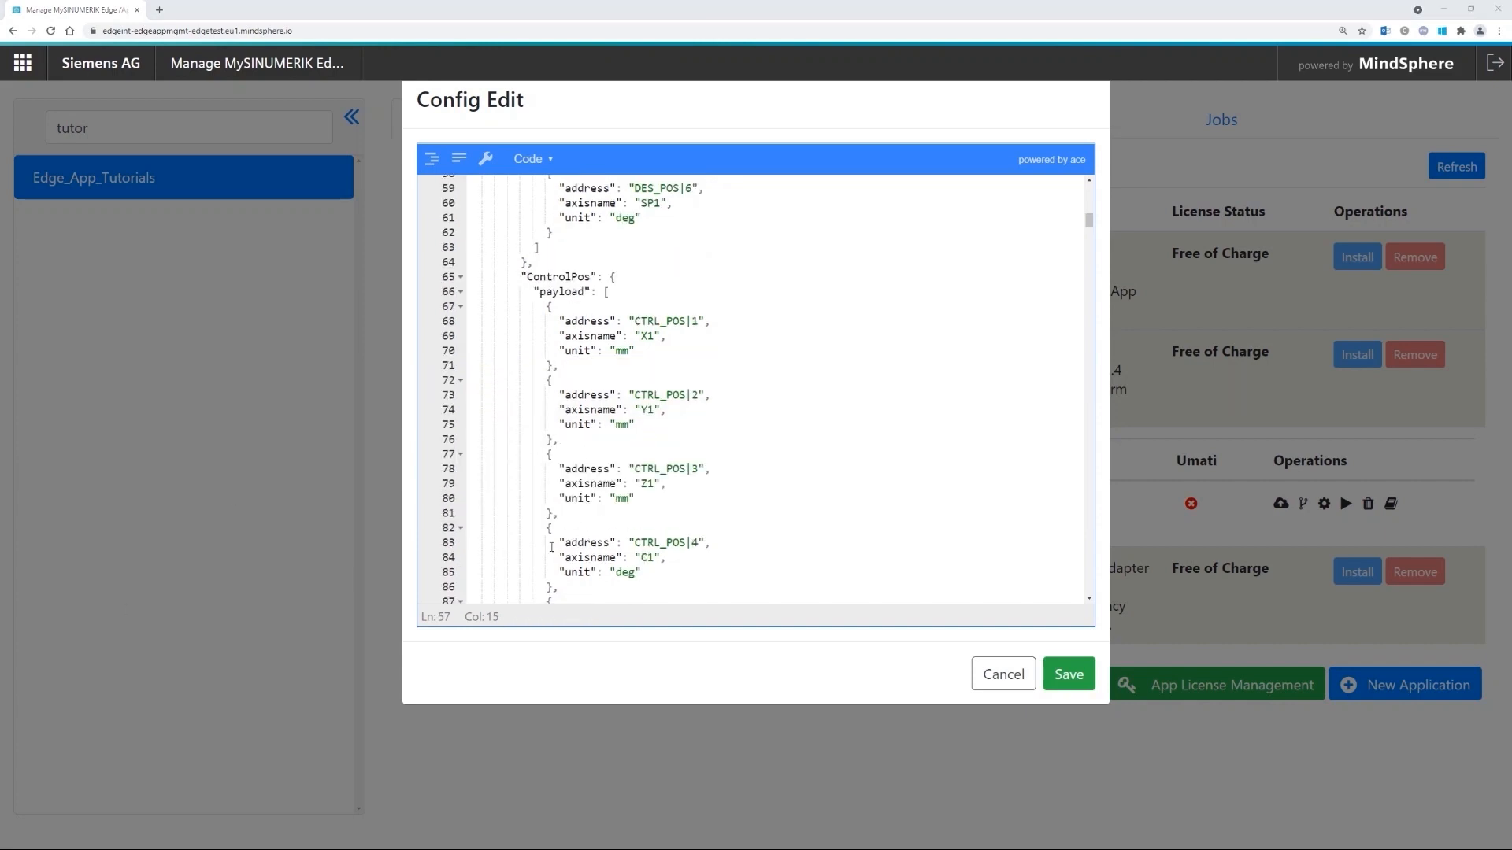
pyautogui.scroll(-10, 729, 471)
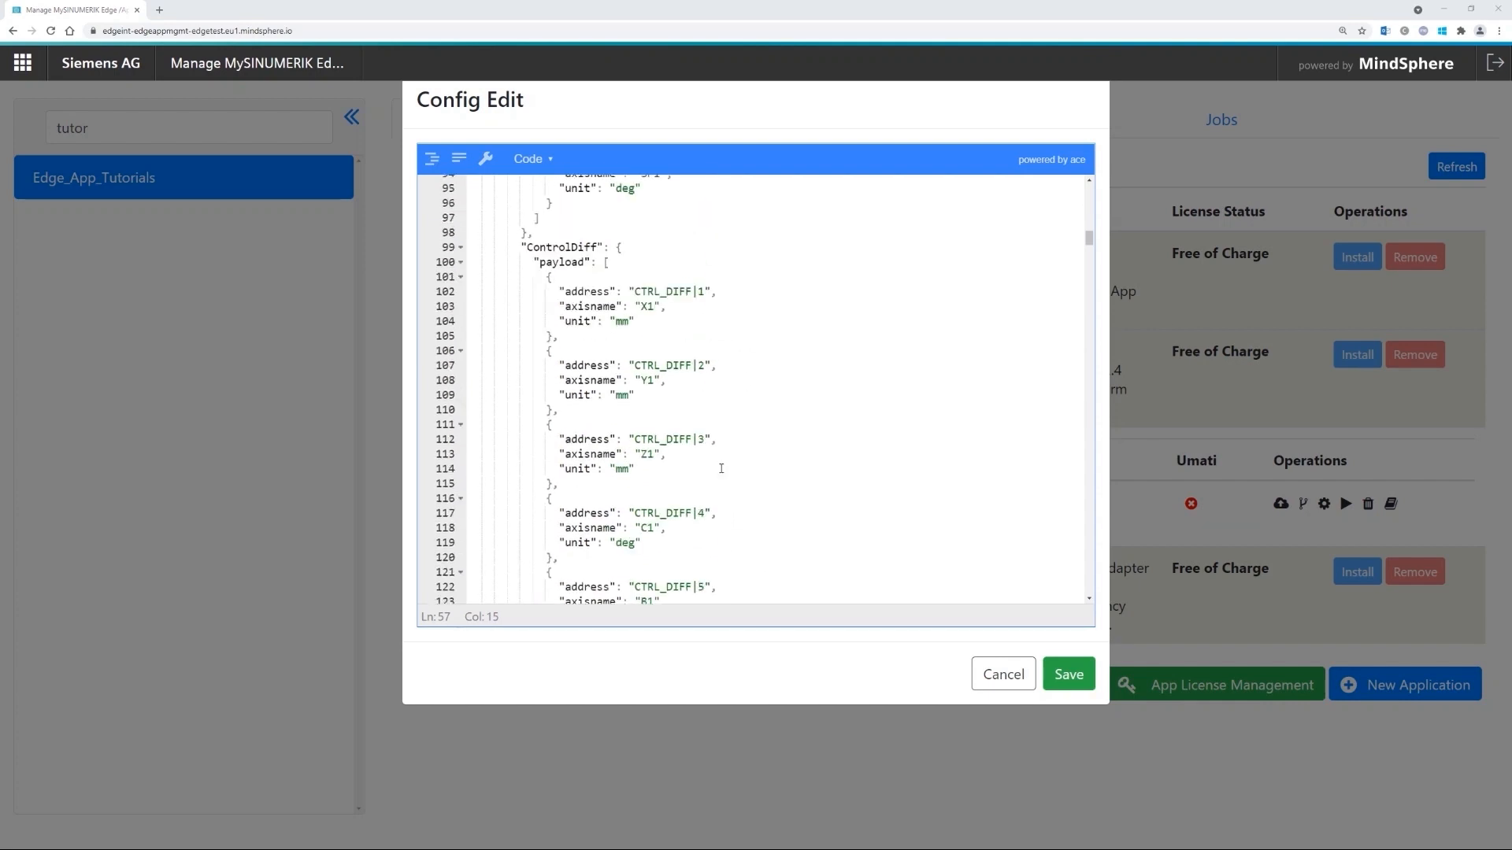
pyautogui.moveTo(1088, 250); pyautogui.dragTo(1089, 455)
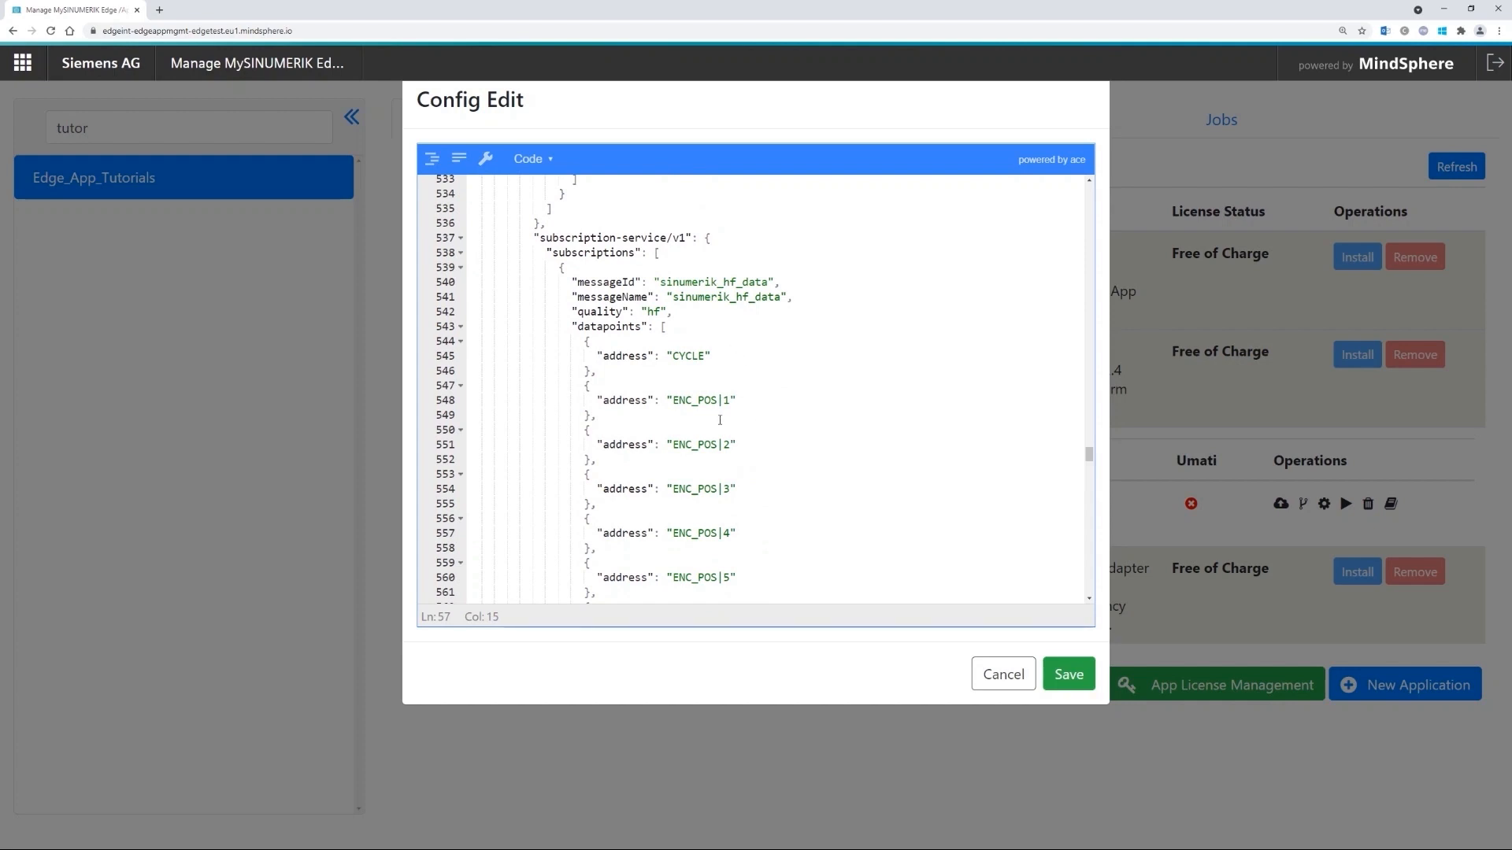
pyautogui.scroll(-1, 741, 410)
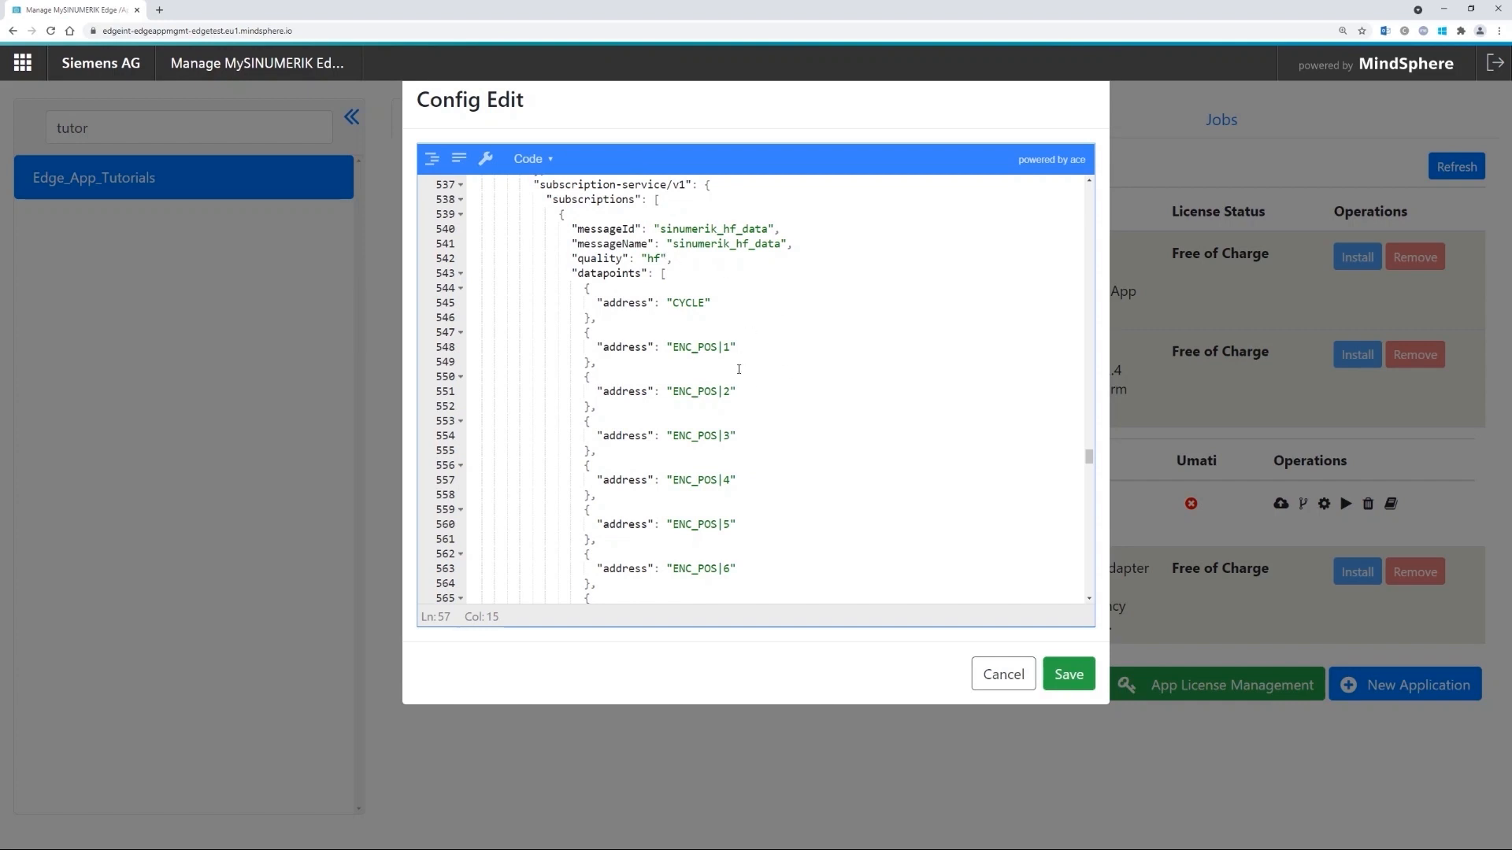
pyautogui.scroll(-1, 769, 453)
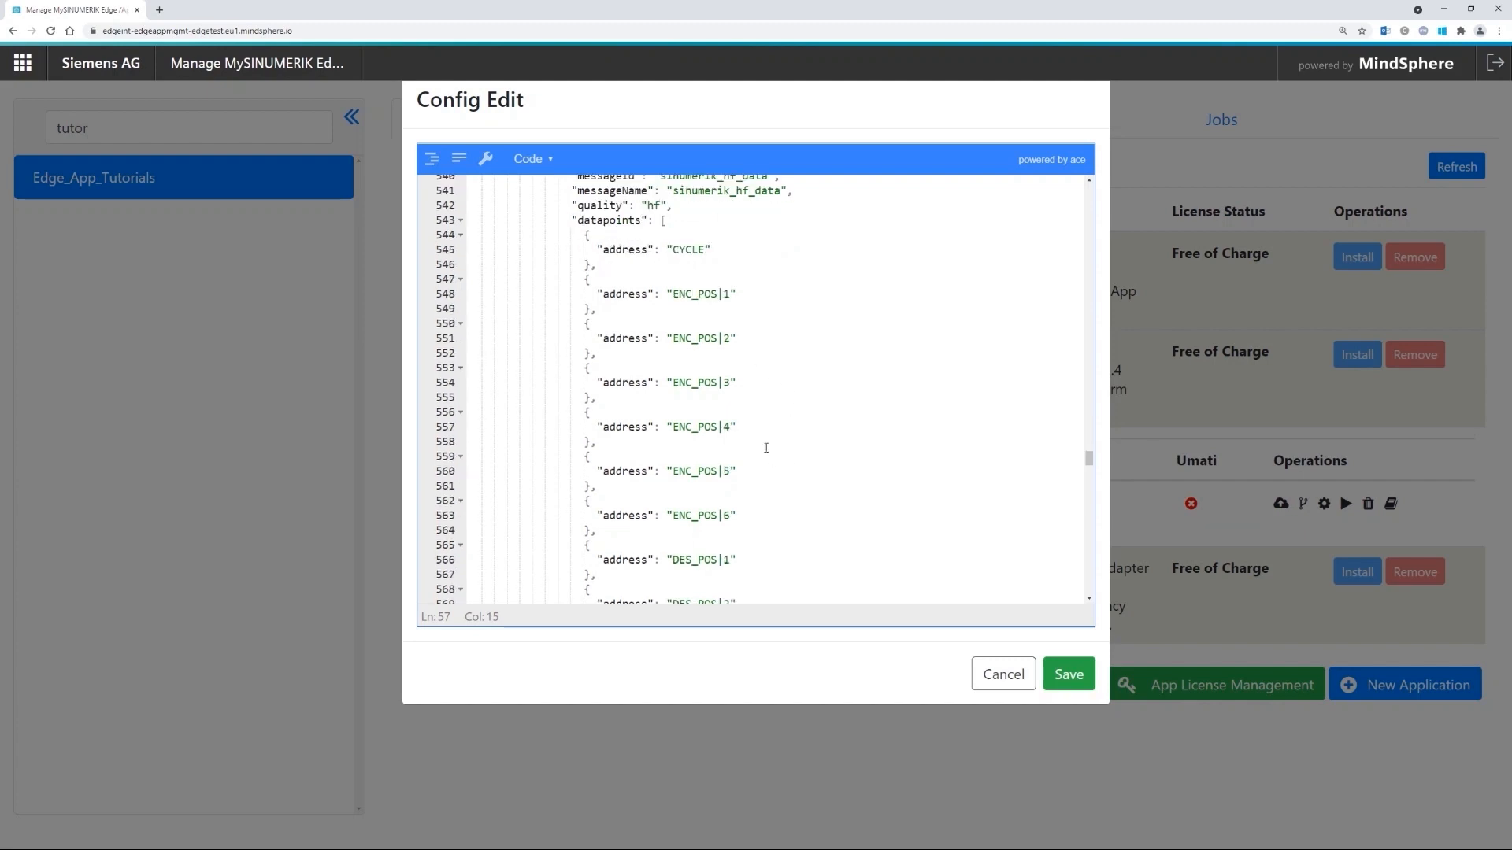
pyautogui.scroll(-1, 709, 468)
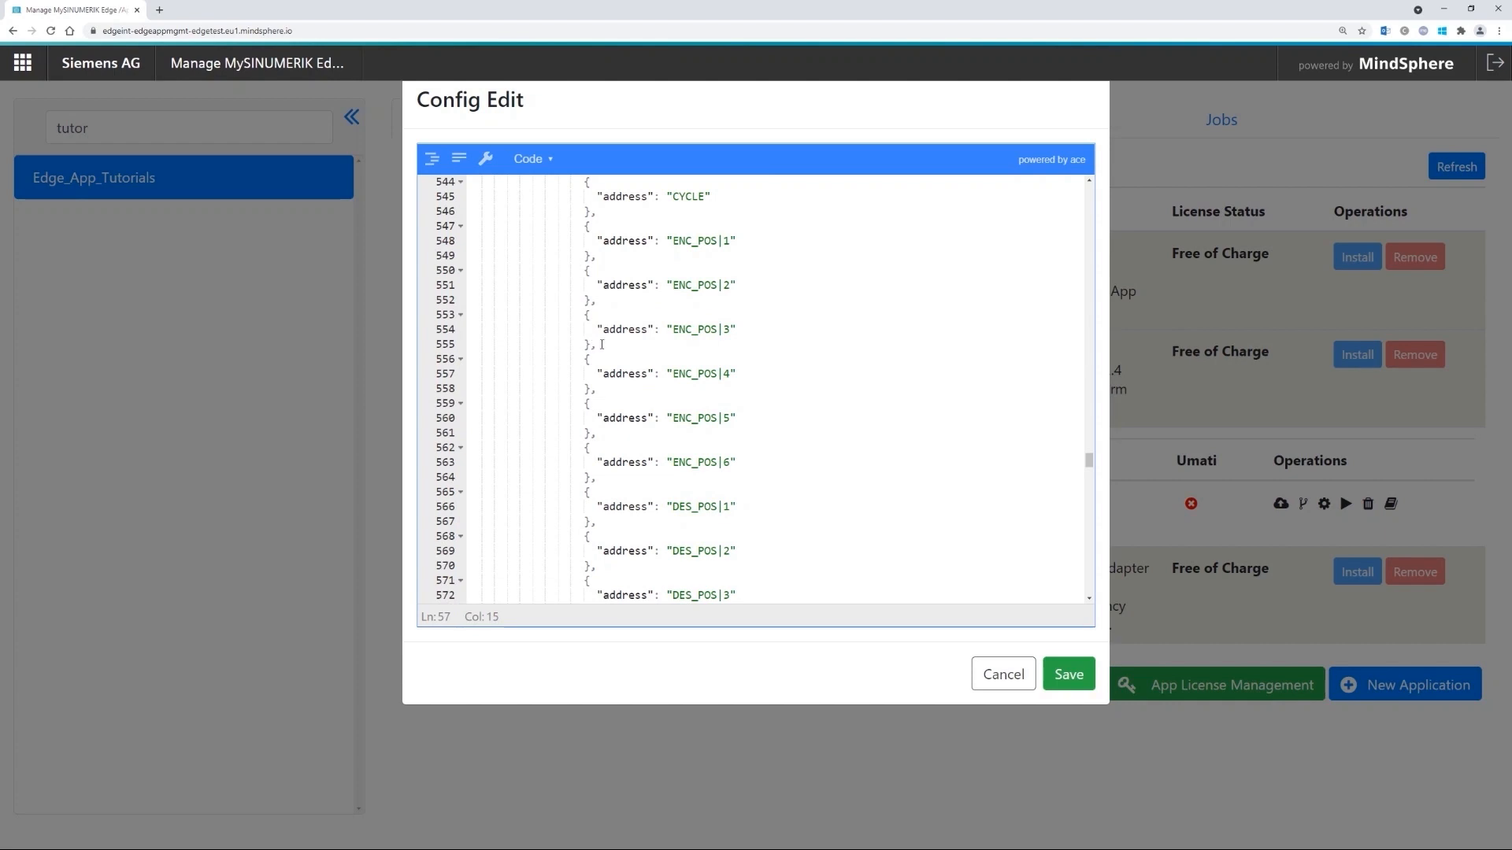
pyautogui.moveTo(592, 344); pyautogui.dragTo(603, 433)
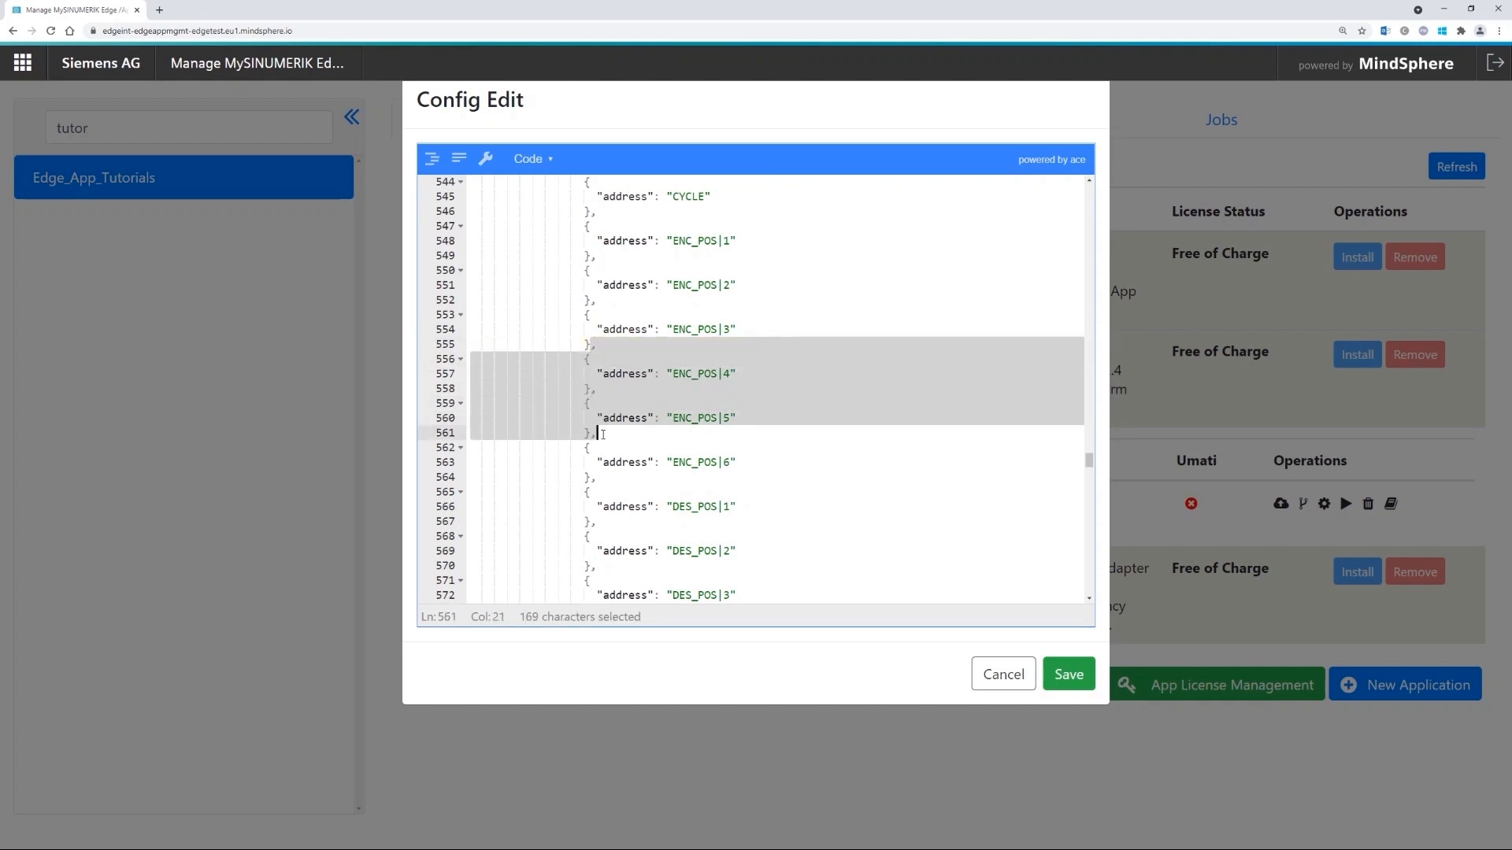
pyautogui.click(591, 403)
pyautogui.scroll(-1, 591, 378)
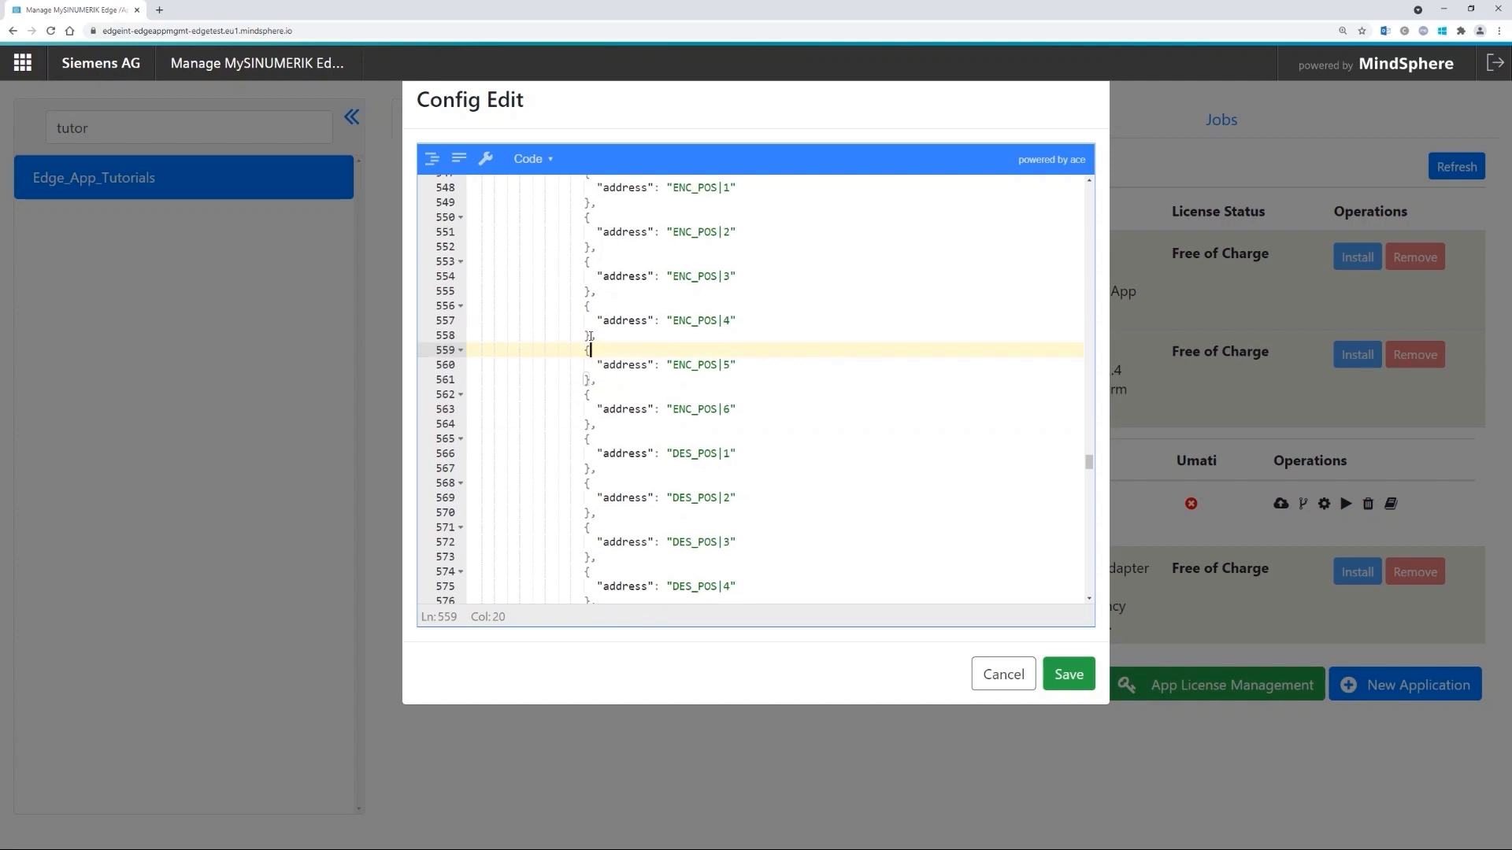
pyautogui.scroll(1, 590, 338)
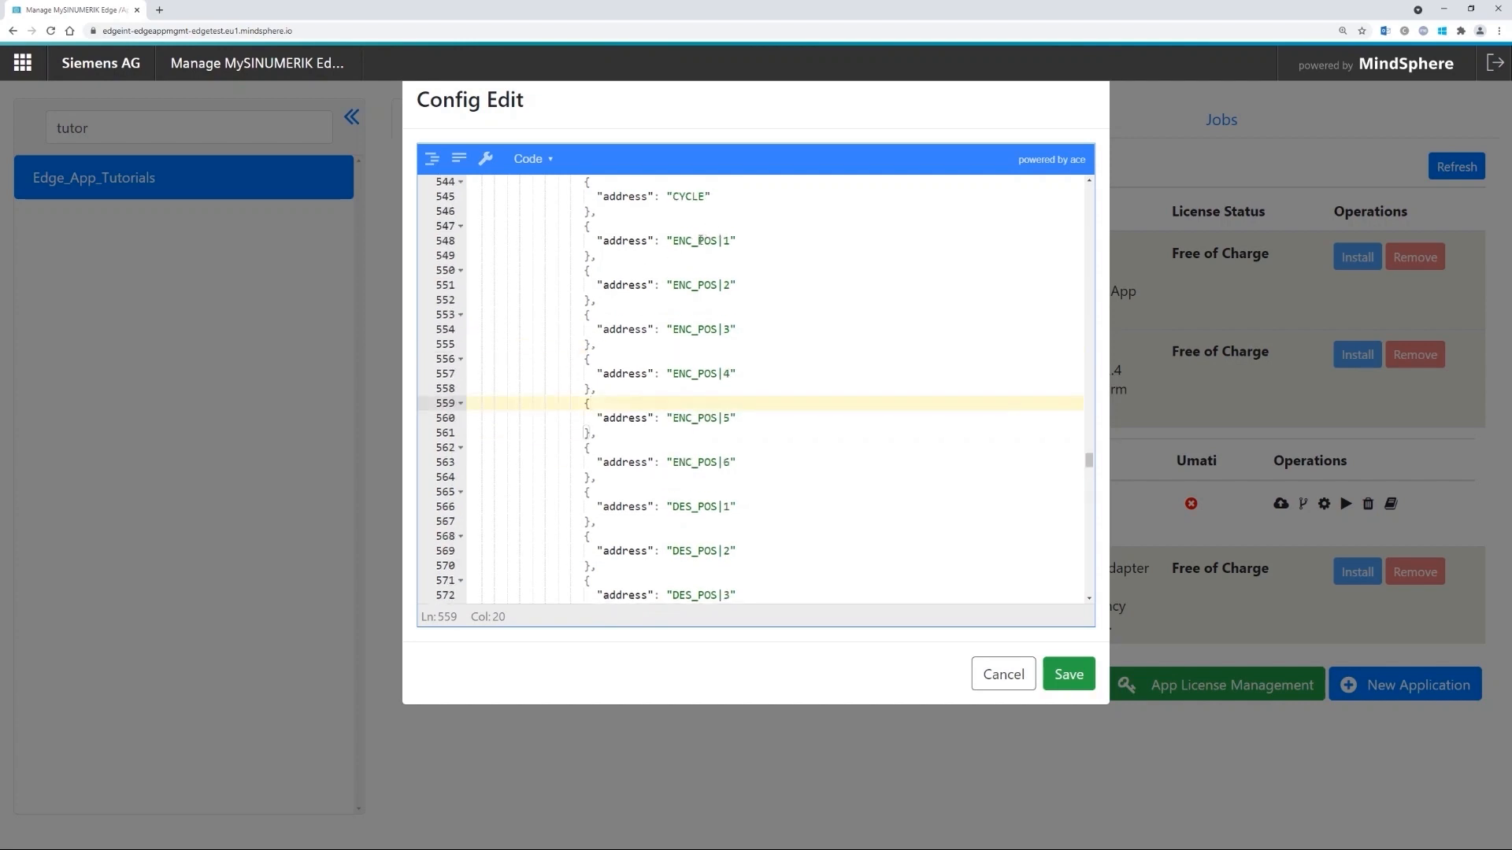
pyautogui.click(694, 241)
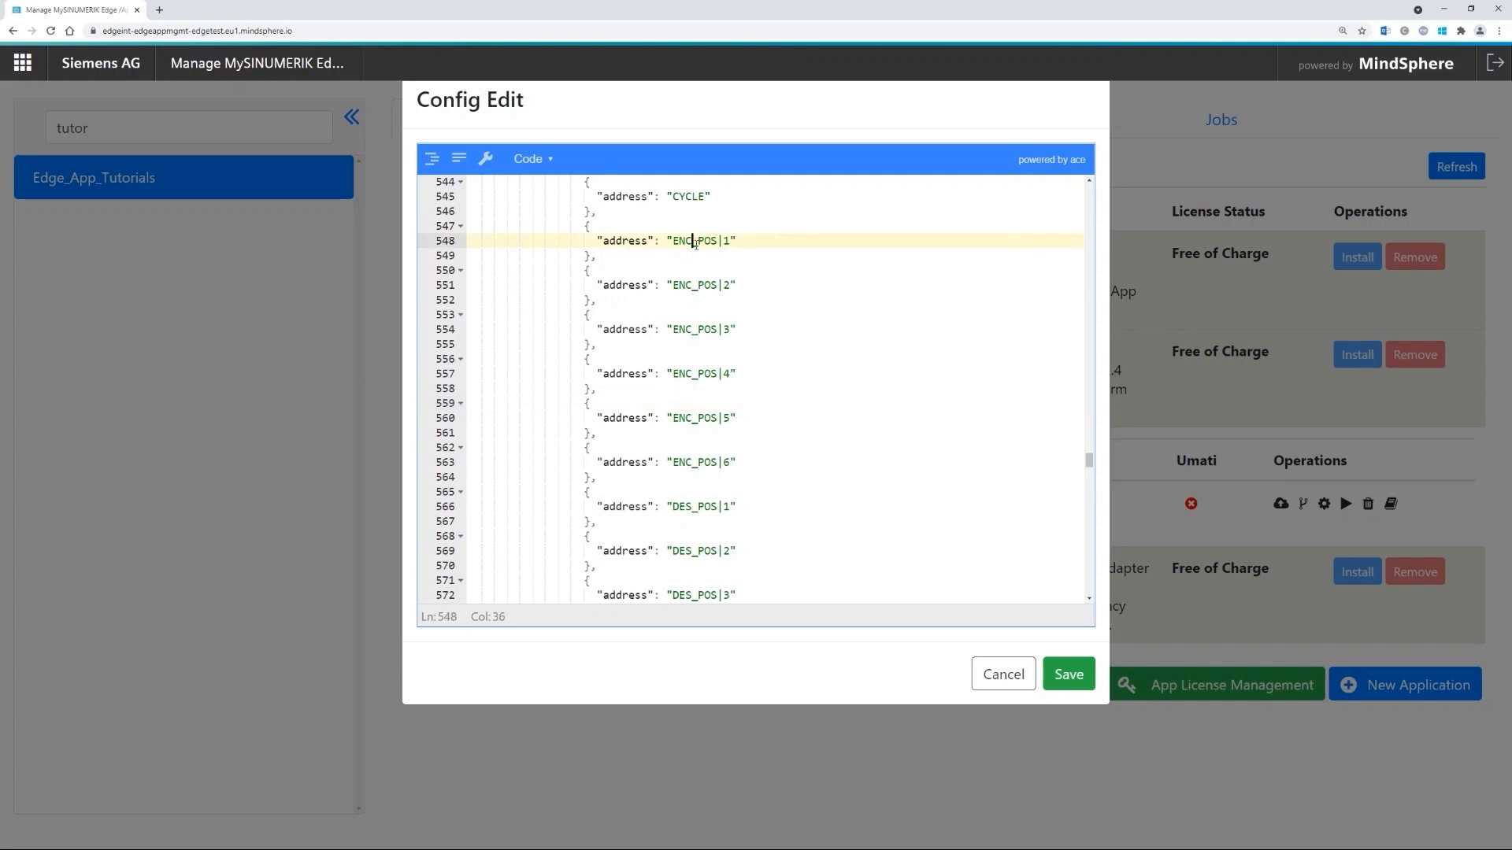
pyautogui.moveTo(592, 389); pyautogui.dragTo(599, 482)
pyautogui.press('Delete')
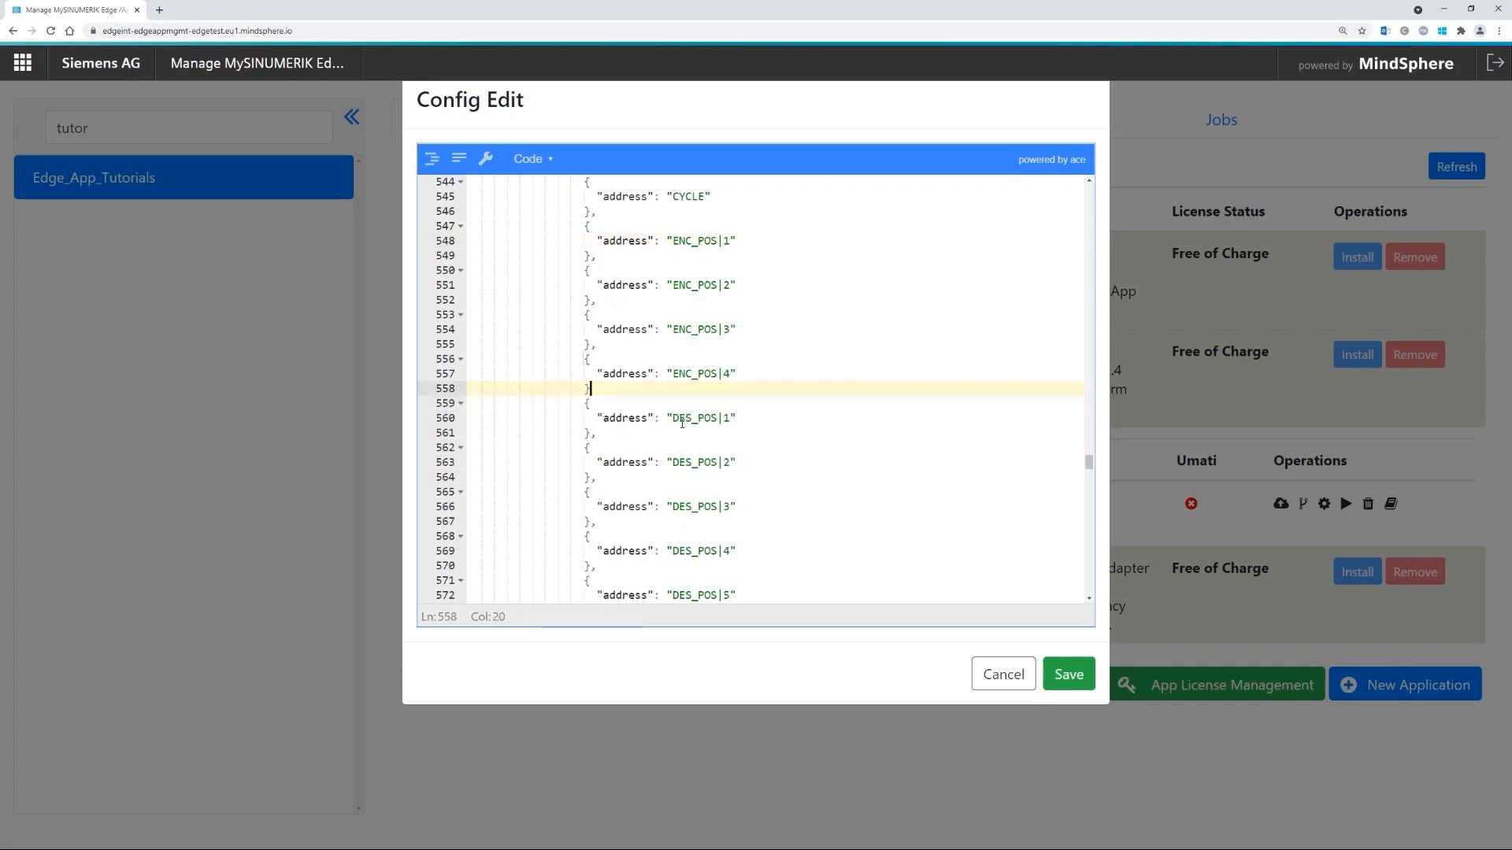
pyautogui.write(',')
pyautogui.scroll(-3, 677, 362)
pyautogui.scroll(-2, 590, 285)
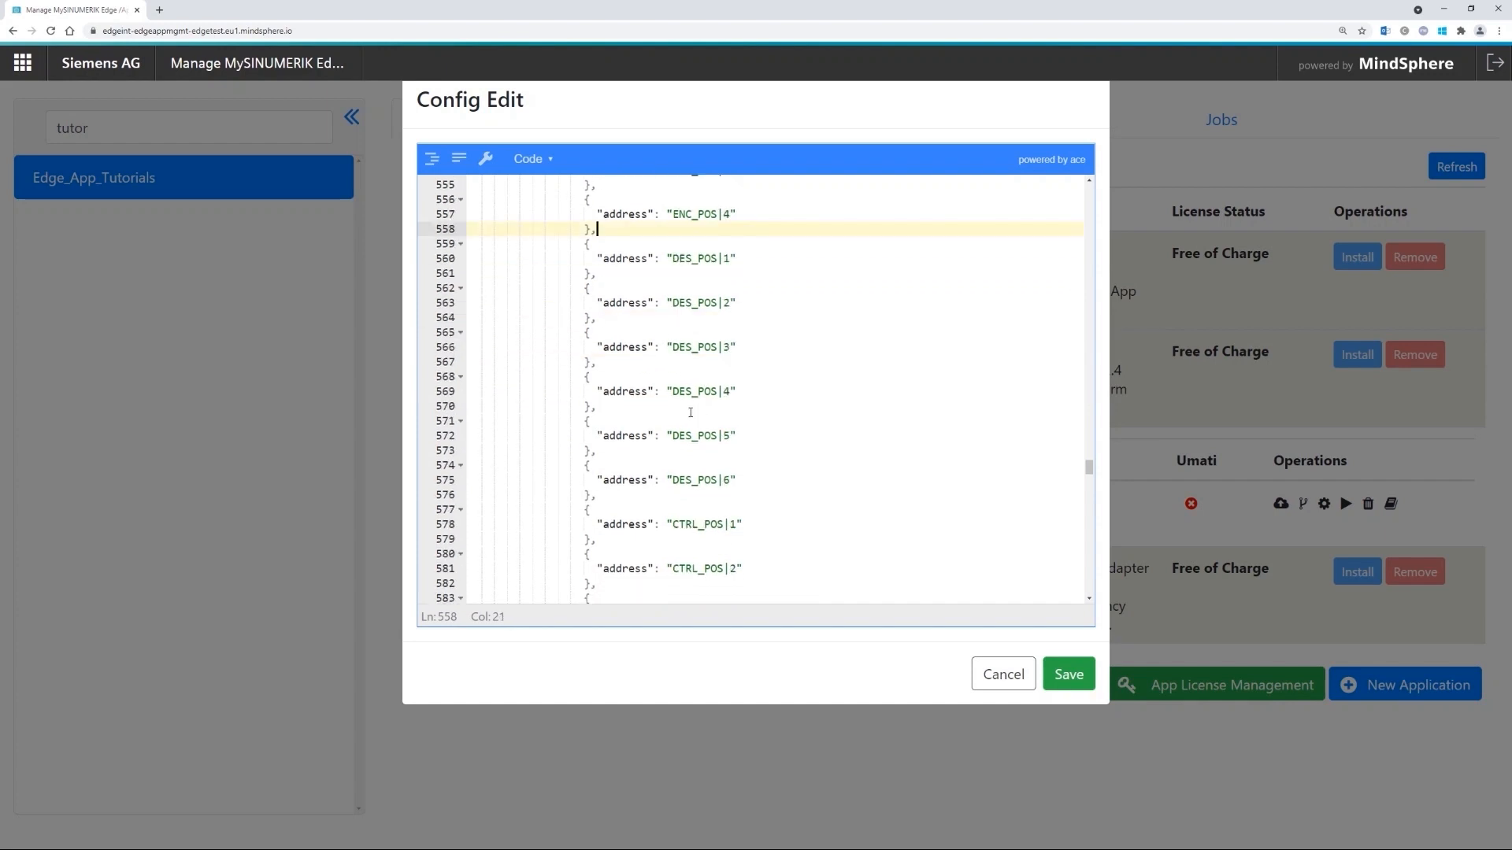
pyautogui.scroll(-2, 662, 385)
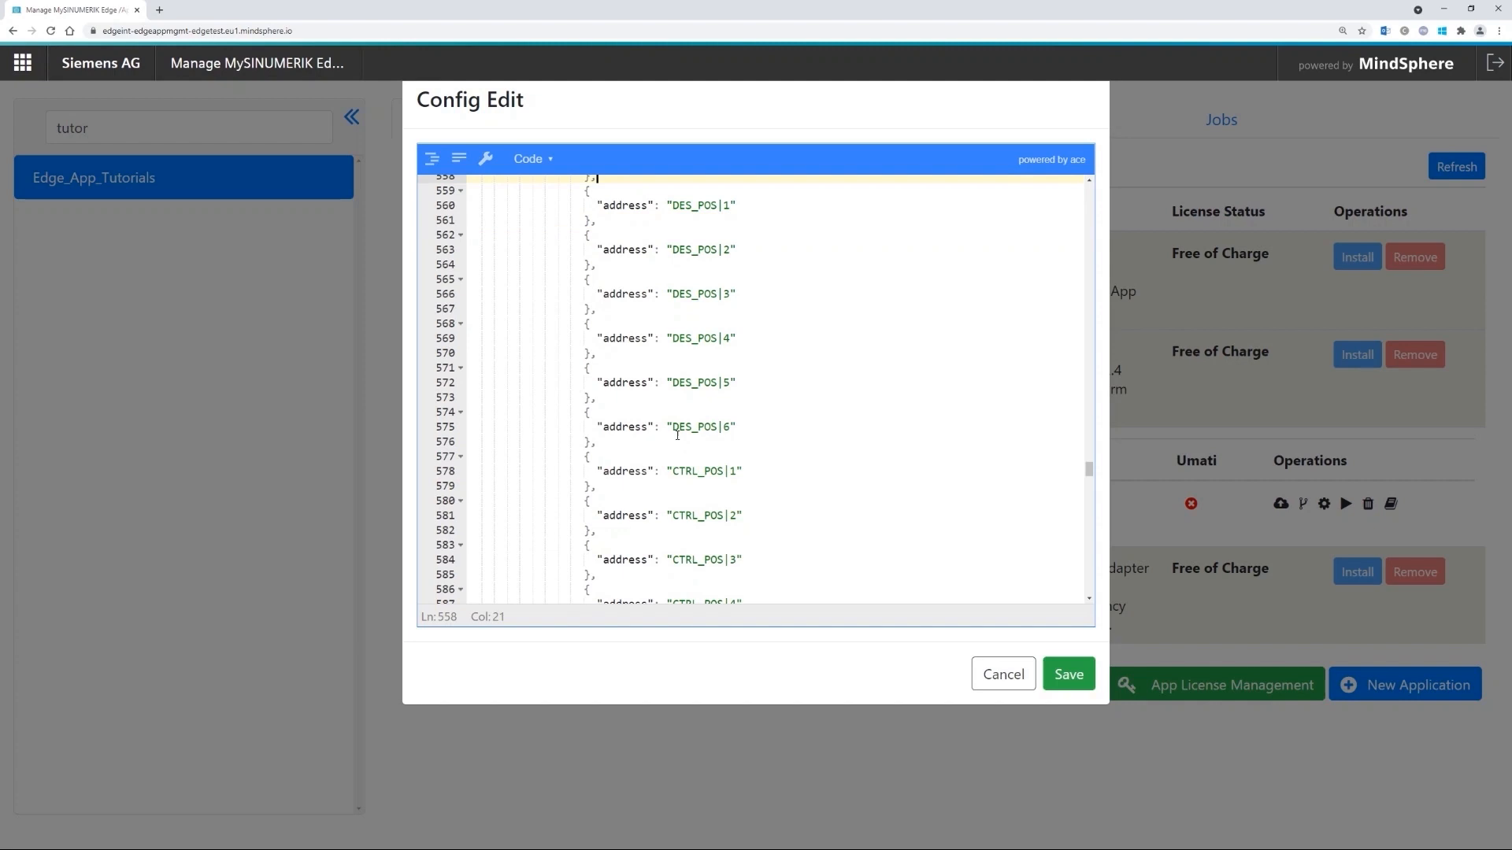
pyautogui.scroll(5, 663, 385)
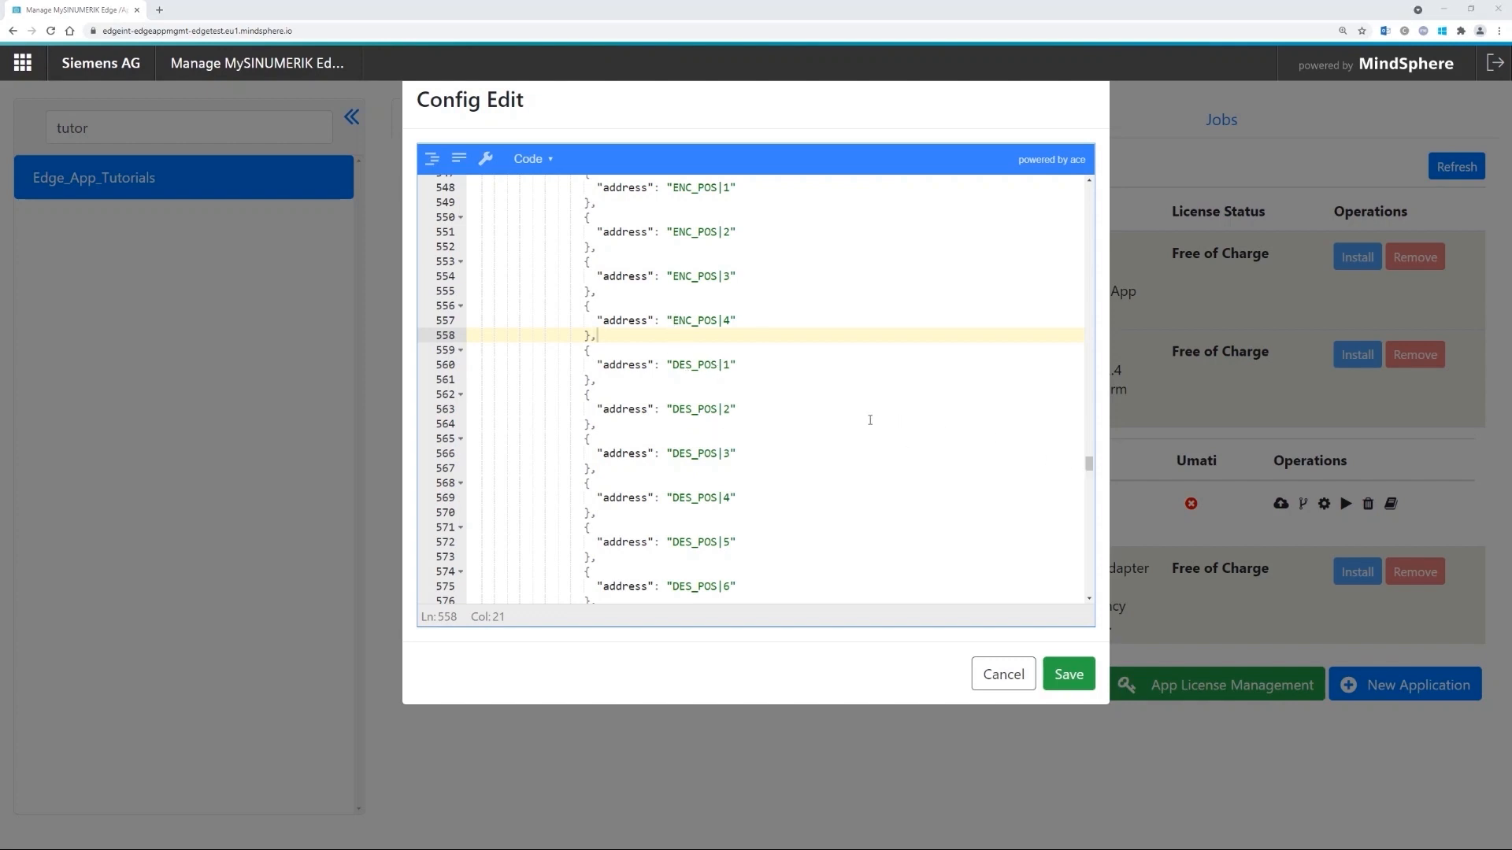
# - Clear all existing configuration text and paste in the new 596-line JSON
pyautogui.click(668, 392)
pyautogui.hotkey('ctrl', 'a')
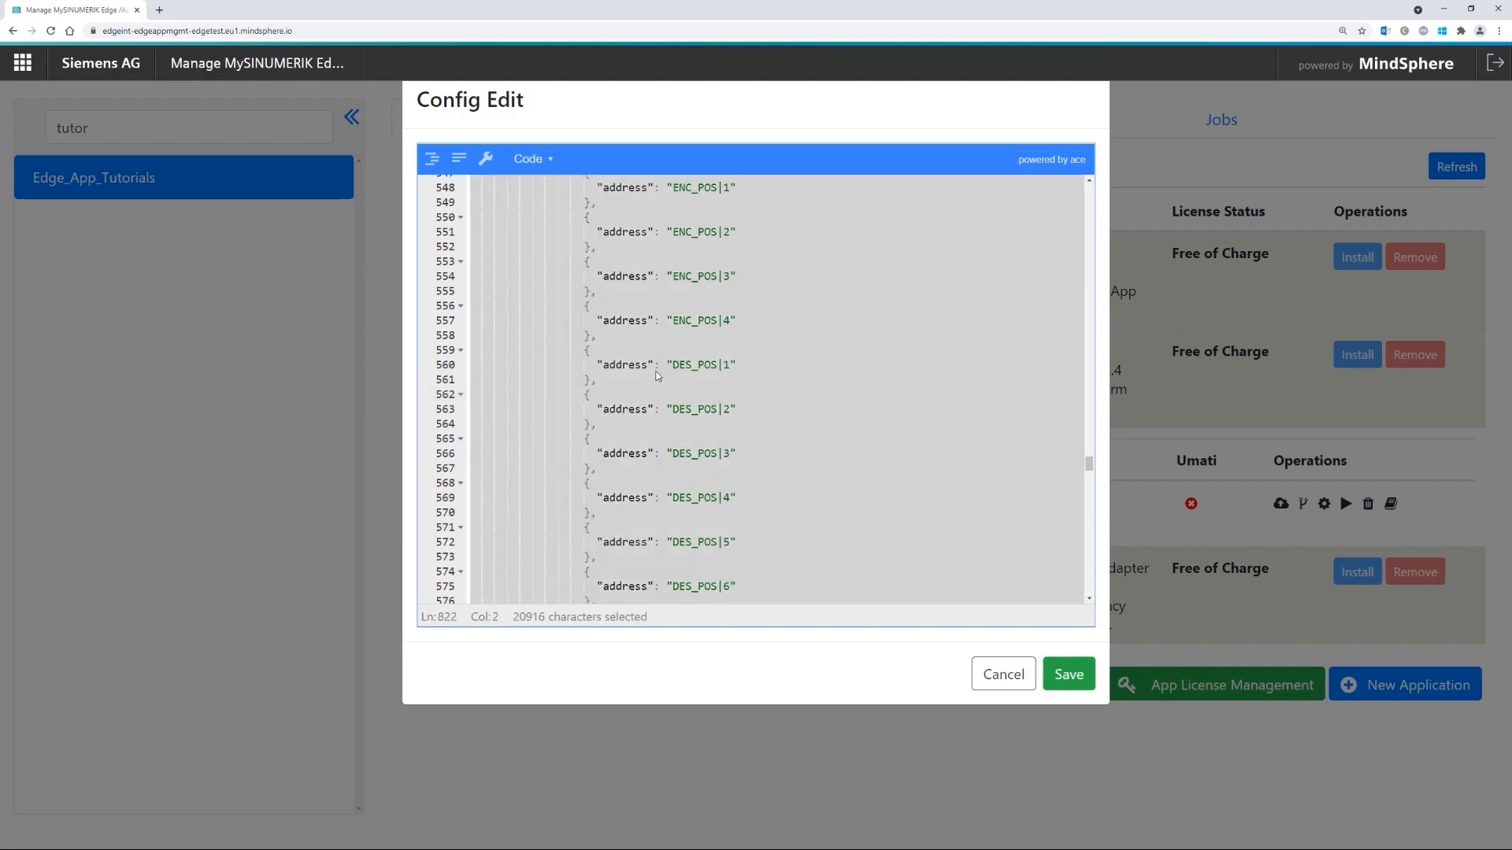
pyautogui.press('Delete')
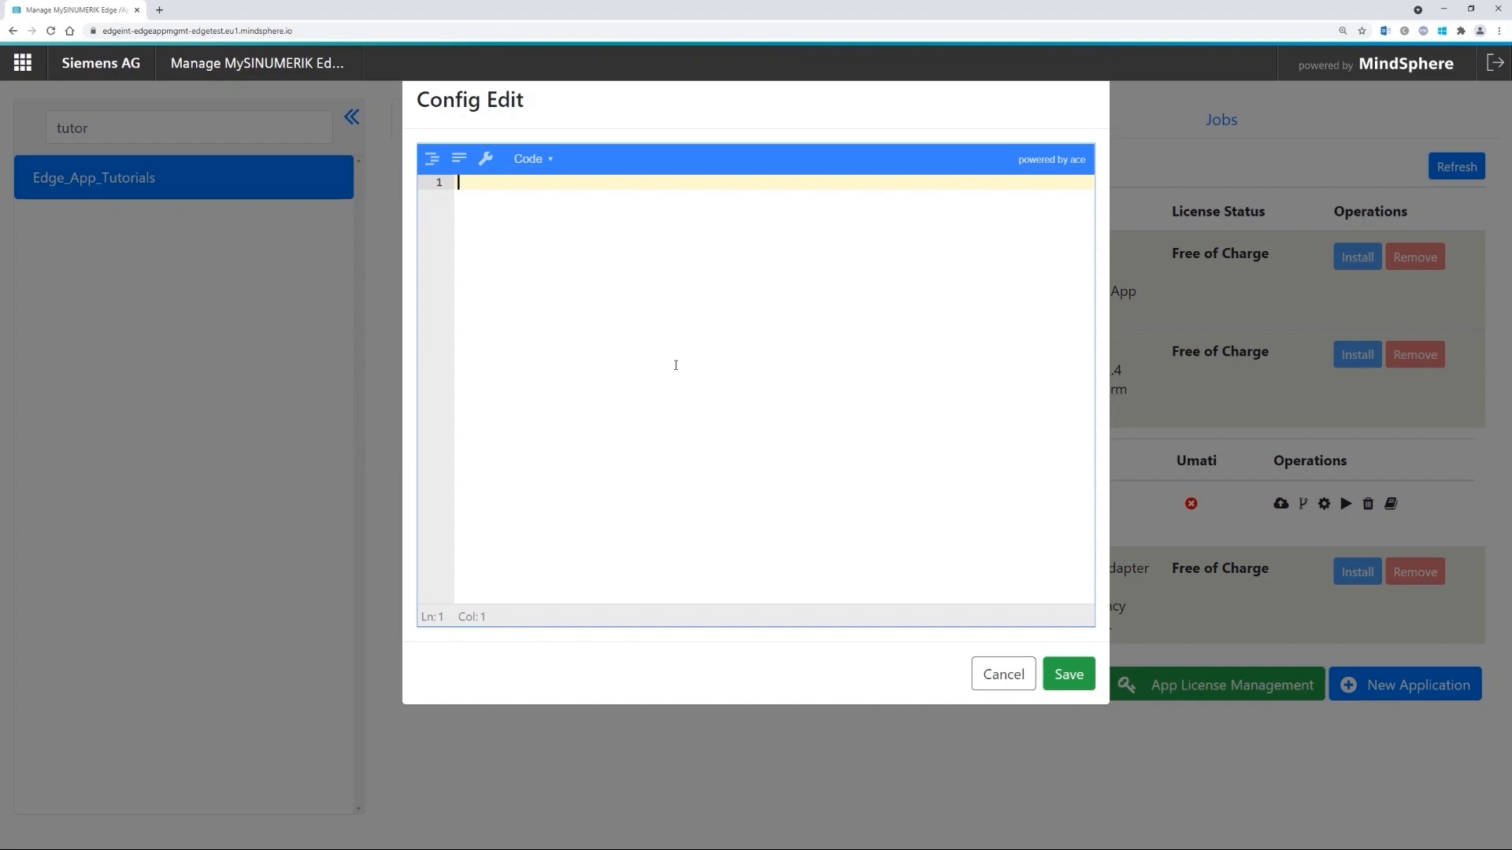
pyautogui.hotkey('ctrl', 'v')
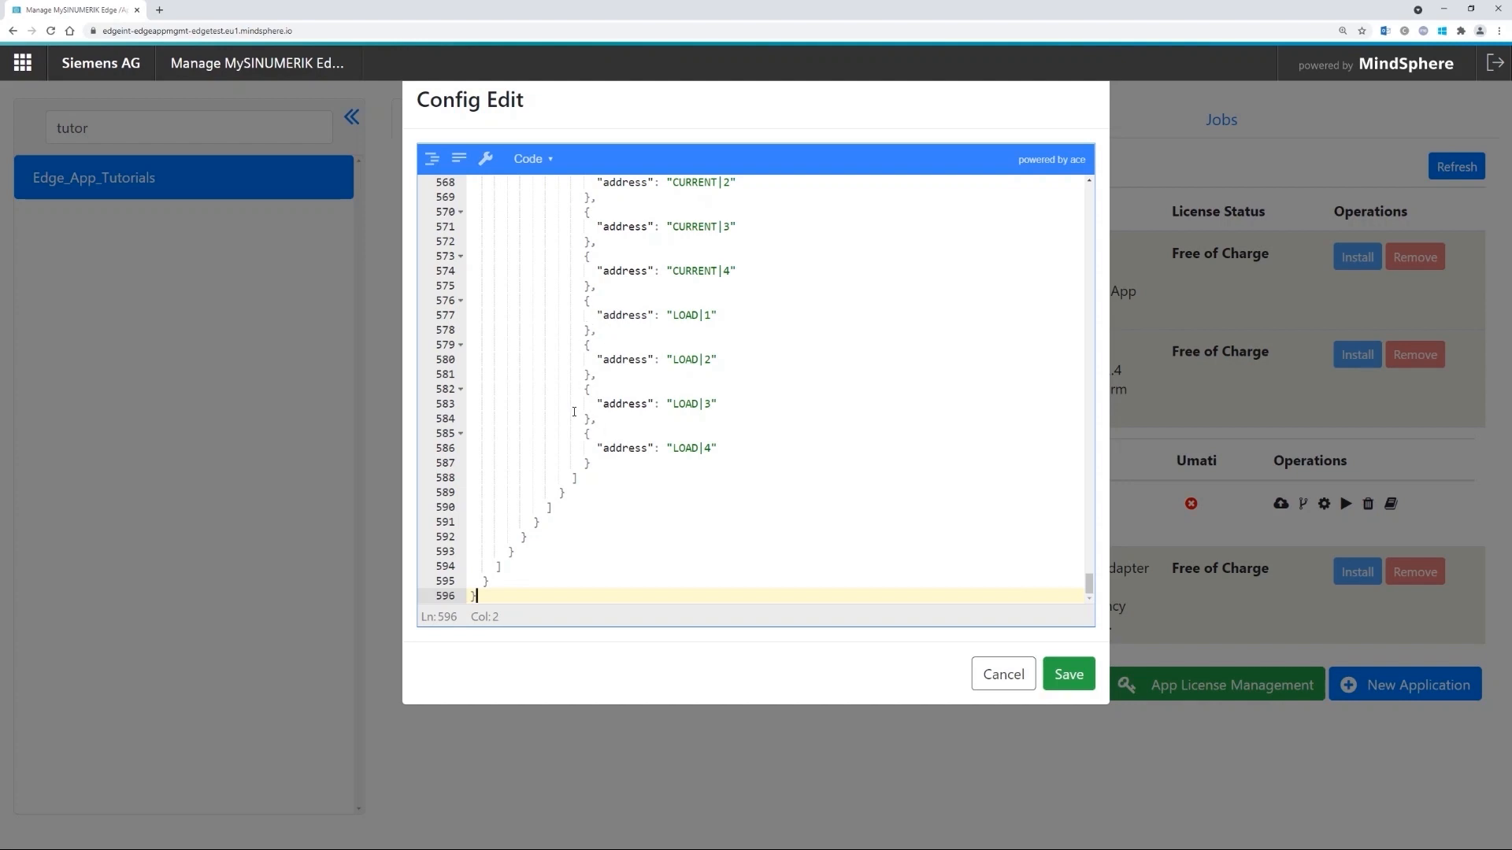
pyautogui.scroll(6, 1067, 488)
pyautogui.moveTo(1090, 562); pyautogui.dragTo(1092, 439)
pyautogui.scroll(-9, 780, 441)
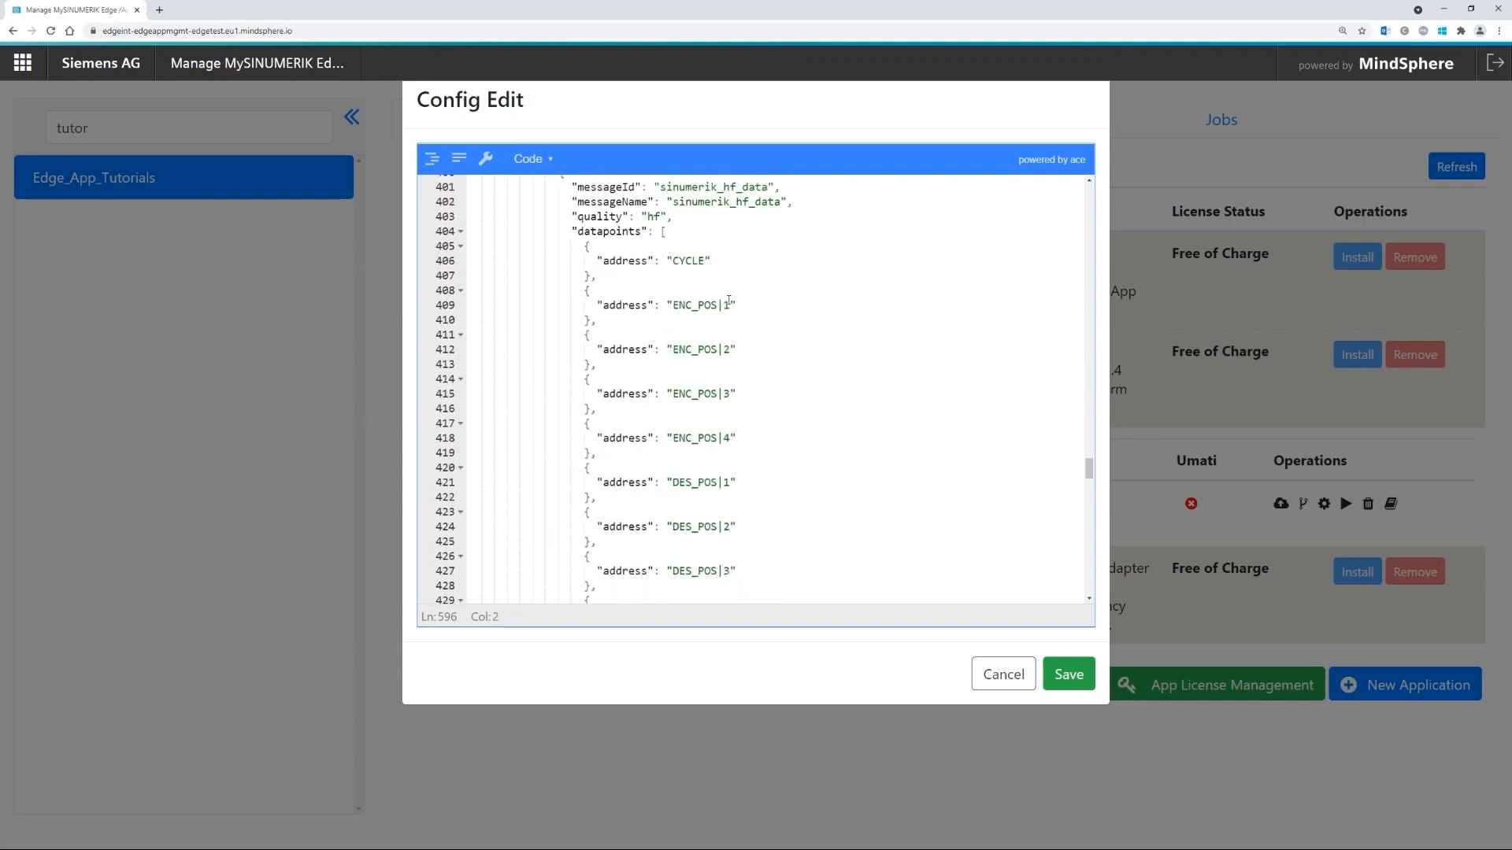
pyautogui.click(730, 304)
pyautogui.click(730, 438)
pyautogui.scroll(-1, 759, 476)
pyautogui.scroll(-1, 758, 476)
pyautogui.click(744, 377)
pyautogui.click(744, 509)
pyautogui.scroll(-3, 747, 488)
pyautogui.scroll(-2, 748, 488)
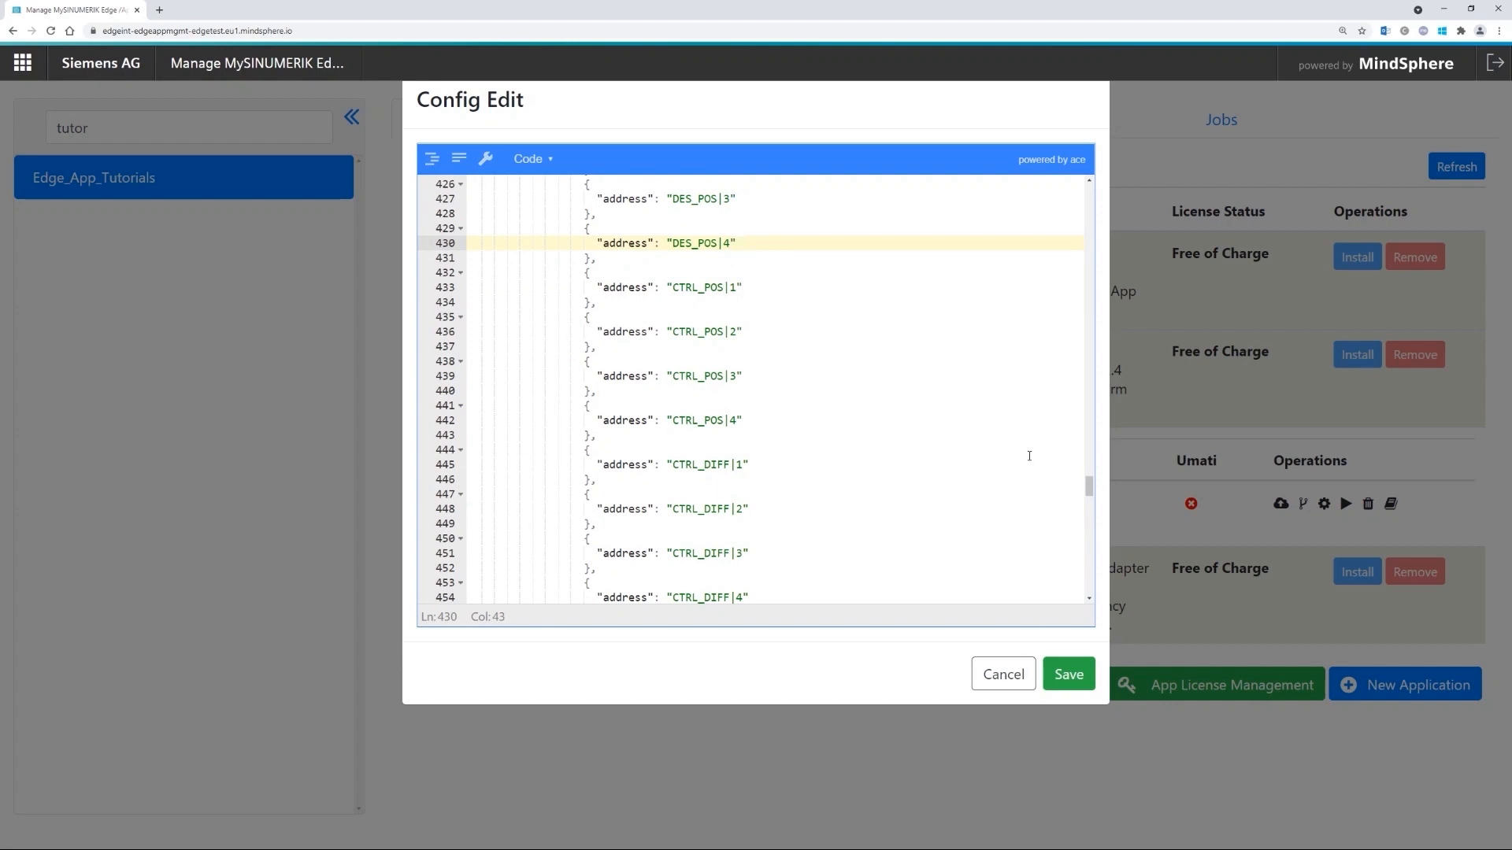
pyautogui.click(820, 388)
pyautogui.hotkey('ctrl', 'a')
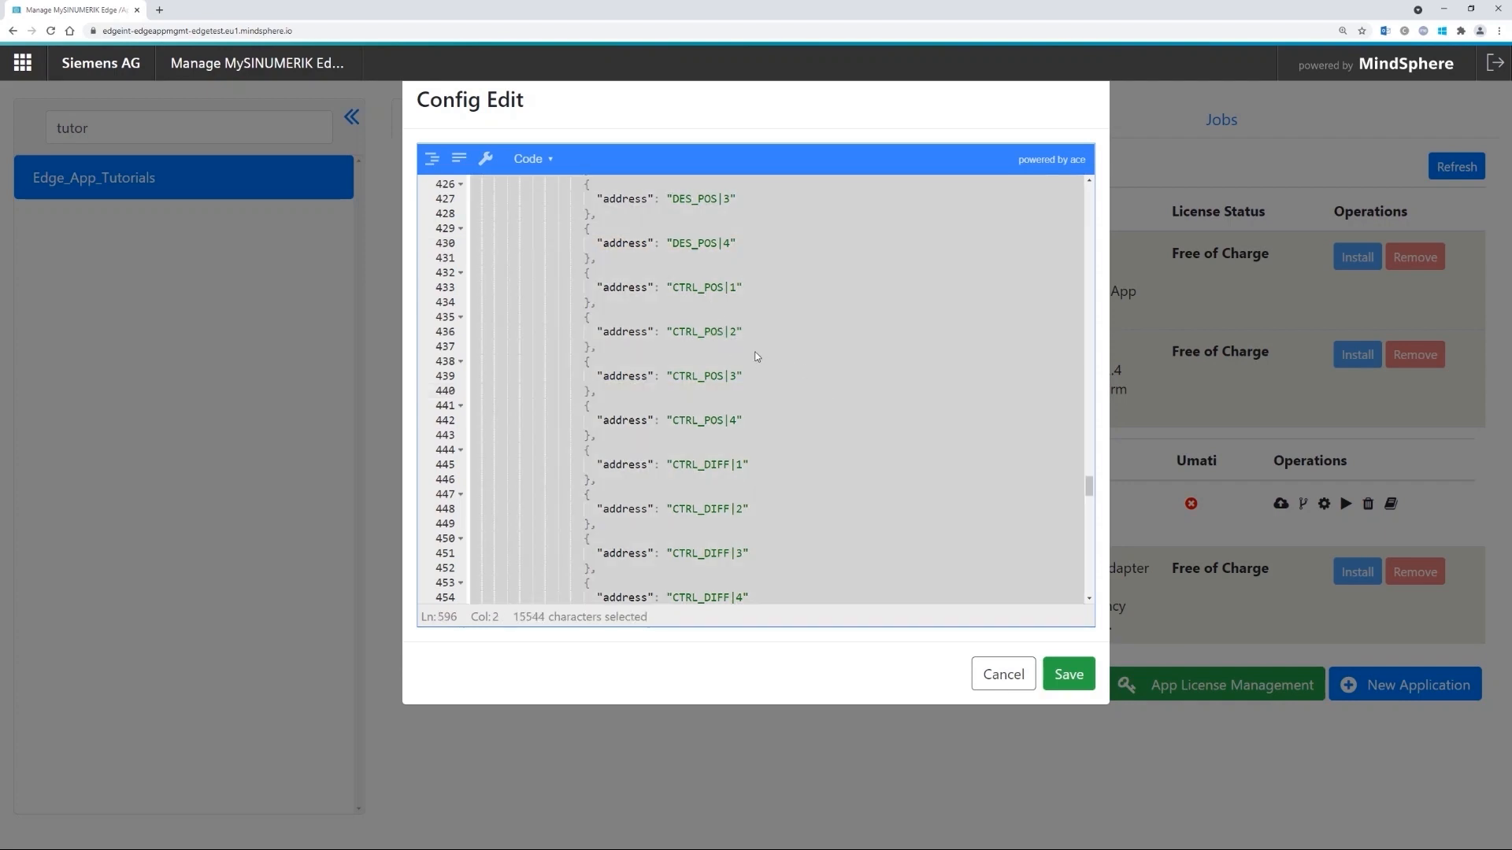
# - Review the Power, Current and Load entries of the amwcapture configuration and save it
pyautogui.click(723, 302)
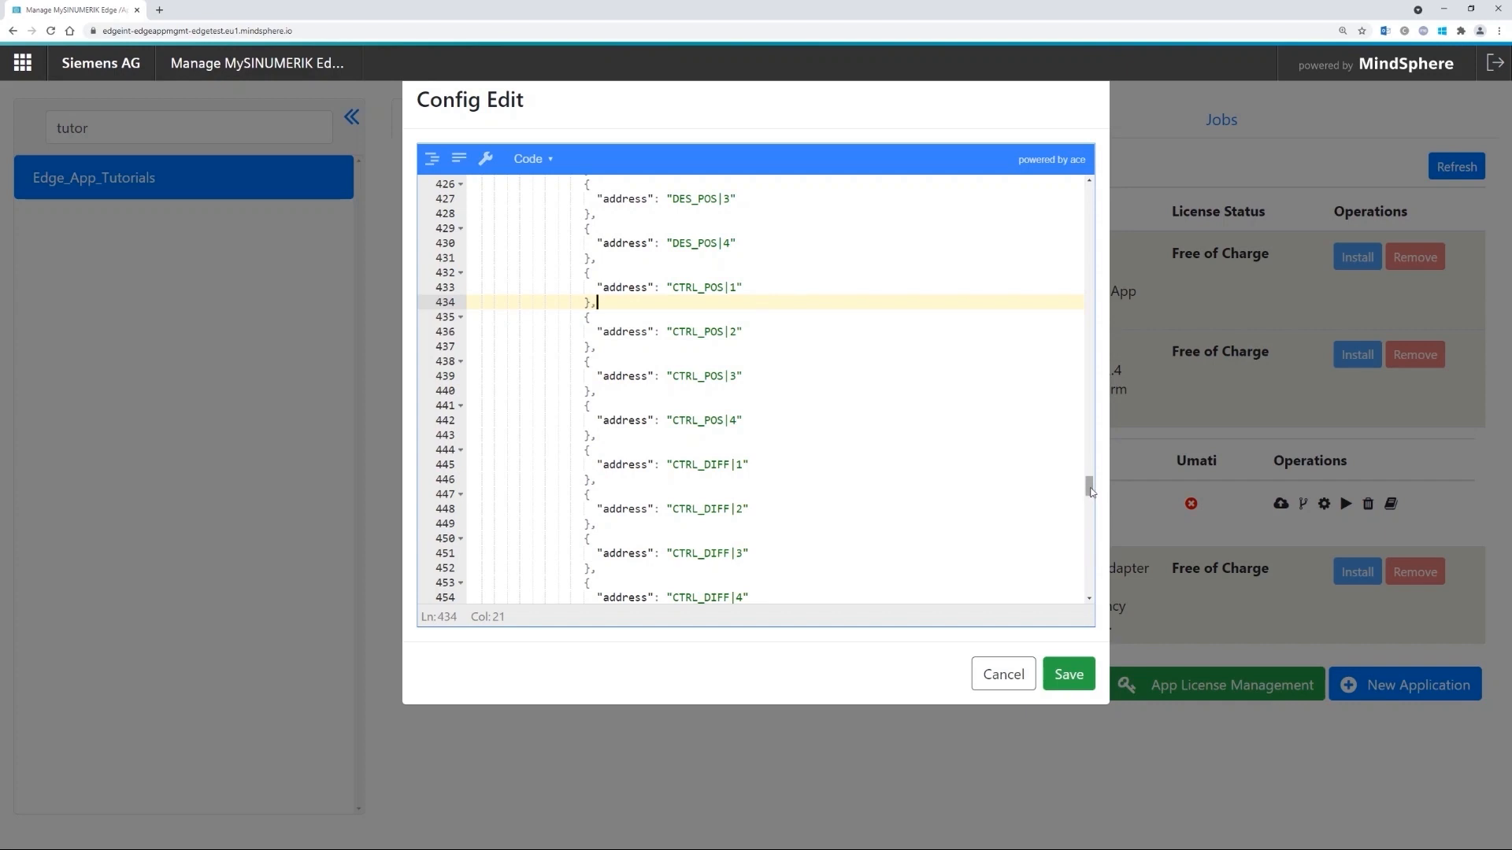
pyautogui.moveTo(1088, 483); pyautogui.dragTo(1074, 404)
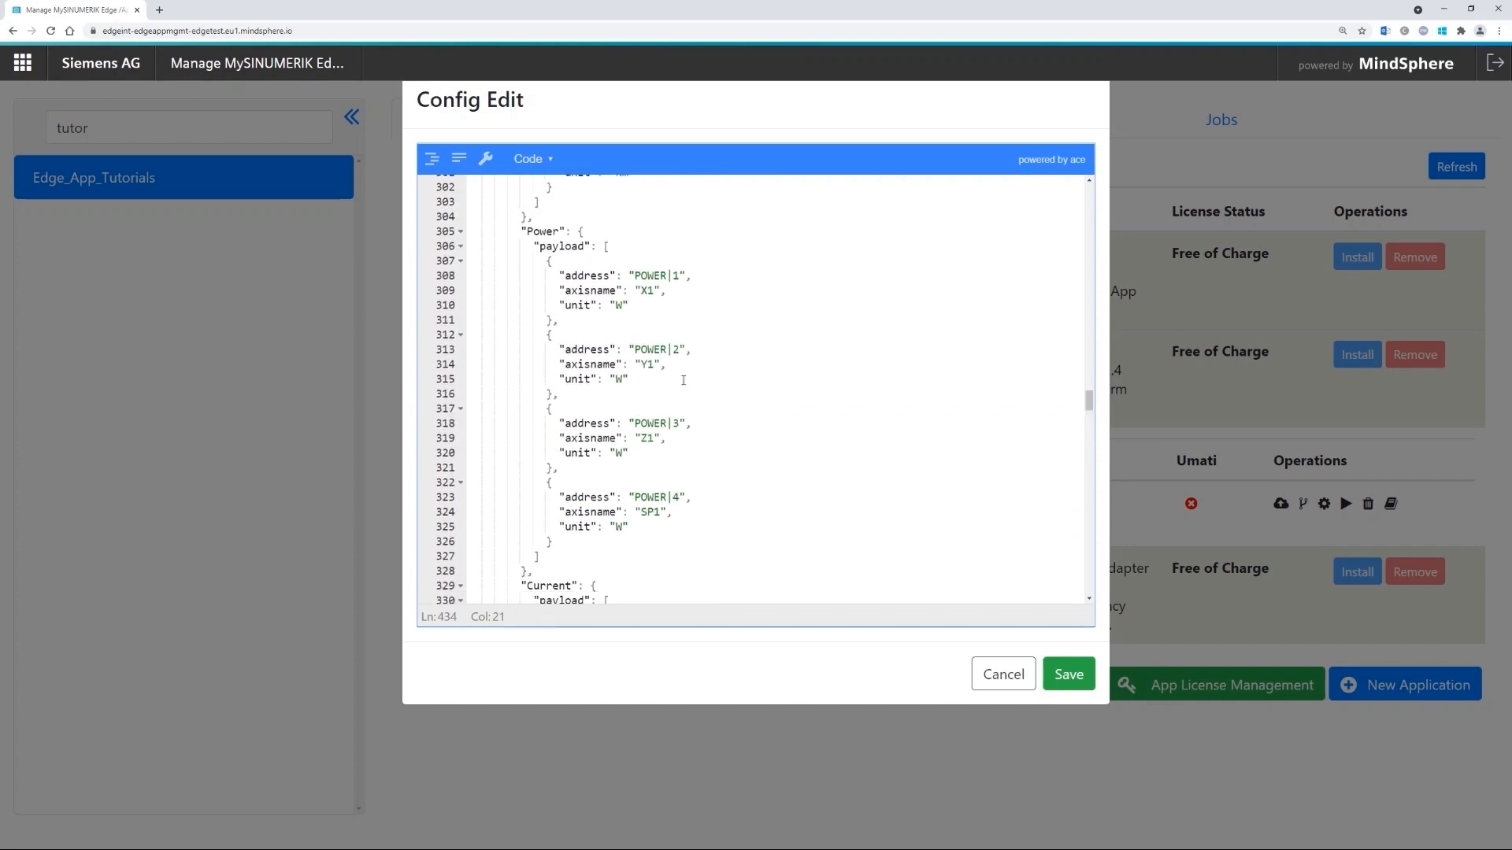
pyautogui.click(653, 275)
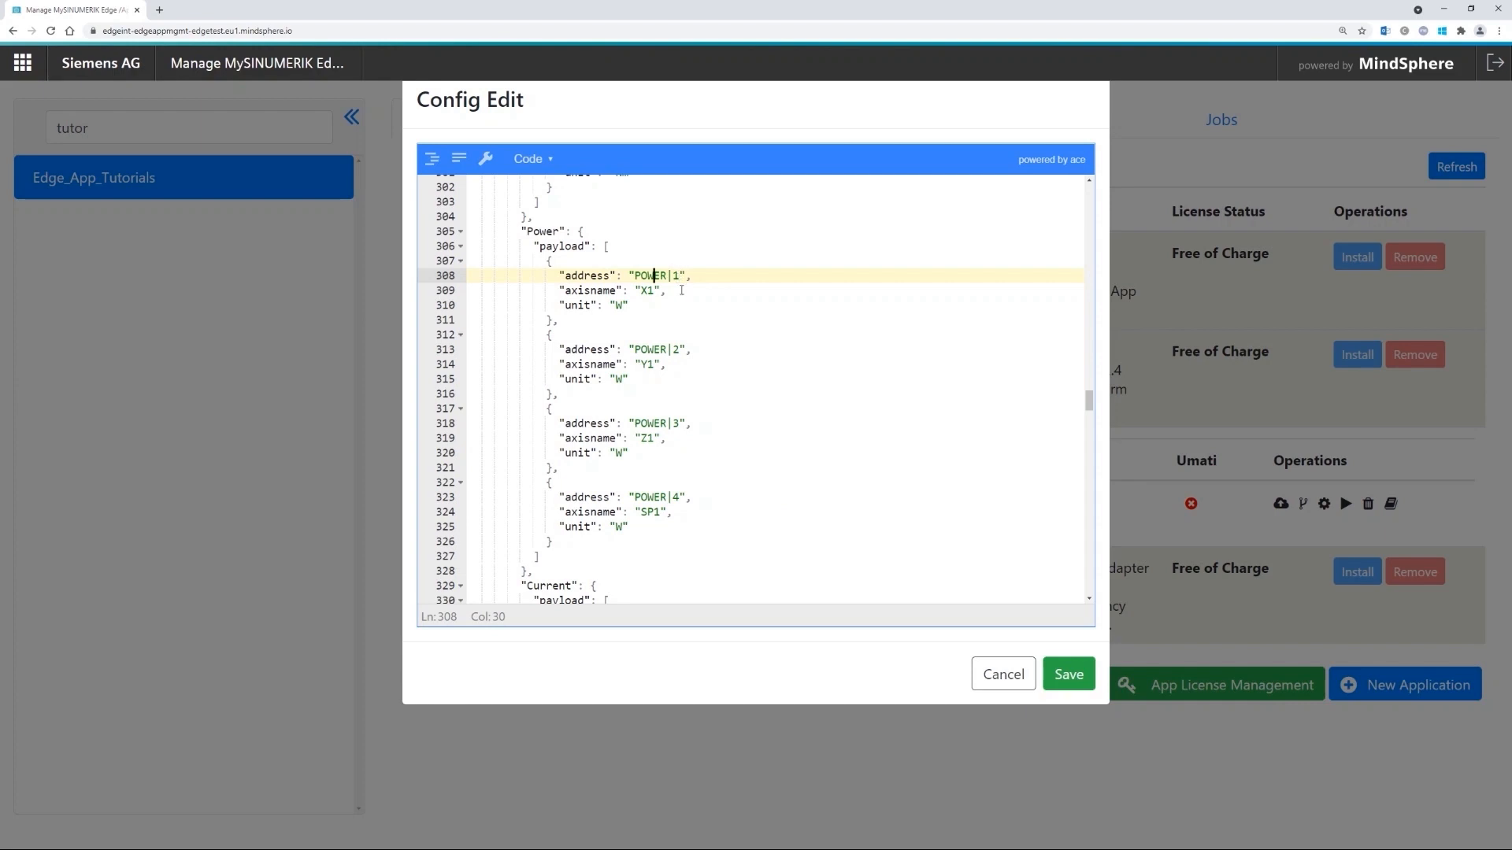
pyautogui.scroll(-3, 679, 490)
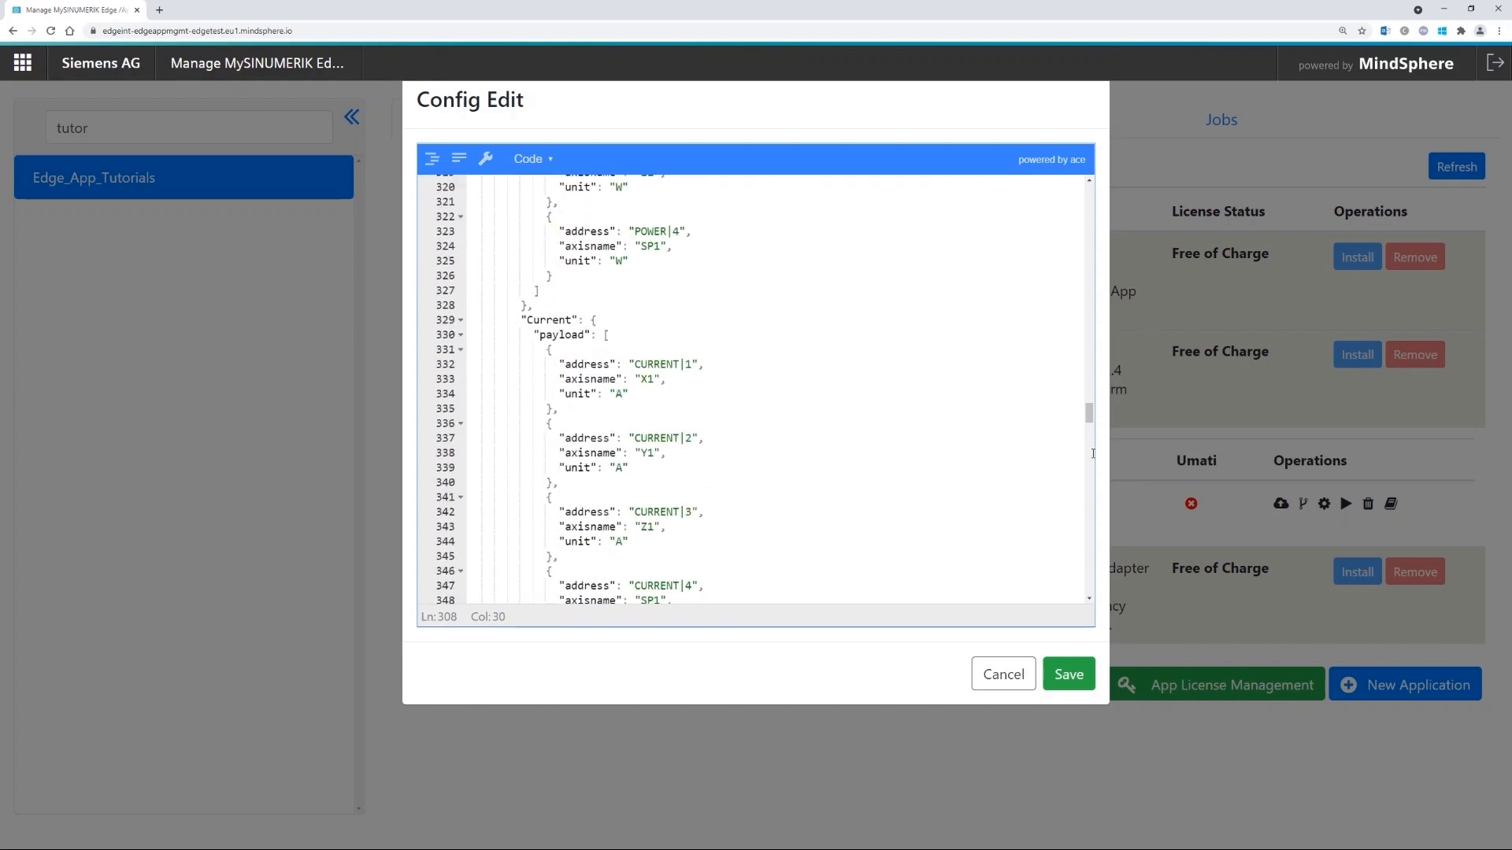
pyautogui.moveTo(1090, 412)
pyautogui.mouseDown()
pyautogui.moveTo(1089, 457)
pyautogui.moveTo(1089, 436)
pyautogui.mouseUp()
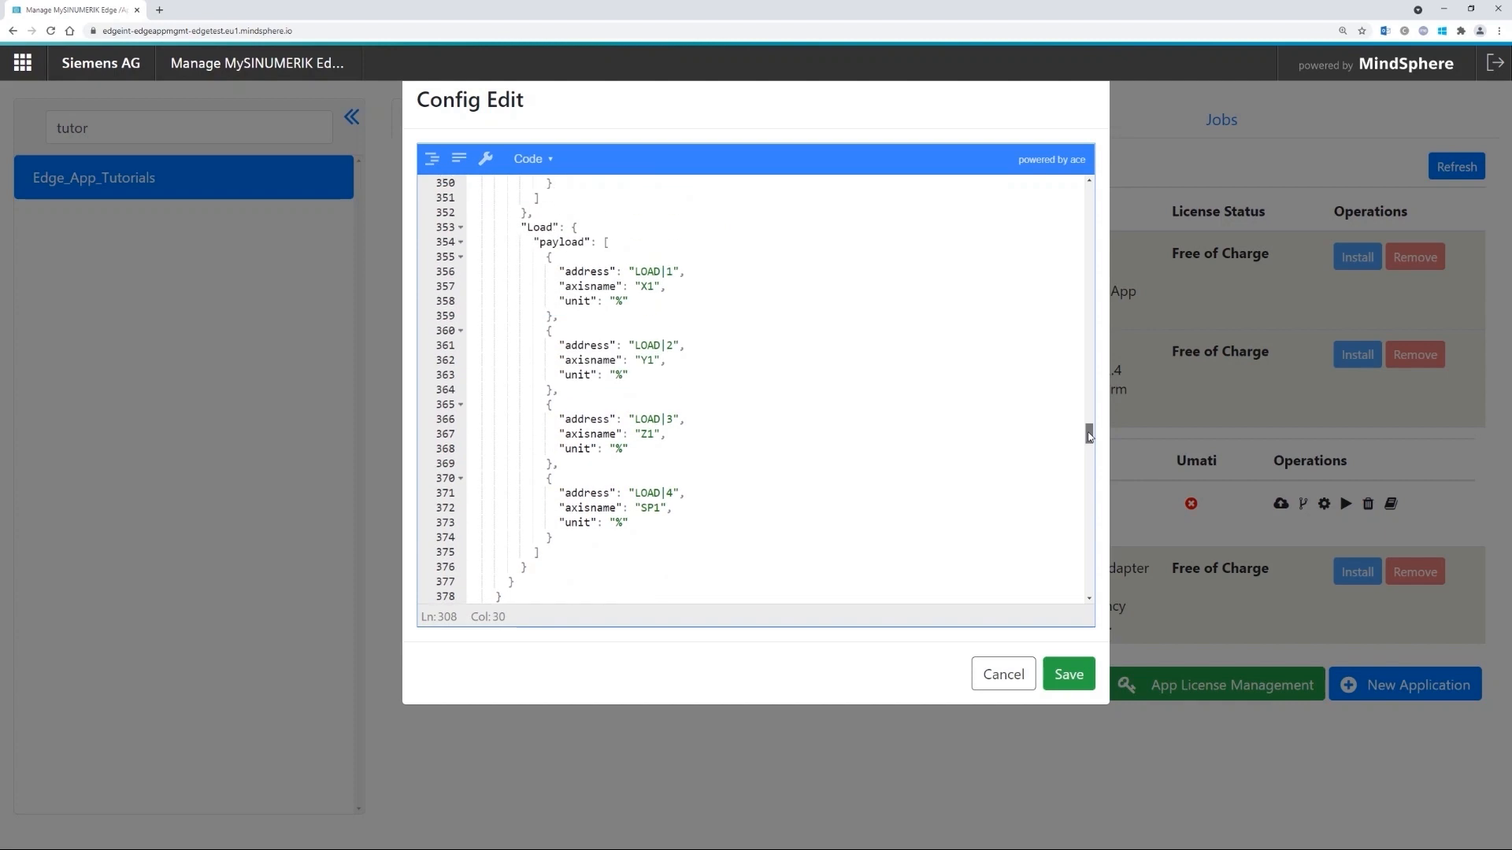
pyautogui.moveTo(1087, 436); pyautogui.dragTo(1088, 193)
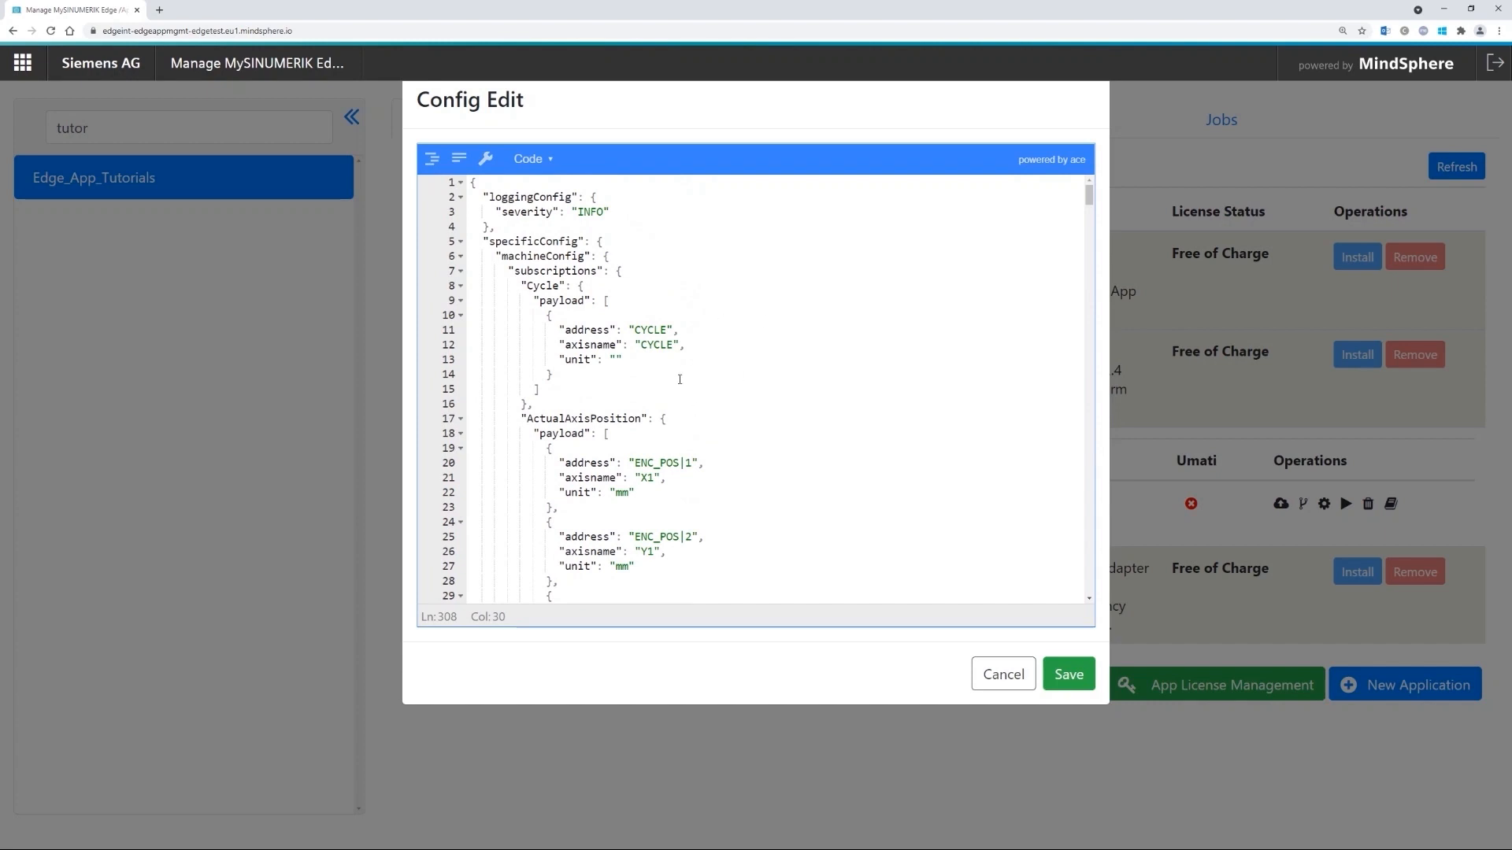
pyautogui.scroll(-3, 679, 379)
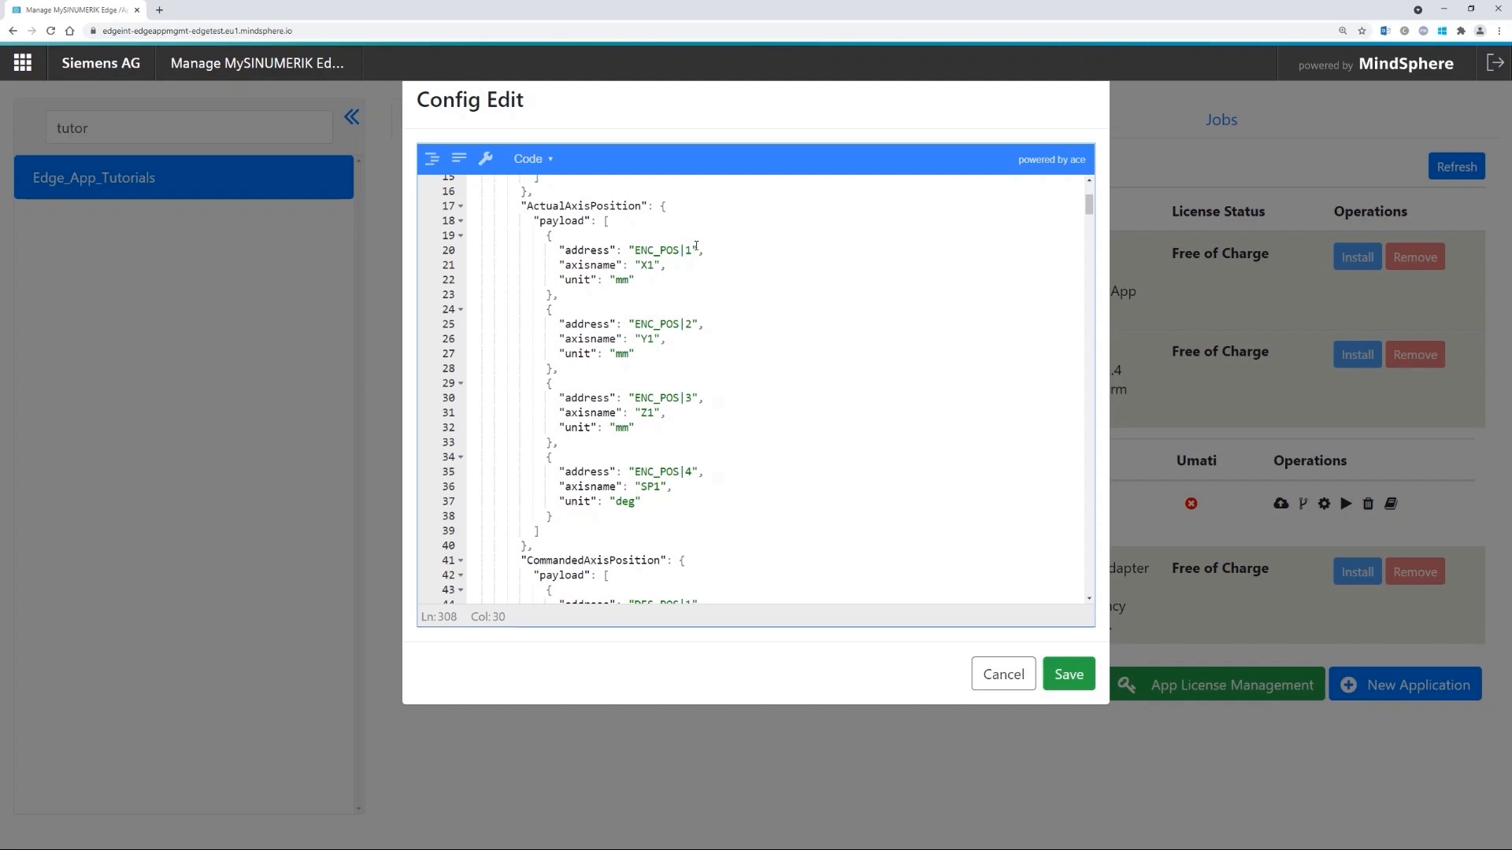
pyautogui.click(1076, 675)
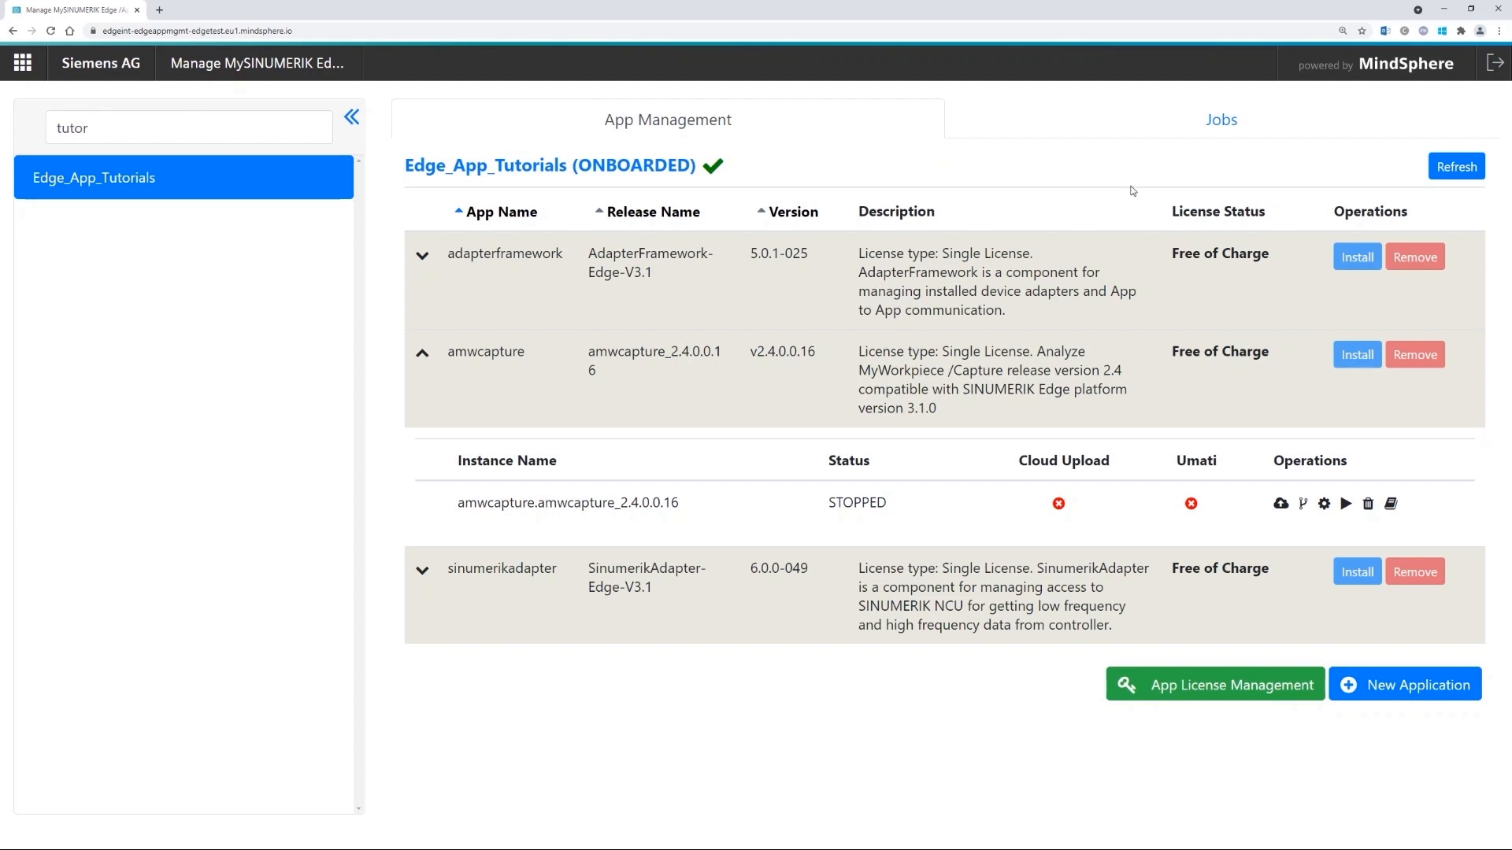
# - Refresh the app list and install a sambaserver instance, confirming the installation
pyautogui.click(1463, 169)
pyautogui.doubleClick(475, 573)
pyautogui.click(504, 583)
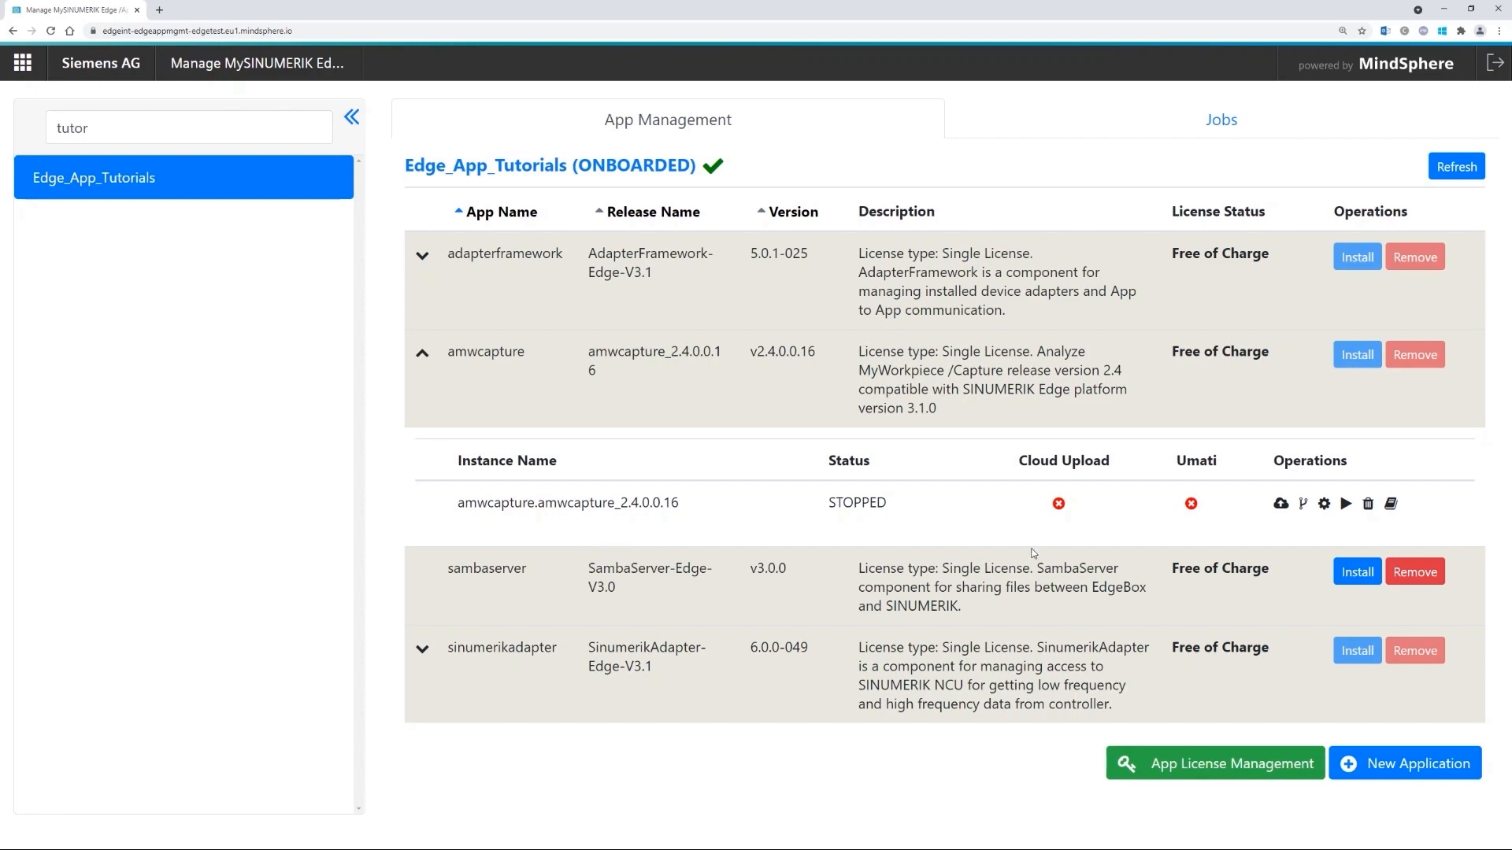
pyautogui.click(1364, 586)
pyautogui.click(945, 521)
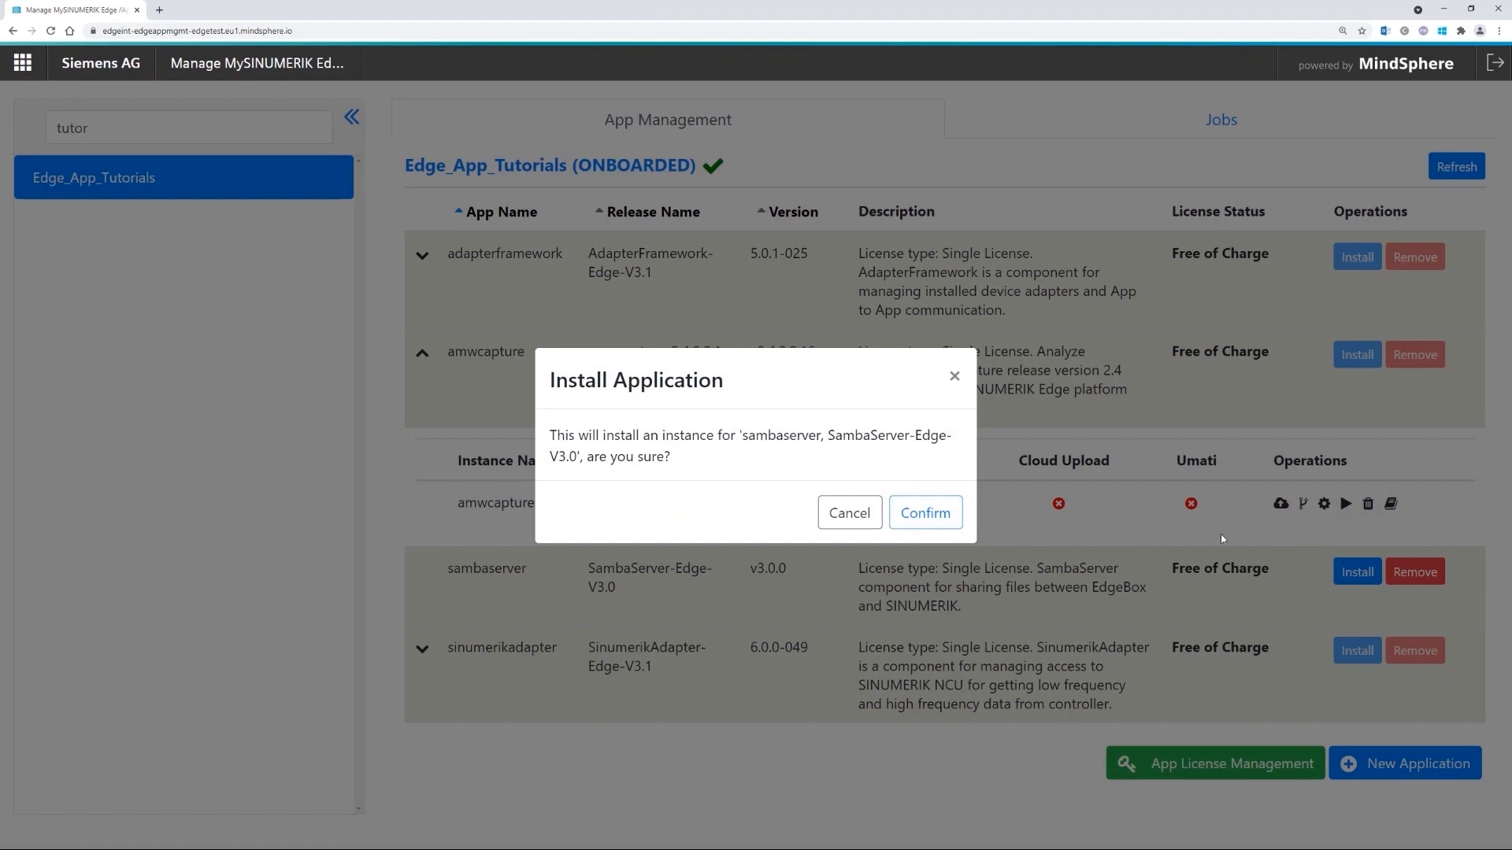
pyautogui.click(933, 516)
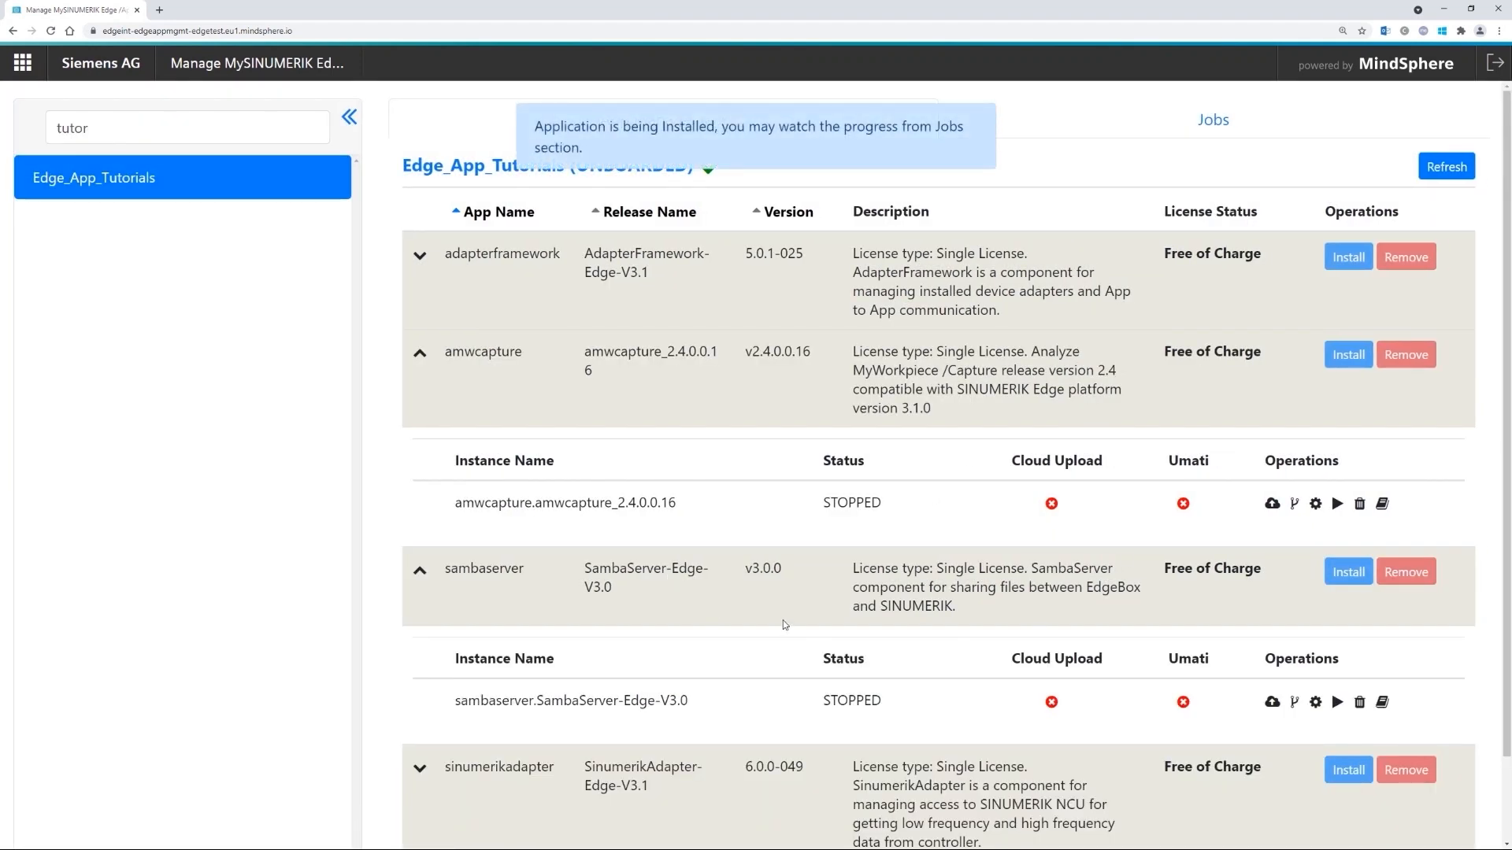
pyautogui.scroll(-1, 784, 624)
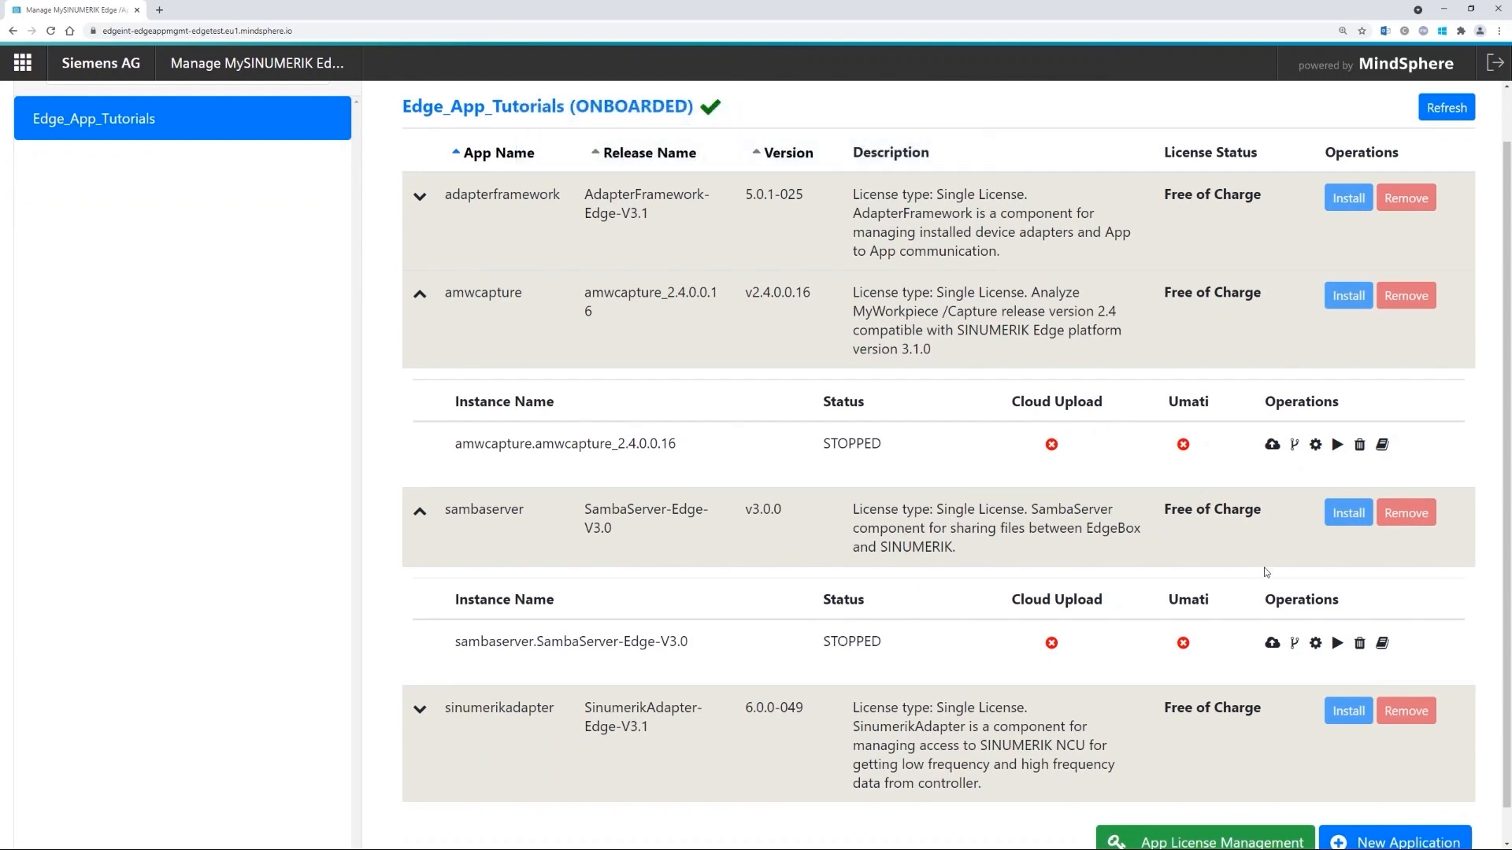
# - In the sambaserver configuration, enter the sambaCredentials user name and password, then save
pyautogui.click(1315, 643)
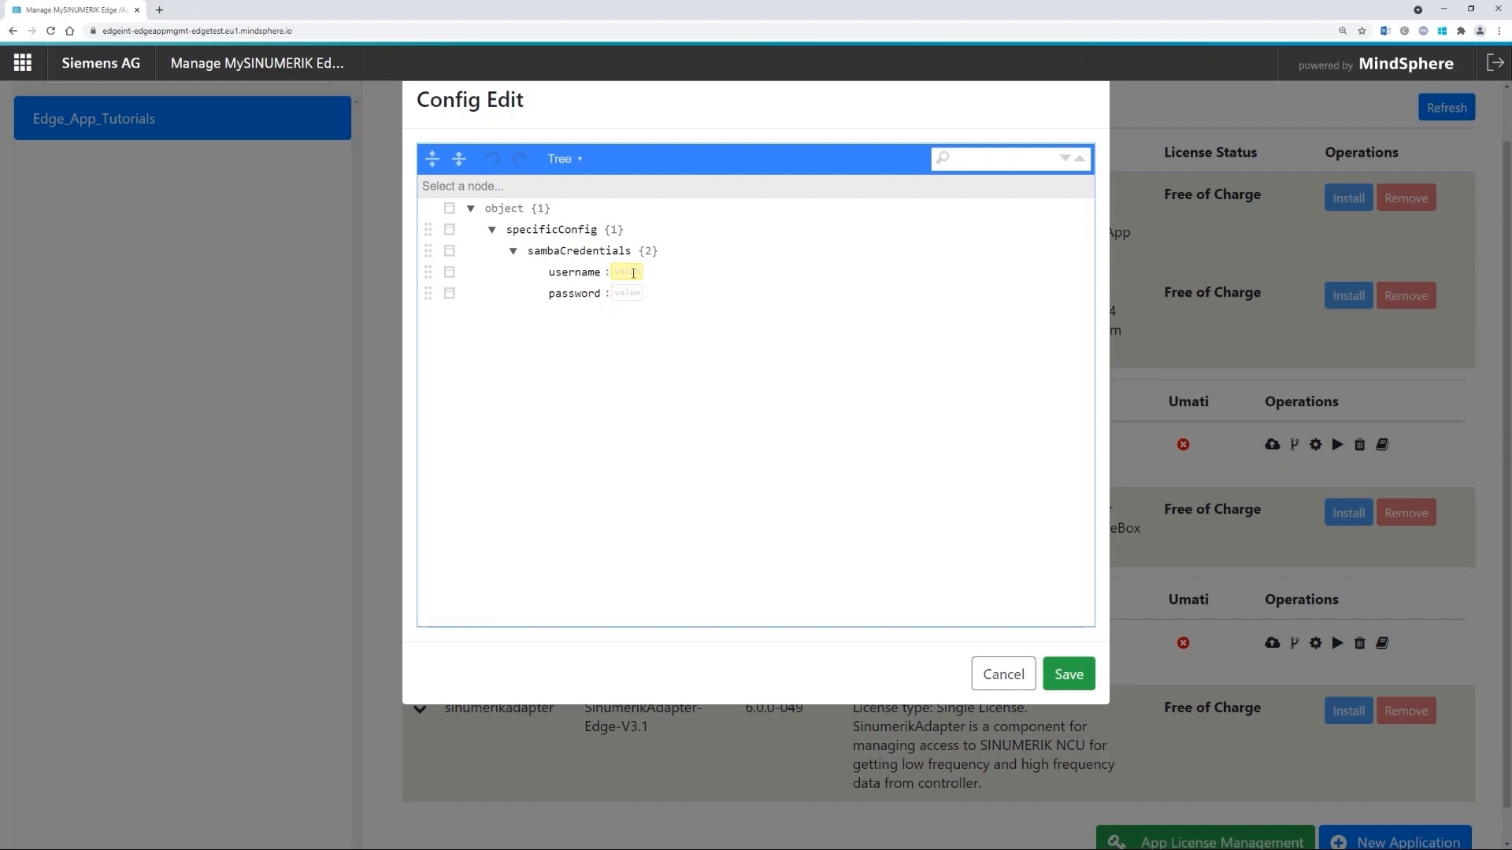
pyautogui.click(623, 272)
pyautogui.click(634, 295)
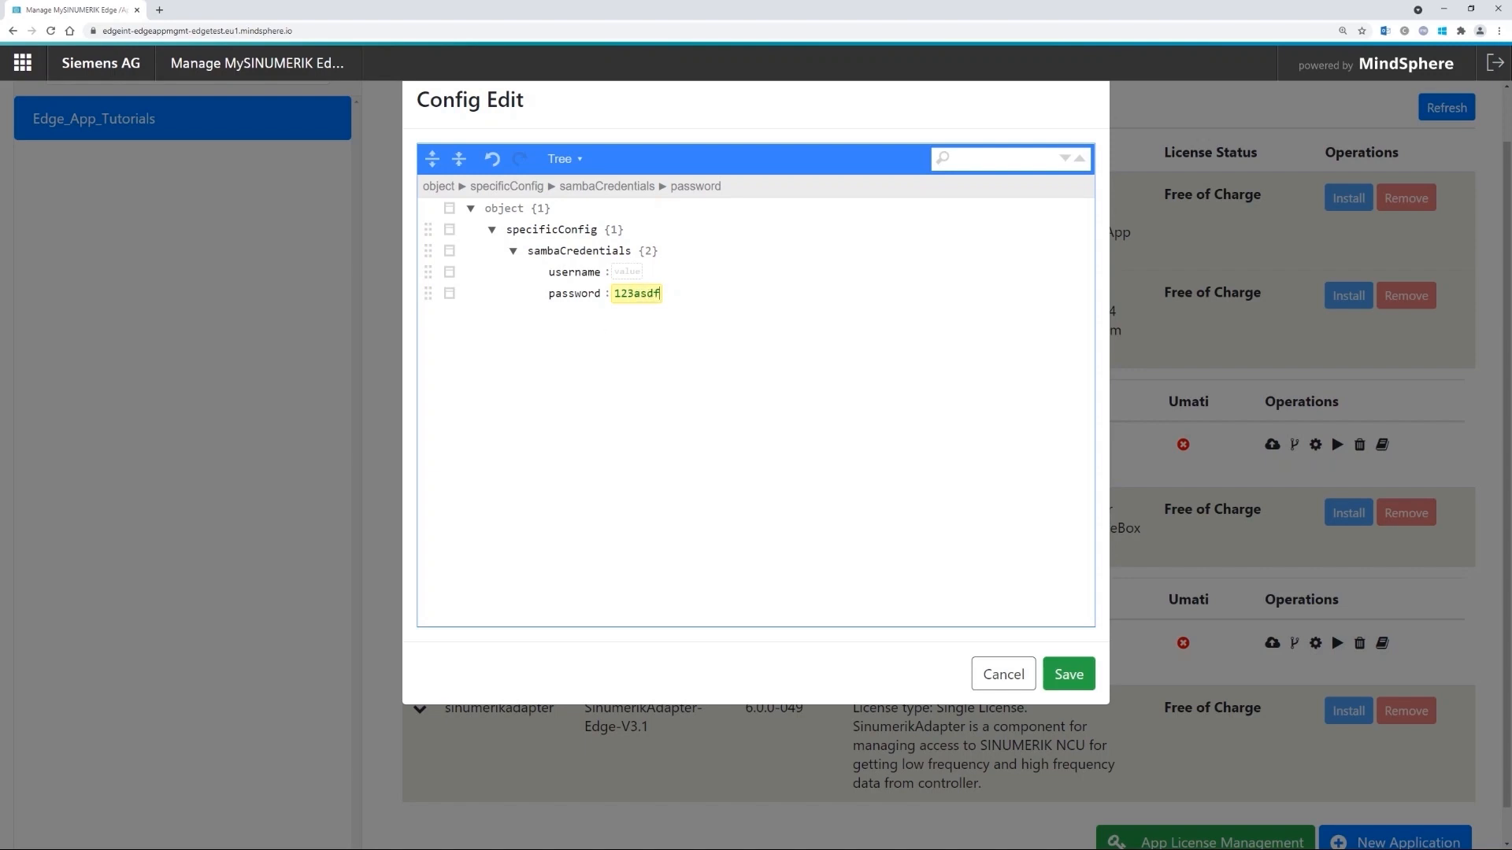
pyautogui.doubleClick(636, 293)
pyautogui.hotkey('ctrl', 'v')
pyautogui.click(625, 273)
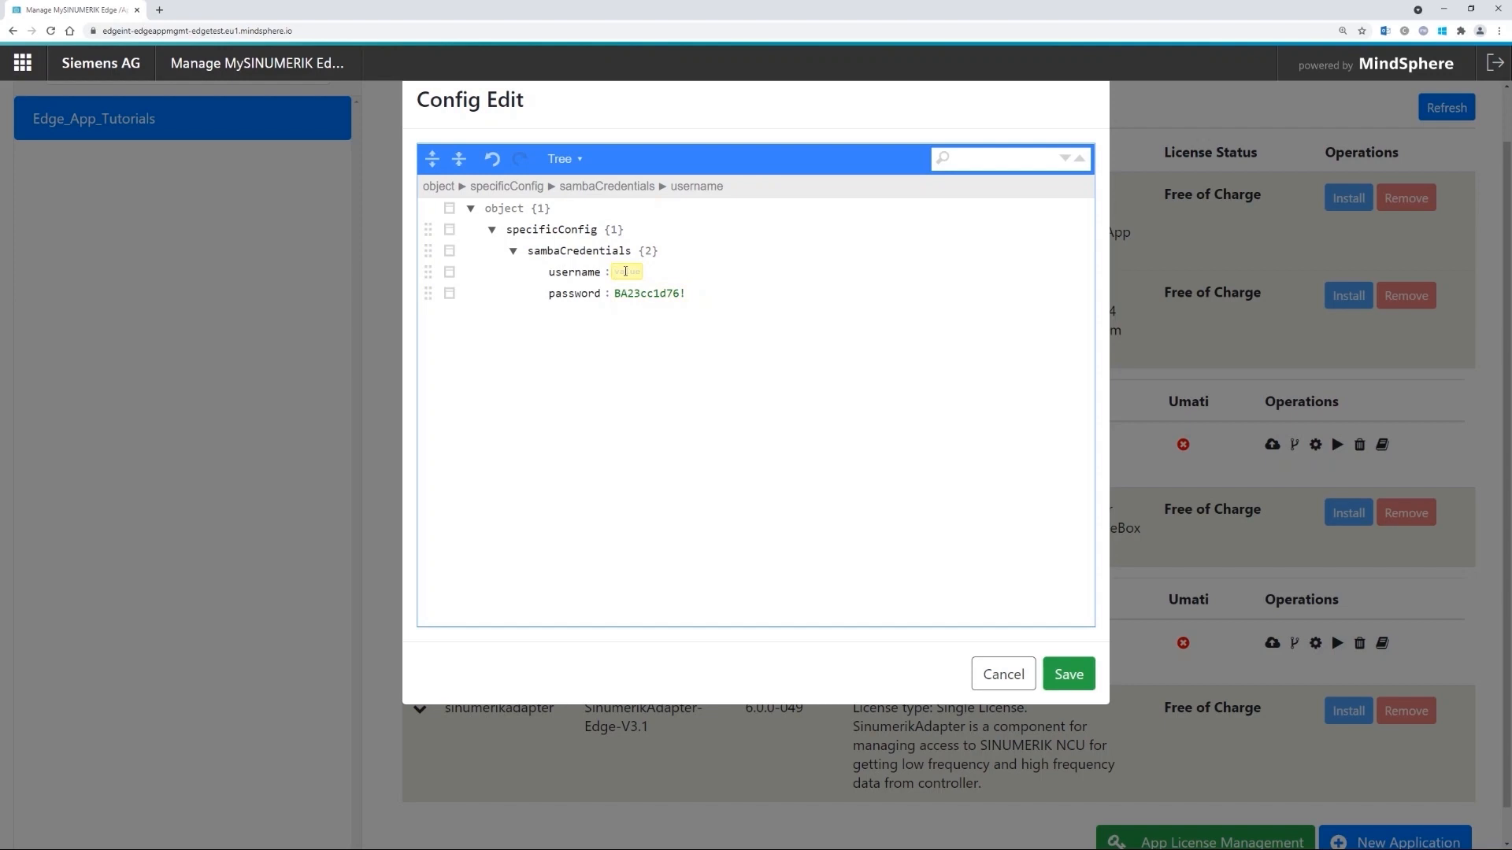
pyautogui.write('MONITOR')
pyautogui.click(1069, 675)
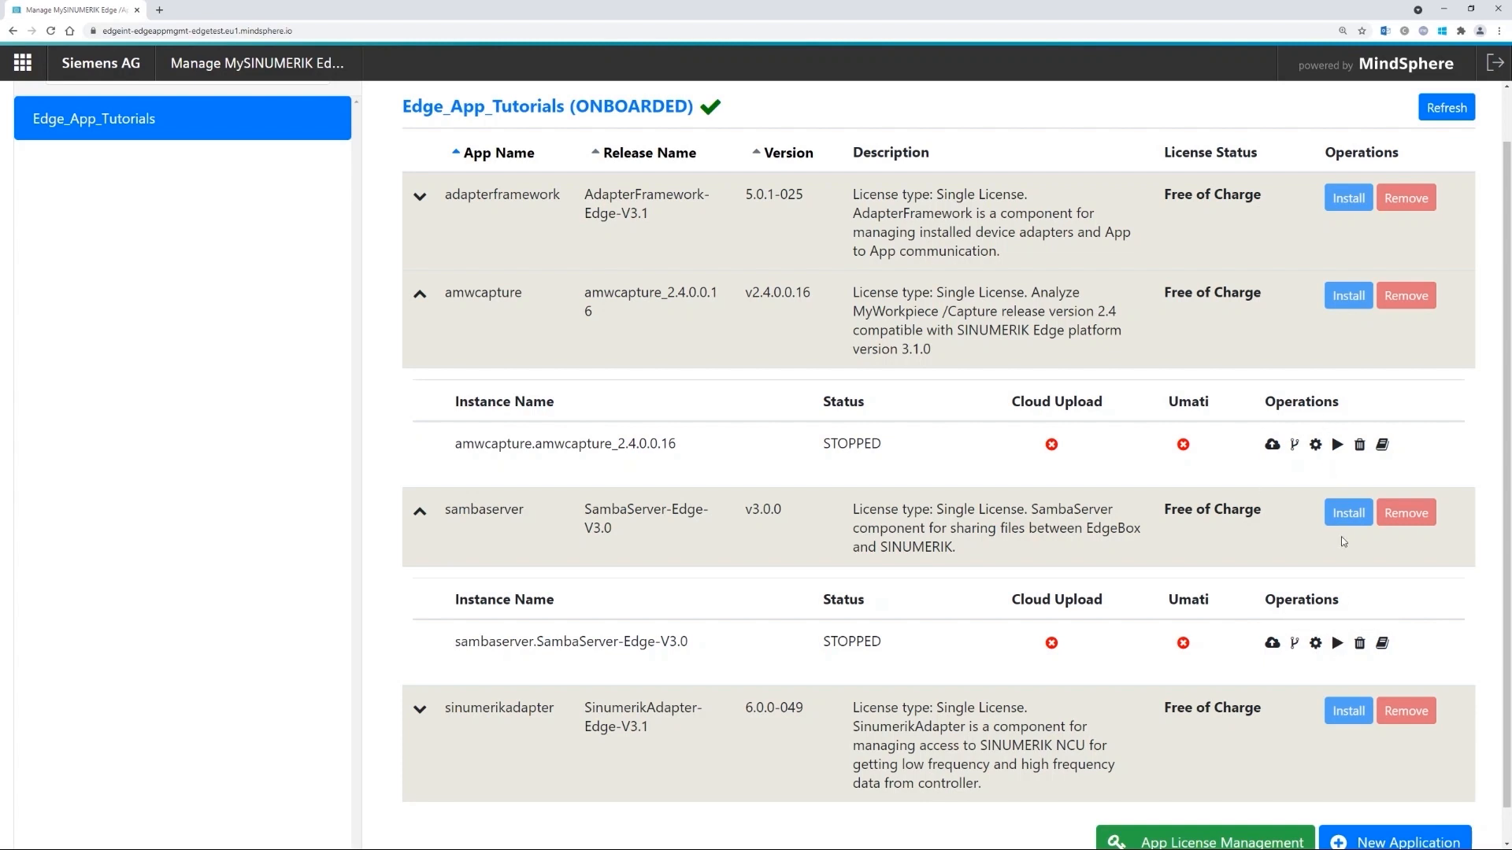
# - Start the sambaserver and amwcapture instances, confirming each start
pyautogui.click(1338, 643)
pyautogui.click(926, 512)
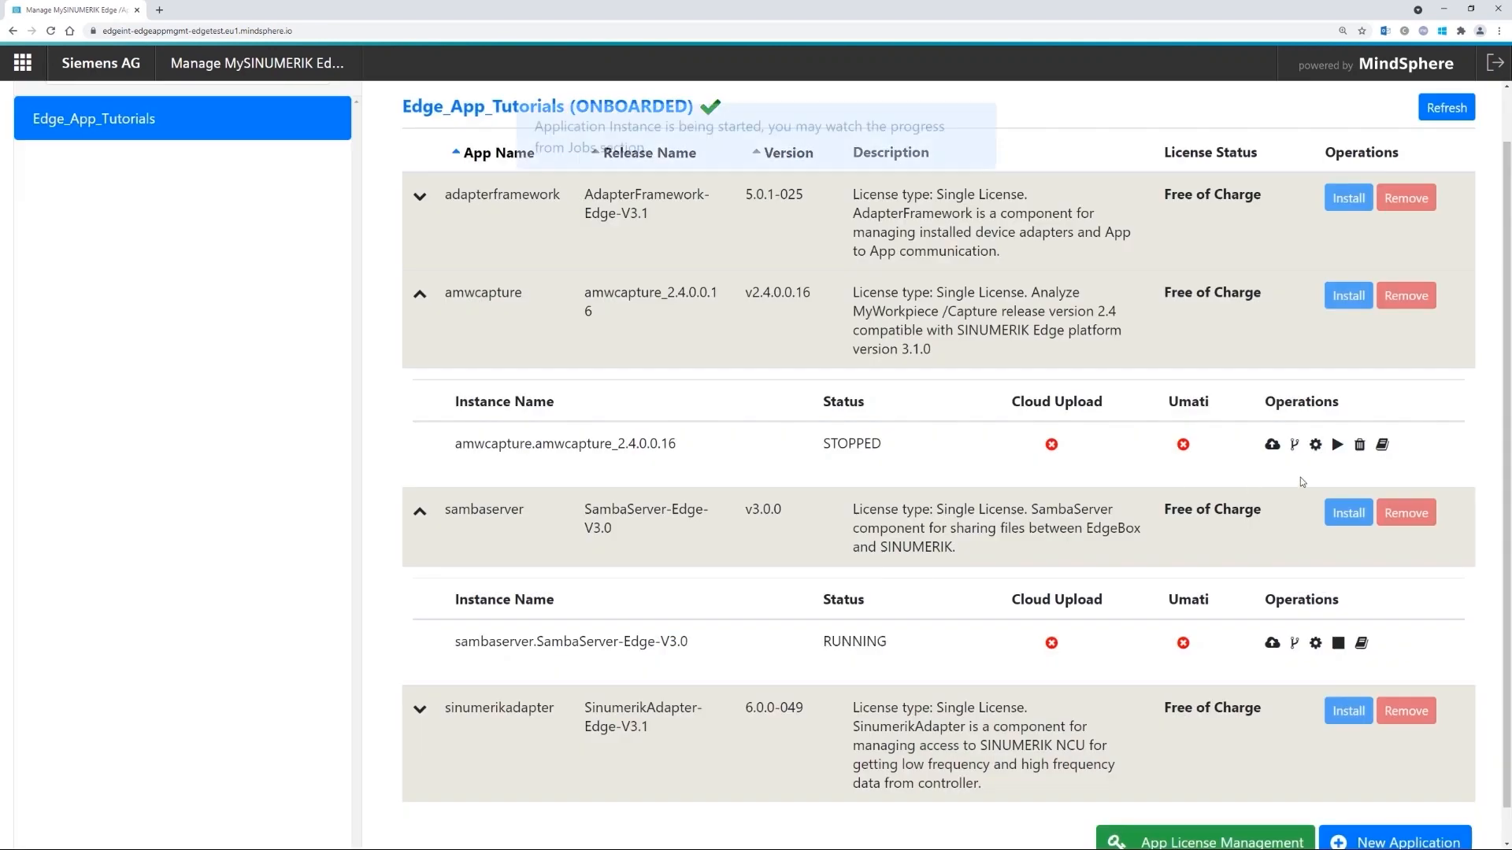
pyautogui.click(1337, 445)
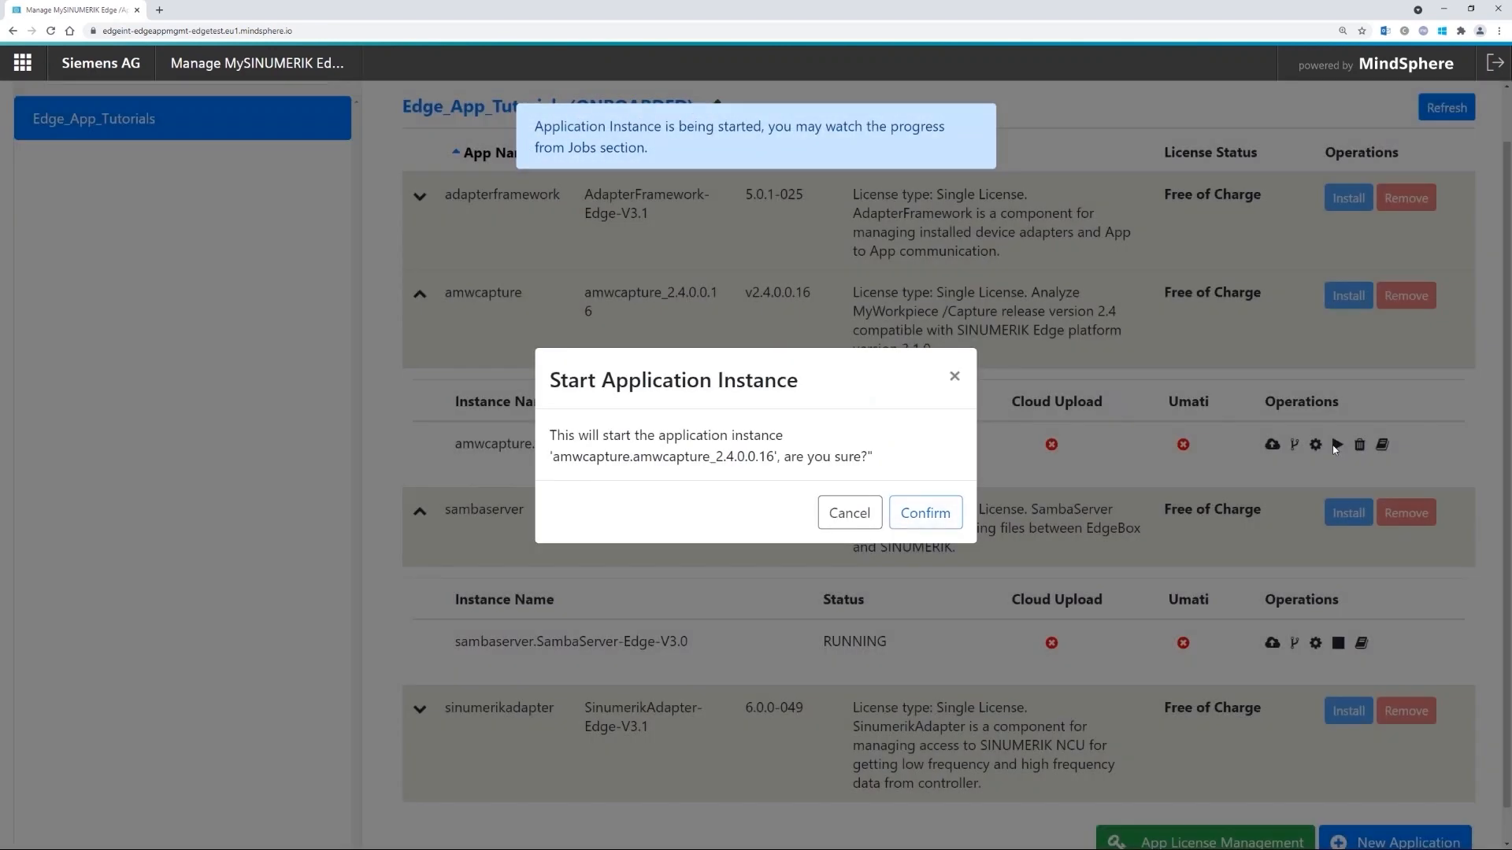
pyautogui.click(929, 512)
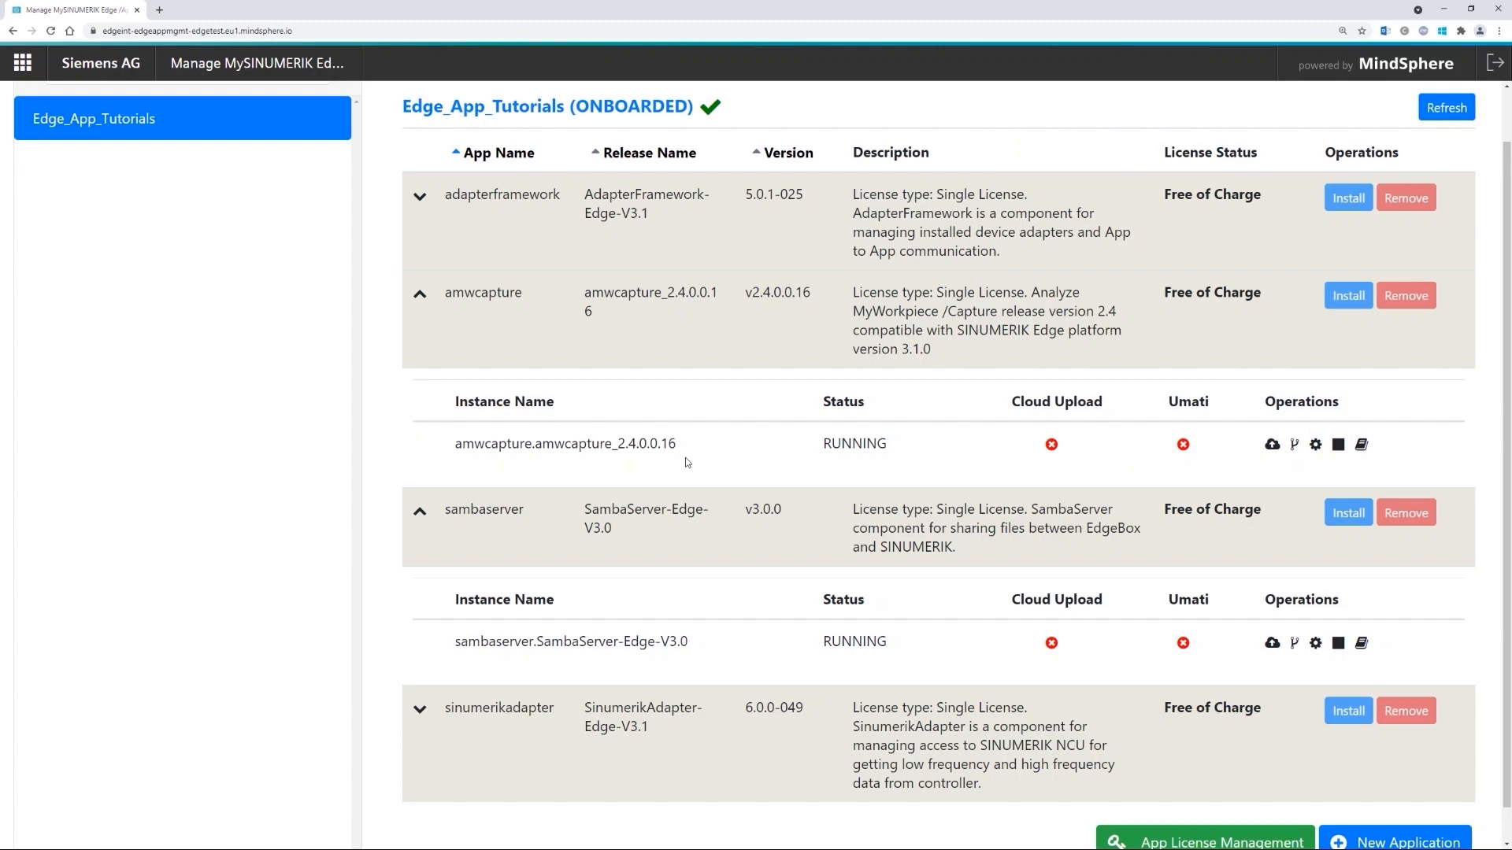
pyautogui.scroll(1, 693, 455)
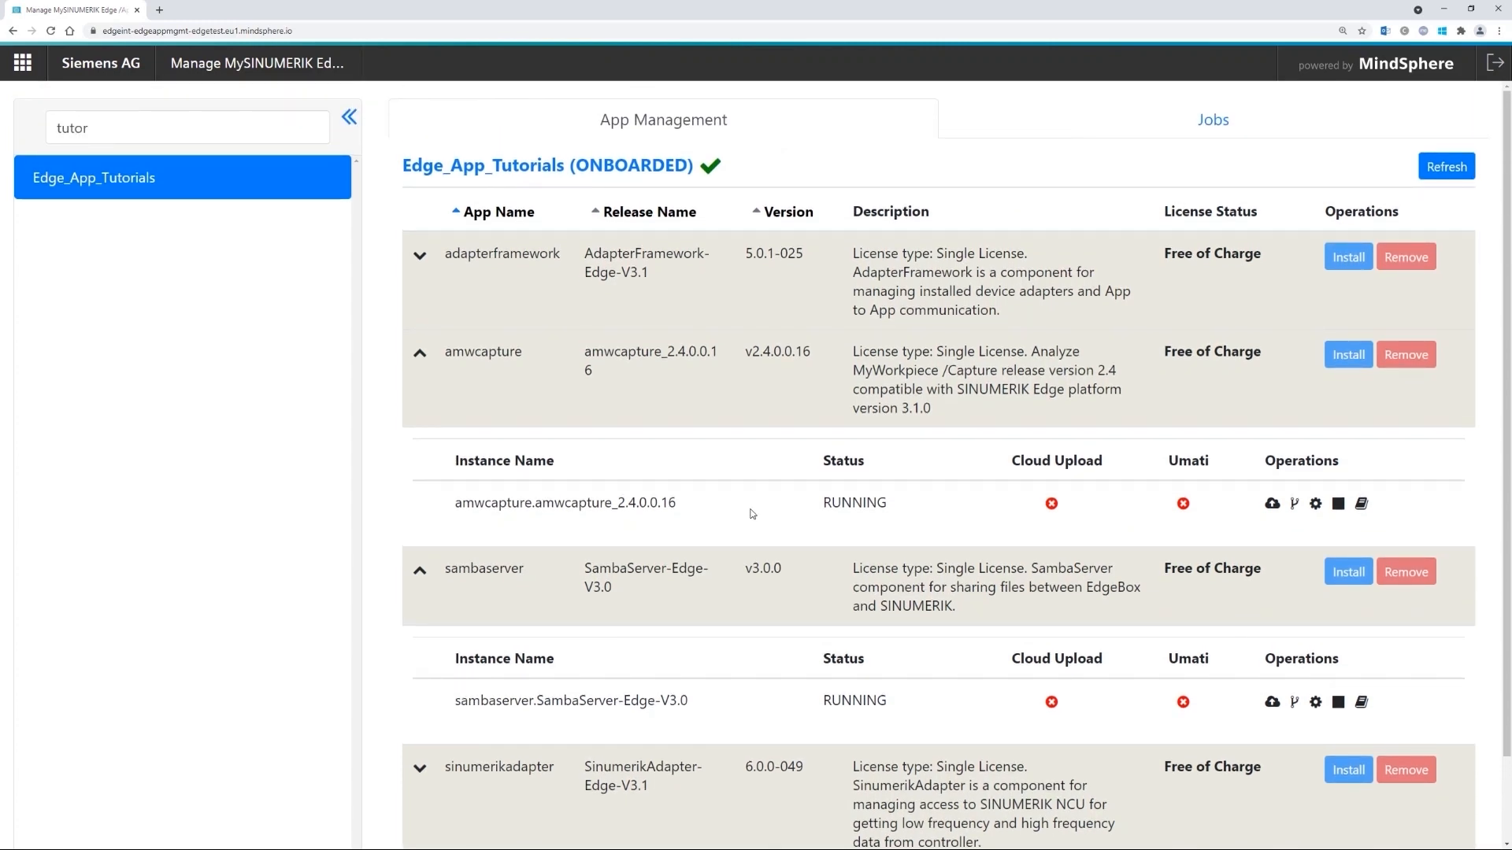
# - Check the newest Configure jobs in the jobs overview, then return to the Edge_App_Tutorials app list
pyautogui.click(1142, 116)
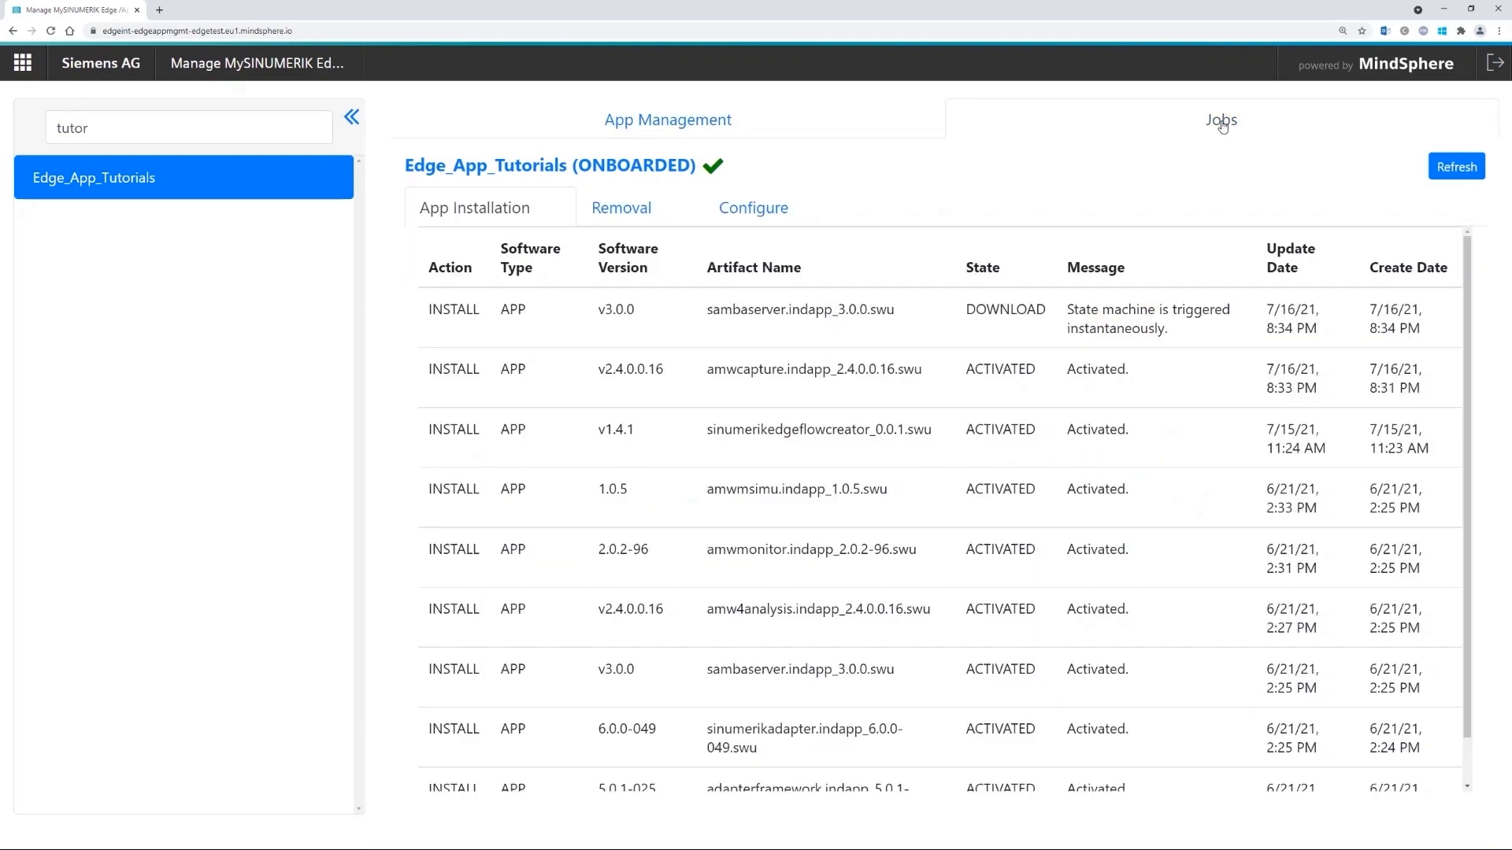
pyautogui.click(766, 210)
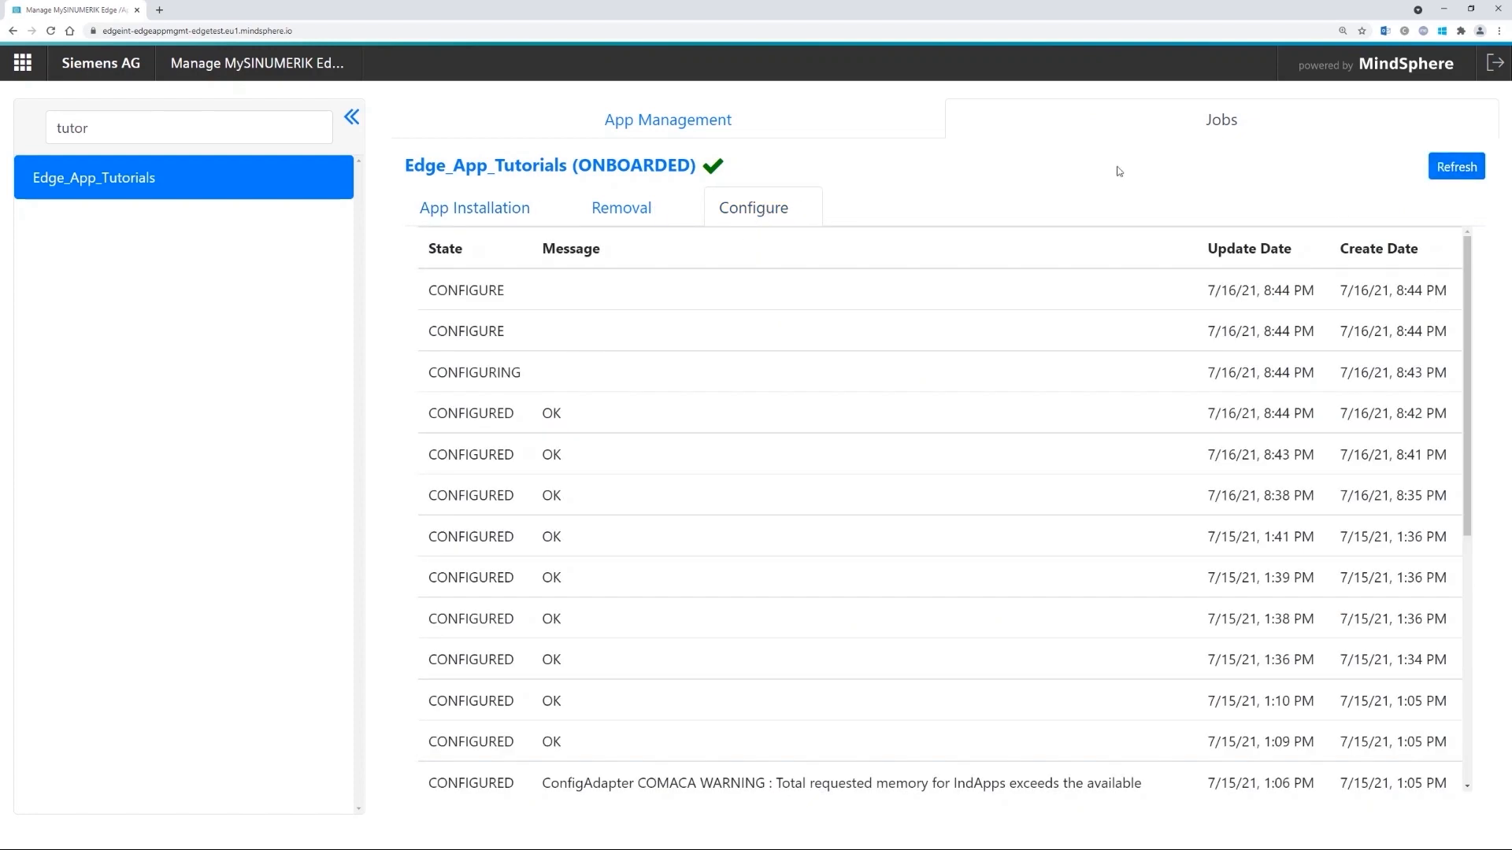
pyautogui.moveTo(524, 375); pyautogui.dragTo(437, 290)
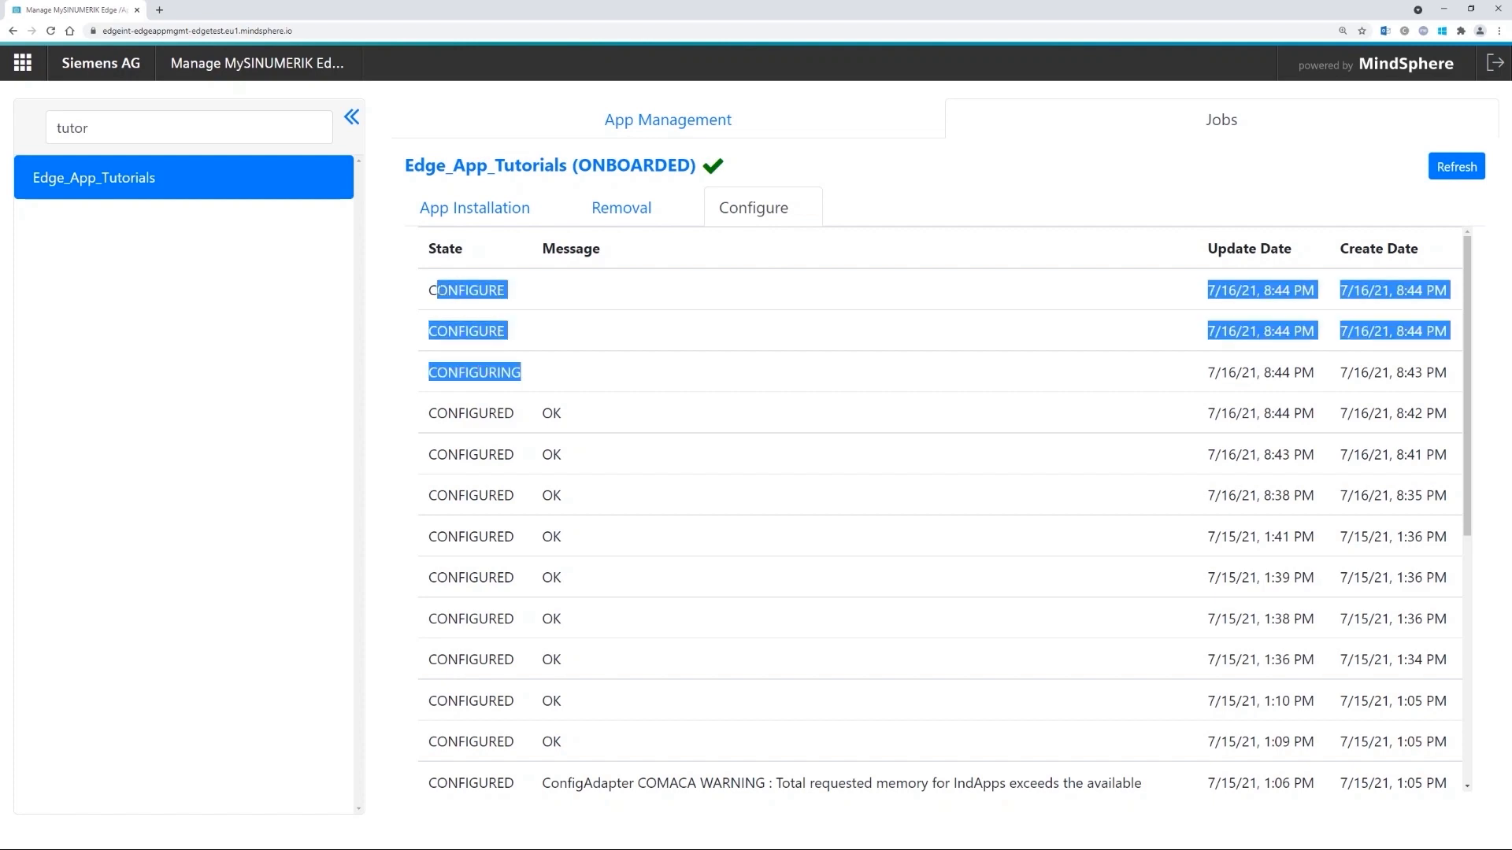
pyautogui.click(438, 290)
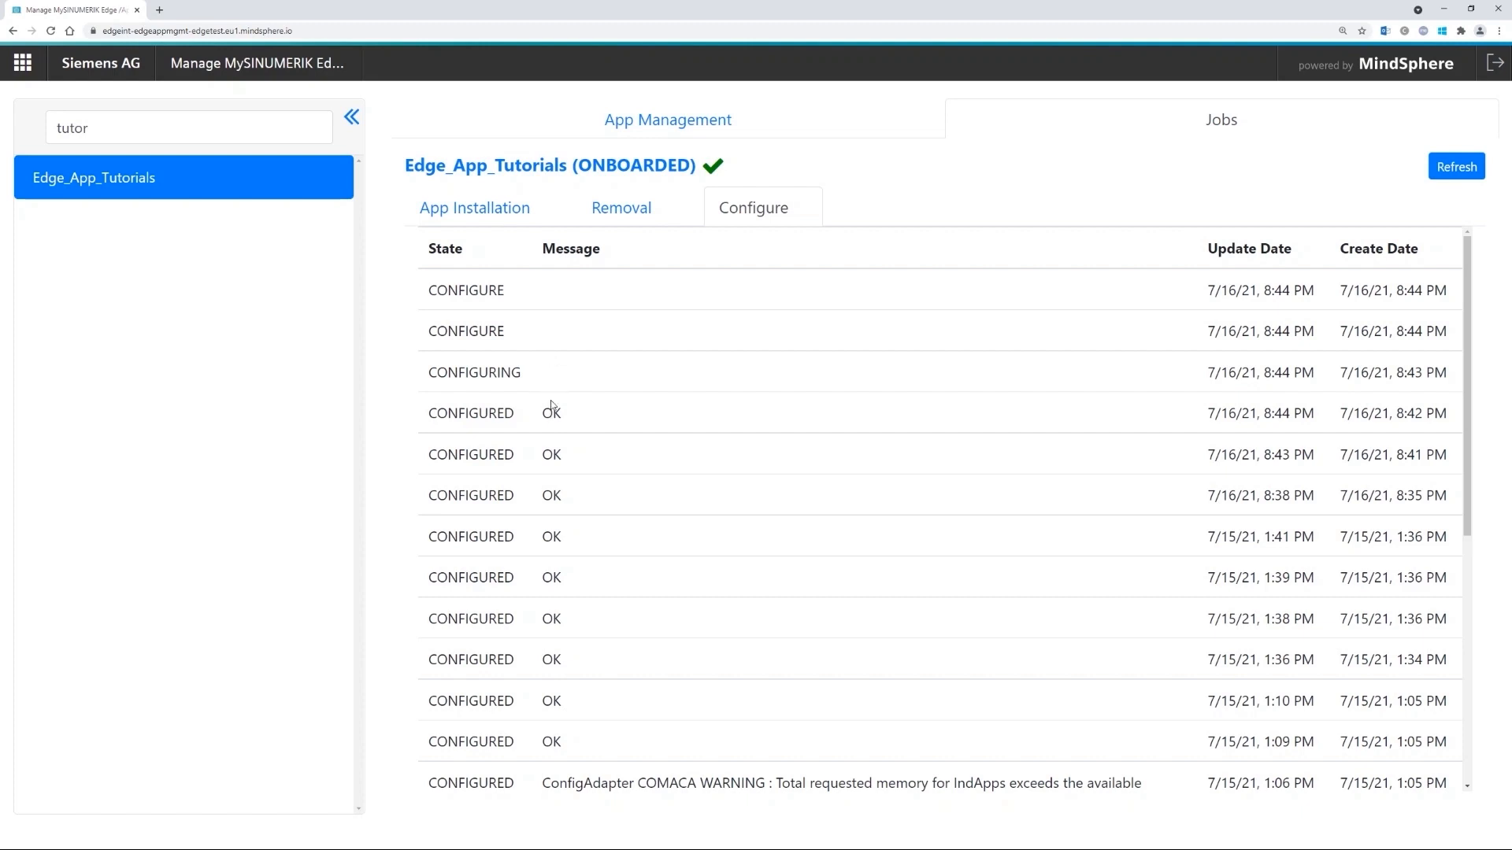
pyautogui.click(685, 124)
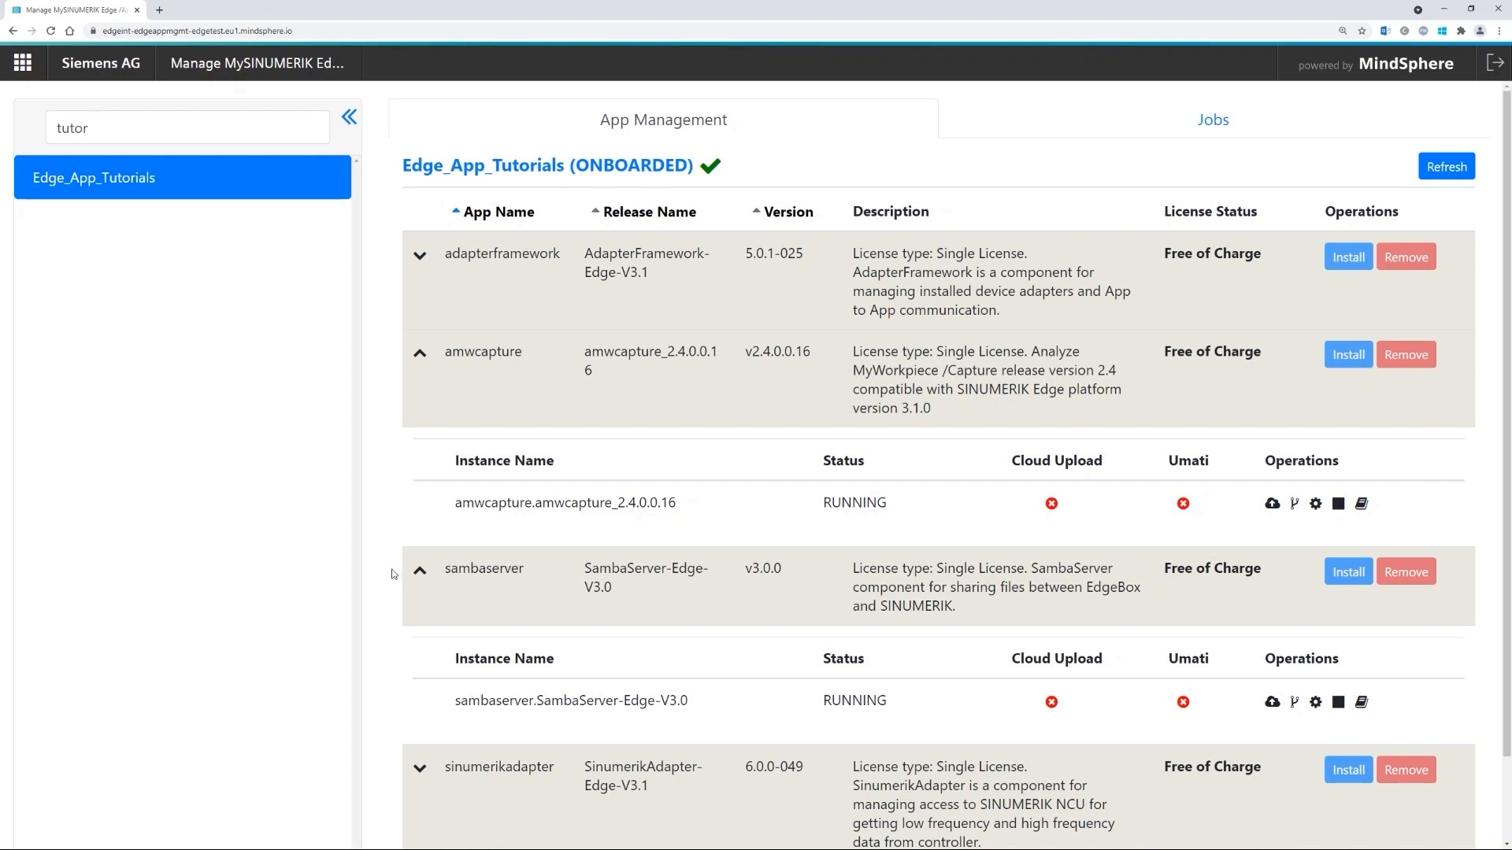
# - Collapse sambaserver, browse and close amwcapture's Additional Documents, then collapse amwcapture
pyautogui.click(422, 569)
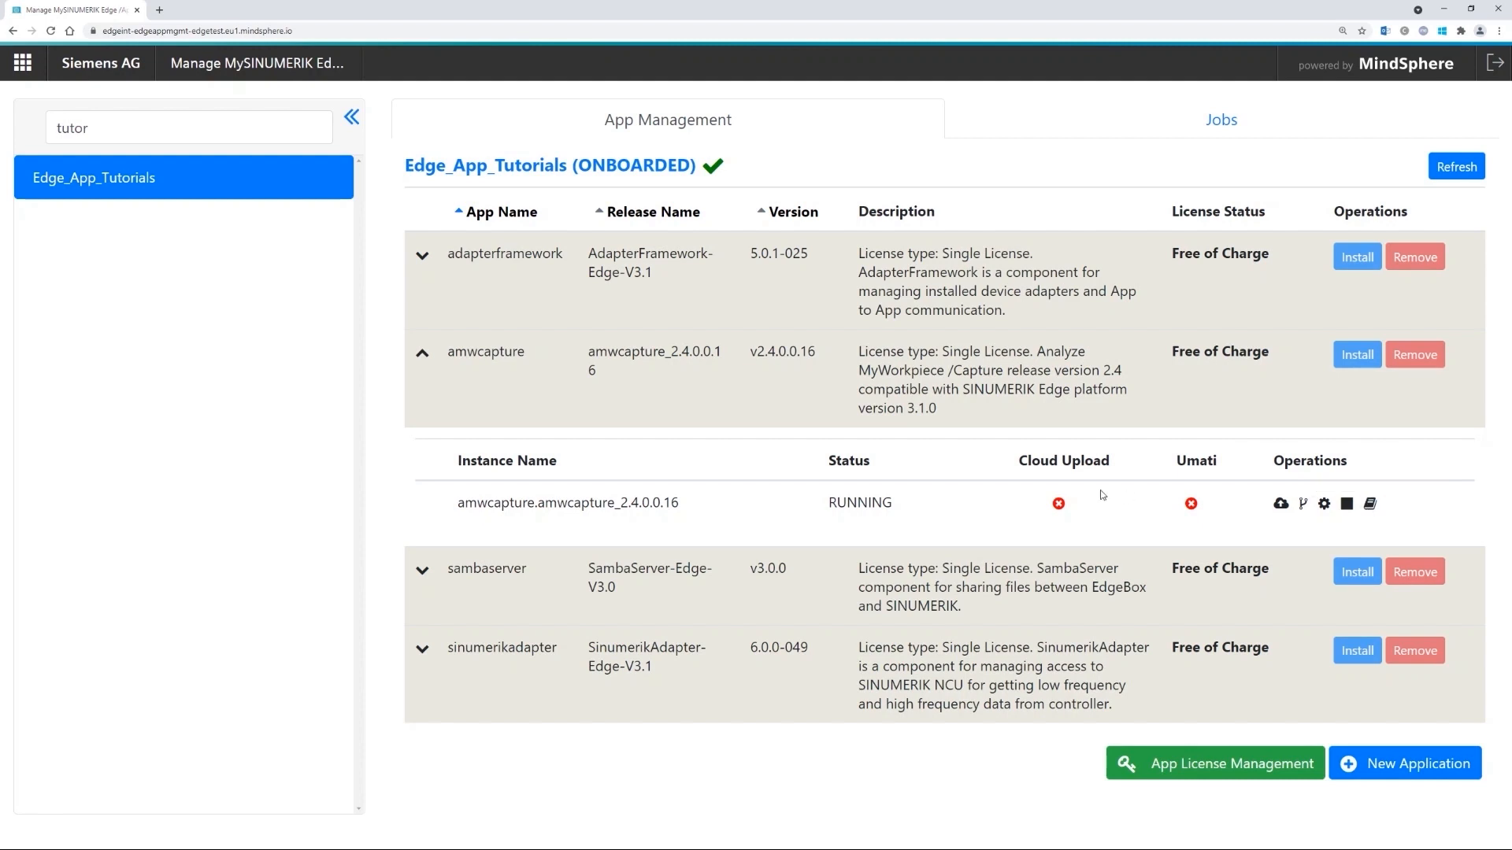
pyautogui.click(1370, 504)
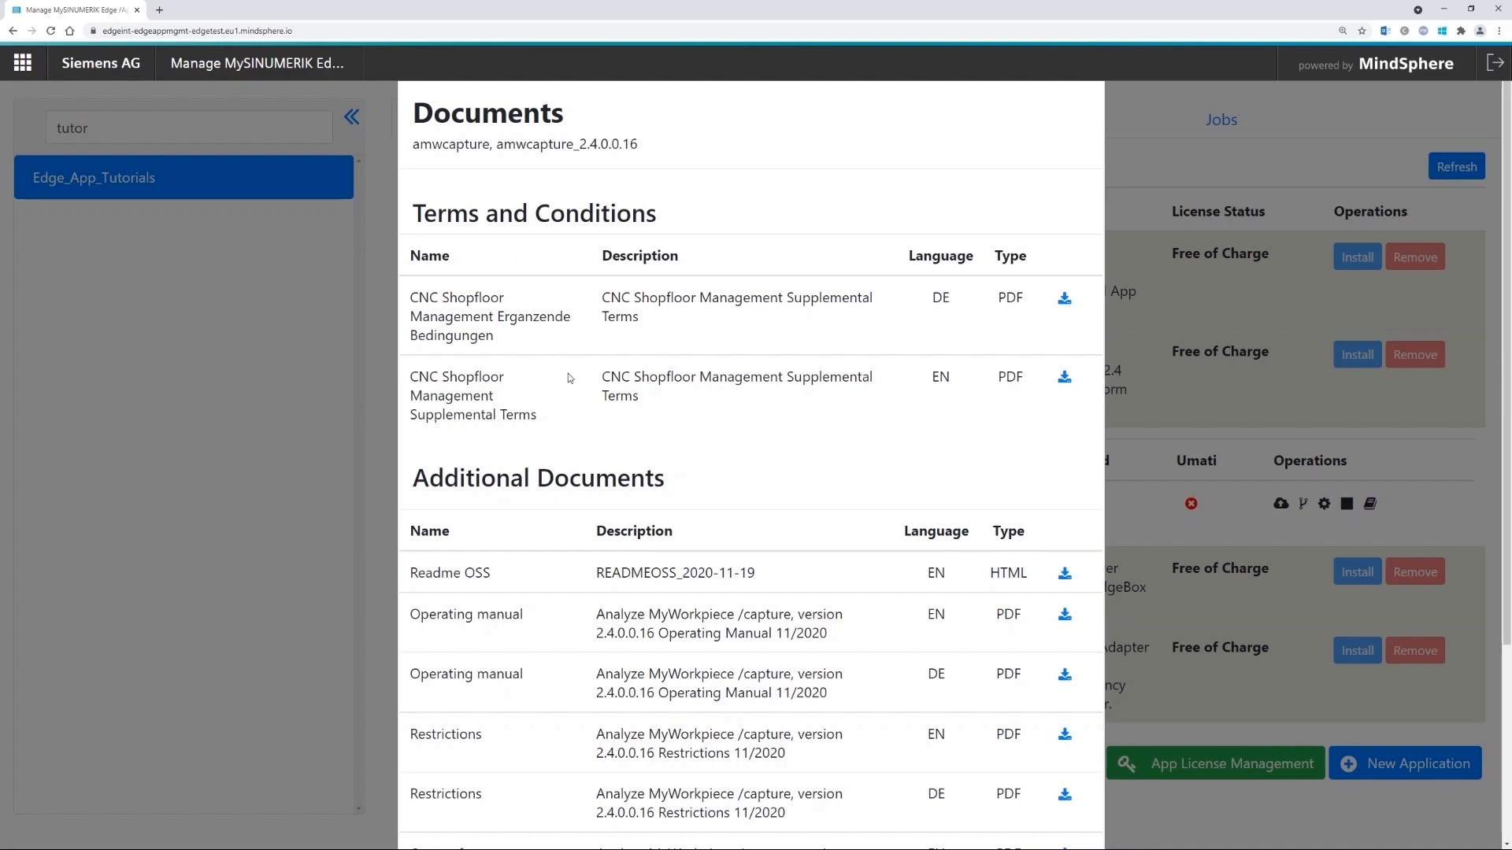
pyautogui.scroll(-1, 597, 465)
pyautogui.scroll(-3, 597, 464)
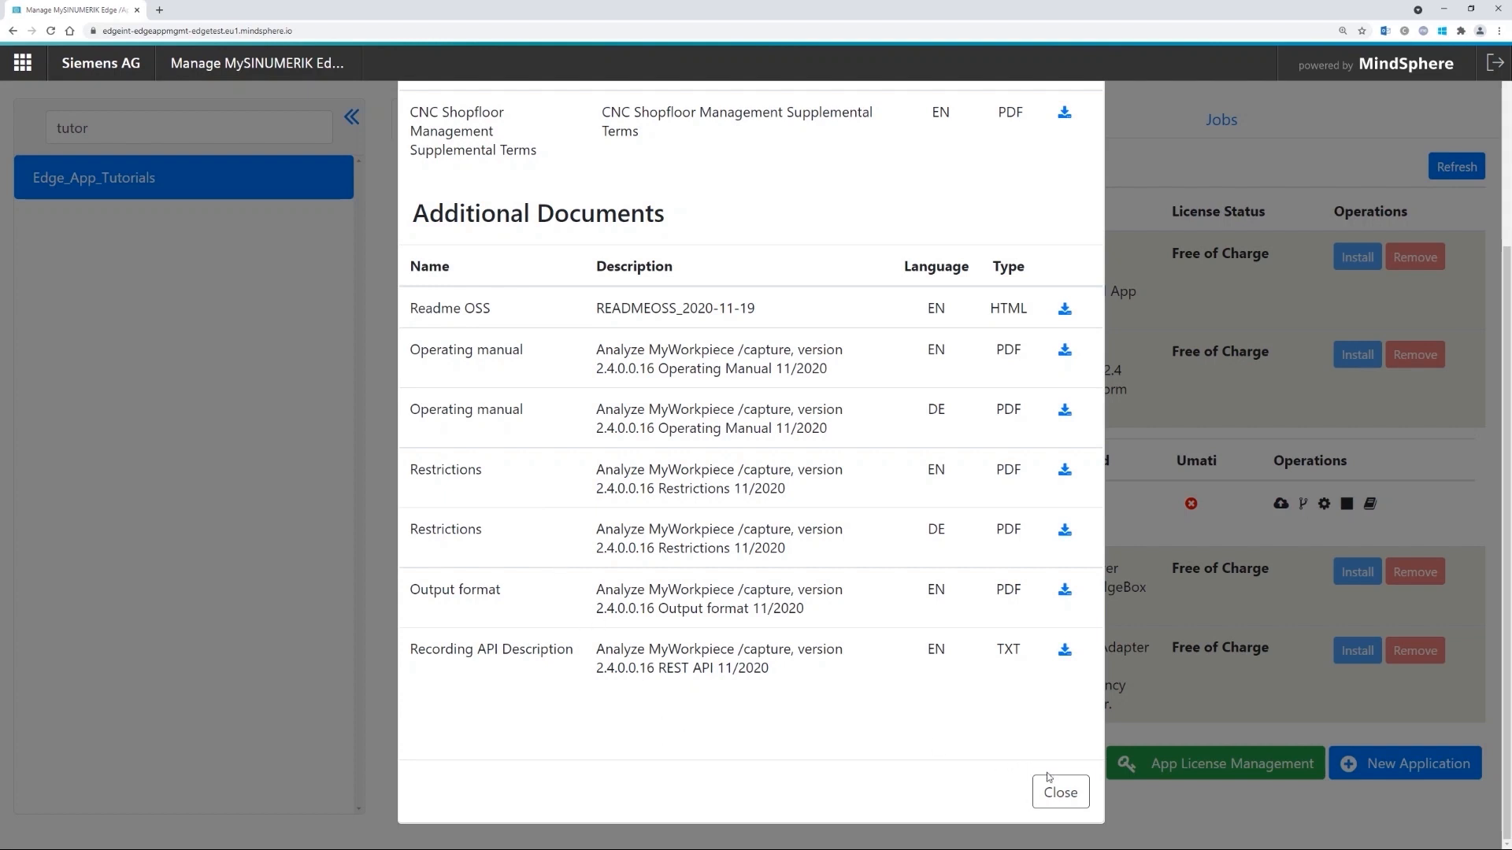
pyautogui.click(1063, 795)
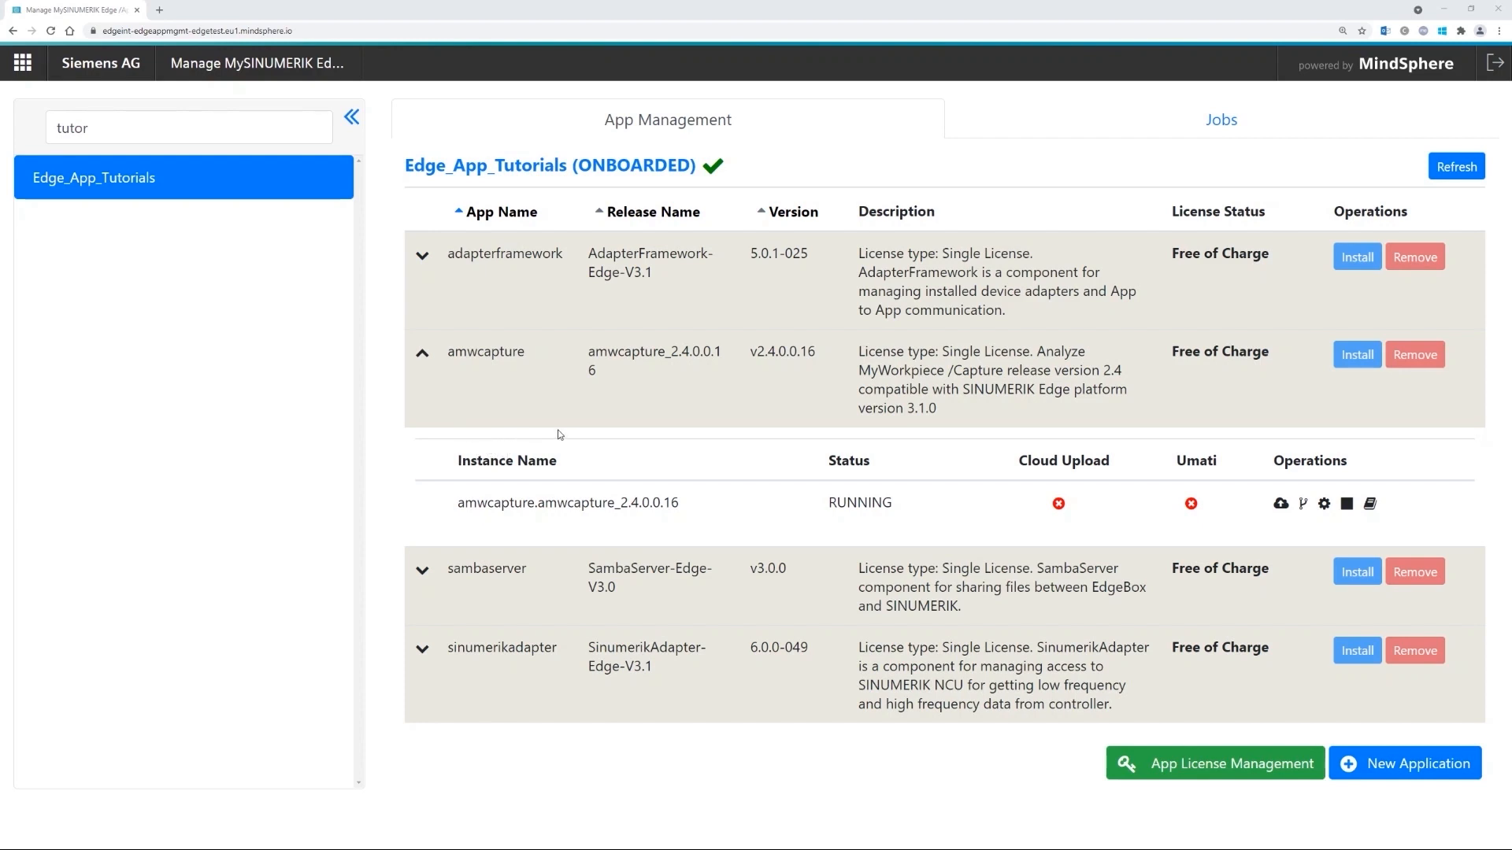
pyautogui.click(422, 355)
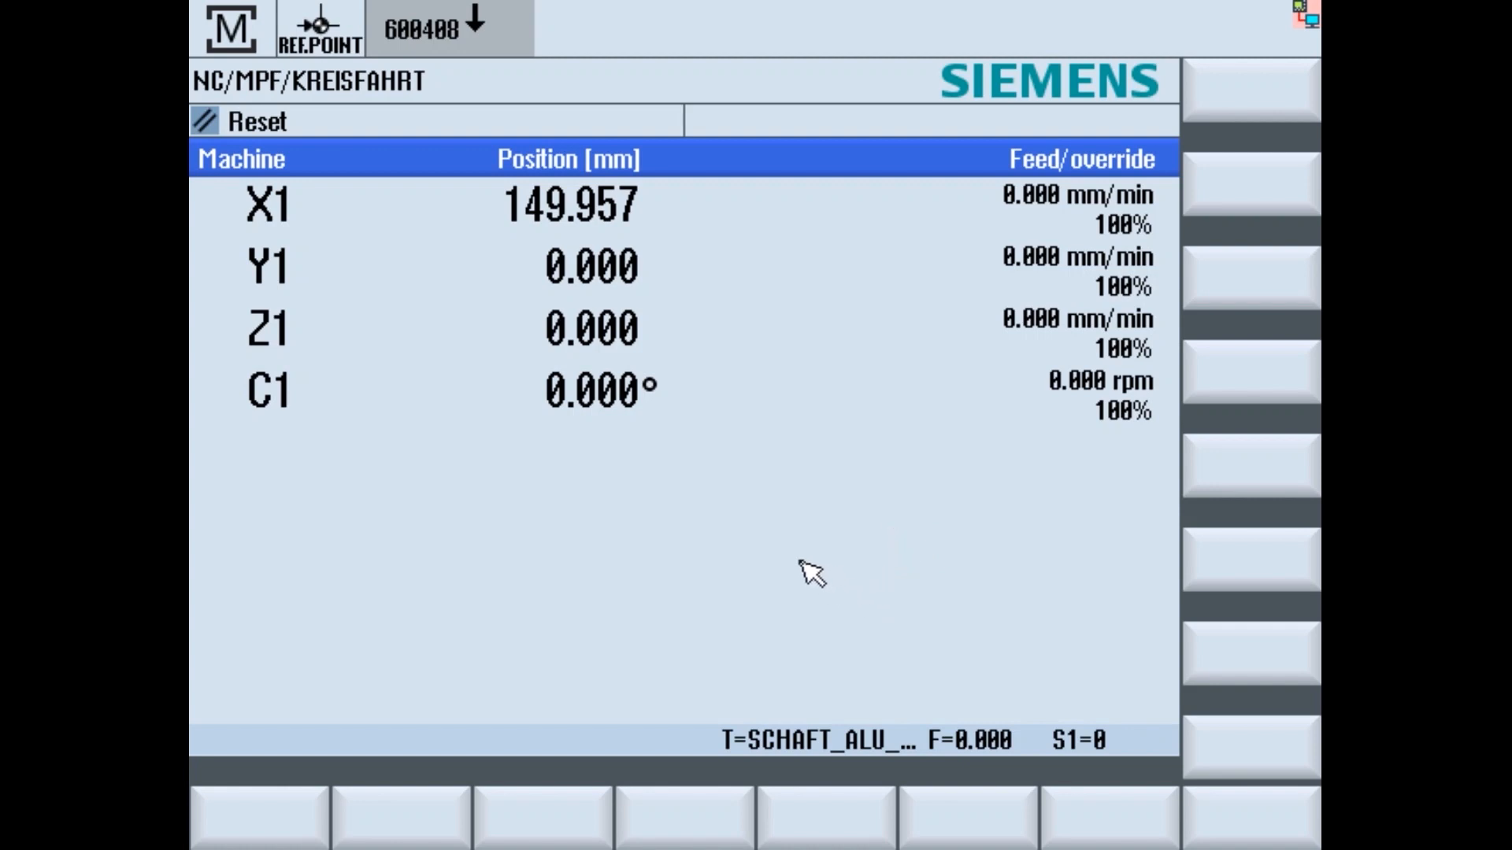
# - Switch to the Setup area from the F10 menu and open the Log. drives configuration
pyautogui.press('F10')
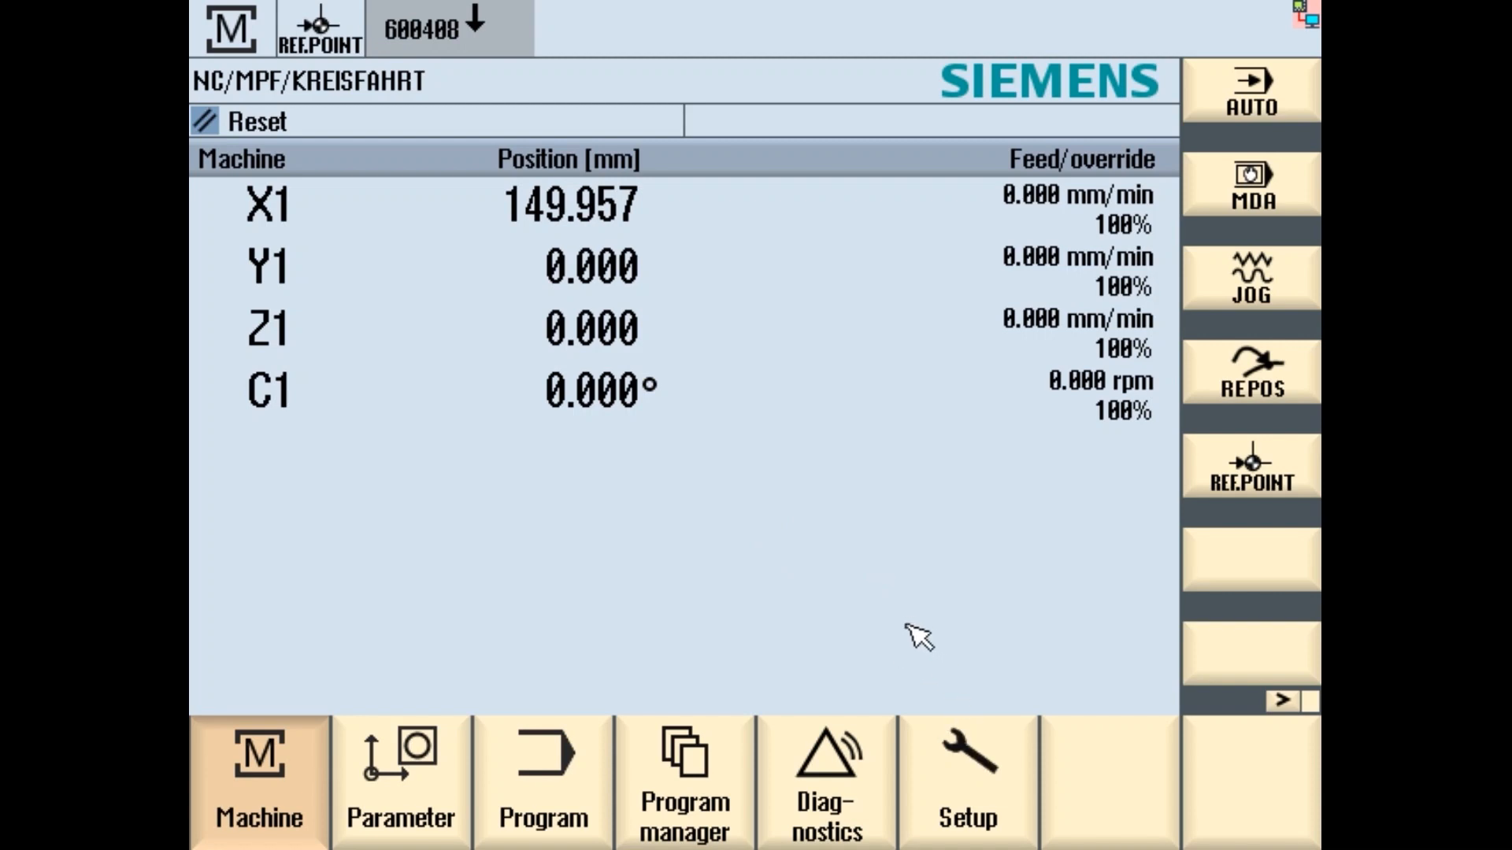
pyautogui.click(976, 784)
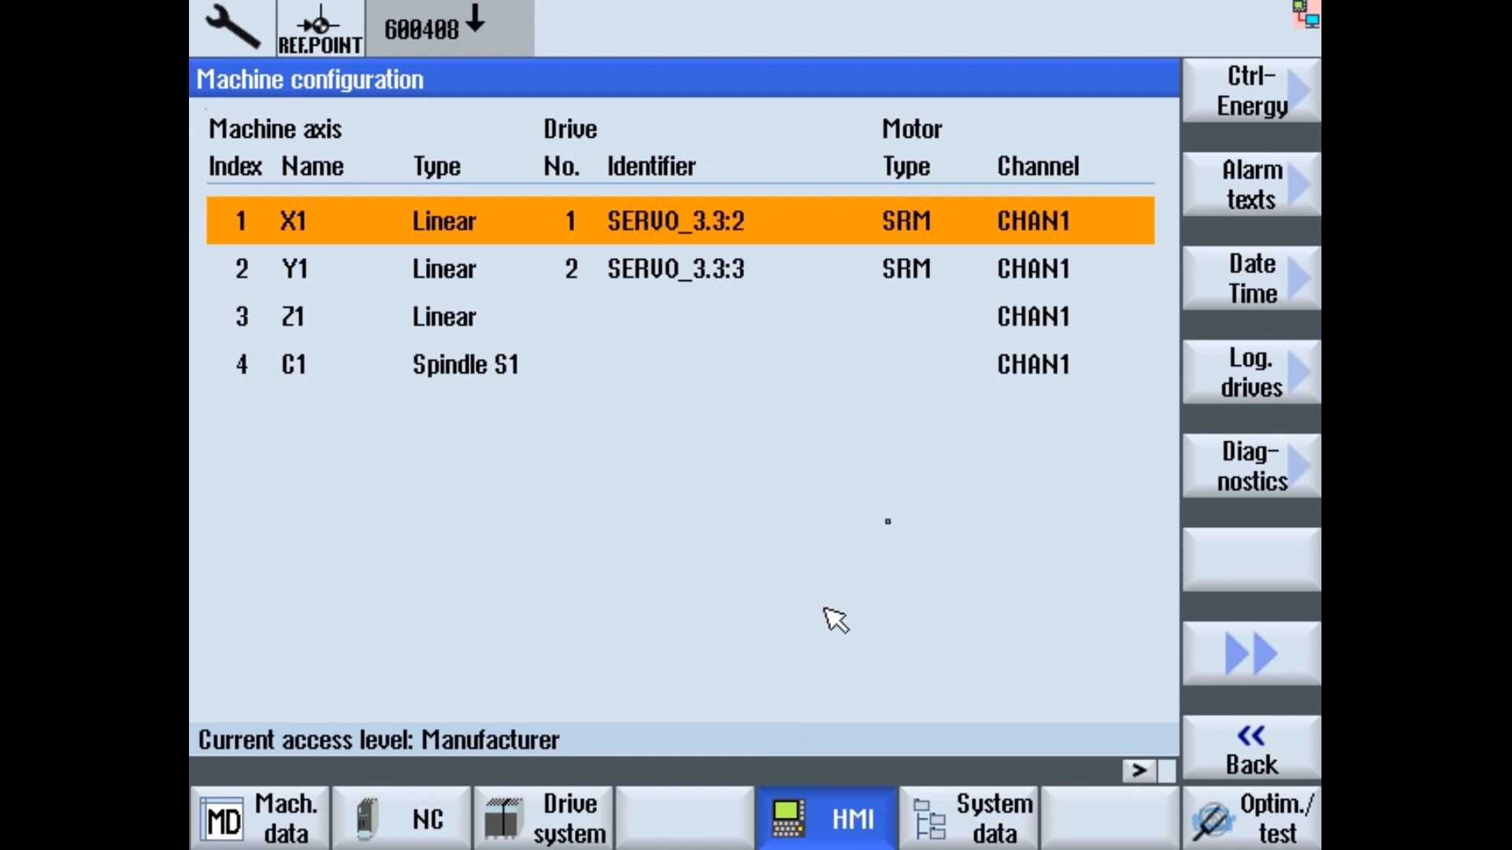
pyautogui.click(1280, 390)
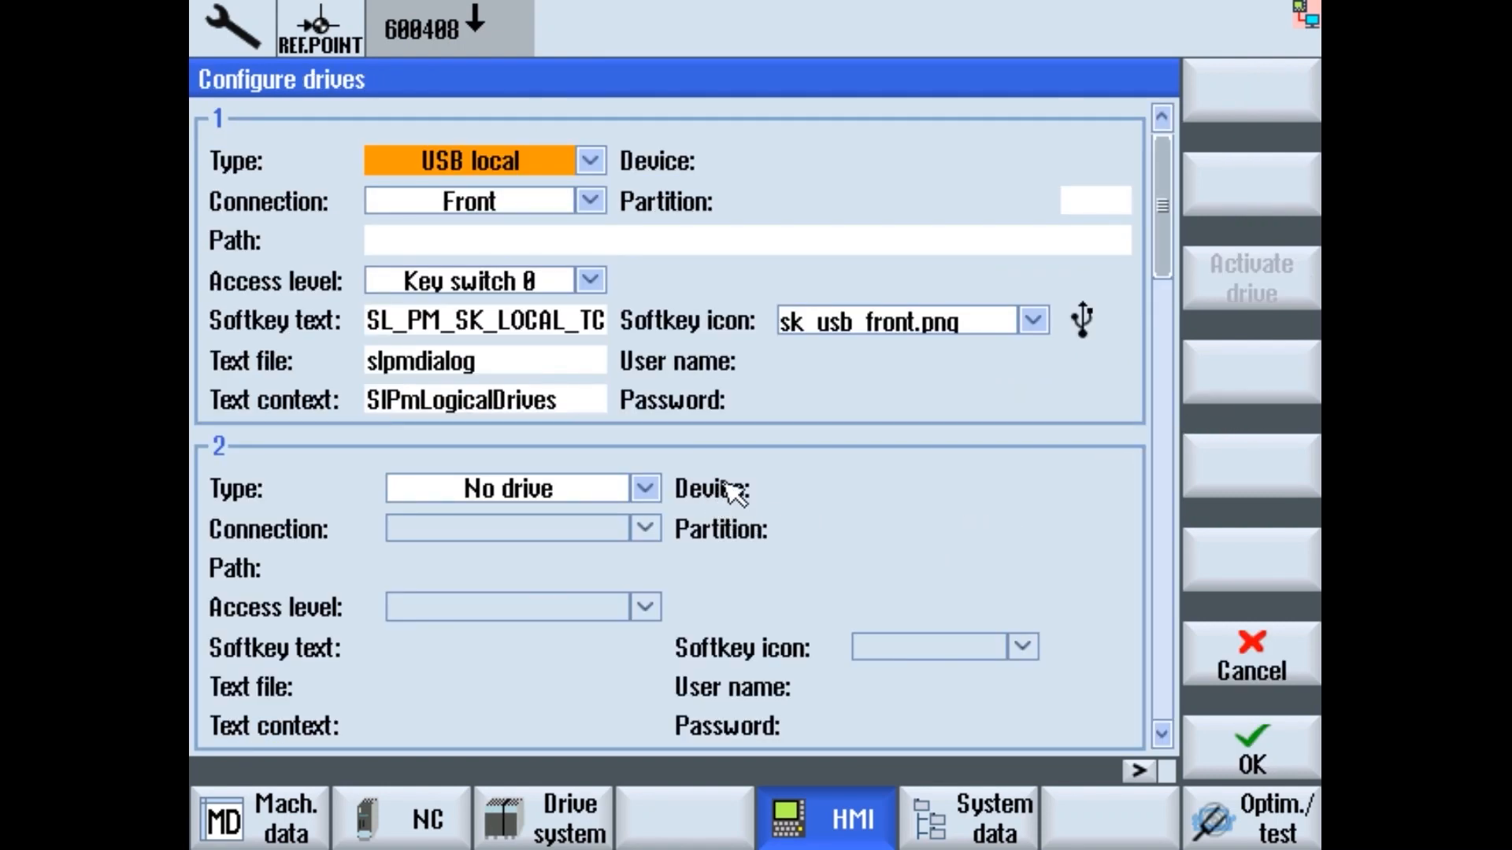
# - Set drive 2's type to NW Windows
pyautogui.click(646, 490)
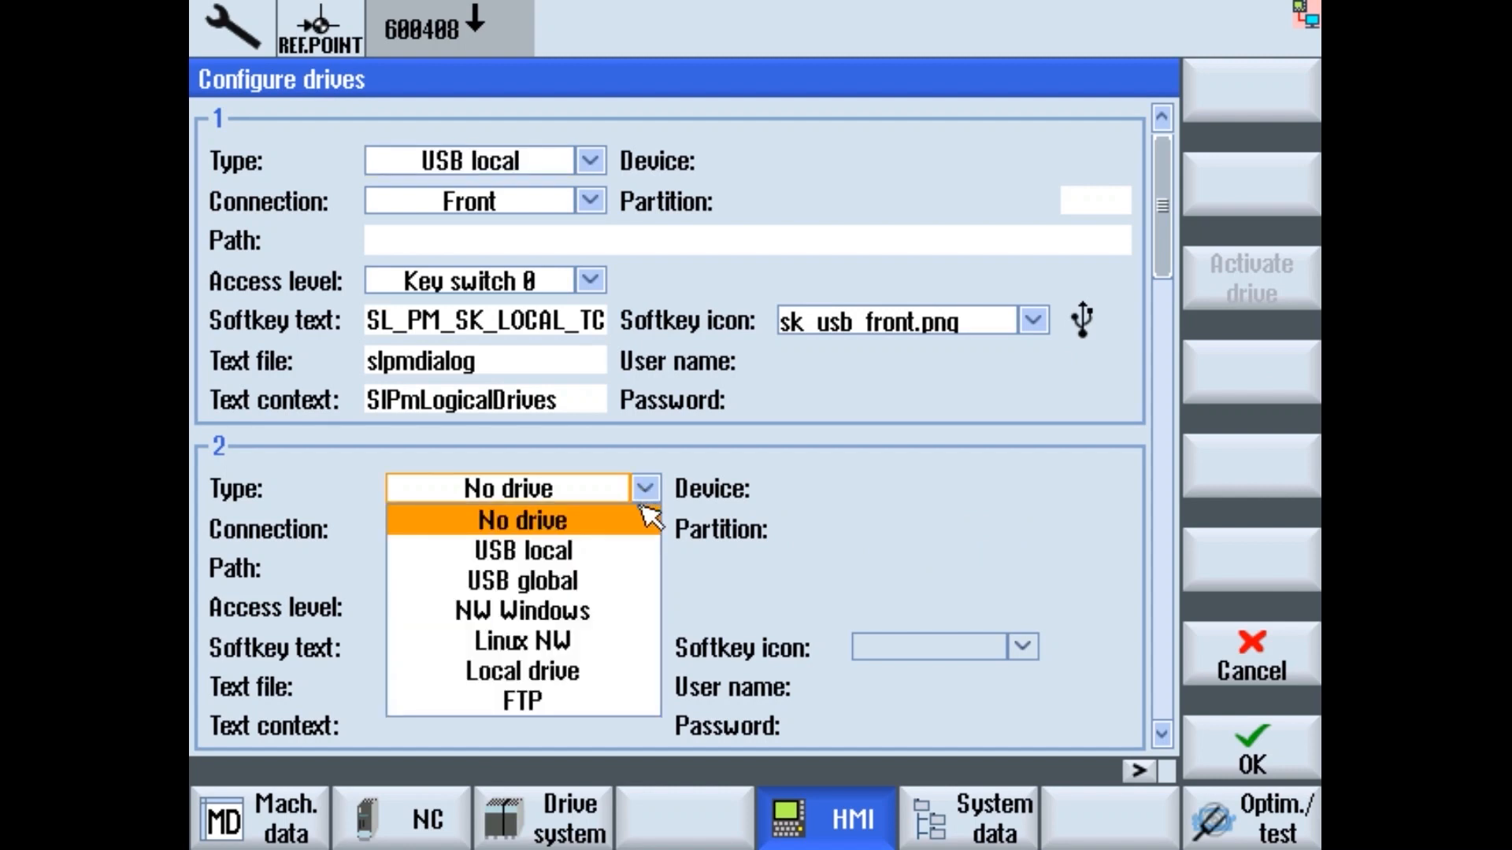
pyautogui.click(646, 488)
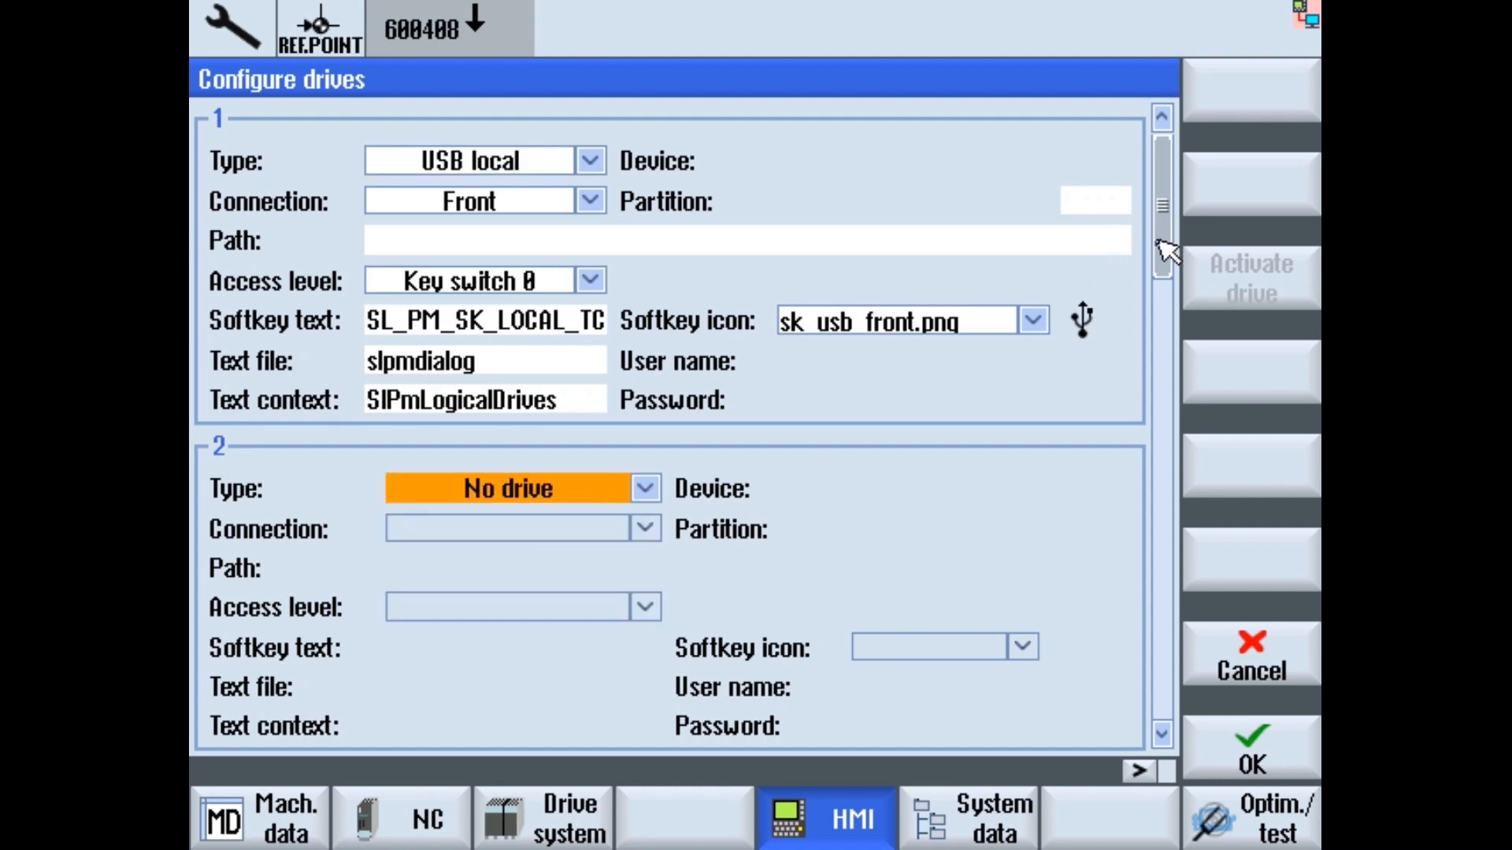
pyautogui.moveTo(1168, 249); pyautogui.dragTo(1175, 340)
pyautogui.moveTo(1176, 391); pyautogui.dragTo(1166, 177)
pyautogui.scroll(-1, 1181, 226)
pyautogui.scroll(1, 1167, 229)
pyautogui.click(645, 490)
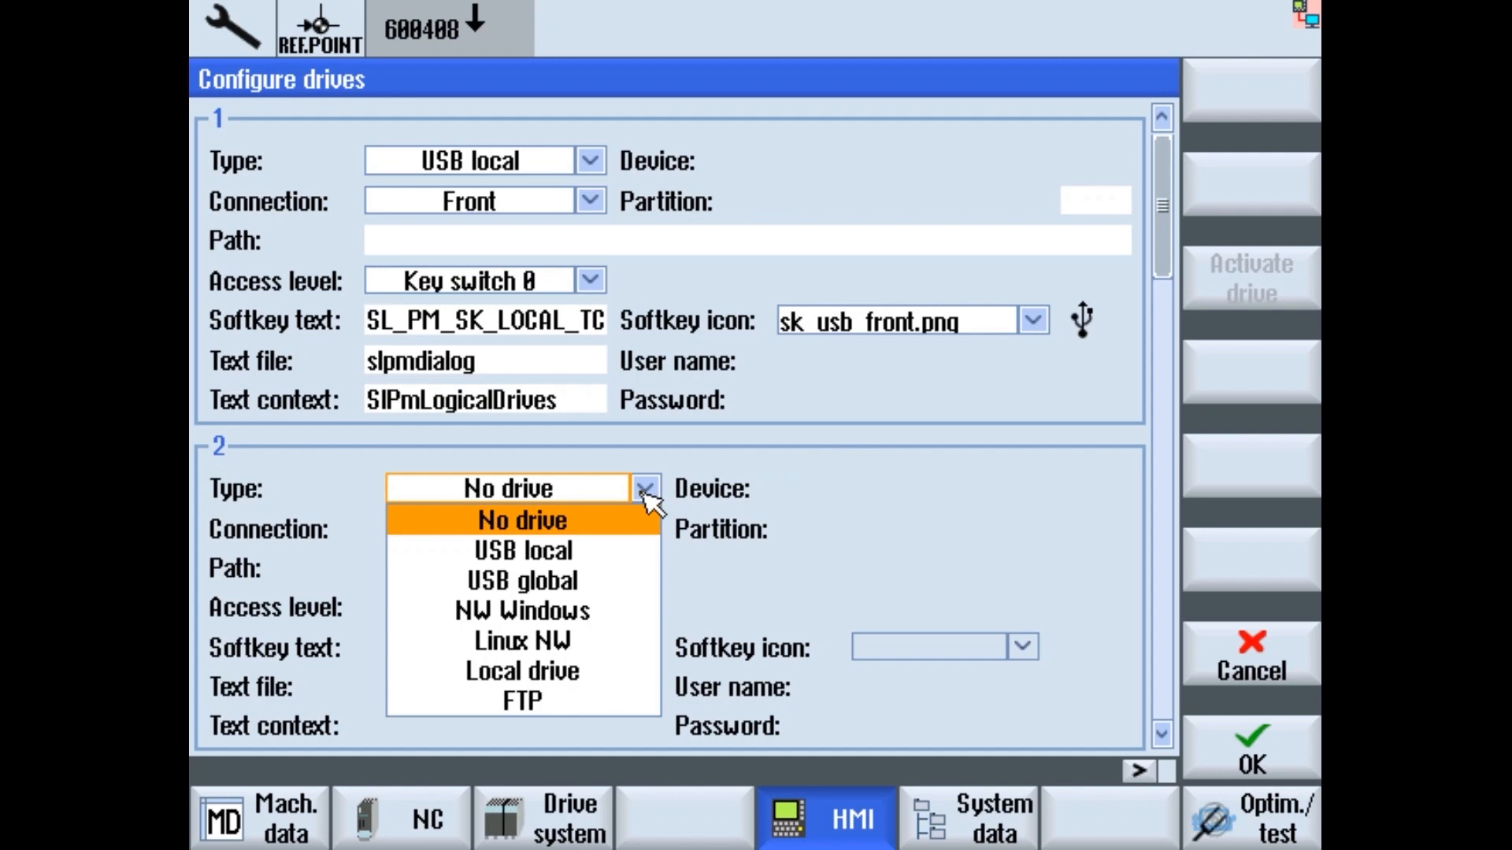
pyautogui.click(592, 615)
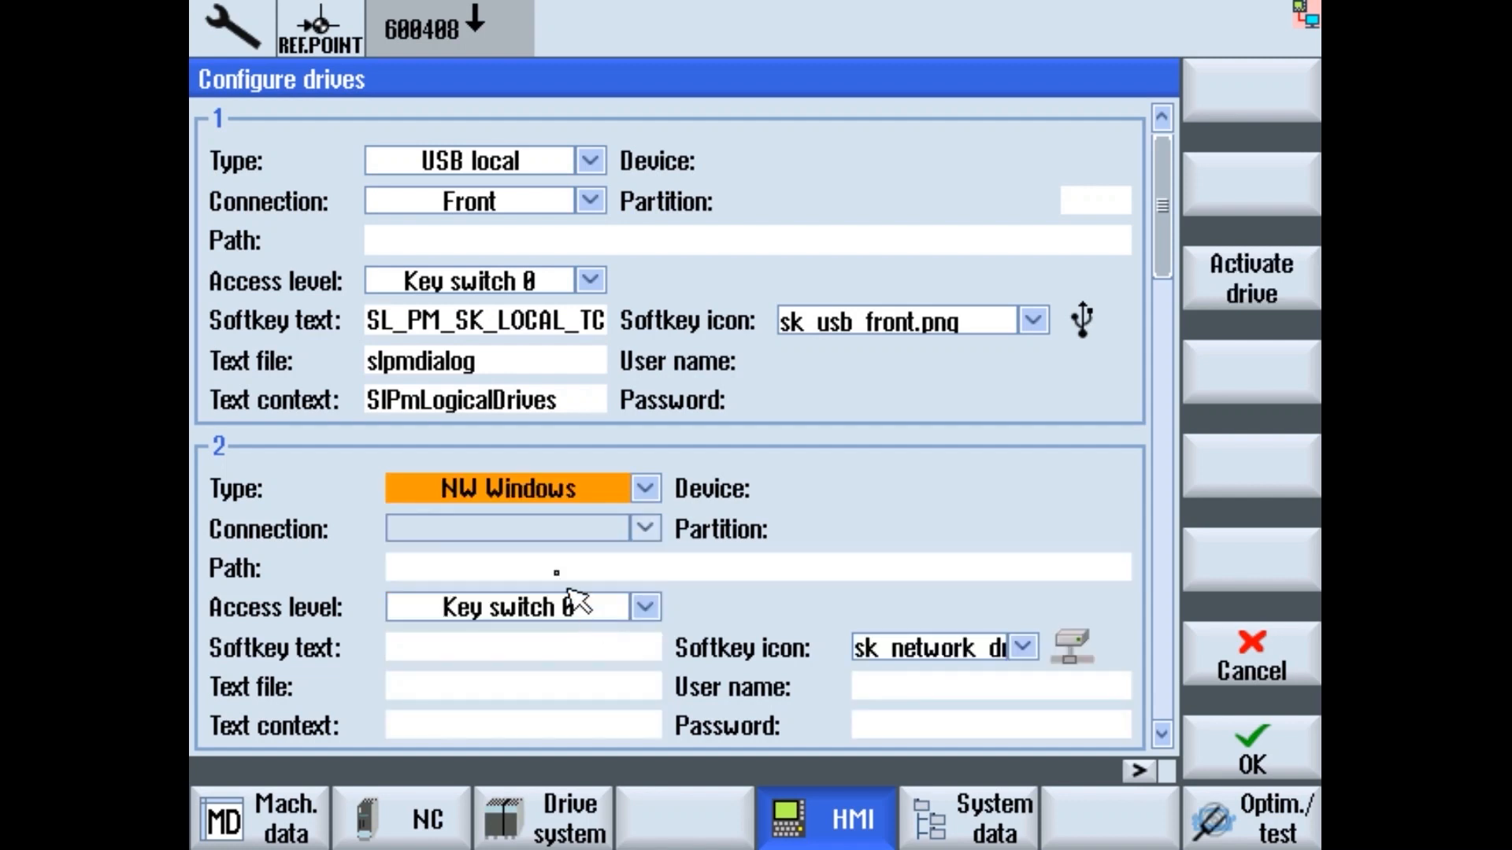
# - Enter //192.168.214.249/share as drive 2's path
pyautogui.click(513, 568)
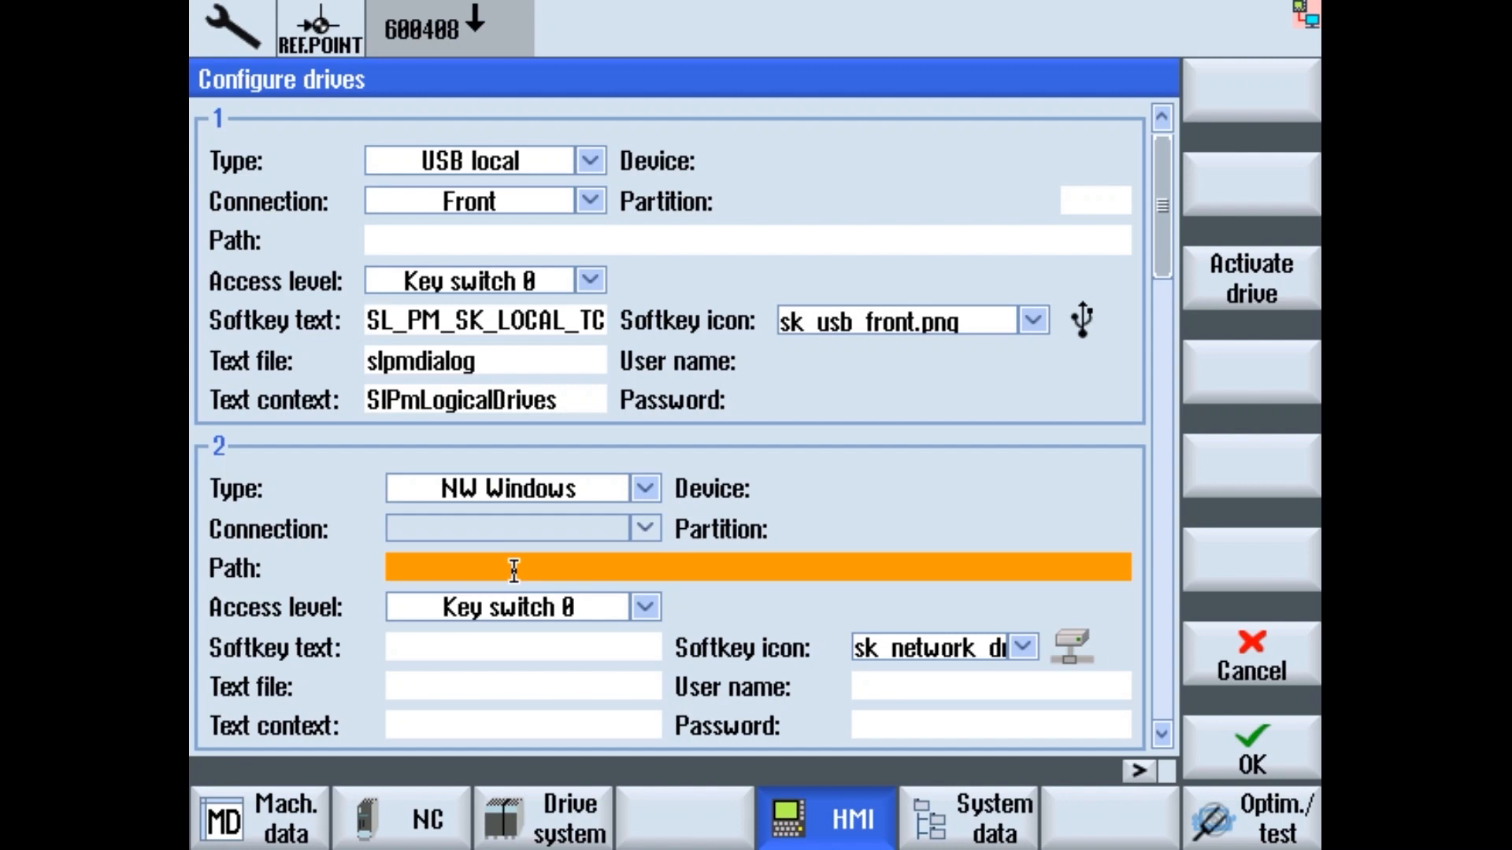
pyautogui.write('//')
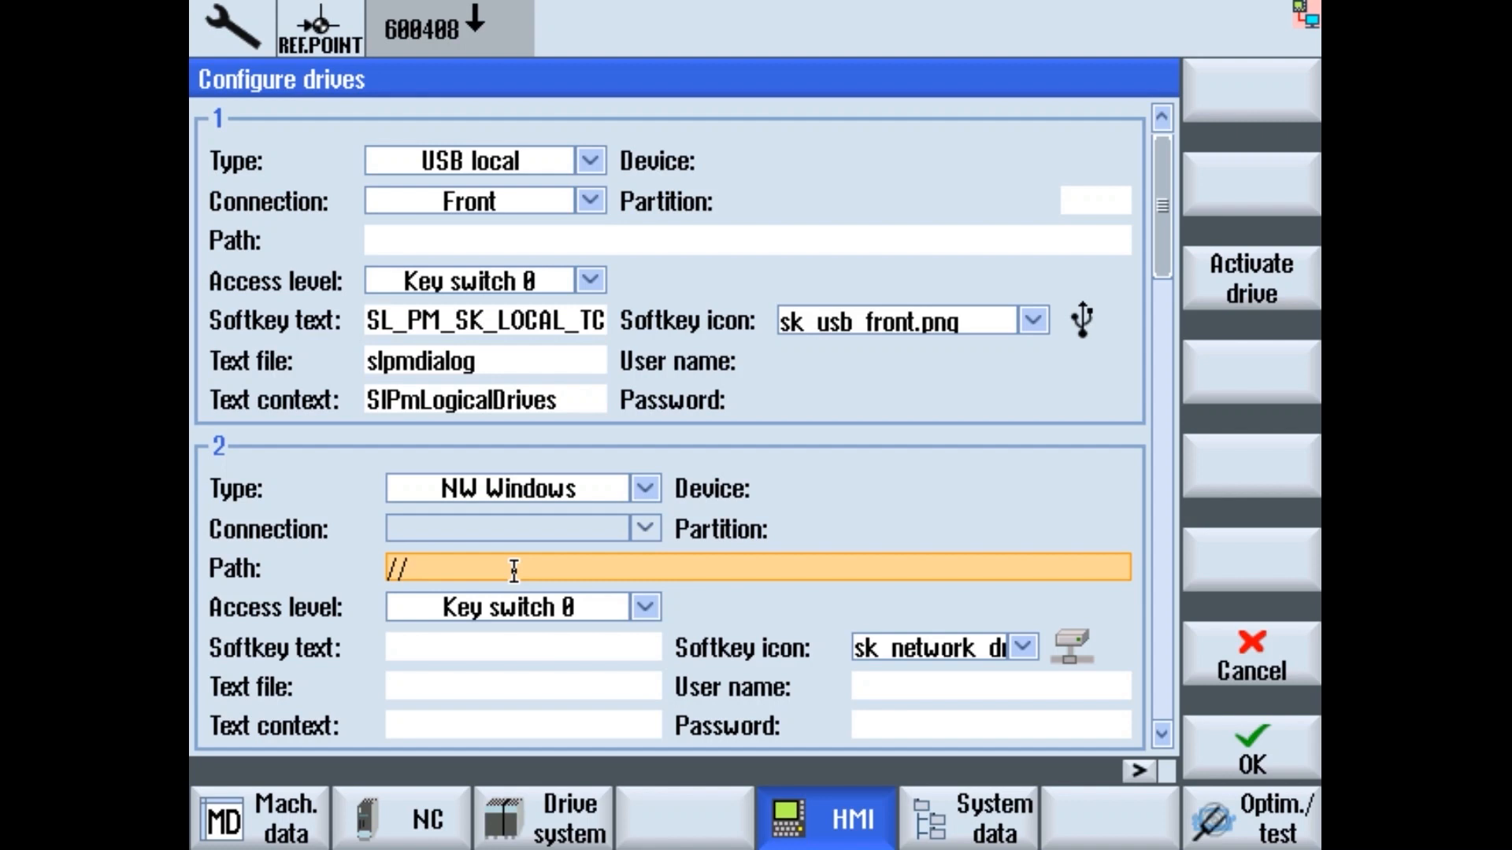
pyautogui.write('192.168.214.2149/sh')
pyautogui.press('BackSpace')
pyautogui.press('BackSpace')
pyautogui.press('BackSpace')
pyautogui.press('BackSpace')
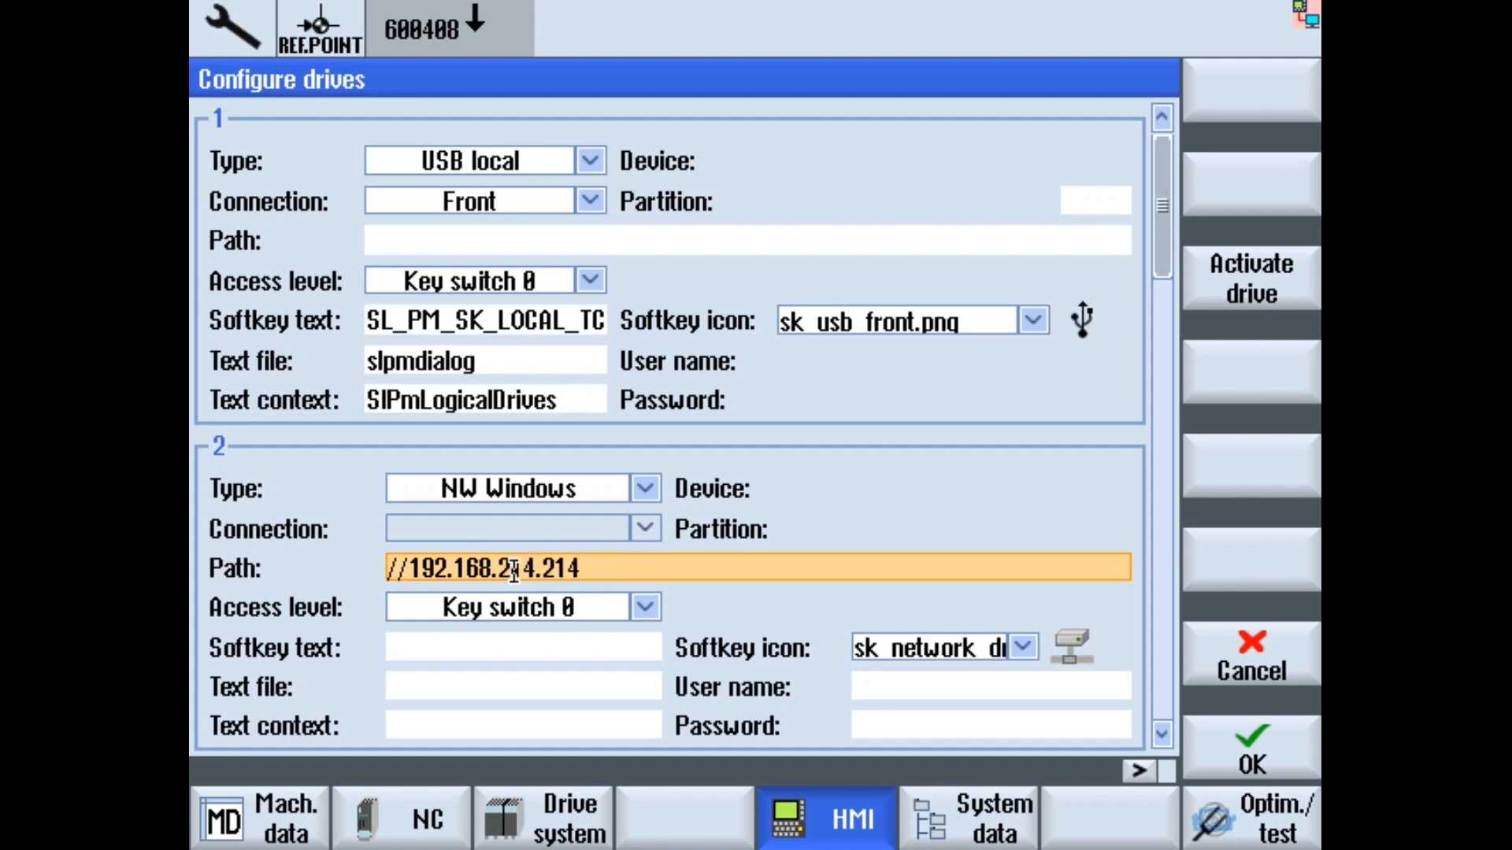
pyautogui.press('BackSpace')
pyautogui.press('BackSpace')
pyautogui.write('49/share')
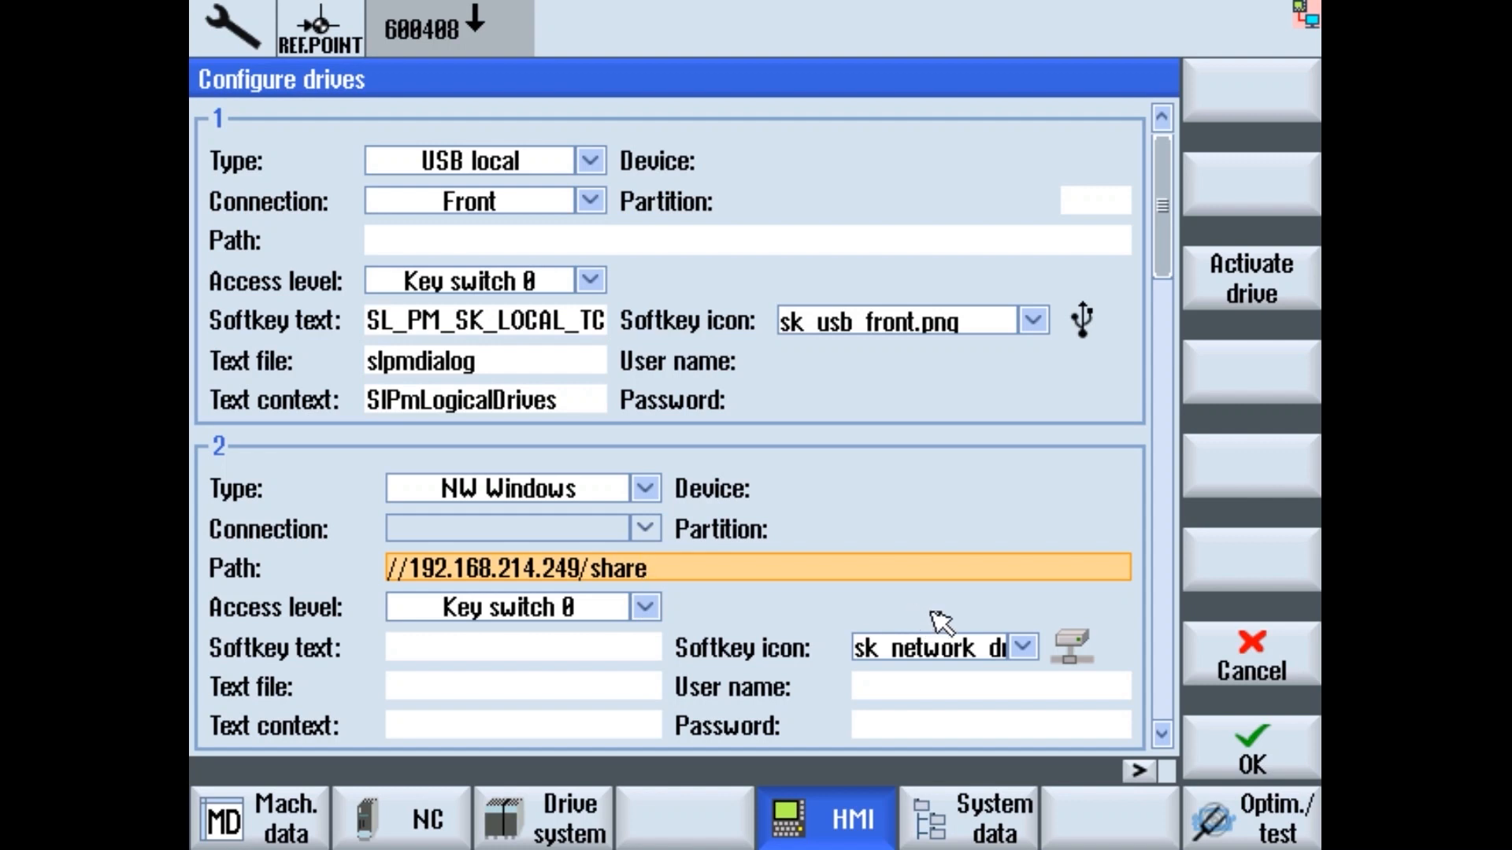
pyautogui.click(904, 688)
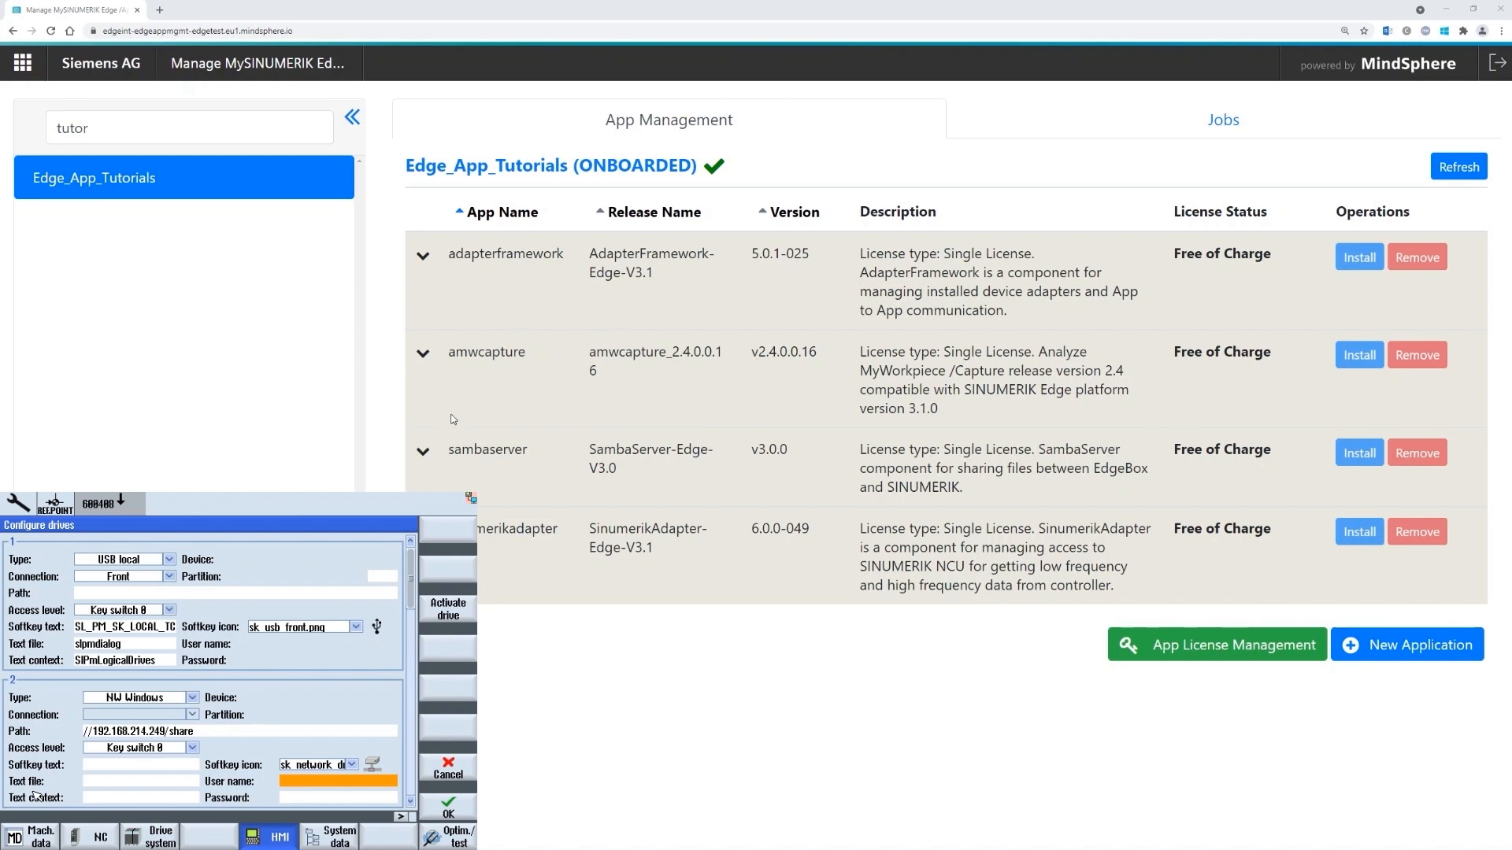
# - Expand sambaserver and open its configuration to read the Samba credentials
pyautogui.click(423, 451)
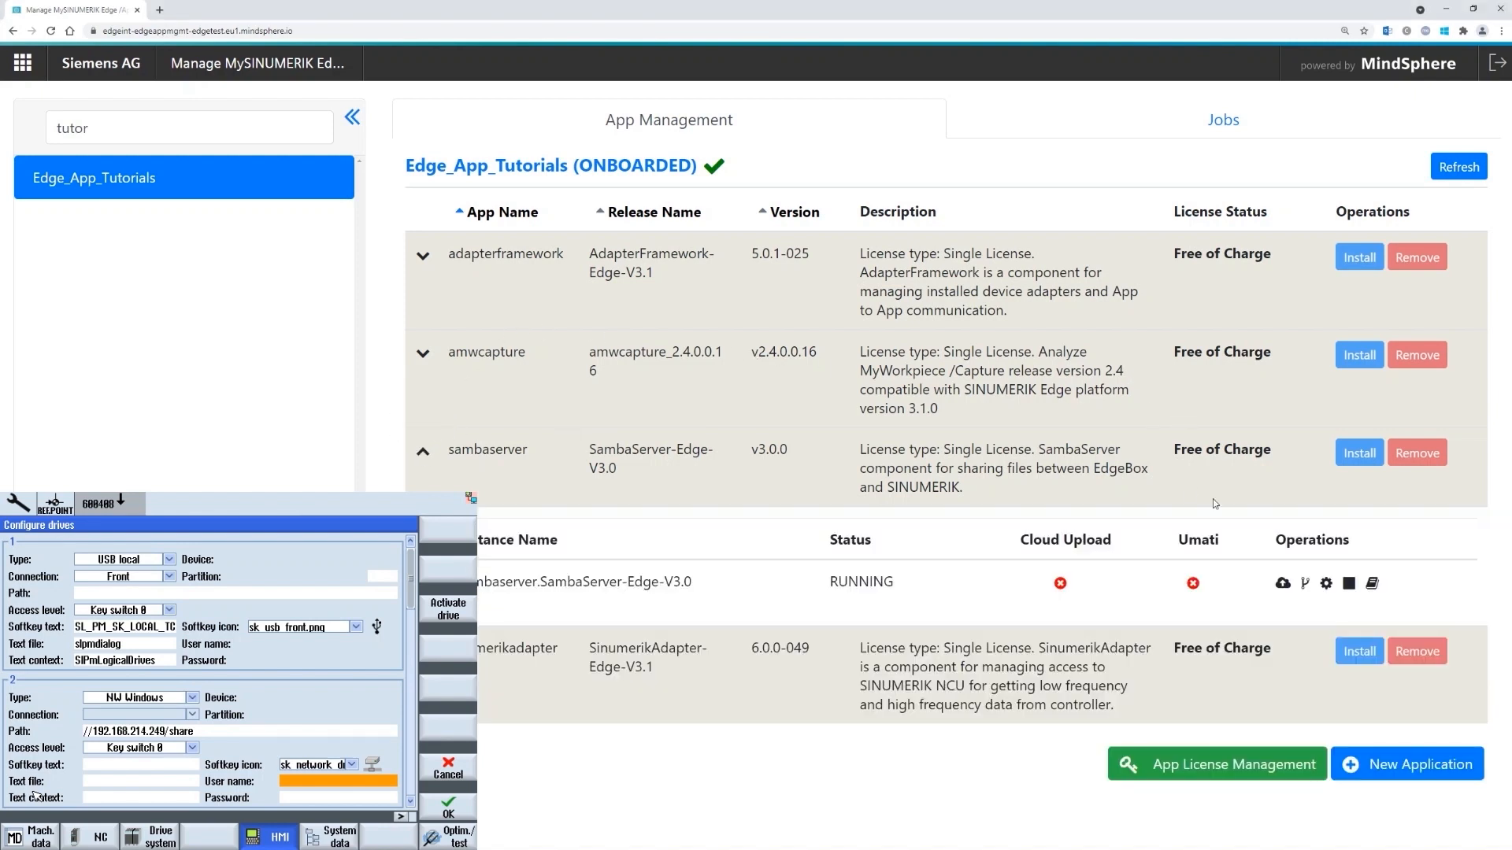
pyautogui.click(1328, 583)
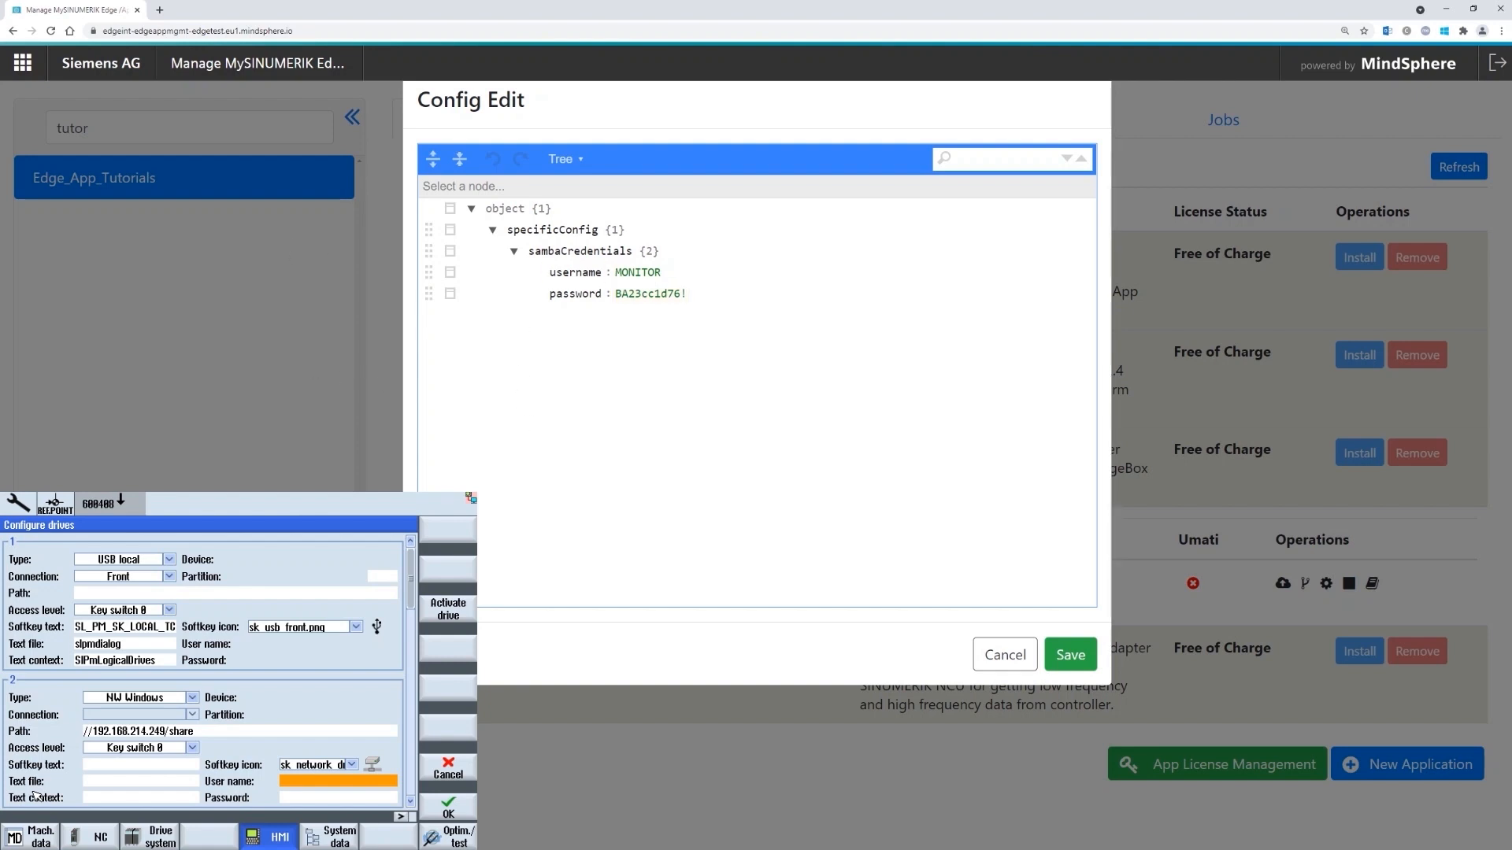
pyautogui.click(323, 784)
# - Enter the Samba user name and password for drive 2
pyautogui.write('MONITOR')
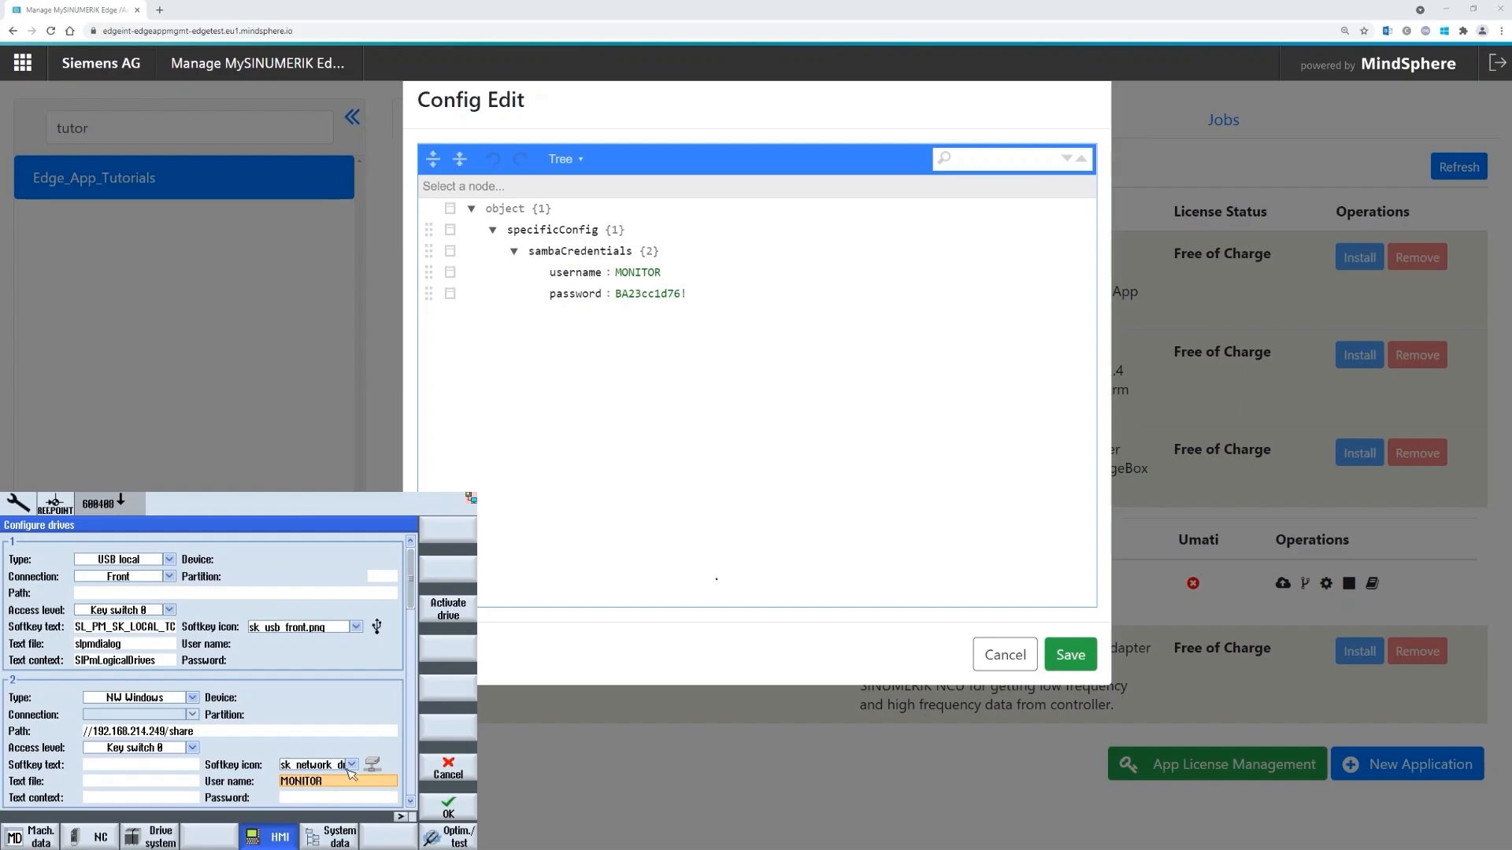
pyautogui.click(302, 796)
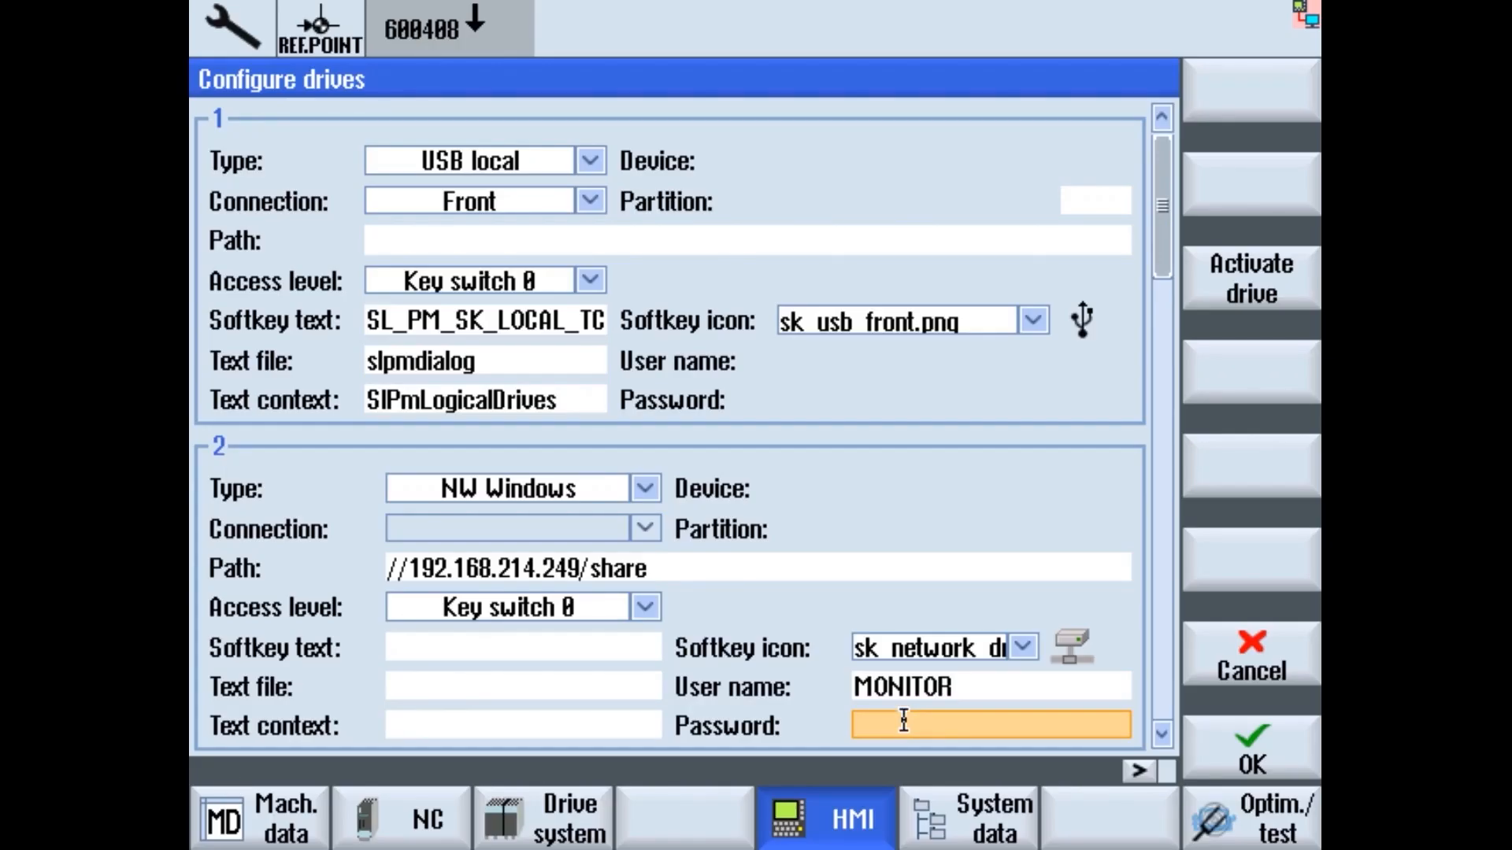
pyautogui.click(876, 721)
pyautogui.write('************')
# - Give drive 2 the softkey text EDGE and accept the drive configuration
pyautogui.click(613, 649)
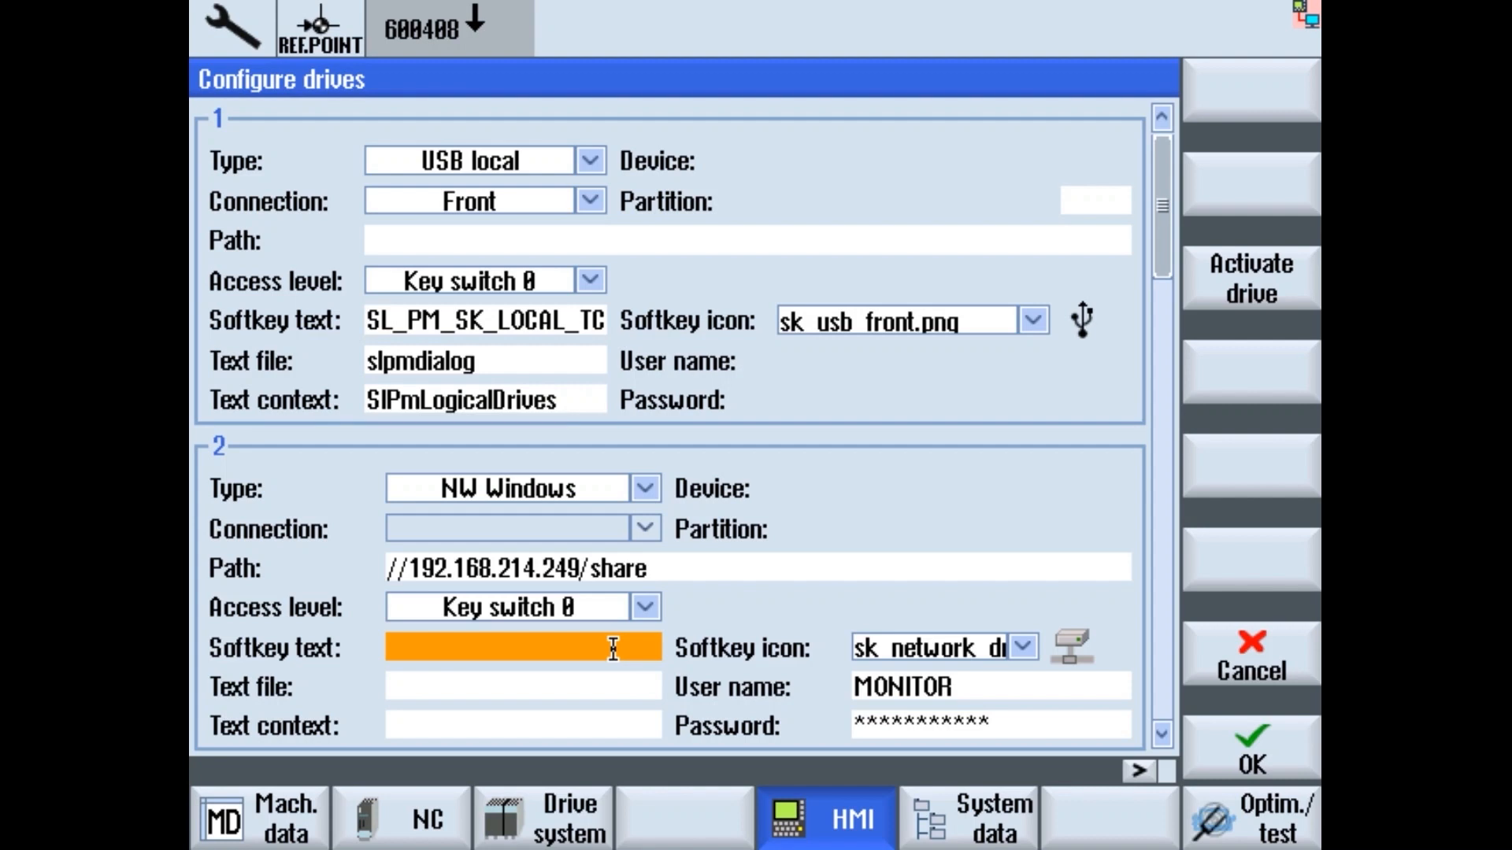
pyautogui.click(613, 648)
pyautogui.write('EDGE')
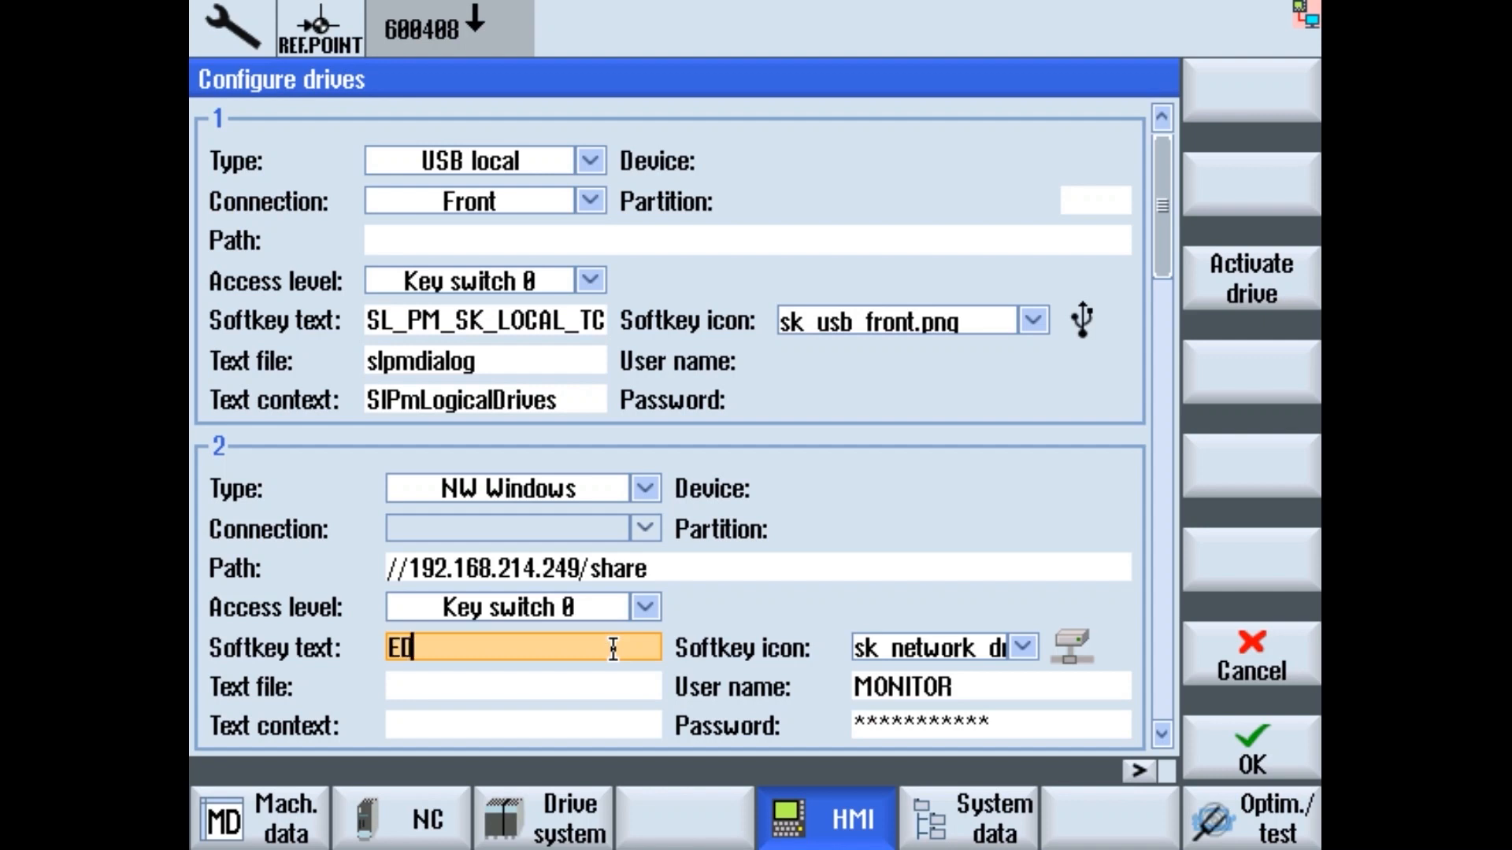
pyautogui.click(1239, 752)
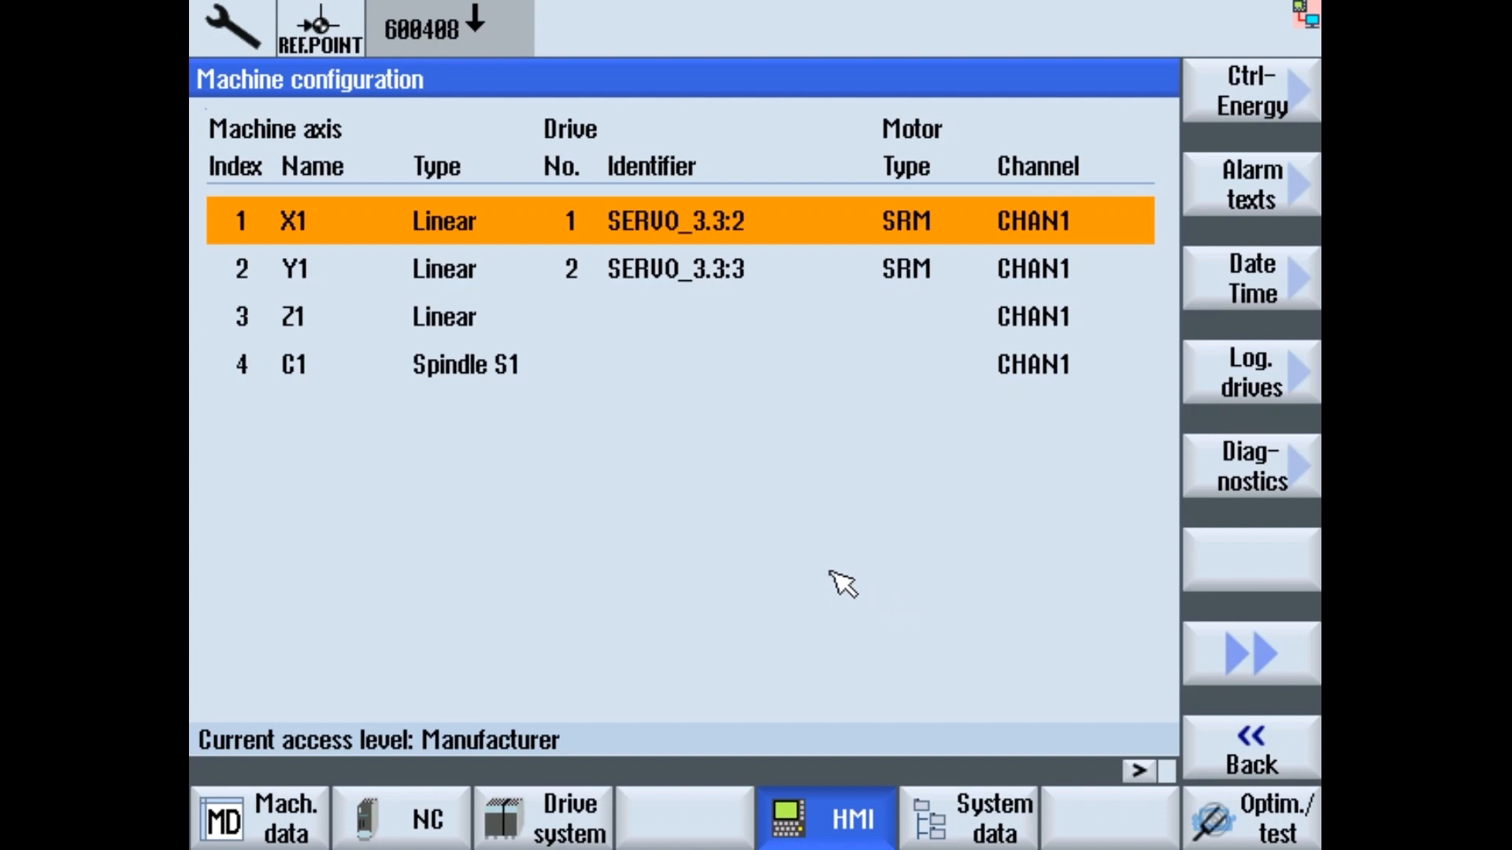
# - Open the program manager's EDGE network drive file list and select the amwcapture folder
pyautogui.press('F10')
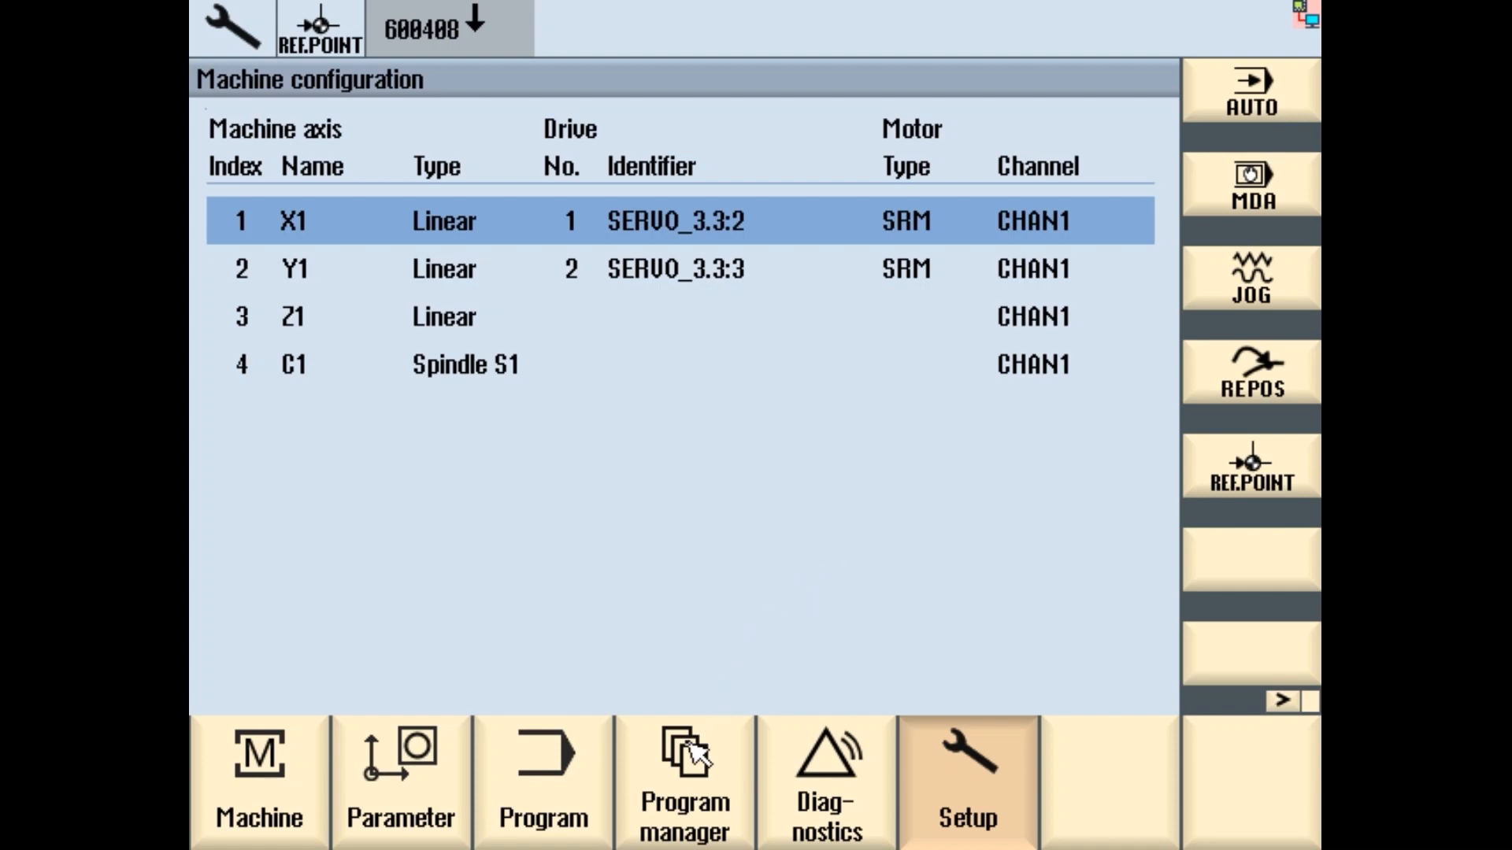
pyautogui.click(694, 756)
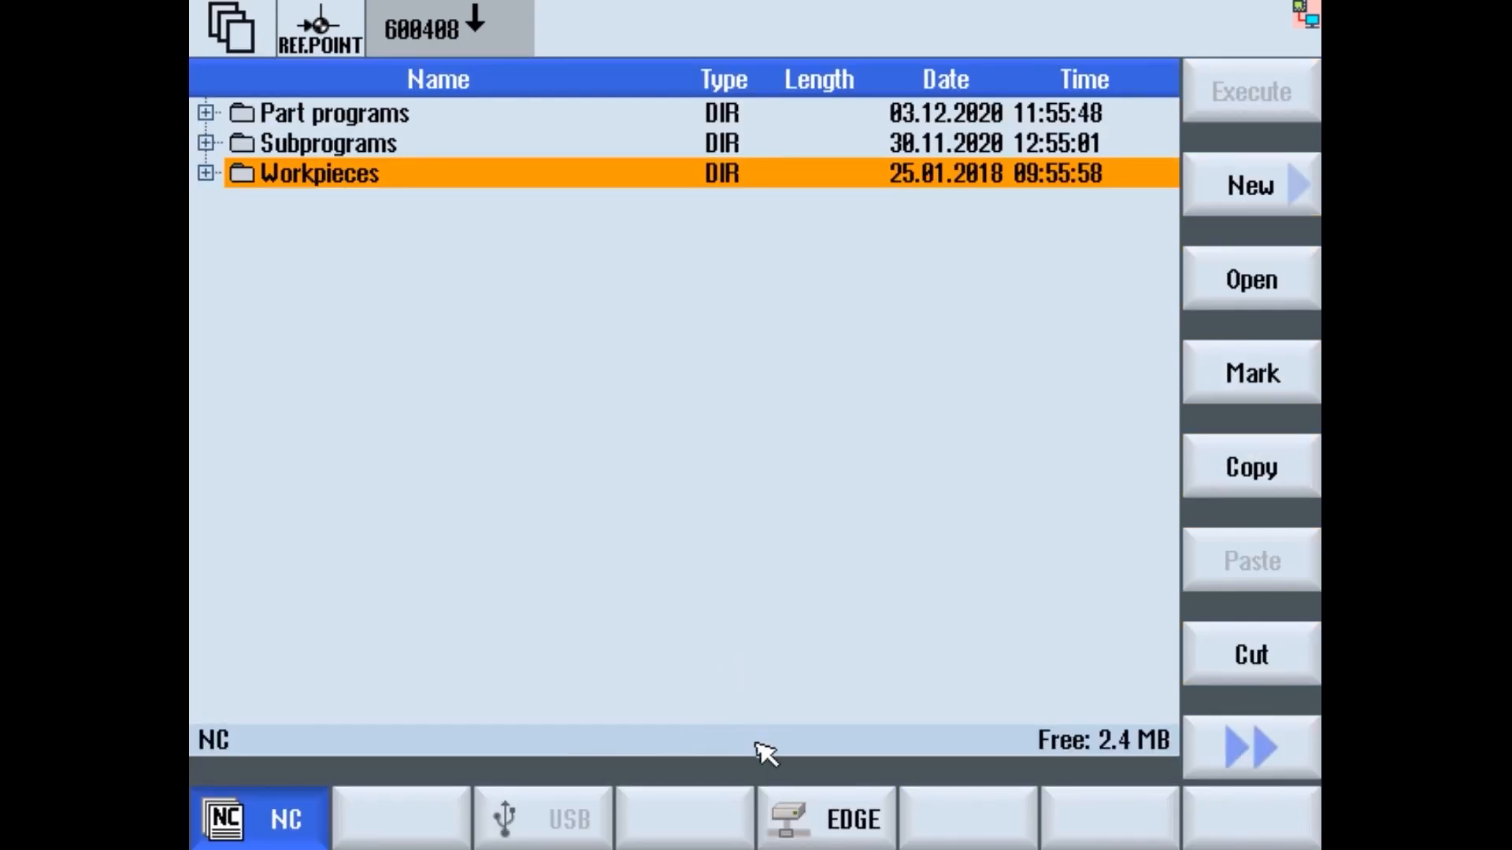
pyautogui.click(835, 823)
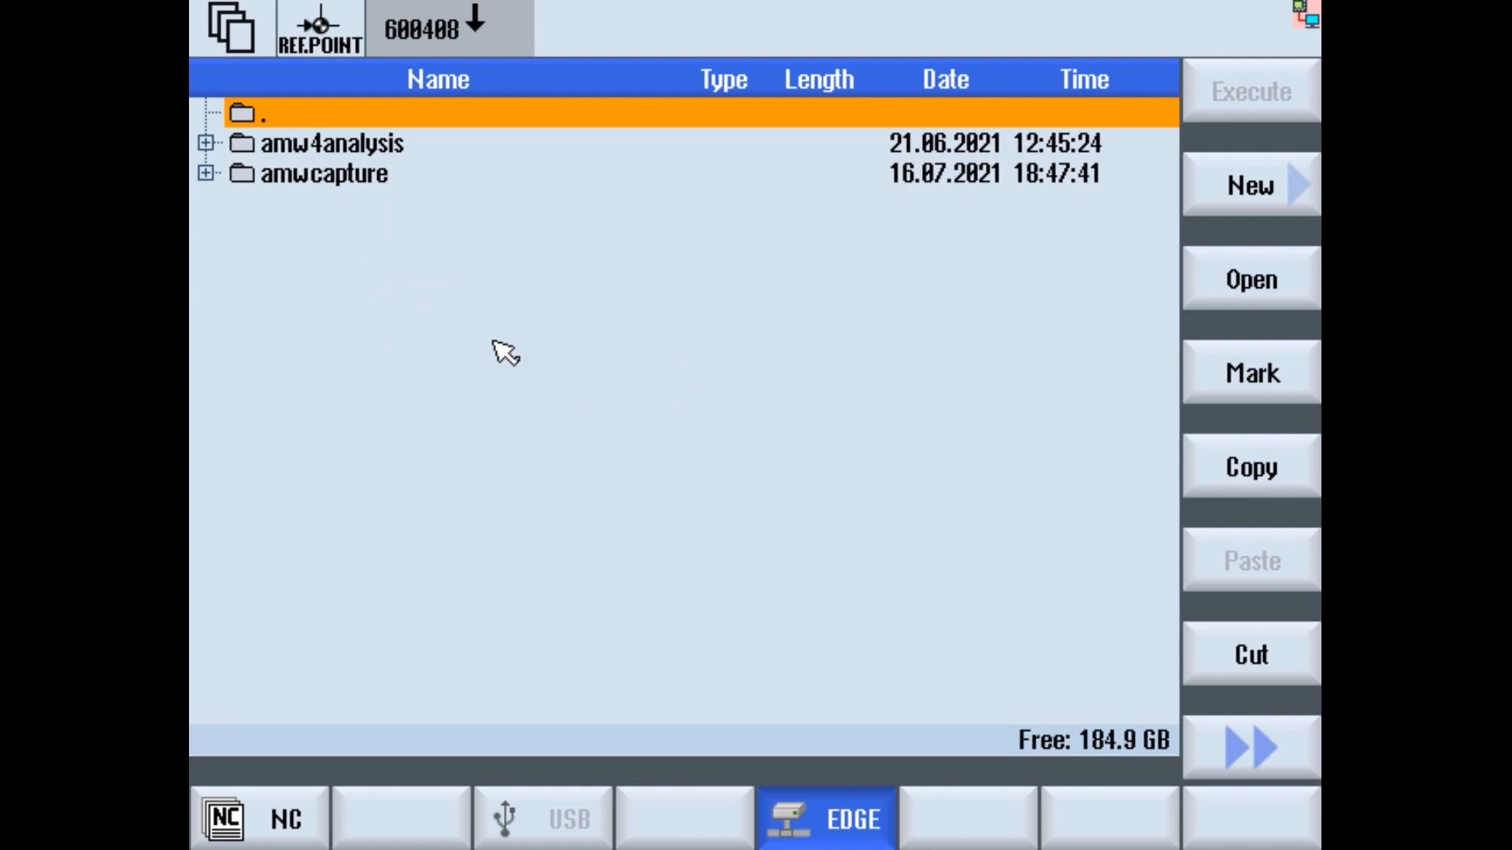
pyautogui.press('Down')
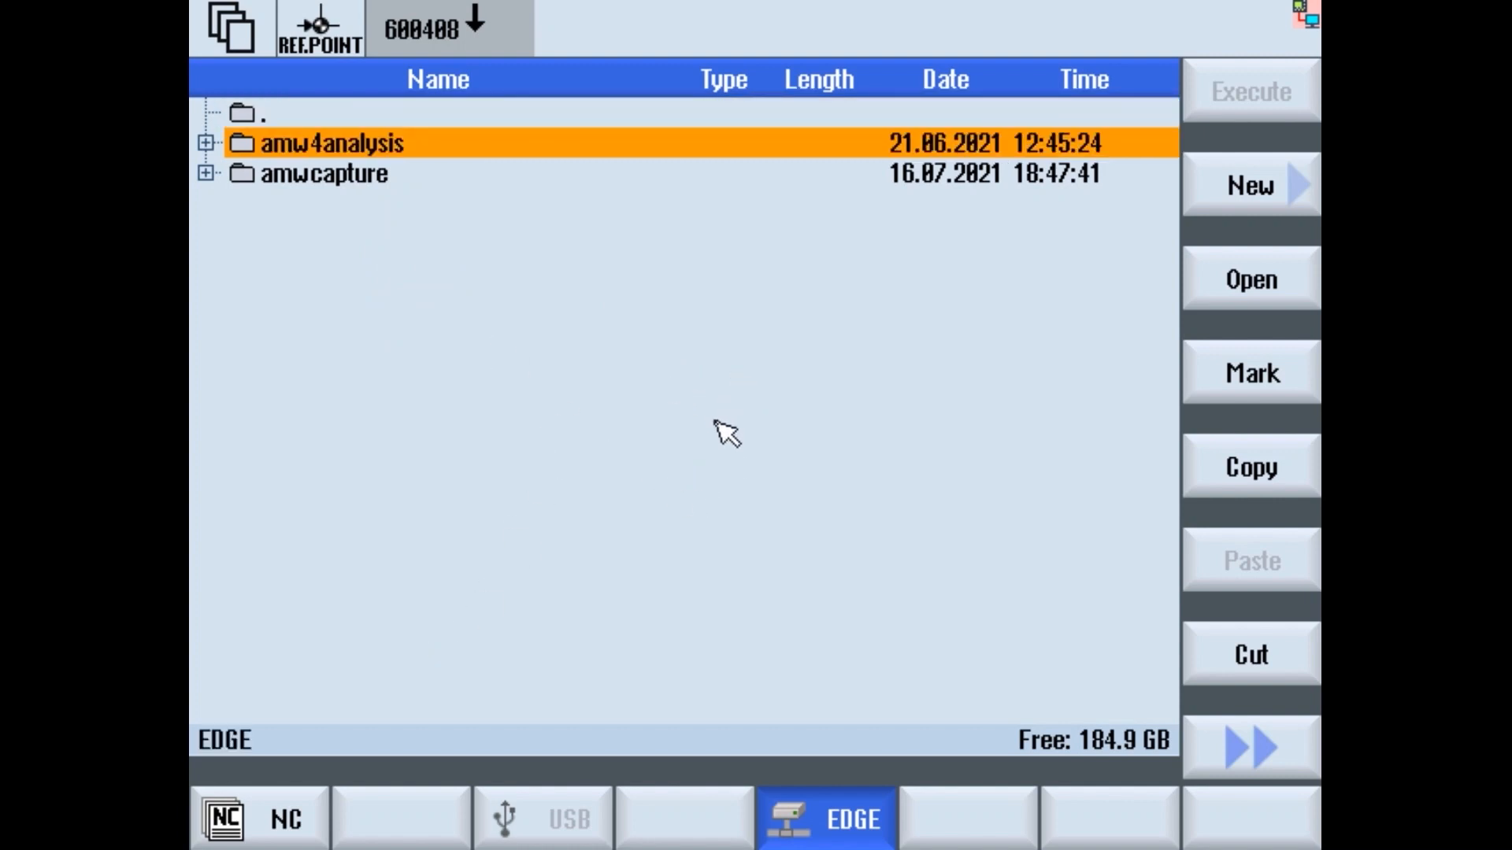
pyautogui.press('Down')
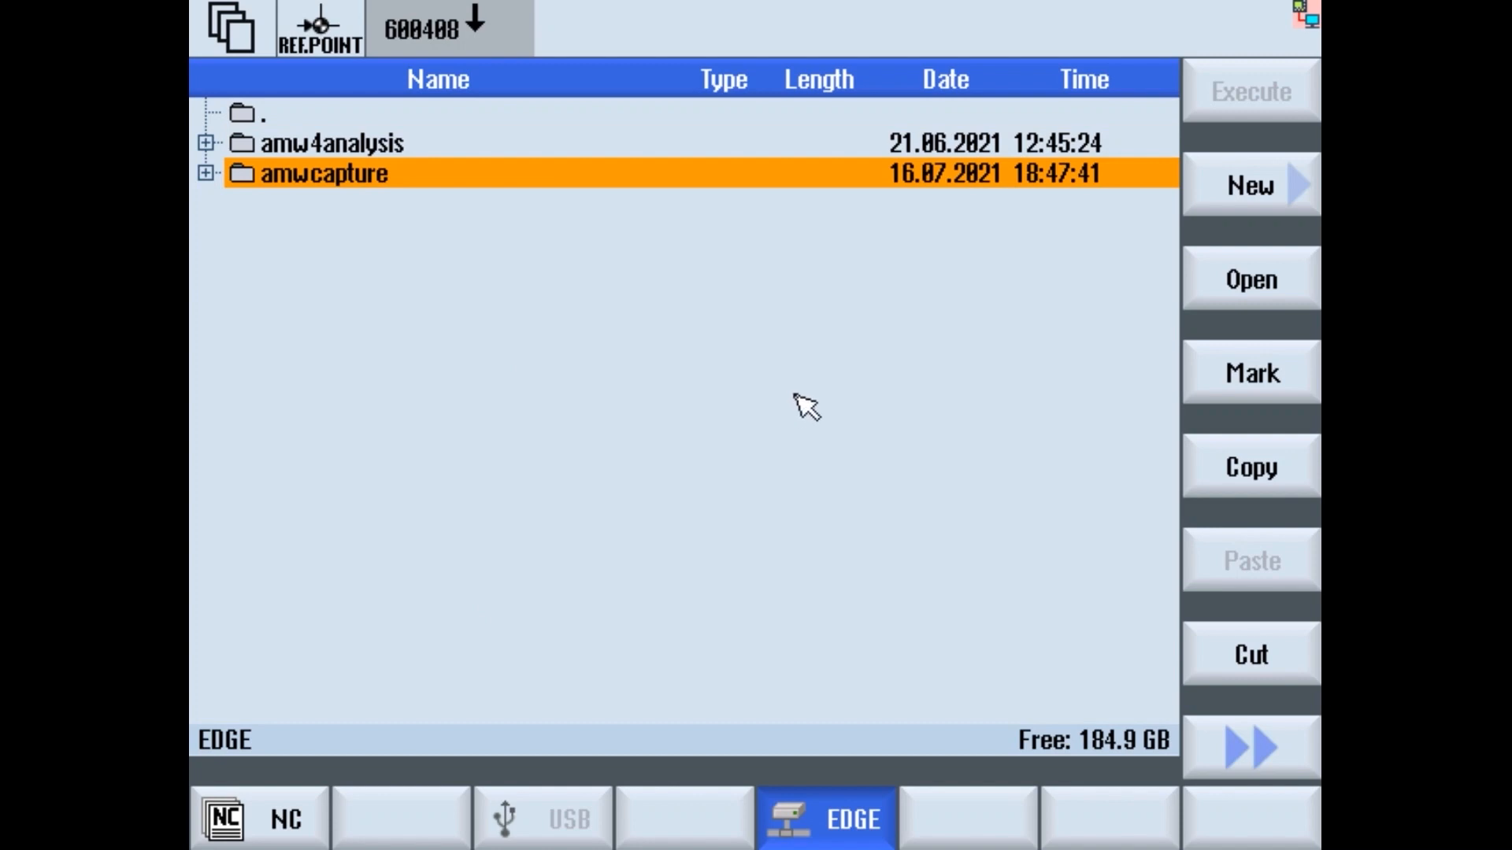
# - Expand amwcapture to check its log file, then collapse and re-expand the folder
pyautogui.press('Right')
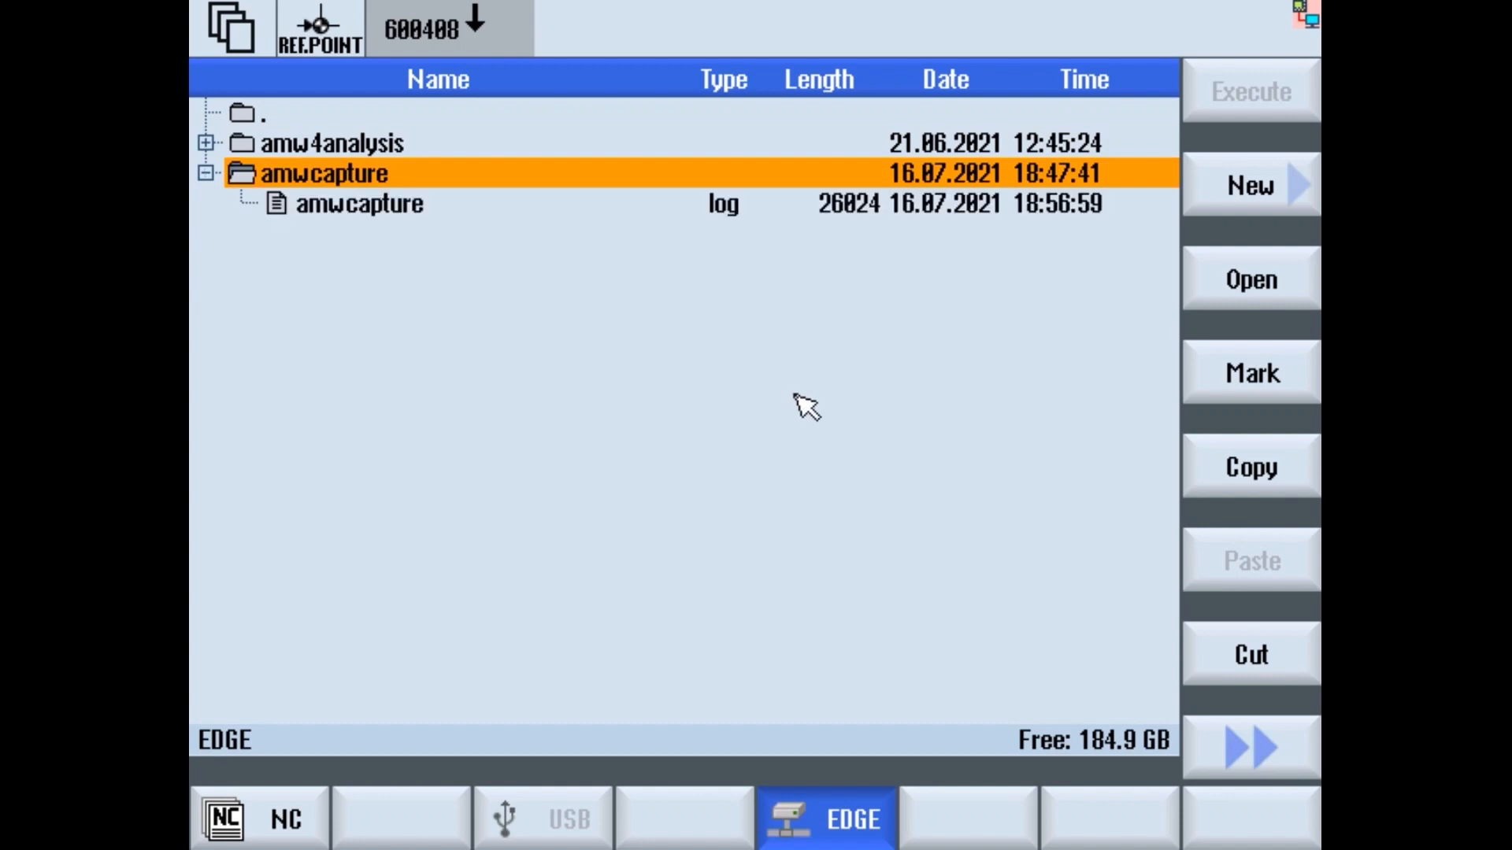
pyautogui.press('Down')
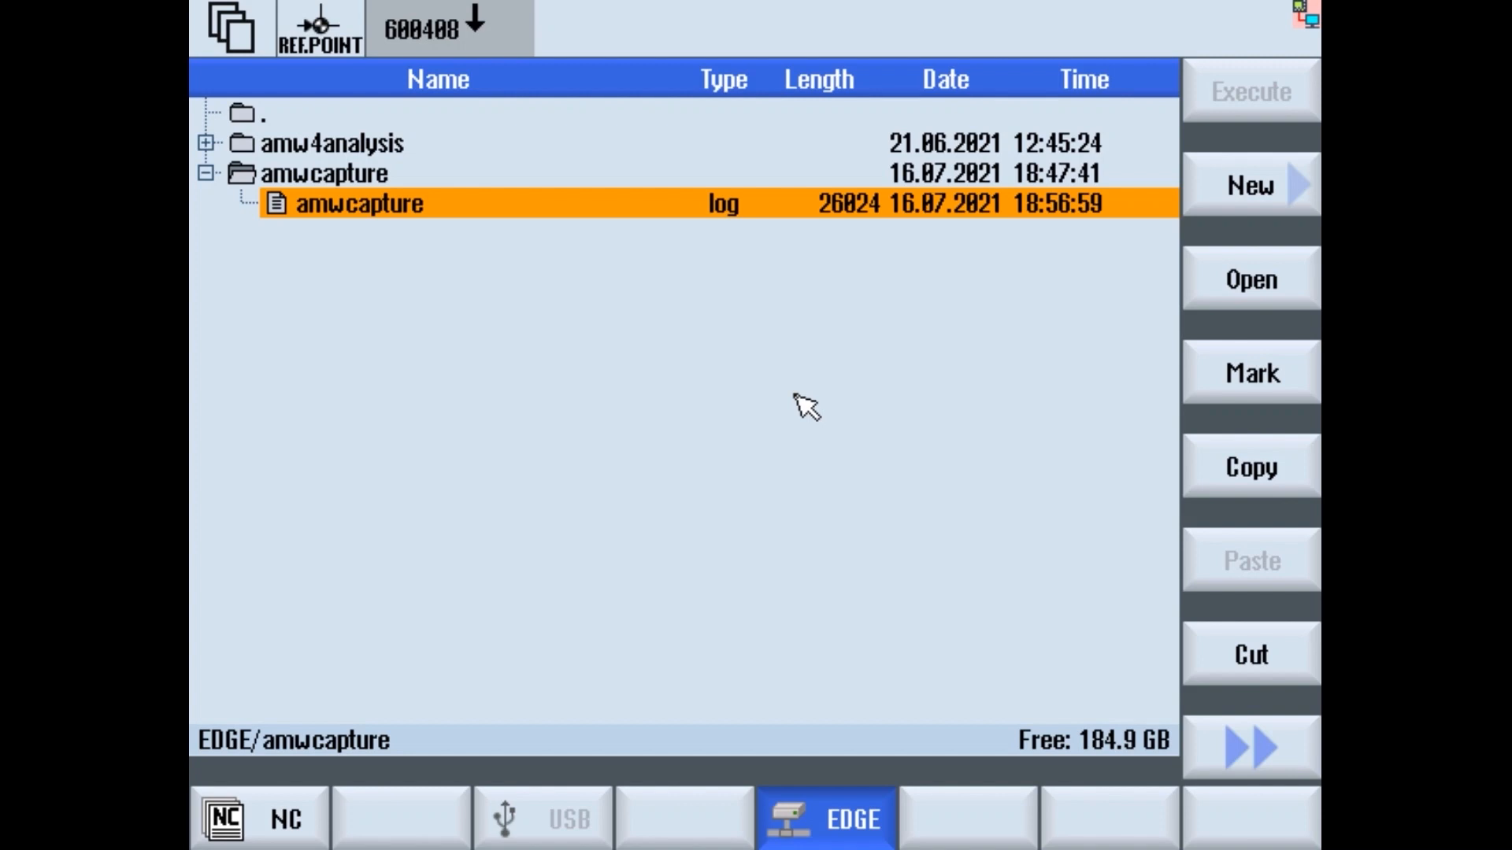
pyautogui.press('Up')
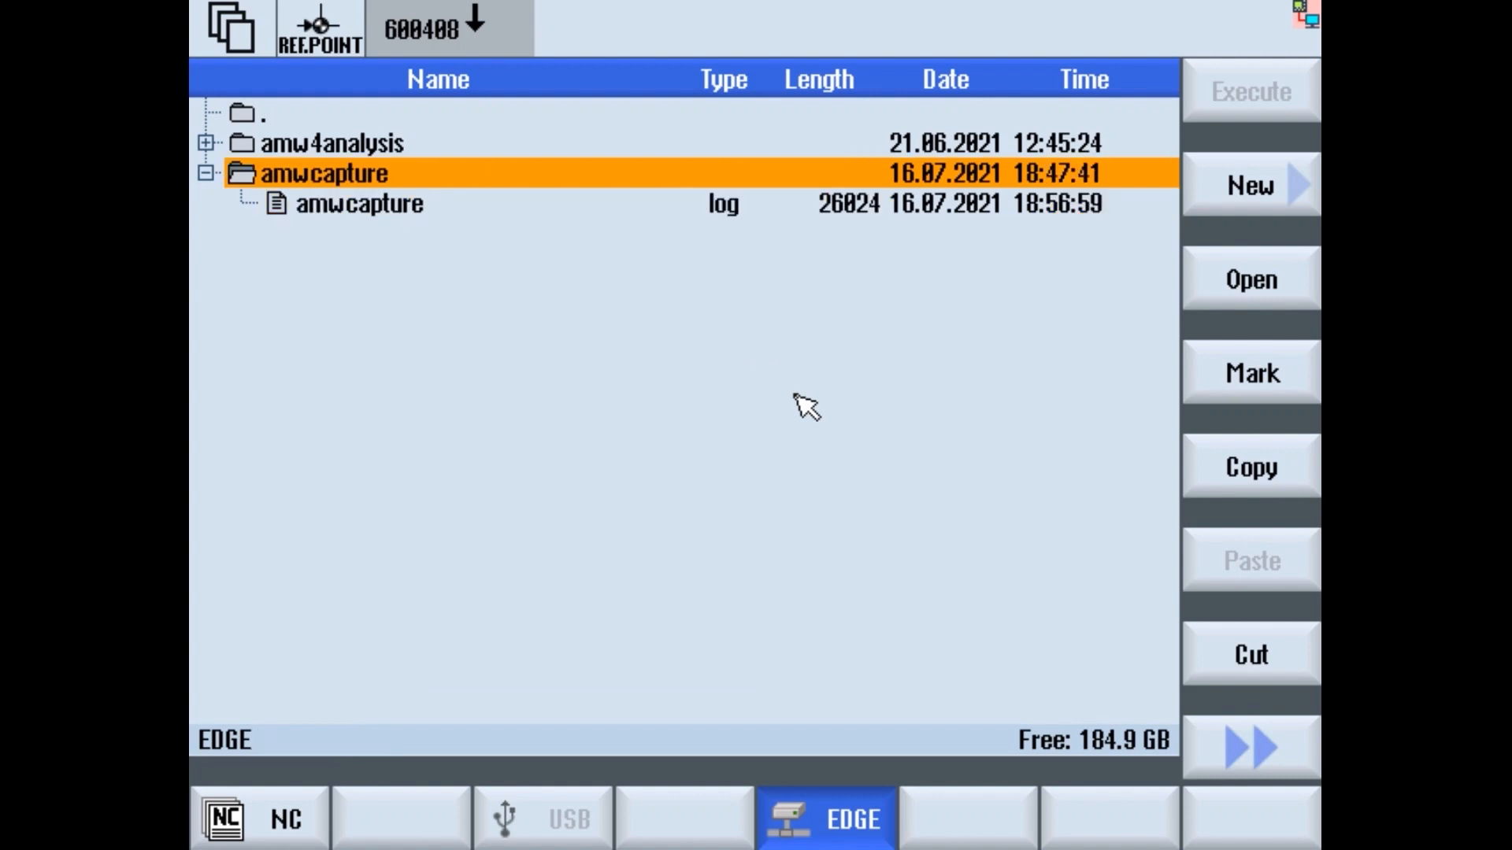
pyautogui.press('Left')
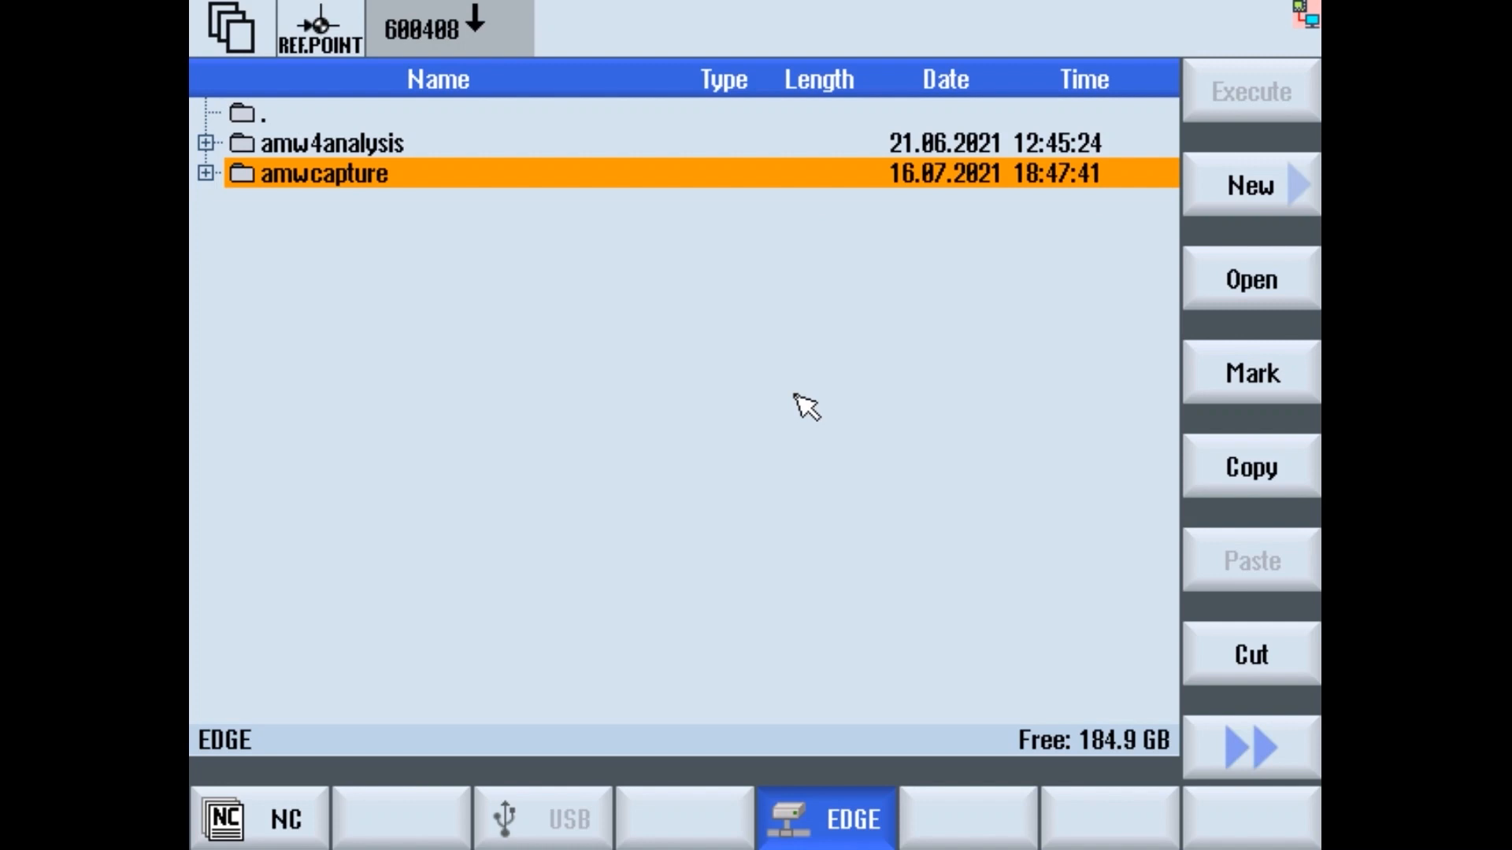
pyautogui.press('Right')
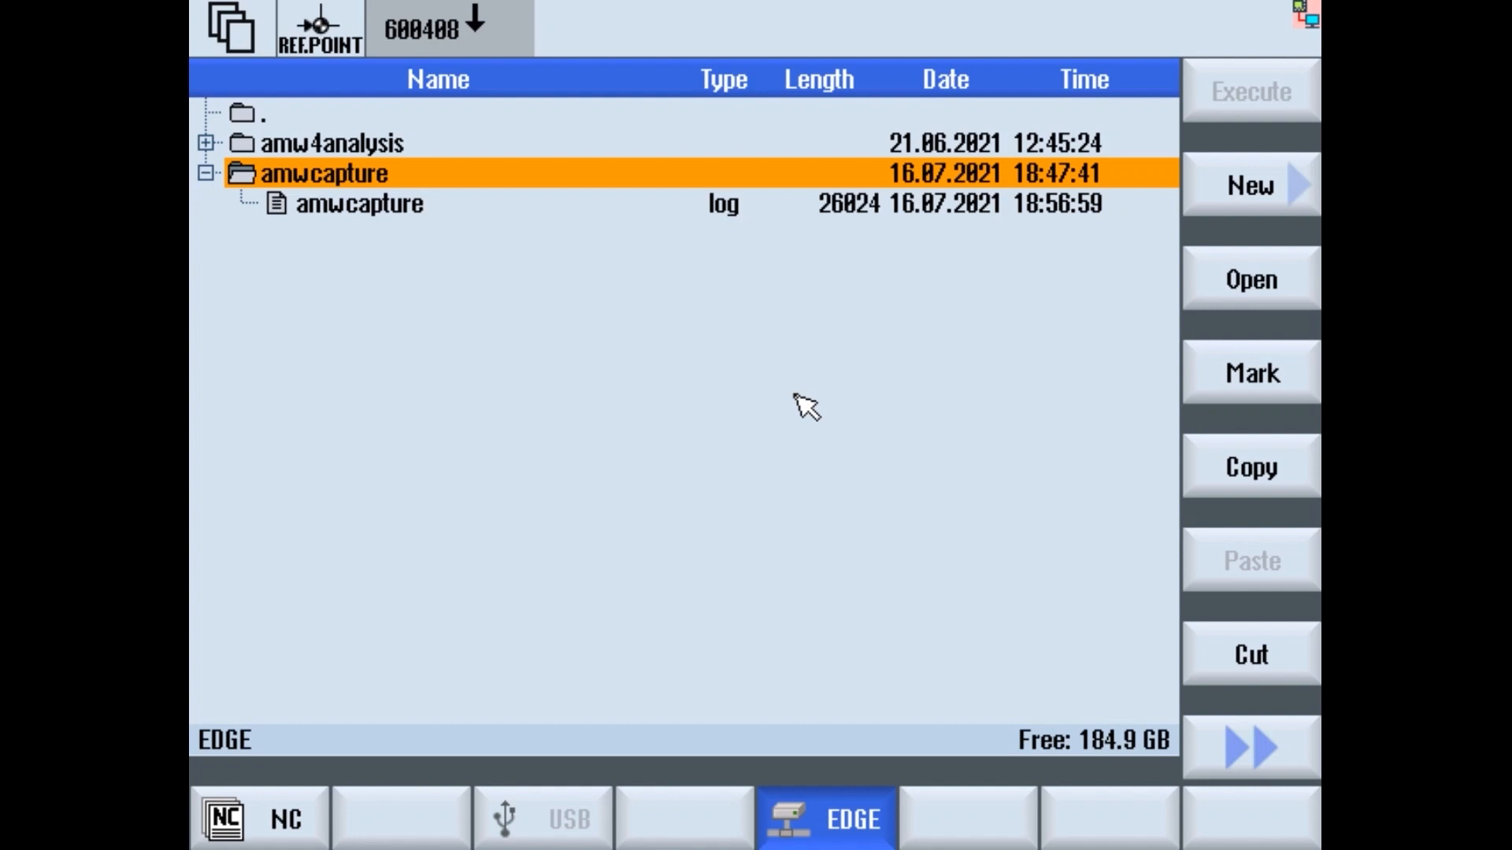
pyautogui.press('Left')
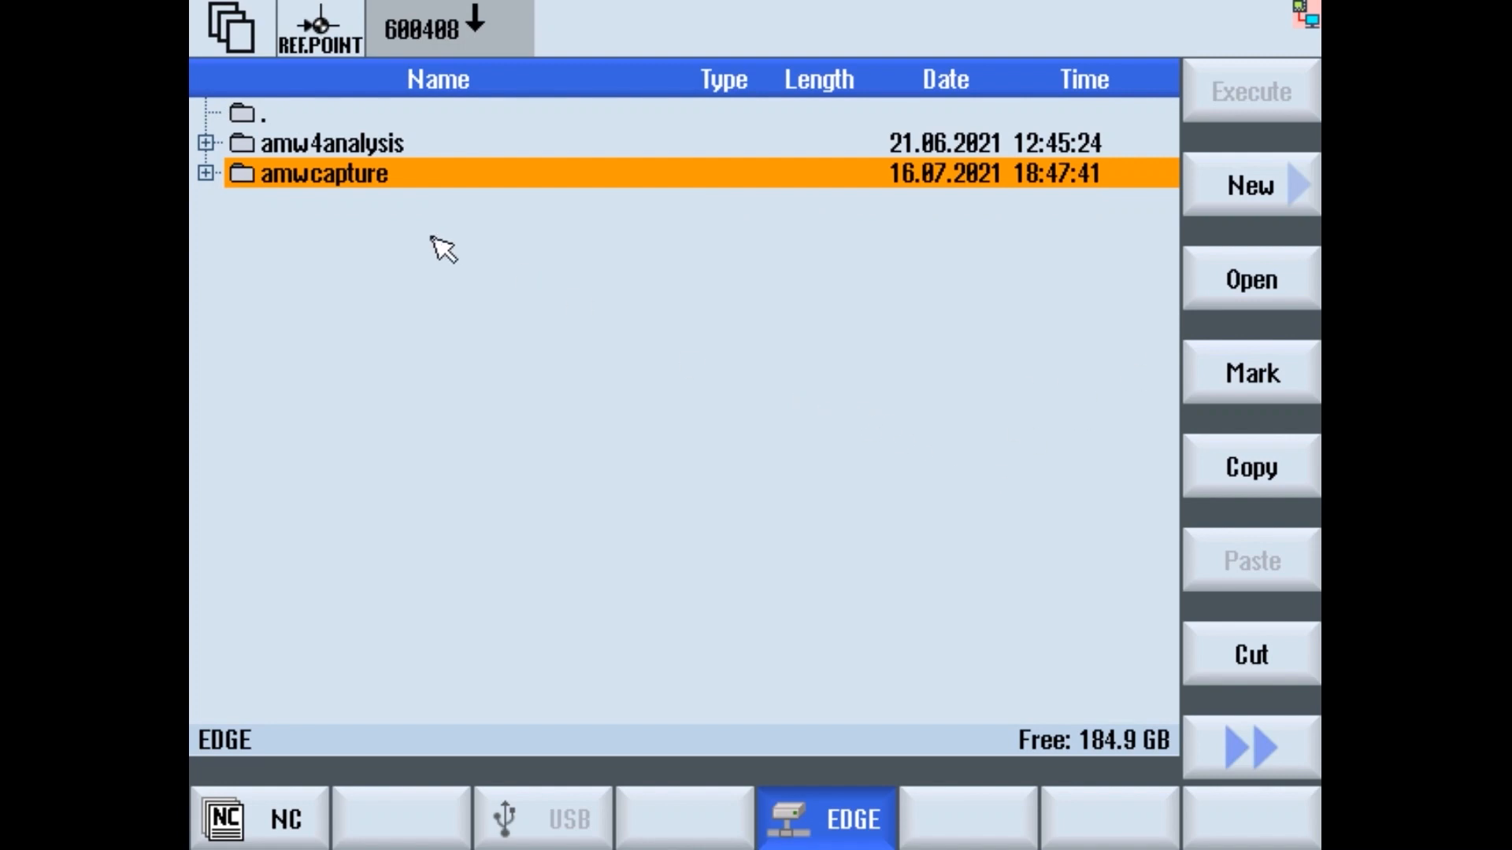
pyautogui.press('Right')
pyautogui.press('Left')
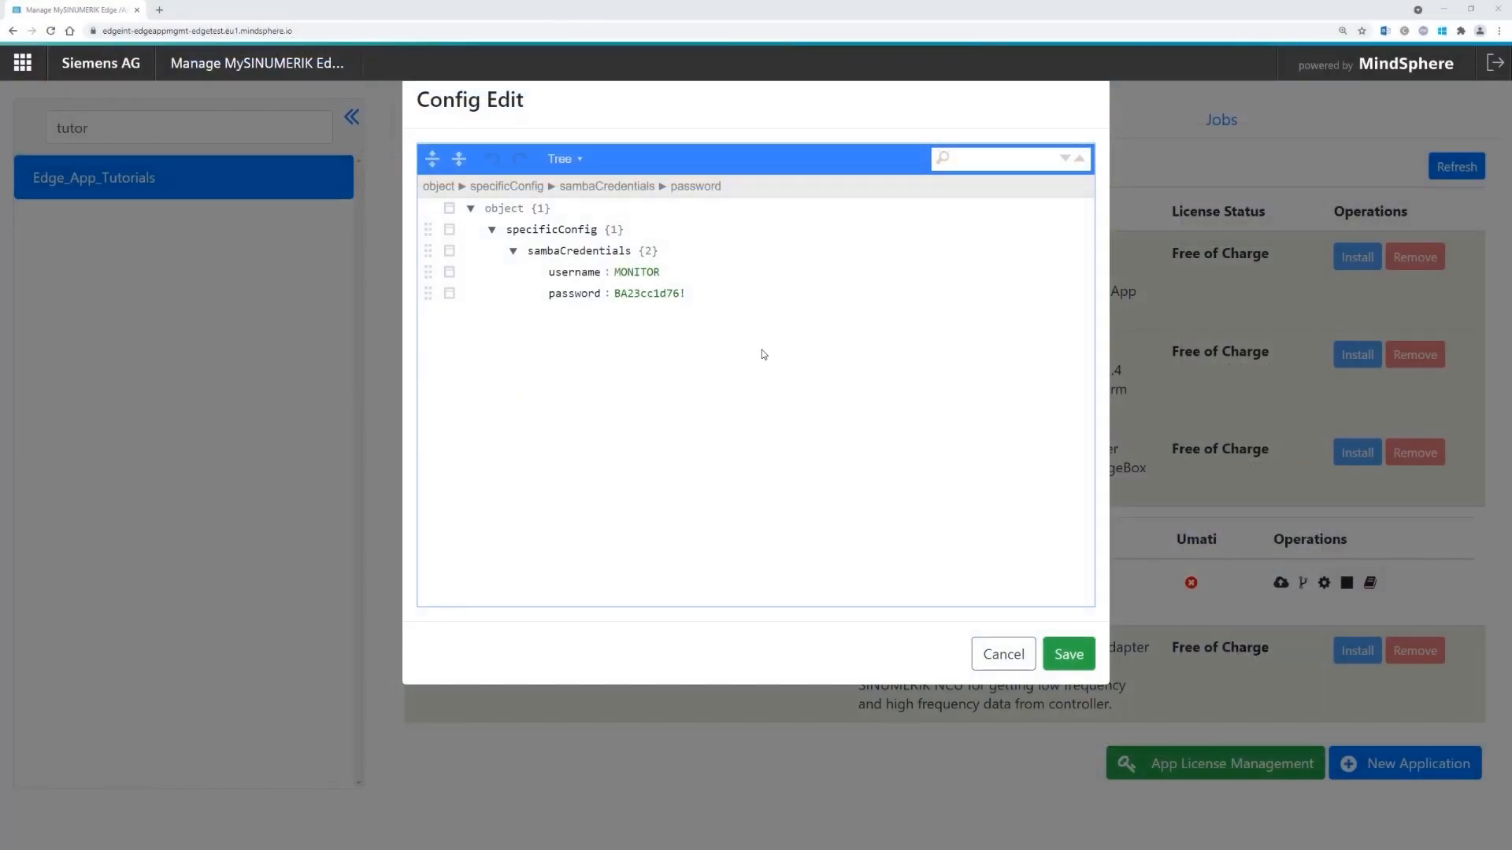
# - Cancel the Samba credentials editor and collapse the sambaserver entry in the app list
pyautogui.click(987, 665)
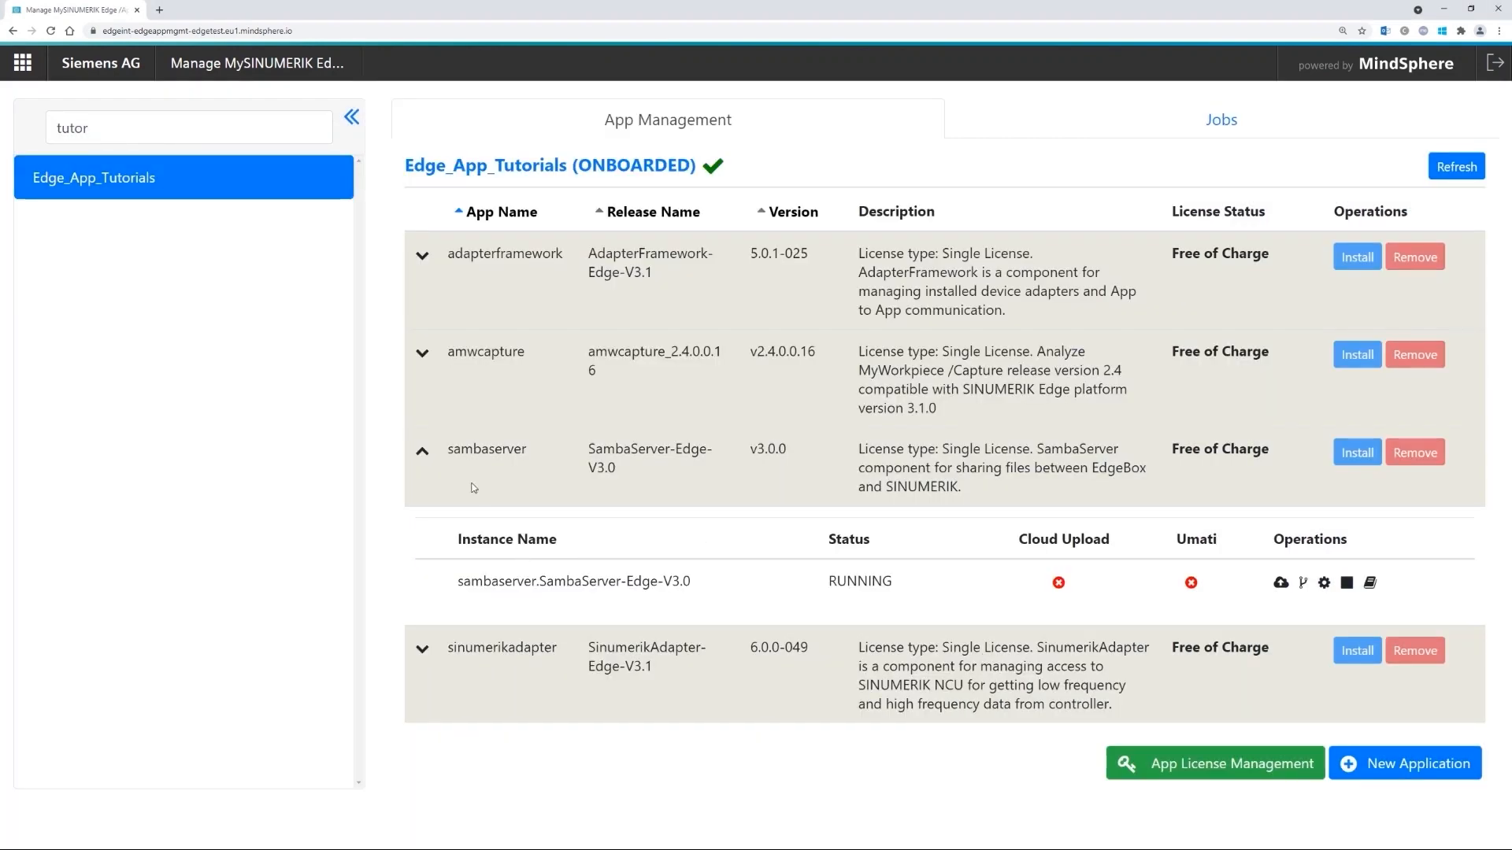
pyautogui.click(422, 451)
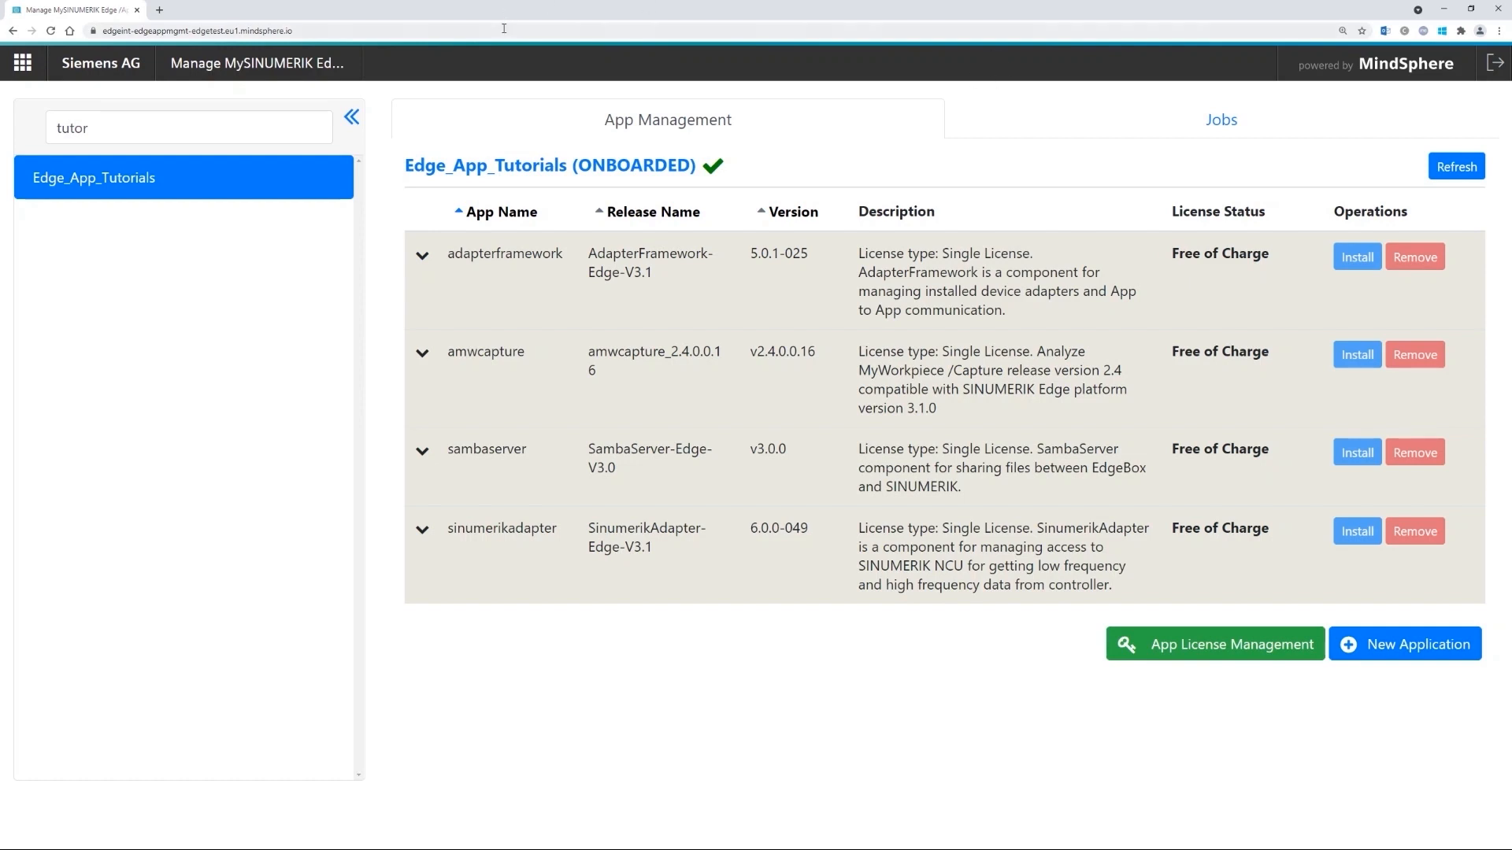
pyautogui.click(312, 30)
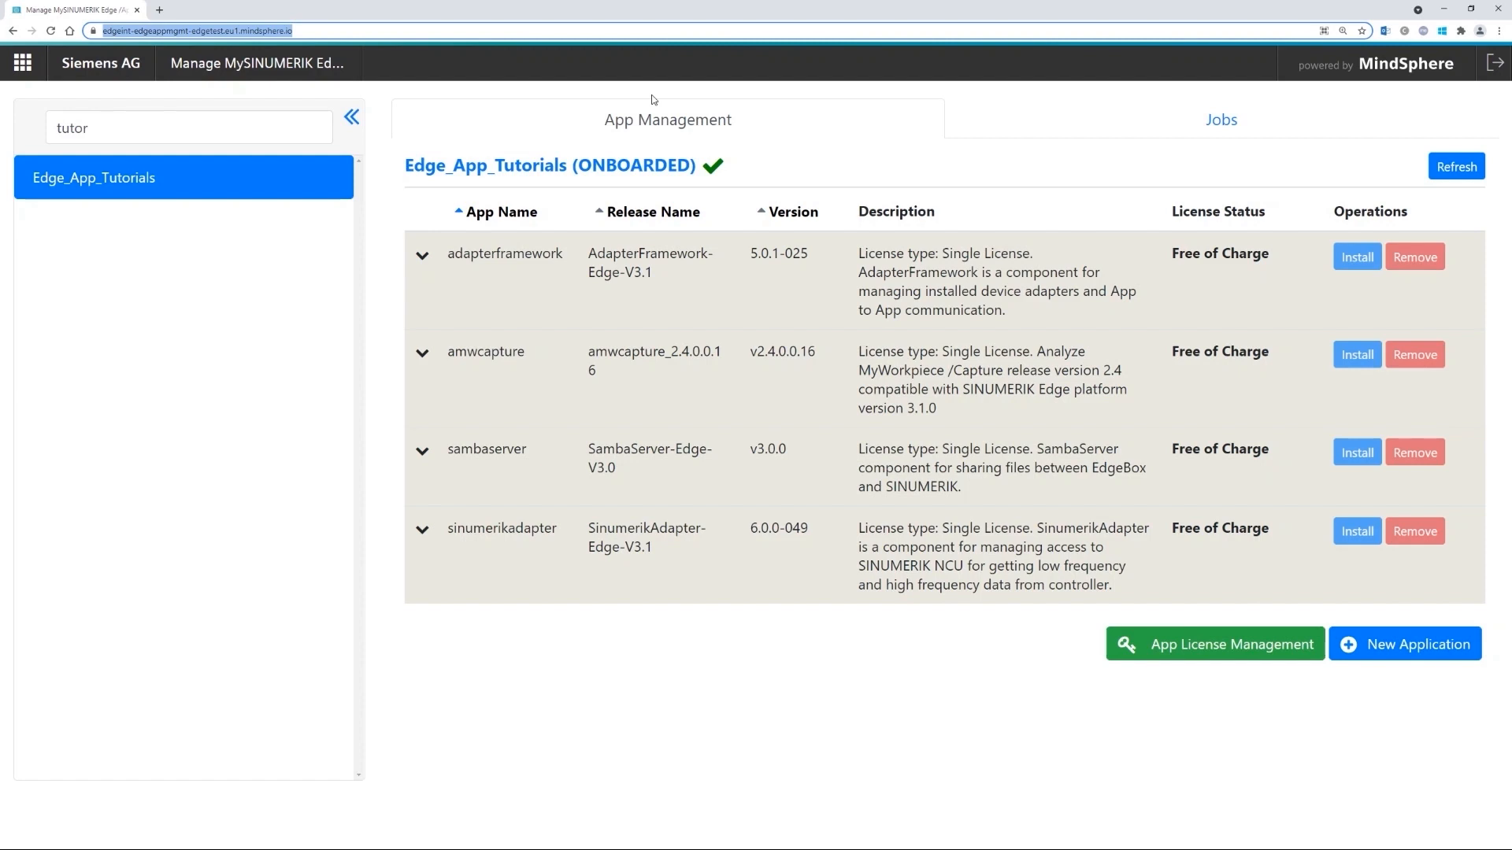
pyautogui.write('192.168.188.34:5443')
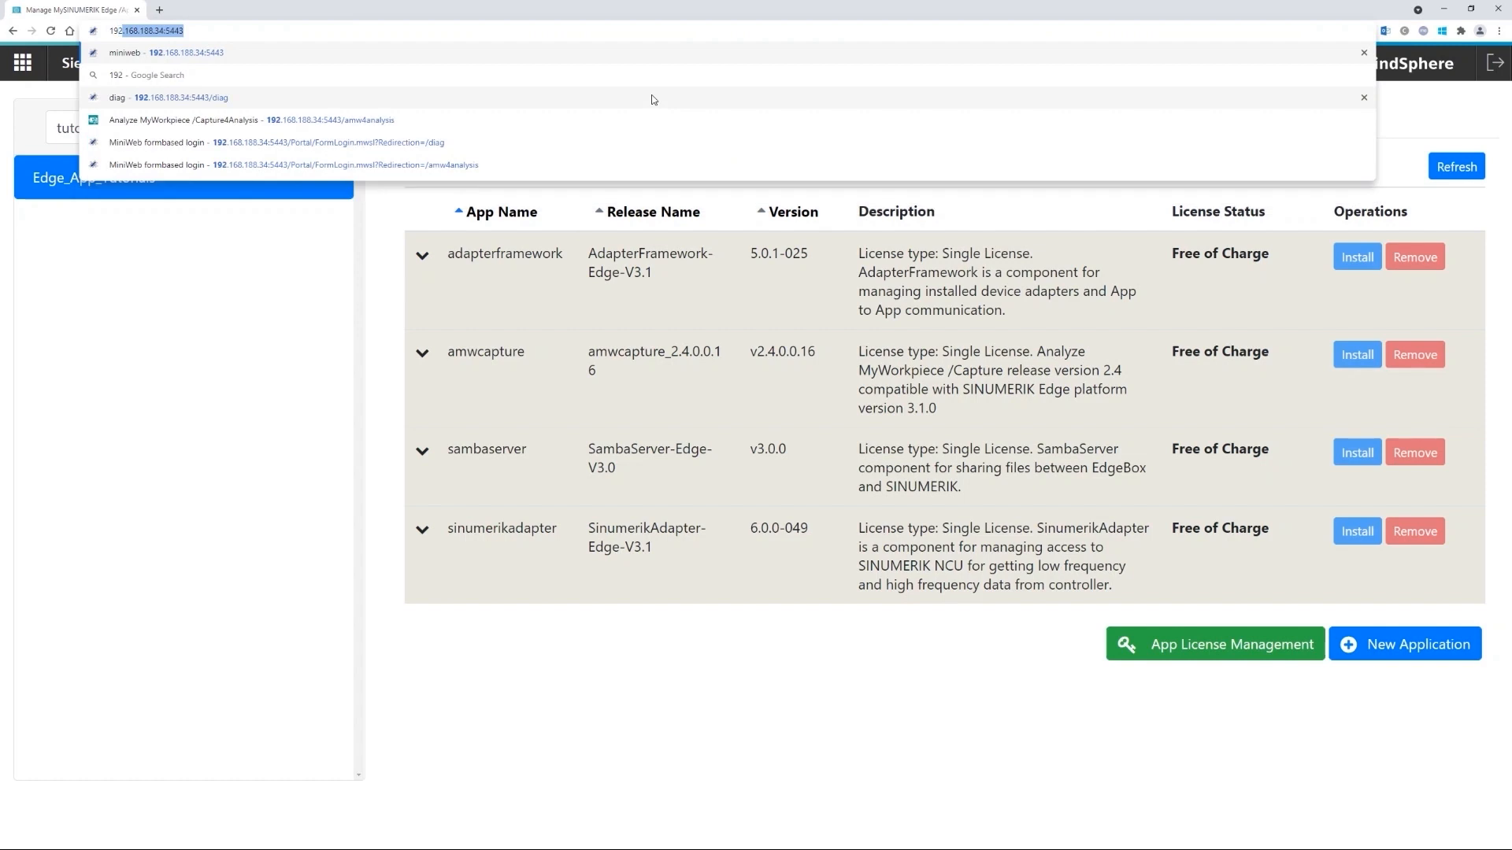
pyautogui.press('Right')
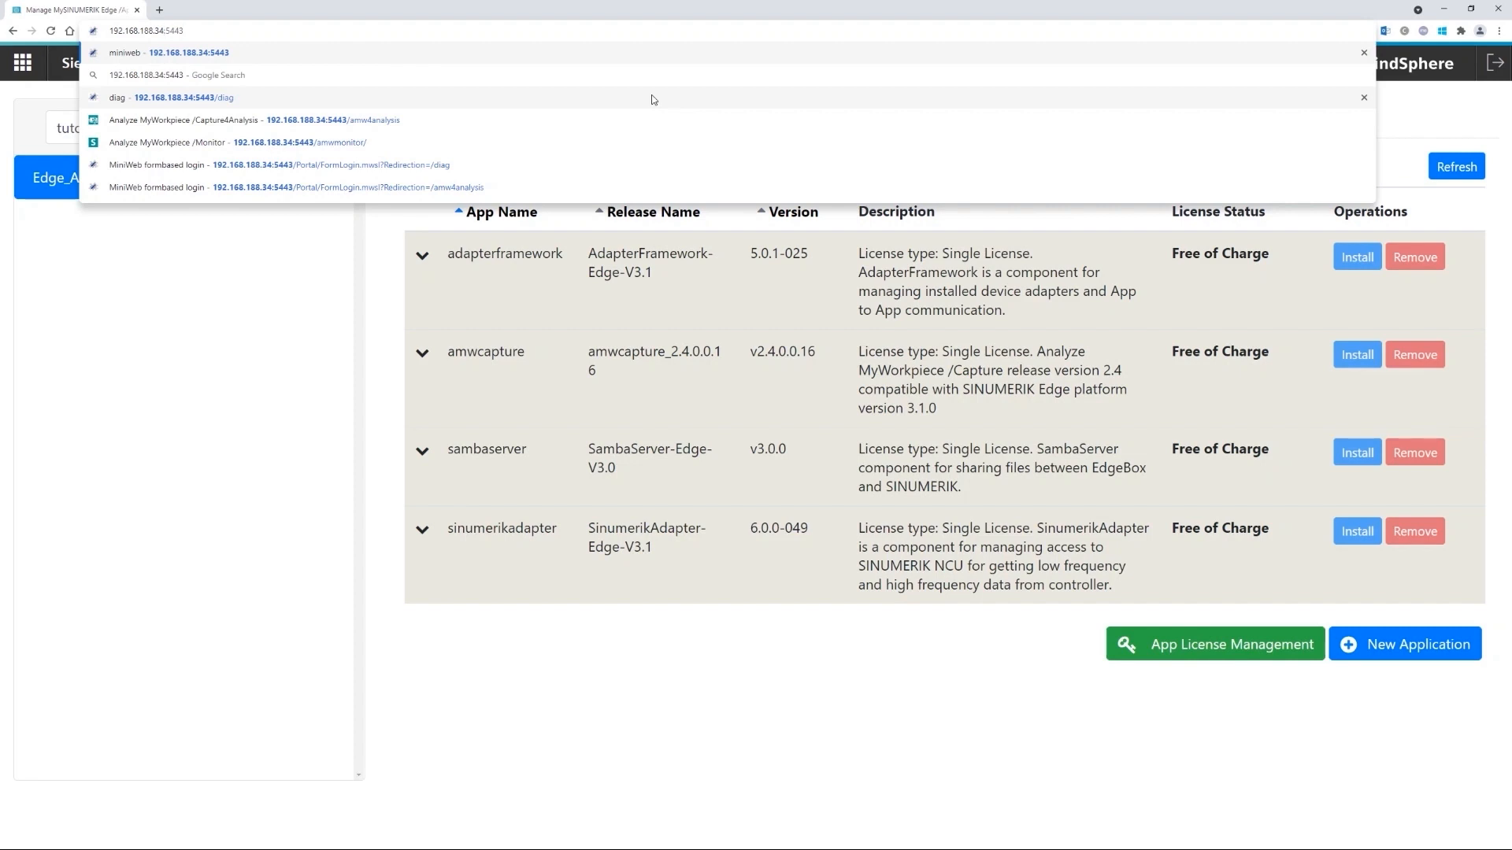
pyautogui.hotkey('shift', 'Left')
pyautogui.hotkey('shift', 'Left')
pyautogui.hotkey('shift', 'Left')
pyautogui.hotkey('shift', 'Left')
pyautogui.press('Home')
pyautogui.write('http')
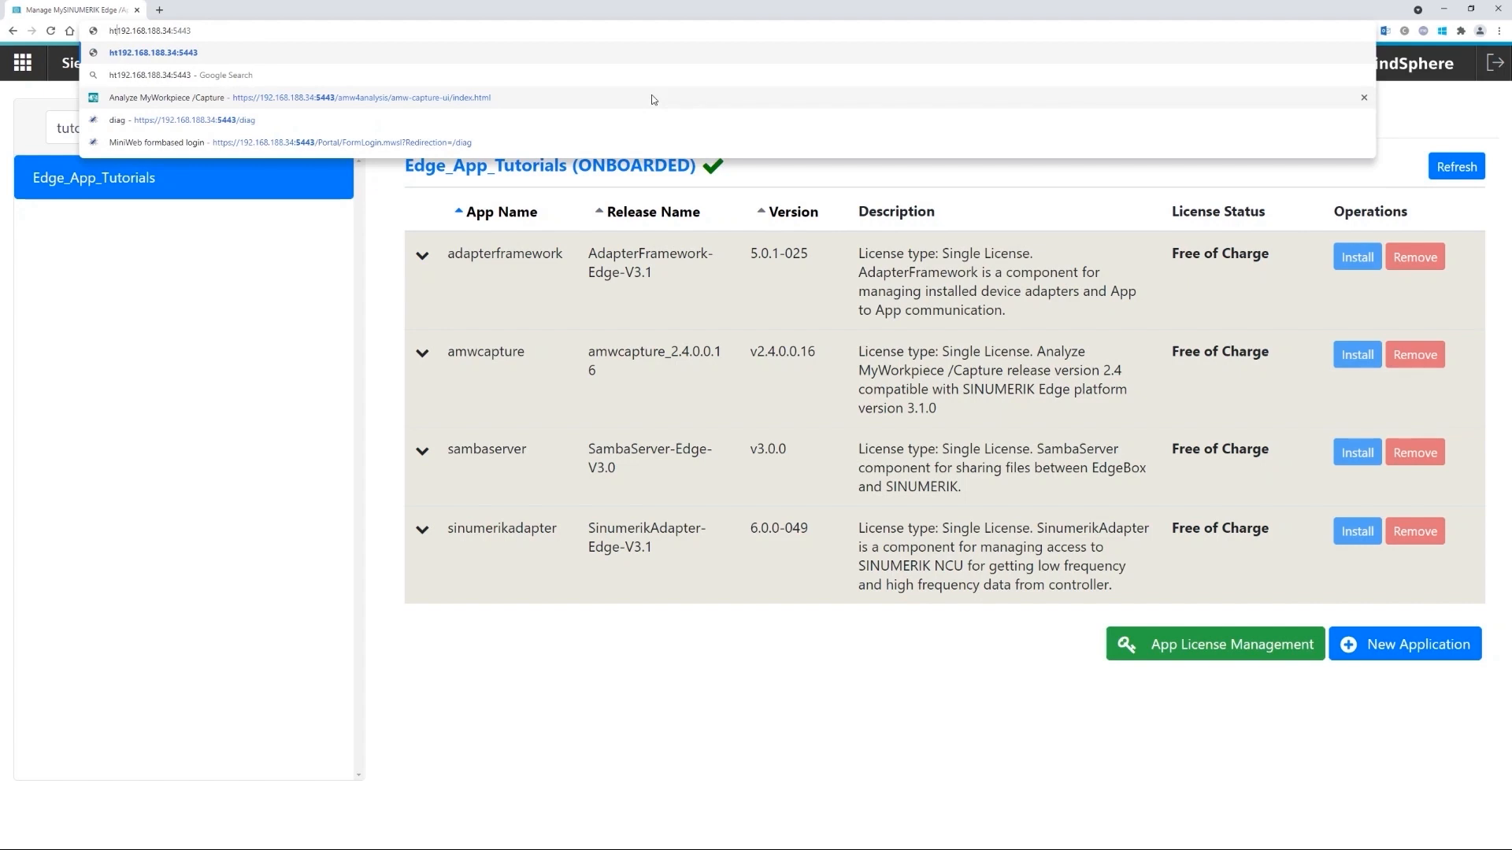
pyautogui.write('s://')
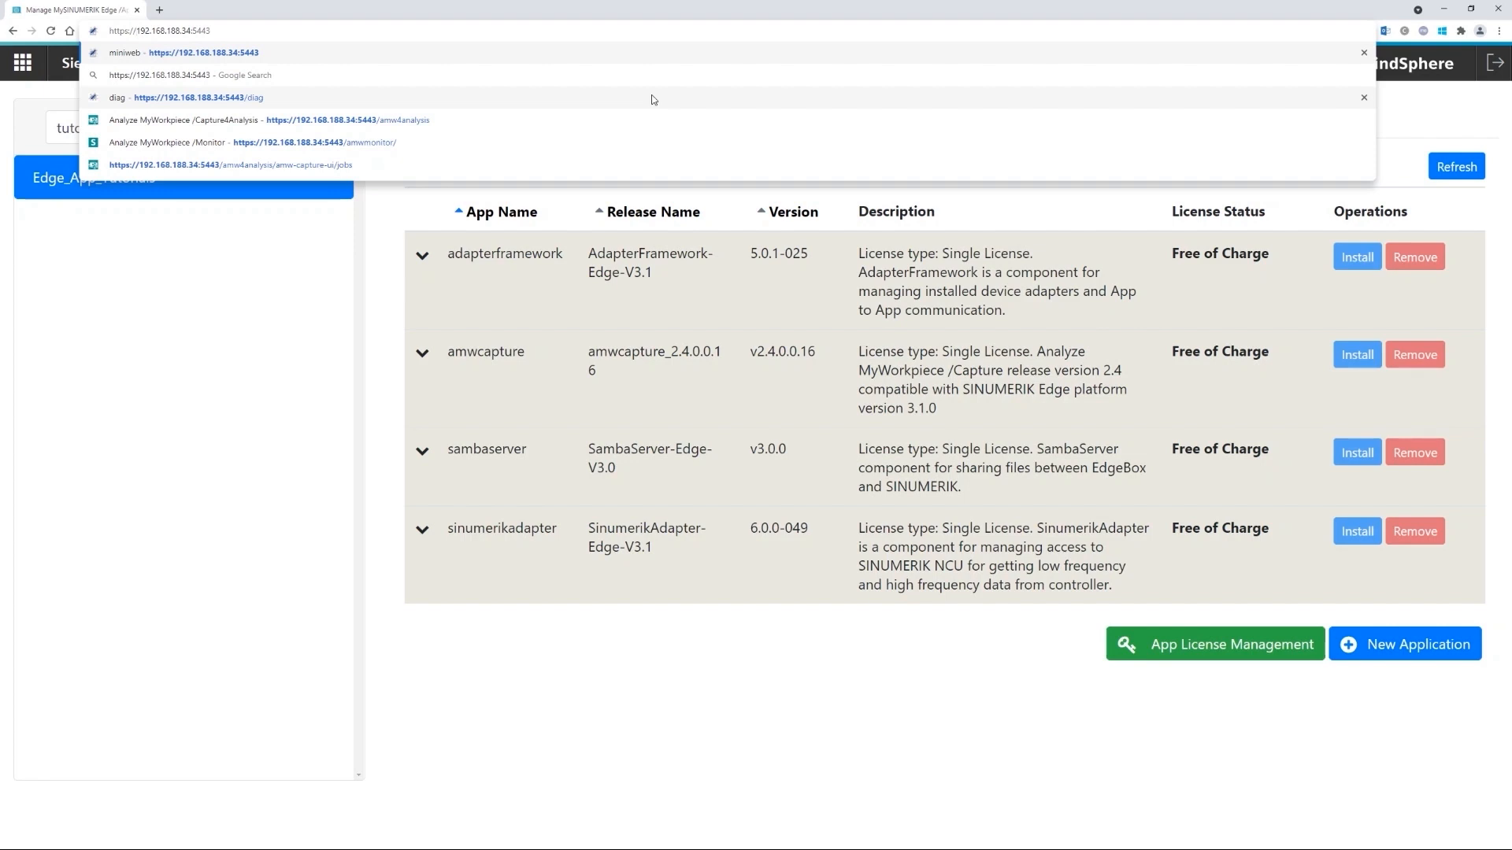
pyautogui.press('Return')
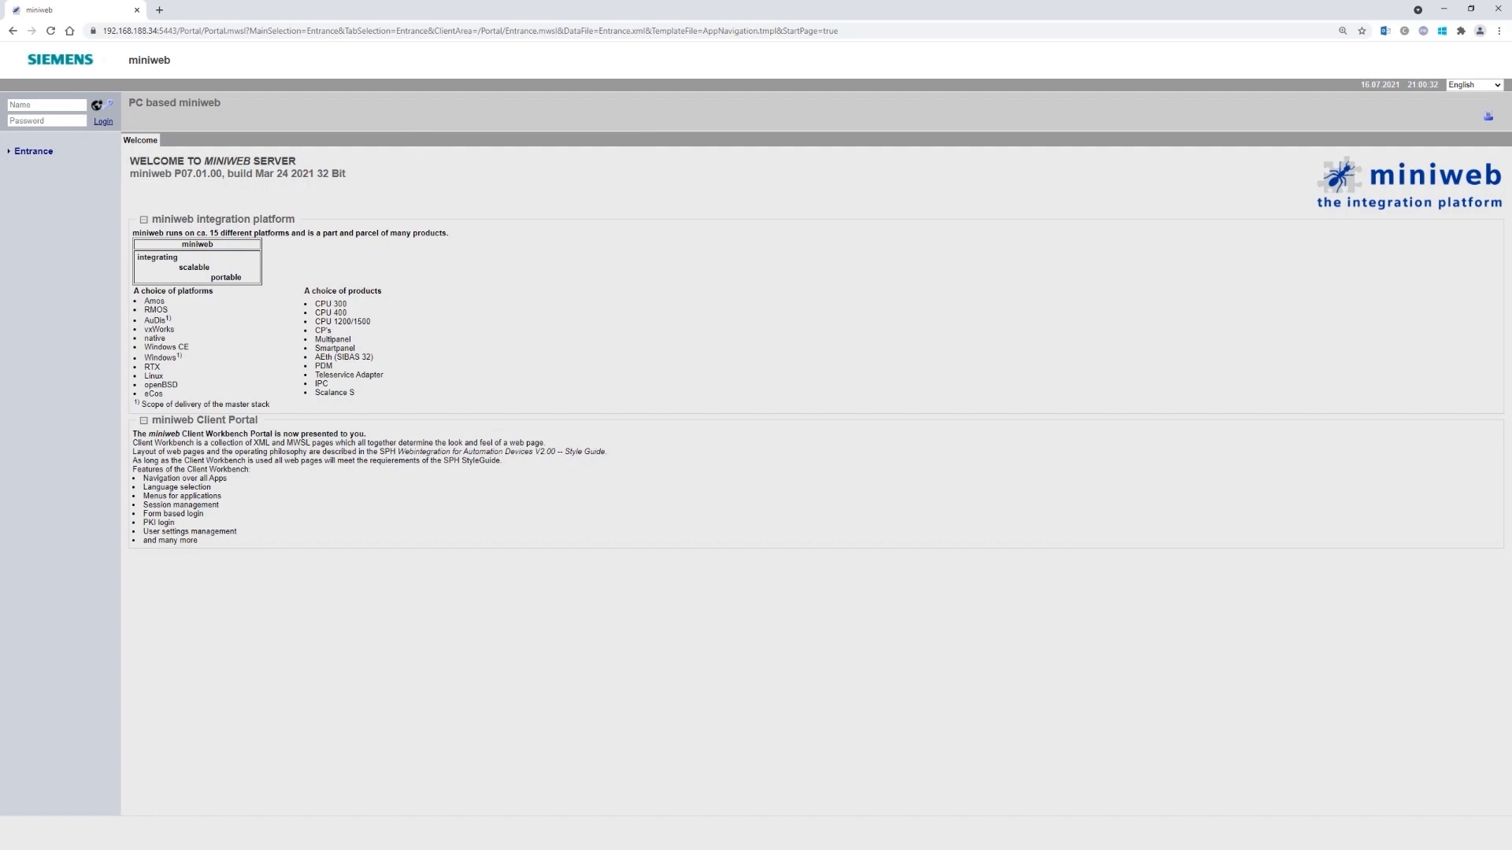
# - Log in to miniweb as Administrator with the account password and open Security's User manager
pyautogui.click(47, 105)
pyautogui.write('Administrator')
pyautogui.click(54, 117)
pyautogui.write('••••••••••')
pyautogui.click(103, 122)
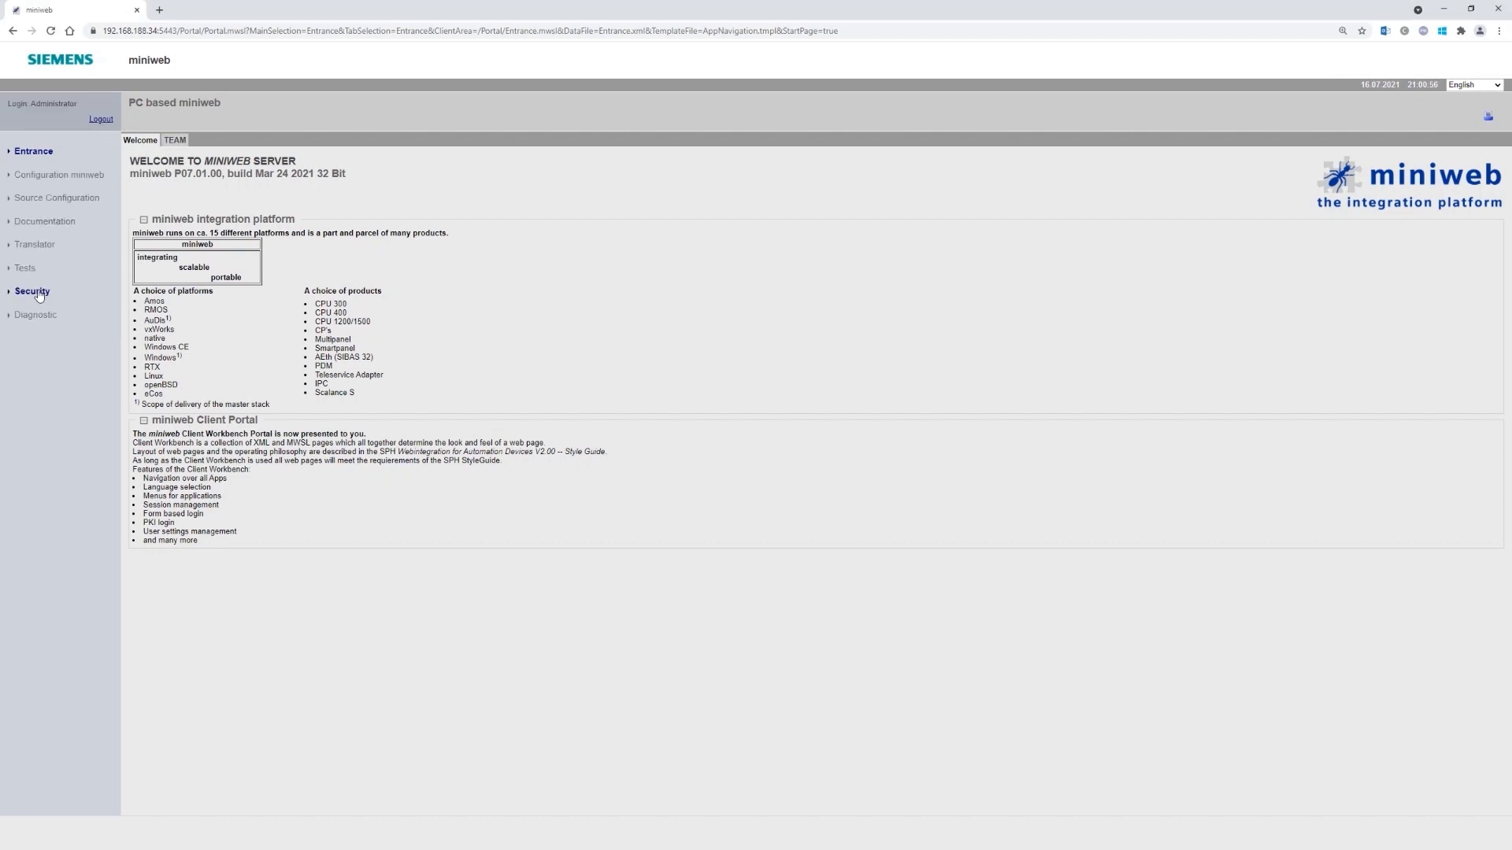
pyautogui.click(40, 295)
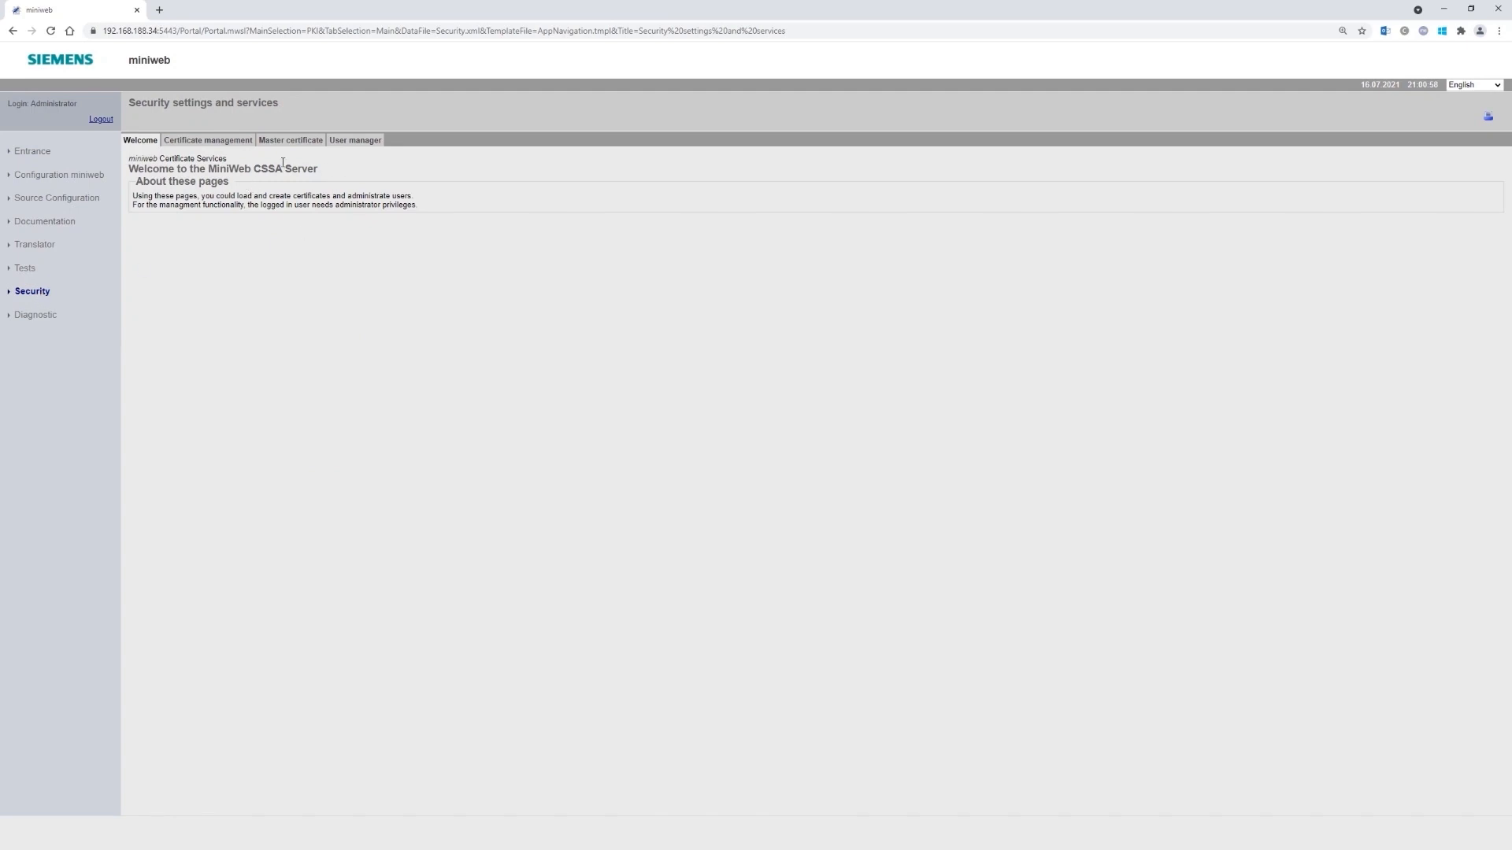
pyautogui.click(344, 142)
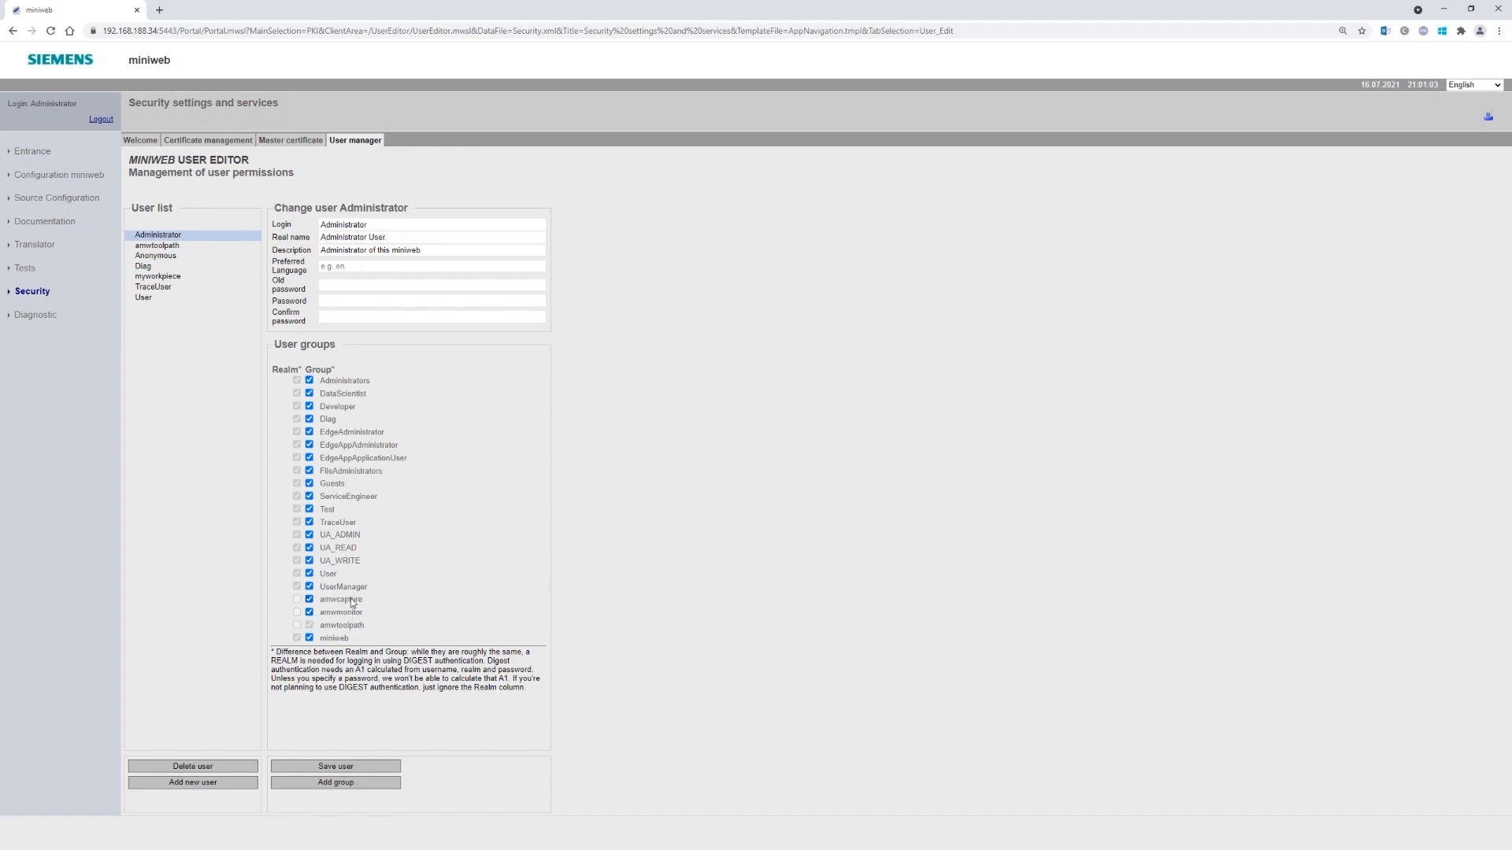
# - Add a user group named amwcapture
pyautogui.click(352, 784)
pyautogui.write('amwcapture')
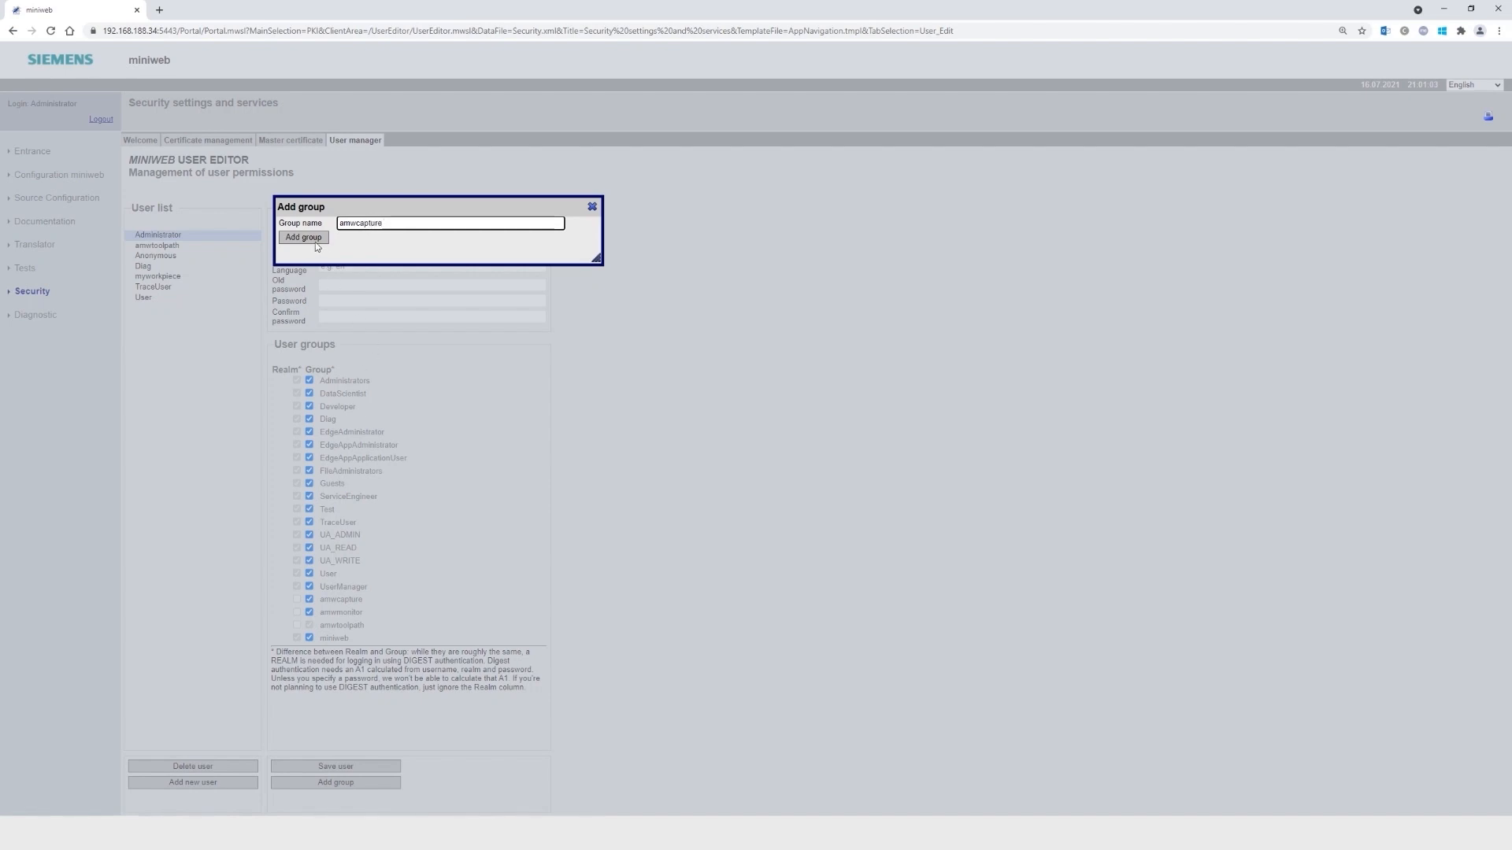
pyautogui.click(592, 206)
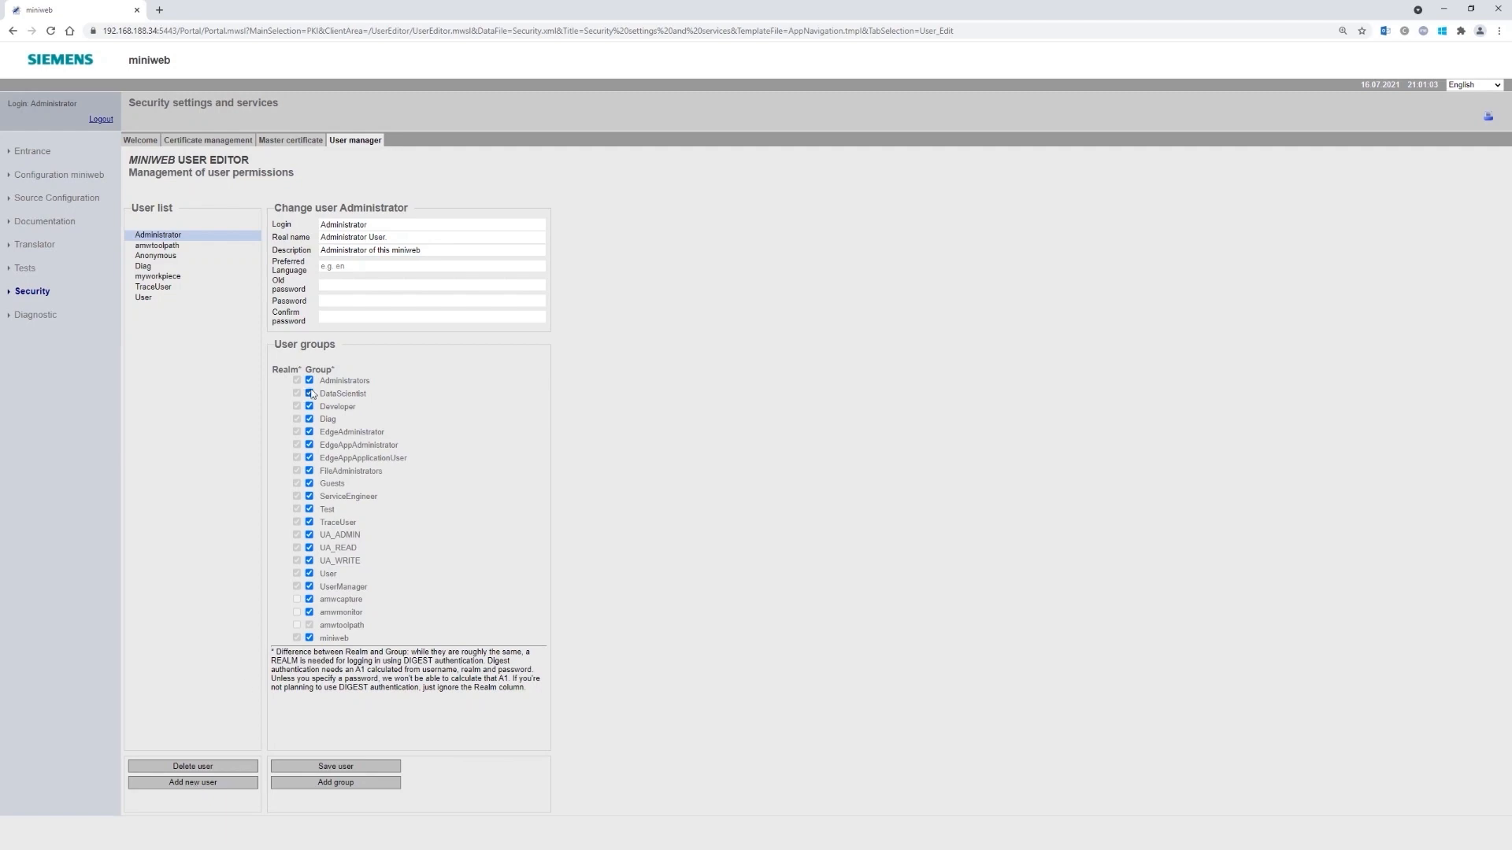
# - Create a new user with login myworkpiece and a password
pyautogui.click(231, 783)
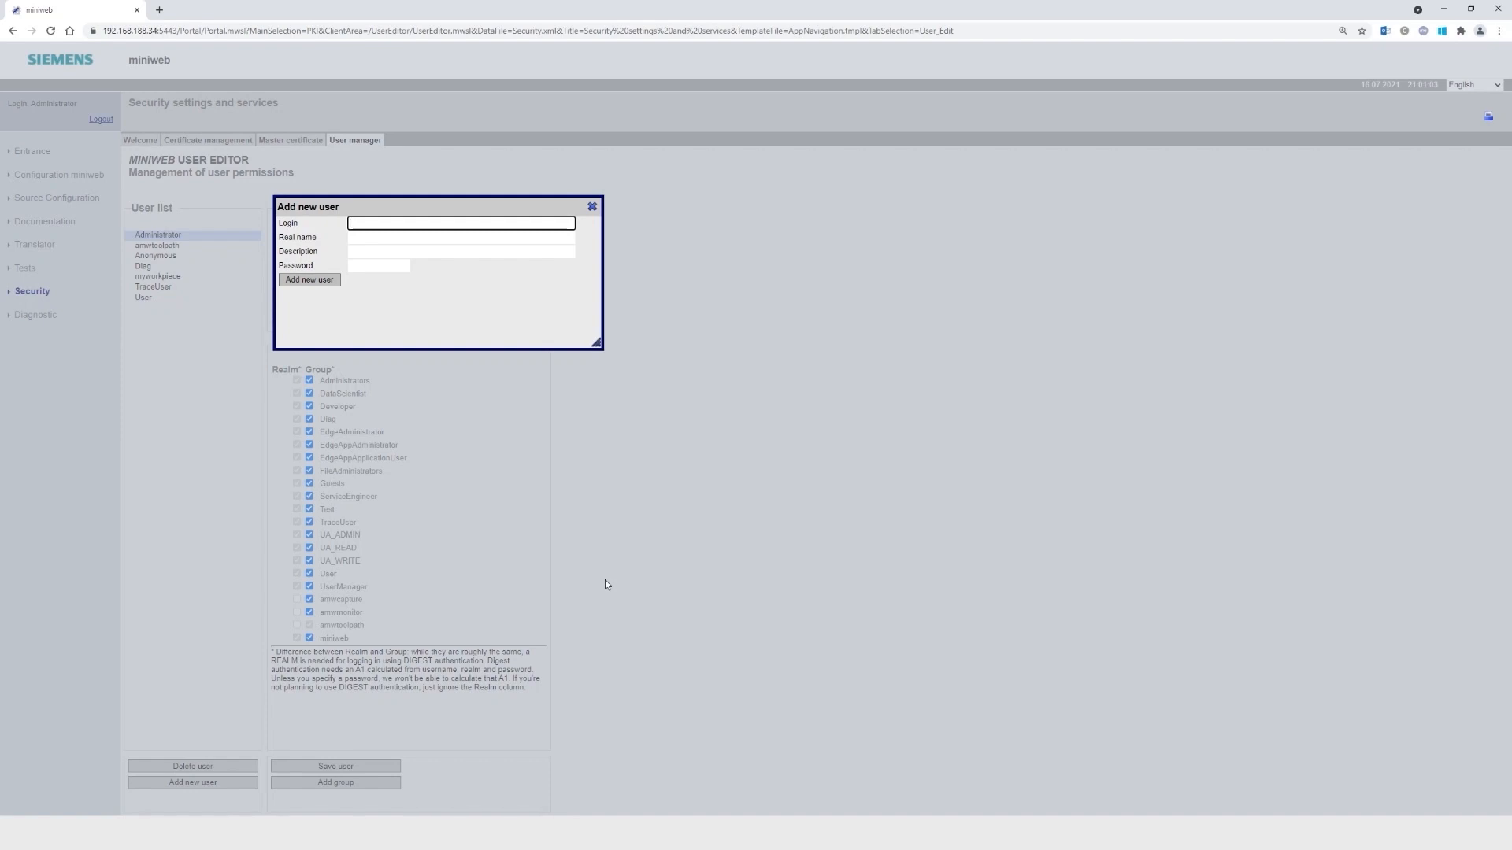
pyautogui.write('myworkpiece')
pyautogui.press('Tab')
pyautogui.press('Tab')
pyautogui.press('Tab')
pyautogui.write('****')
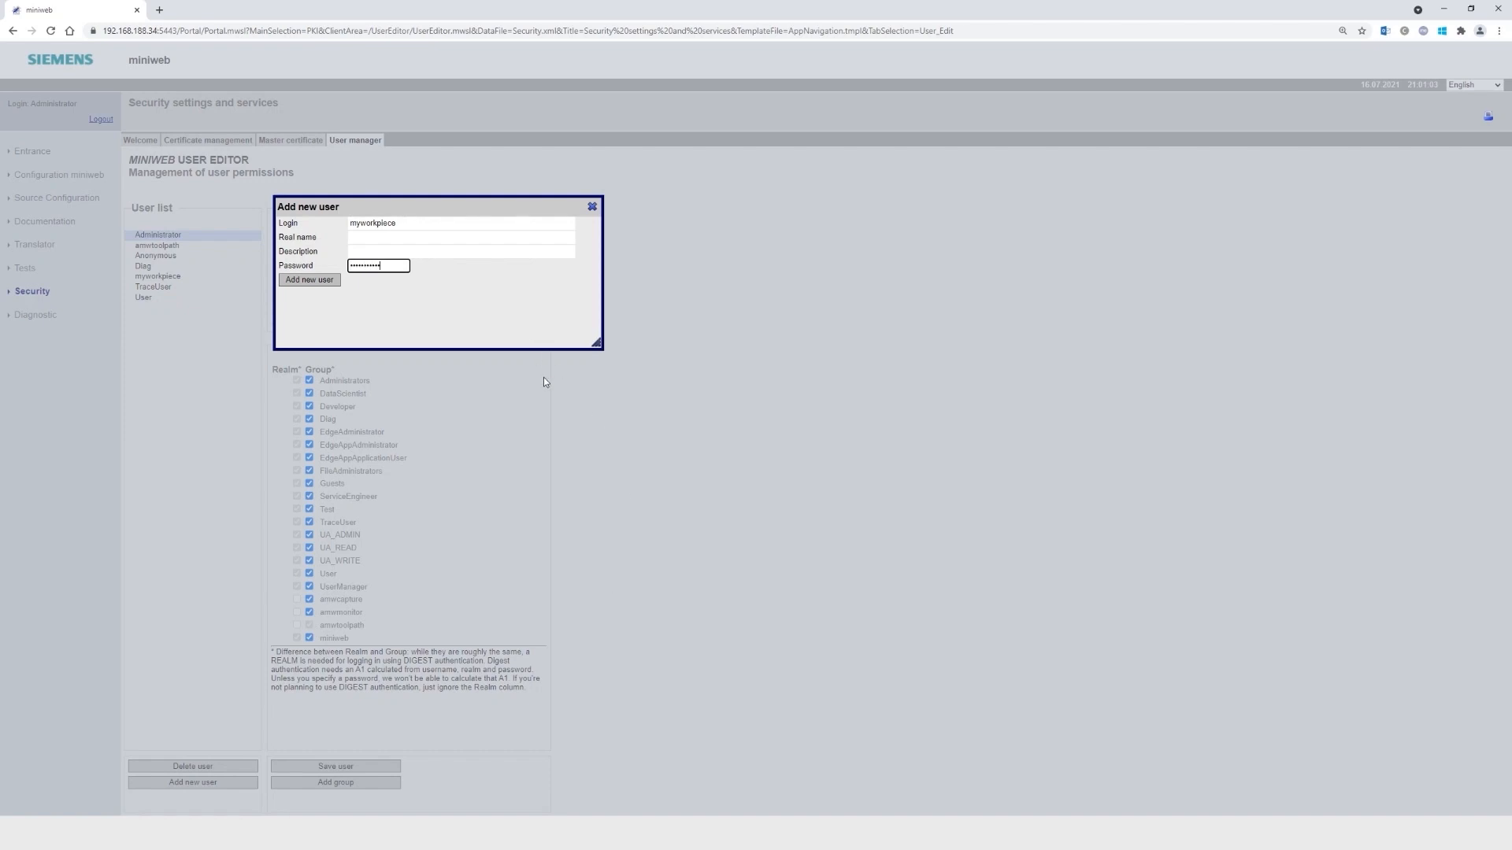
pyautogui.click(321, 282)
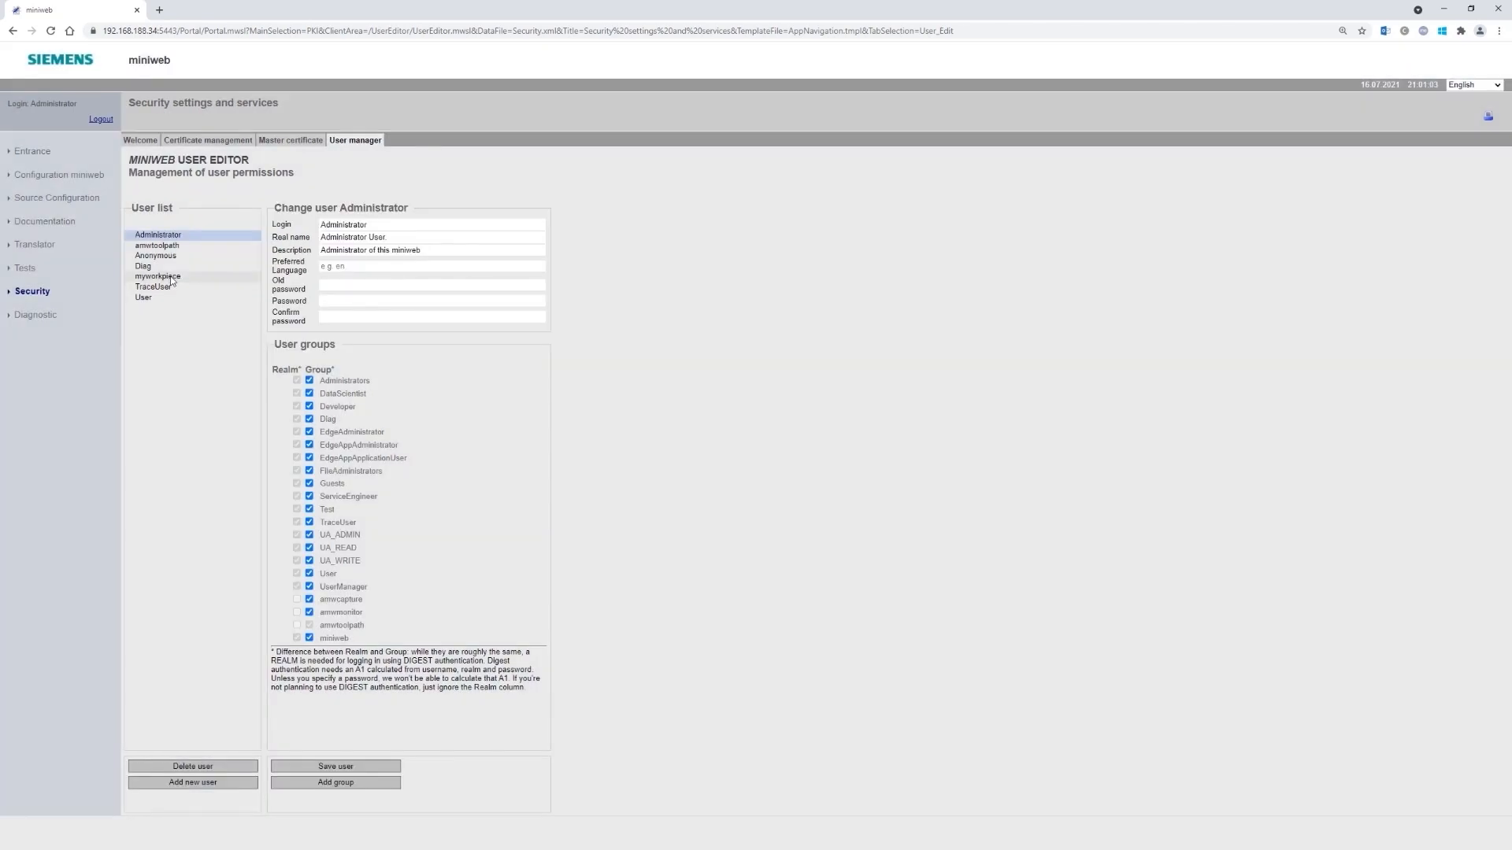
# - Add myworkpiece to the amwcapture group, save the user, and log out of miniweb
pyautogui.click(171, 276)
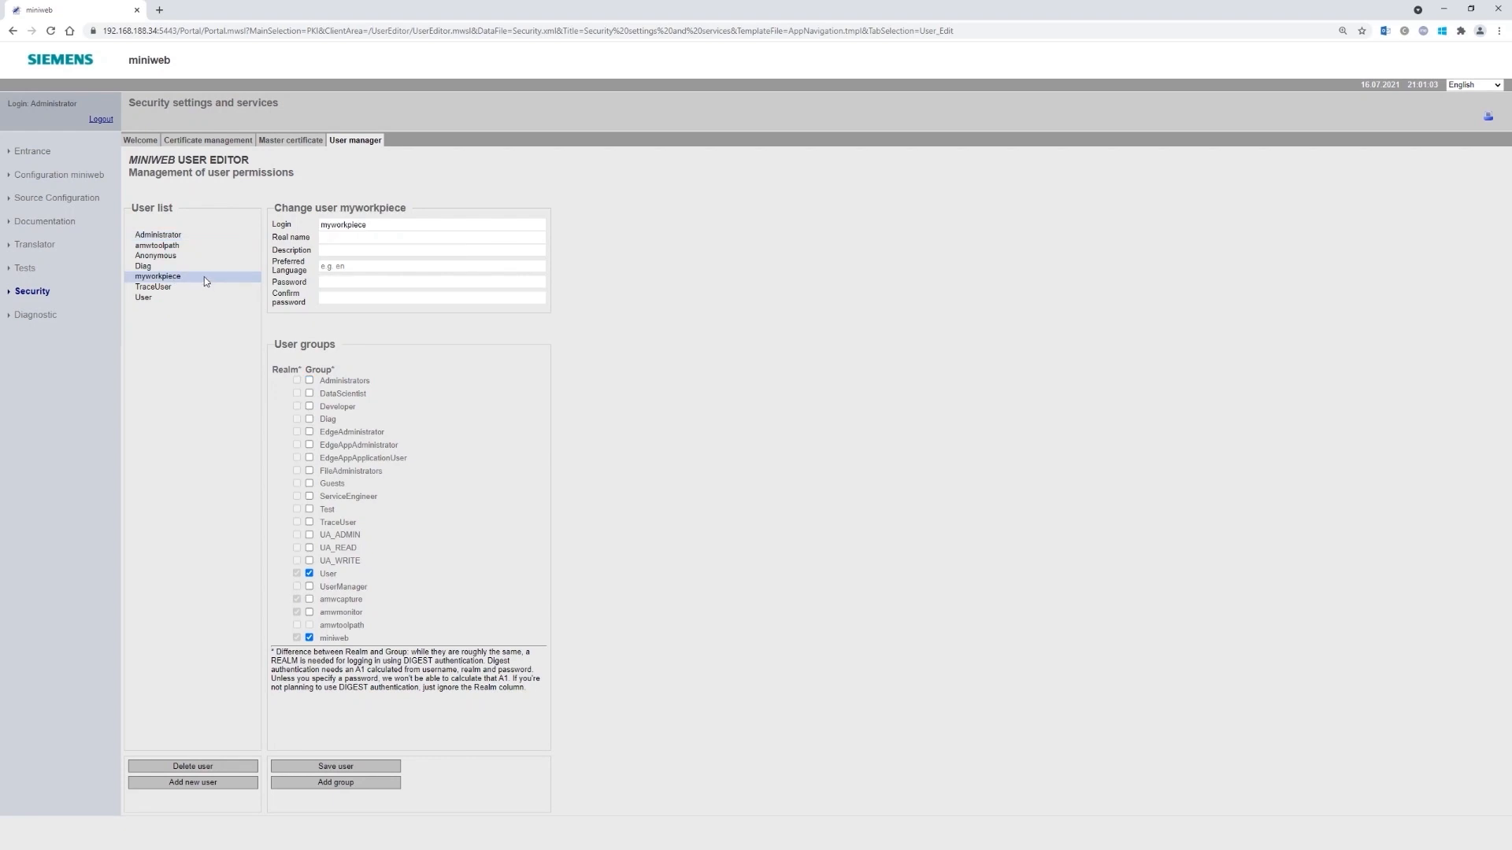
pyautogui.click(310, 601)
pyautogui.click(335, 766)
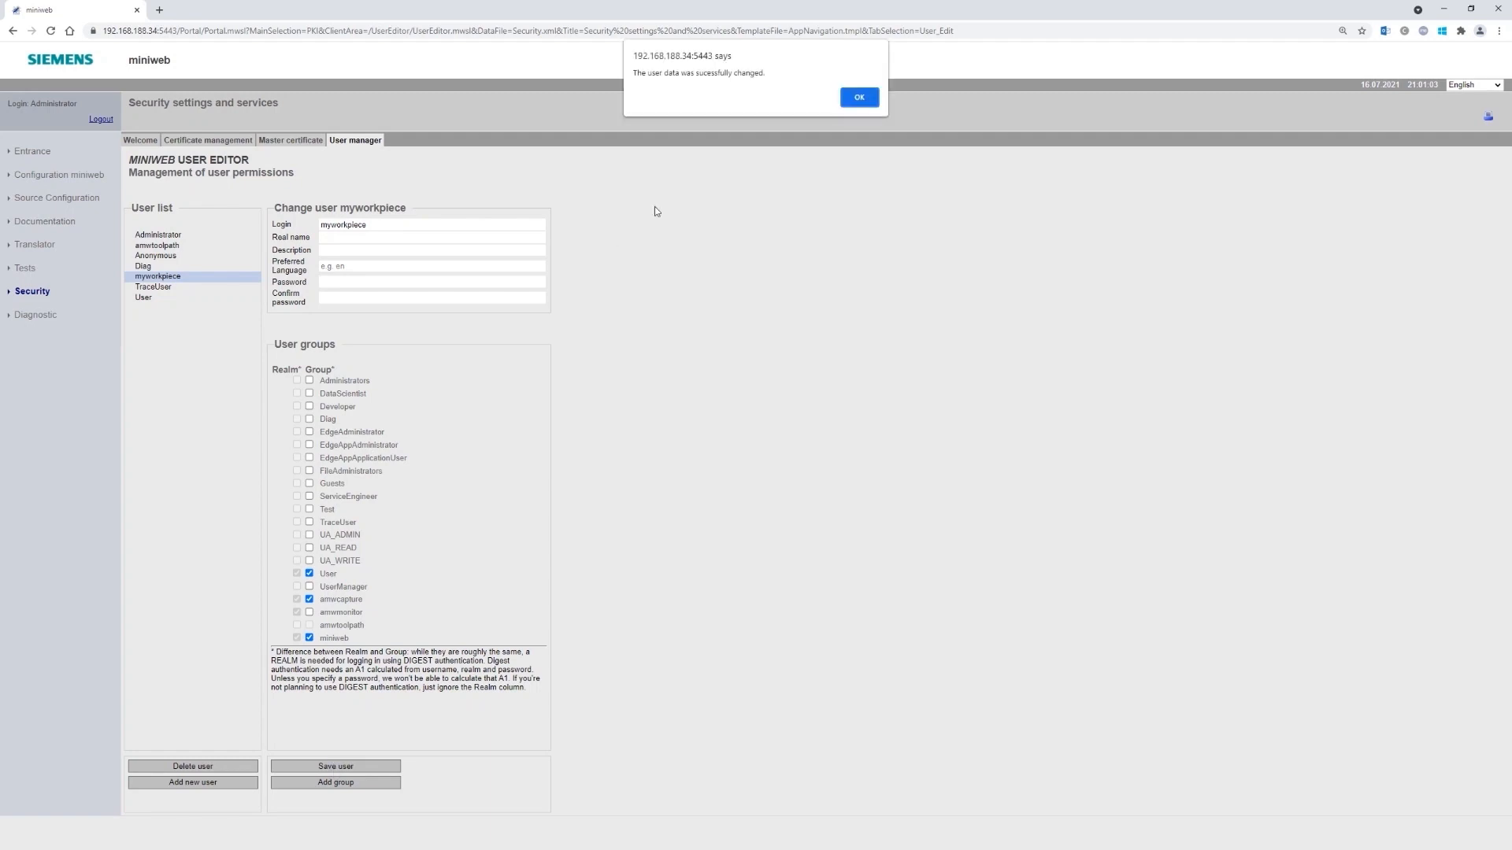
pyautogui.click(868, 104)
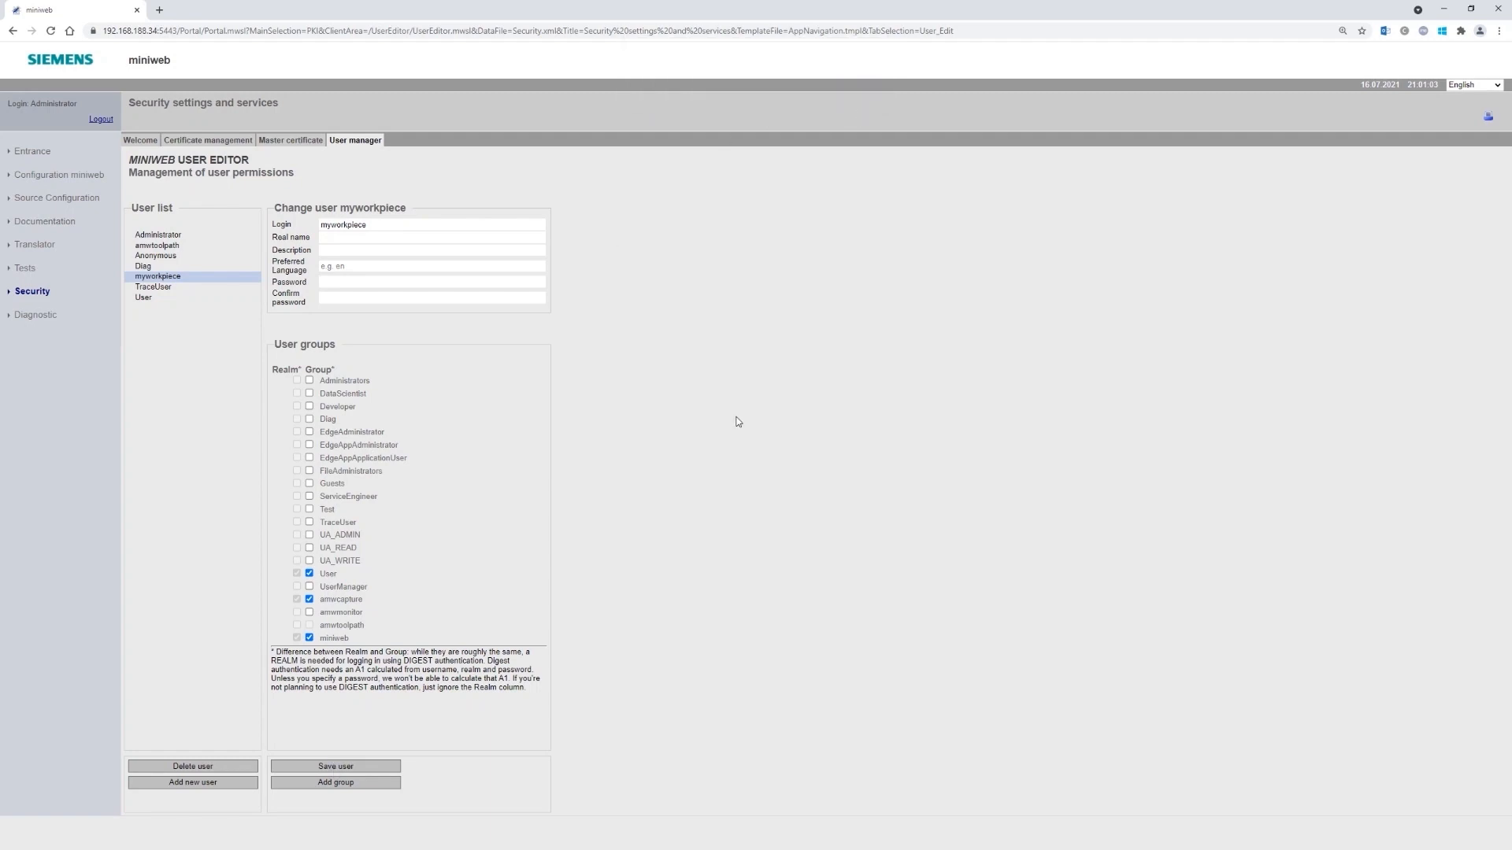
pyautogui.click(101, 120)
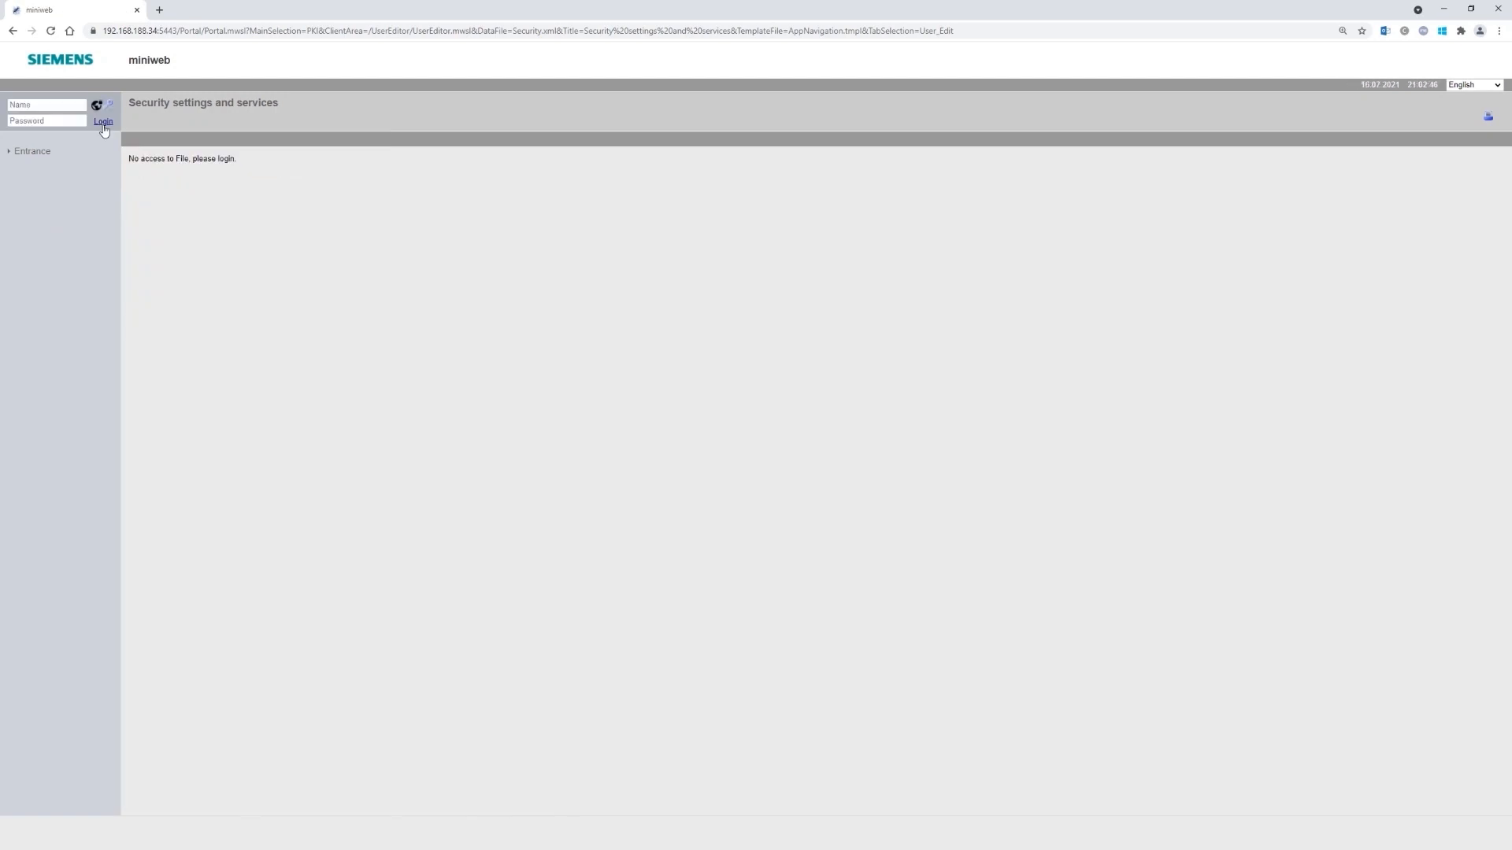
pyautogui.click(244, 30)
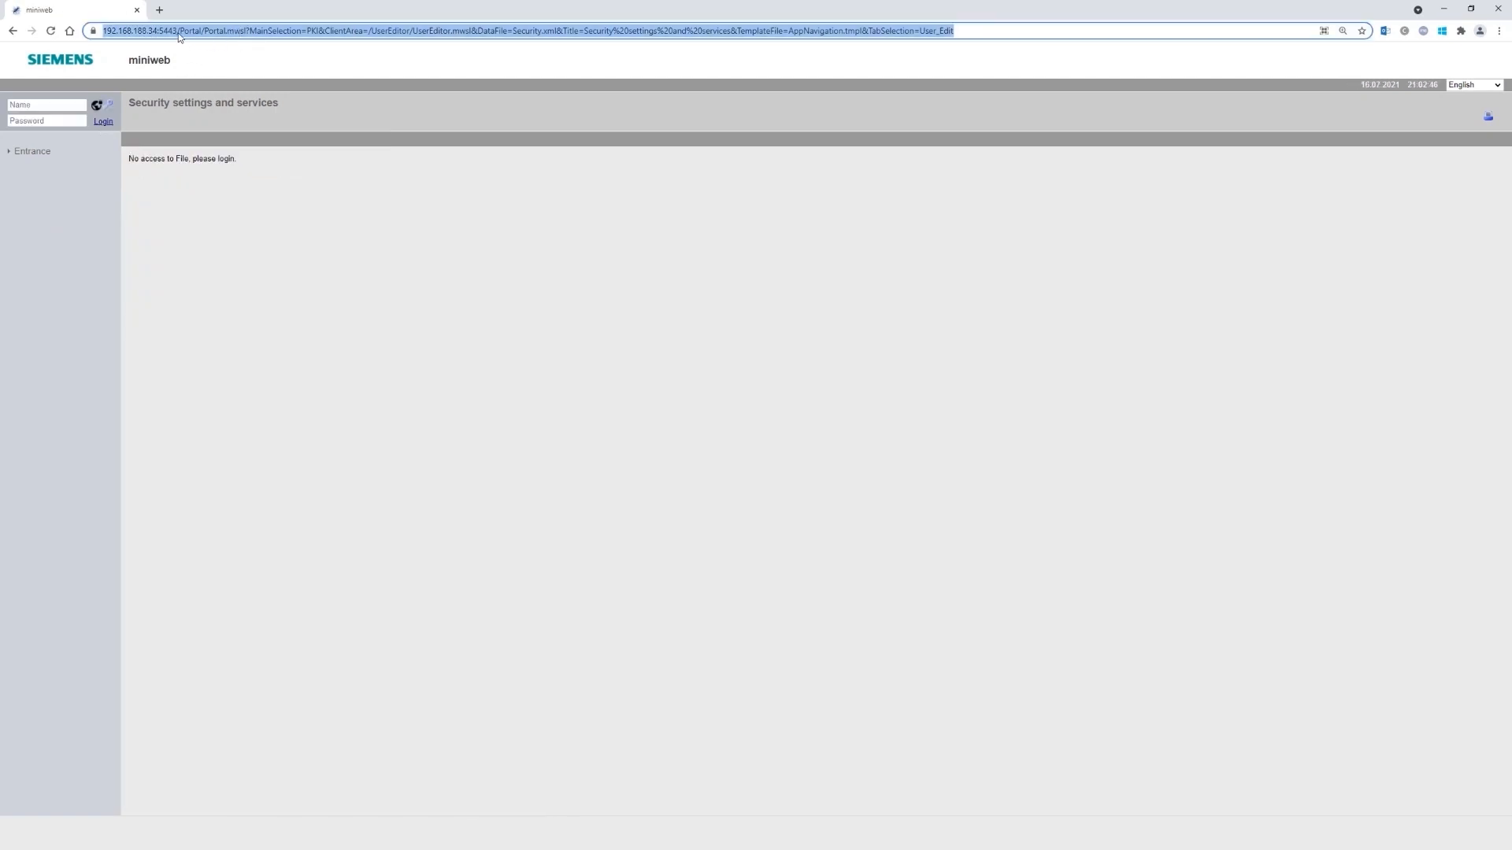
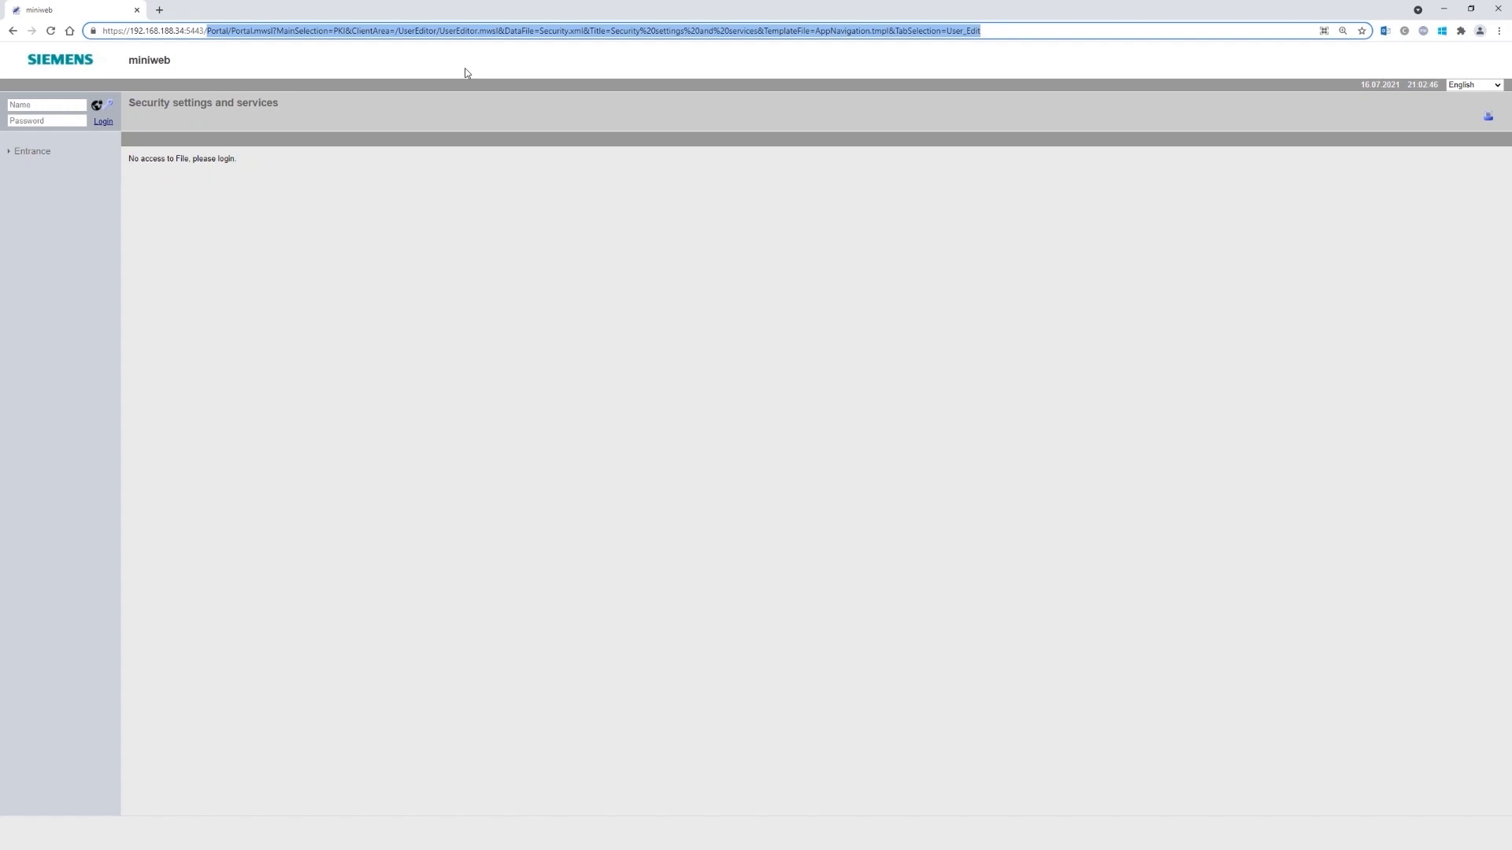
# - Change the address path to /diag to load the SINUMERIK Edge diag login page
pyautogui.press('BackSpace')
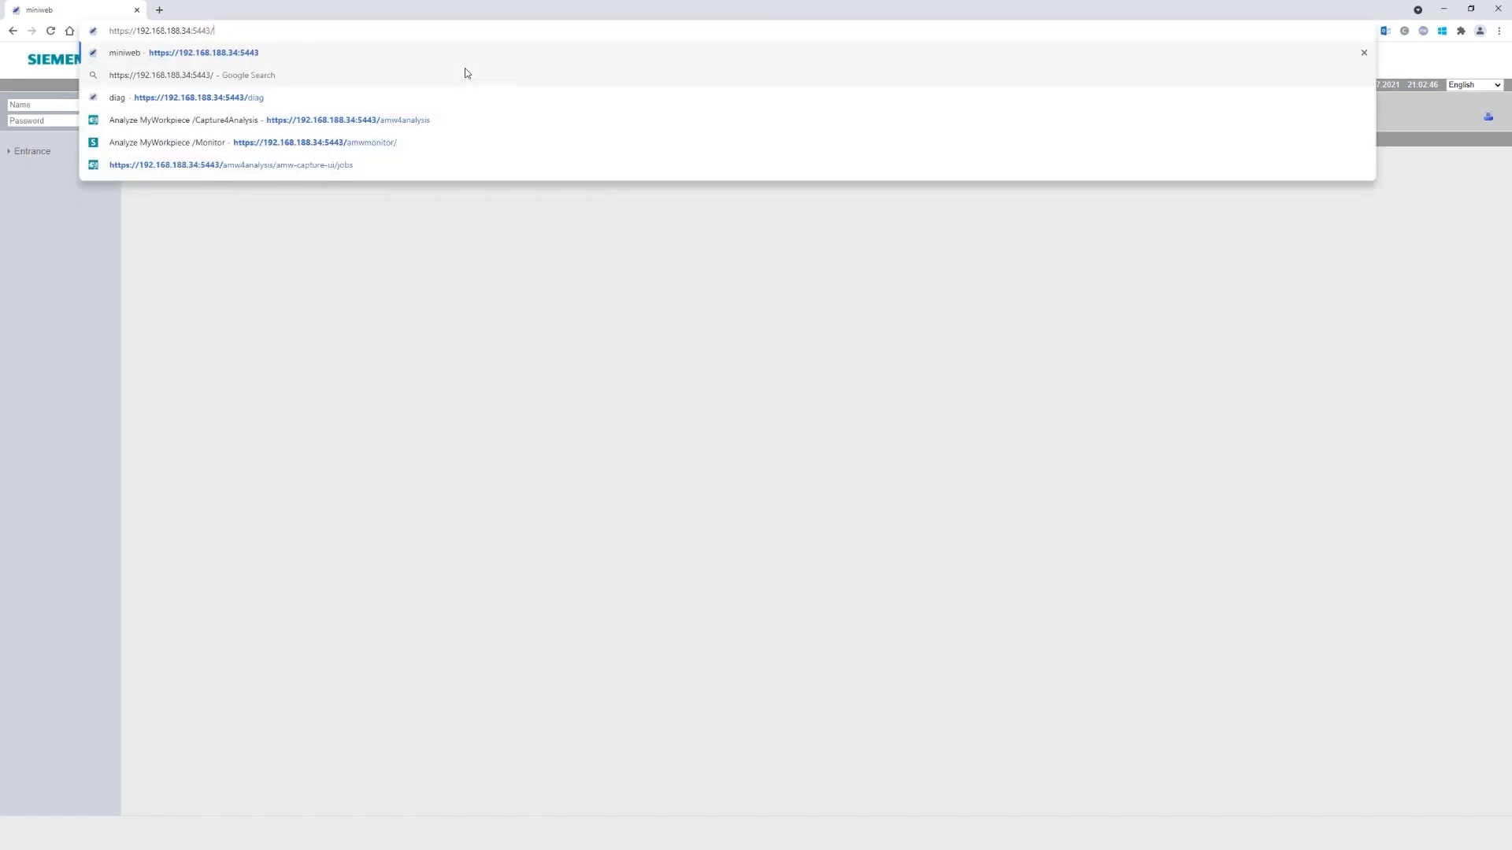
pyautogui.write('diag')
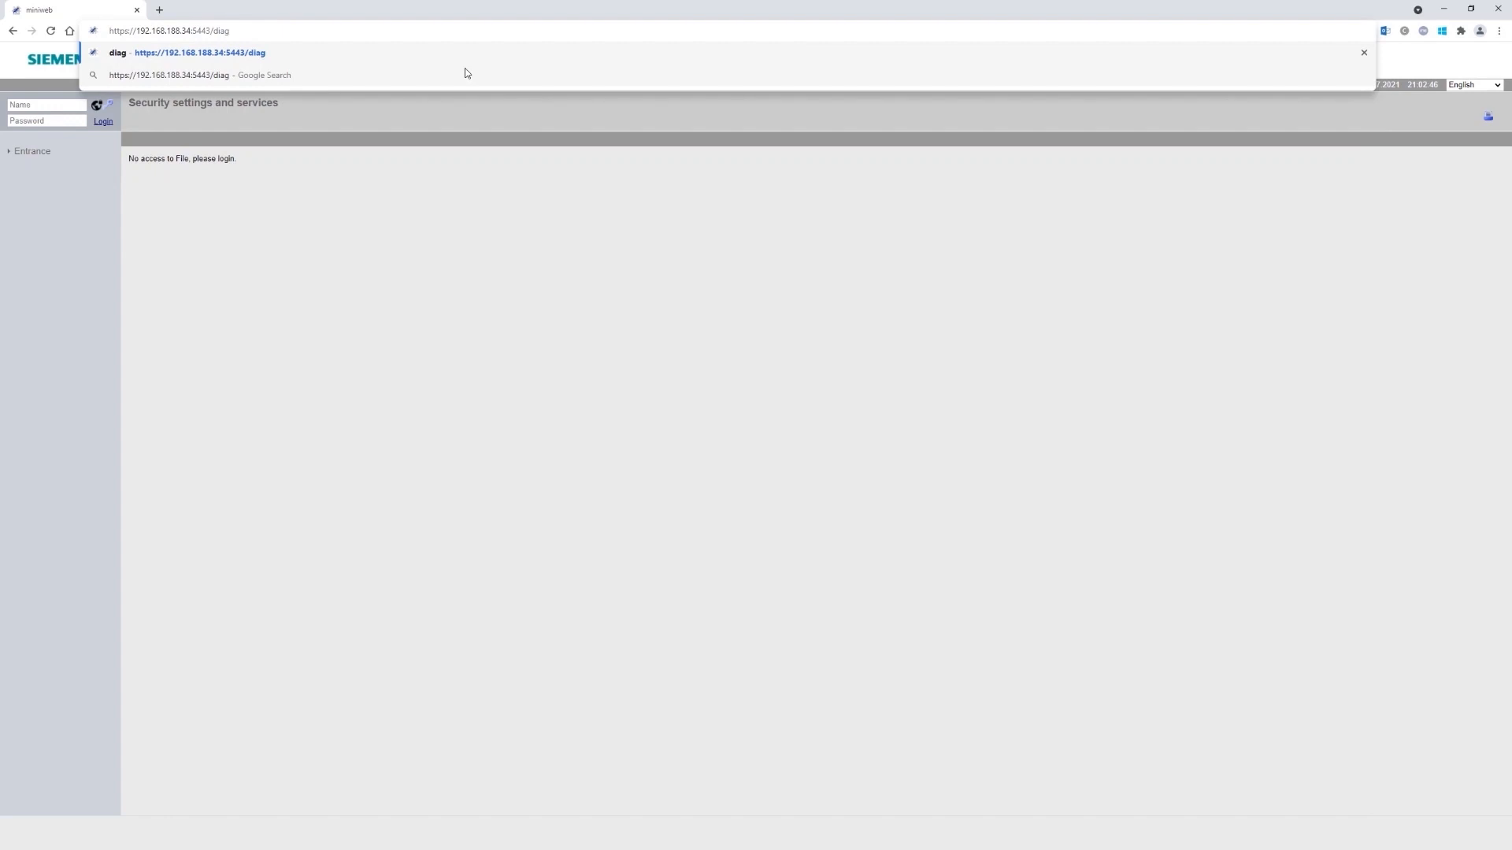
pyautogui.press('Return')
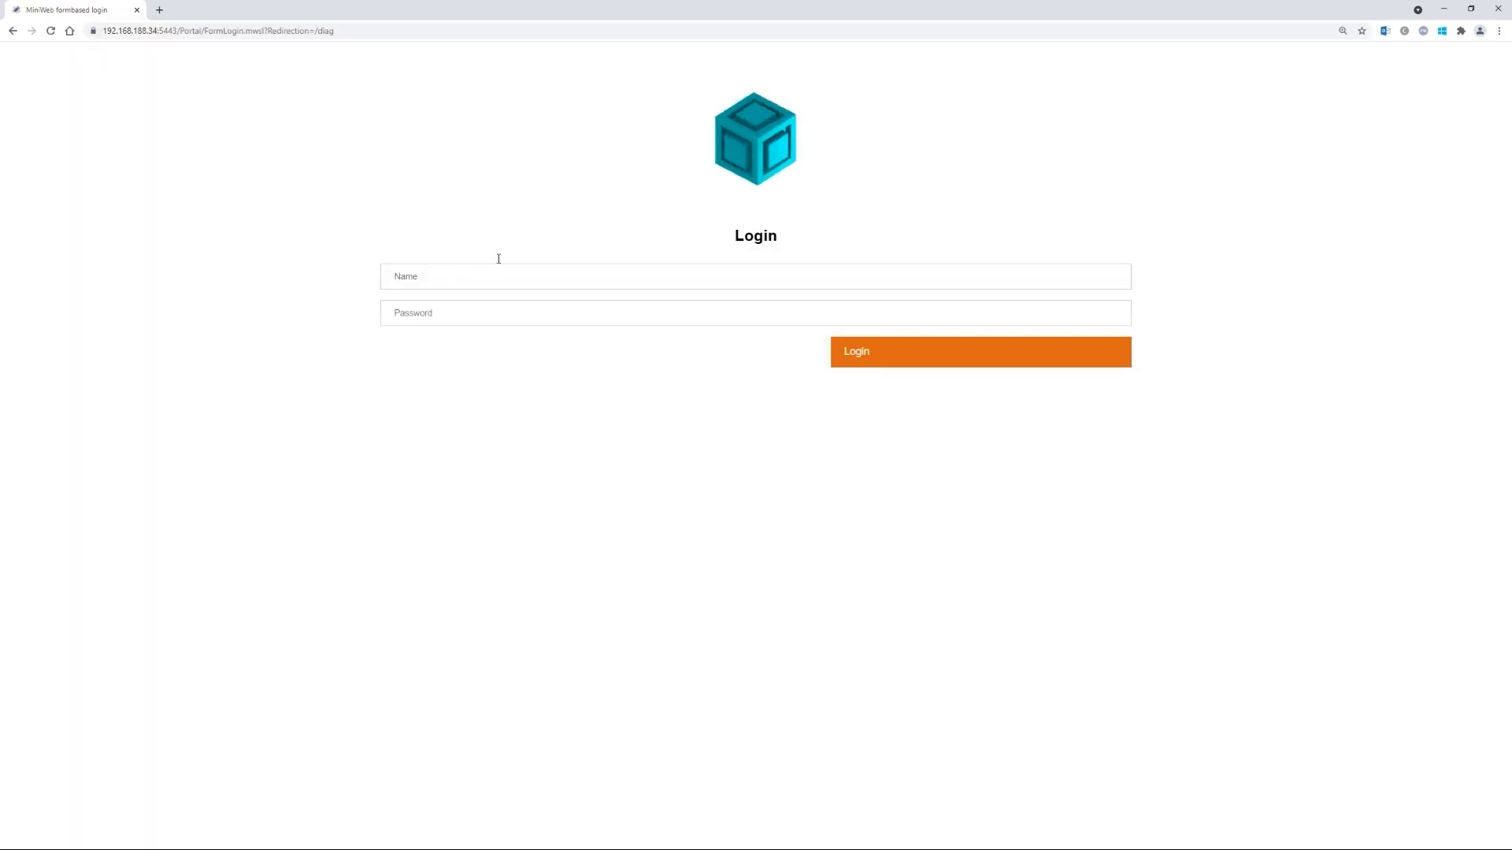
# - Sign in as Administrator with the admin password
pyautogui.click(404, 270)
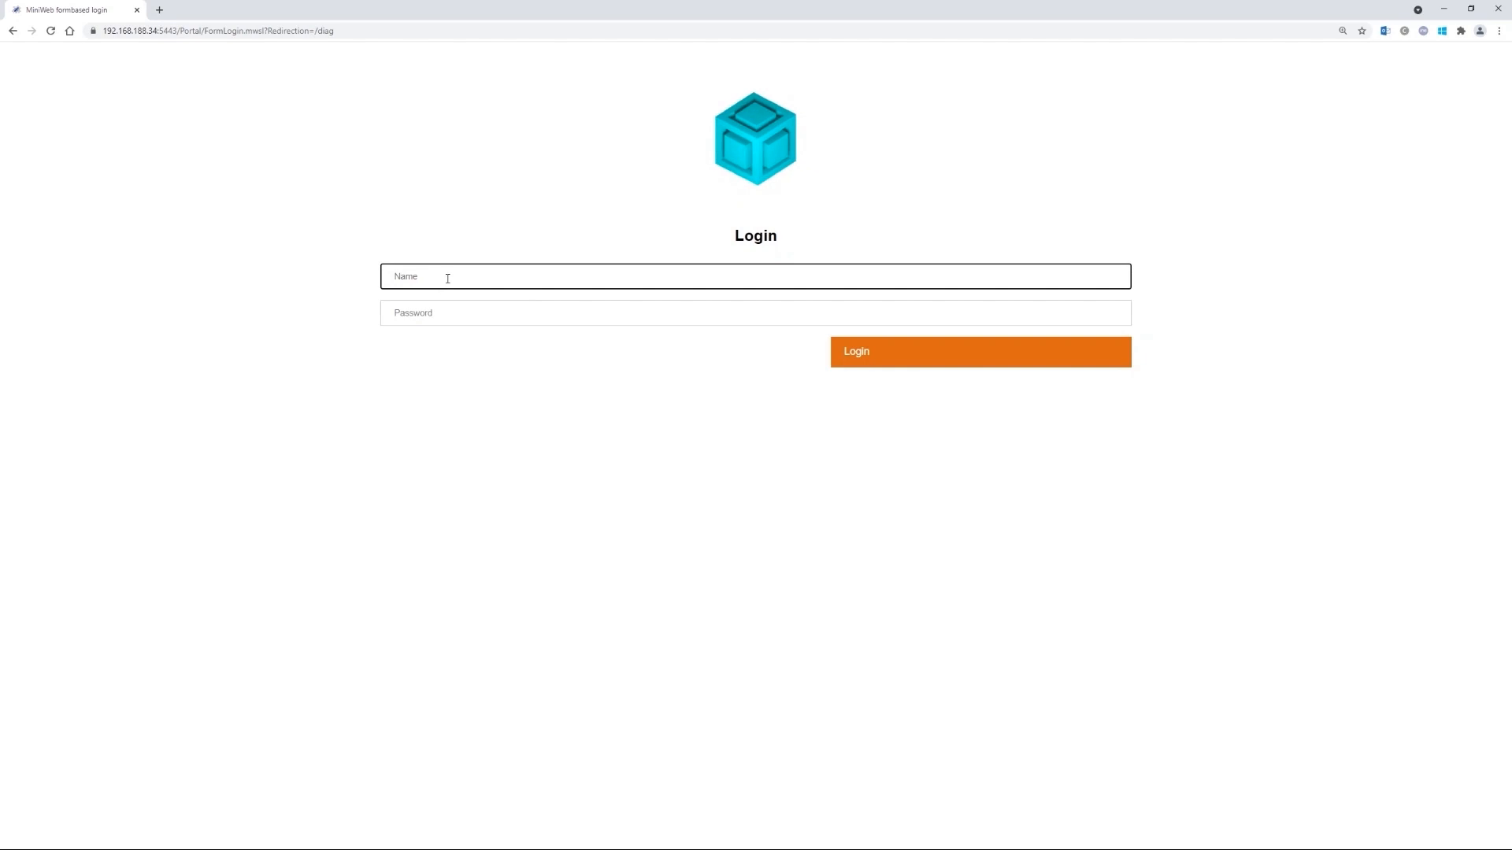
pyautogui.hotkey('alt', 'Tab')
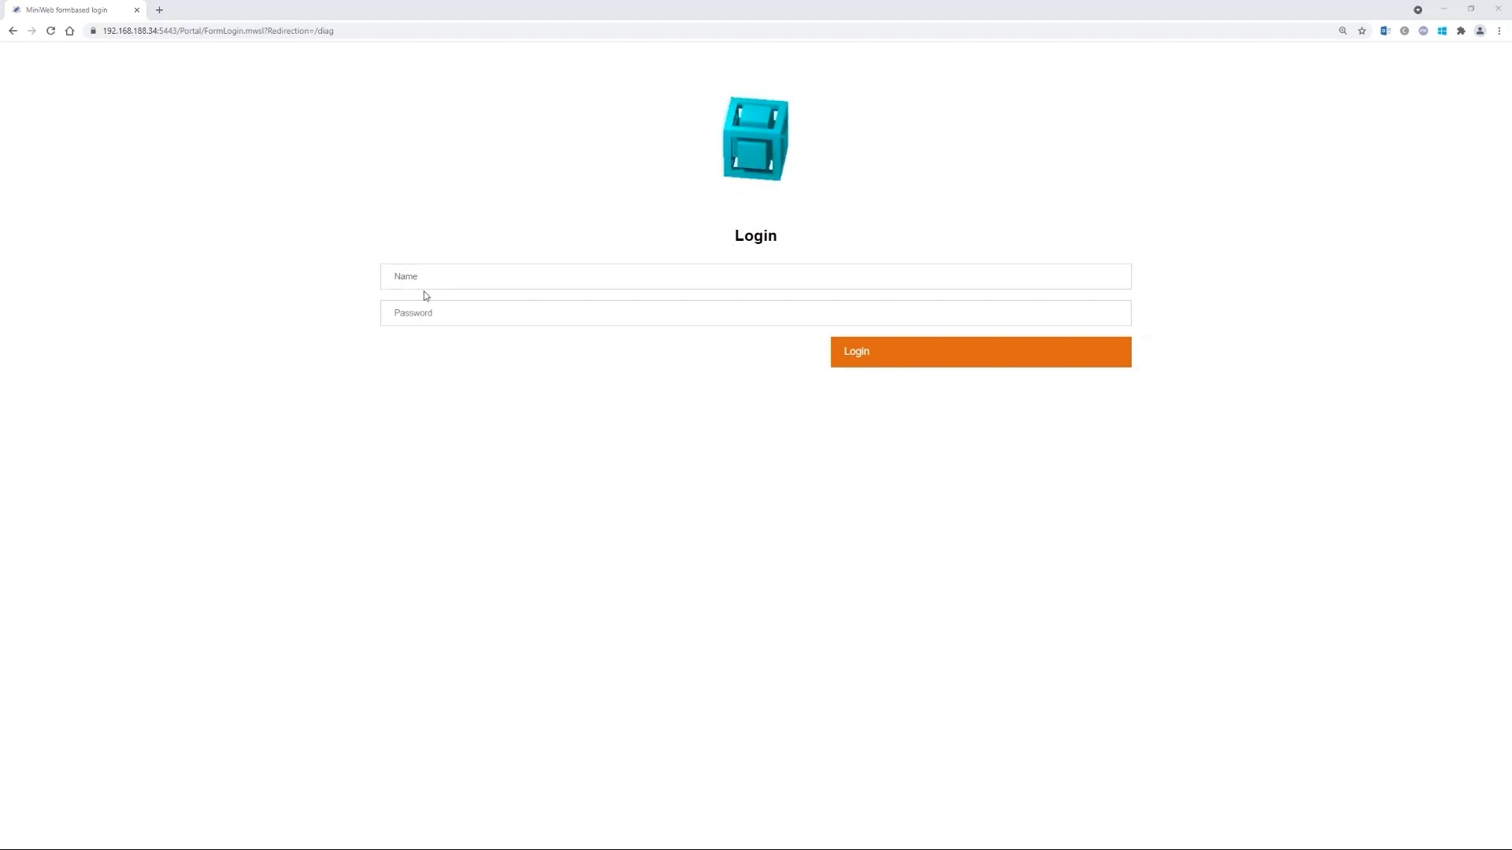
pyautogui.hotkey('alt', 'Tab')
pyautogui.write('Administrator')
pyautogui.press('Tab')
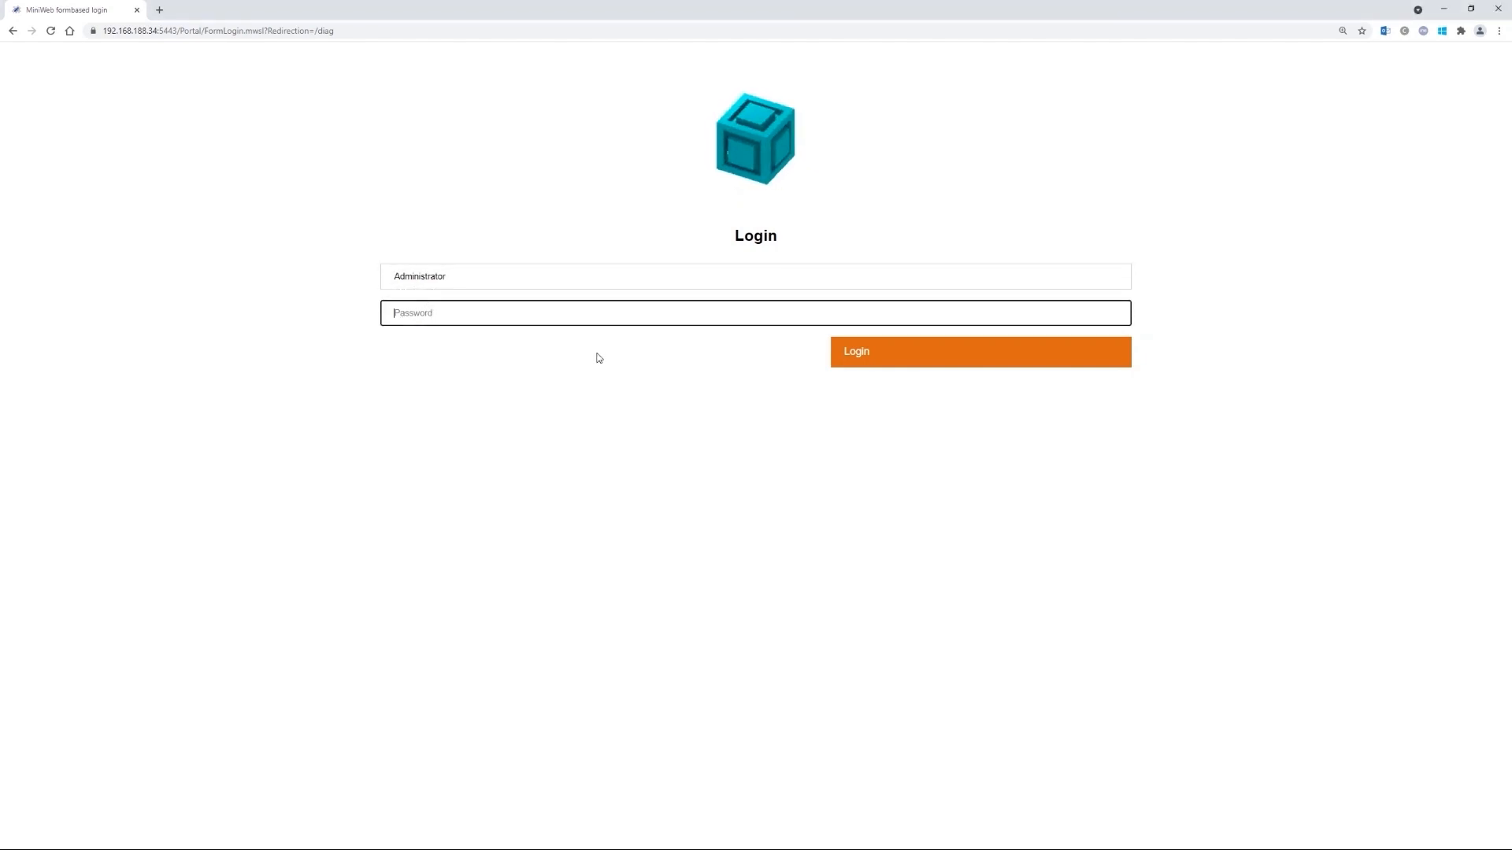
pyautogui.write('**********')
pyautogui.press('Return')
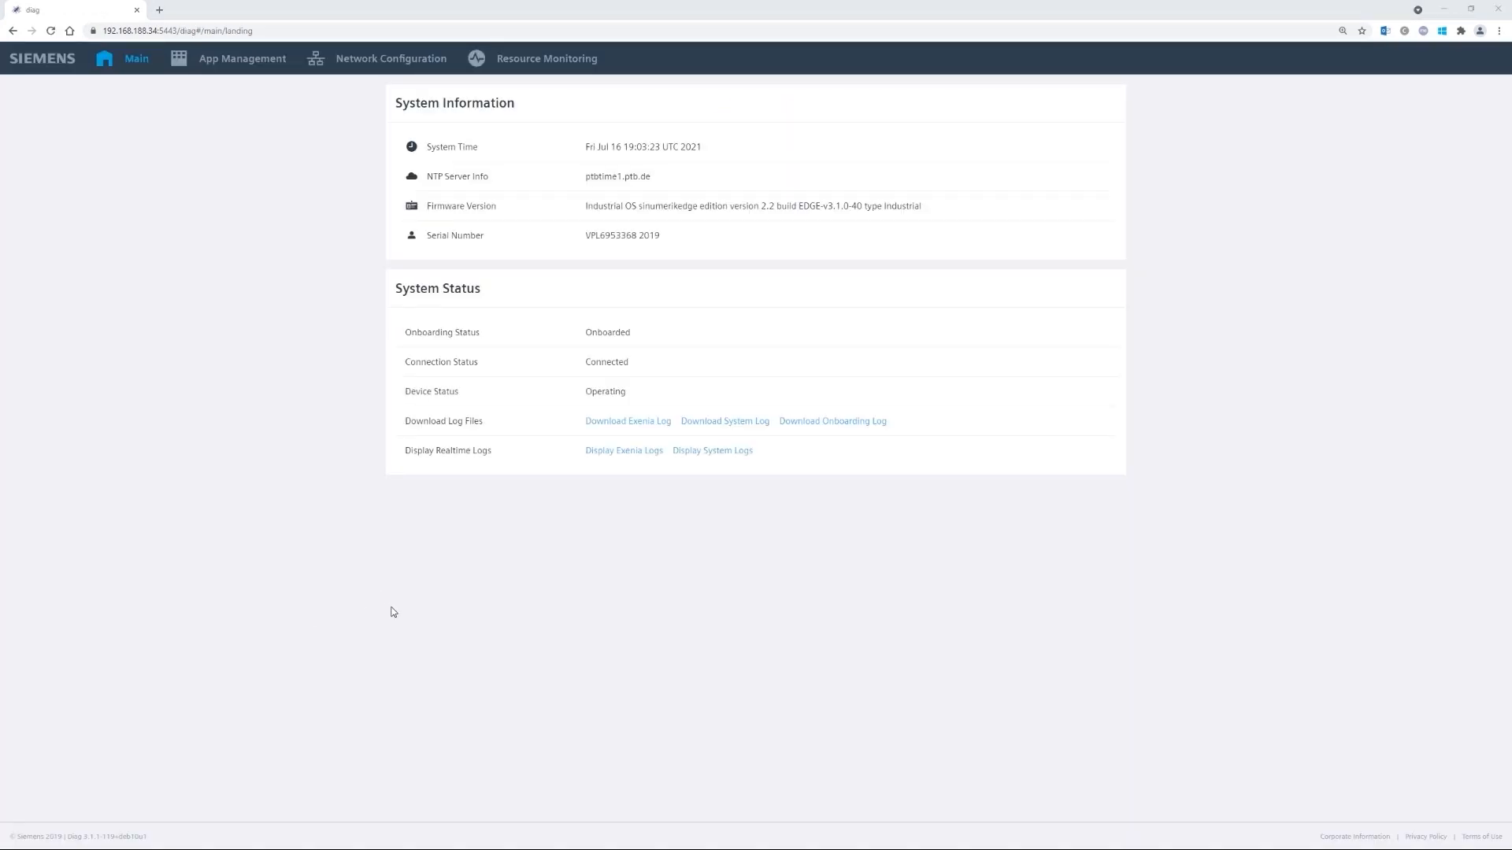
# - Open the amwcapture app's UI from App Management's Edge Apps list
pyautogui.click(247, 63)
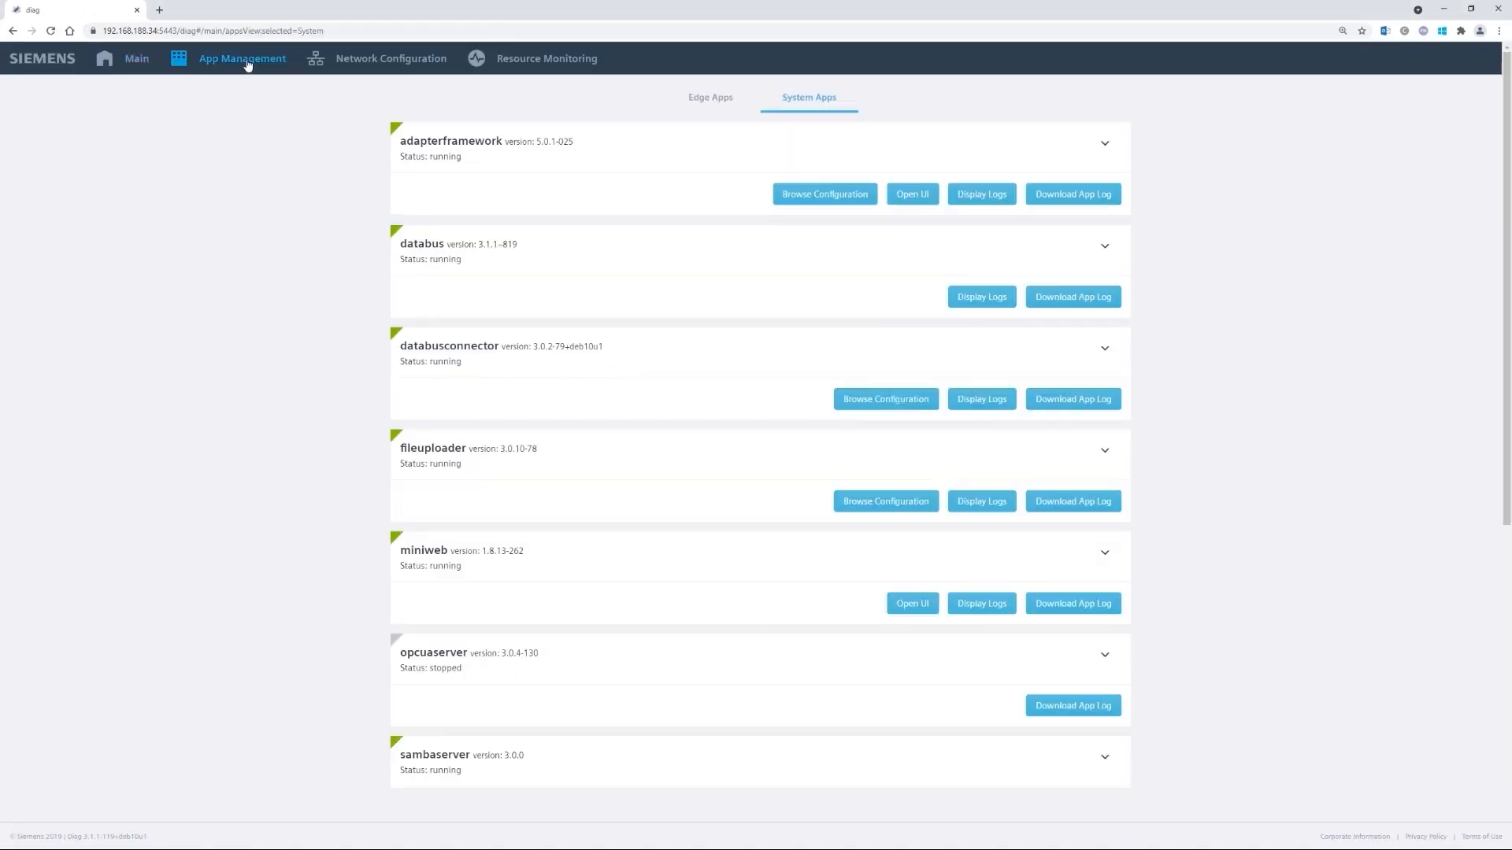
pyautogui.click(705, 101)
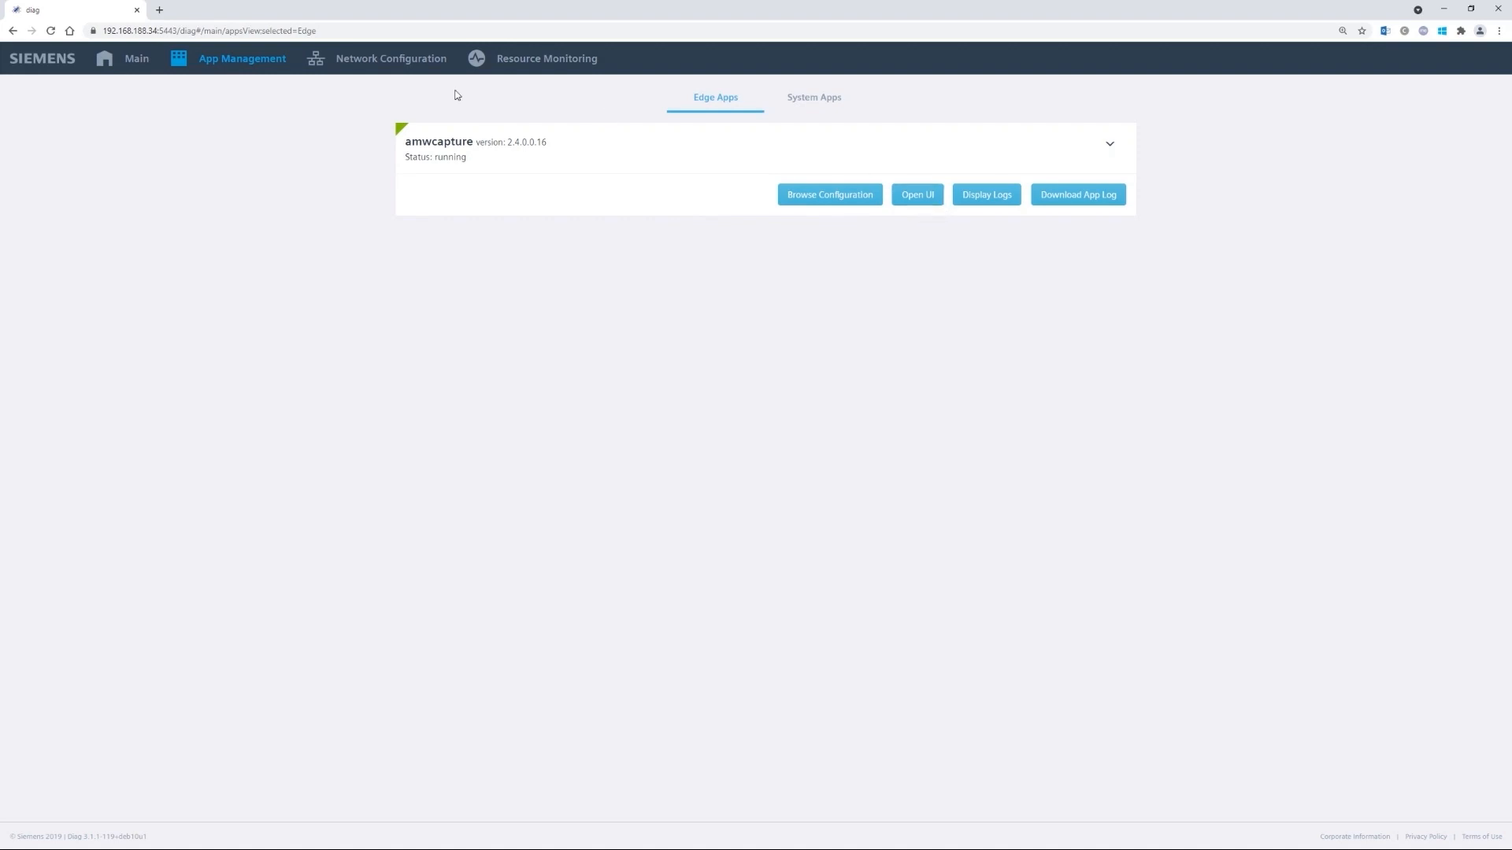
pyautogui.click(923, 196)
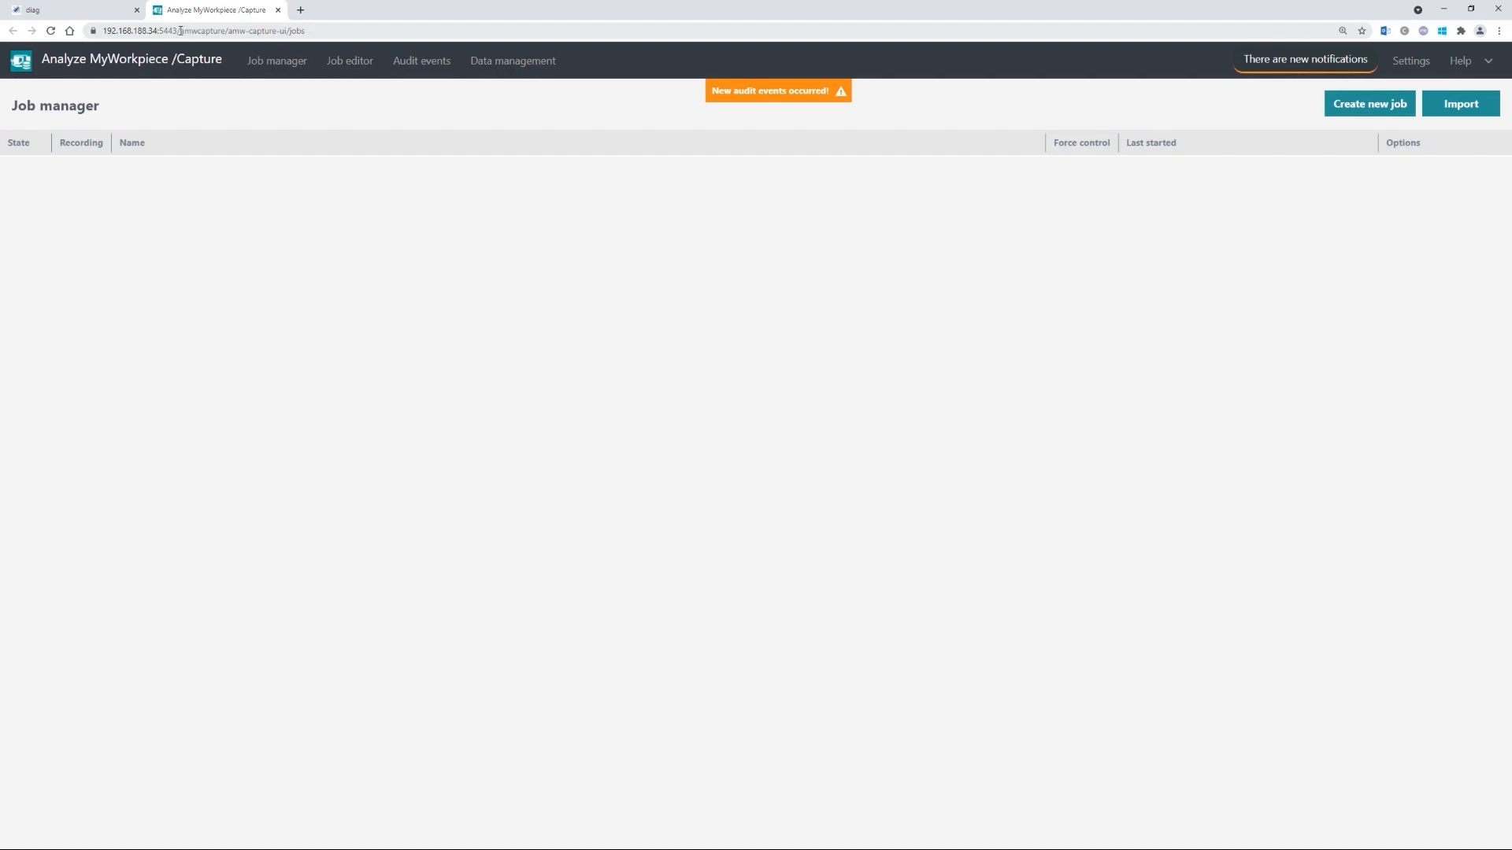
# - Reload the app from its /amwcapture base address and dismiss the pending notification
pyautogui.doubleClick(204, 30)
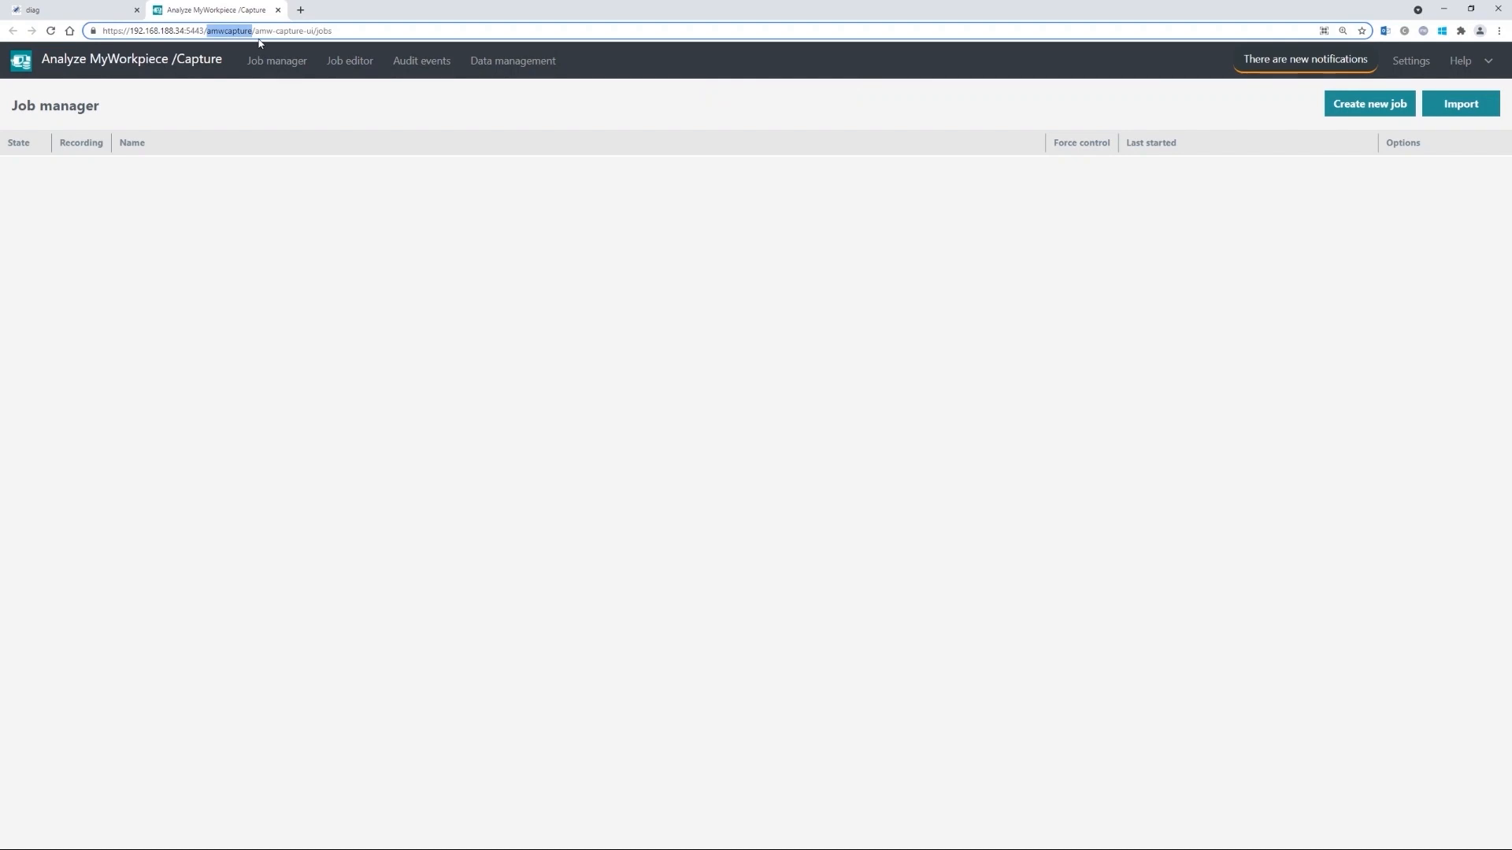
pyautogui.press('Right')
pyautogui.hotkey('ctrl', 'shift', 'Tab')
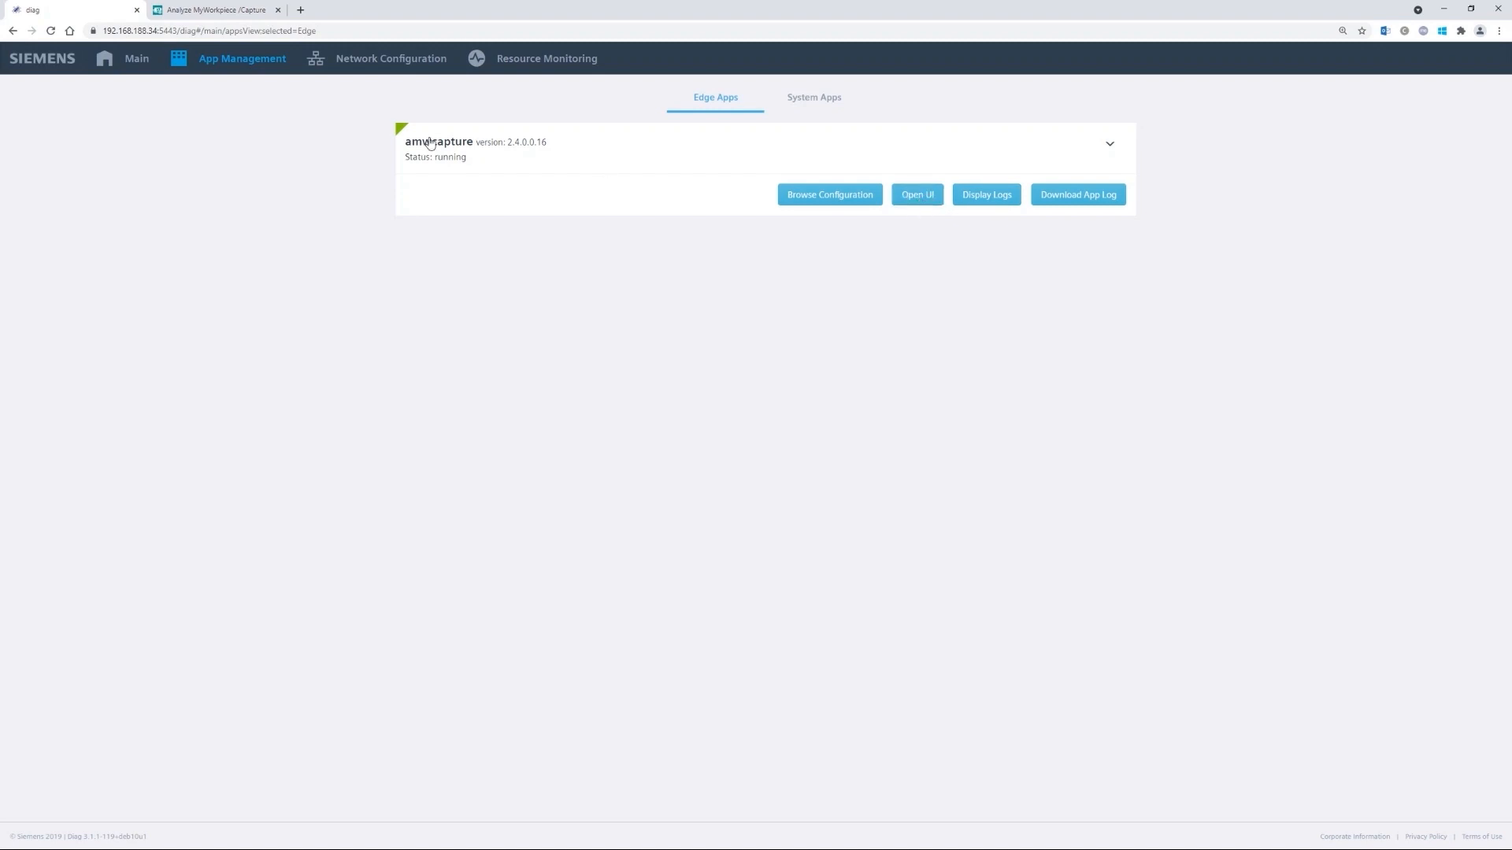
pyautogui.click(240, 12)
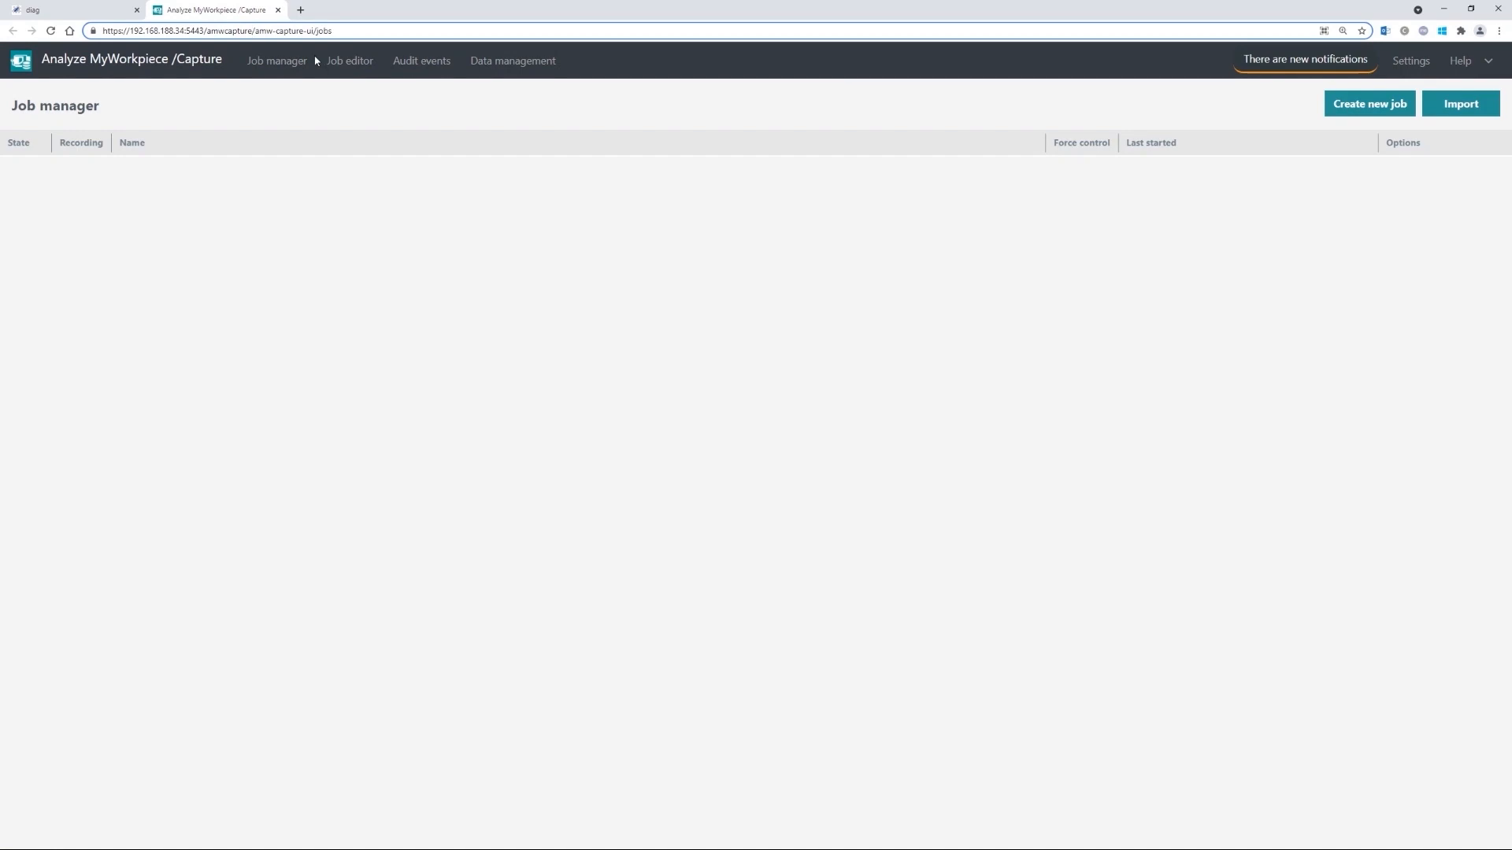
pyautogui.hotkey('shift', 'Home')
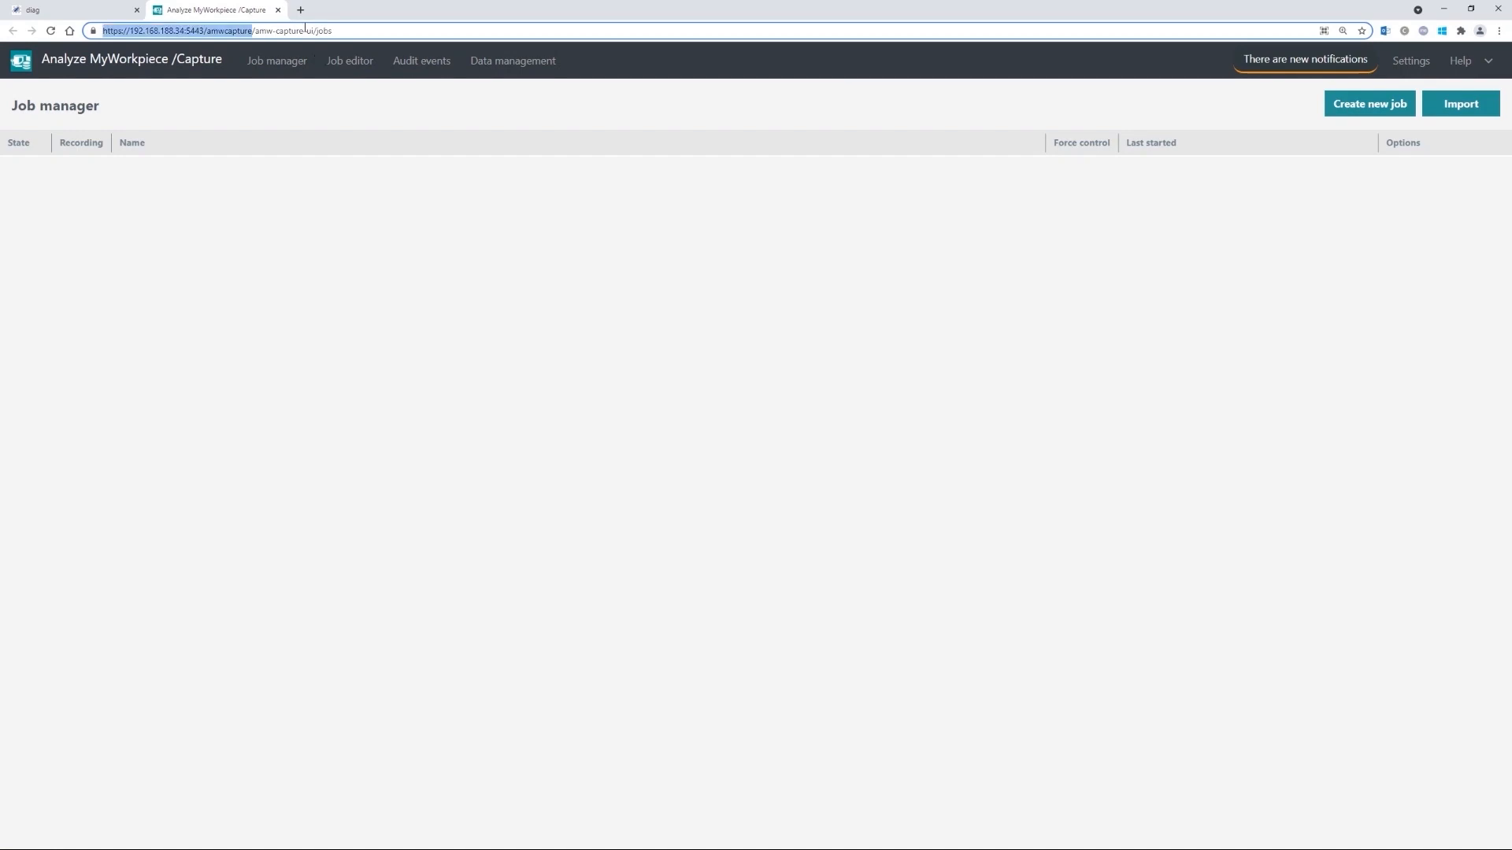
pyautogui.hotkey('ctrl', 'c')
pyautogui.hotkey('ctrl', 'a')
pyautogui.press('BackSpace')
pyautogui.hotkey('ctrl', 'v')
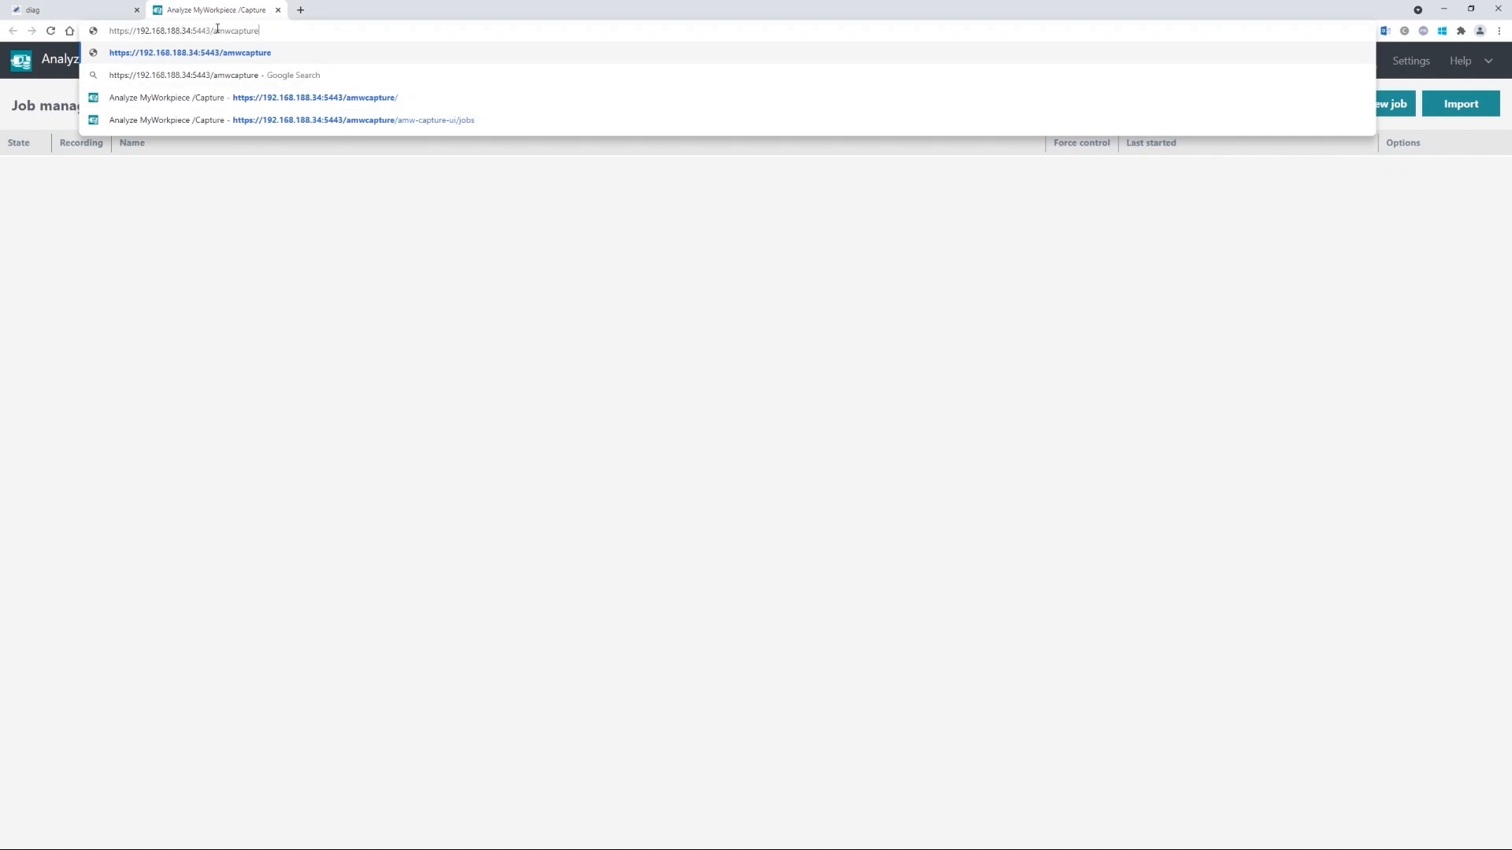
pyautogui.press('Return')
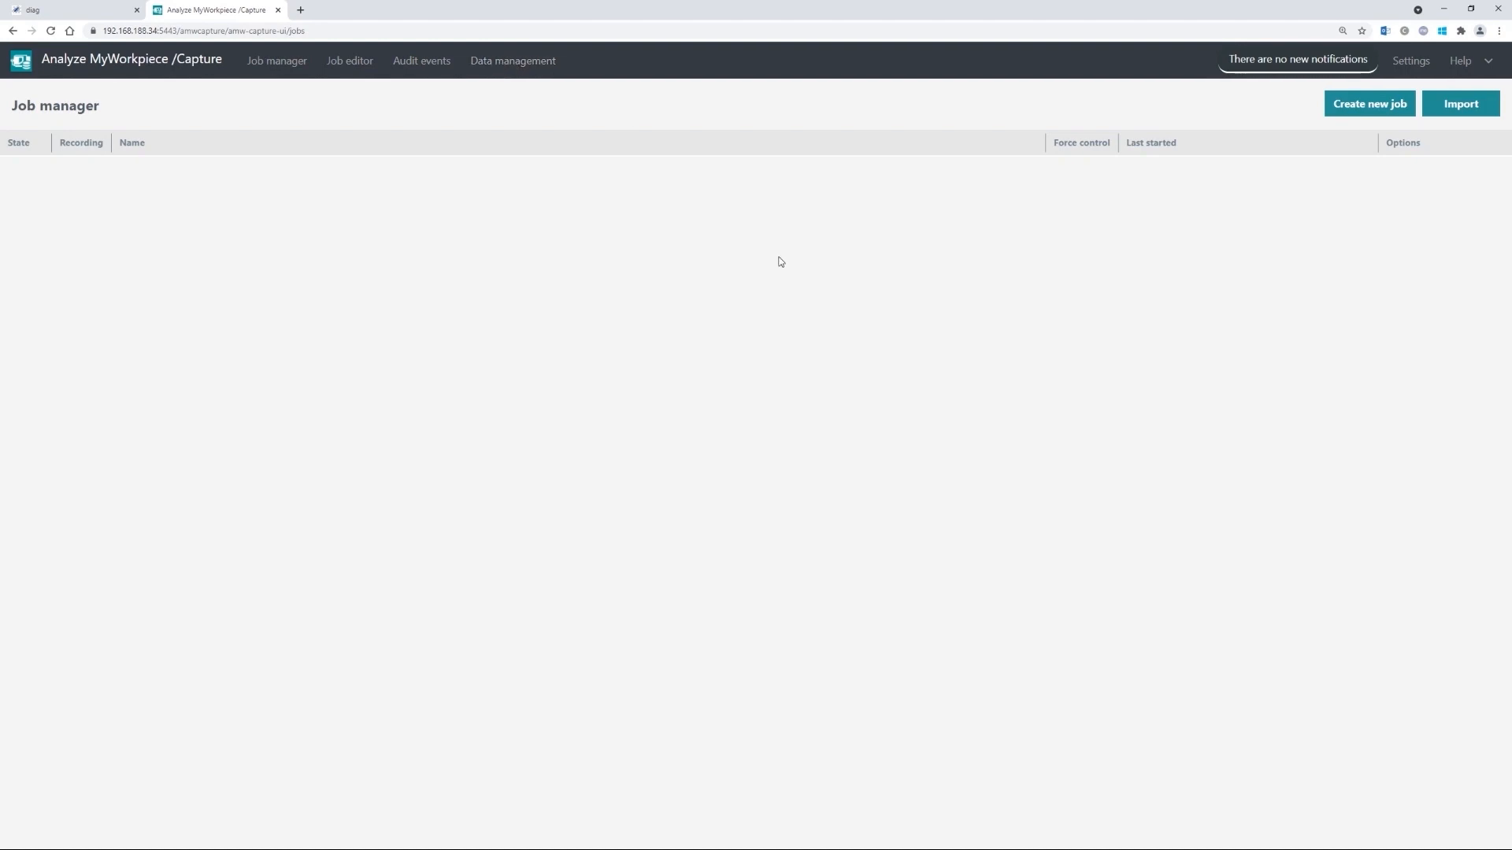
pyautogui.click(1298, 59)
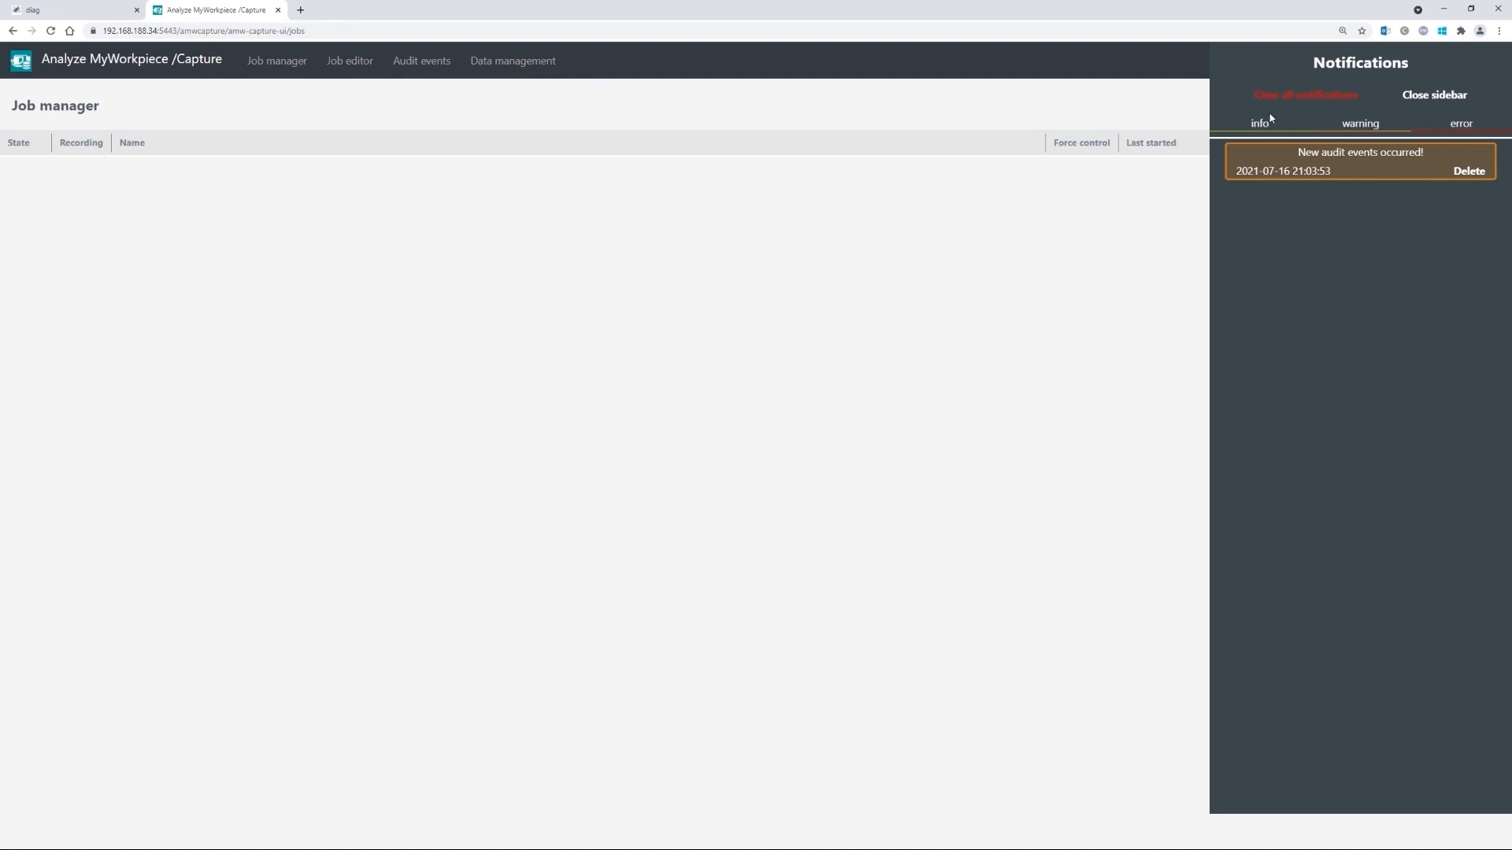
pyautogui.click(1436, 97)
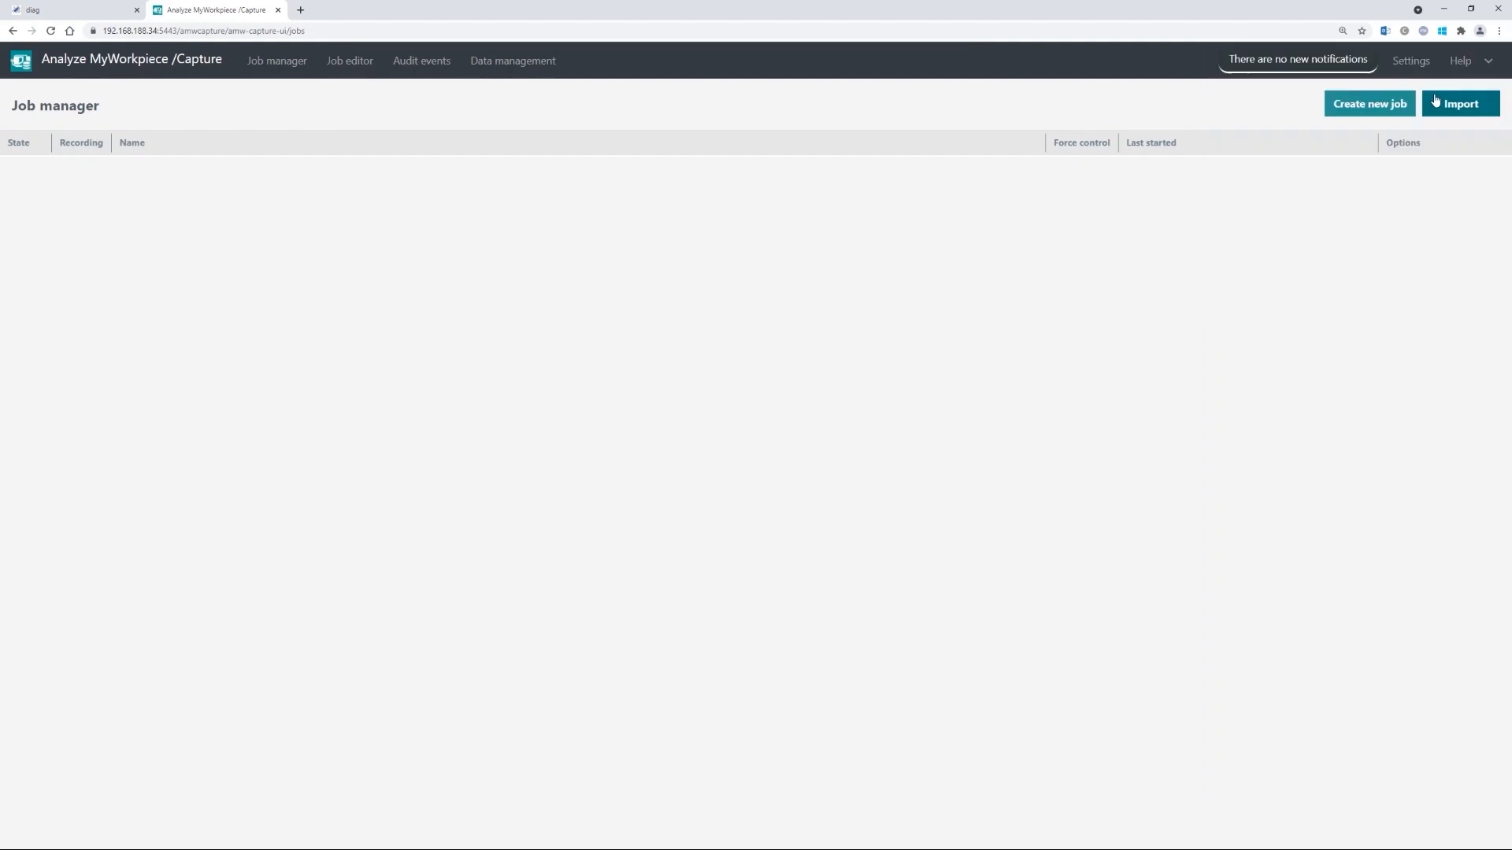
# - Open Settings and review the data retention strategy options, leaving stop-recording selected
pyautogui.click(1411, 61)
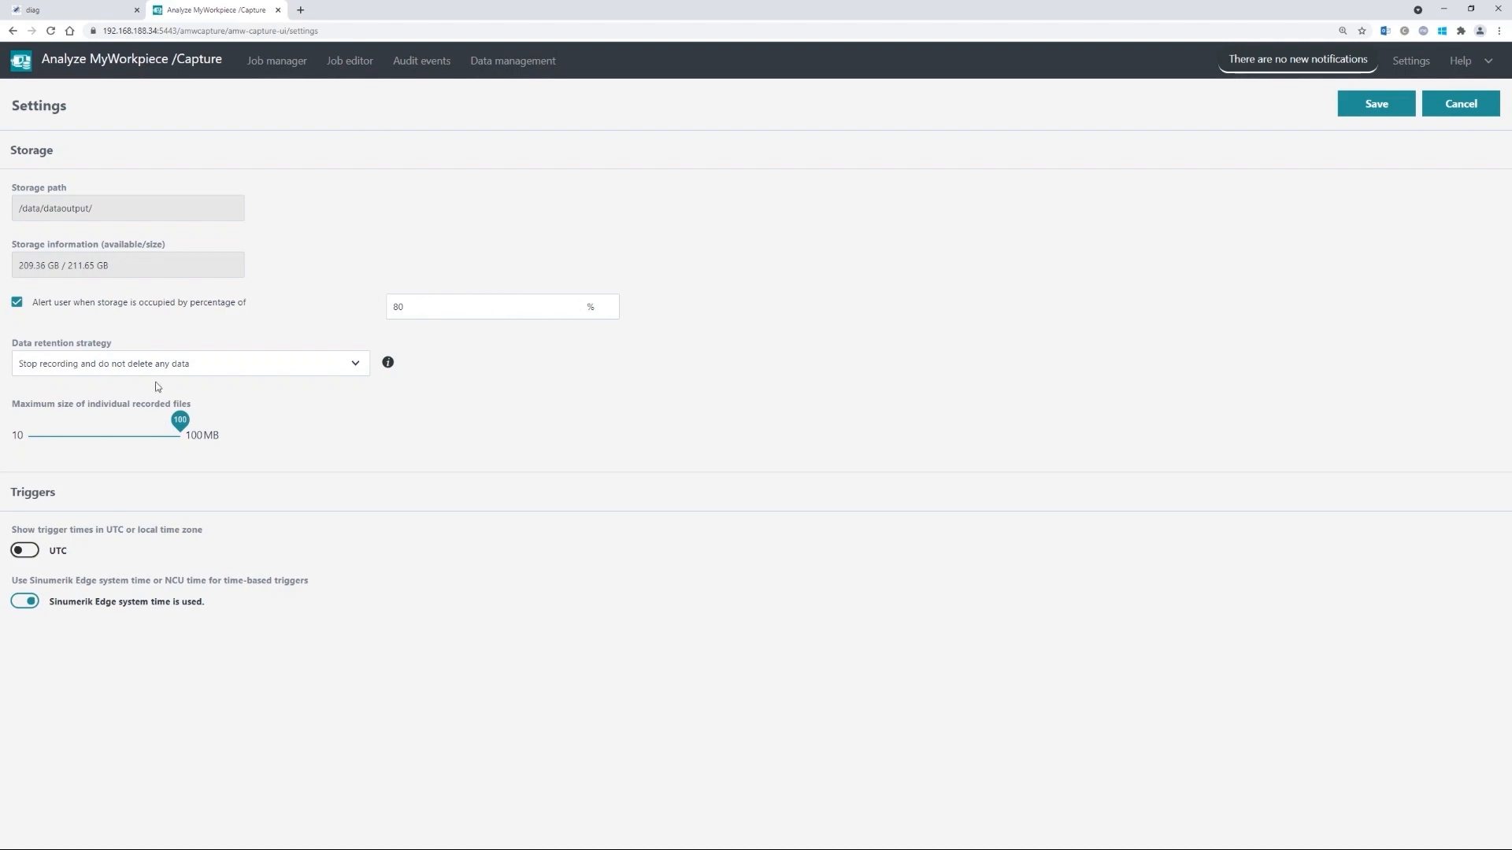
pyautogui.click(206, 369)
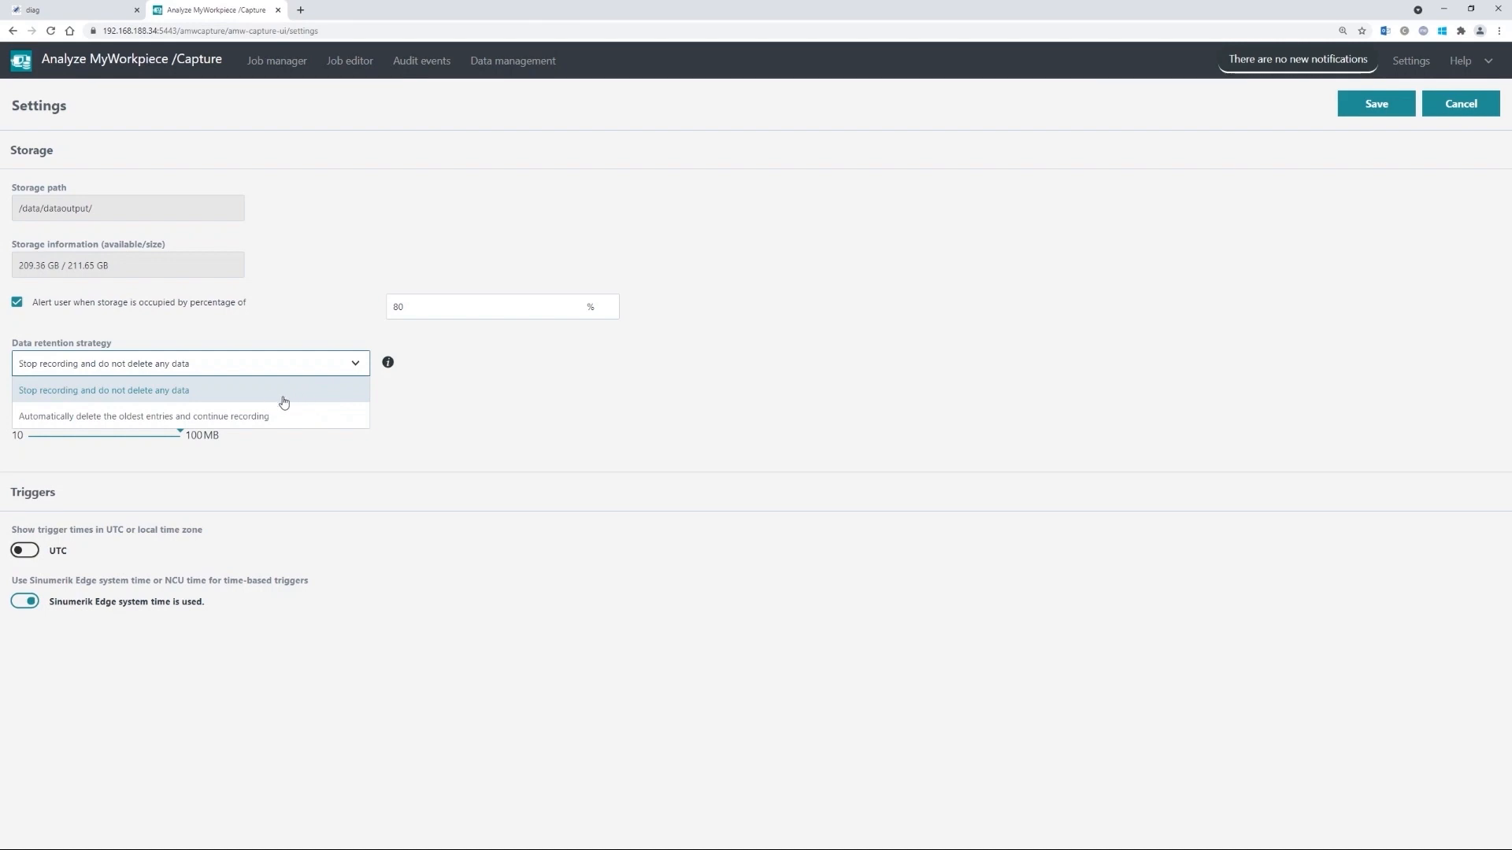
pyautogui.click(314, 332)
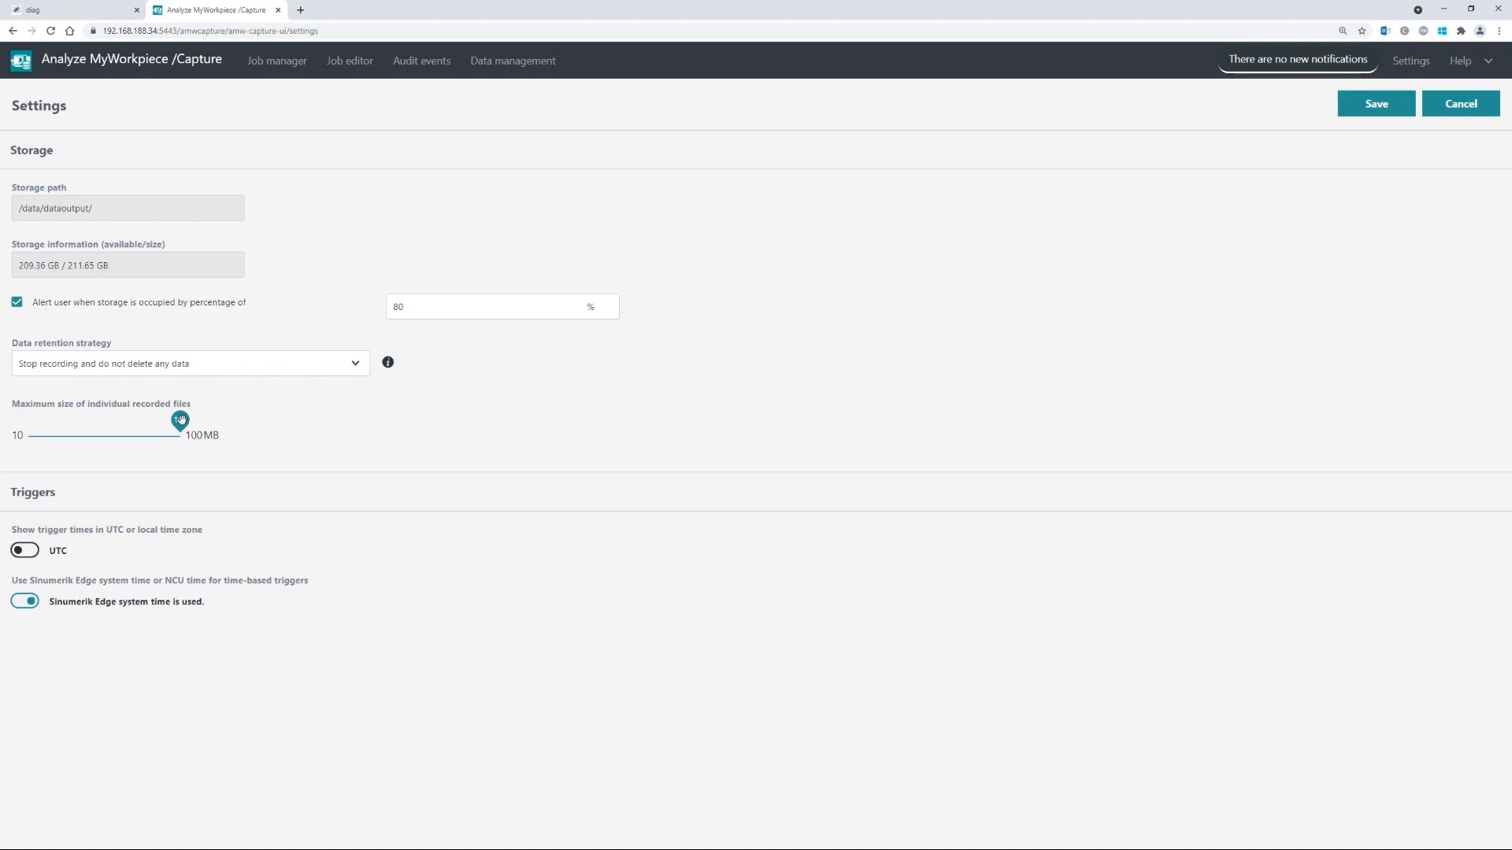
# - Lower the maximum recorded file size from 100 to 10 MB, save, and return to Job manager
pyautogui.moveTo(185, 419); pyautogui.dragTo(28, 419)
pyautogui.click(1370, 110)
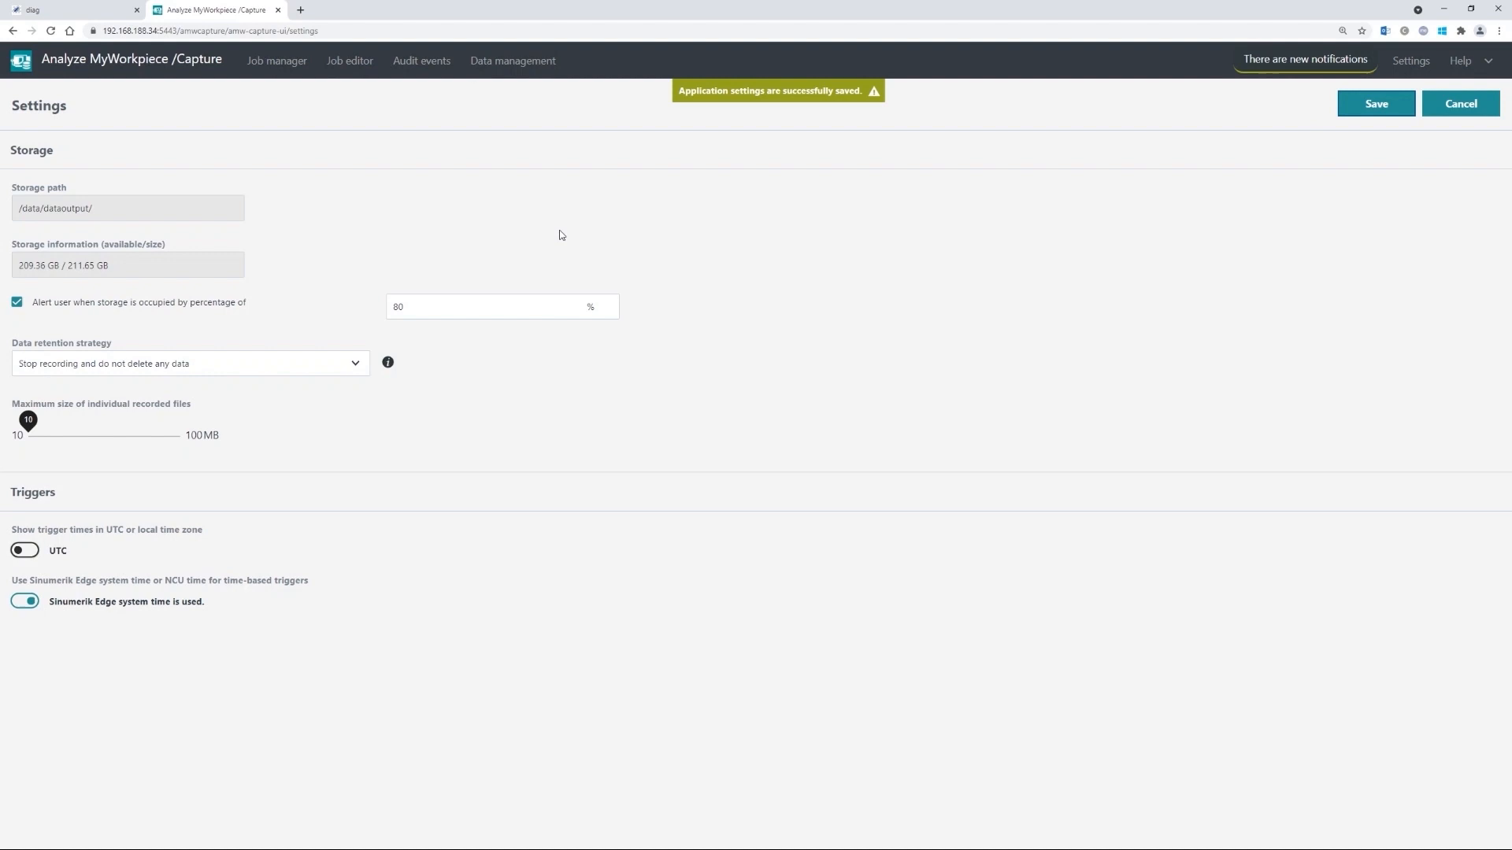
pyautogui.click(278, 62)
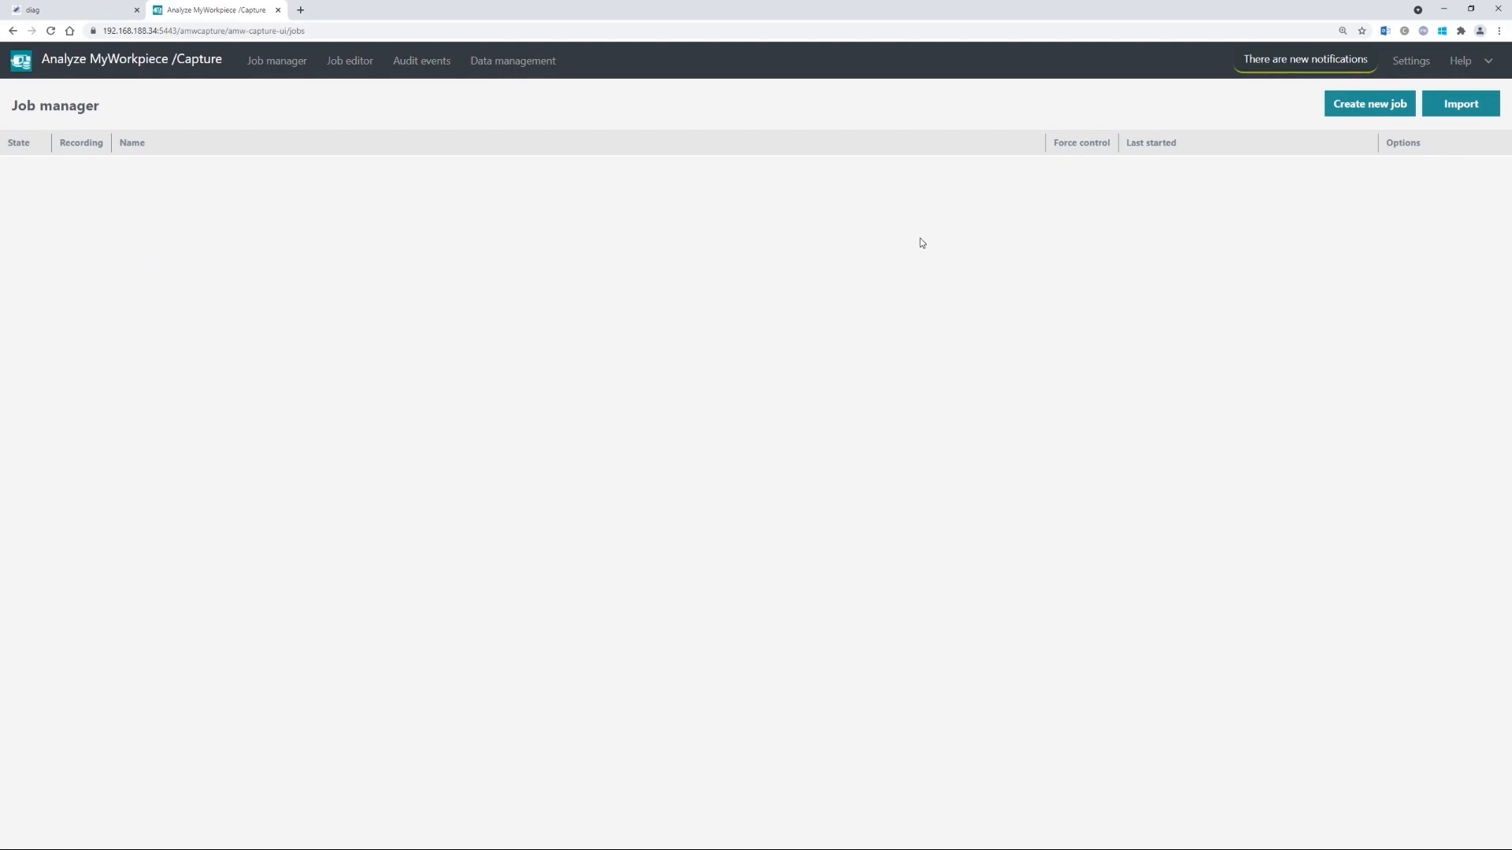
# - Create a new recording job and expand the HF SIGNALS group to inspect its variables
pyautogui.click(1367, 108)
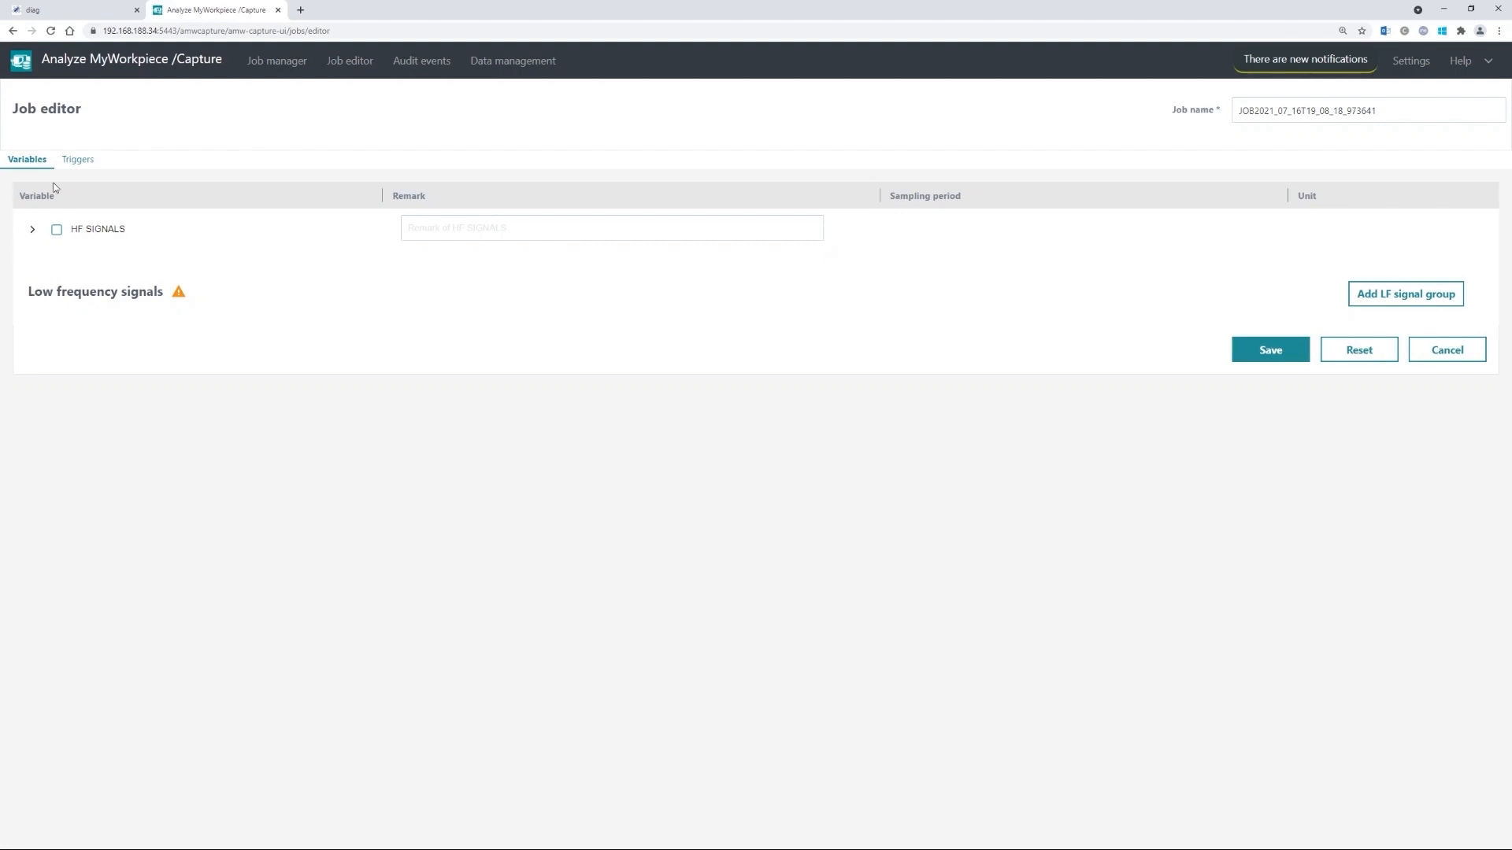
pyautogui.click(72, 166)
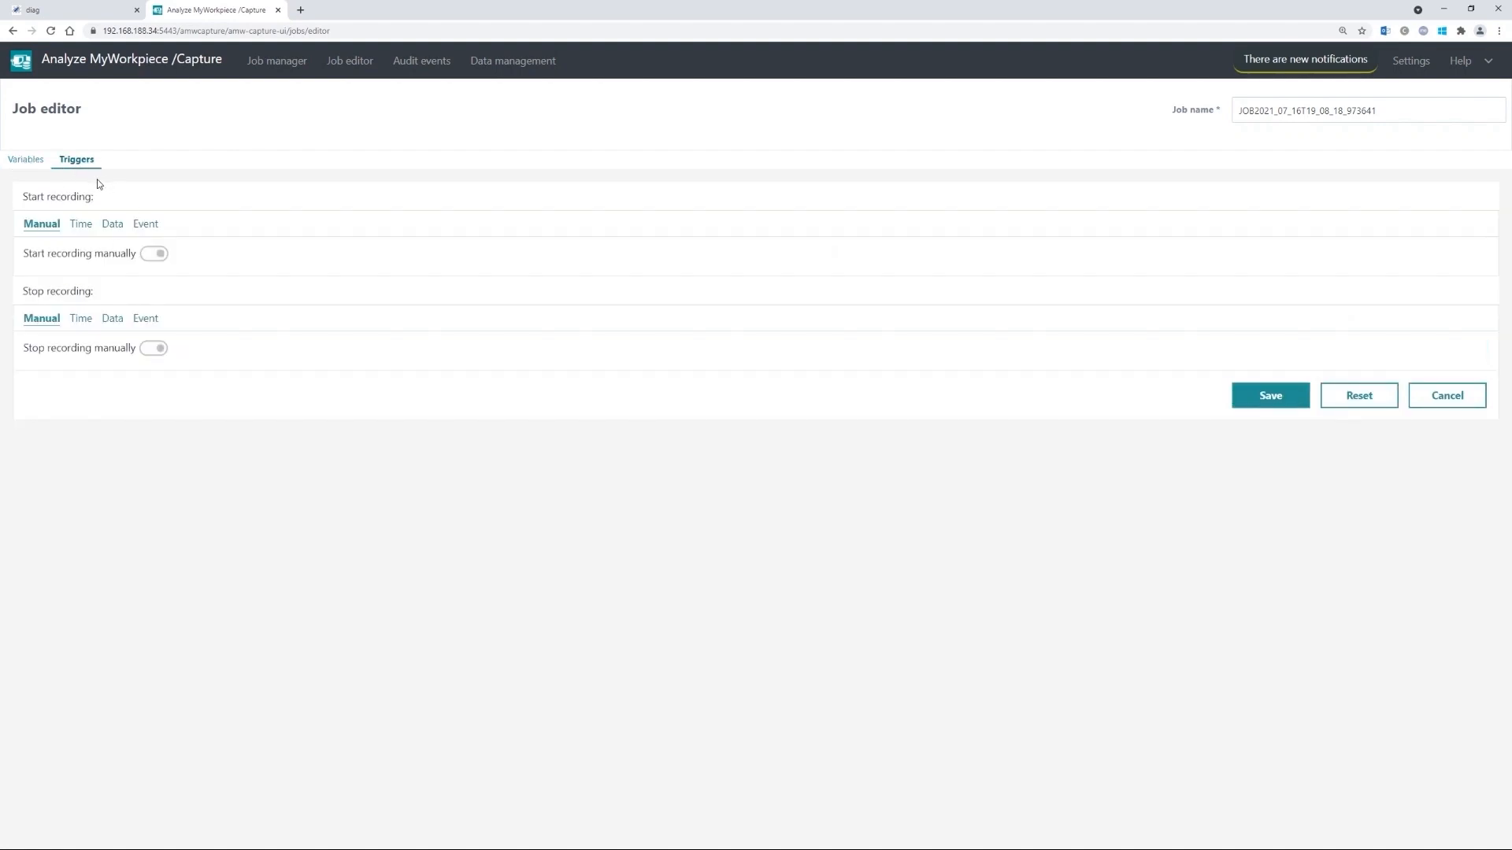
pyautogui.click(32, 164)
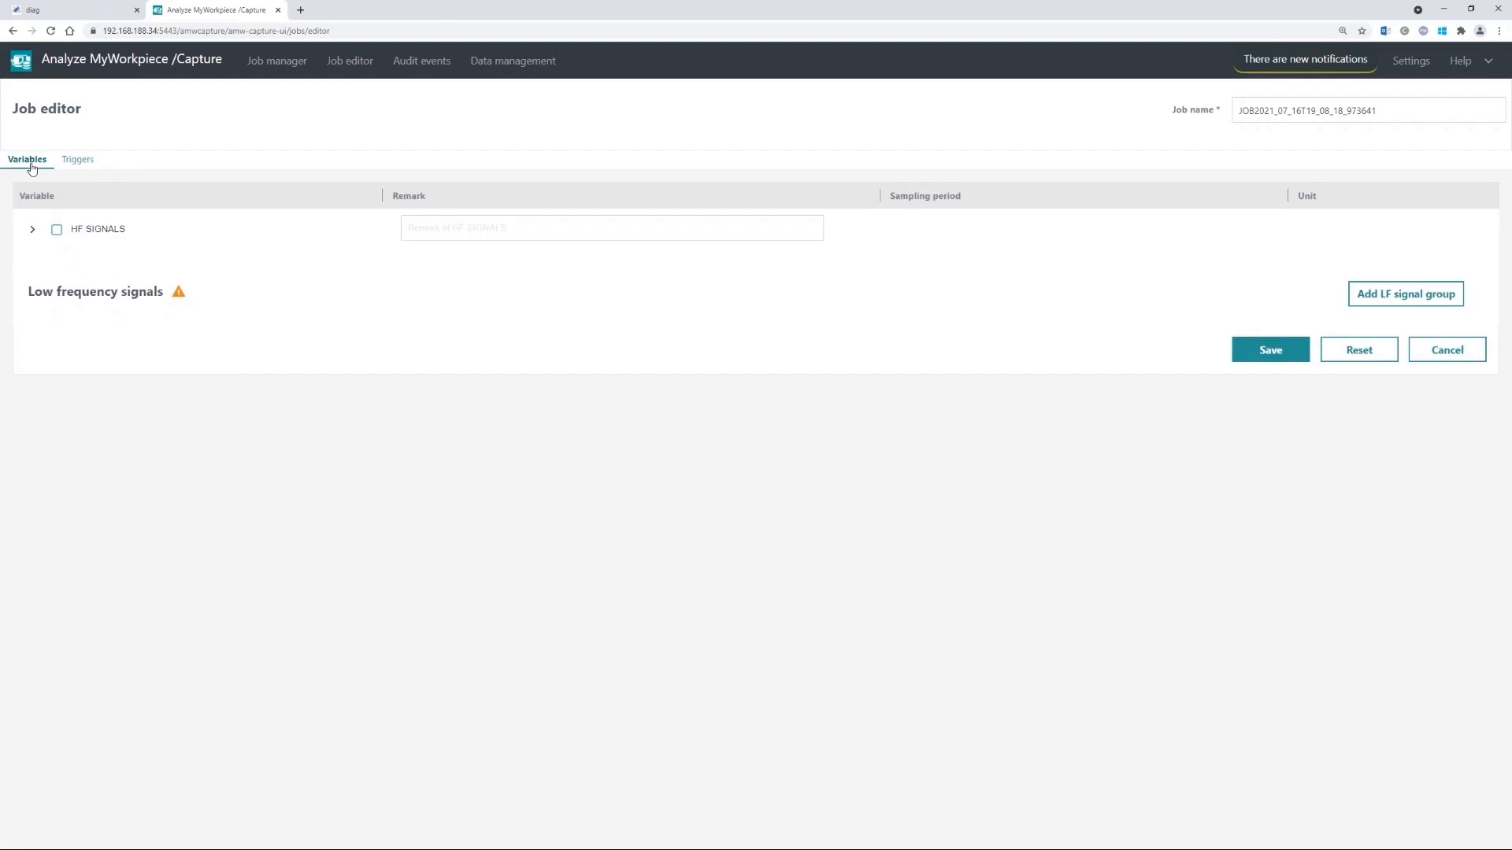
pyautogui.click(33, 231)
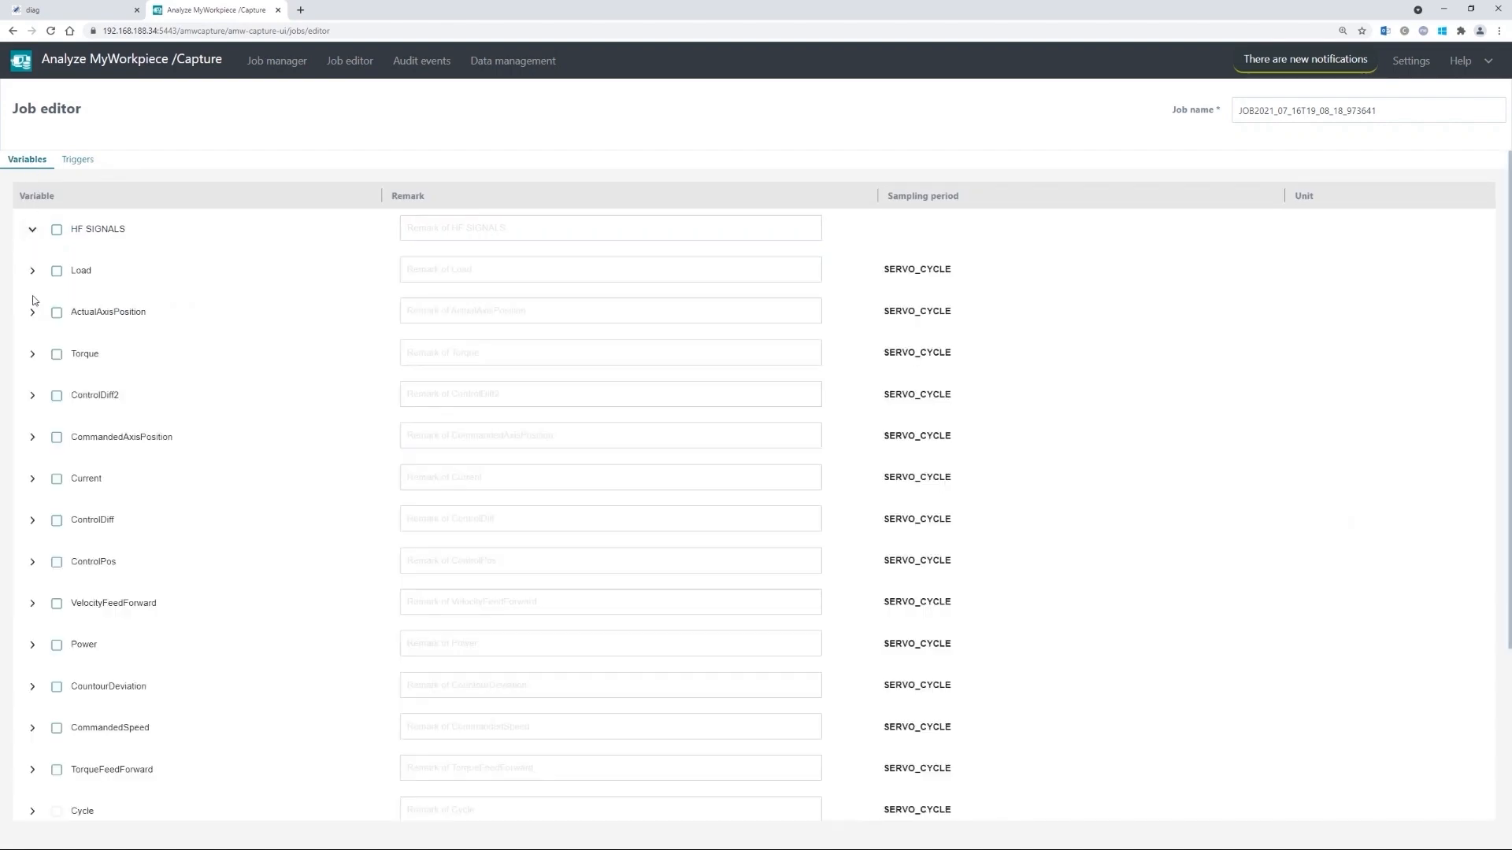
pyautogui.scroll(-3, 32, 328)
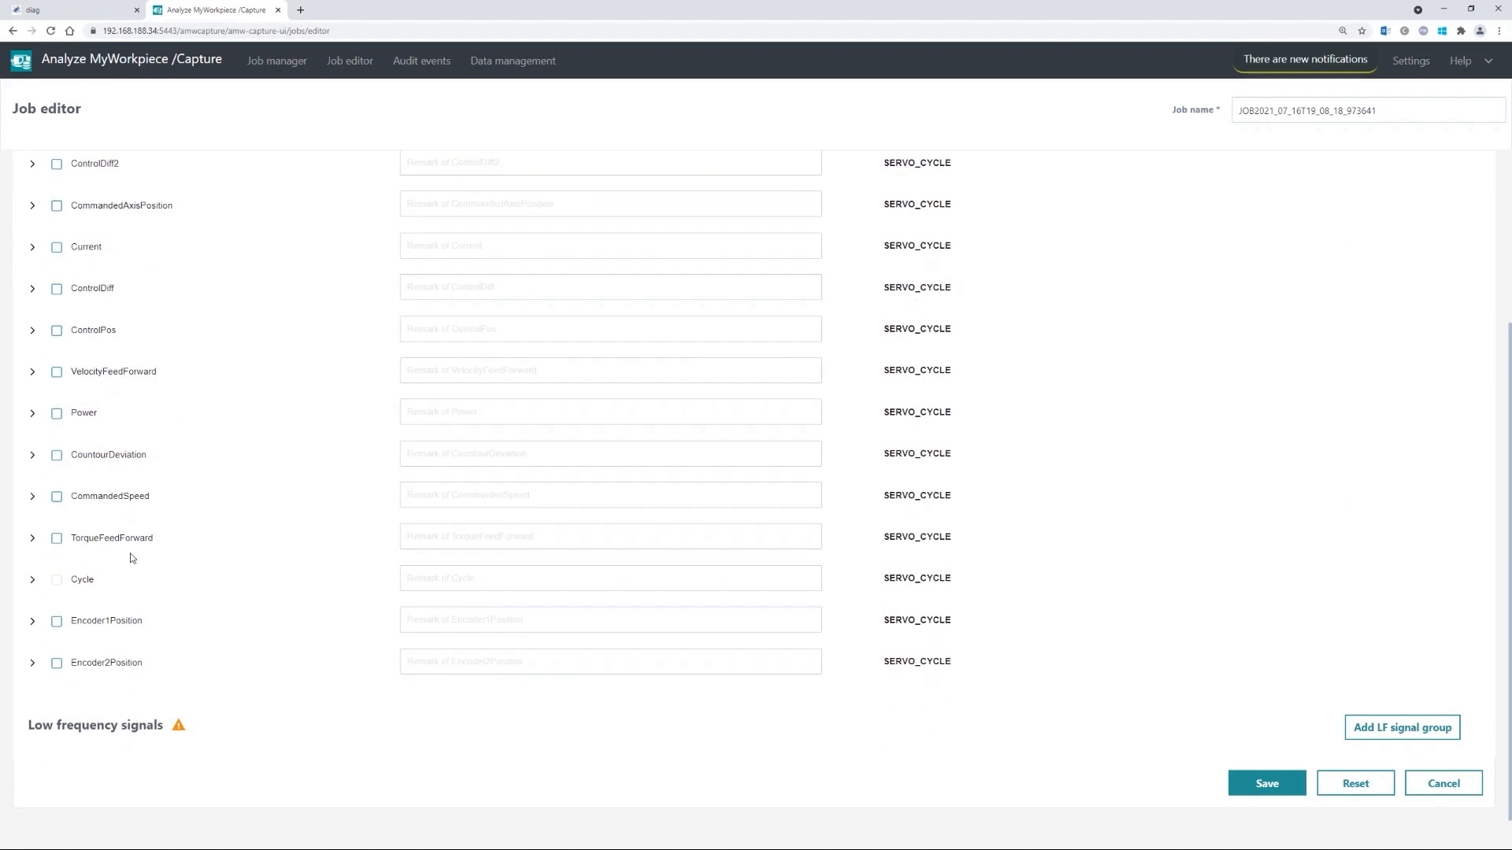
pyautogui.scroll(3, 130, 555)
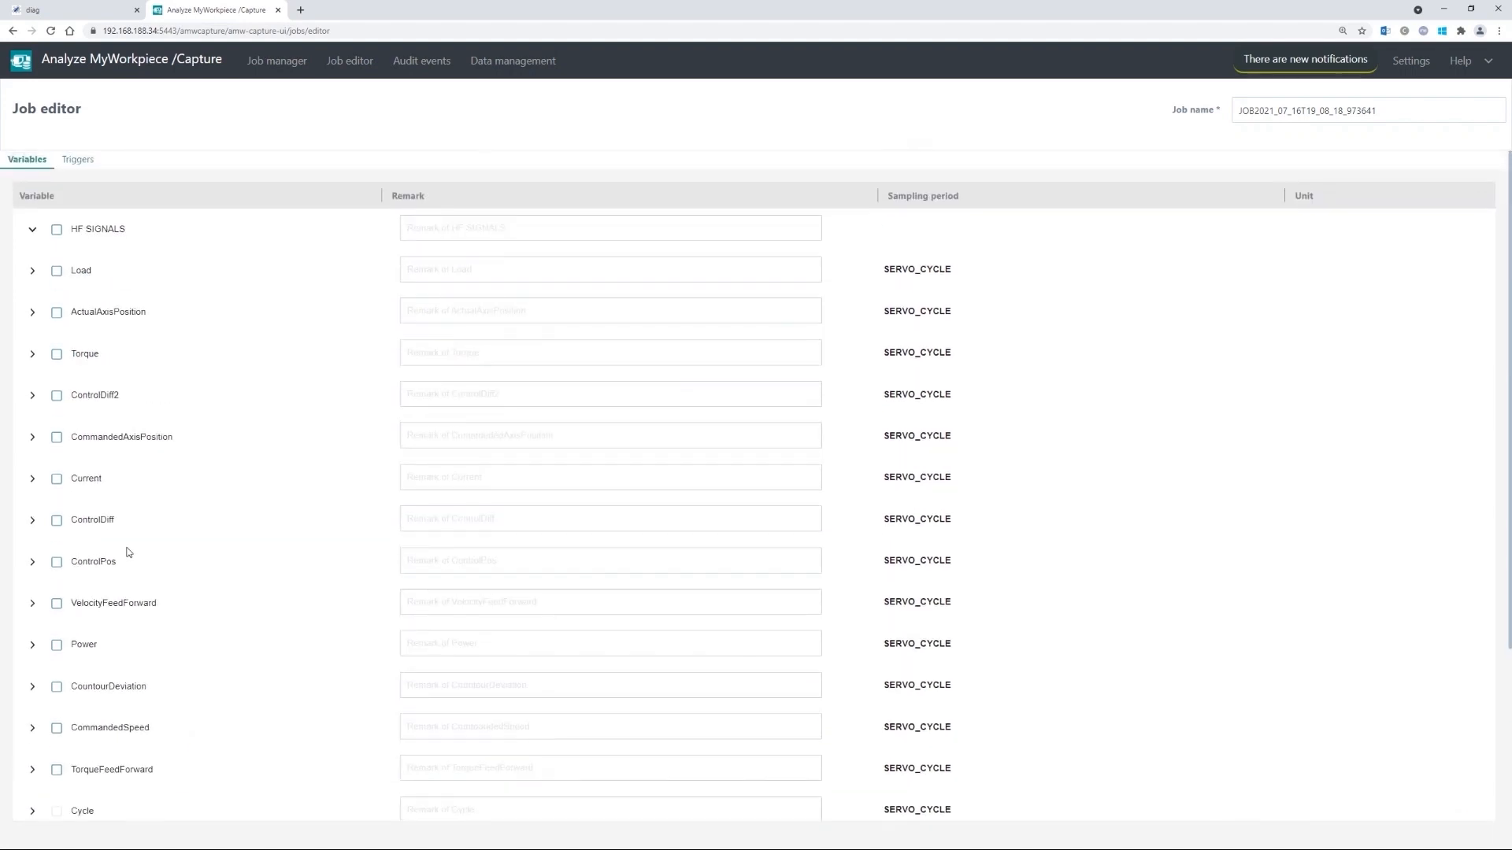
pyautogui.click(32, 313)
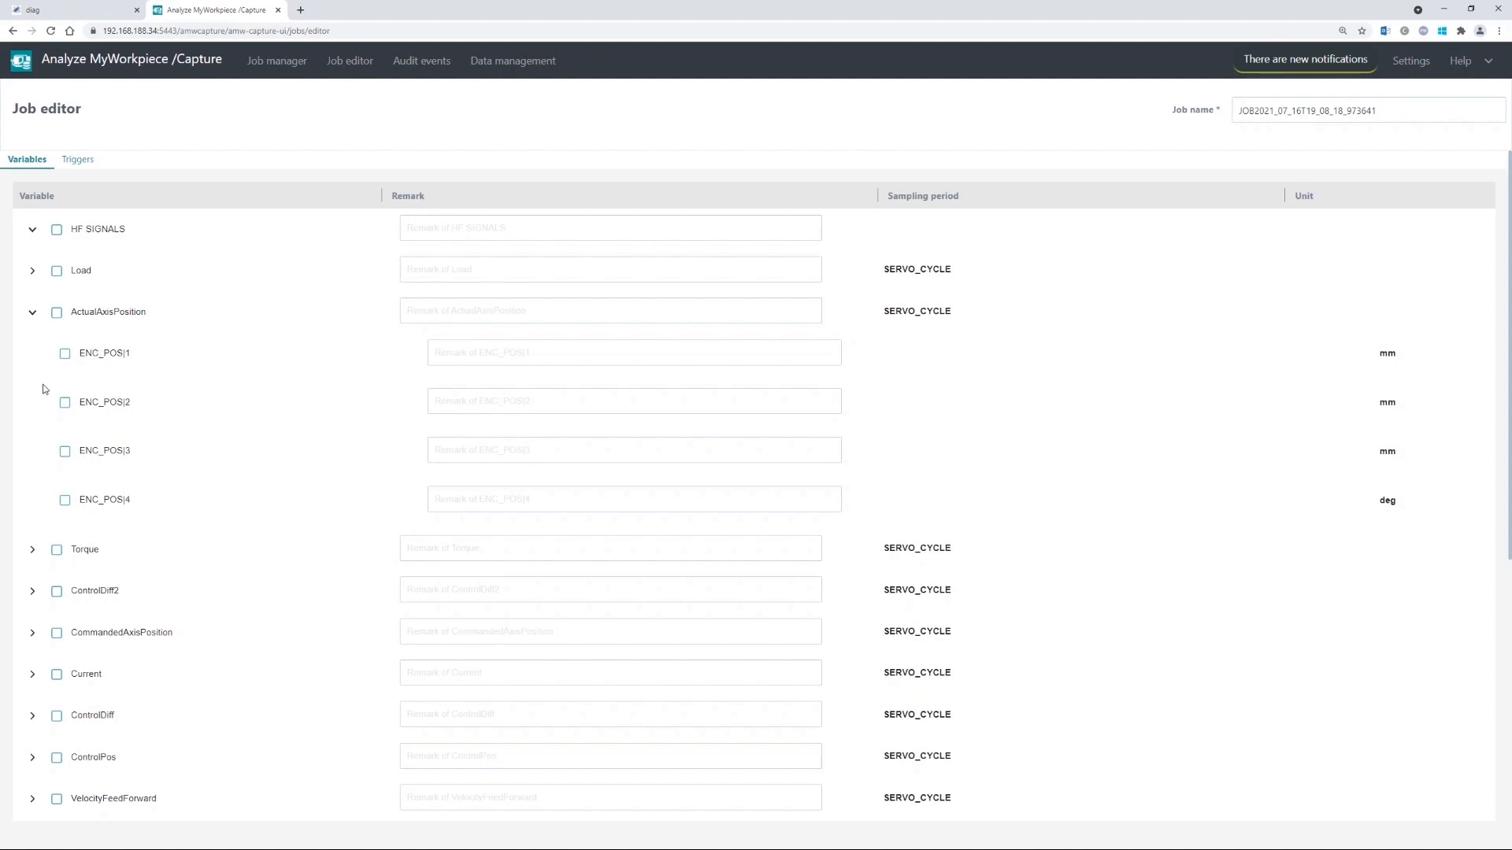
pyautogui.click(32, 313)
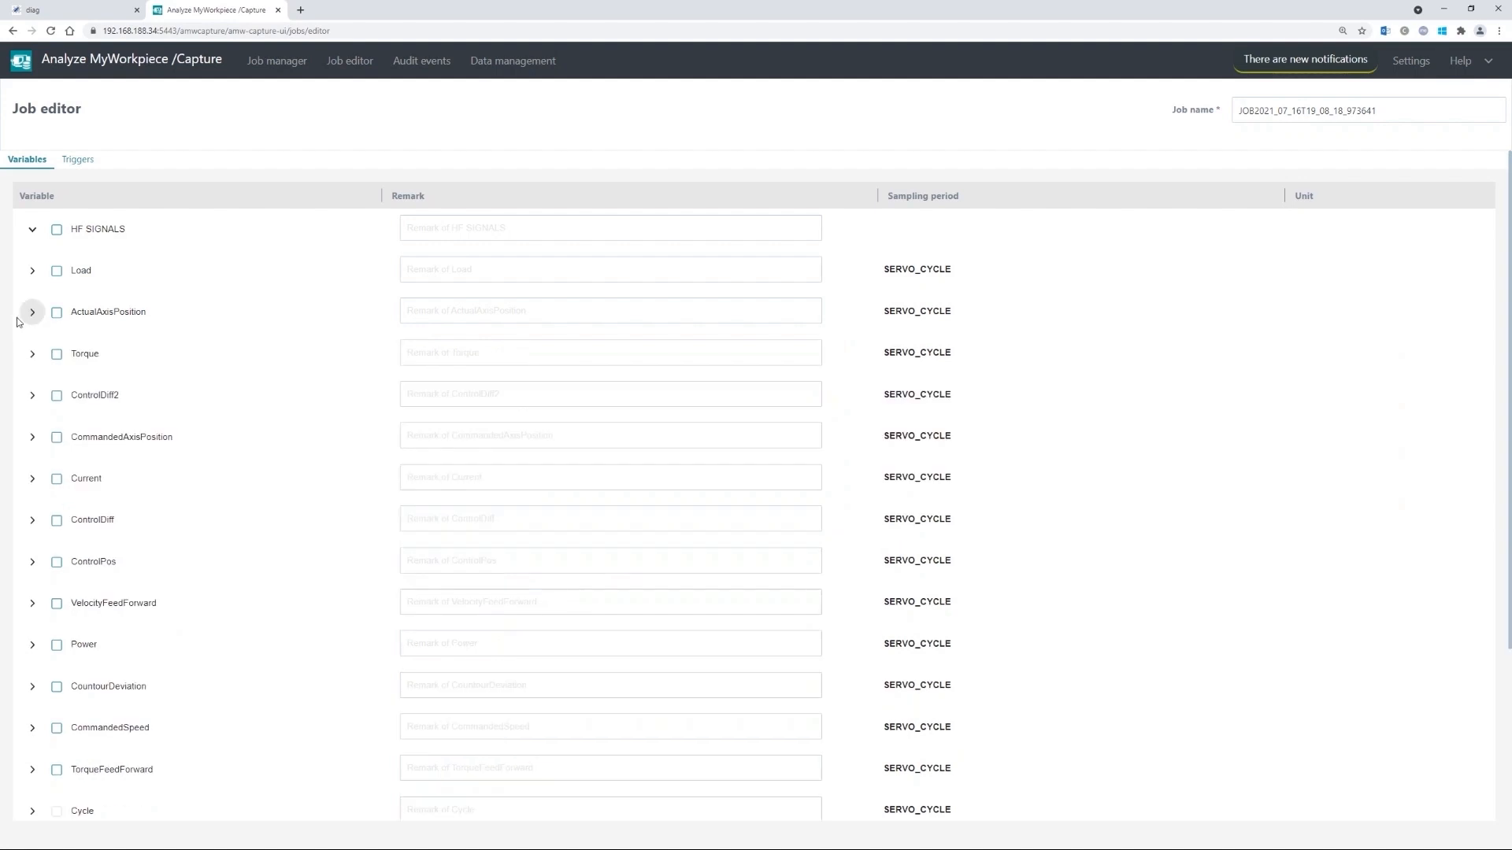
# - Select all HF SIGNALS variables, then try excluding Encoder2Position and inspect its sub-signals
pyautogui.click(57, 231)
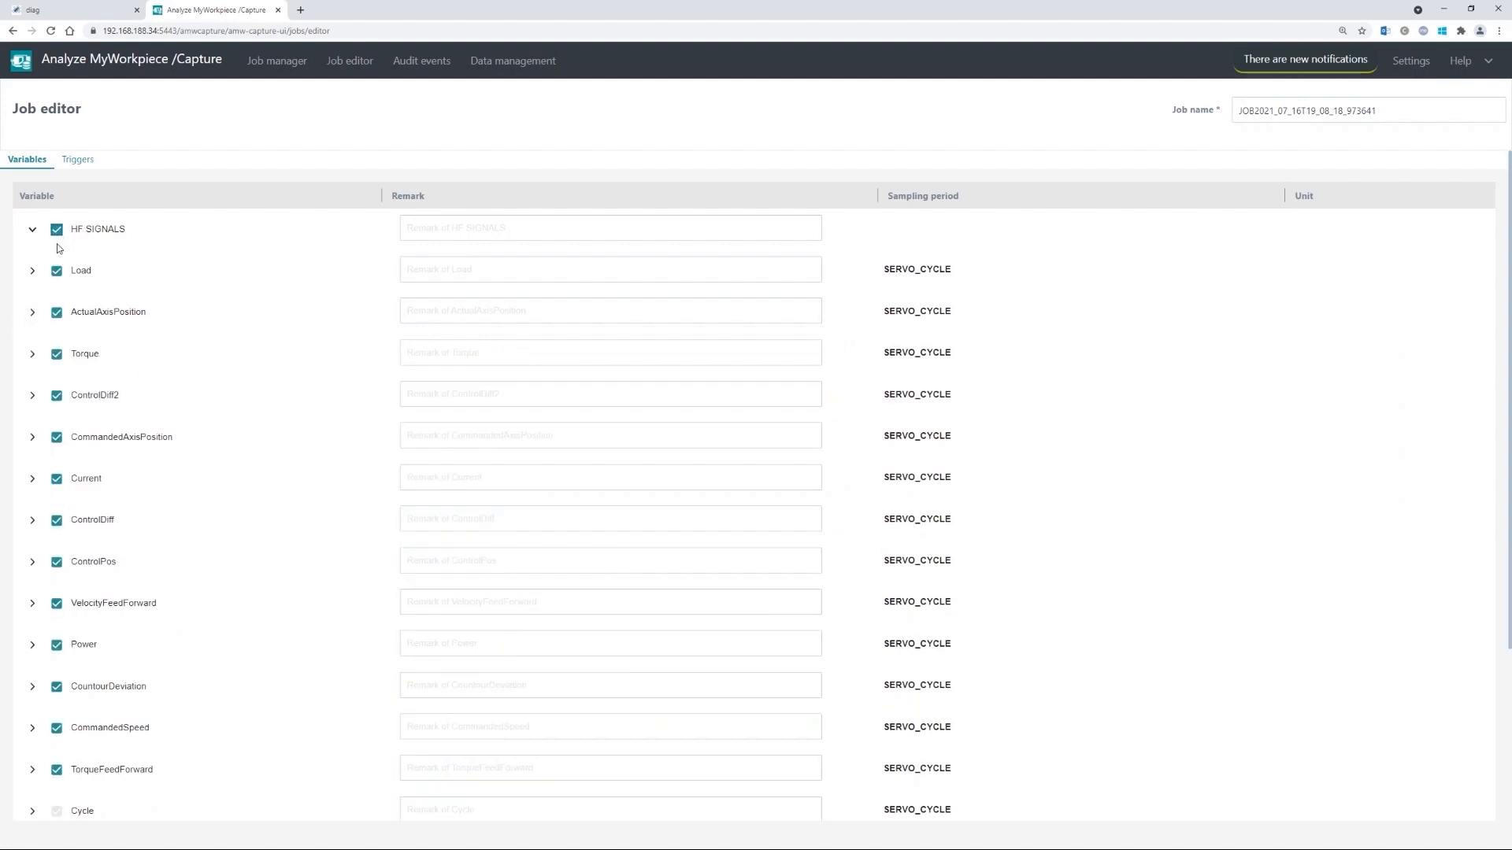
pyautogui.click(33, 230)
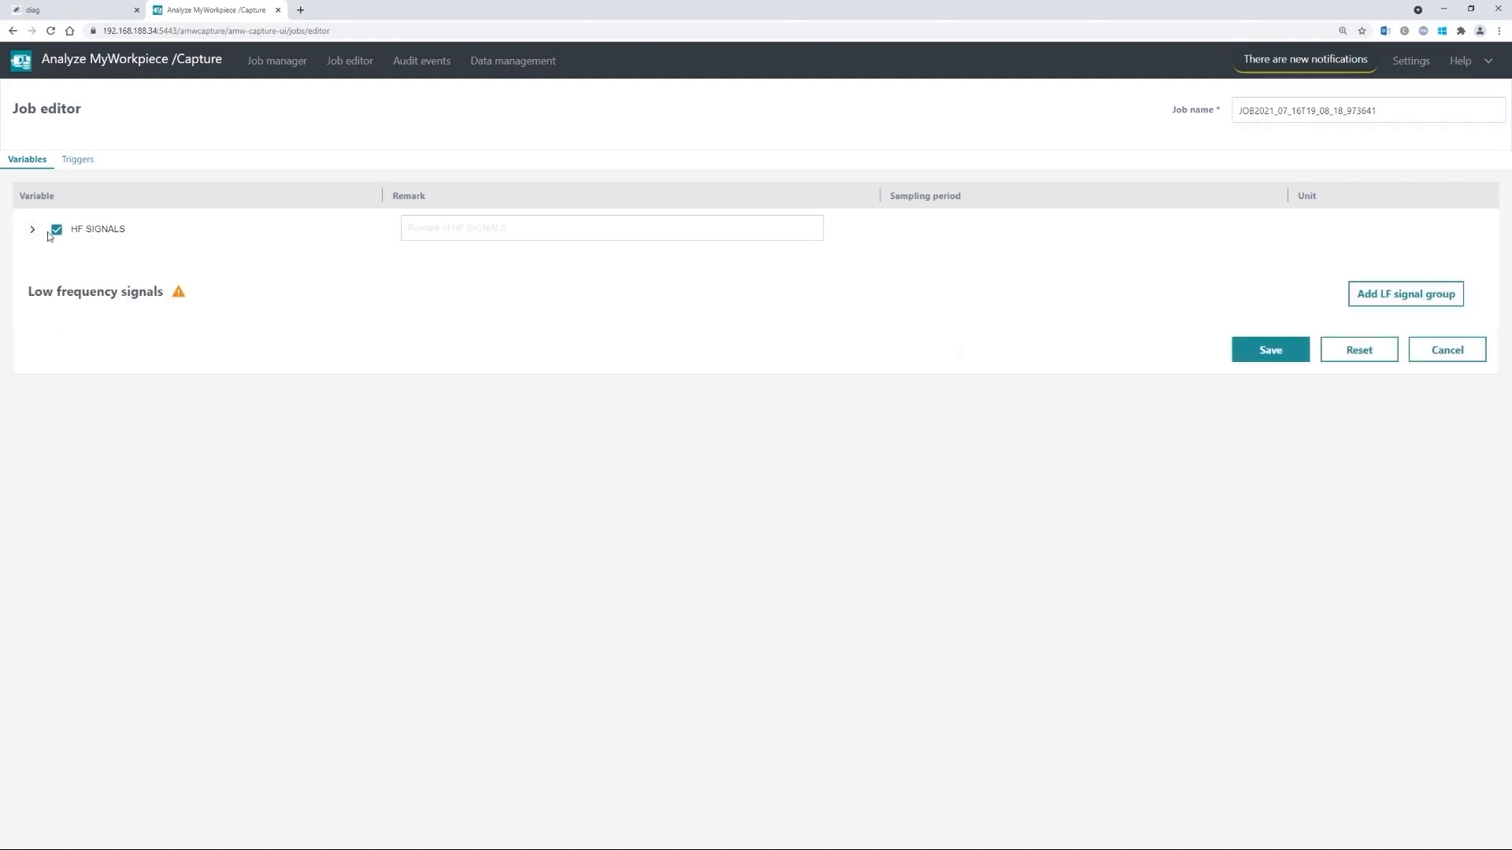
pyautogui.click(32, 229)
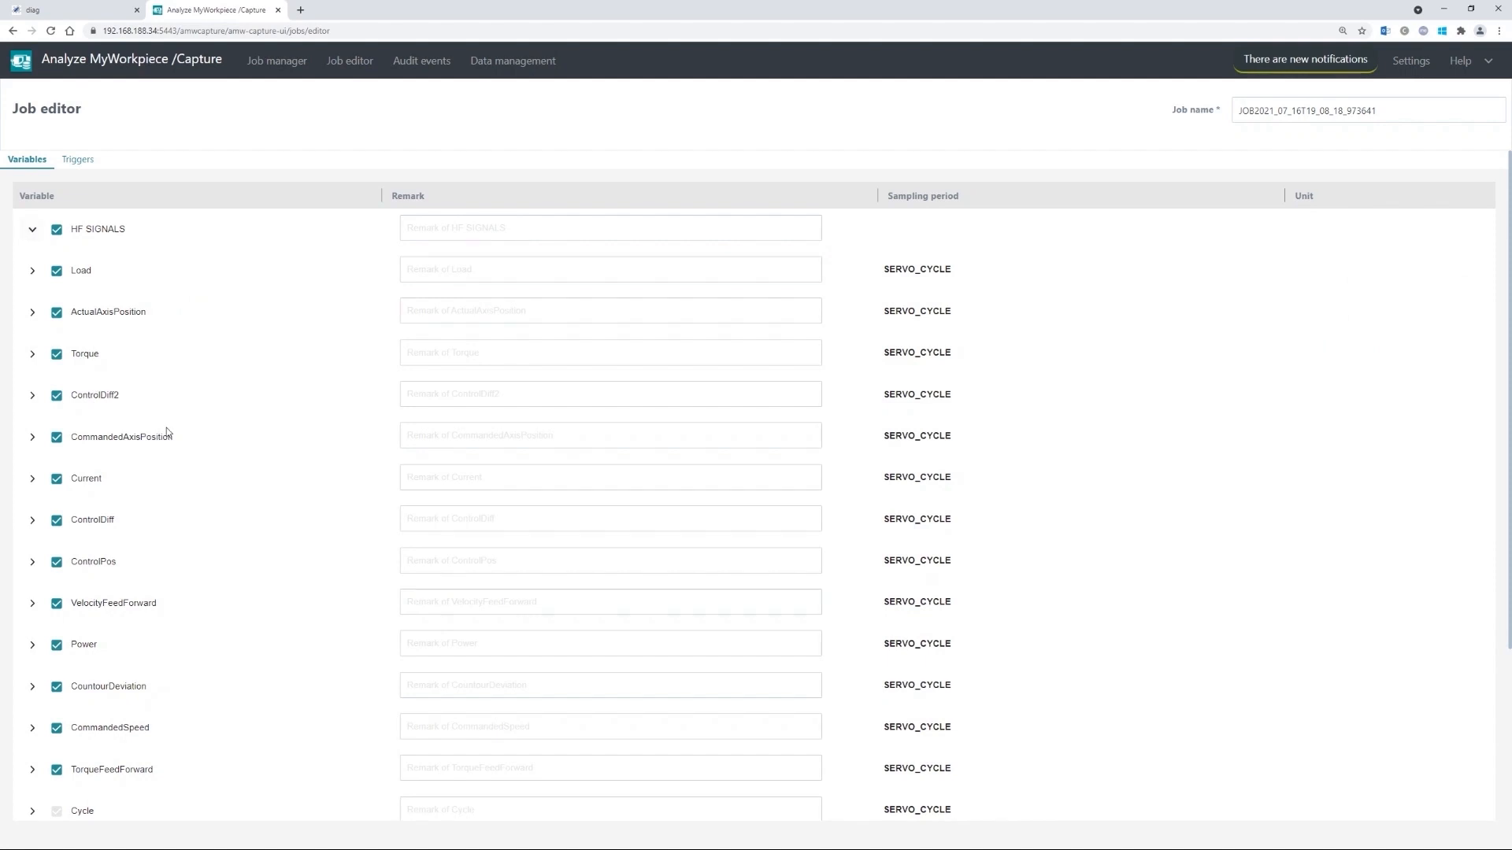
pyautogui.scroll(-3, 170, 437)
pyautogui.scroll(3, 167, 401)
pyautogui.scroll(-3, 211, 787)
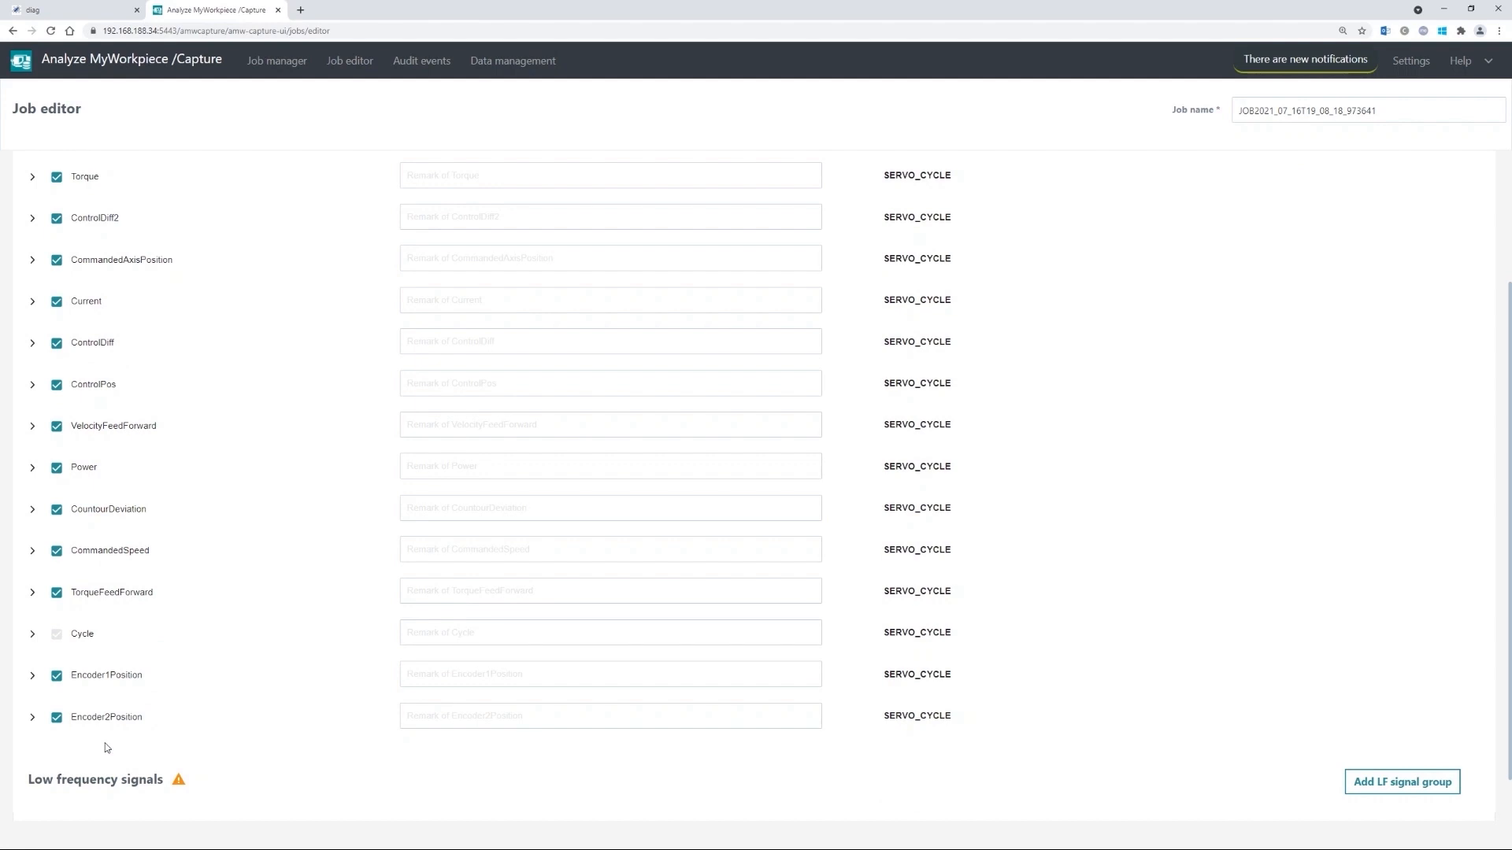
pyautogui.click(57, 718)
pyautogui.scroll(3, 130, 634)
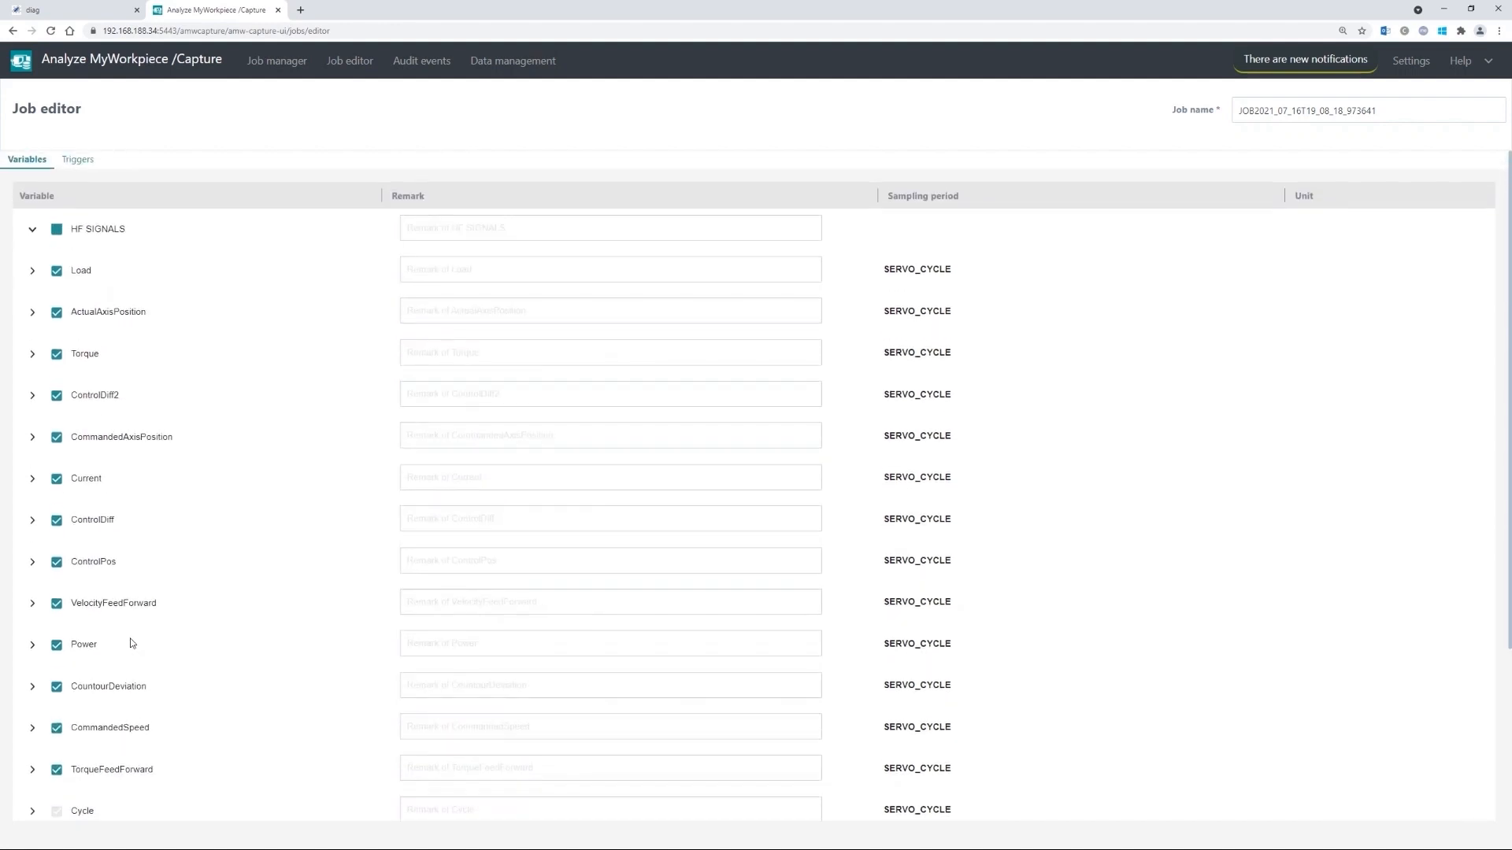
pyautogui.scroll(-3, 141, 672)
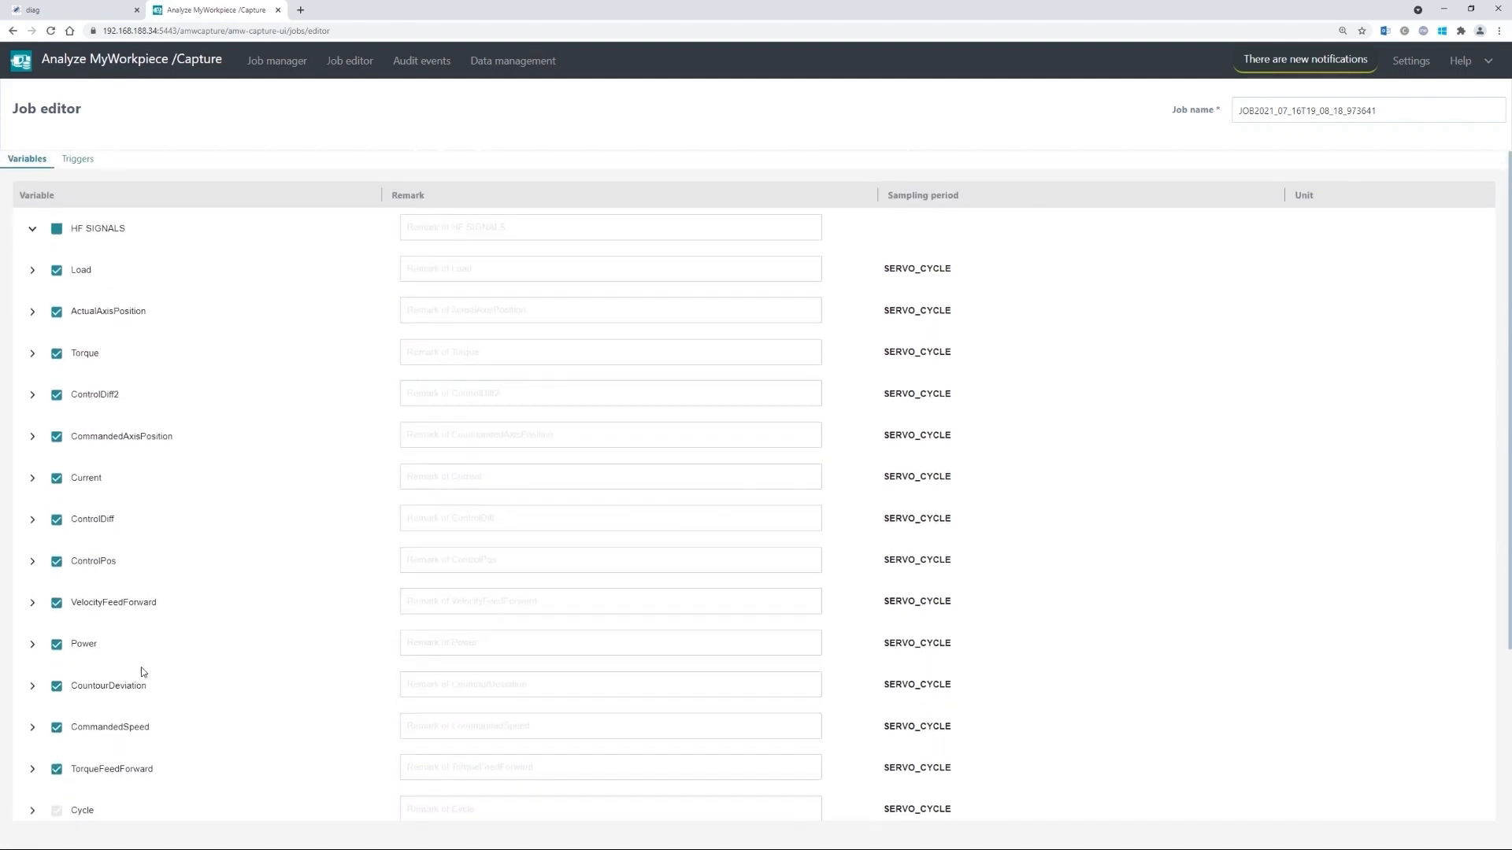
pyautogui.click(32, 776)
pyautogui.scroll(-3, 89, 659)
pyautogui.scroll(-3, 89, 659)
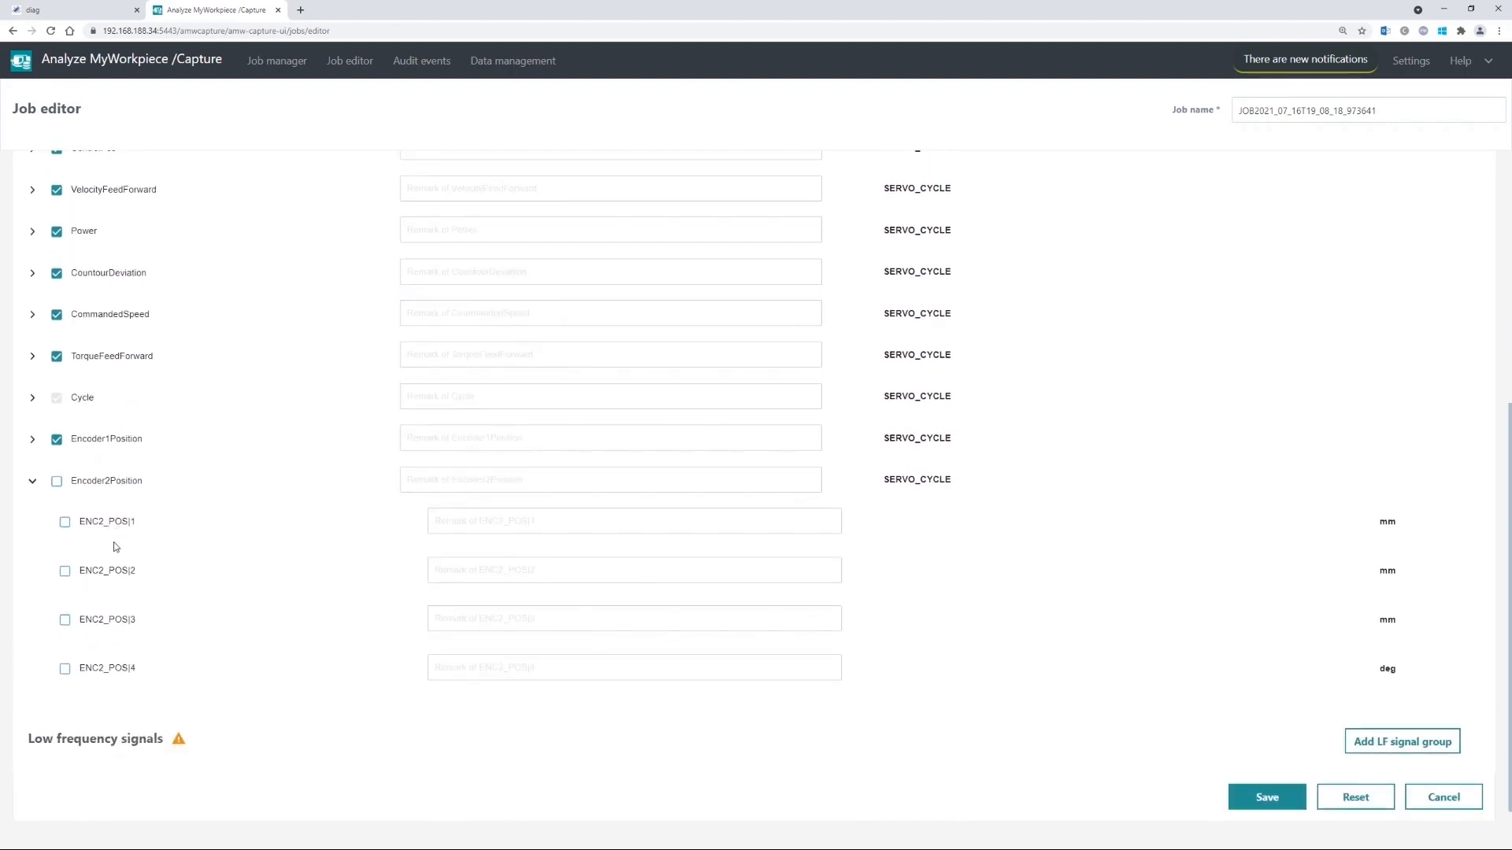
pyautogui.click(32, 483)
pyautogui.scroll(10, 79, 622)
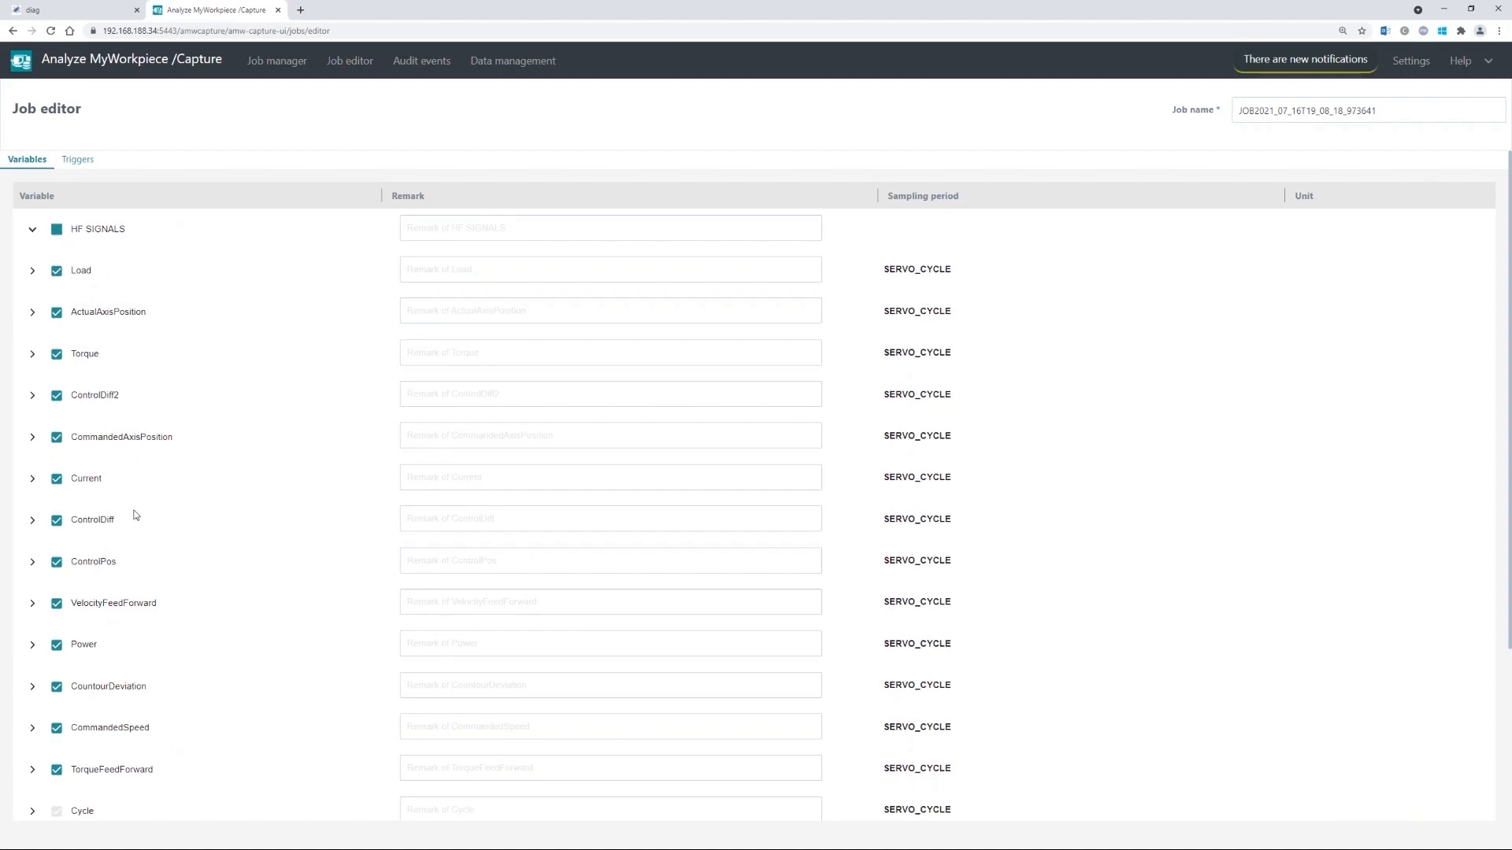
# - Reselect every HF SIGNALS variable and collapse the group
pyautogui.scroll(-3, 134, 606)
pyautogui.scroll(3, 129, 617)
pyautogui.click(58, 233)
pyautogui.scroll(-3, 91, 323)
pyautogui.scroll(3, 100, 577)
pyautogui.click(33, 230)
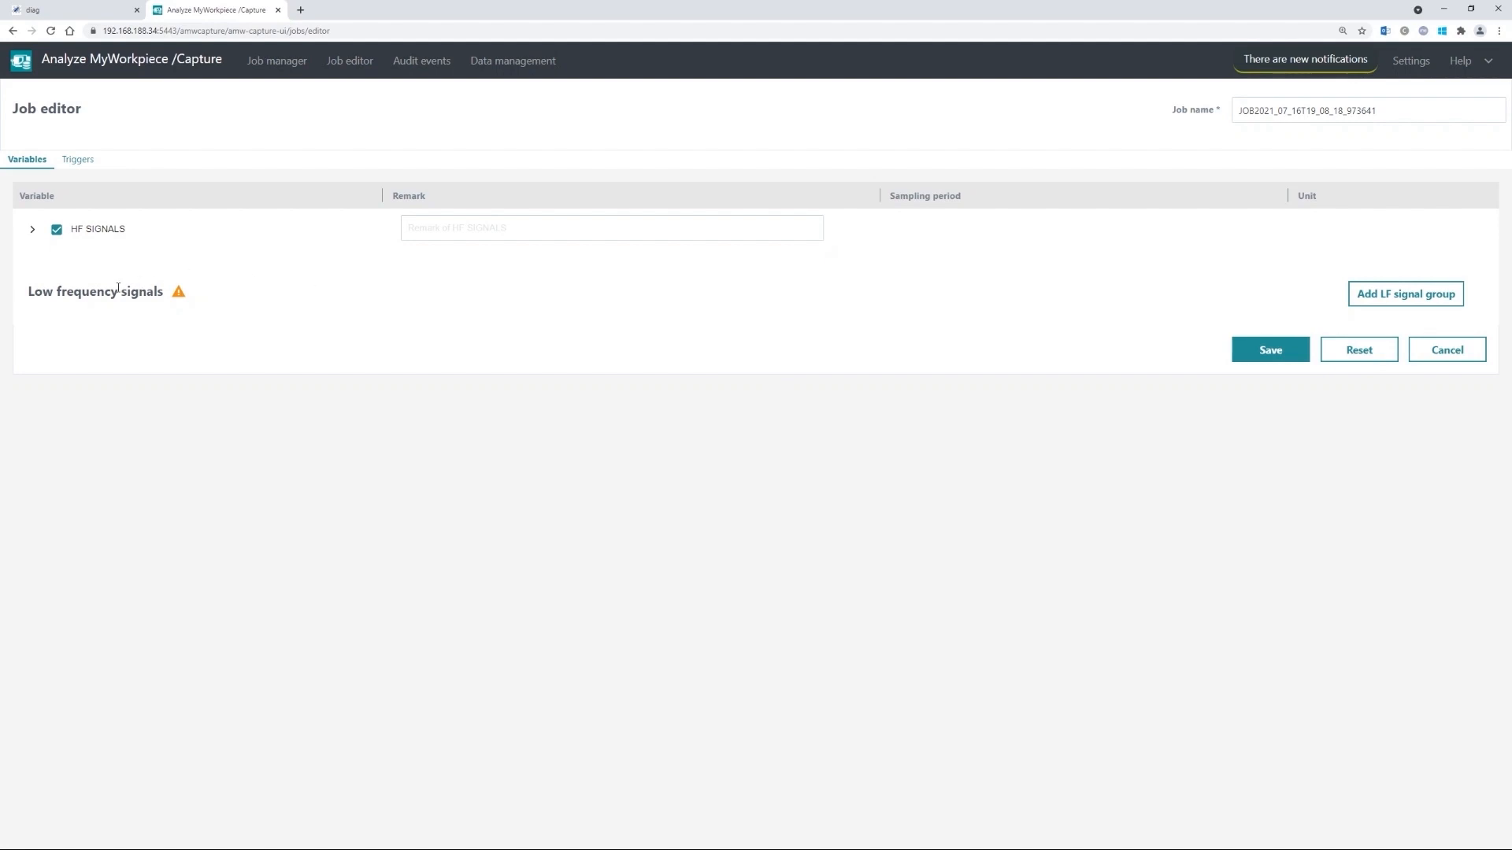
# - Add then delete an empty LF signal group and entry, and show the Triggers settings
pyautogui.click(1425, 302)
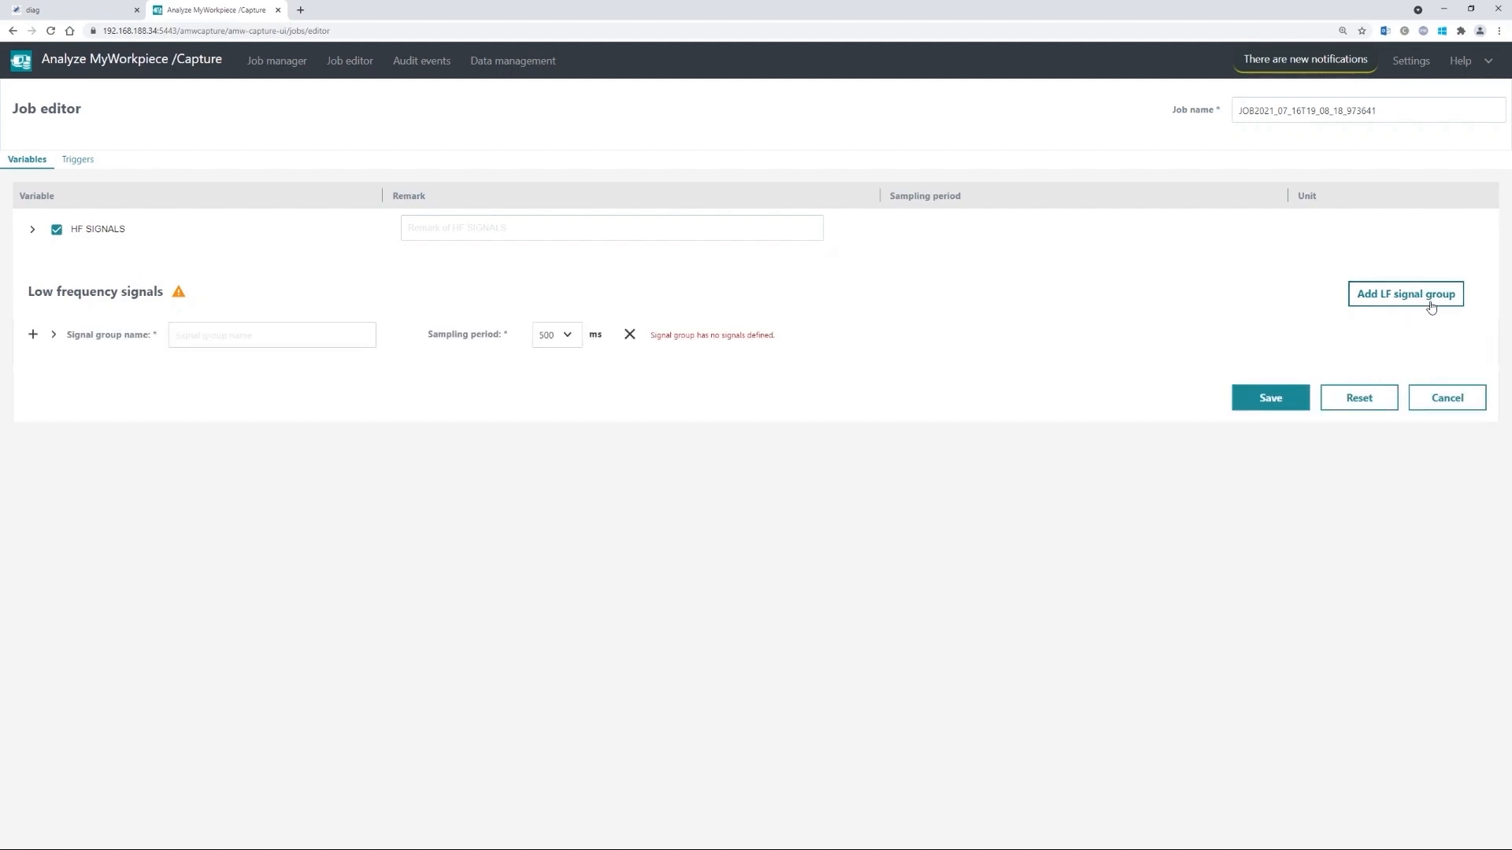
pyautogui.click(33, 335)
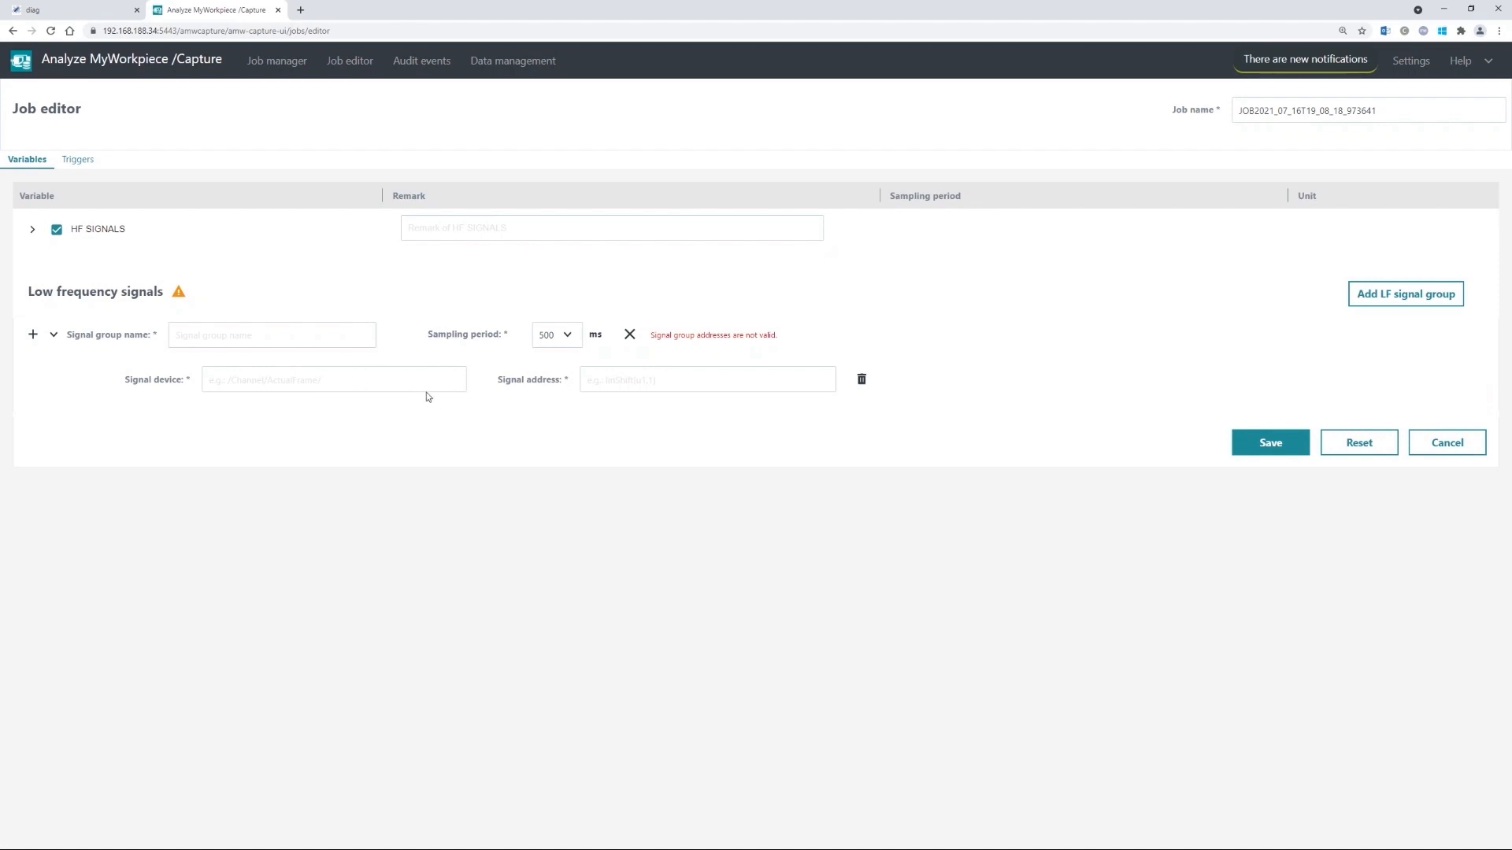
pyautogui.click(861, 381)
pyautogui.click(629, 334)
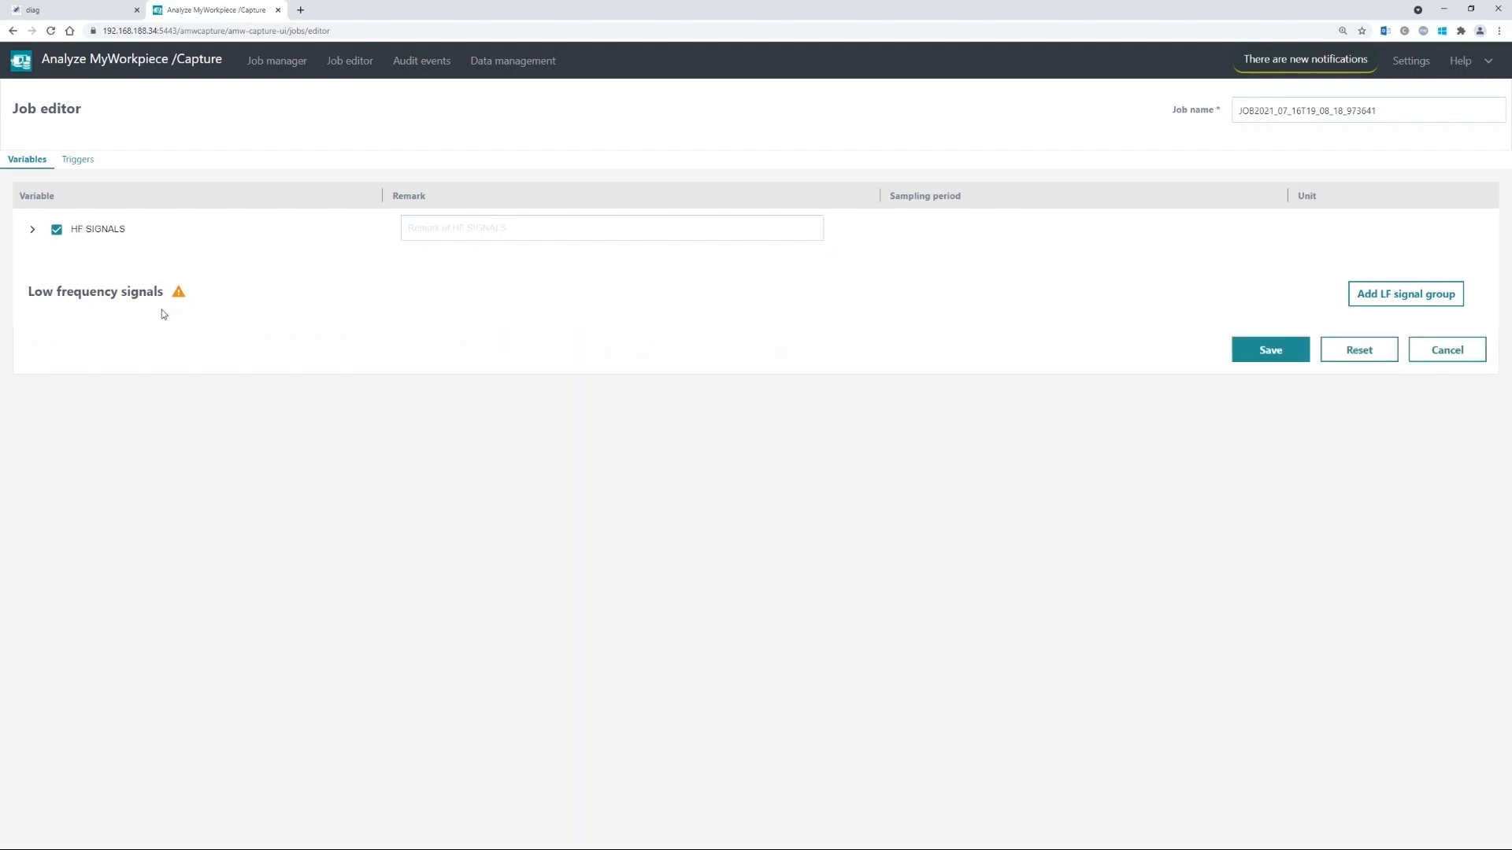
pyautogui.click(71, 166)
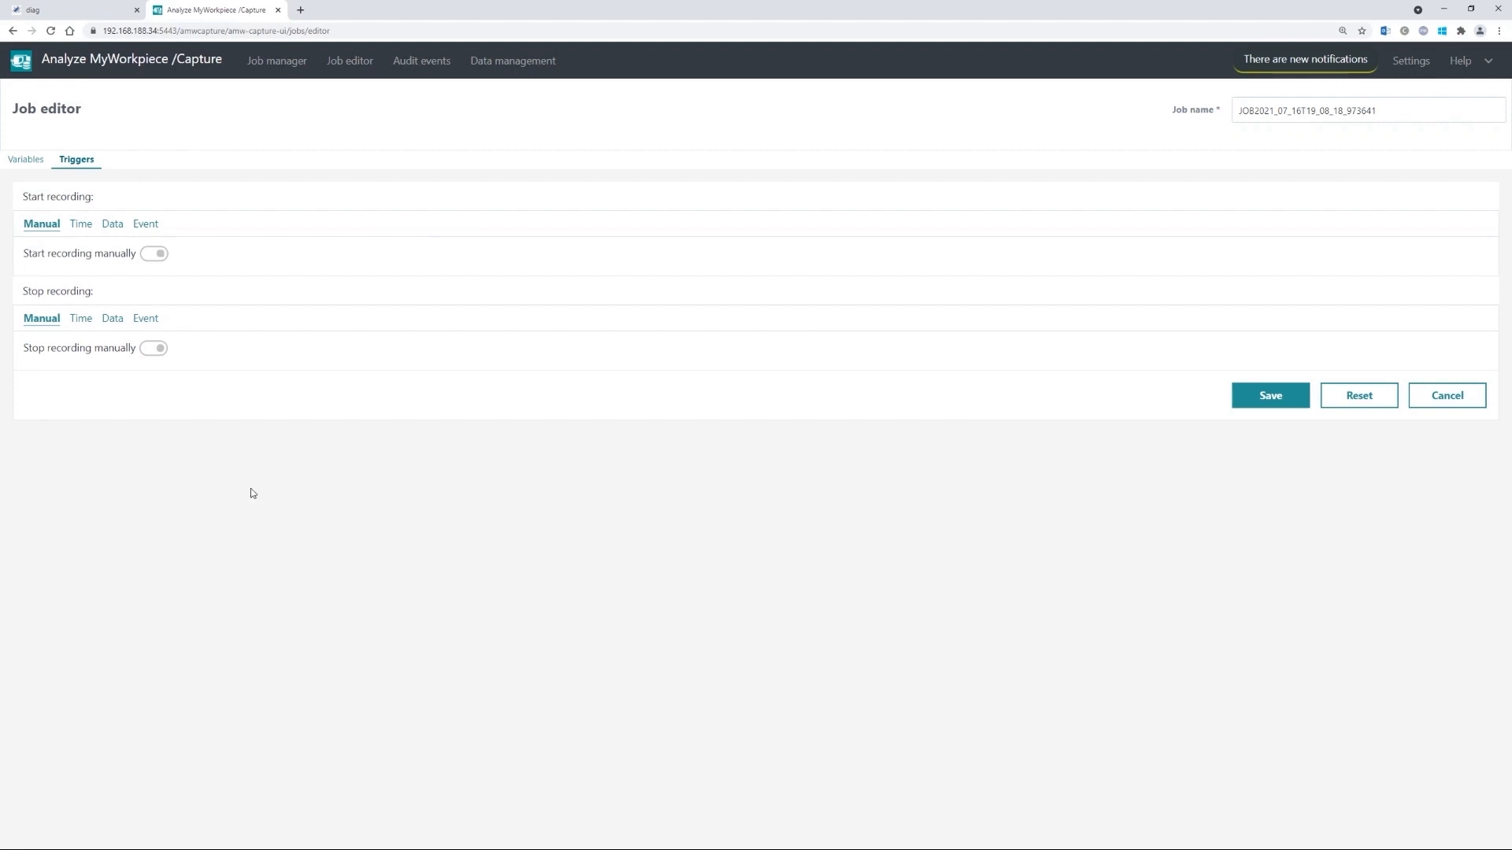
# - Enable a time-based start trigger on 2021-07-18 at 08:00:00
pyautogui.click(78, 227)
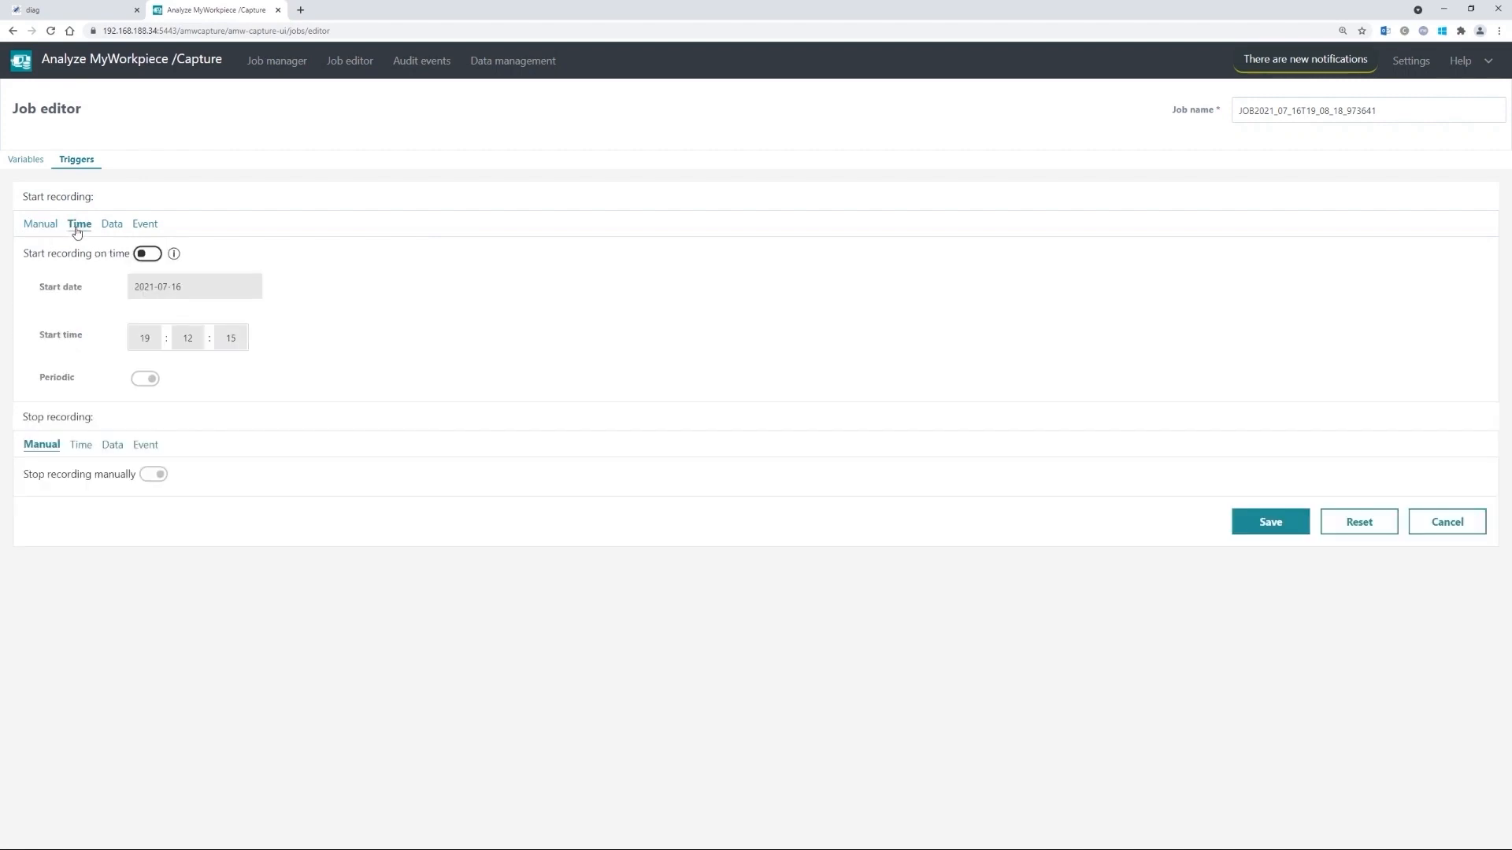
pyautogui.click(146, 255)
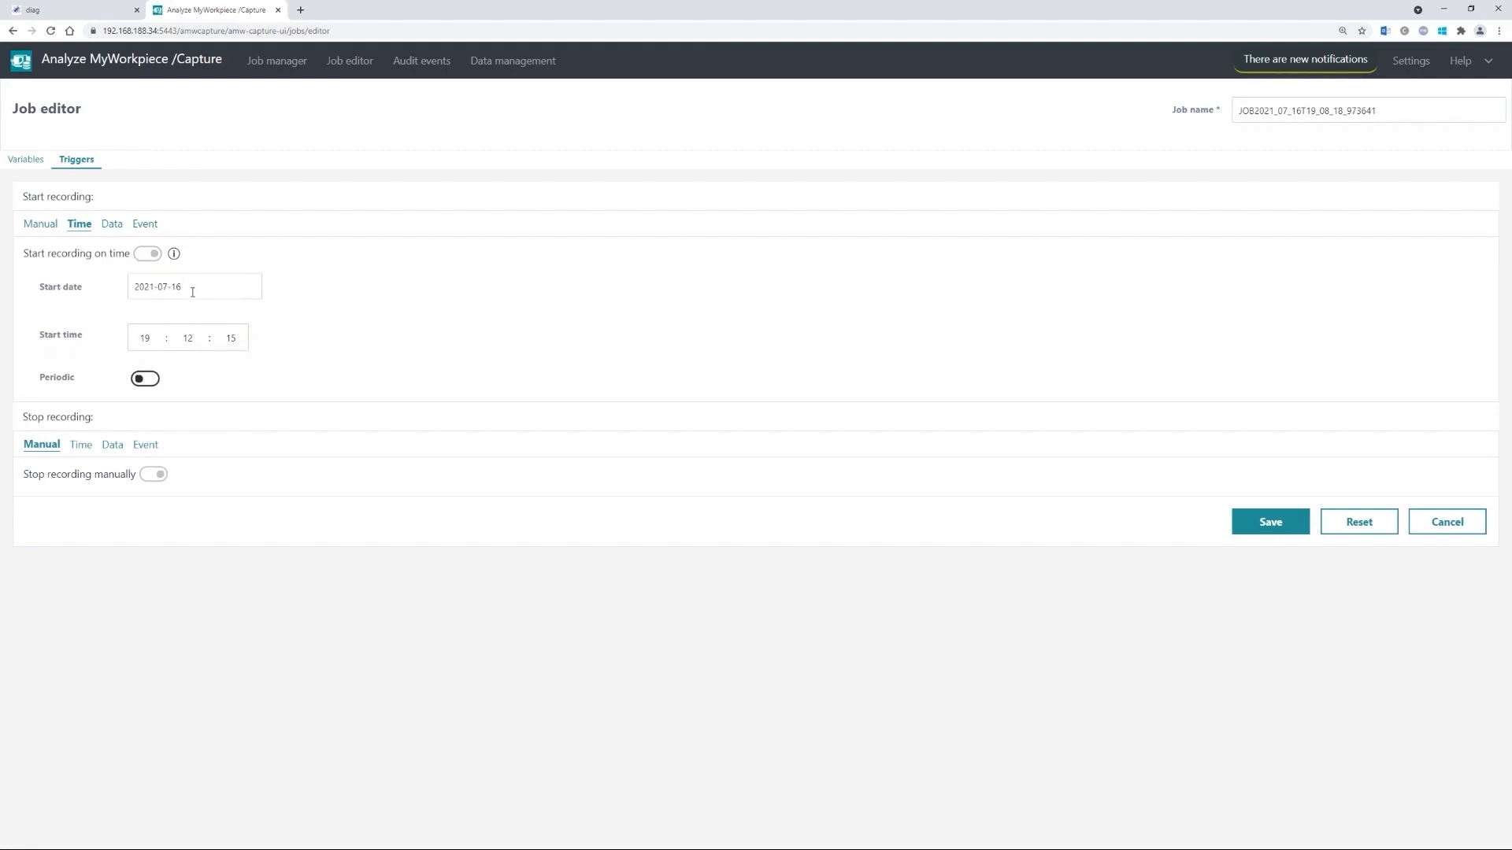
pyautogui.click(192, 292)
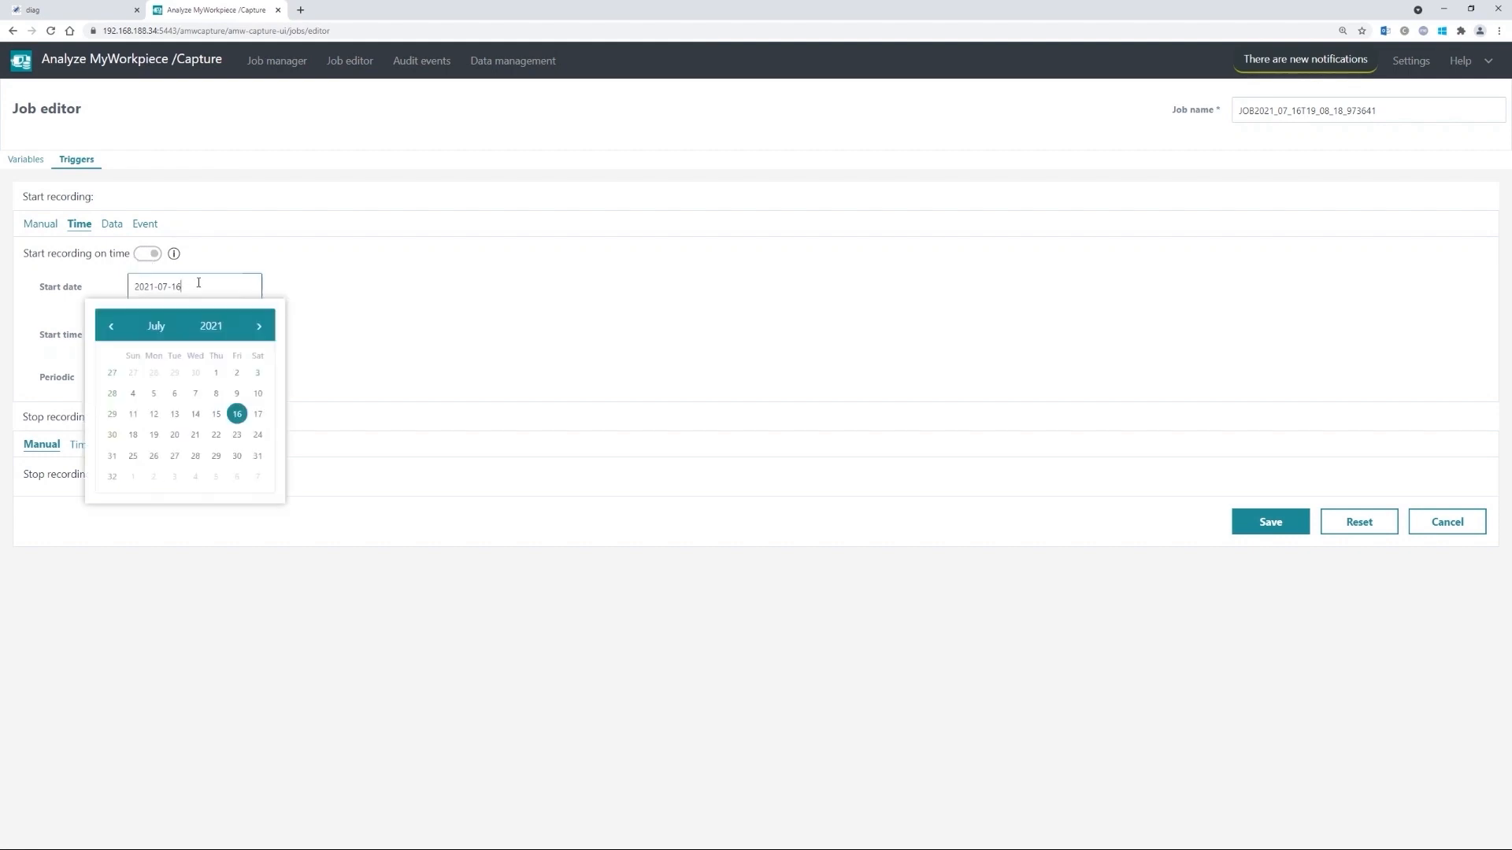
pyautogui.click(134, 436)
pyautogui.click(147, 331)
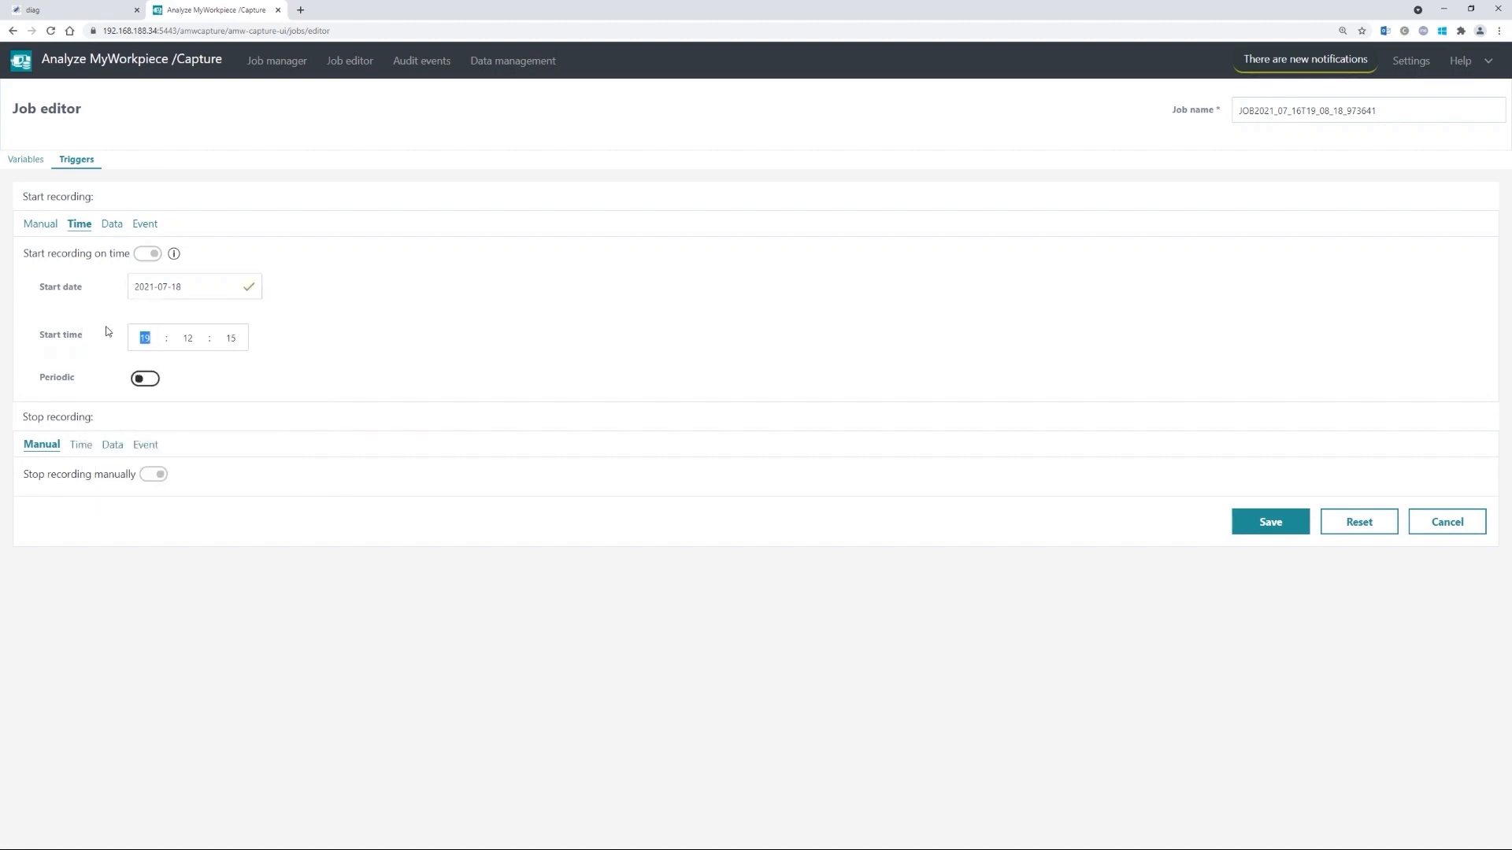
pyautogui.write('08000')
# - Make the recording repeat every 1 day at 08:00 and stop after 14
pyautogui.click(155, 380)
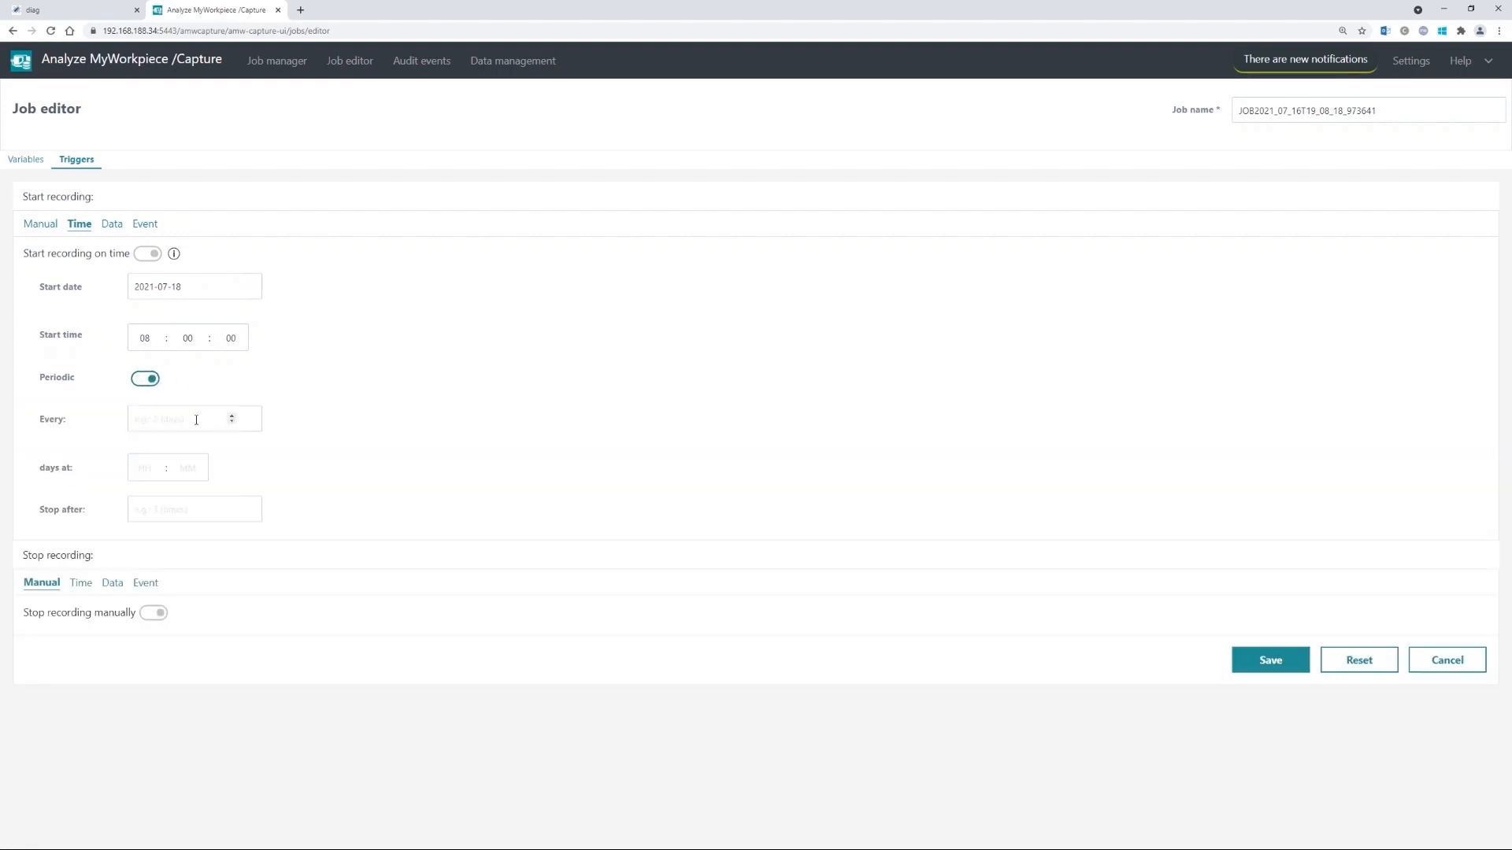
pyautogui.click(232, 418)
pyautogui.click(153, 472)
pyautogui.click(200, 474)
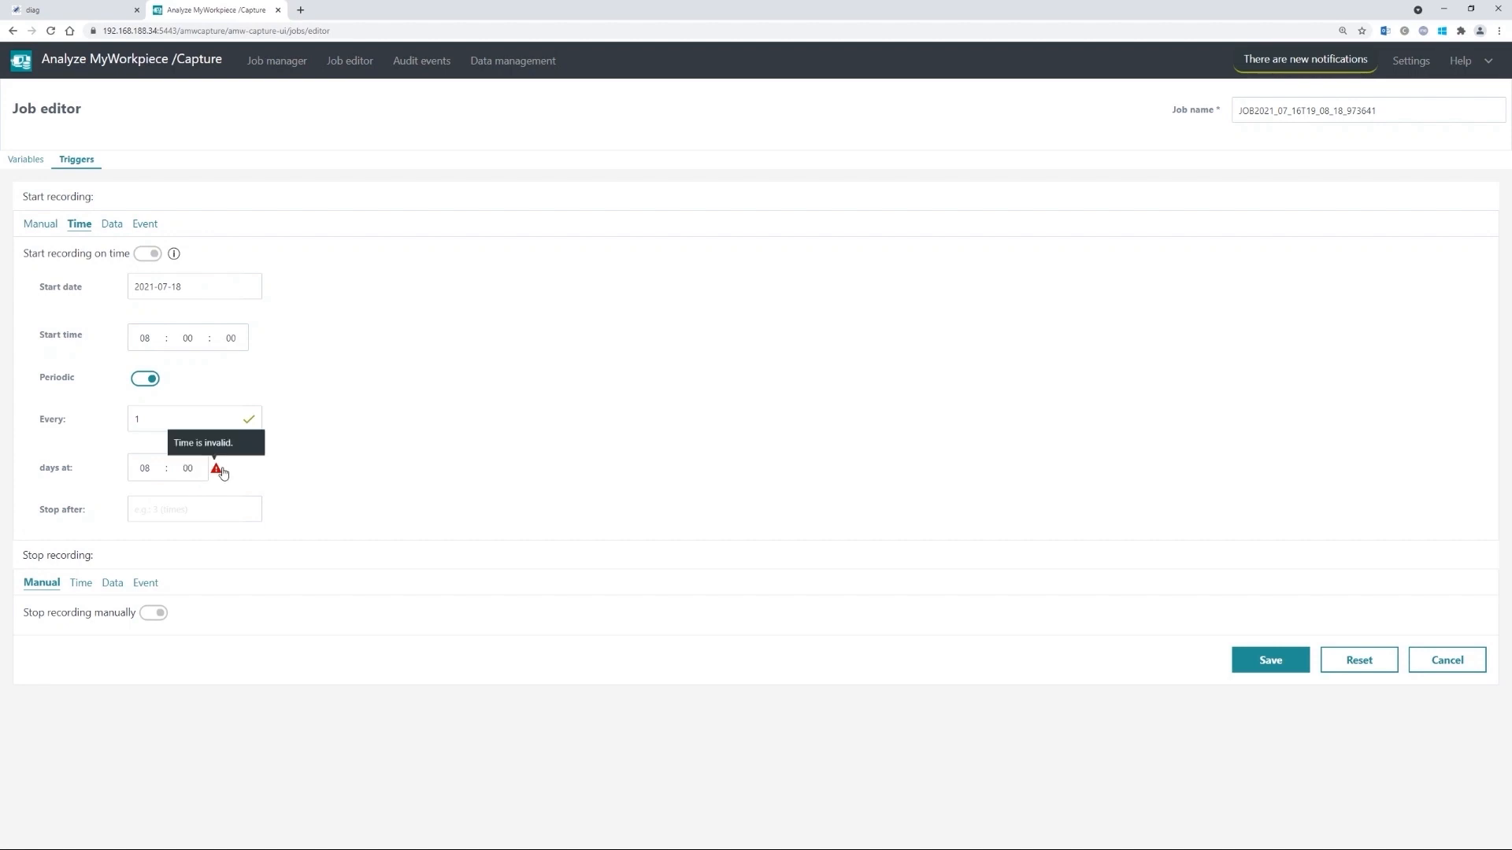
pyautogui.click(337, 470)
pyautogui.click(174, 509)
pyautogui.write('14')
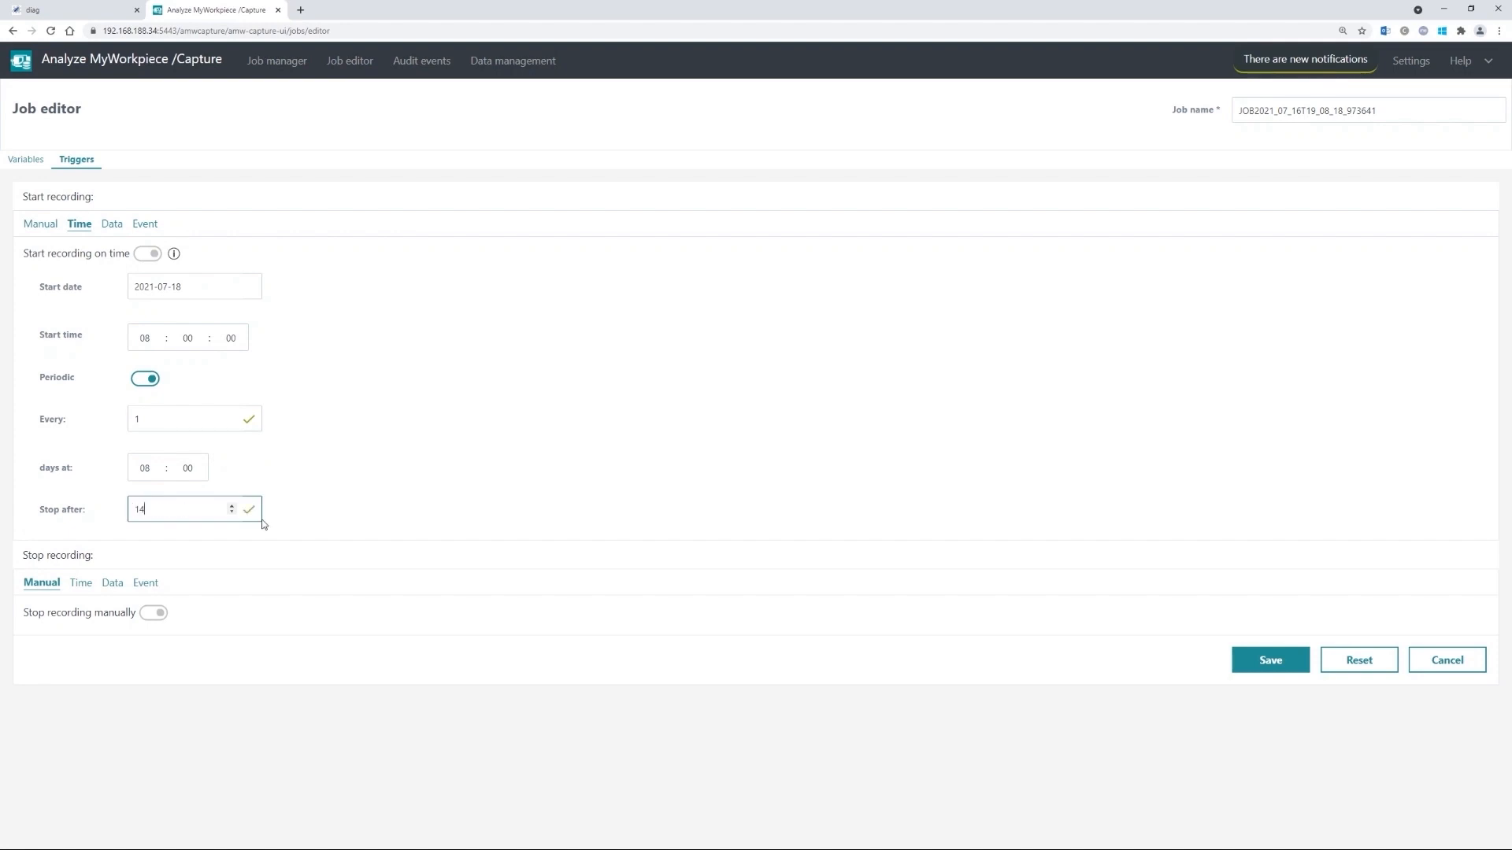
pyautogui.click(358, 465)
pyautogui.click(112, 226)
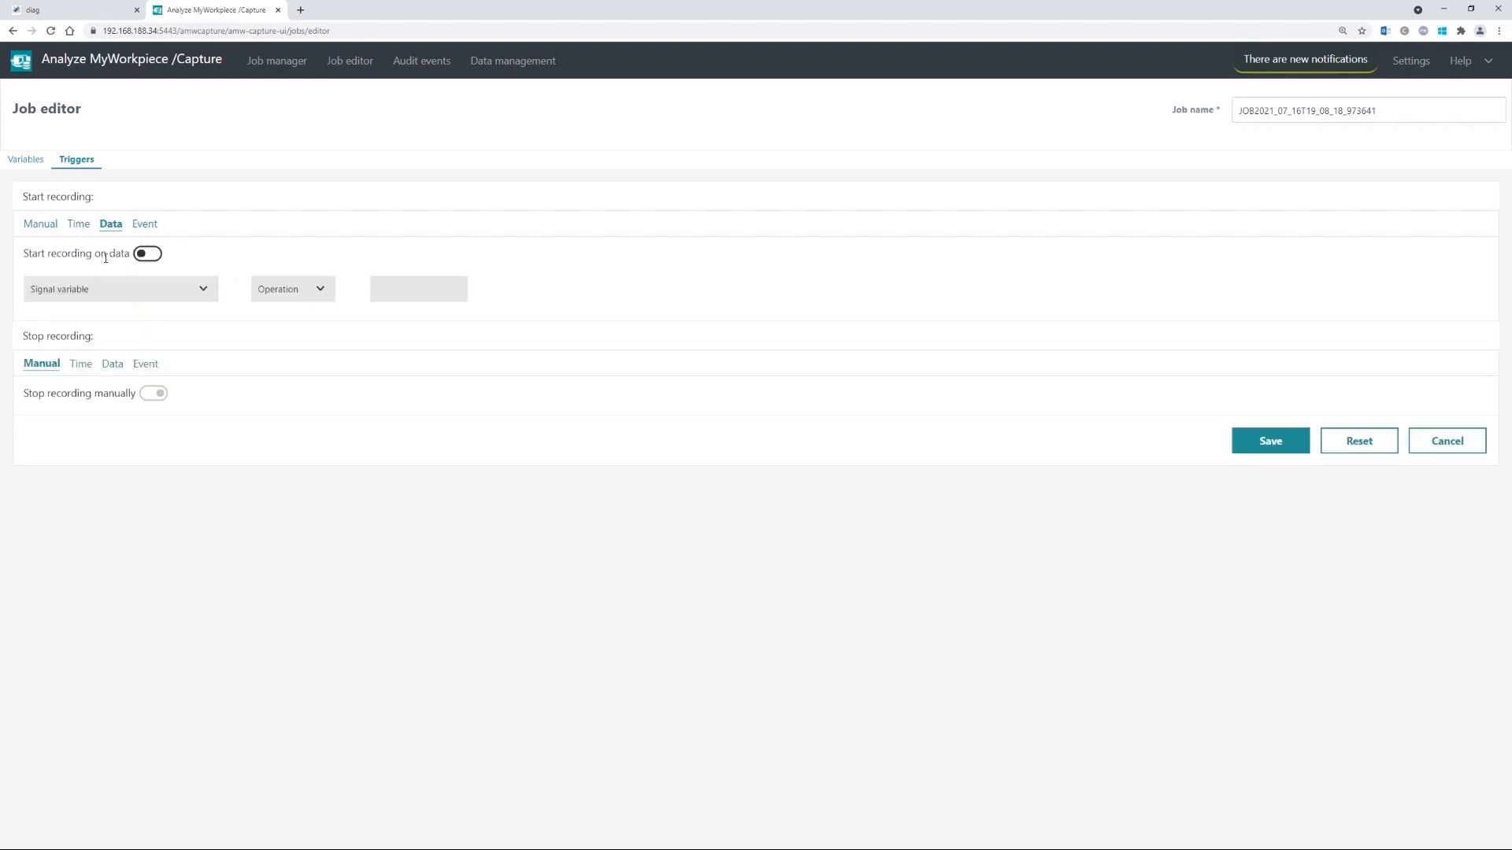
# - Enable a data start trigger on Load | LOAD|4 with a greater-than comparison
pyautogui.click(152, 254)
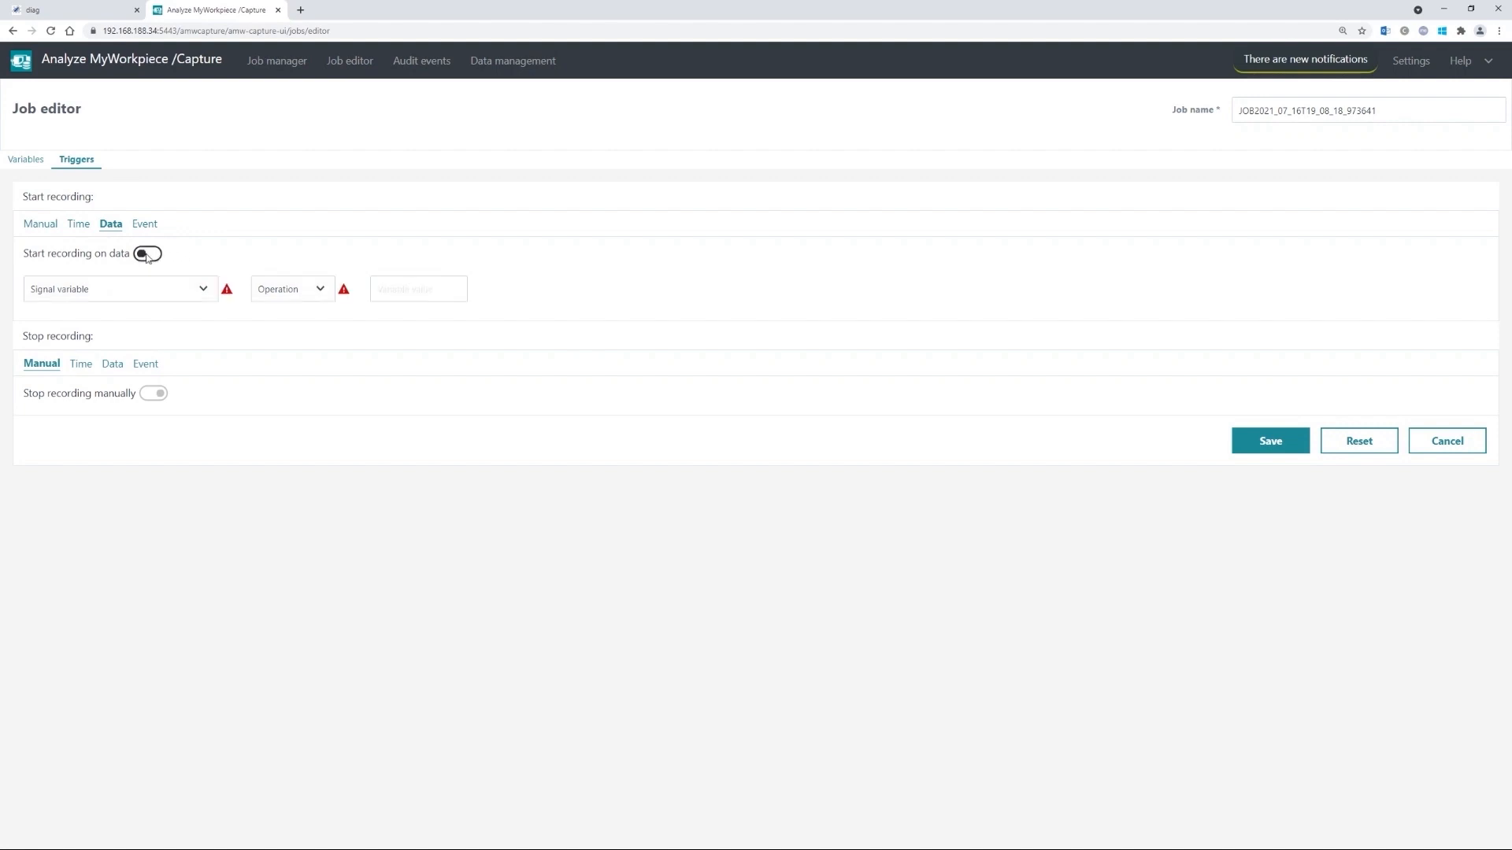
pyautogui.click(137, 293)
pyautogui.scroll(-1, 149, 346)
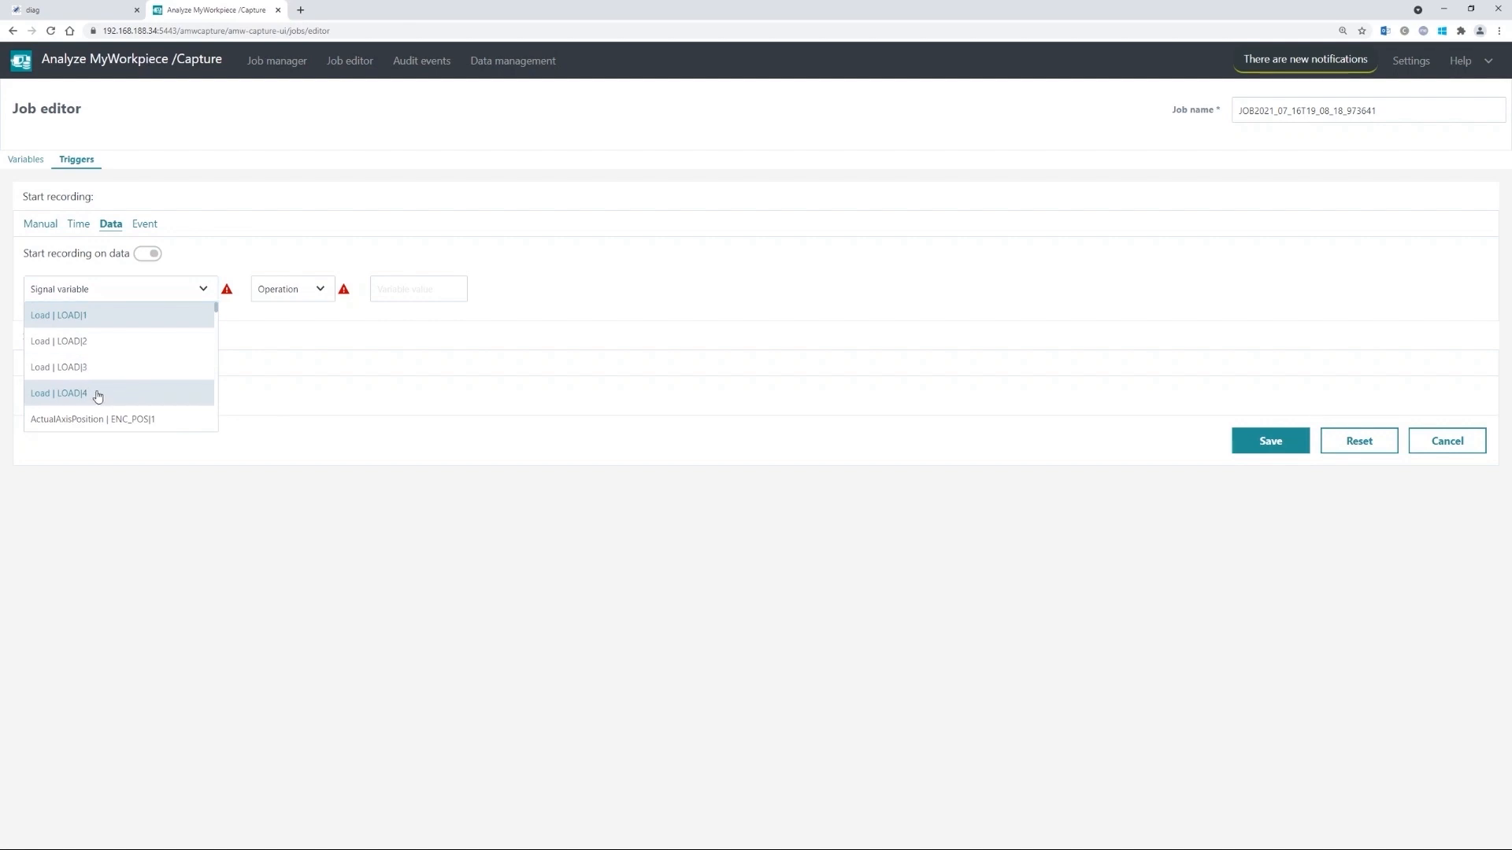
pyautogui.click(98, 393)
pyautogui.click(312, 297)
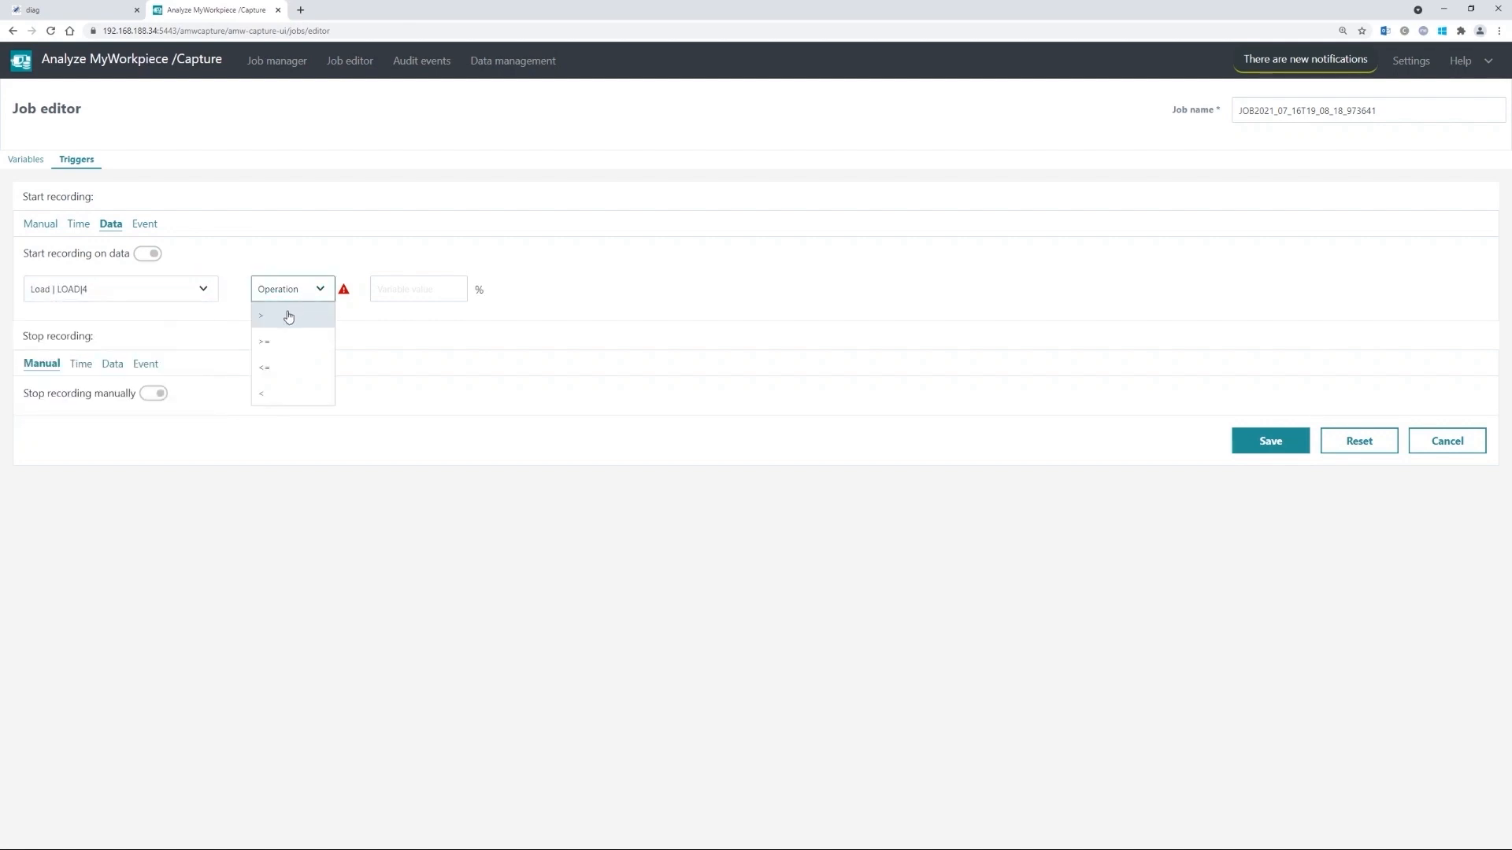
pyautogui.click(286, 314)
# - Set the trigger threshold to 80 % and switch the start trigger to Event
pyautogui.click(404, 286)
pyautogui.write('80')
pyautogui.doubleClick(535, 276)
pyautogui.click(528, 276)
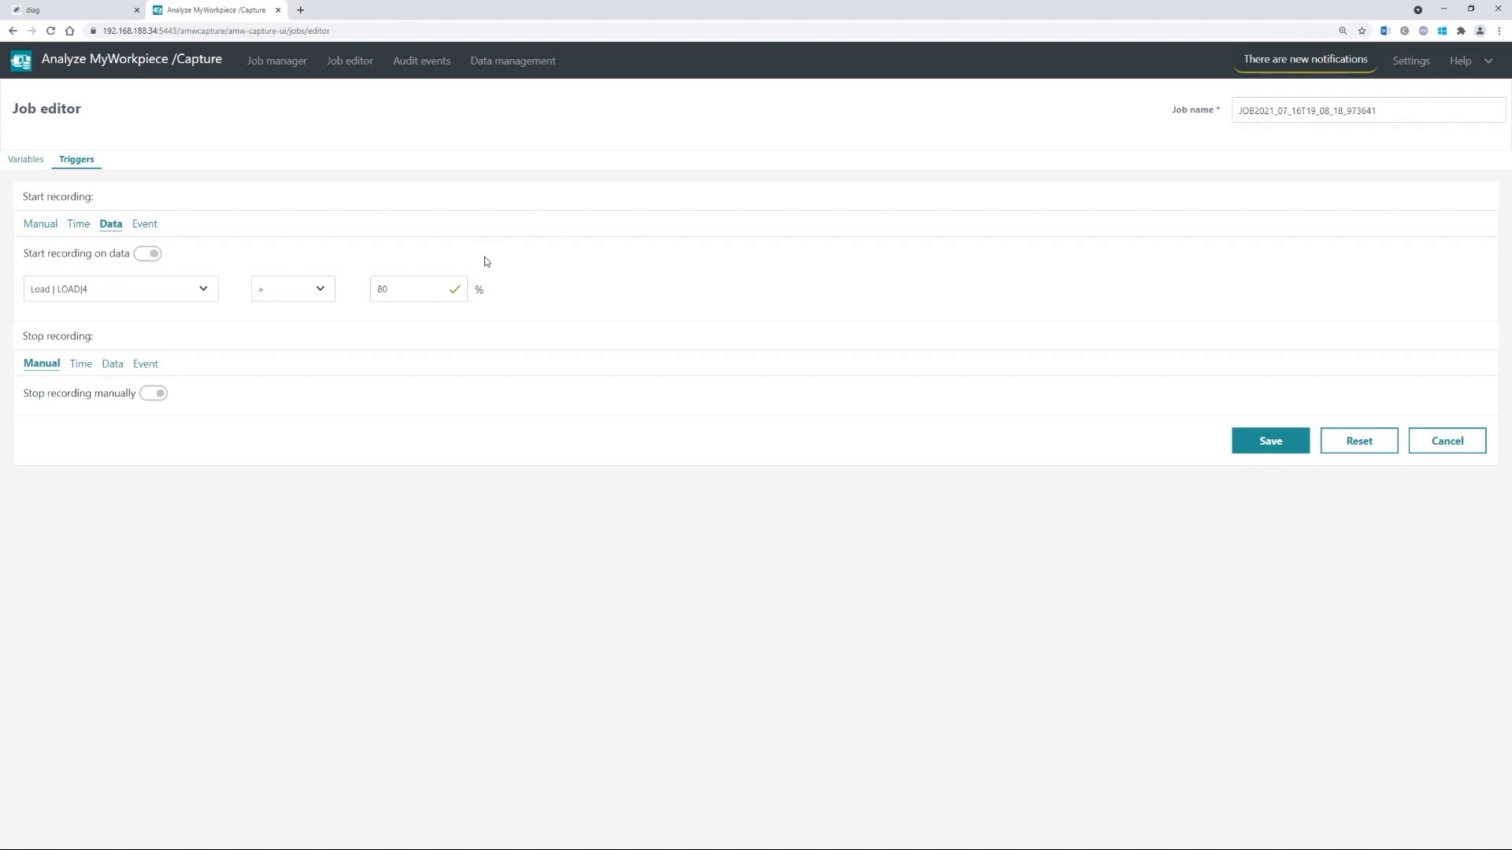
pyautogui.click(149, 225)
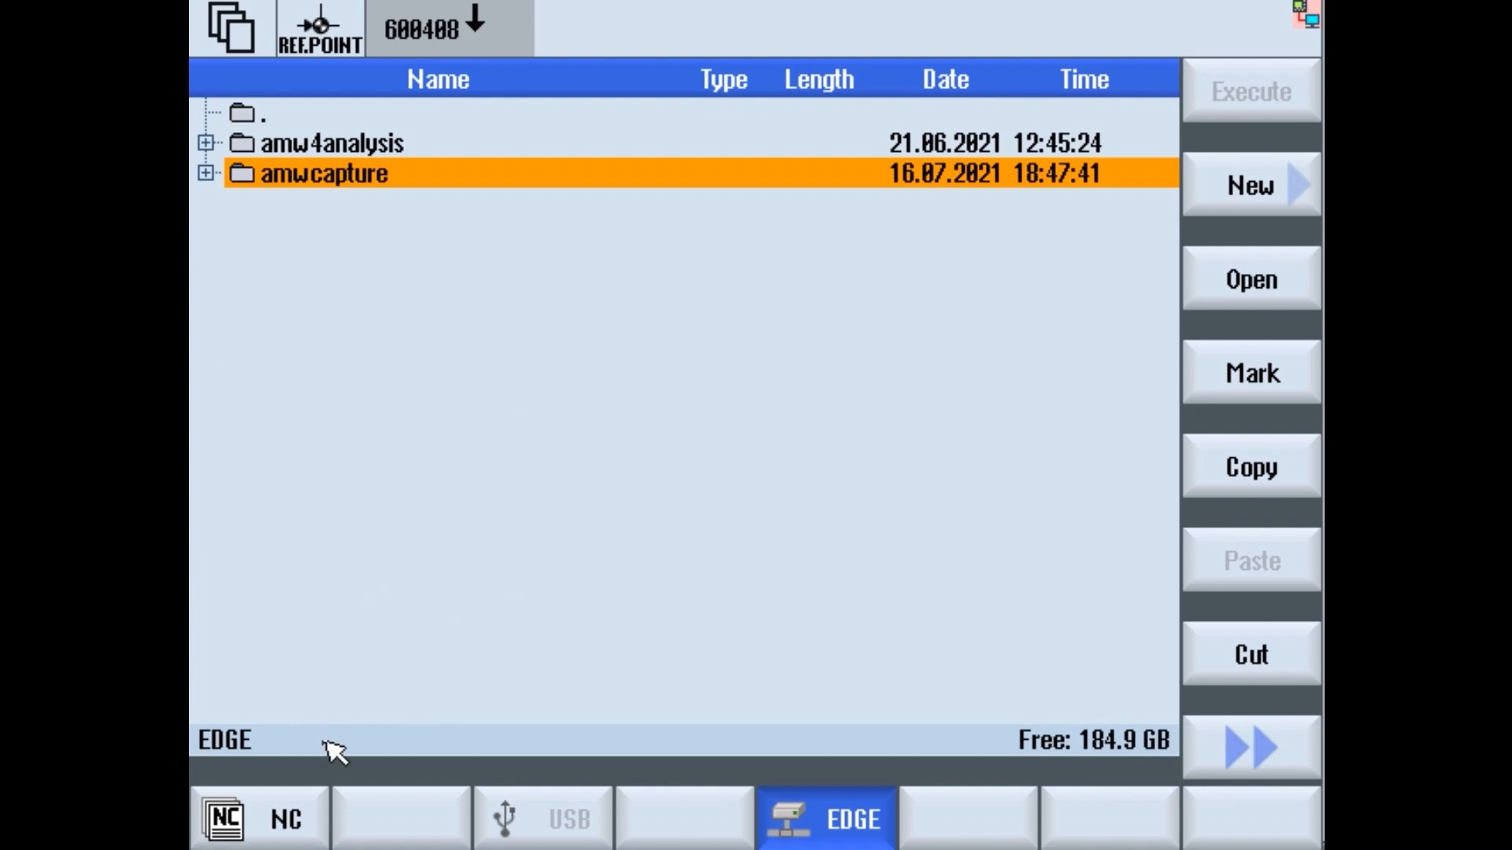
# - Open the KREISFAHRT program from the NC Part programs folder
pyautogui.click(282, 819)
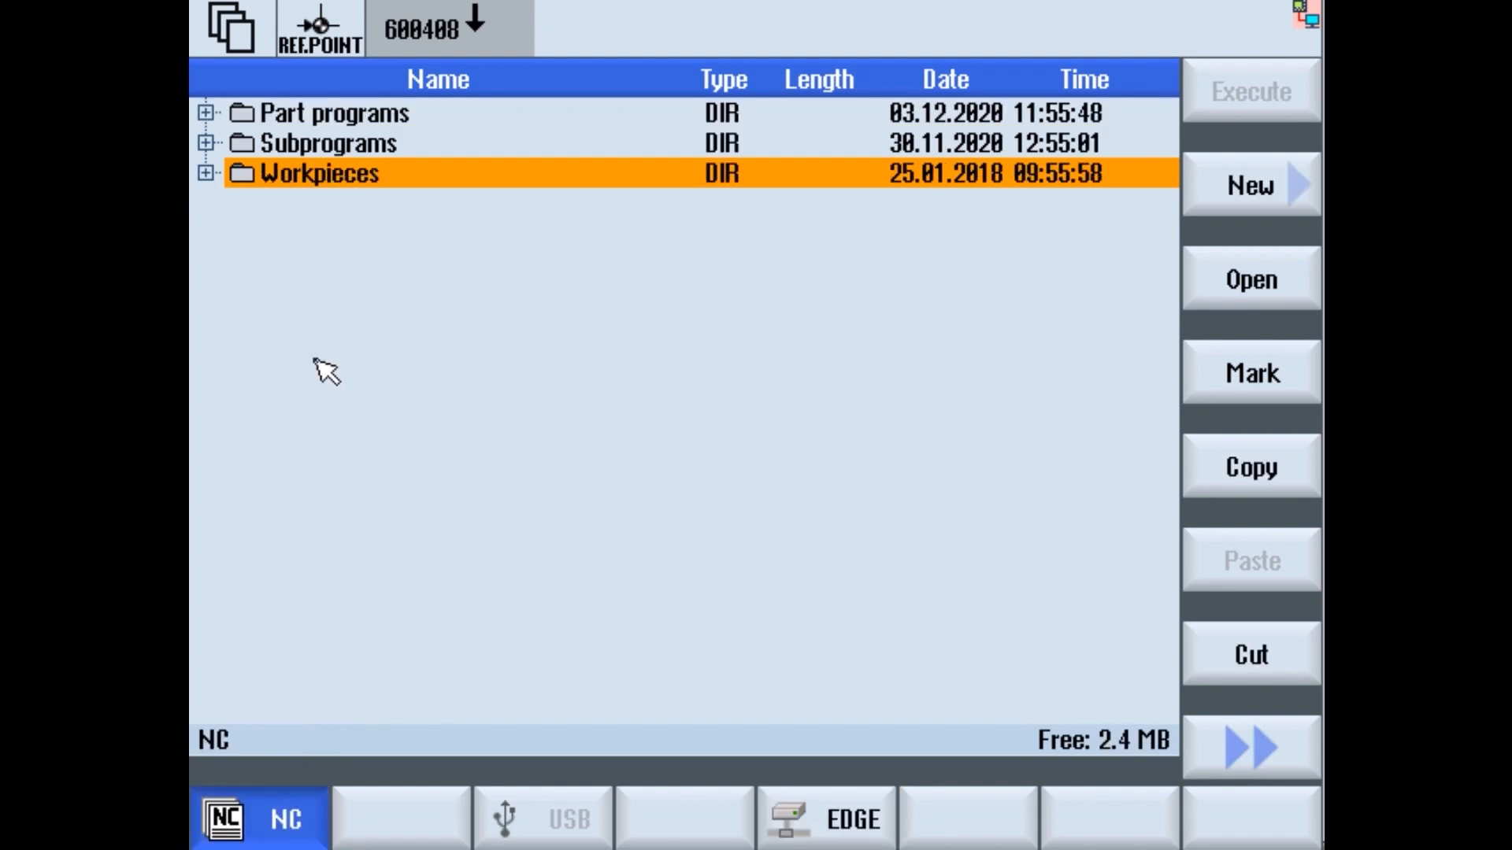
pyautogui.press('Up')
pyautogui.press('Up')
pyautogui.press('Right')
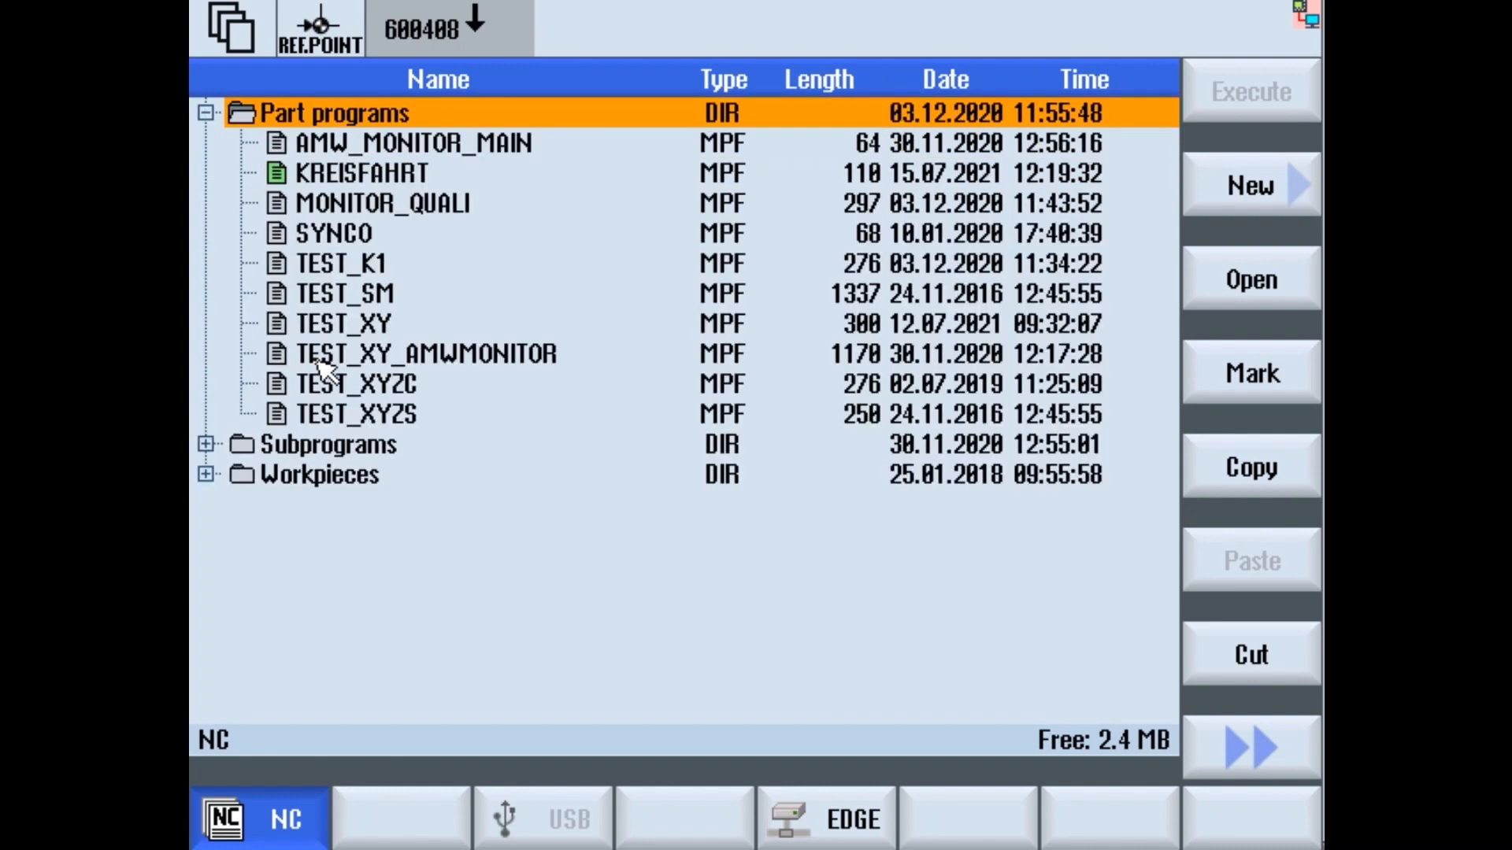
pyautogui.press('Down')
pyautogui.press('Down')
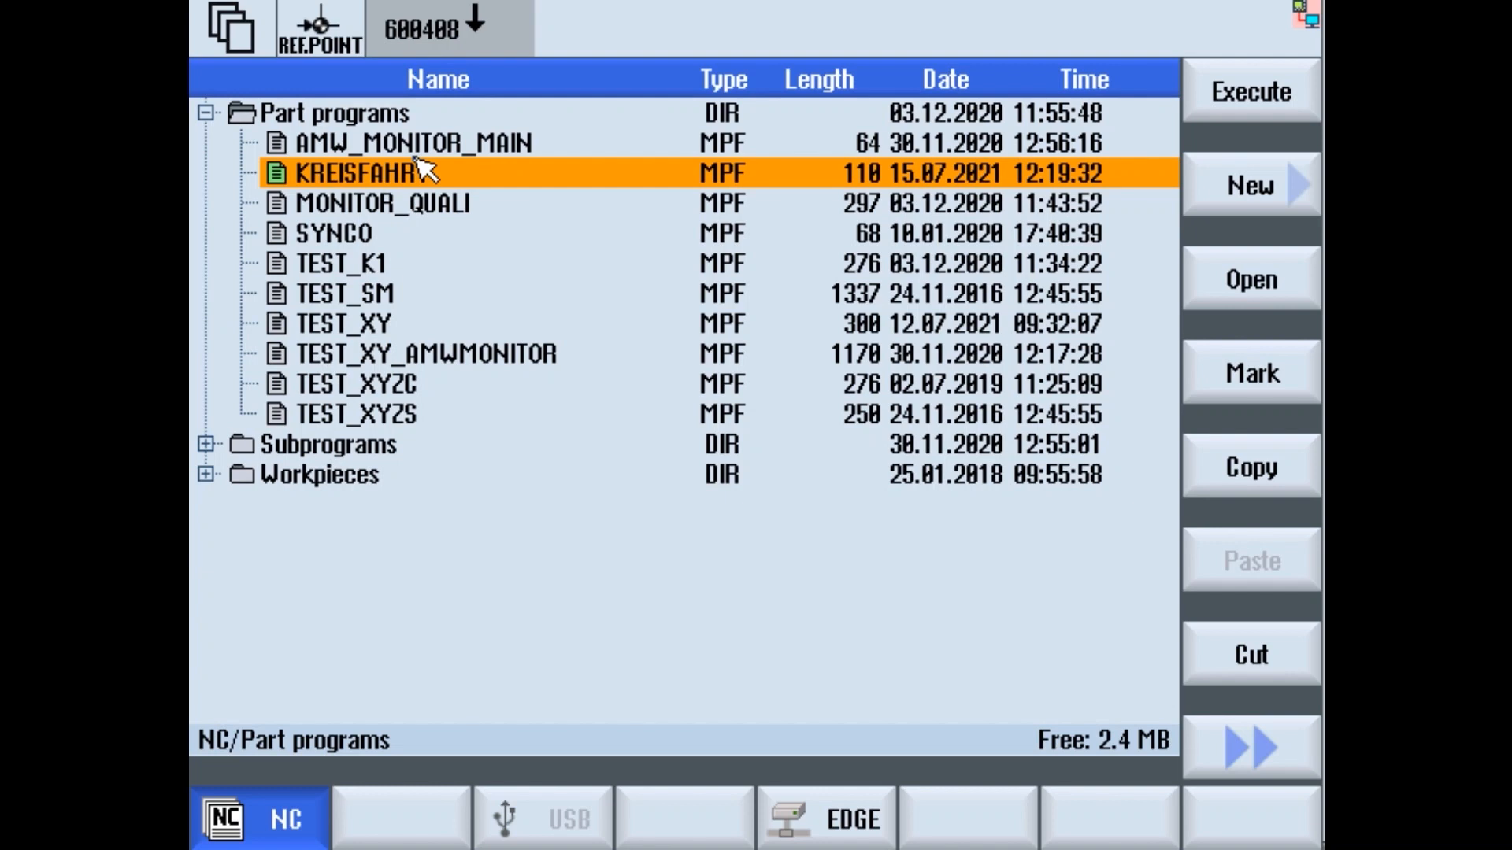
pyautogui.click(1240, 275)
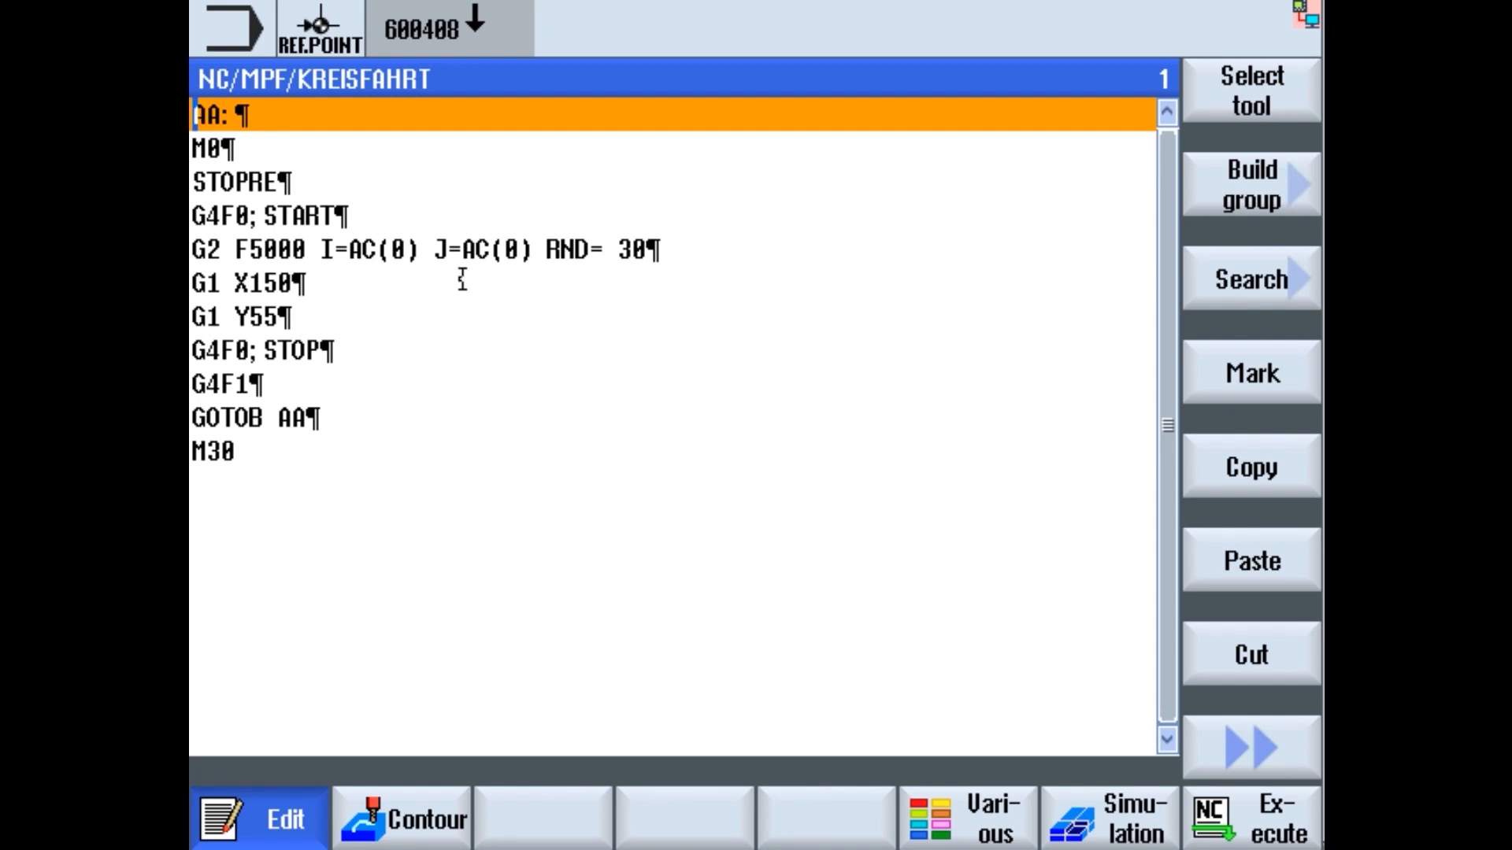
# - Move through the KREISFAHRT lines to the G4F0; START line
pyautogui.click(700, 255)
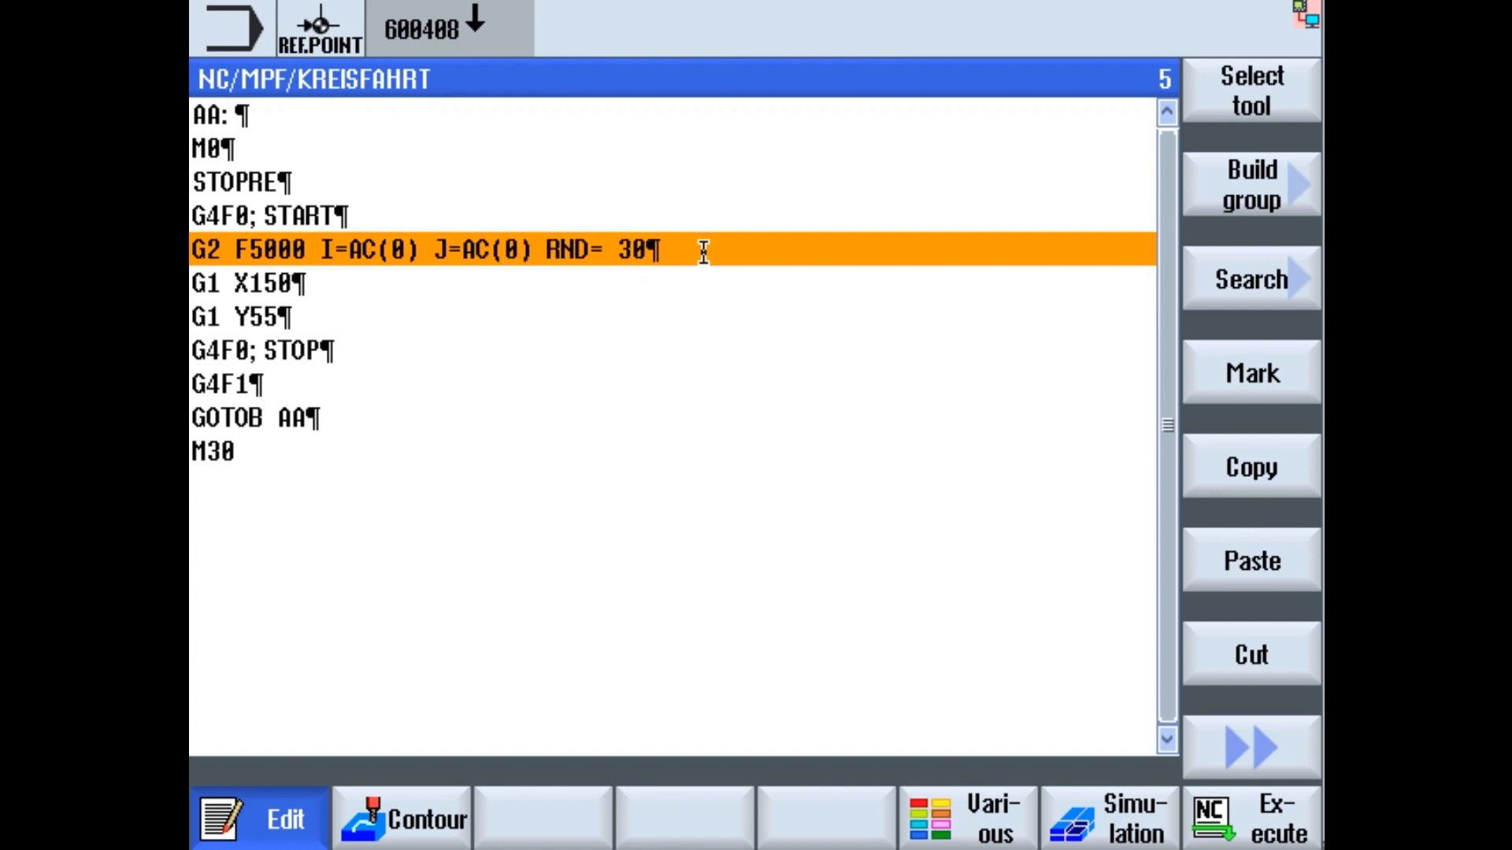
pyautogui.click(395, 216)
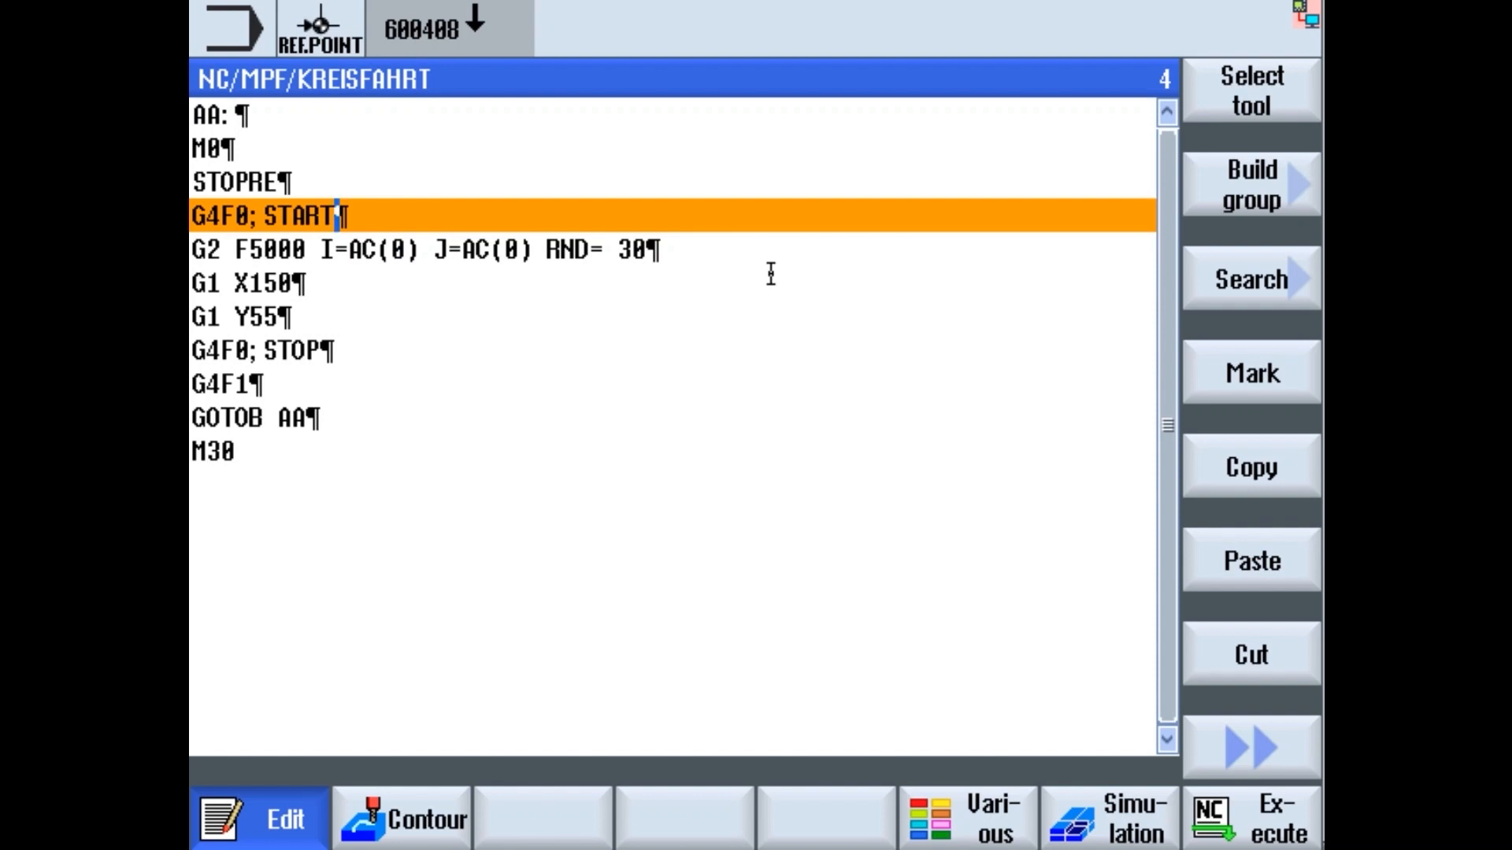
pyautogui.press('Left')
pyautogui.press('Left')
pyautogui.press('Left')
pyautogui.press('Left')
pyautogui.press('Left')
pyautogui.press('Right')
pyautogui.press('Left')
pyautogui.press('Down')
pyautogui.press('Down')
pyautogui.press('Down')
pyautogui.press('Down')
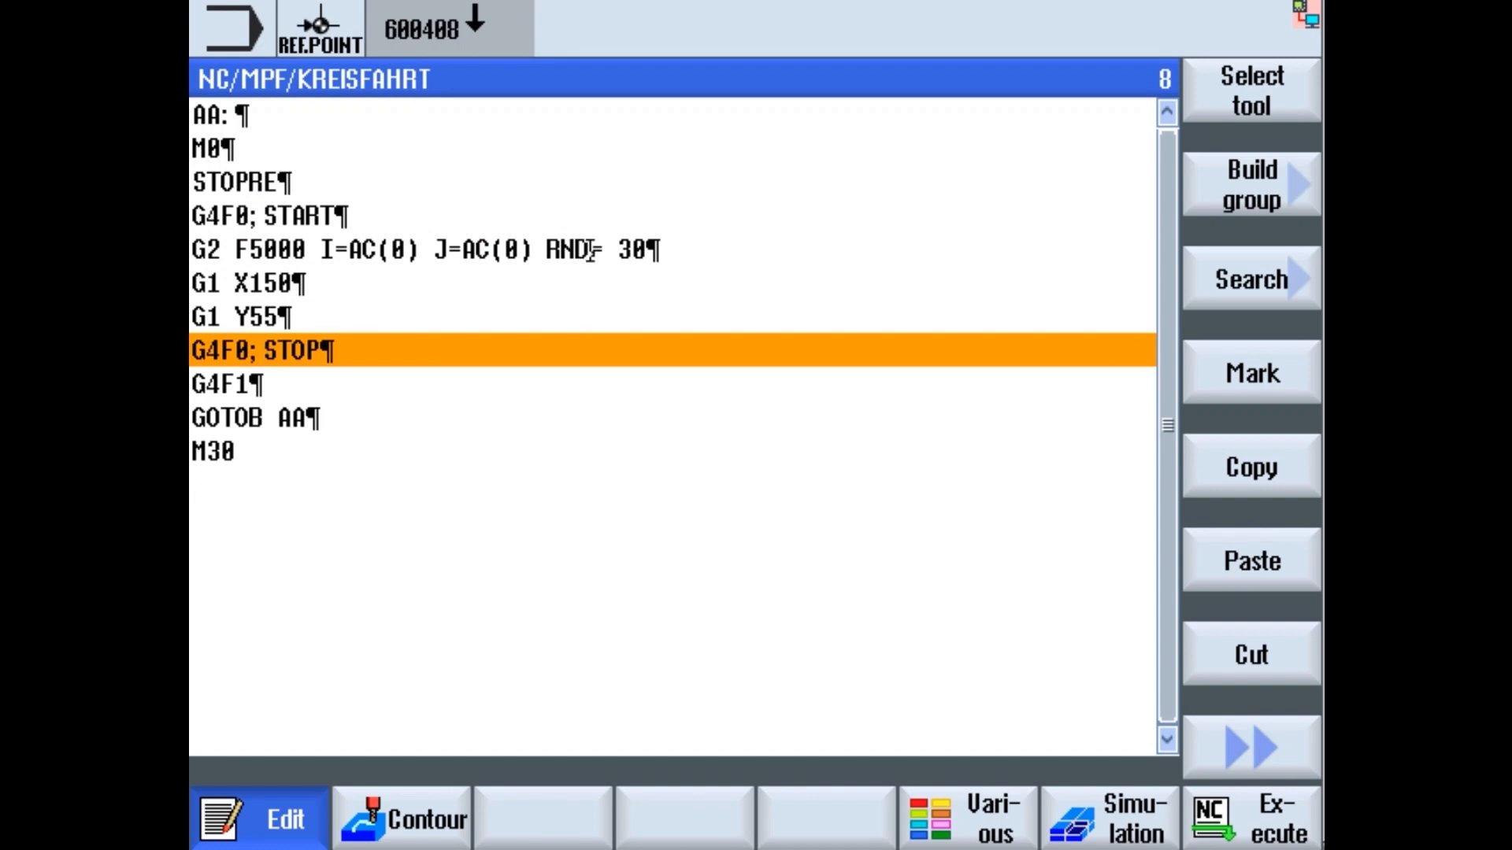
pyautogui.click(356, 216)
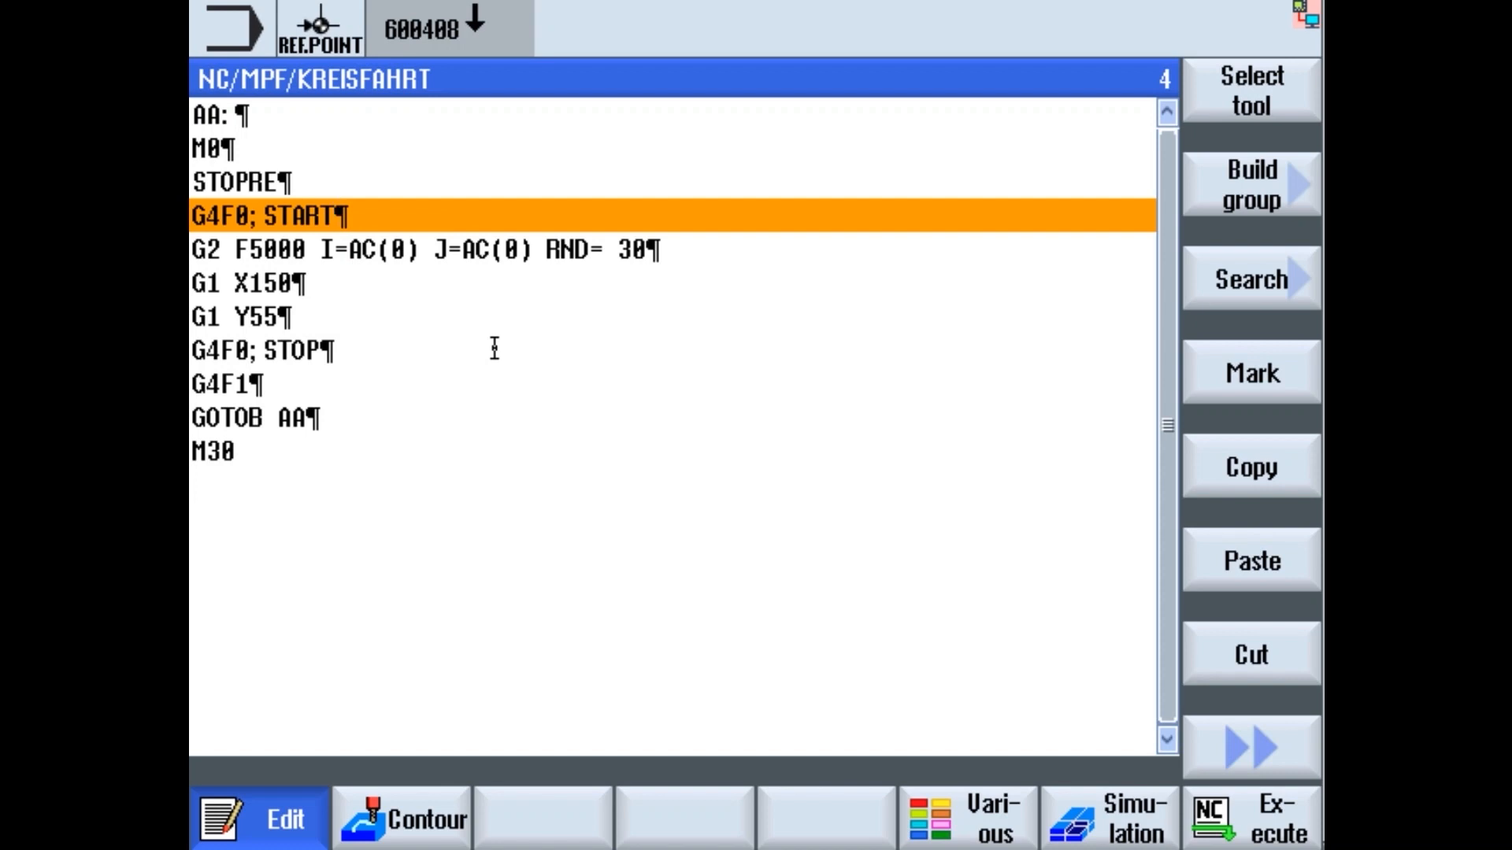
# - Insert a new '; START' comment line directly after STOPRE
pyautogui.press('Up')
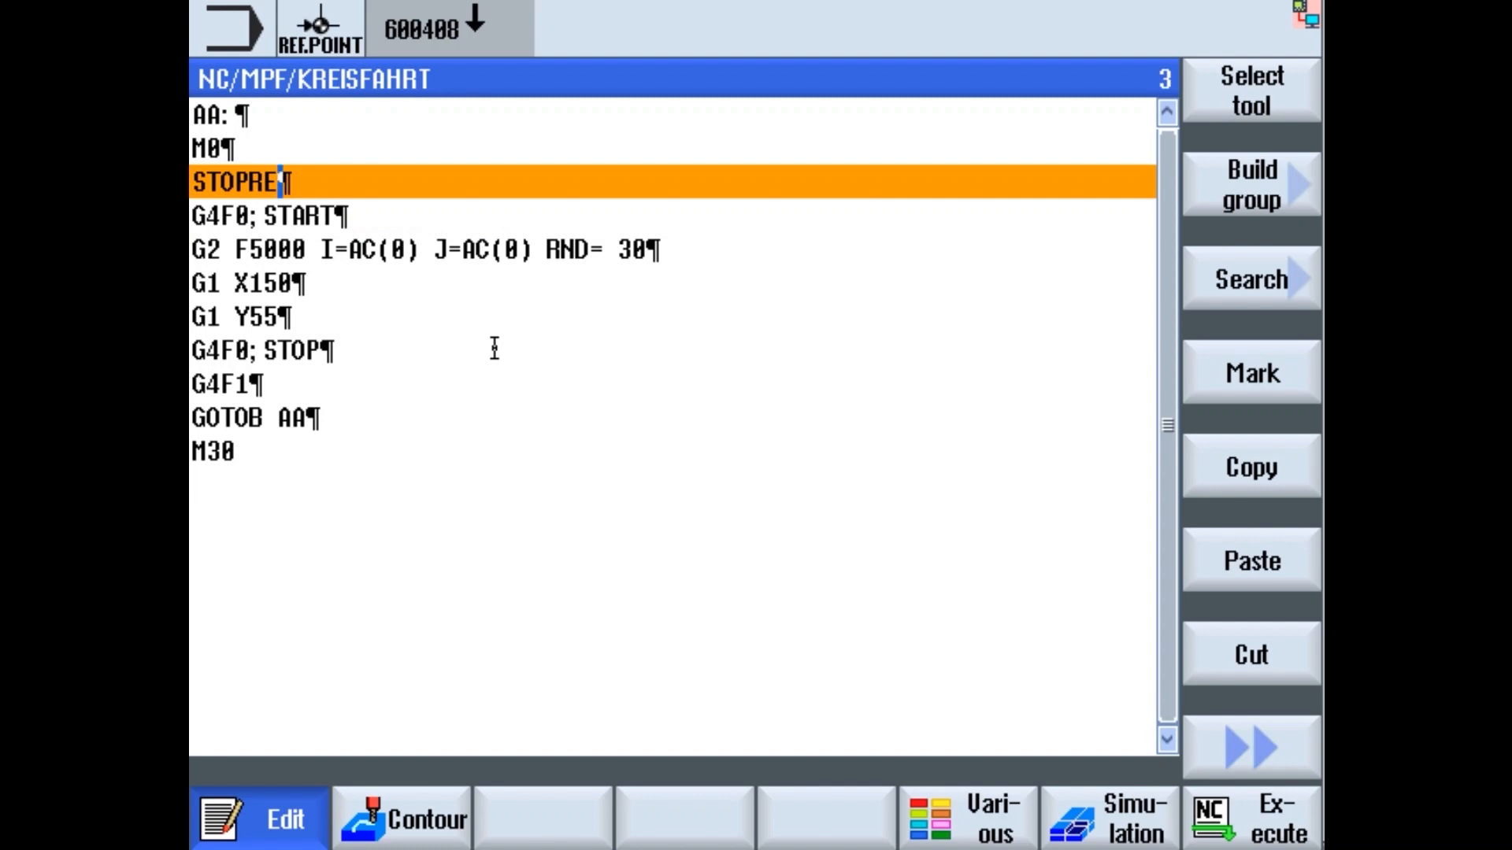
pyautogui.press('Down')
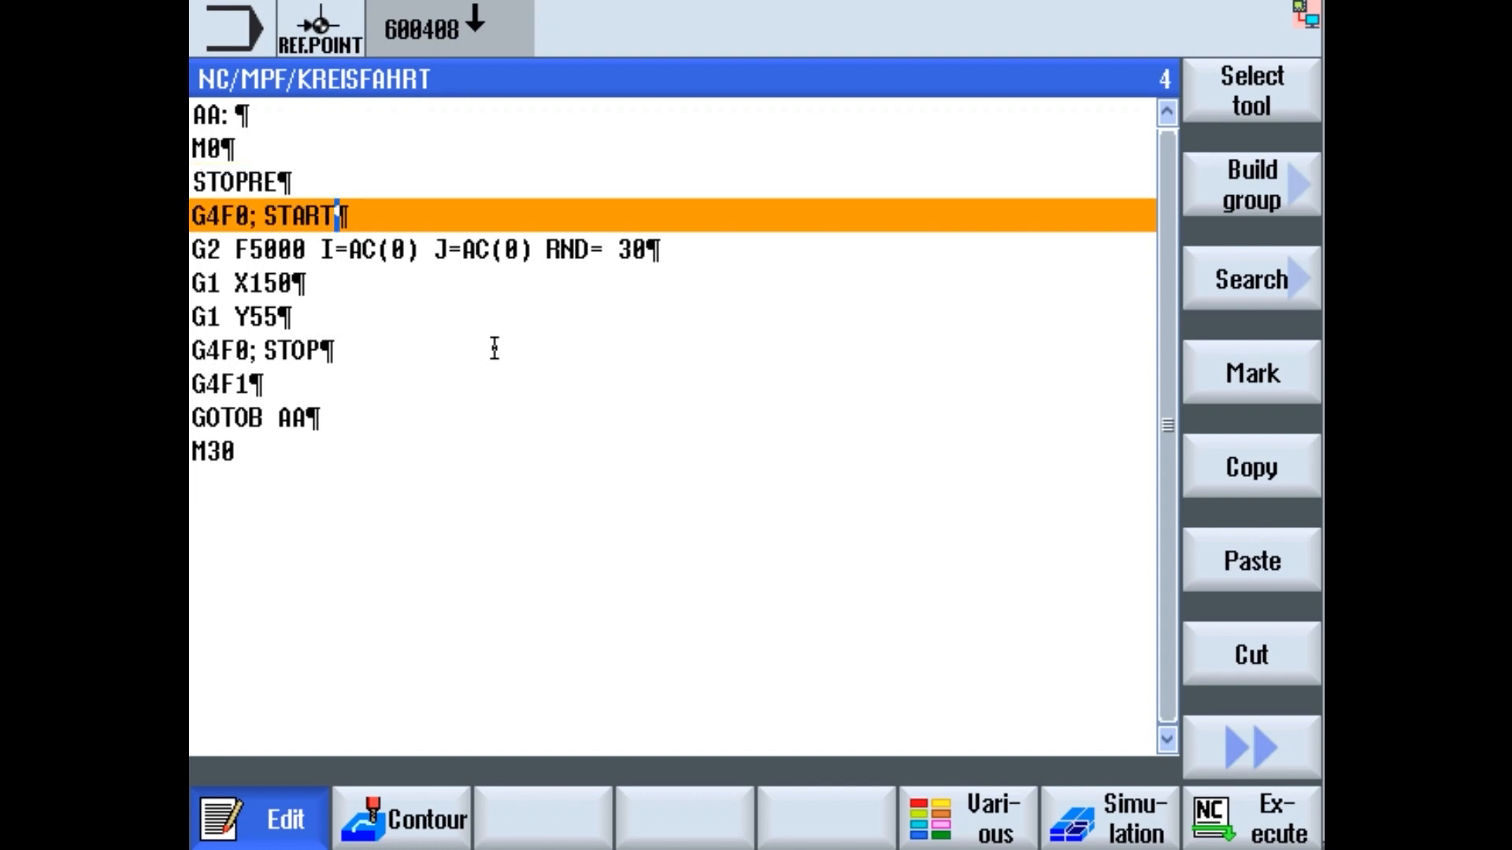
pyautogui.press('Up')
pyautogui.press('Return')
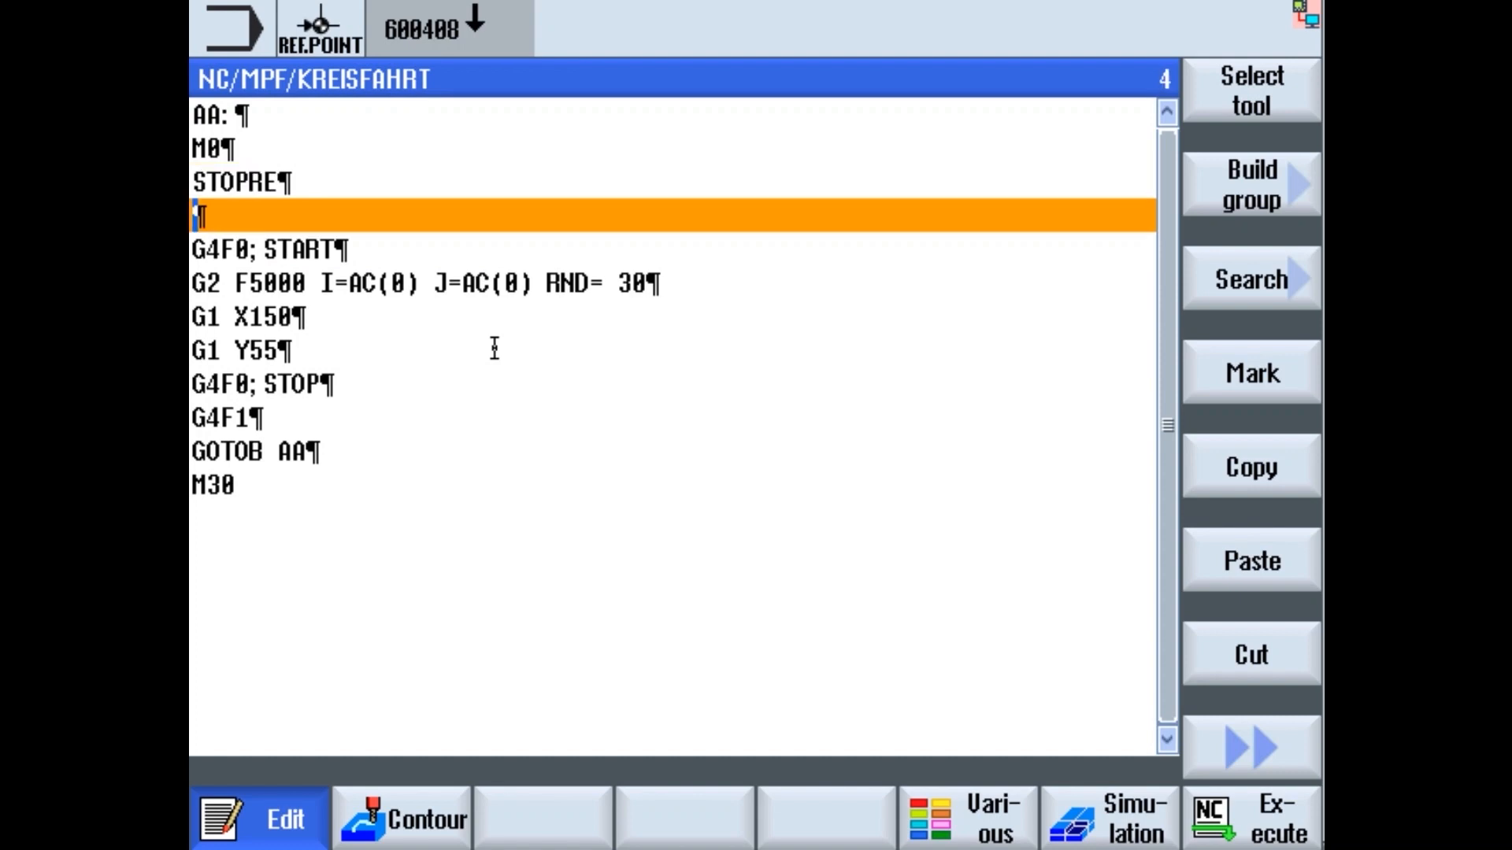
pyautogui.write('; START')
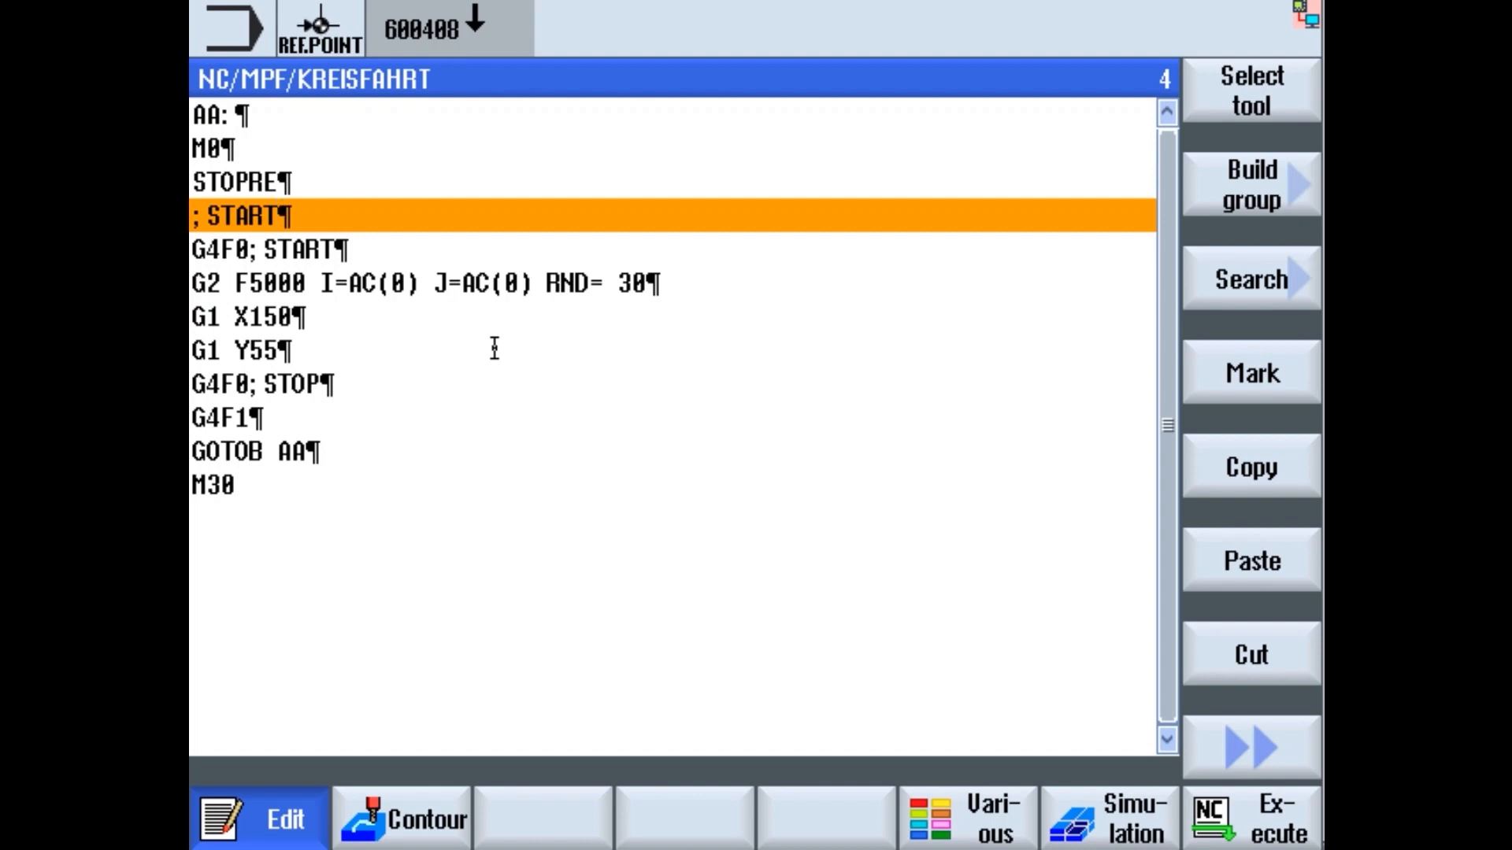
pyautogui.press('Down')
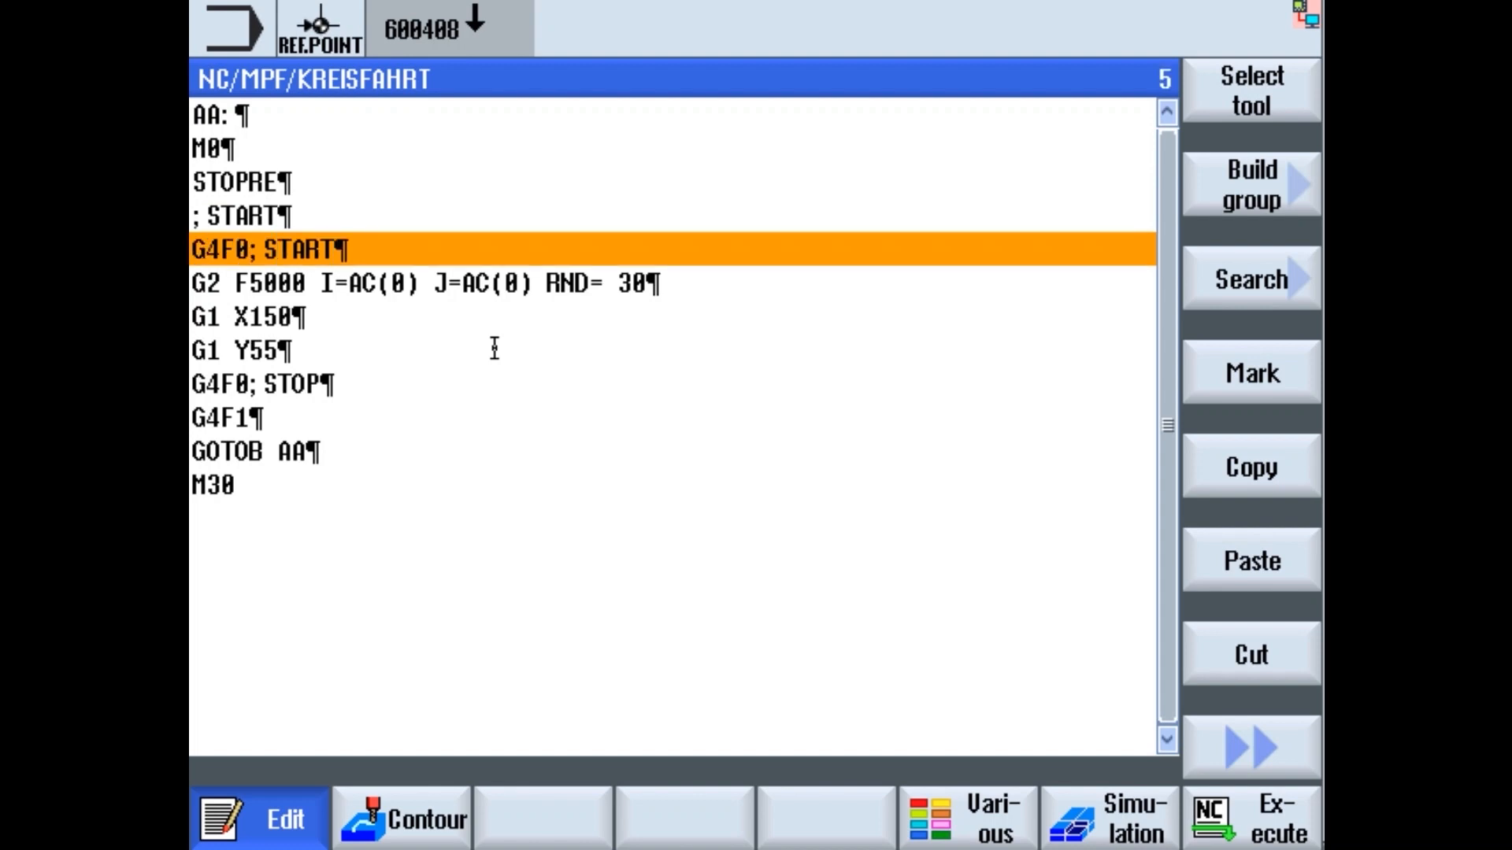
pyautogui.press('Left')
pyautogui.press('Left')
pyautogui.press('Left')
pyautogui.press('Right')
pyautogui.press('Right')
# - Delete the added '; START' comment line so G4F0 follows STOPRE directly
pyautogui.press('Up')
pyautogui.press('End')
pyautogui.press('BackSpace')
pyautogui.press('BackSpace')
pyautogui.press('BackSpace')
pyautogui.press('BackSpace')
pyautogui.press('BackSpace')
pyautogui.press('BackSpace')
pyautogui.press('BackSpace')
pyautogui.press('BackSpace')
pyautogui.press('Down')
pyautogui.press('End')
pyautogui.press('BackSpace')
pyautogui.press('BackSpace')
pyautogui.press('BackSpace')
pyautogui.press('BackSpace')
pyautogui.press('BackSpace')
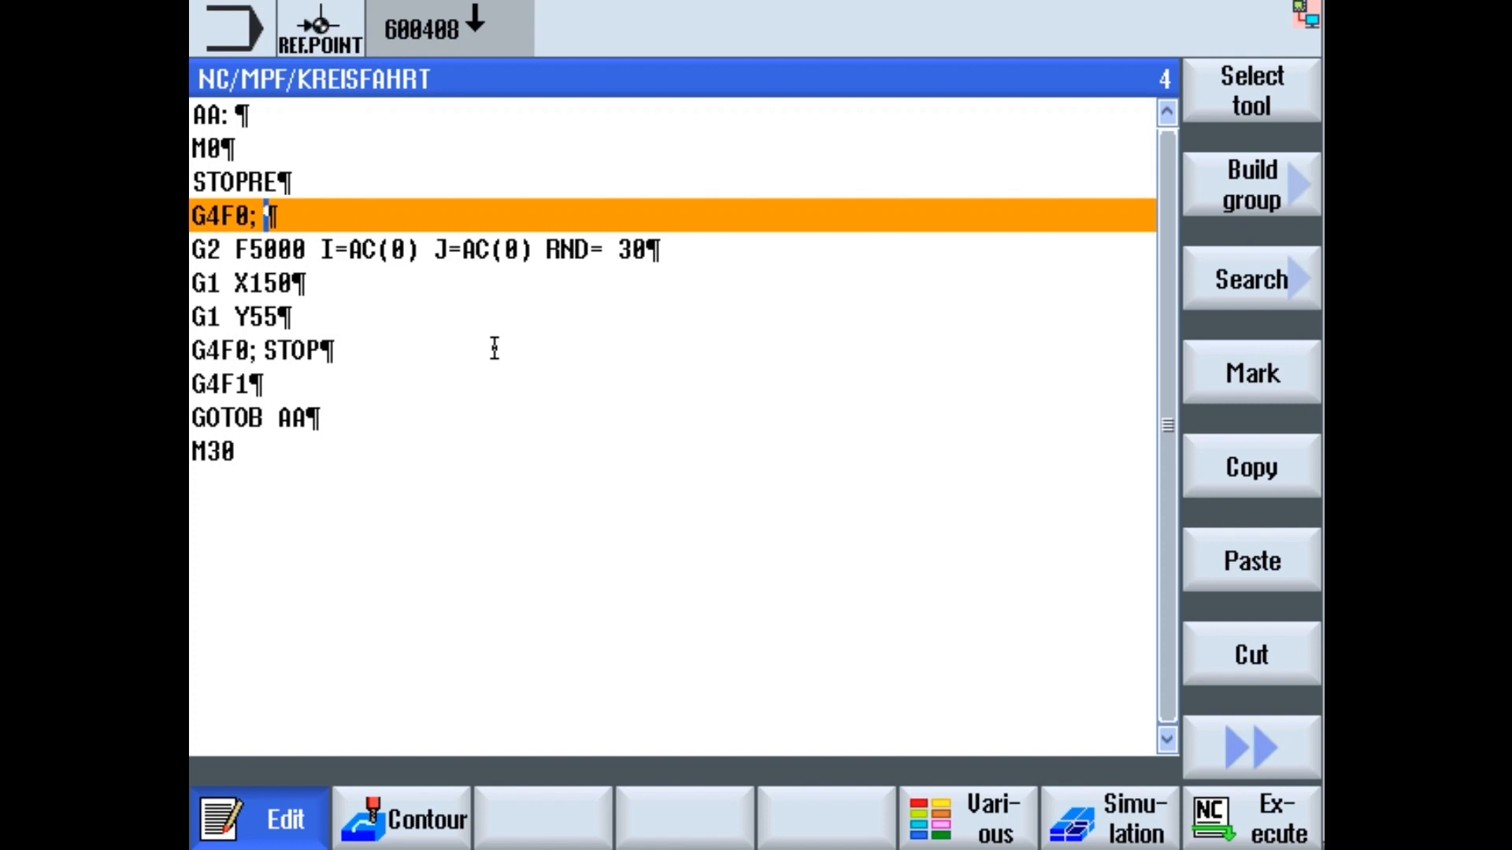
# - Restore the G4F0 comment to 'START', replacing the trial 'CAPTURE START ID#4711' text
pyautogui.write('CAPTURE STAR')
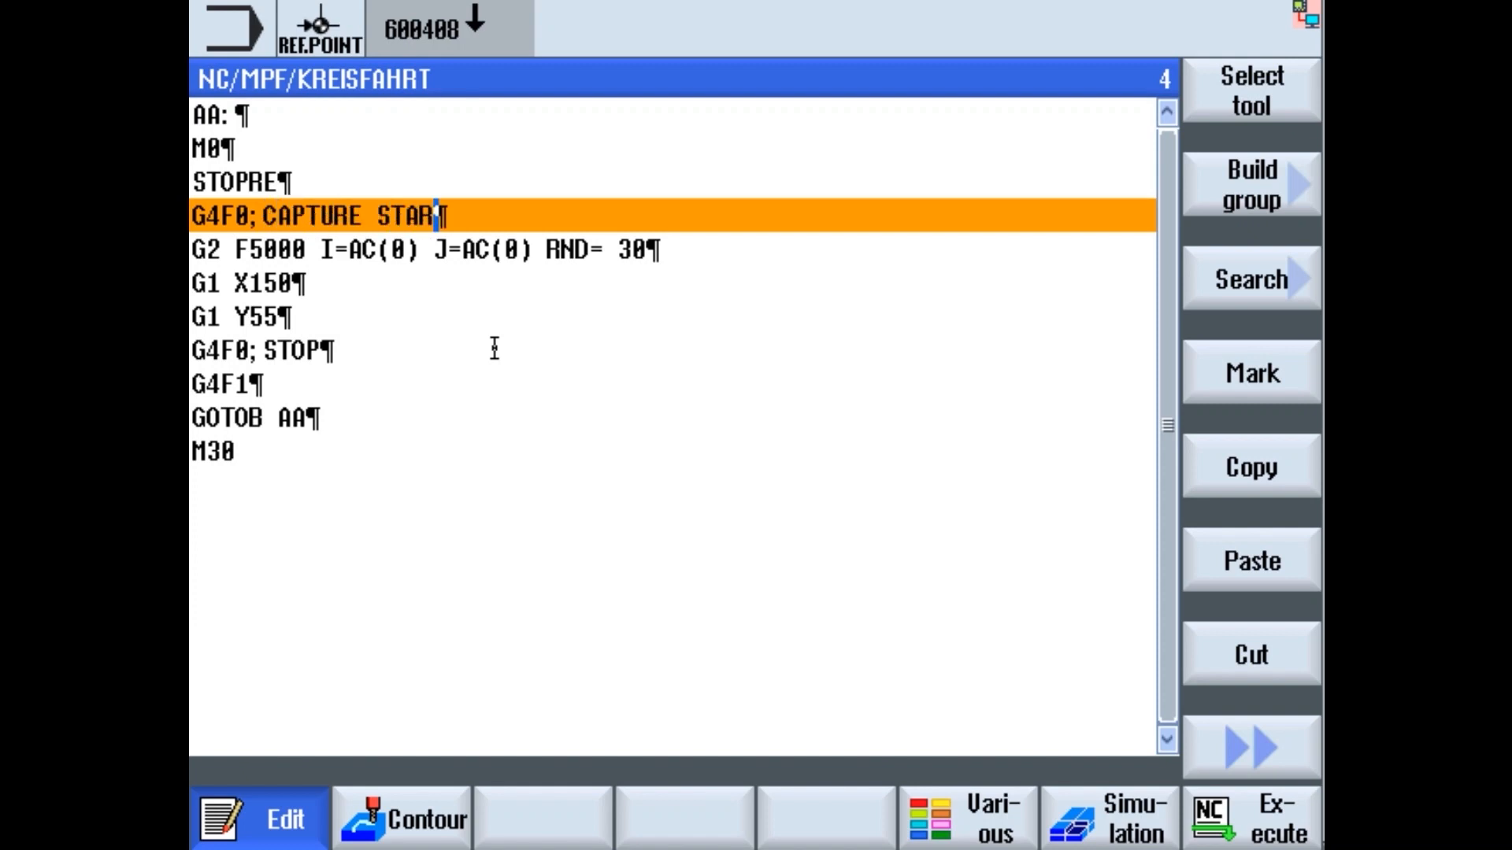
pyautogui.write('T ID#4711')
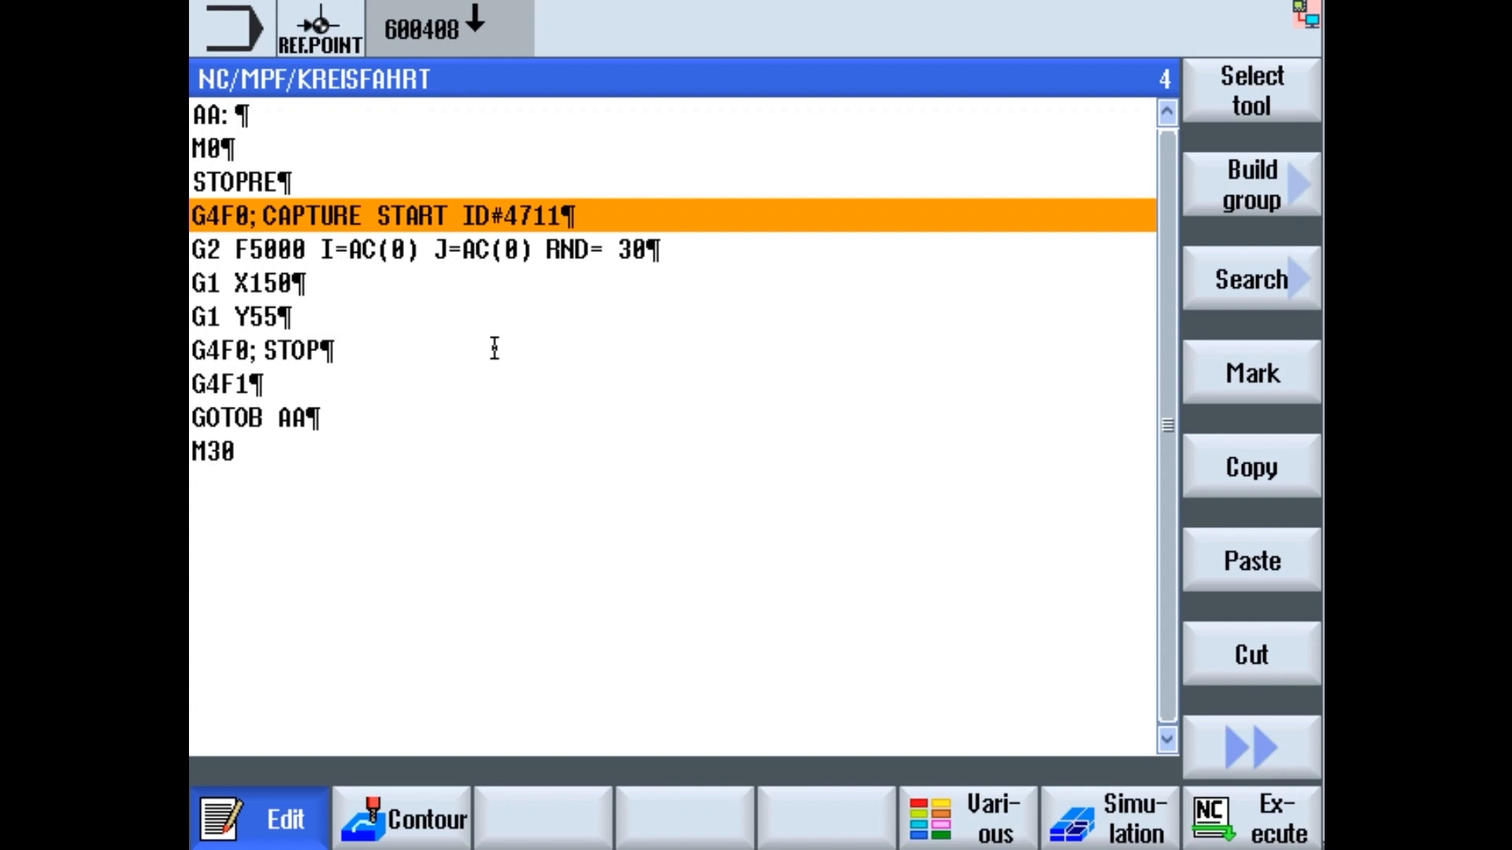
pyautogui.press('BackSpace')
pyautogui.press('BackSpace')
pyautogui.press('BackSpace')
pyautogui.press('BackSpace')
pyautogui.press('BackSpace')
pyautogui.press('BackSpace')
pyautogui.press('BackSpace')
pyautogui.press('BackSpace')
pyautogui.press('BackSpace')
pyautogui.press('BackSpace')
pyautogui.press('BackSpace')
pyautogui.press('BackSpace')
pyautogui.press('BackSpace')
pyautogui.press('BackSpace')
pyautogui.press('BackSpace')
pyautogui.press('BackSpace')
pyautogui.press('BackSpace')
pyautogui.press('BackSpace')
pyautogui.press('BackSpace')
pyautogui.press('BackSpace')
pyautogui.press('BackSpace')
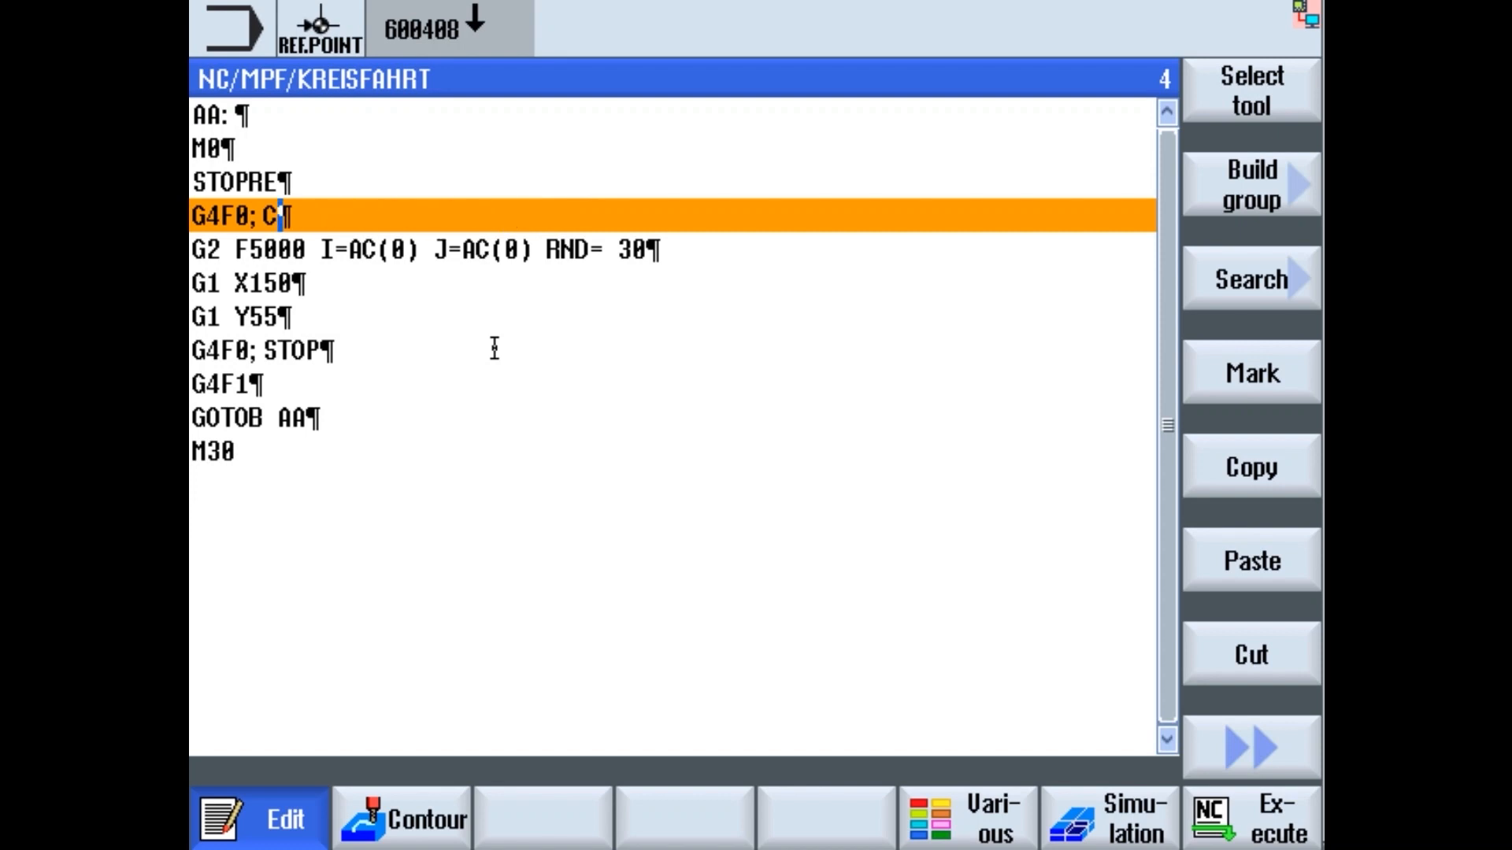
pyautogui.write('START')
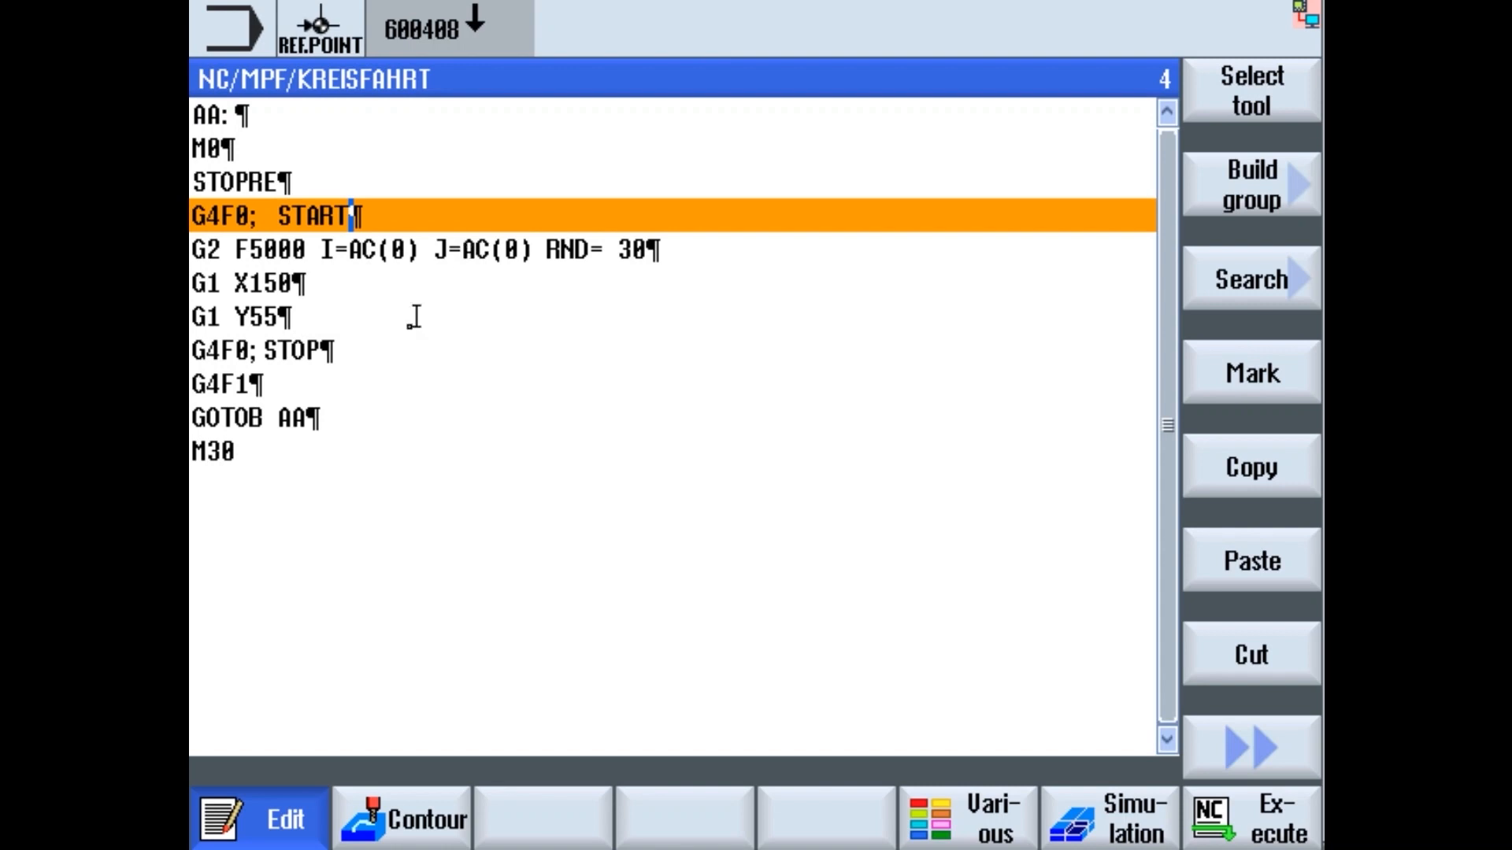
pyautogui.click(1251, 747)
# - Close the program and set Start recording to Event on channel 1 with NC code START
pyautogui.click(1240, 660)
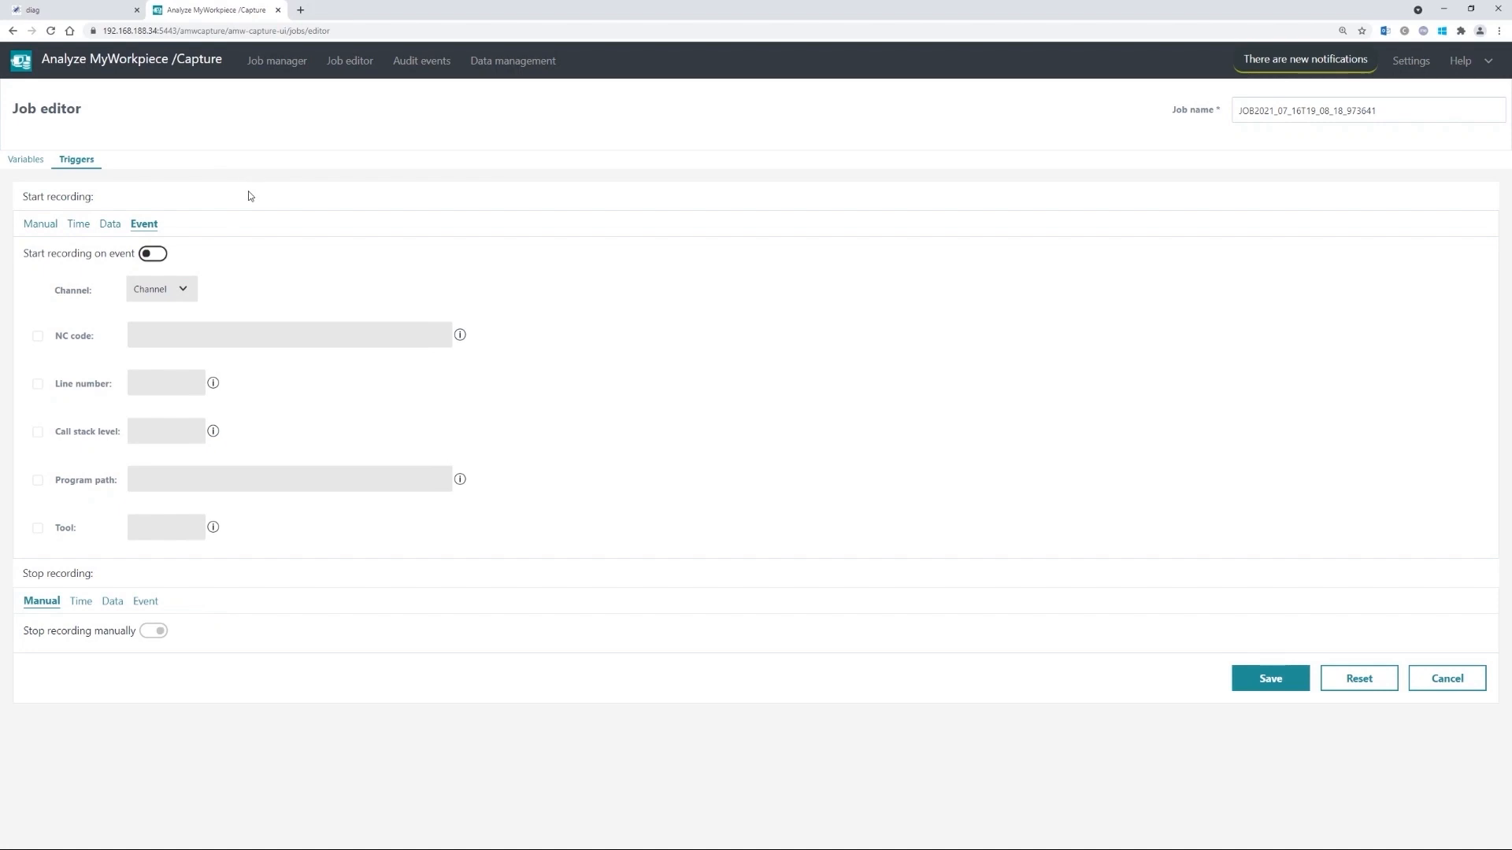
pyautogui.click(176, 256)
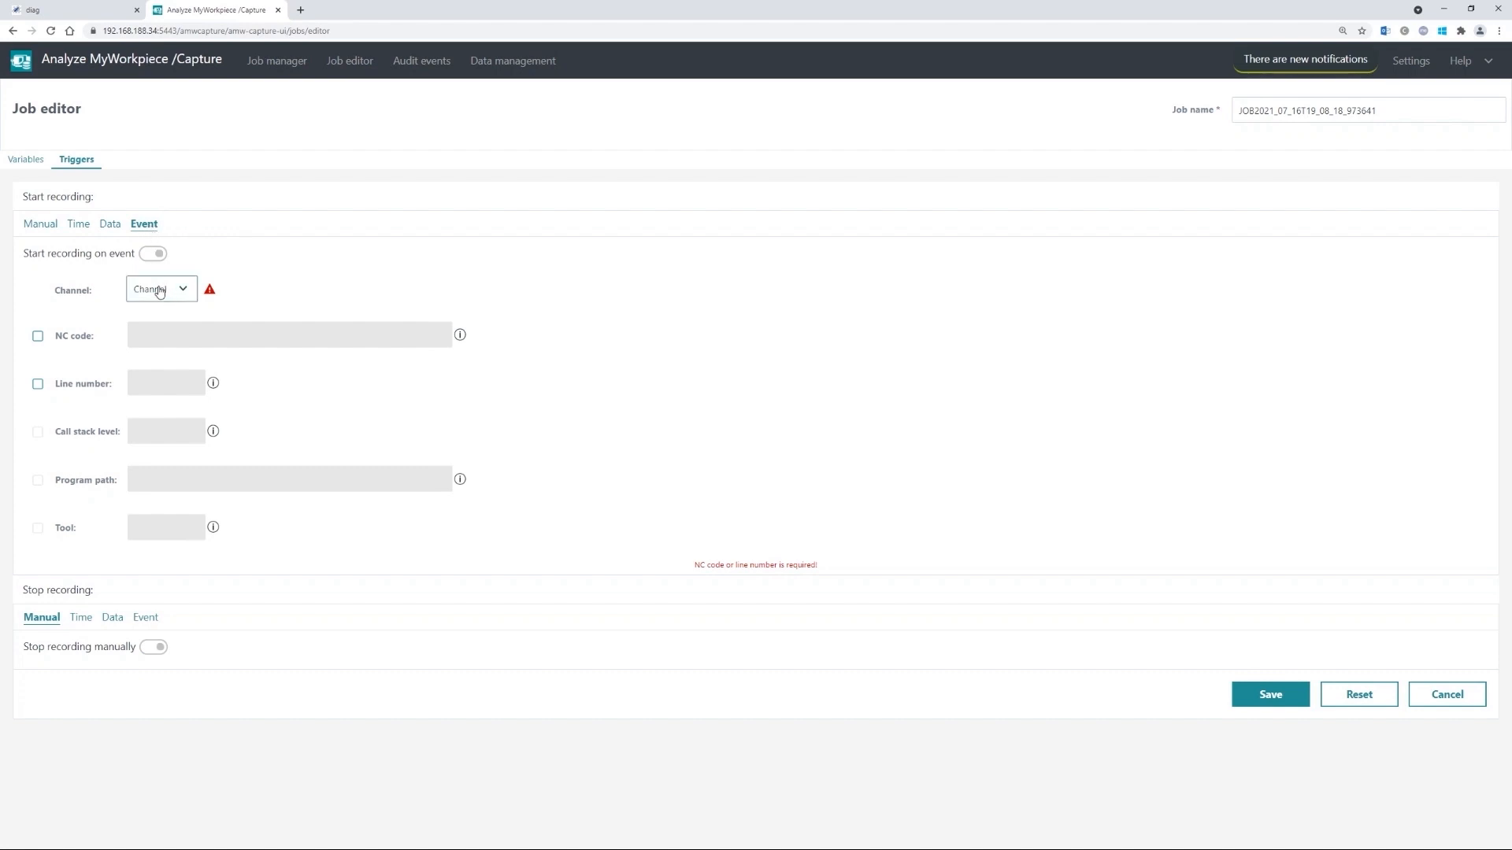
pyautogui.click(160, 290)
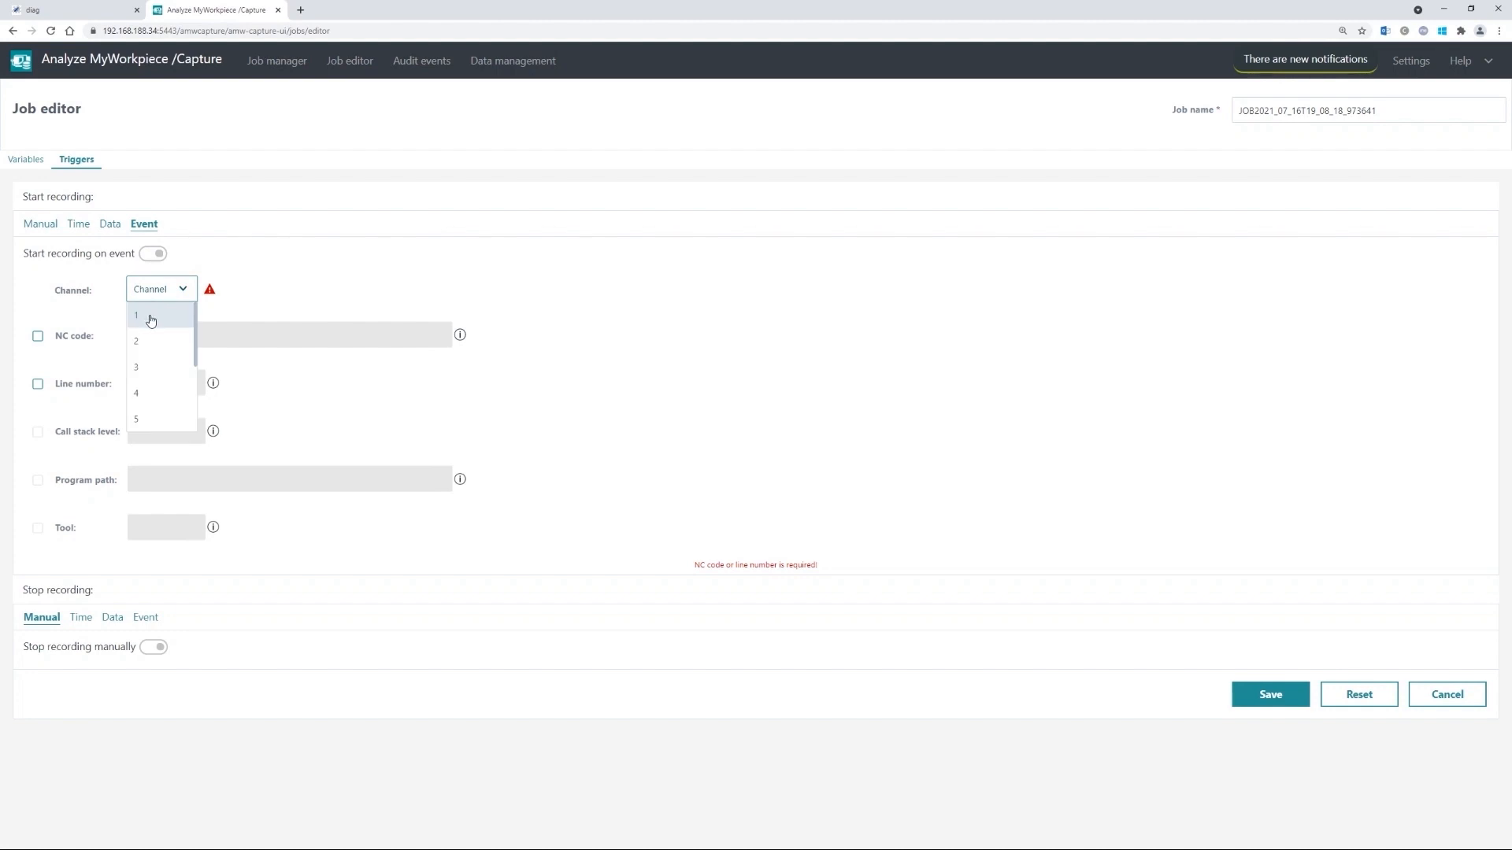
pyautogui.click(151, 319)
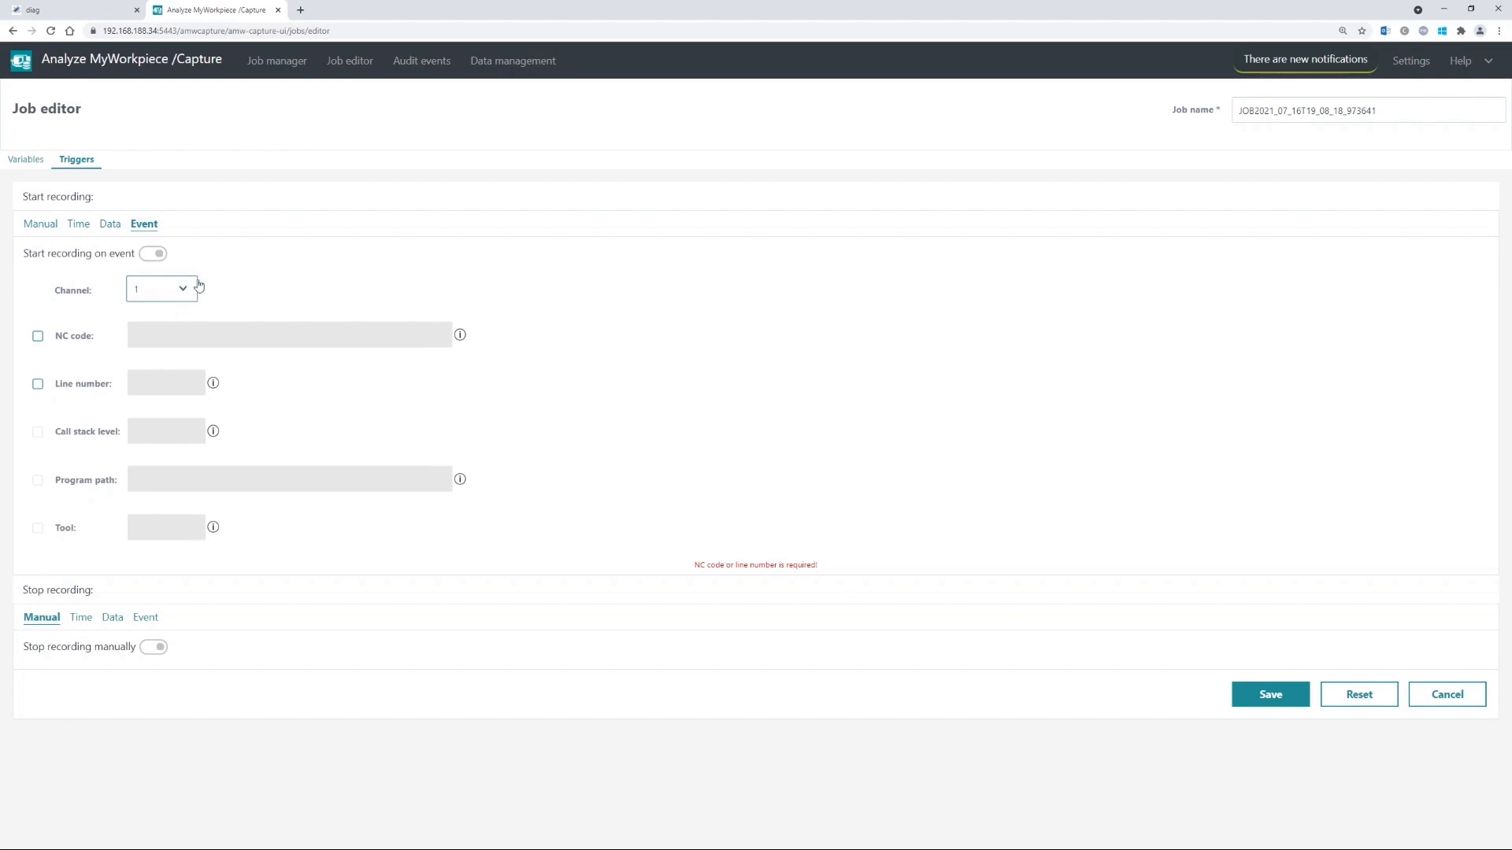
pyautogui.click(38, 337)
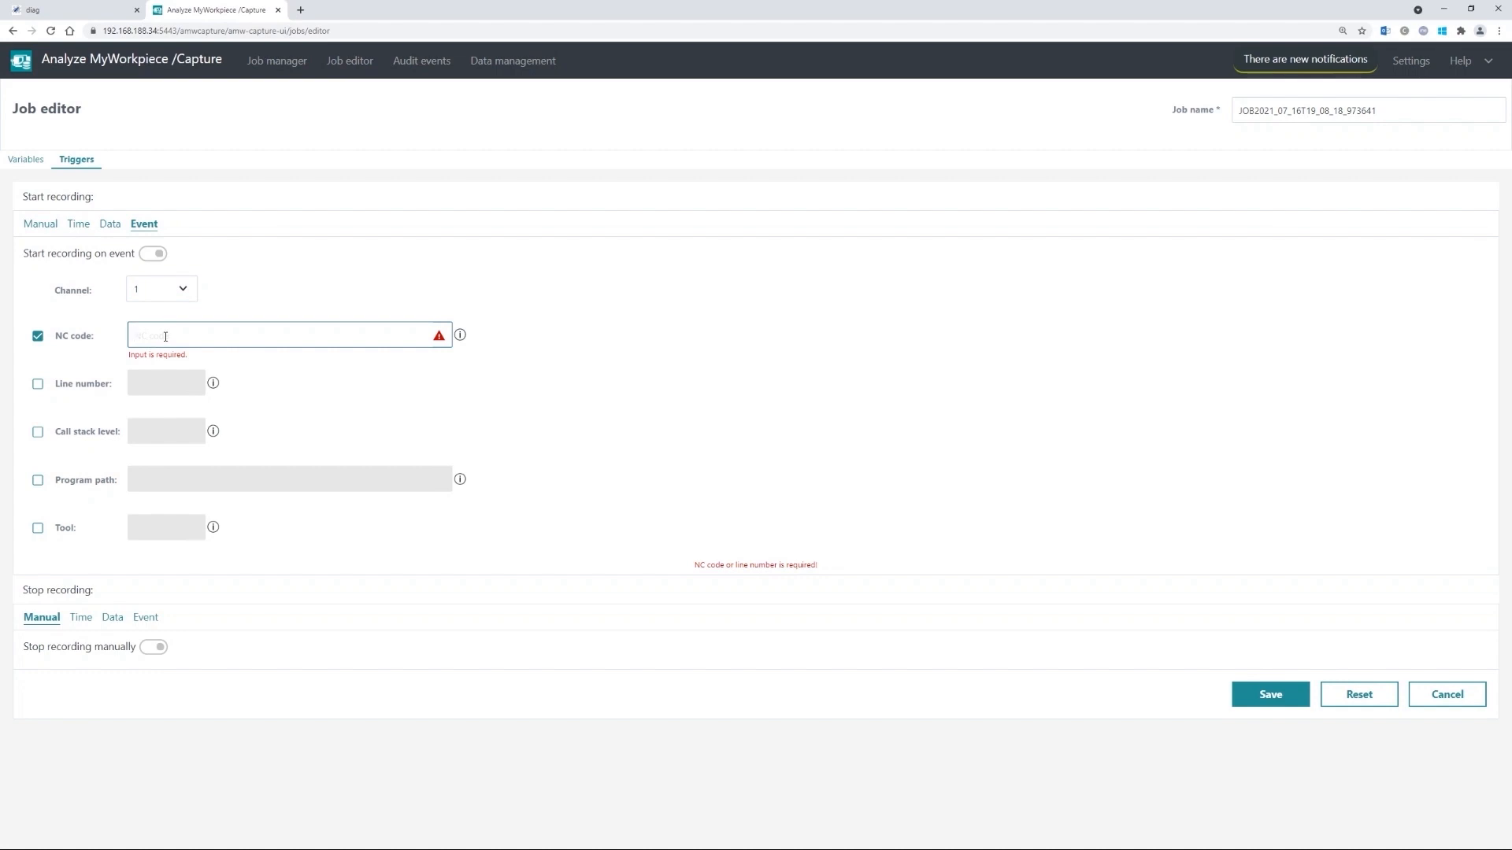
pyautogui.write('START')
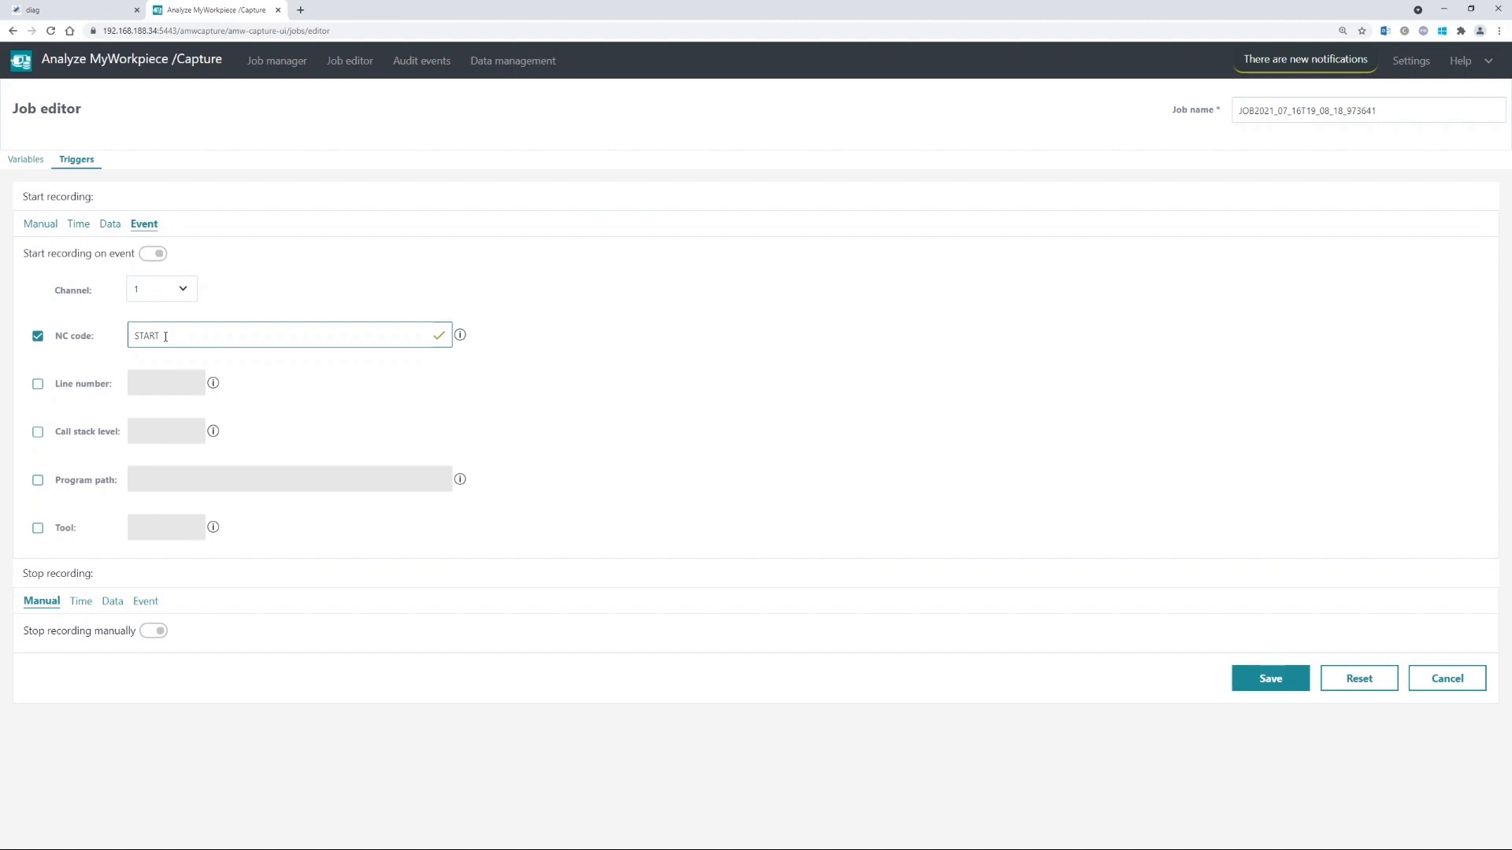
pyautogui.click(316, 373)
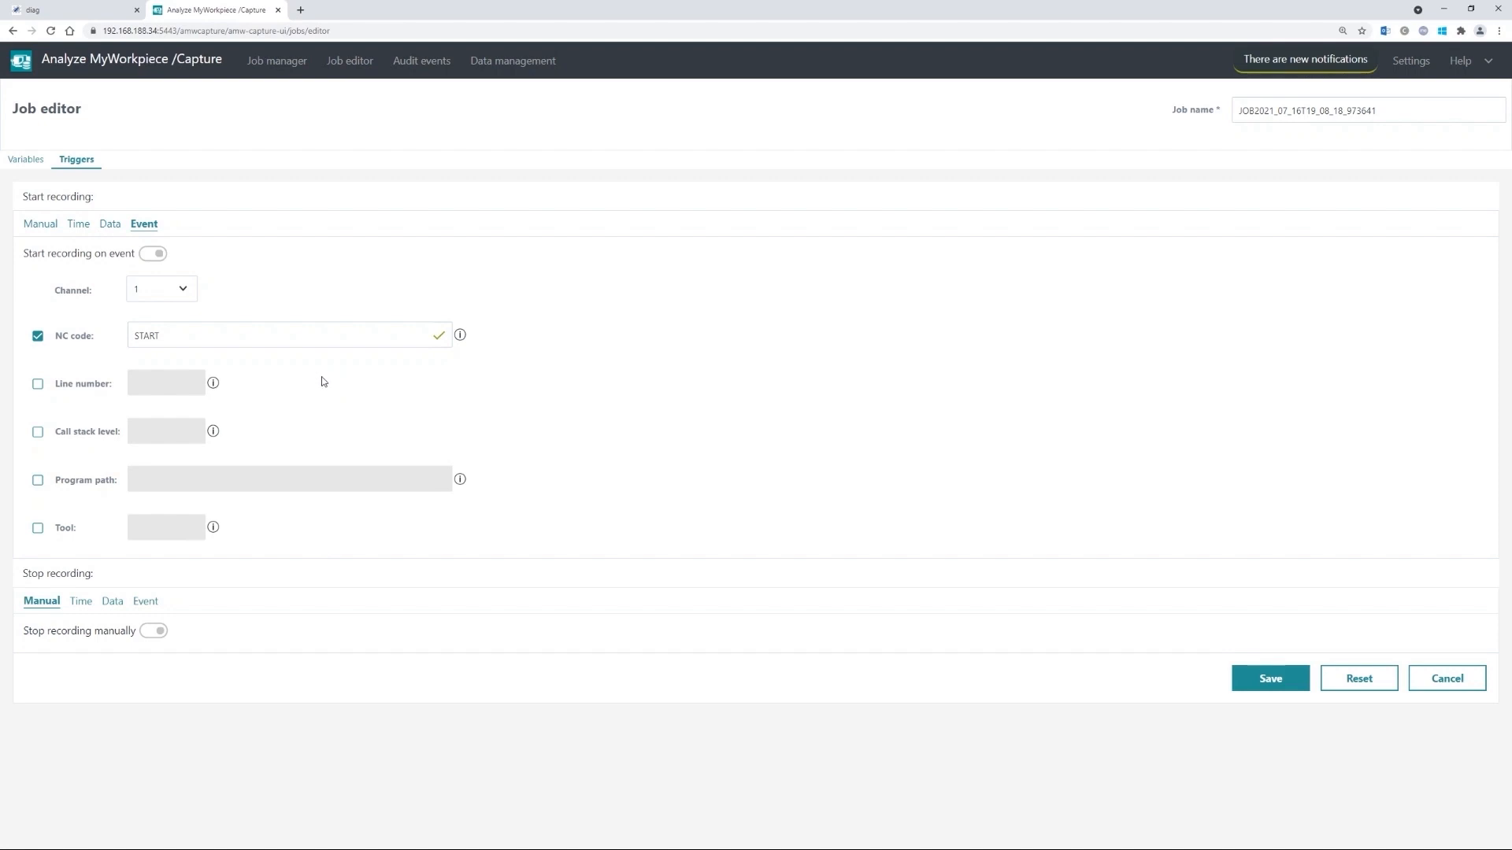
# - Re-edit the NC code, trying a 'G4F0;' prefix and reverting it to plain START
pyautogui.click(292, 339)
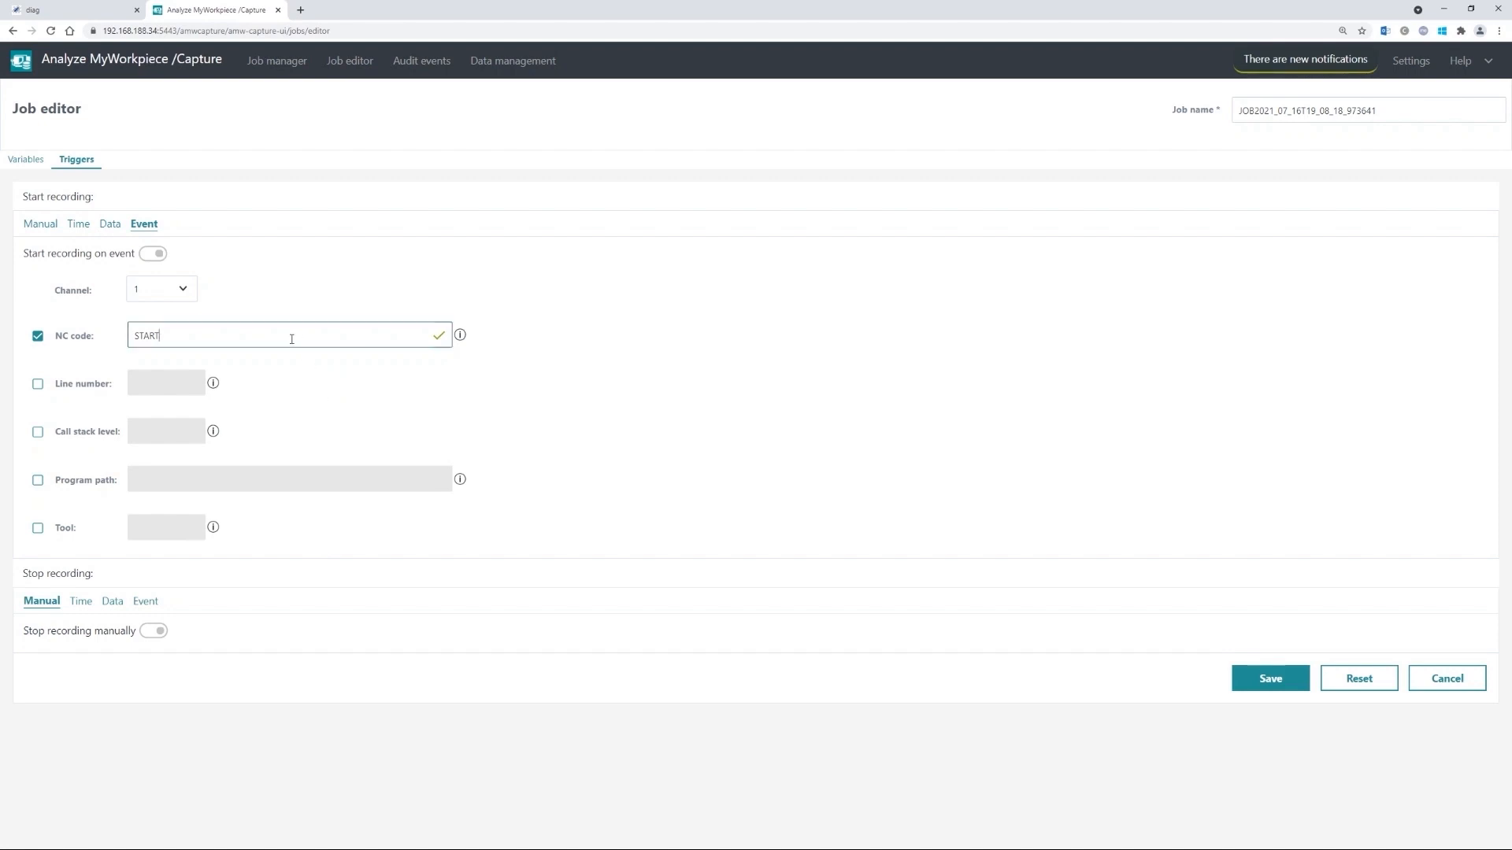
pyautogui.press('Home')
pyautogui.write('G4F0;')
pyautogui.hotkey('shift', 'Home')
pyautogui.press('BackSpace')
pyautogui.click(313, 284)
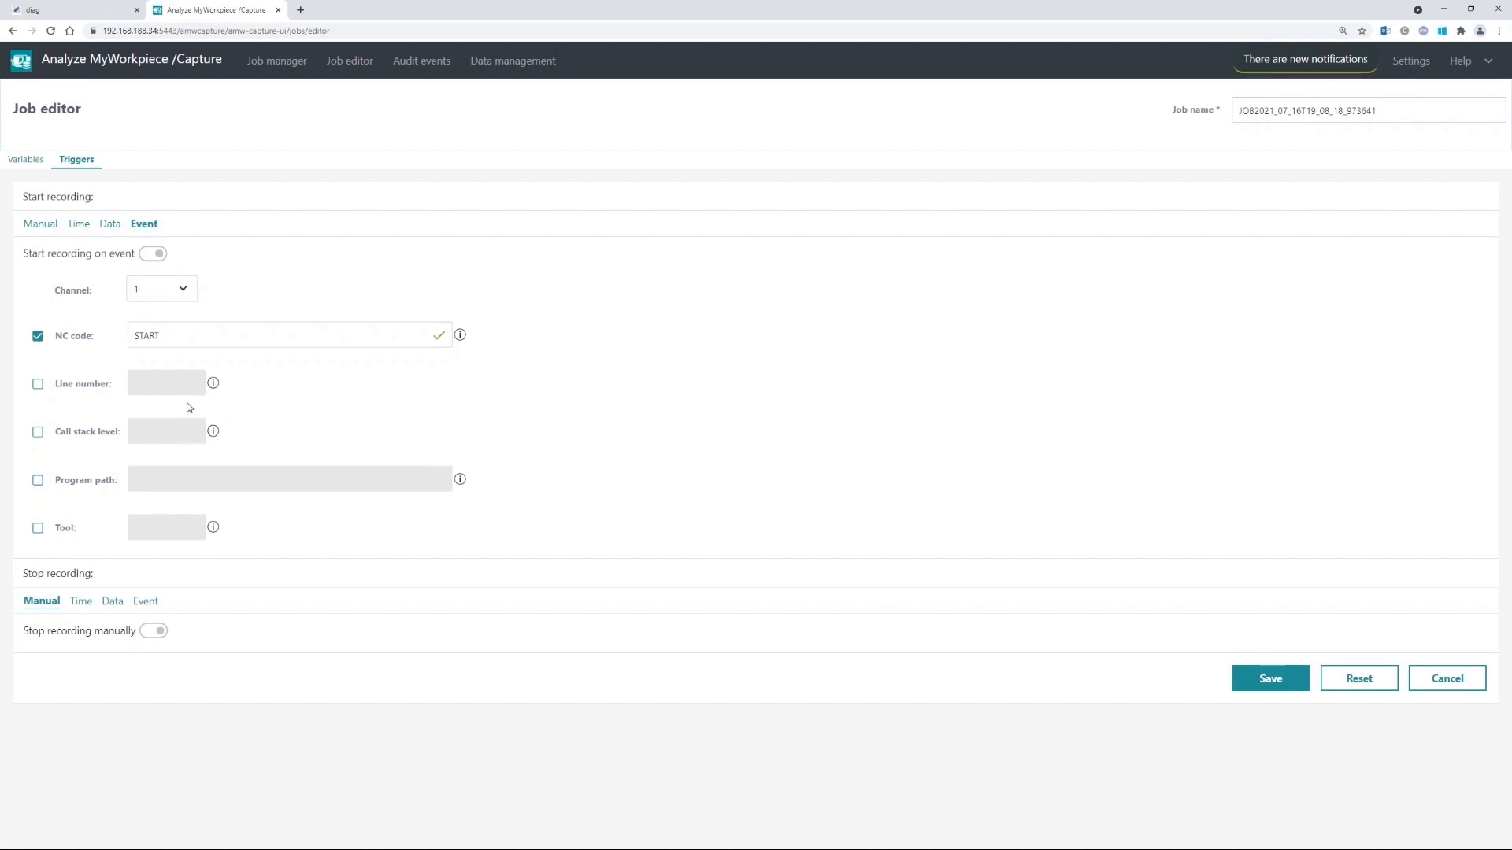
pyautogui.click(37, 432)
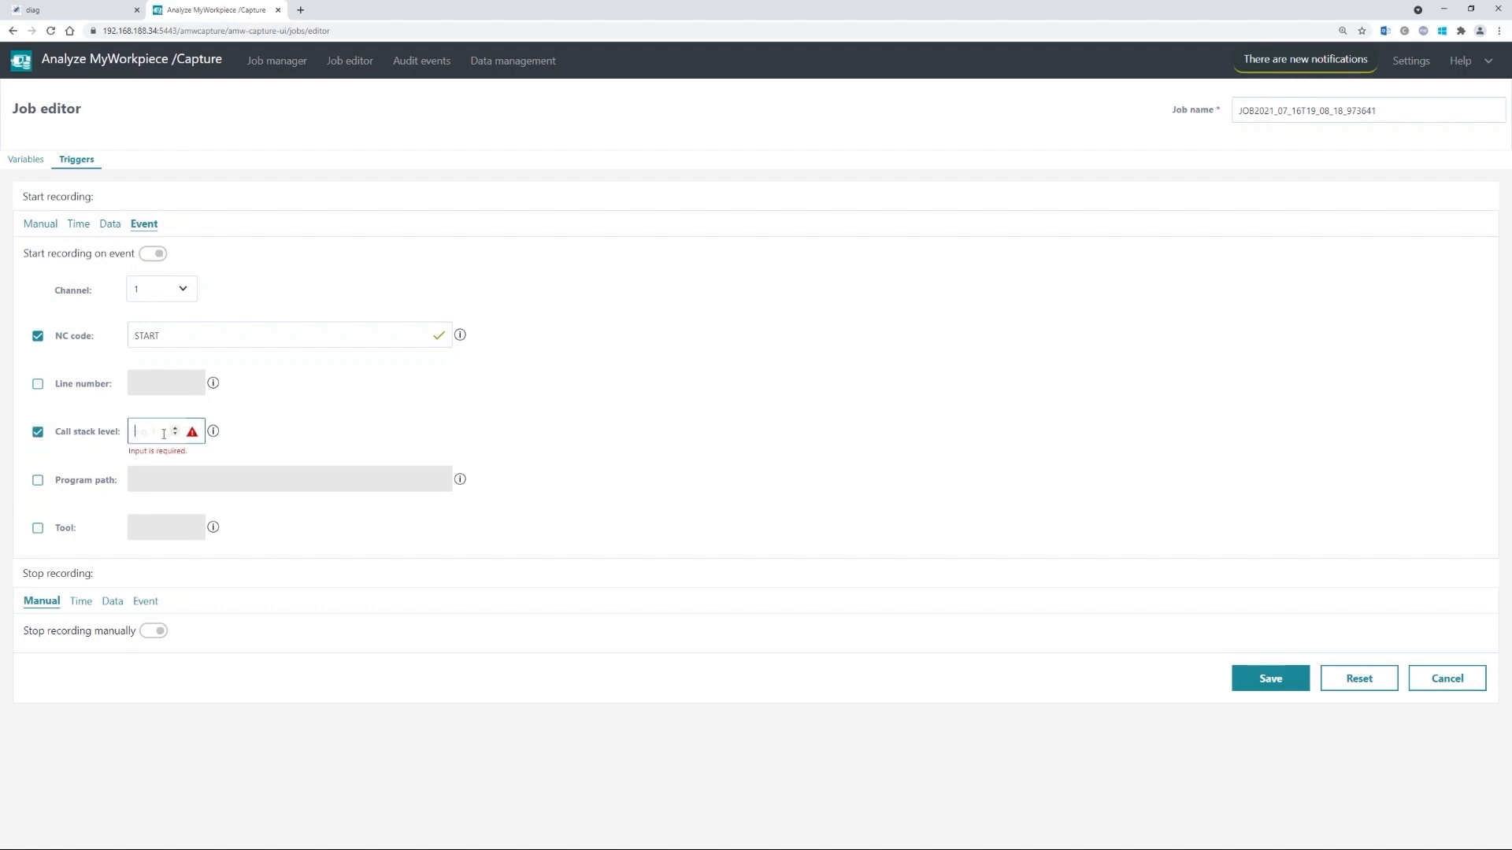
pyautogui.moveTo(214, 437)
pyautogui.click(175, 430)
pyautogui.click(176, 429)
pyautogui.click(37, 387)
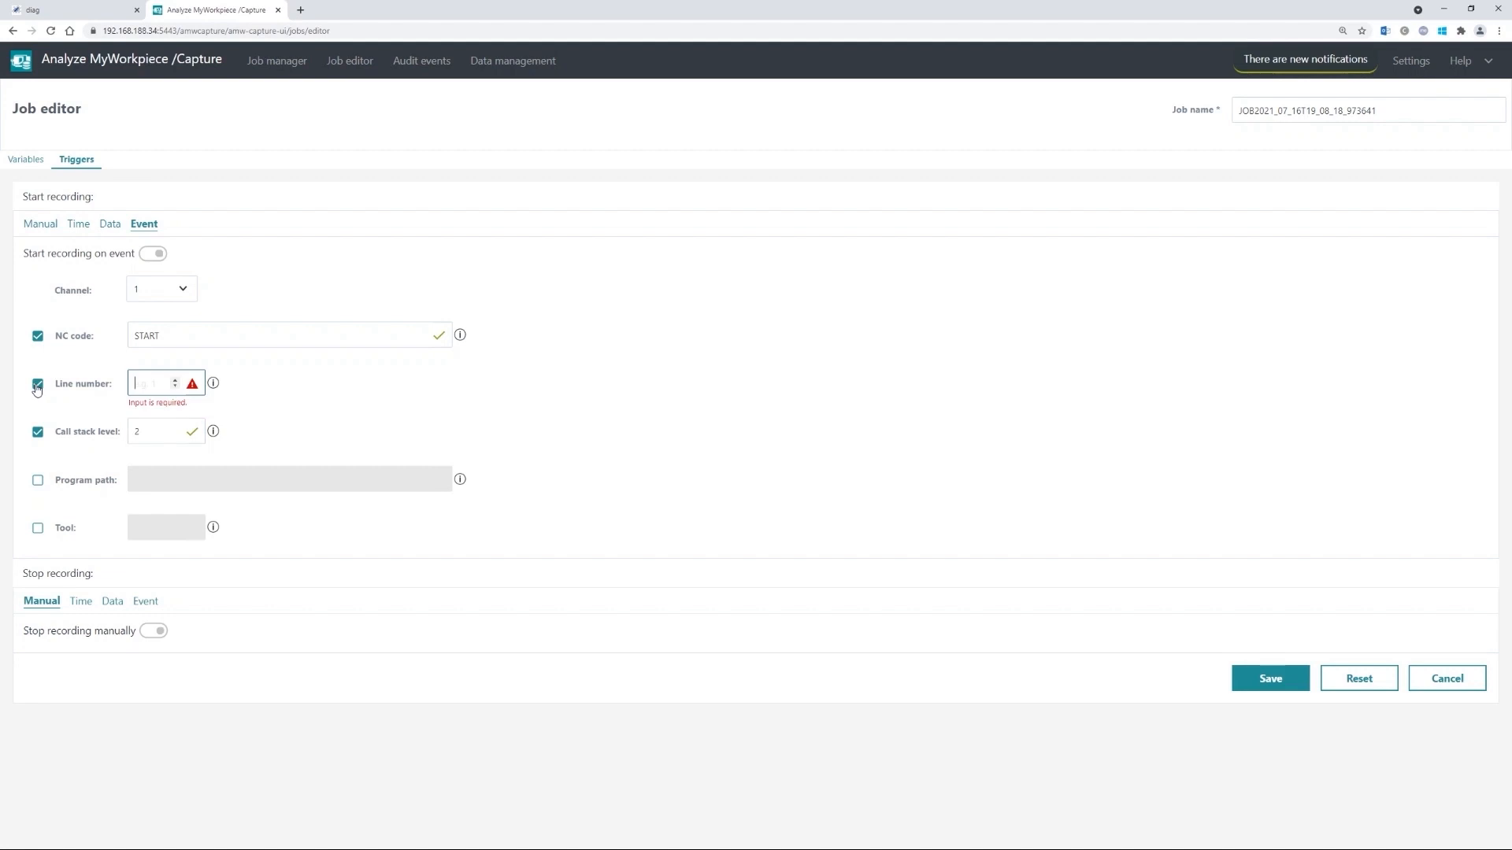
pyautogui.click(38, 530)
pyautogui.click(38, 481)
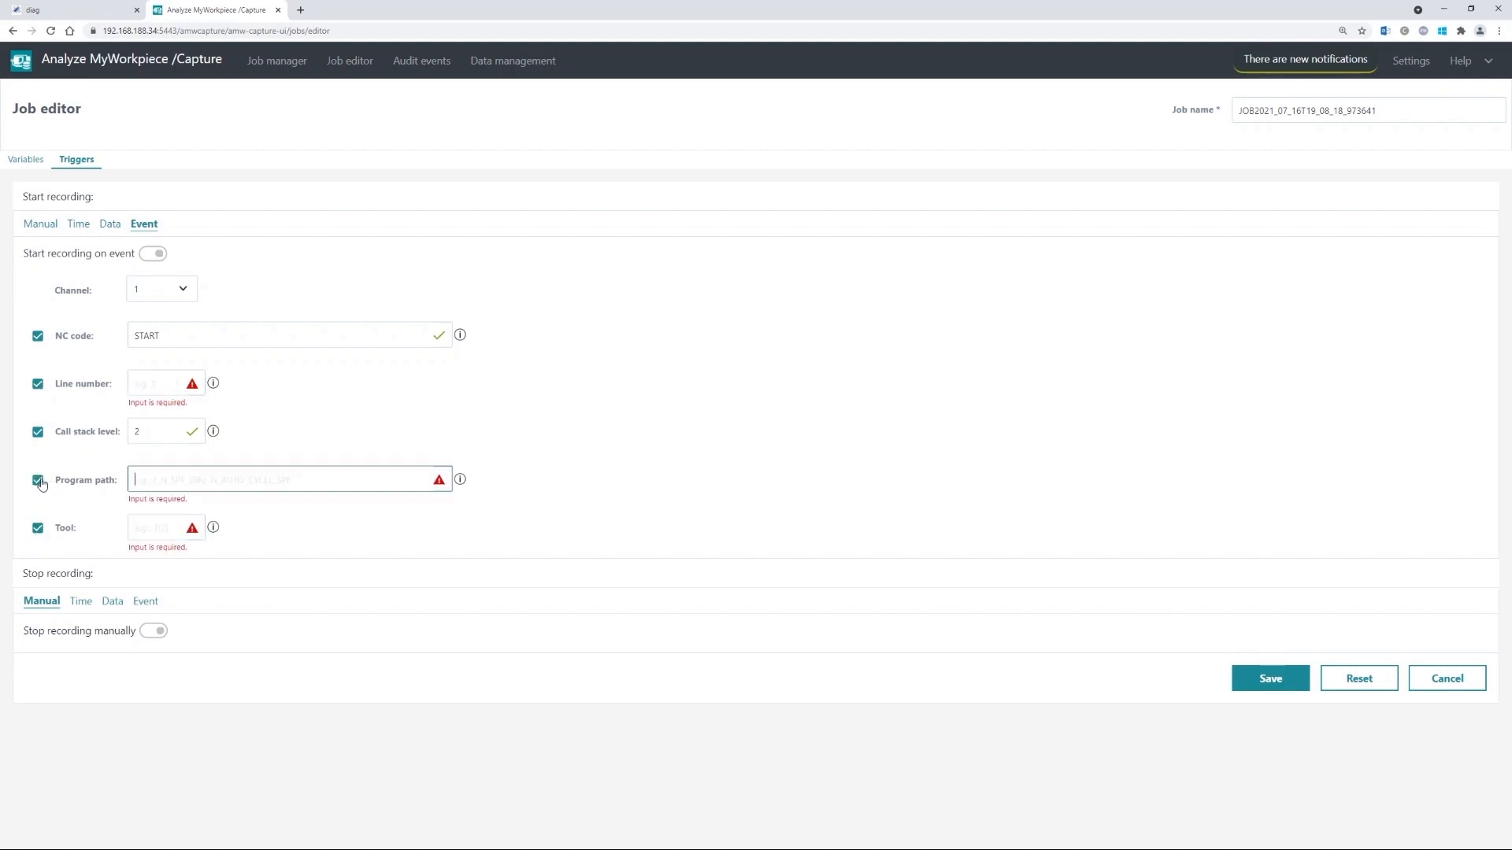
pyautogui.click(37, 528)
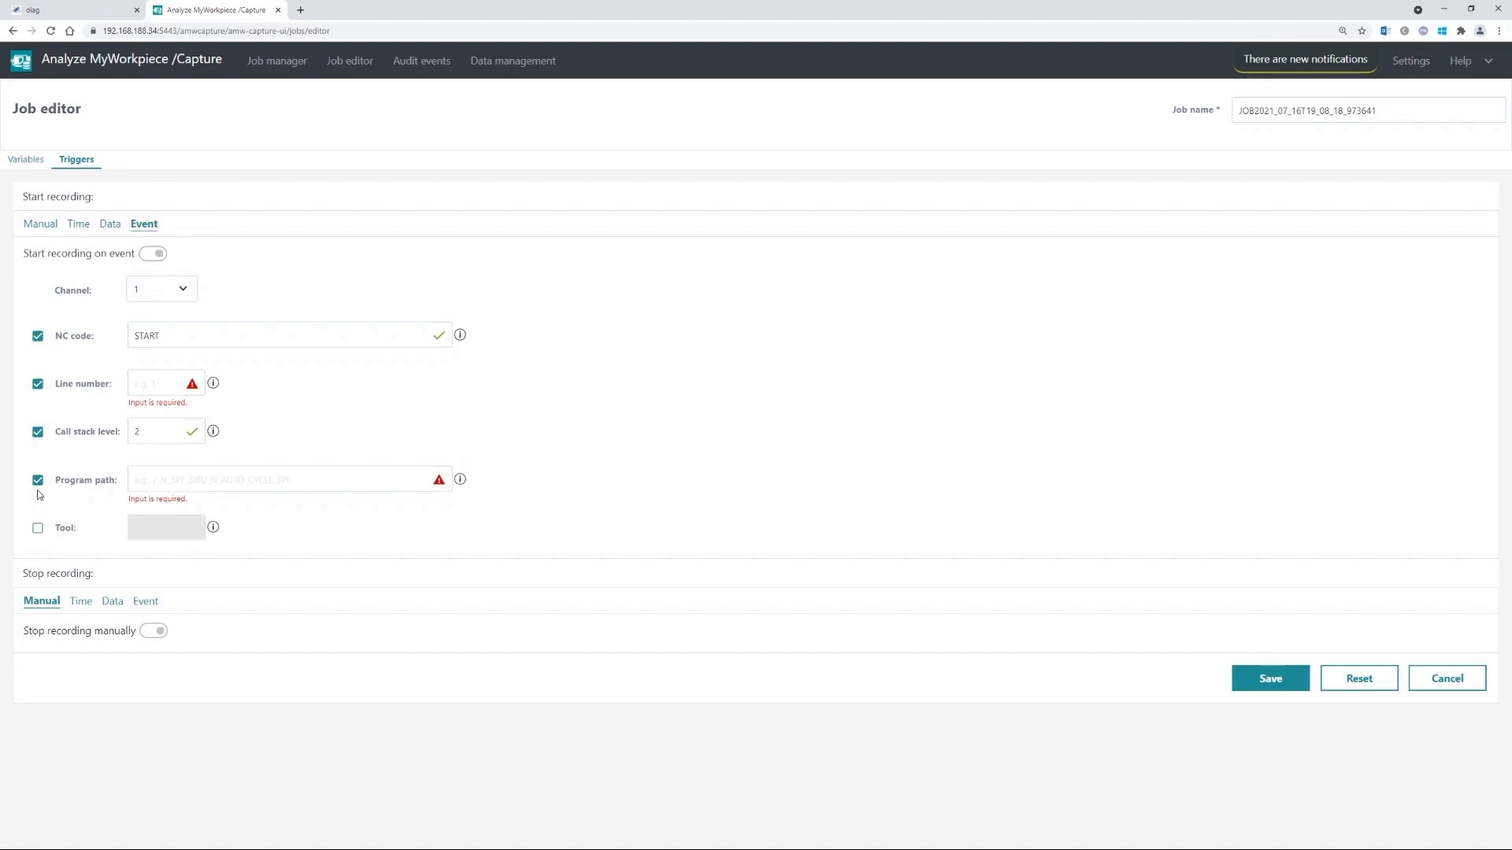
pyautogui.click(37, 480)
pyautogui.click(38, 385)
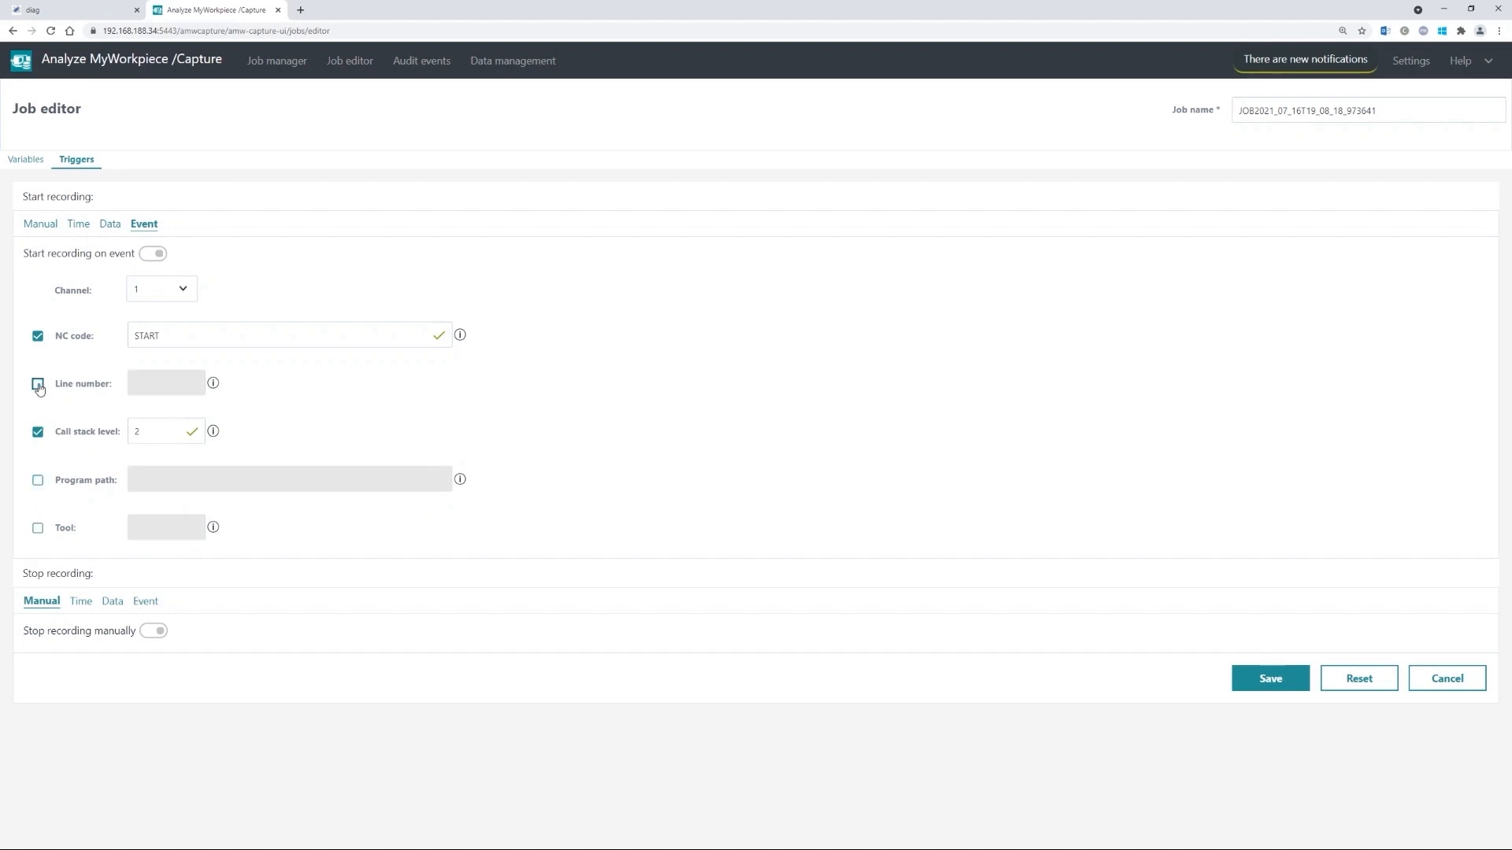
pyautogui.click(37, 432)
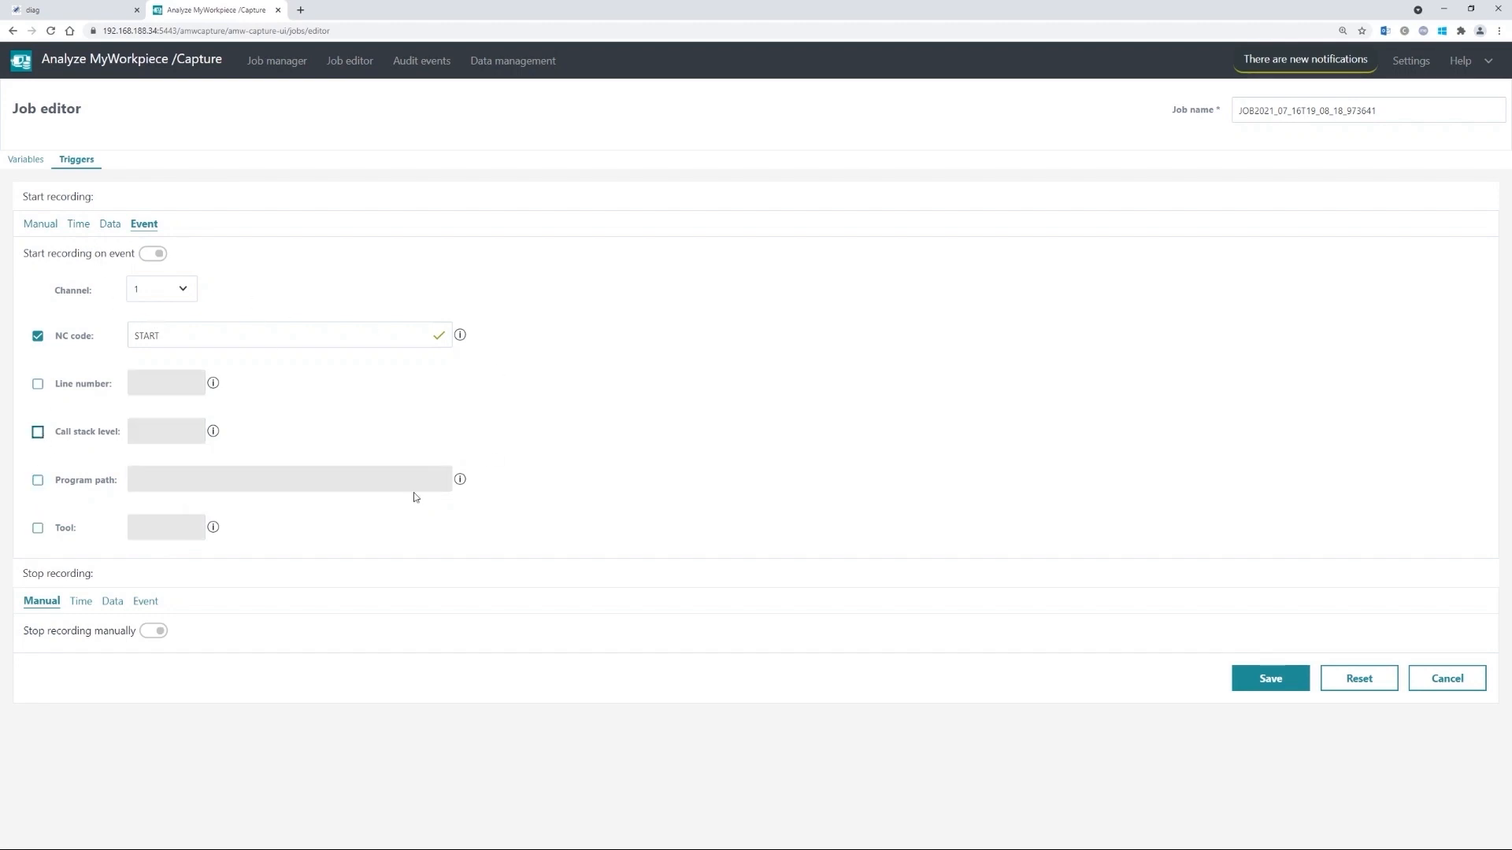
# - Set Stop recording to an Event trigger on channel 1 with NC code STOP
pyautogui.click(145, 602)
pyautogui.scroll(-3, 266, 567)
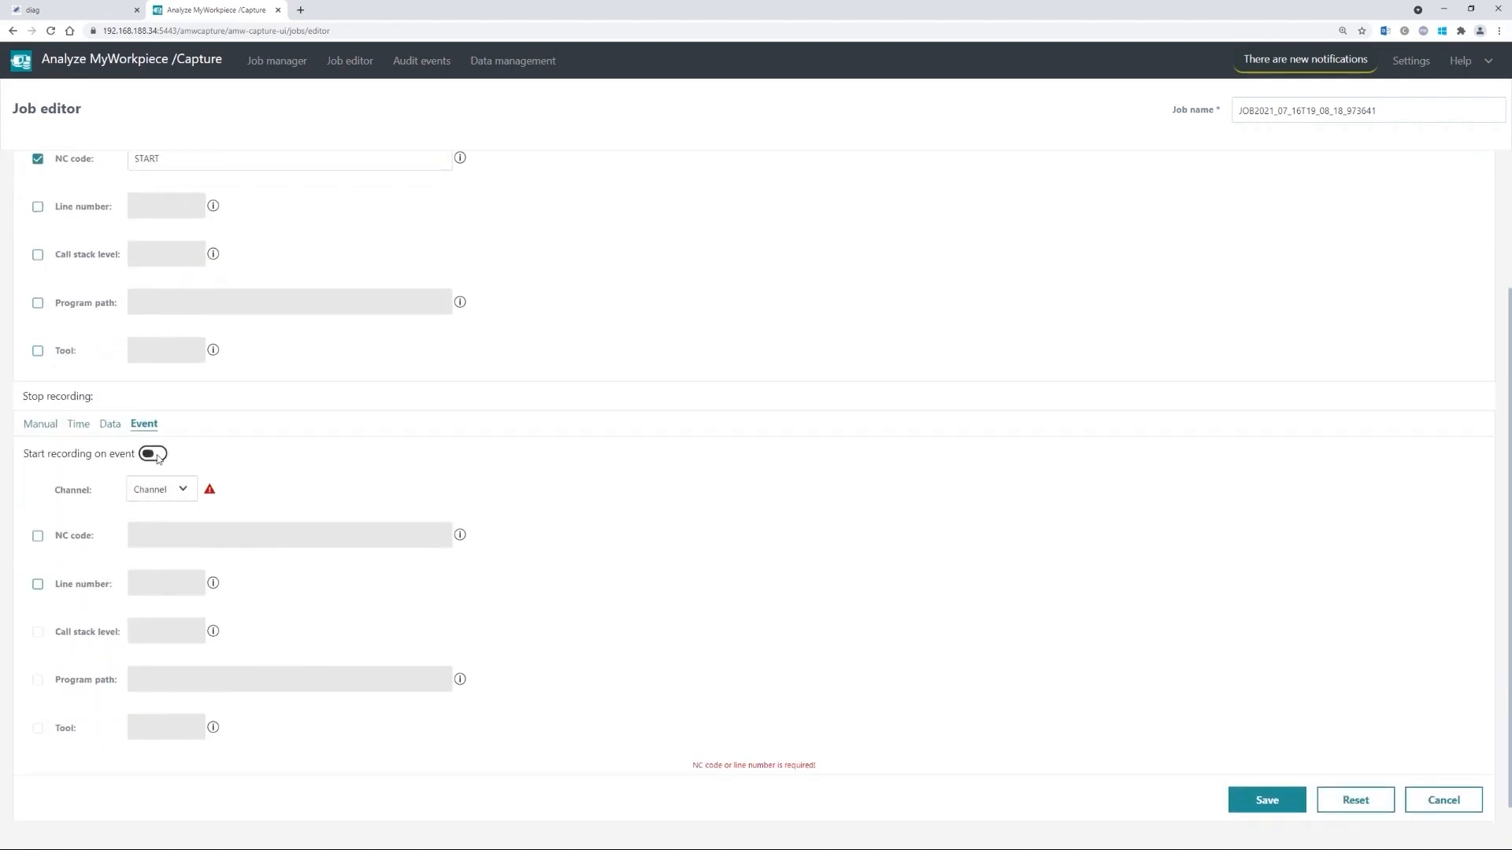
pyautogui.click(175, 476)
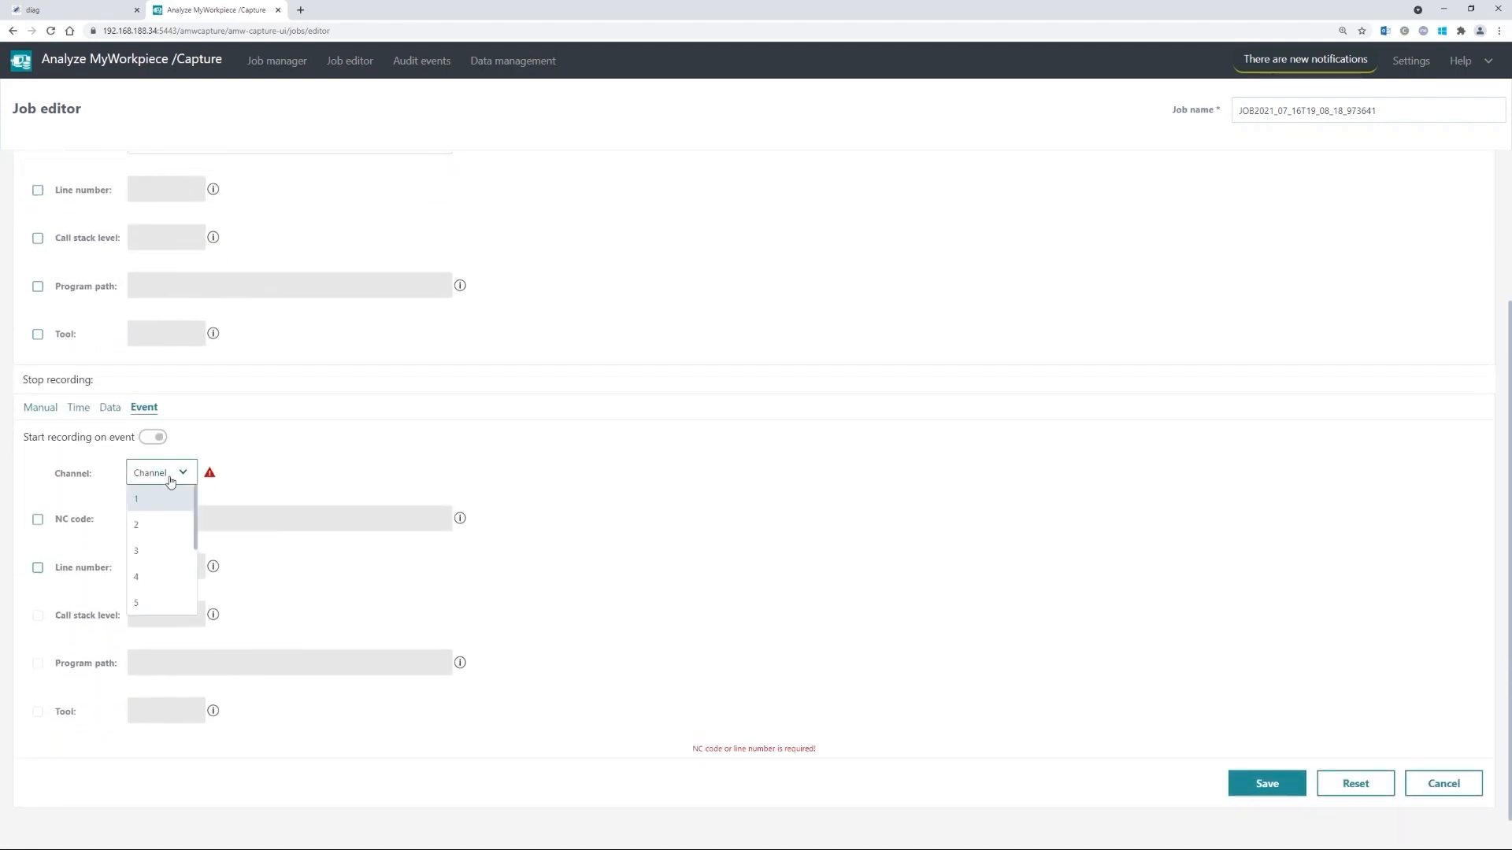
pyautogui.click(160, 499)
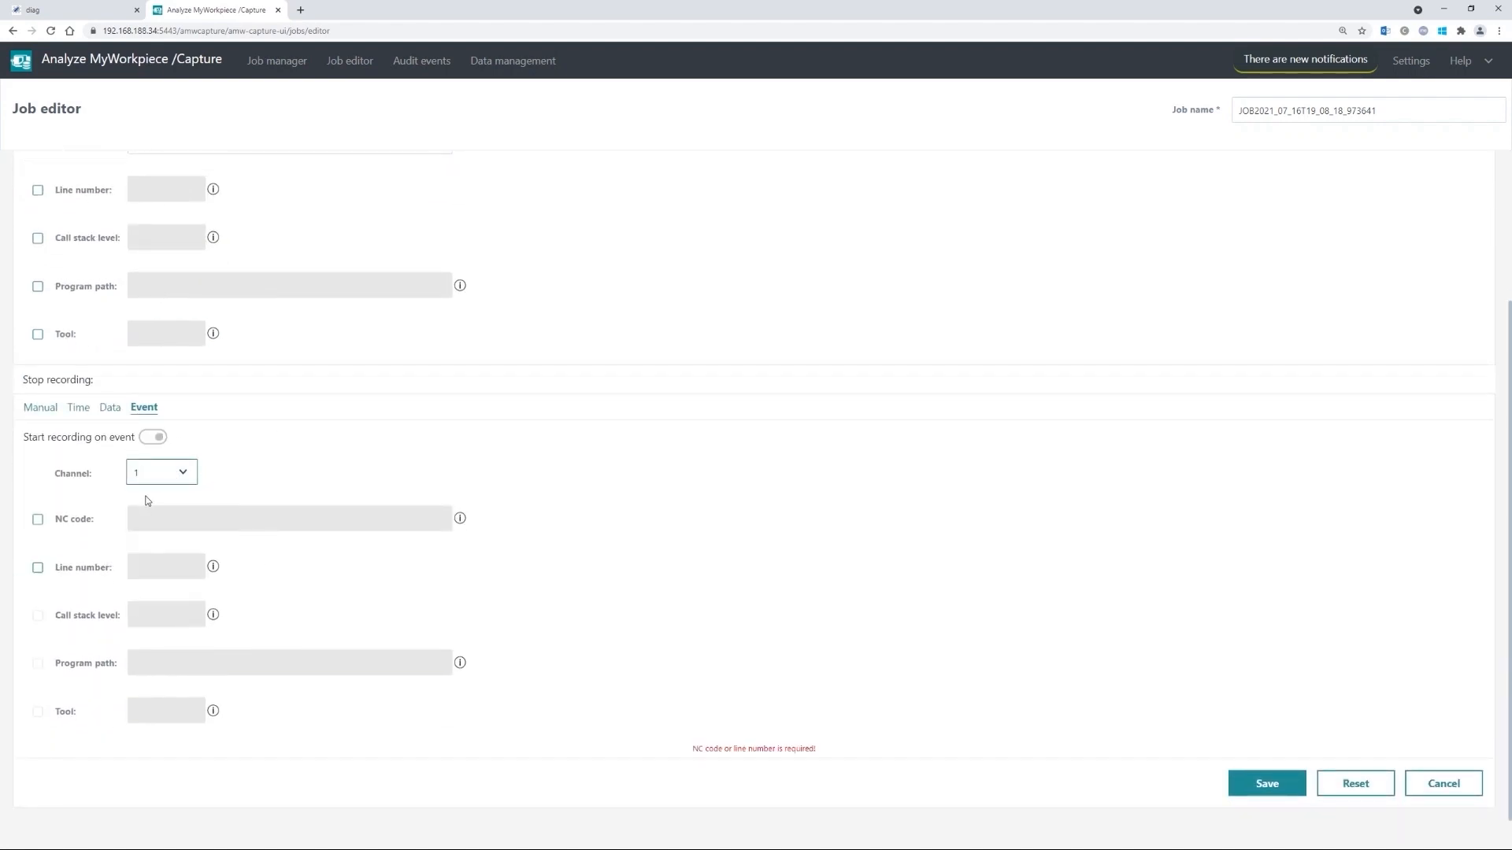
pyautogui.click(38, 520)
pyautogui.write('STOP')
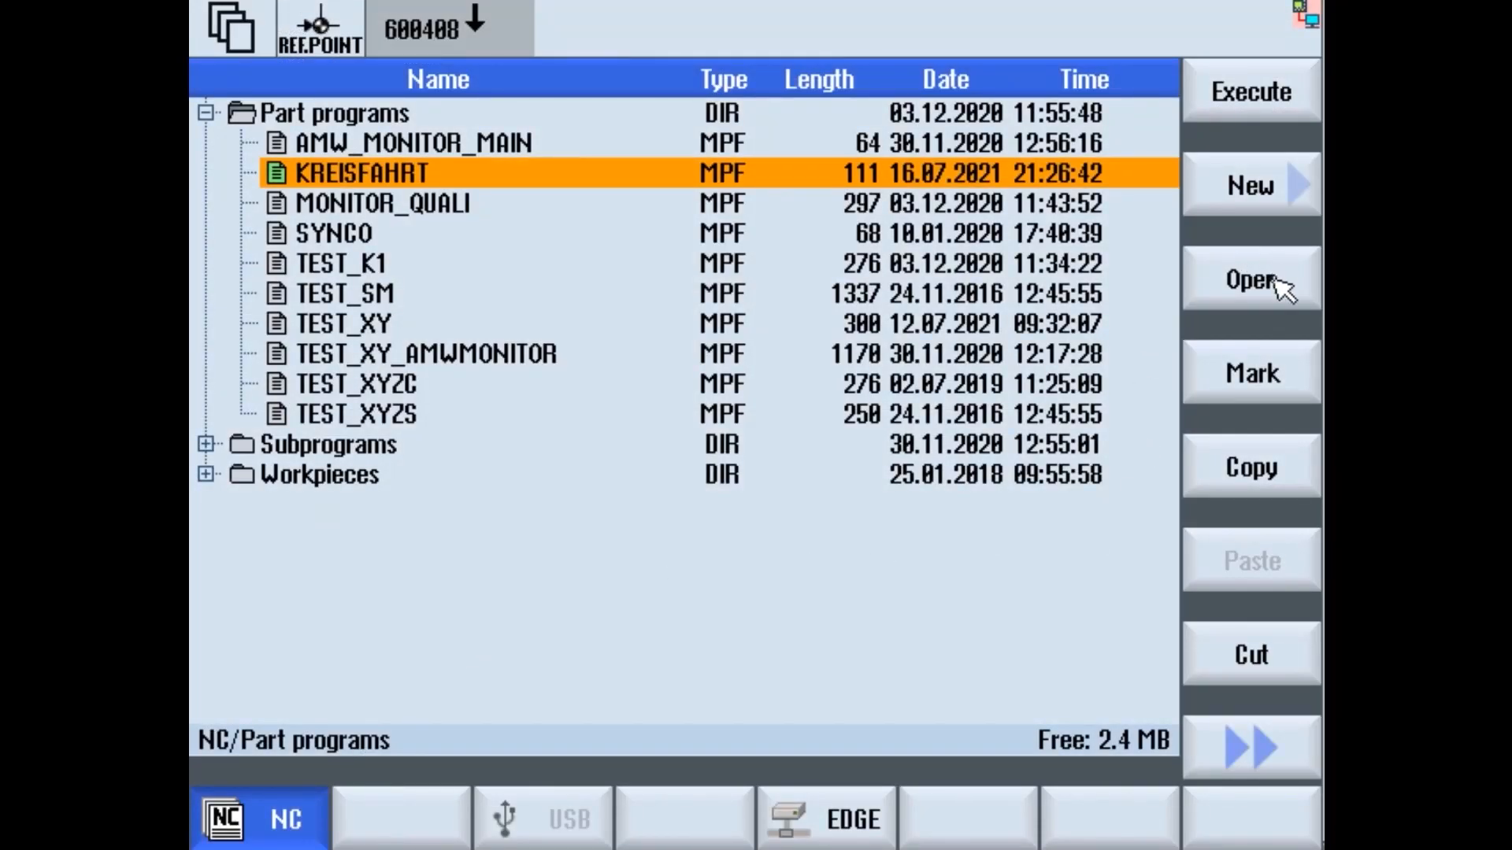
# - Check the G4F0; STOP line in KREISFAHRT, close it, and clear the old job name
pyautogui.click(1277, 280)
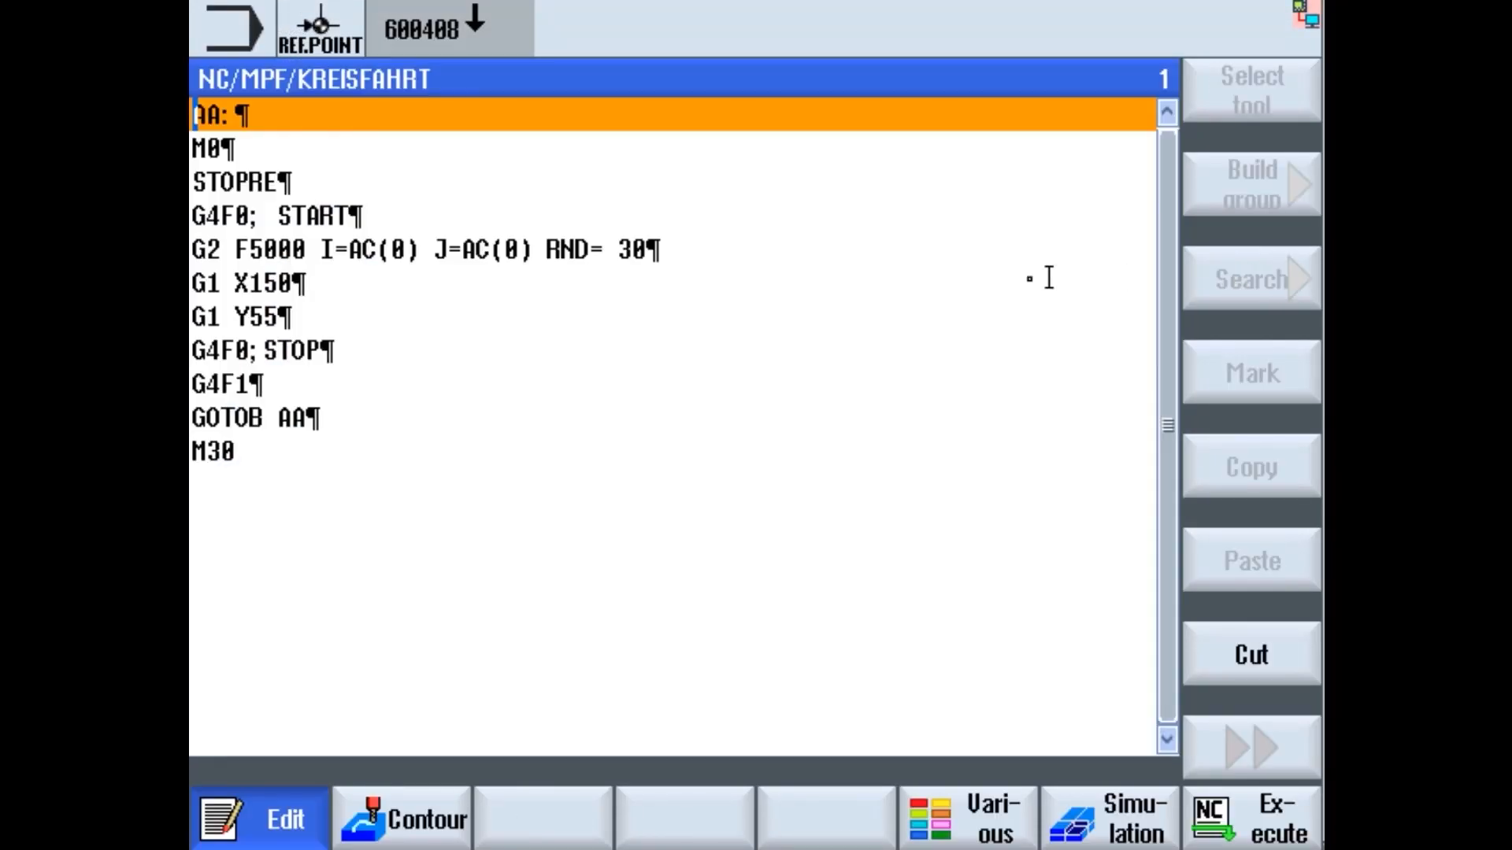
pyautogui.click(356, 349)
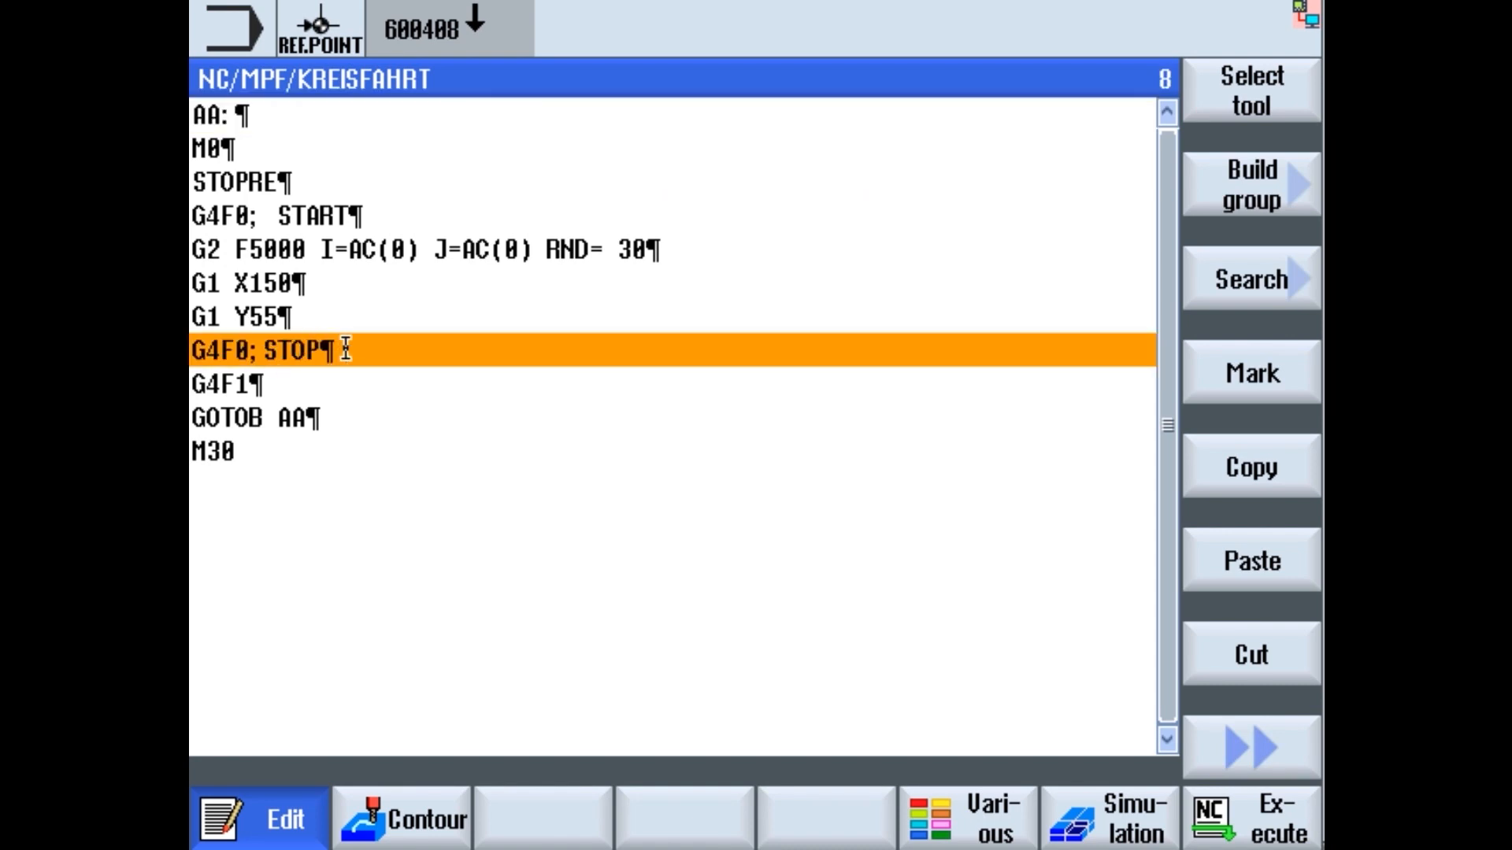
pyautogui.click(1223, 743)
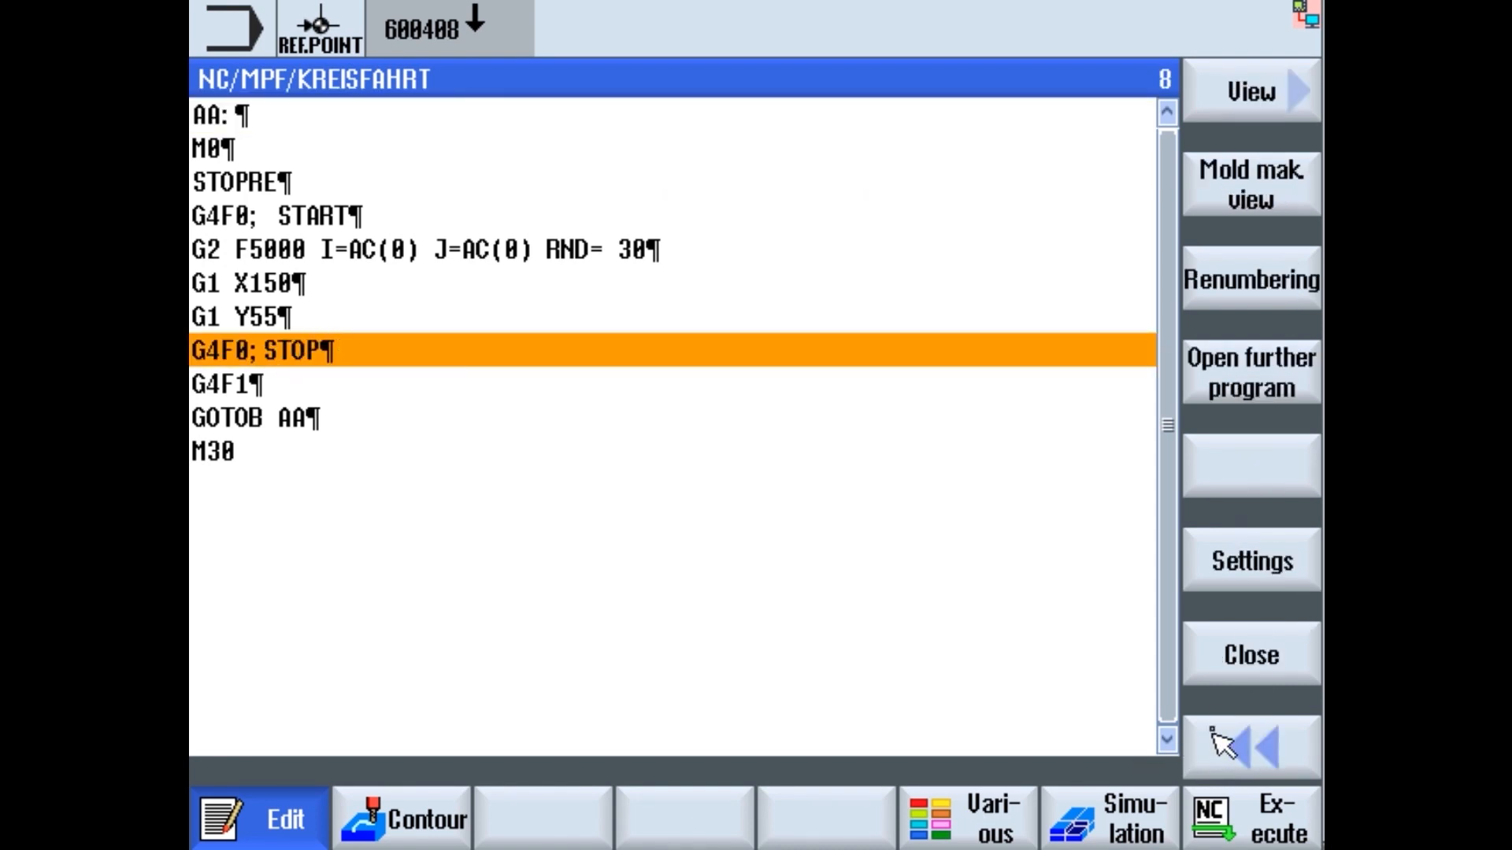
pyautogui.click(1224, 666)
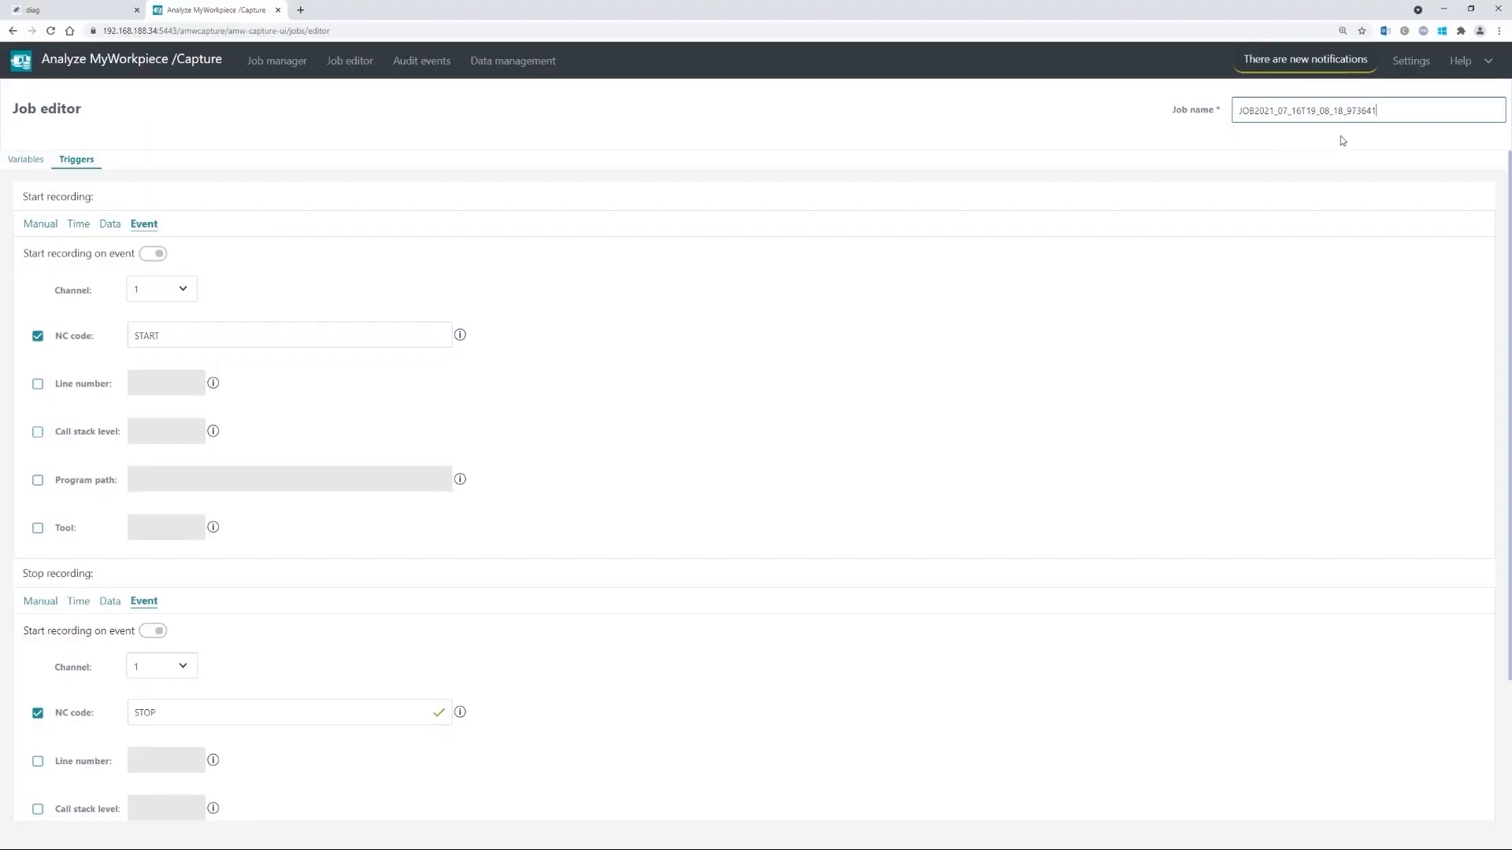
pyautogui.hotkey('ctrl', 'a')
pyautogui.hotkey('ctrl', '-')
# - Enter 'circle_Tutorial_Capture' as the job name and save the job
pyautogui.write('c')
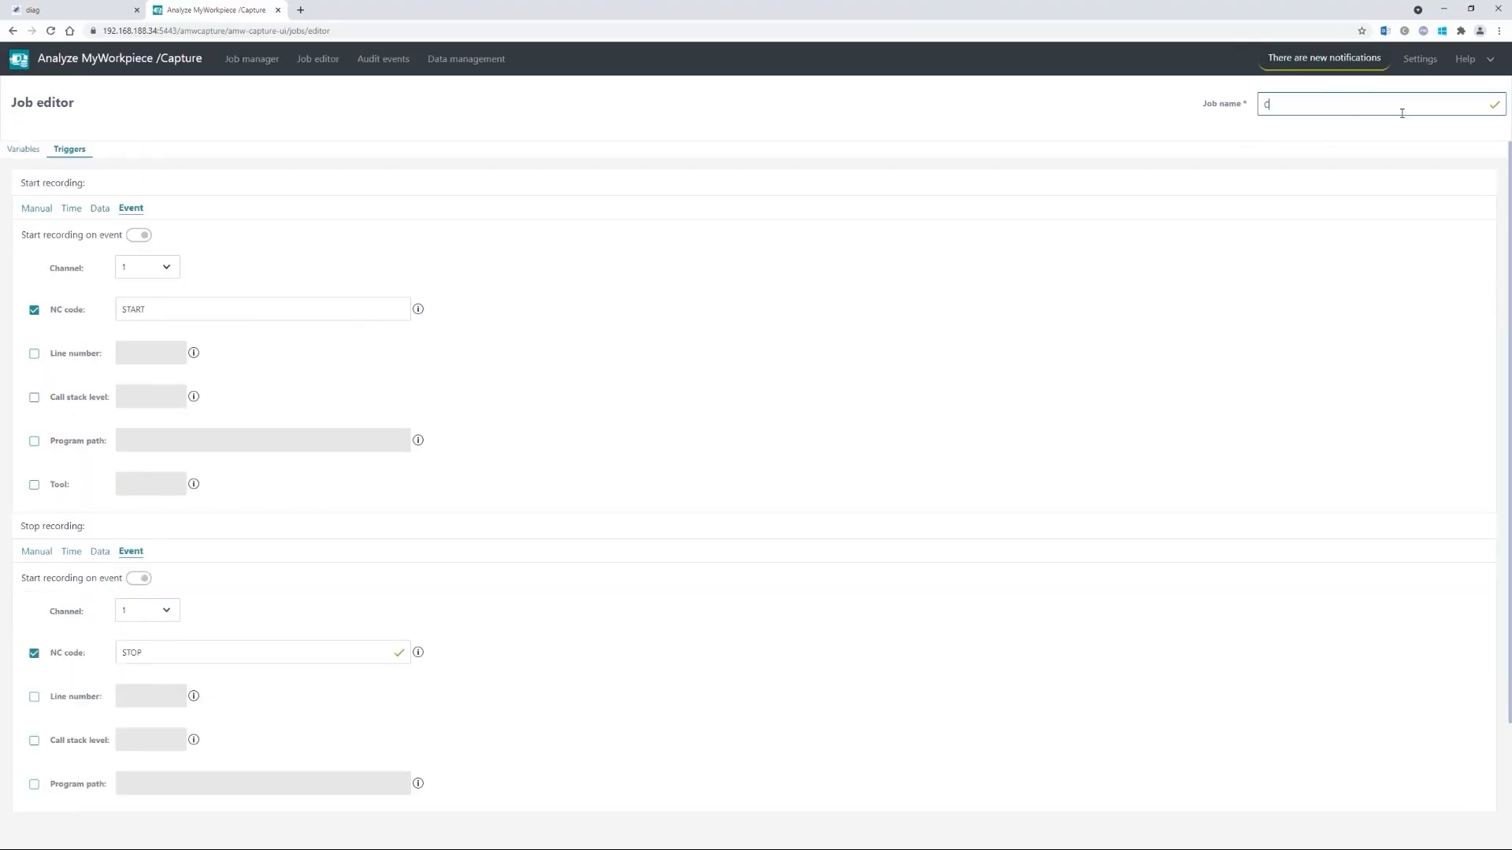
pyautogui.write('ircle_Tutorial_Capture')
pyautogui.click(1072, 388)
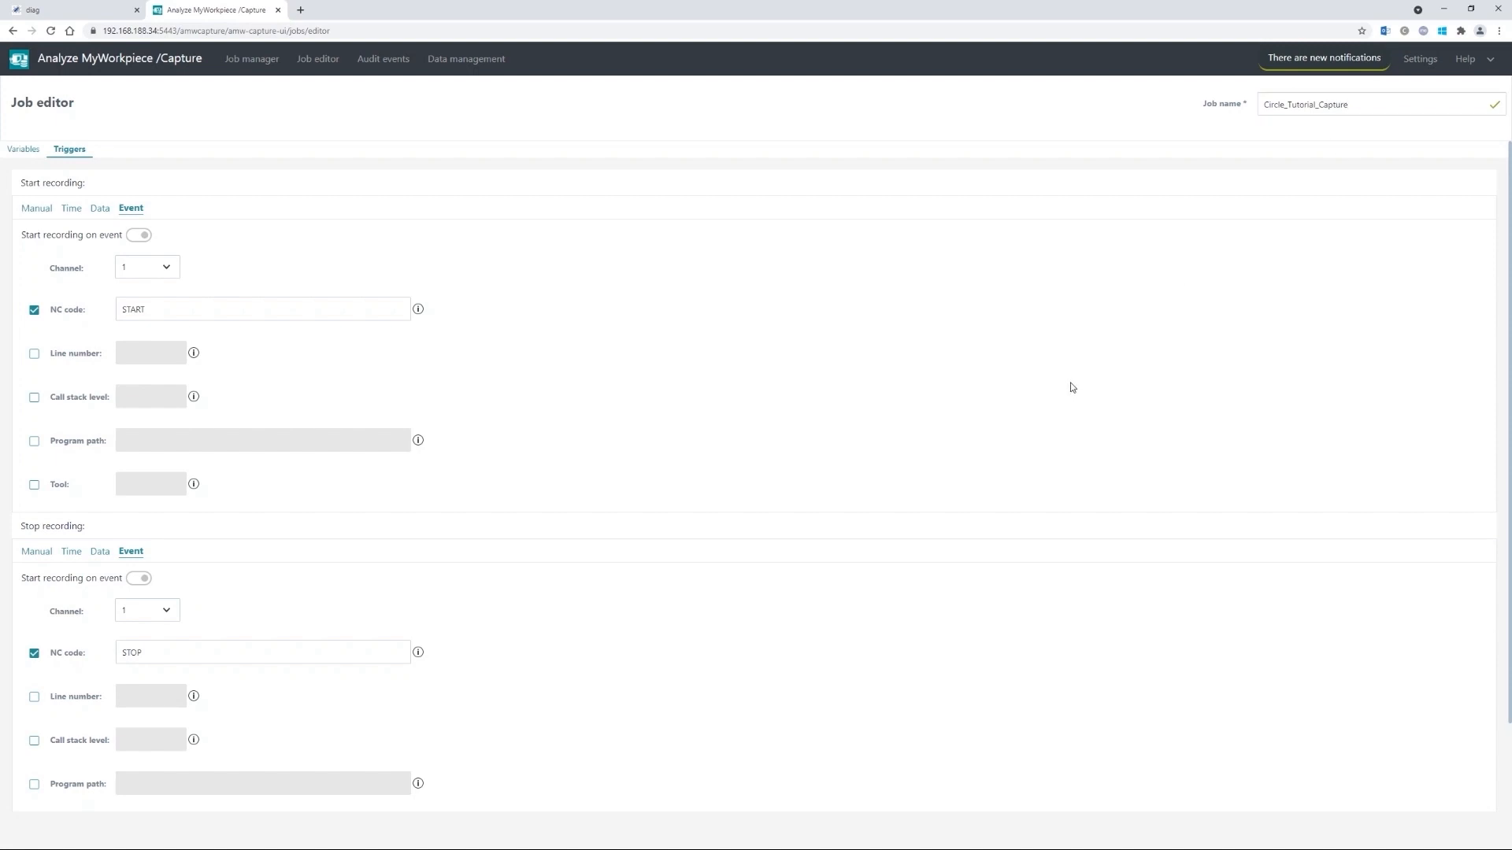
pyautogui.scroll(-2, 1073, 388)
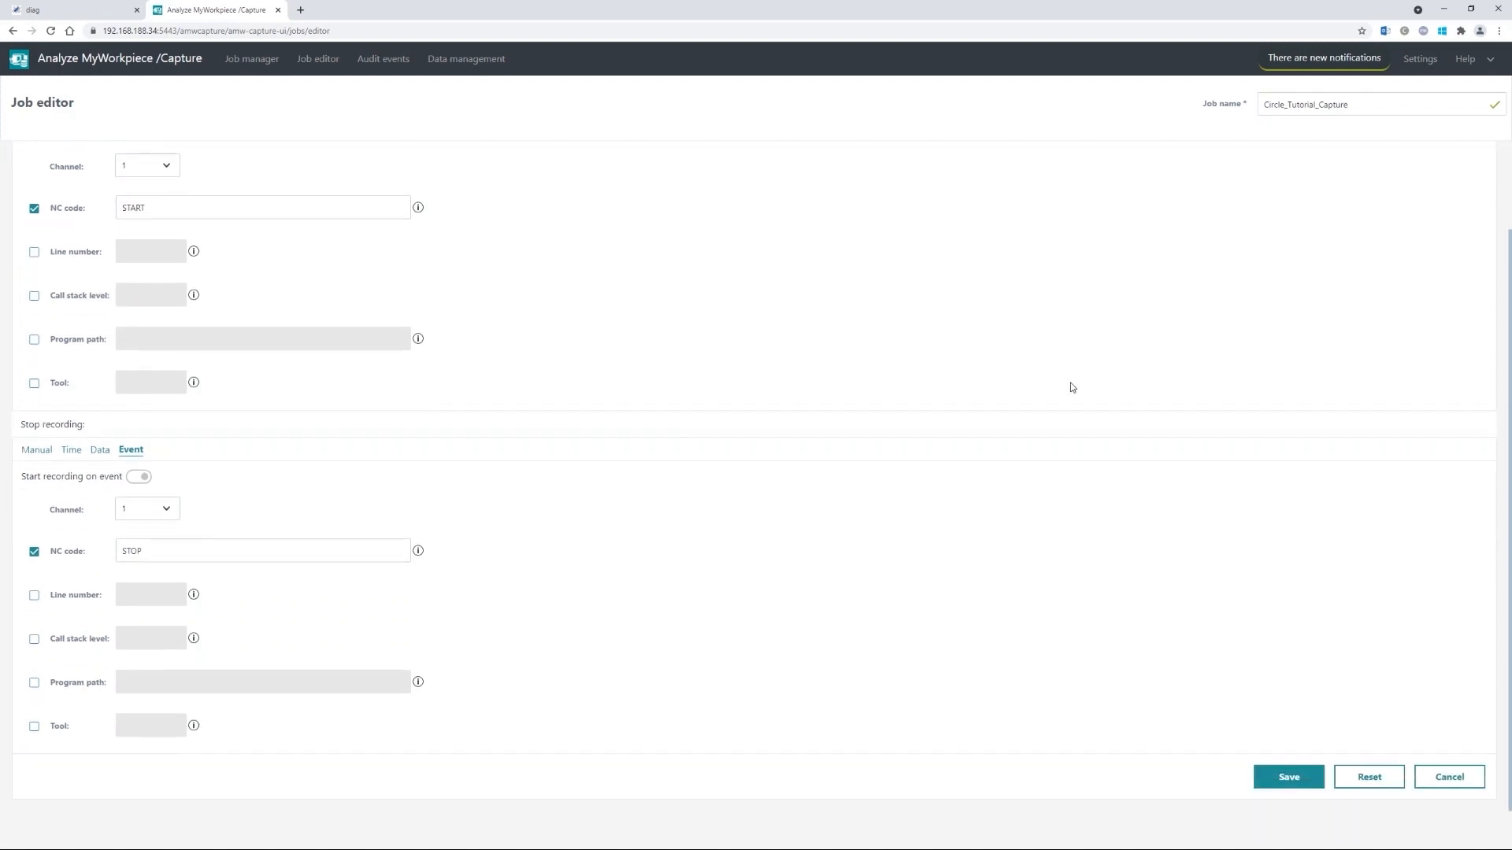
pyautogui.click(1278, 779)
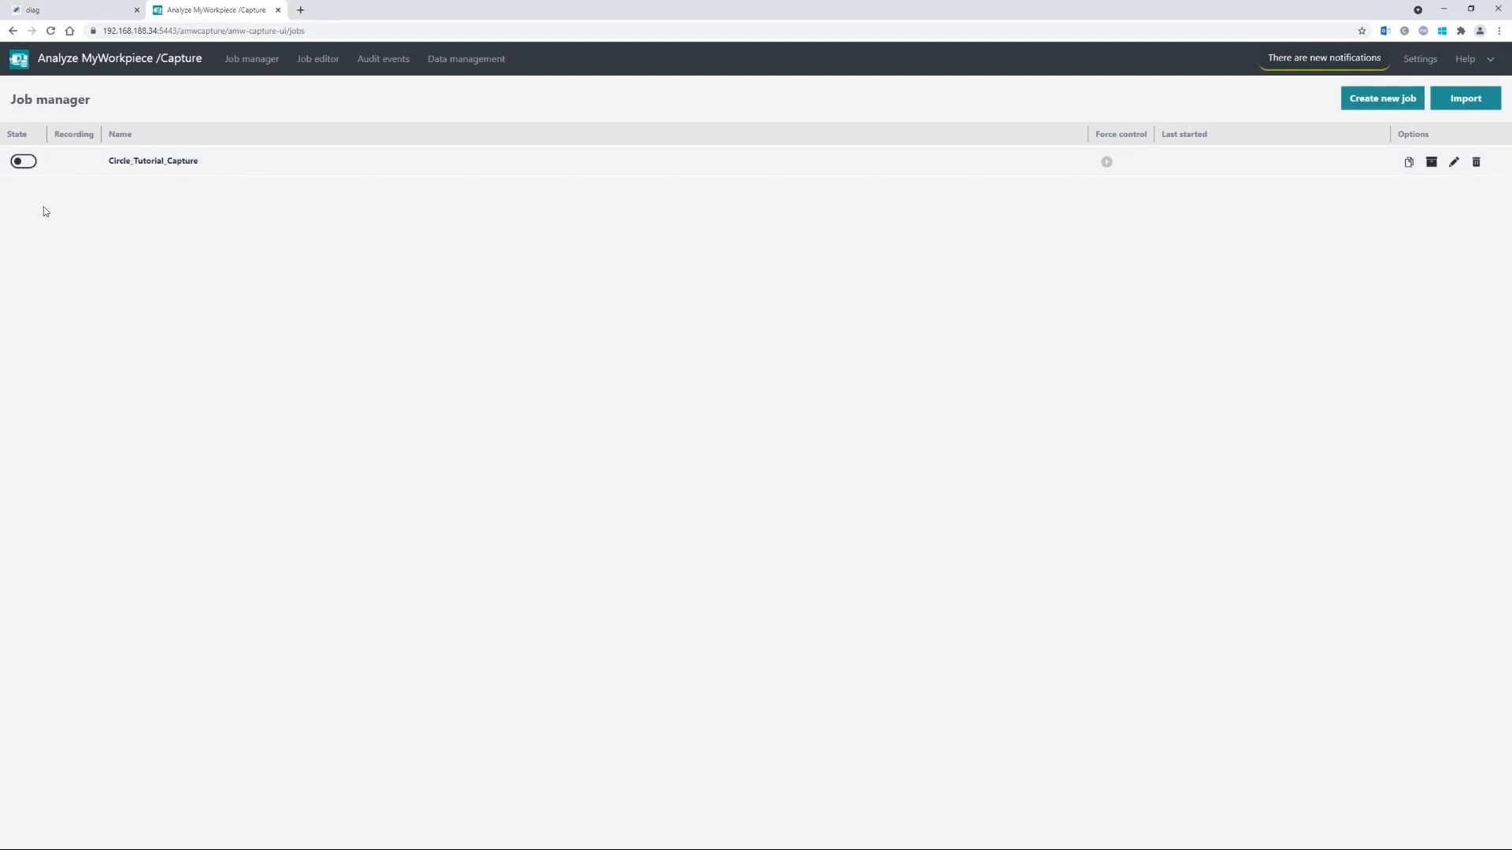
# - Switch on the State toggle for Circle_Tutorial_Capture in the Job manager
pyautogui.click(27, 162)
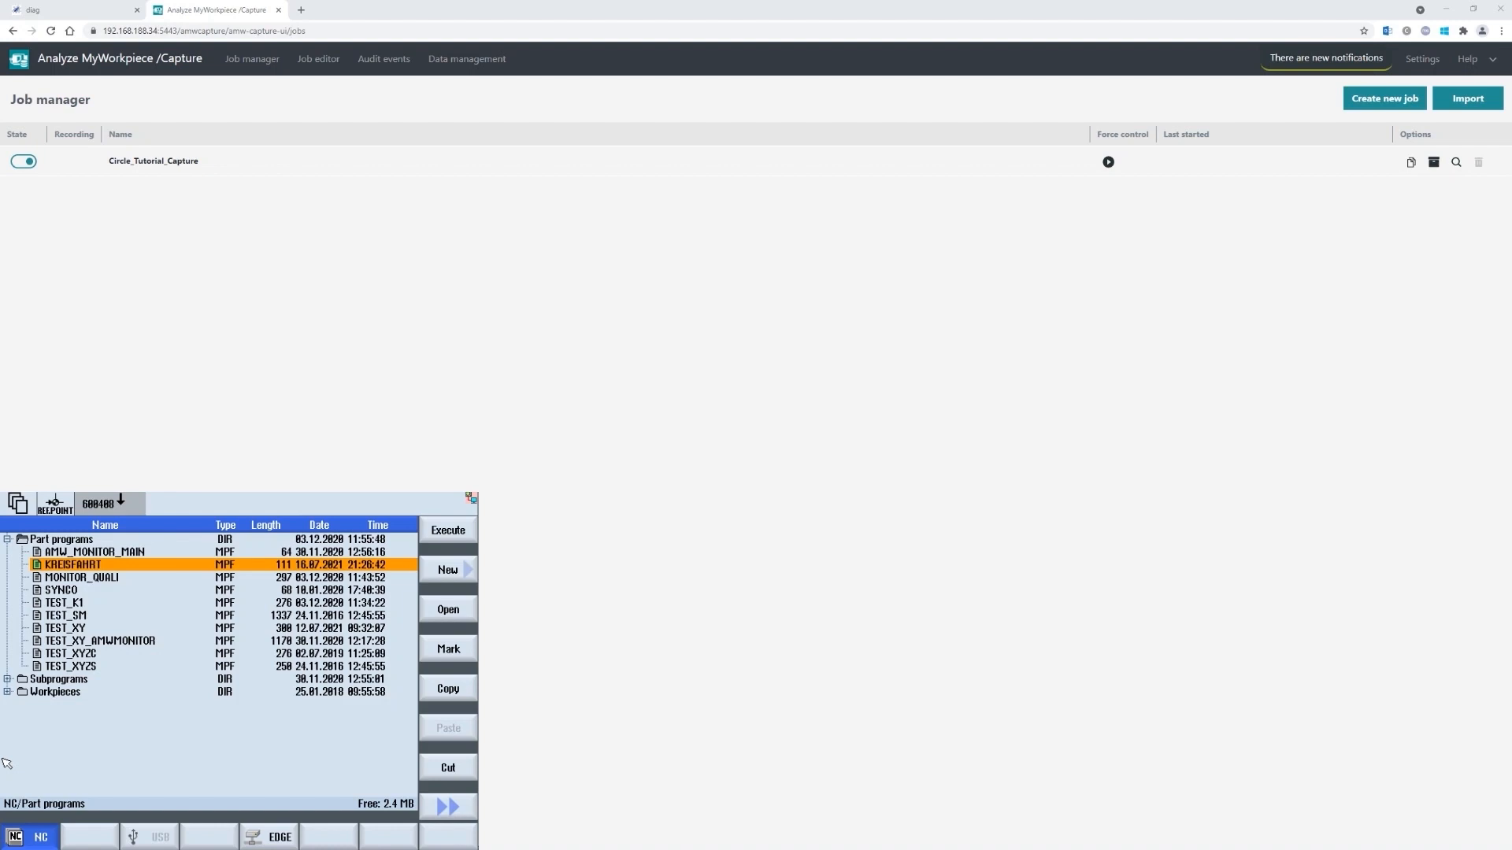
# - Load KREISFAHRT in AUTO mode and move to its G2 circle line on the machine screen
pyautogui.hotkey('shift', 'F1')
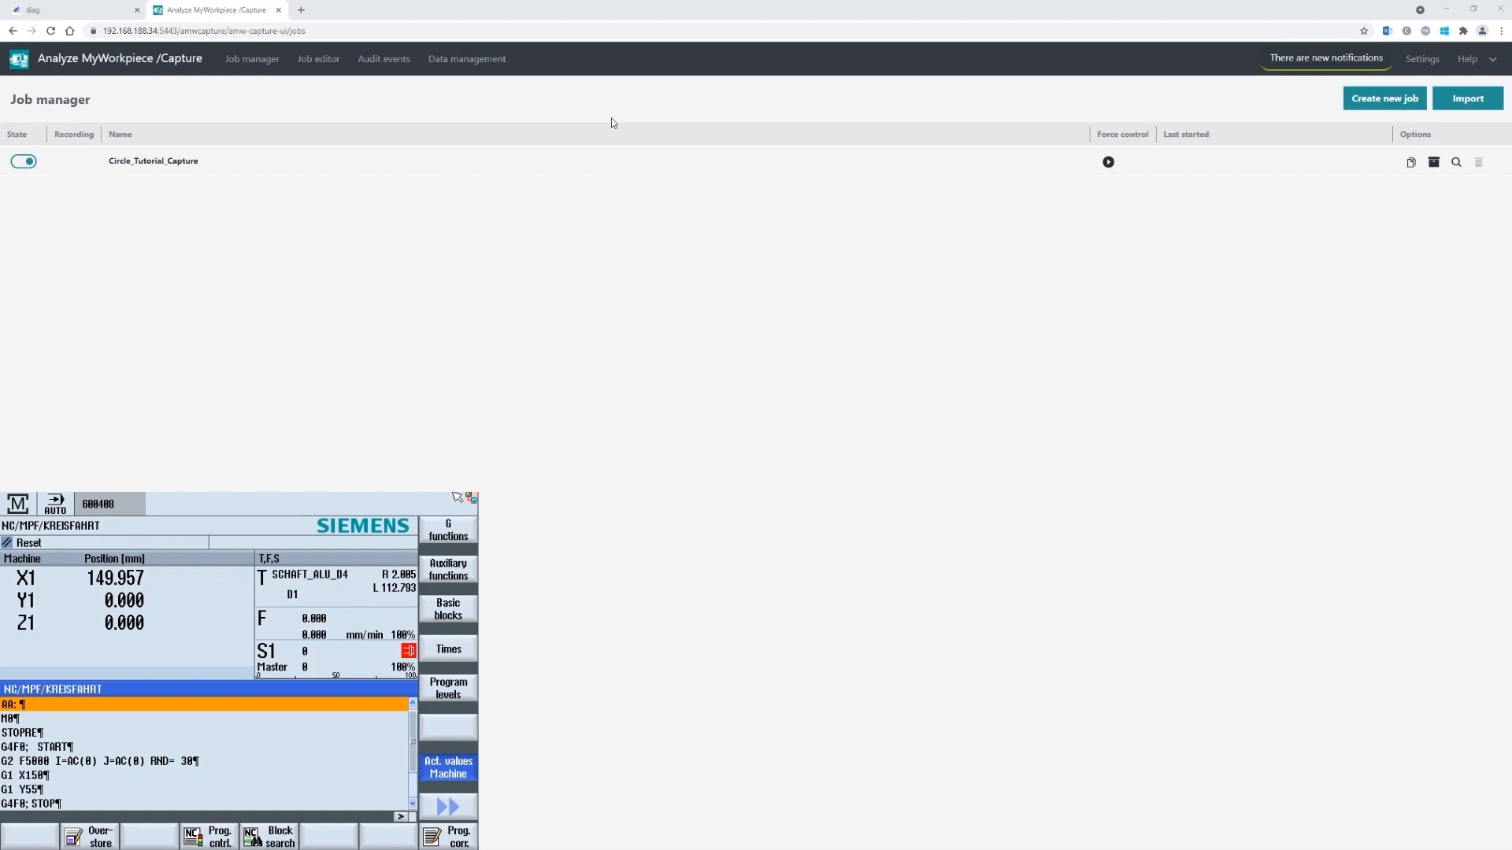
pyautogui.press('F10')
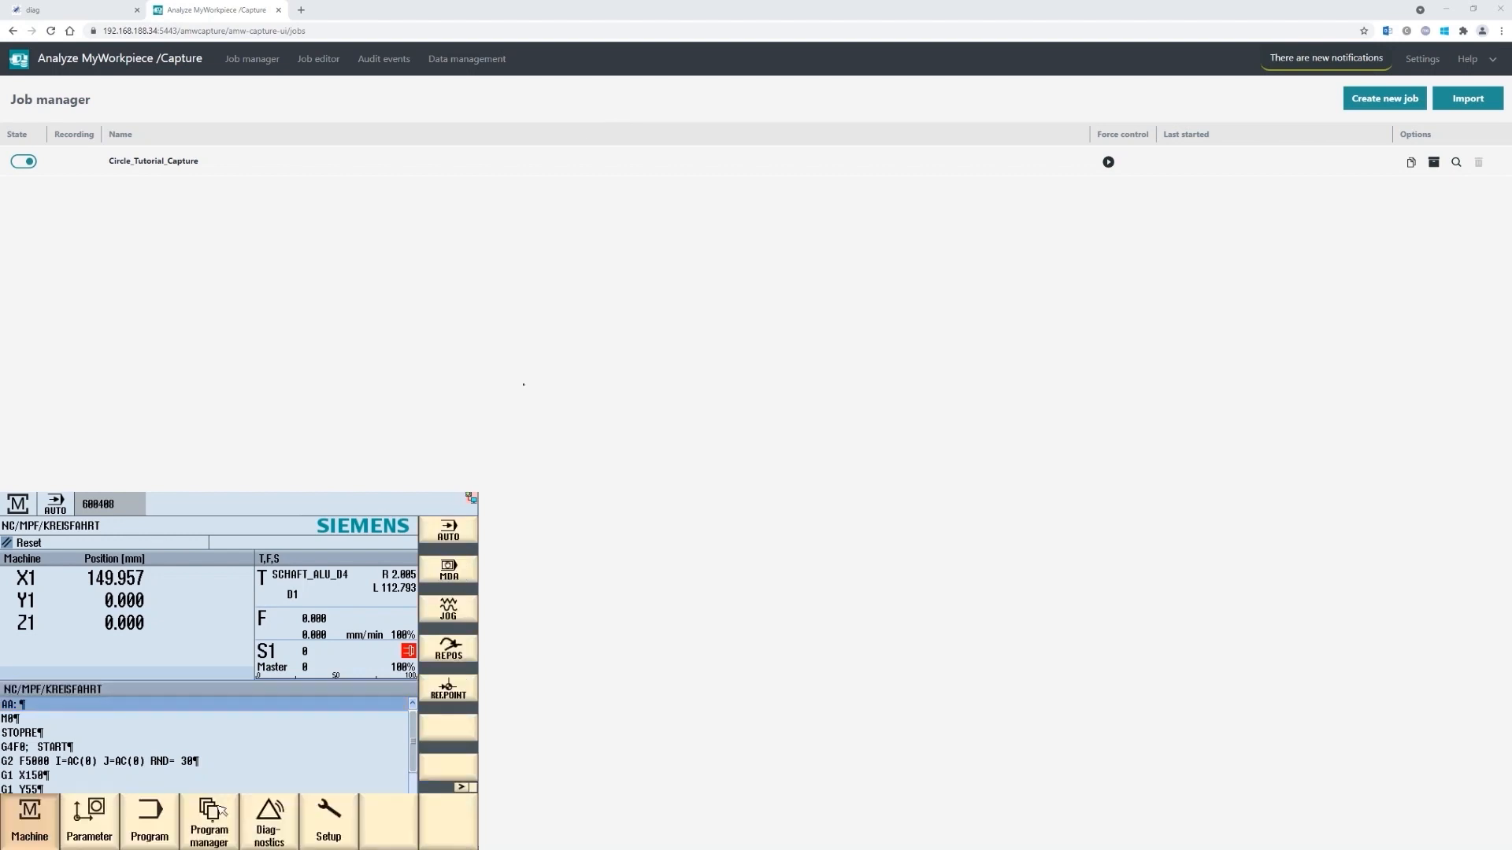
pyautogui.click(37, 826)
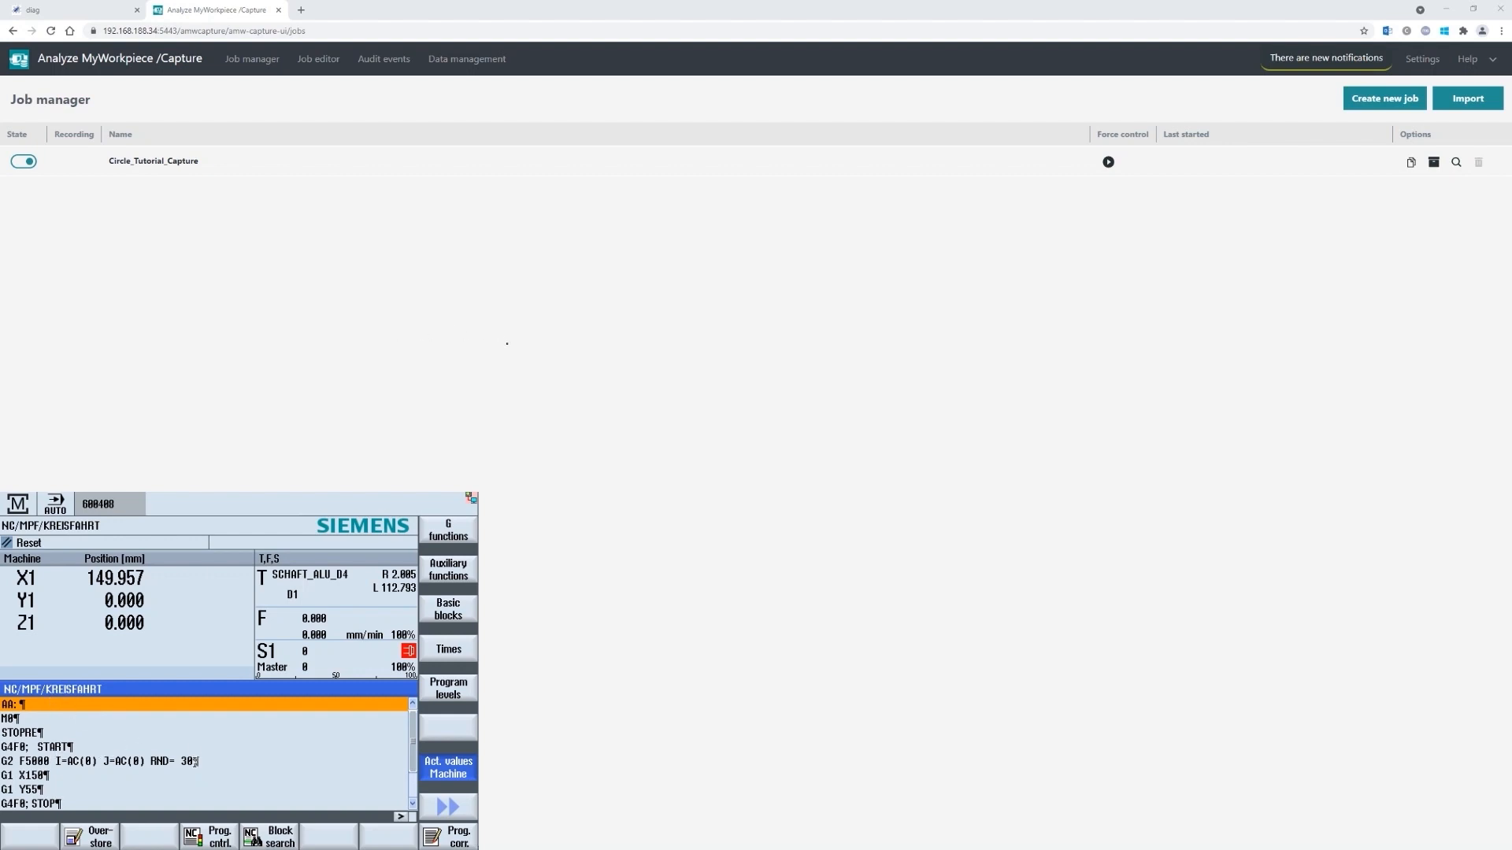
pyautogui.click(93, 756)
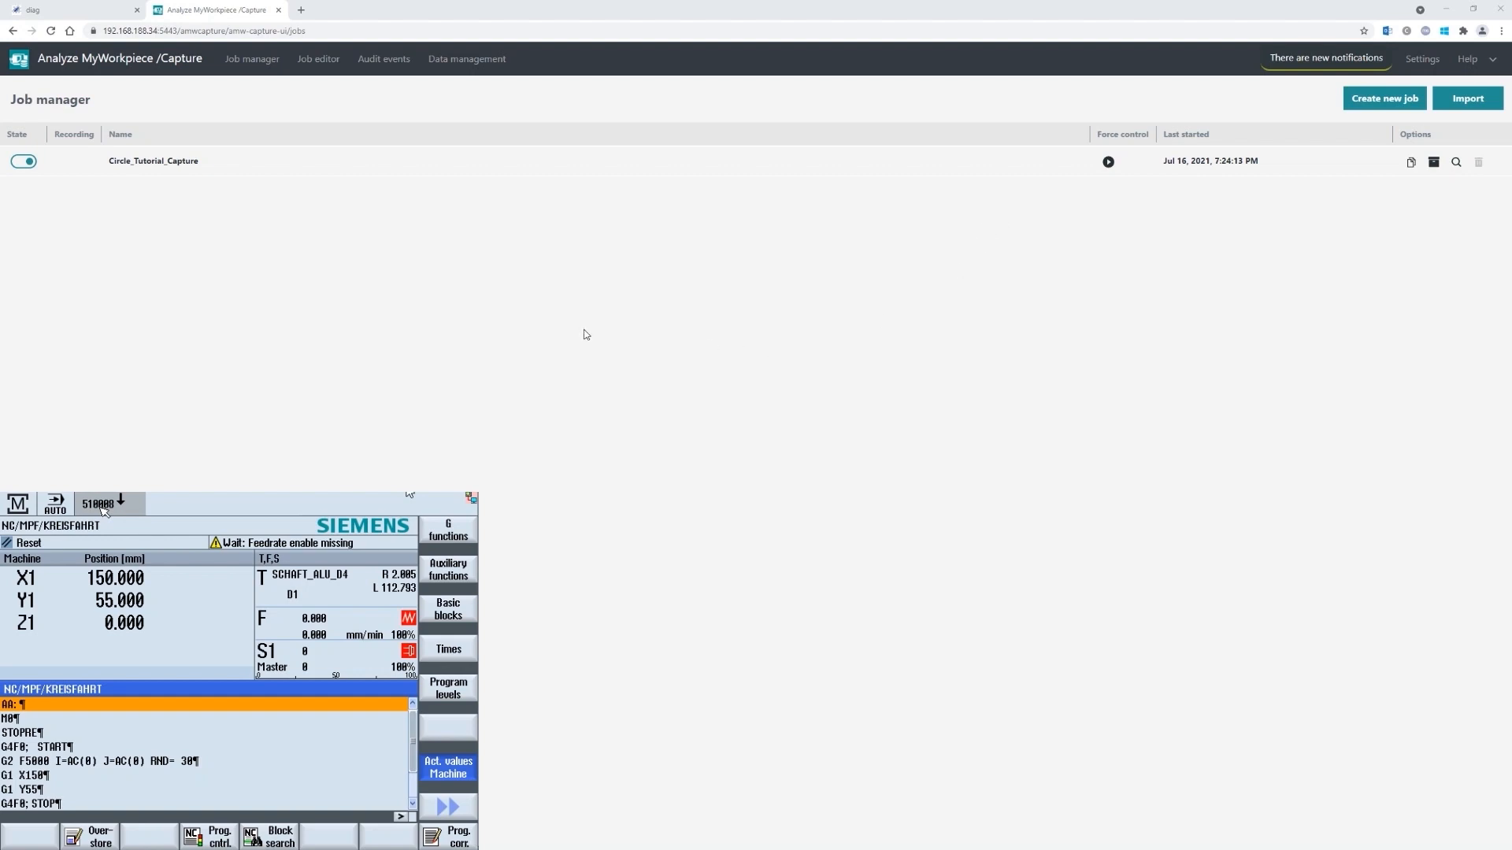
# - Browse Data management into the Circle_Tutorial_Capture run folder to check the 527.03 kB recording
pyautogui.click(466, 61)
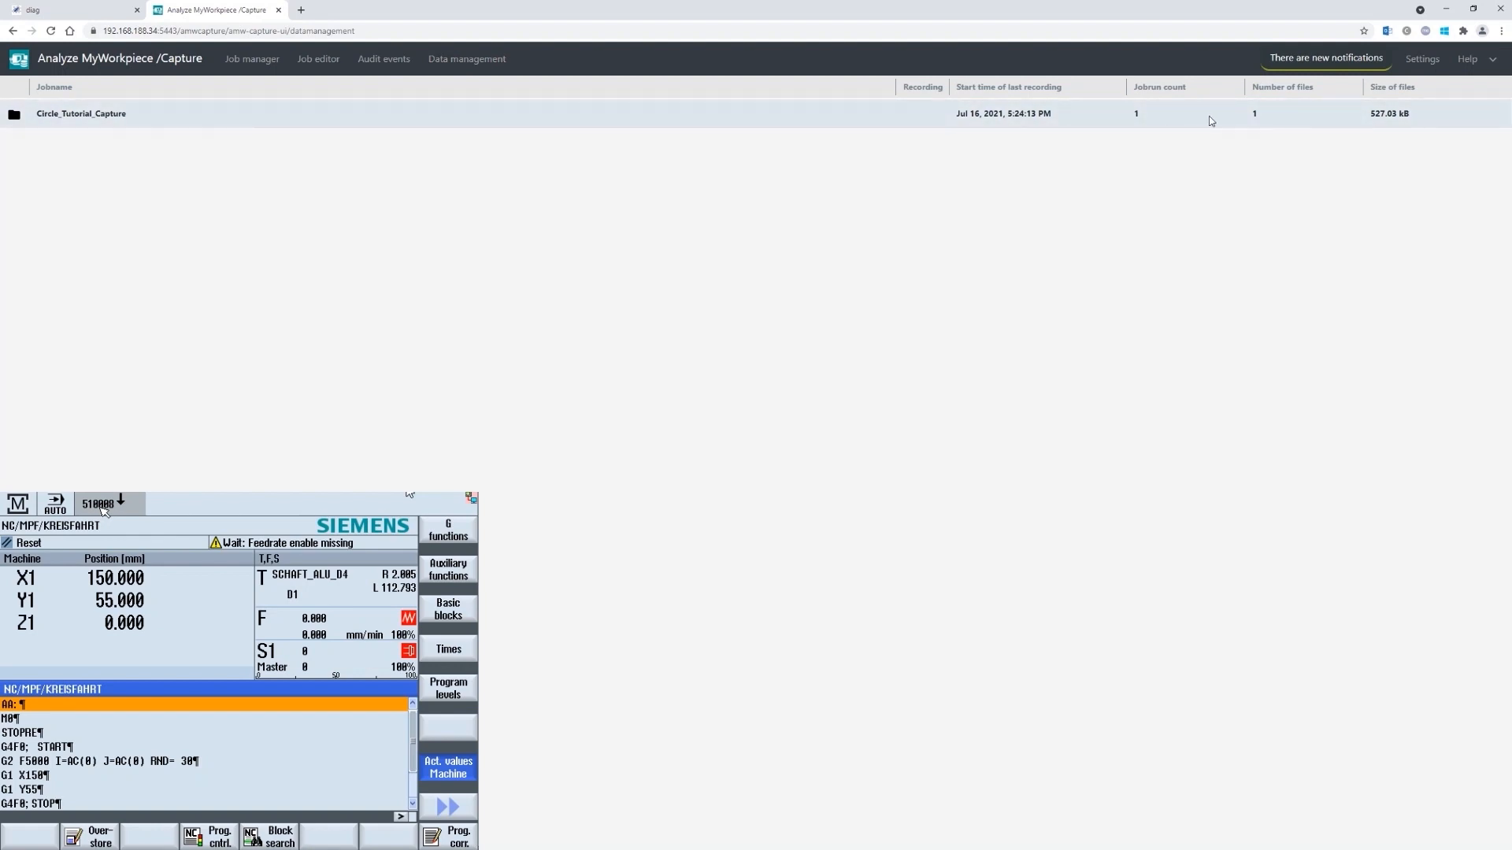
pyautogui.click(14, 116)
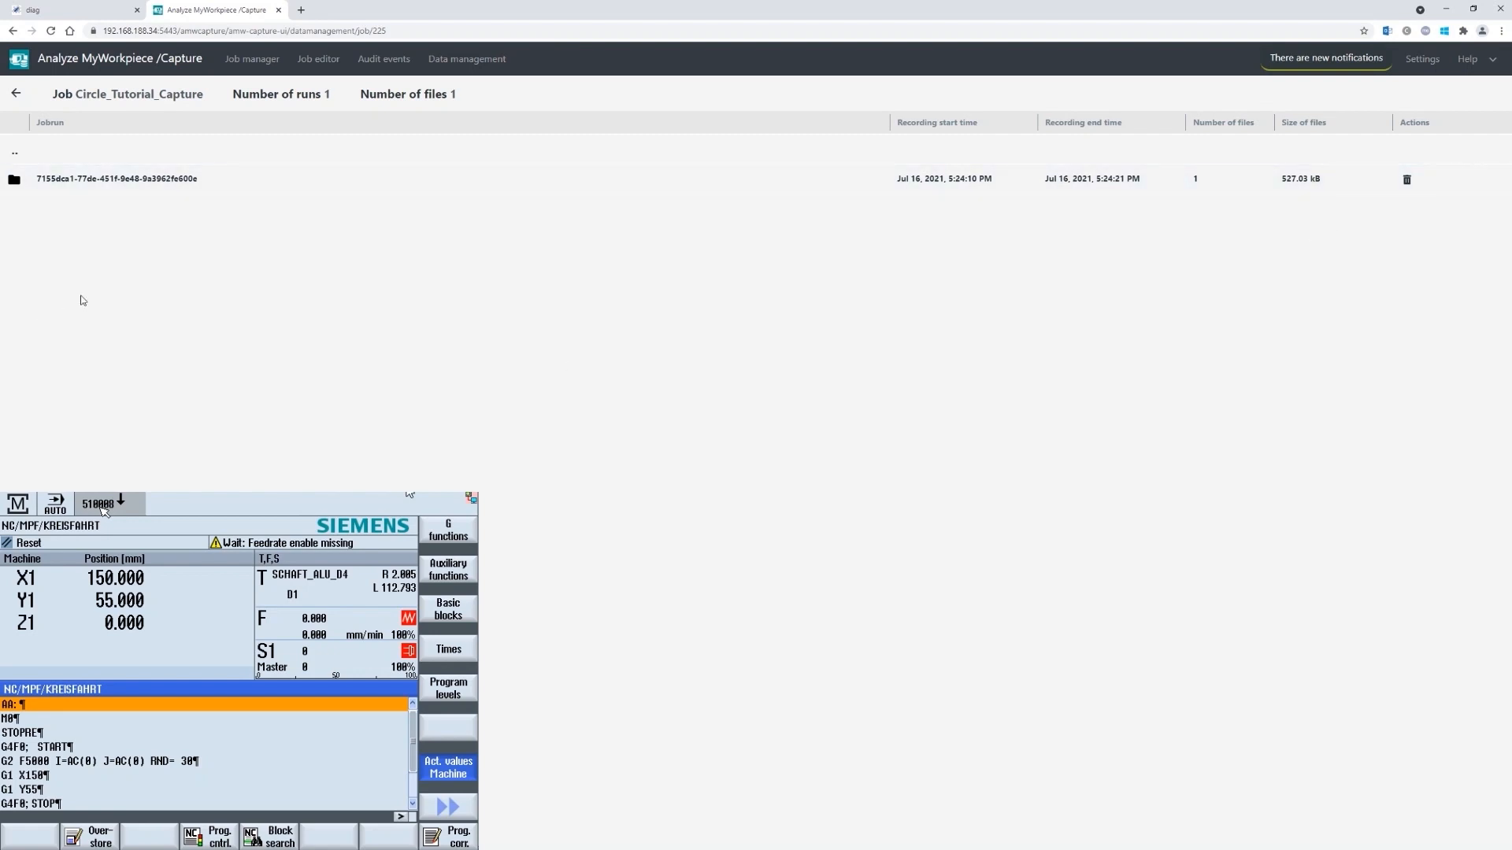
pyautogui.click(11, 186)
pyautogui.click(15, 94)
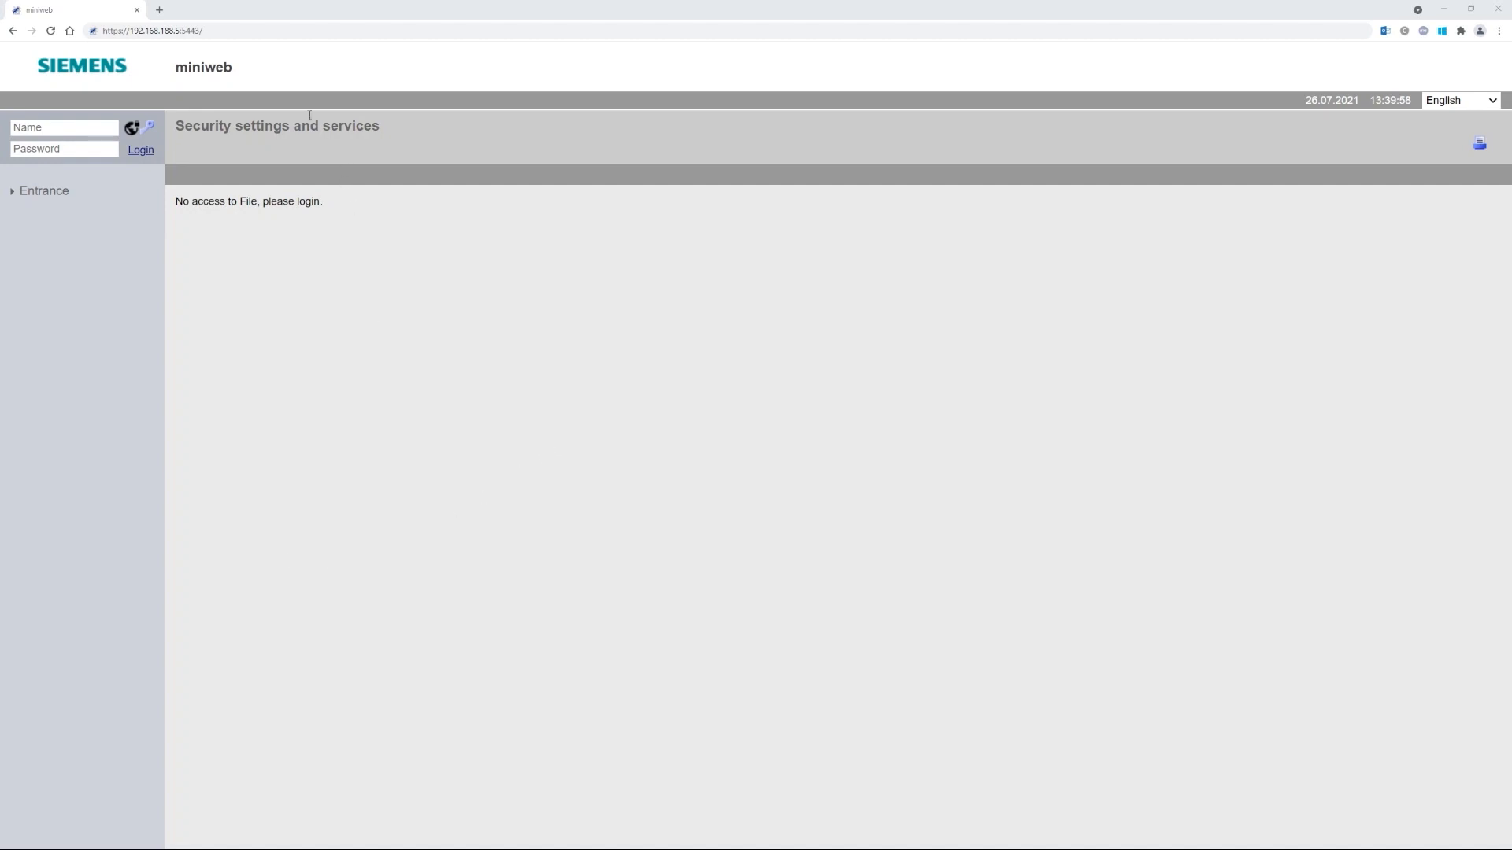
# - Load the miniweb portal, log in as Administrator, and open Security settings and services
pyautogui.click(215, 32)
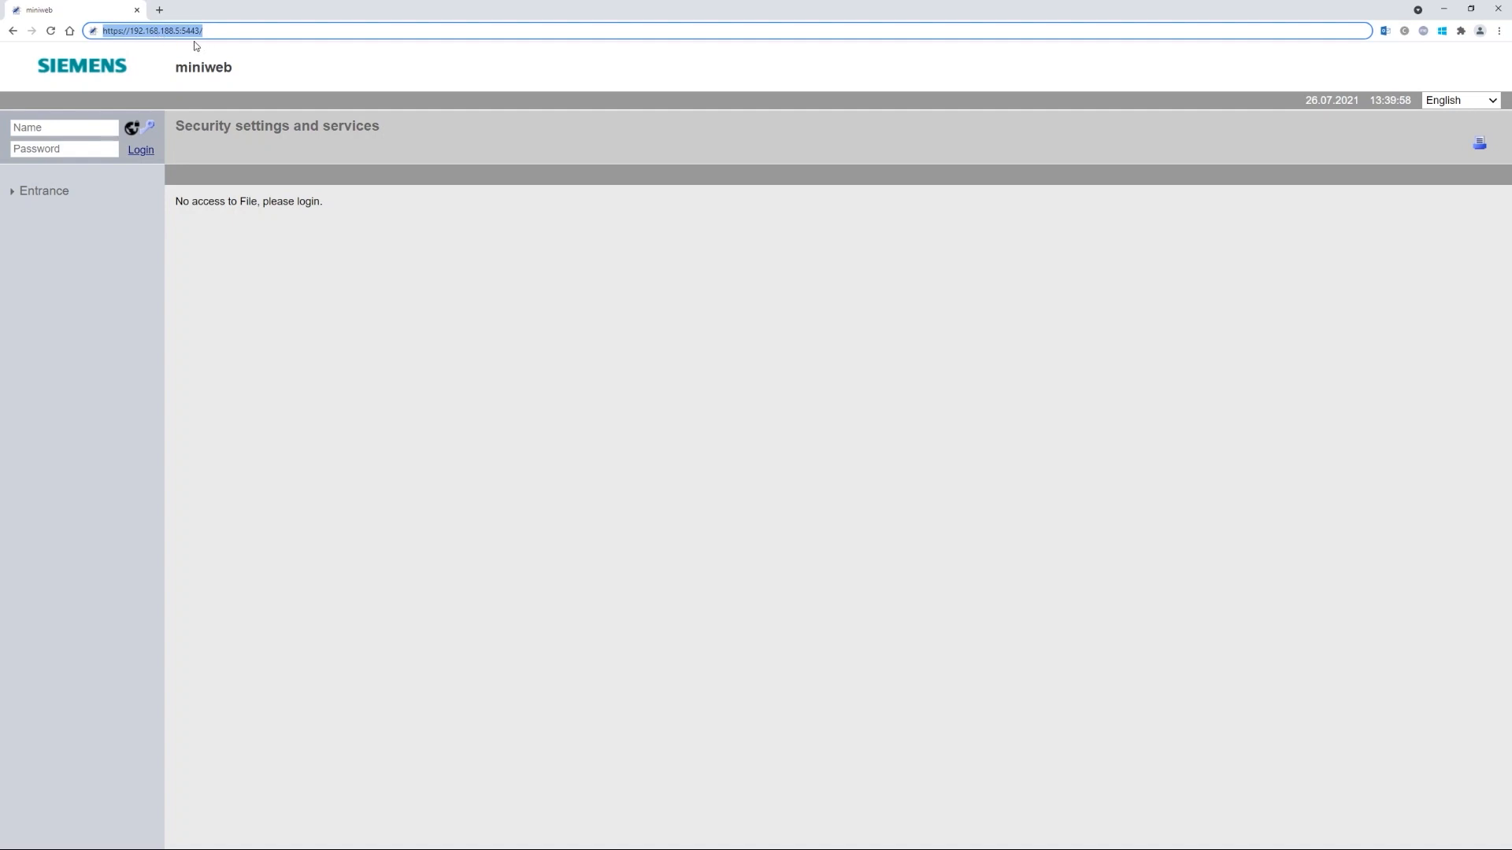
pyautogui.press('Return')
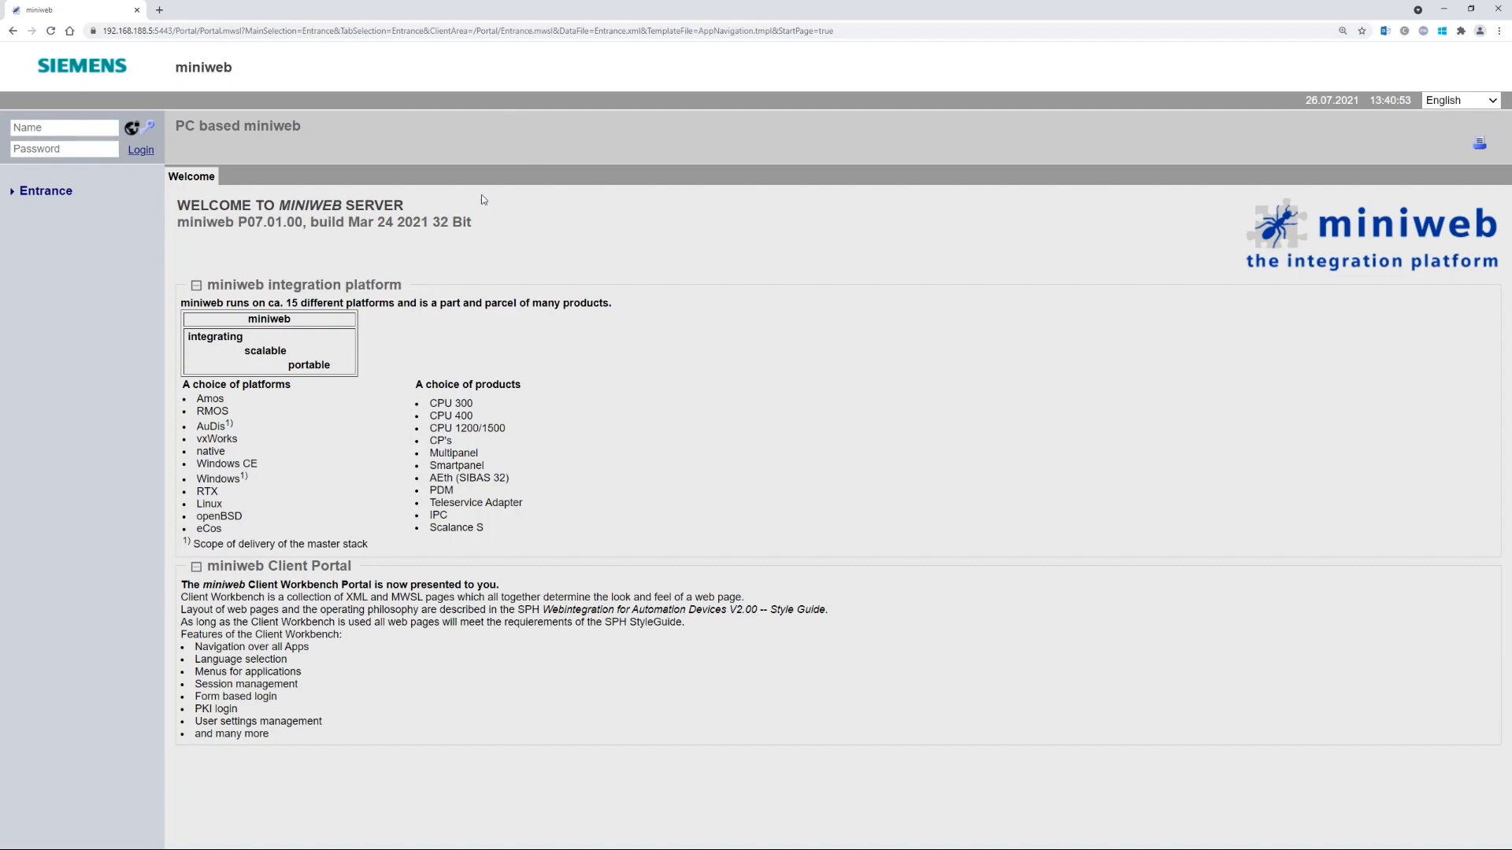
pyautogui.click(48, 126)
pyautogui.write('Administrator')
pyautogui.press('Tab')
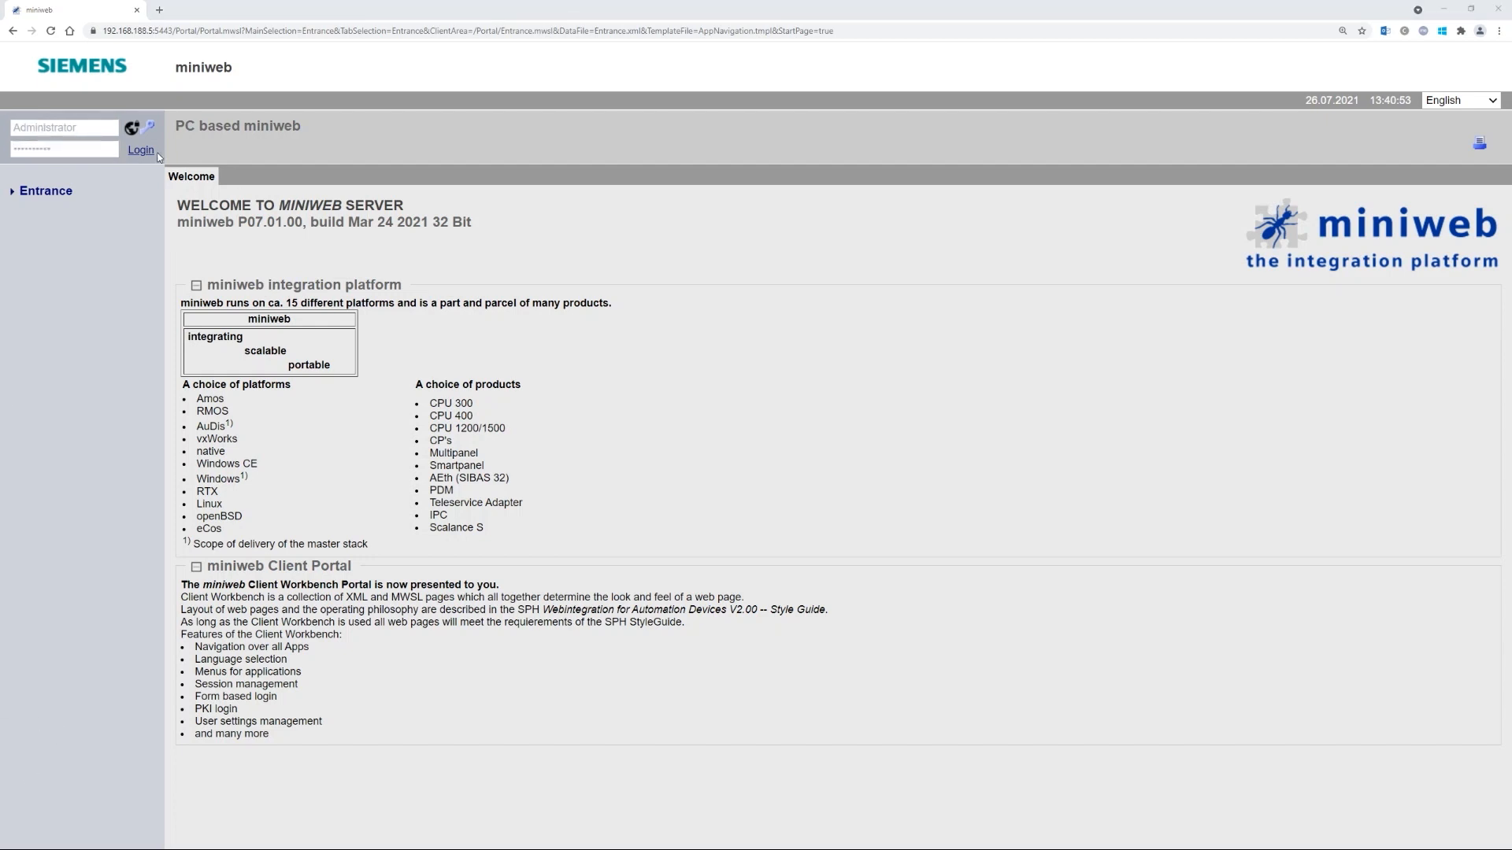
pyautogui.click(151, 152)
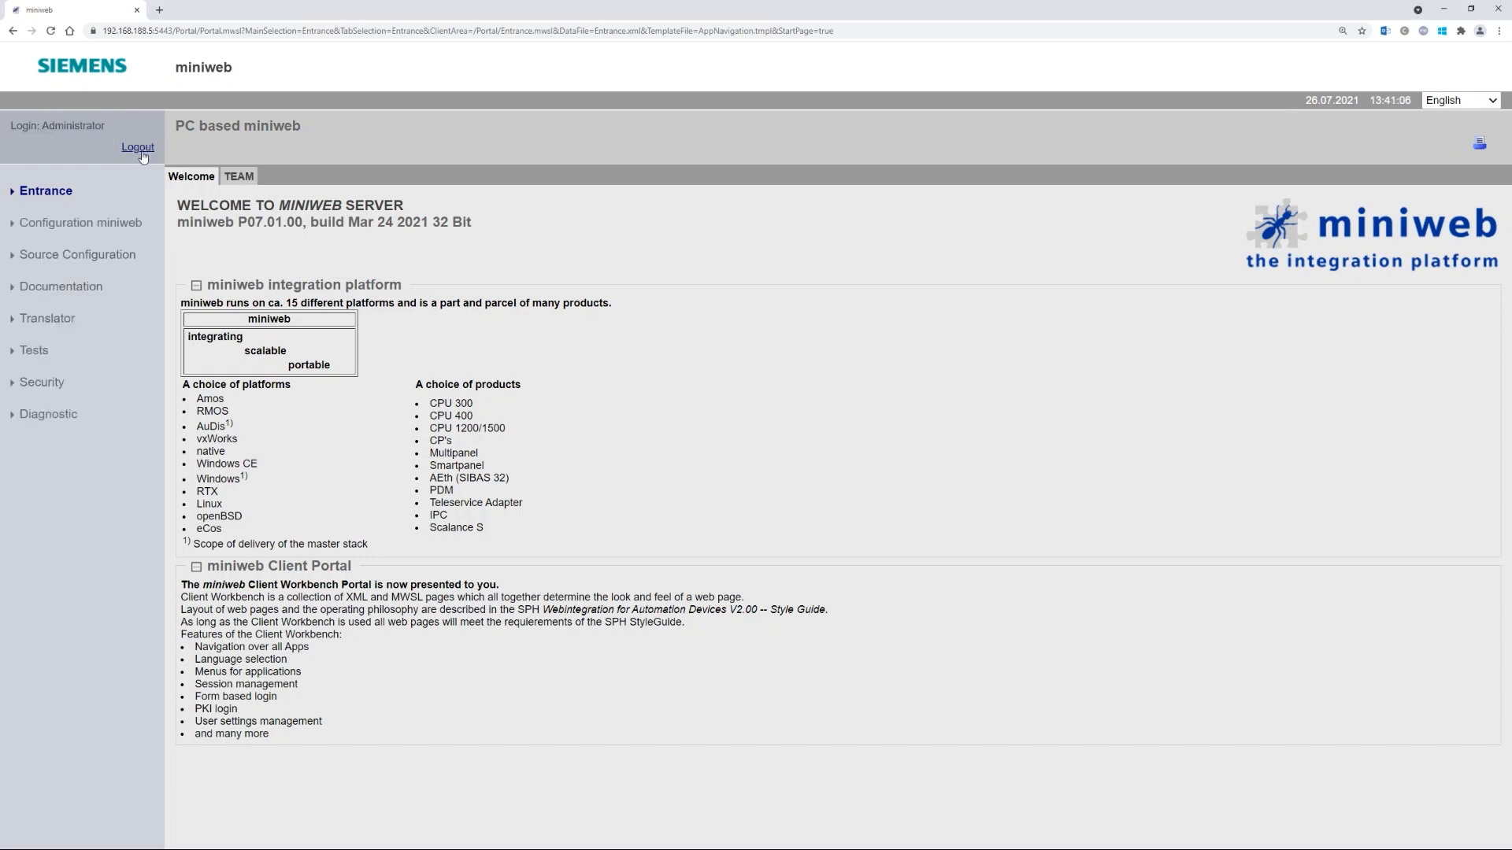
pyautogui.click(44, 384)
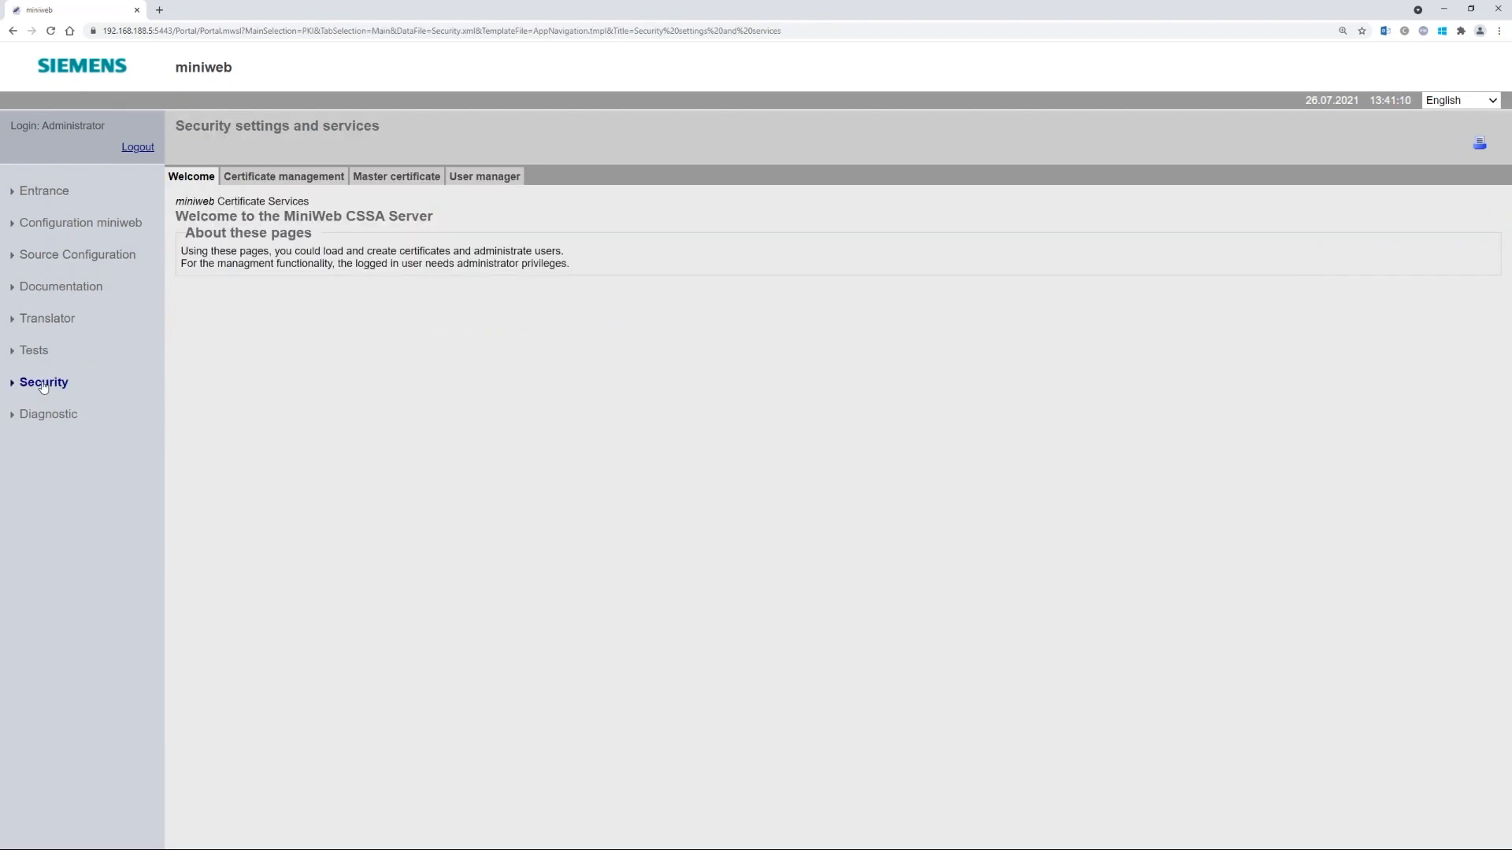
# - Open Certificate management and the 'Create certificate in store' form for ServerCerts
pyautogui.click(256, 181)
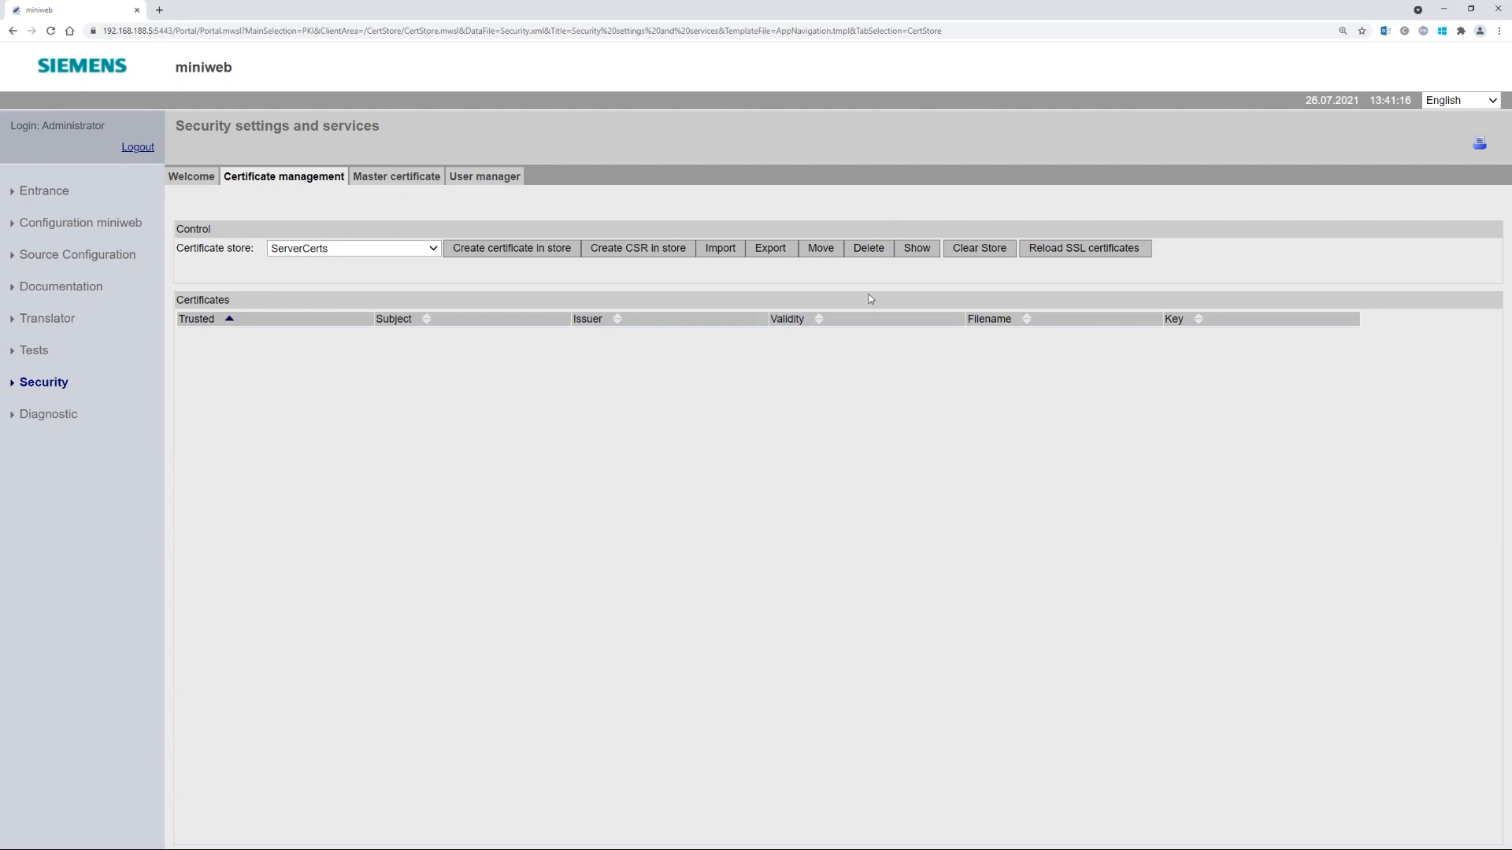
pyautogui.click(869, 251)
# - Start a new ServerCerts certificate with 192.168.188.5 as both Common Name and DNS Name
pyautogui.click(511, 250)
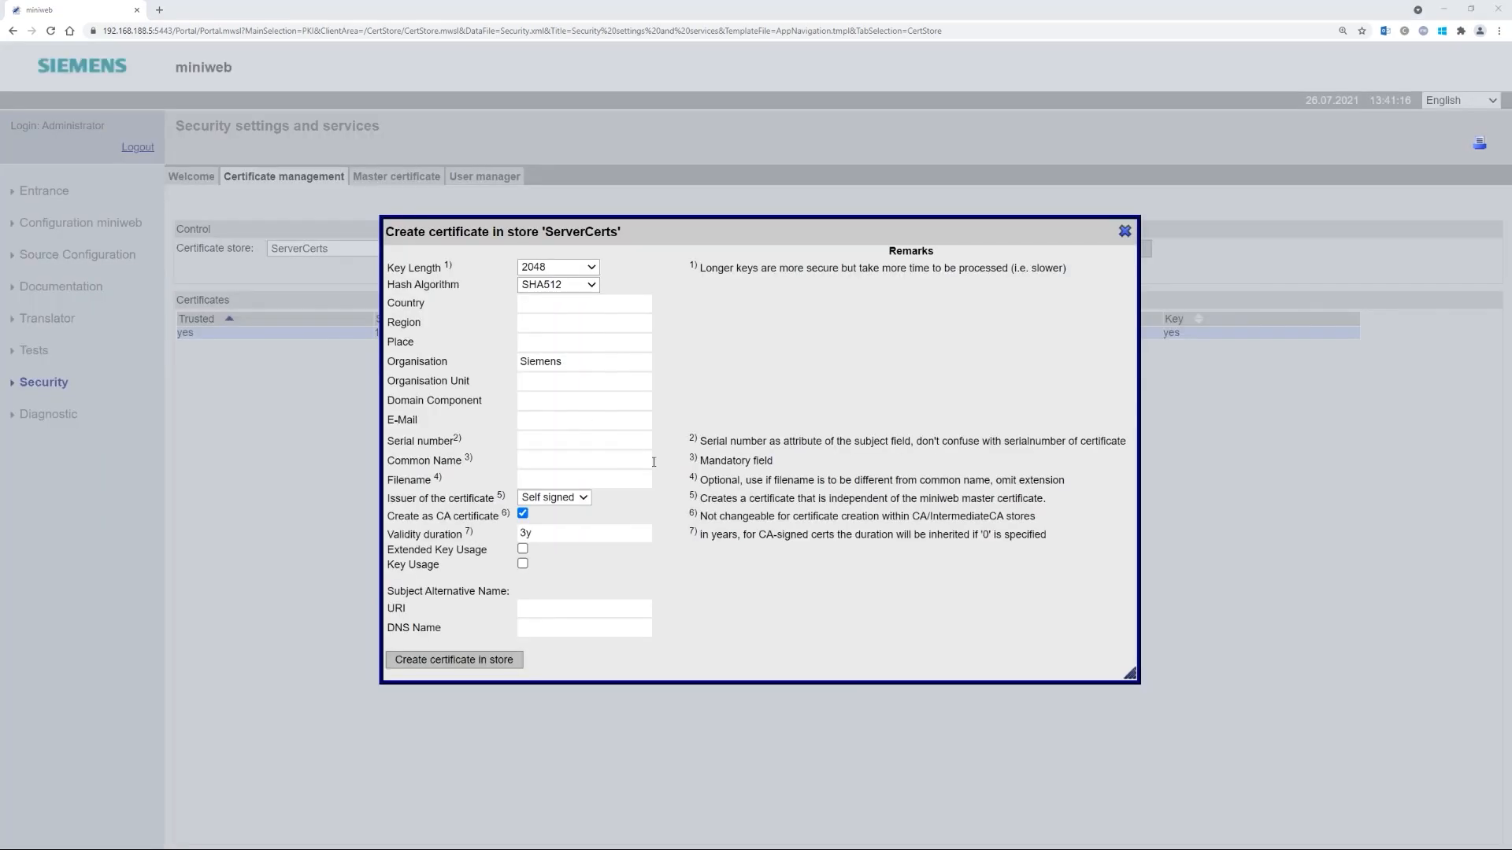
pyautogui.click(565, 463)
pyautogui.write('192.168')
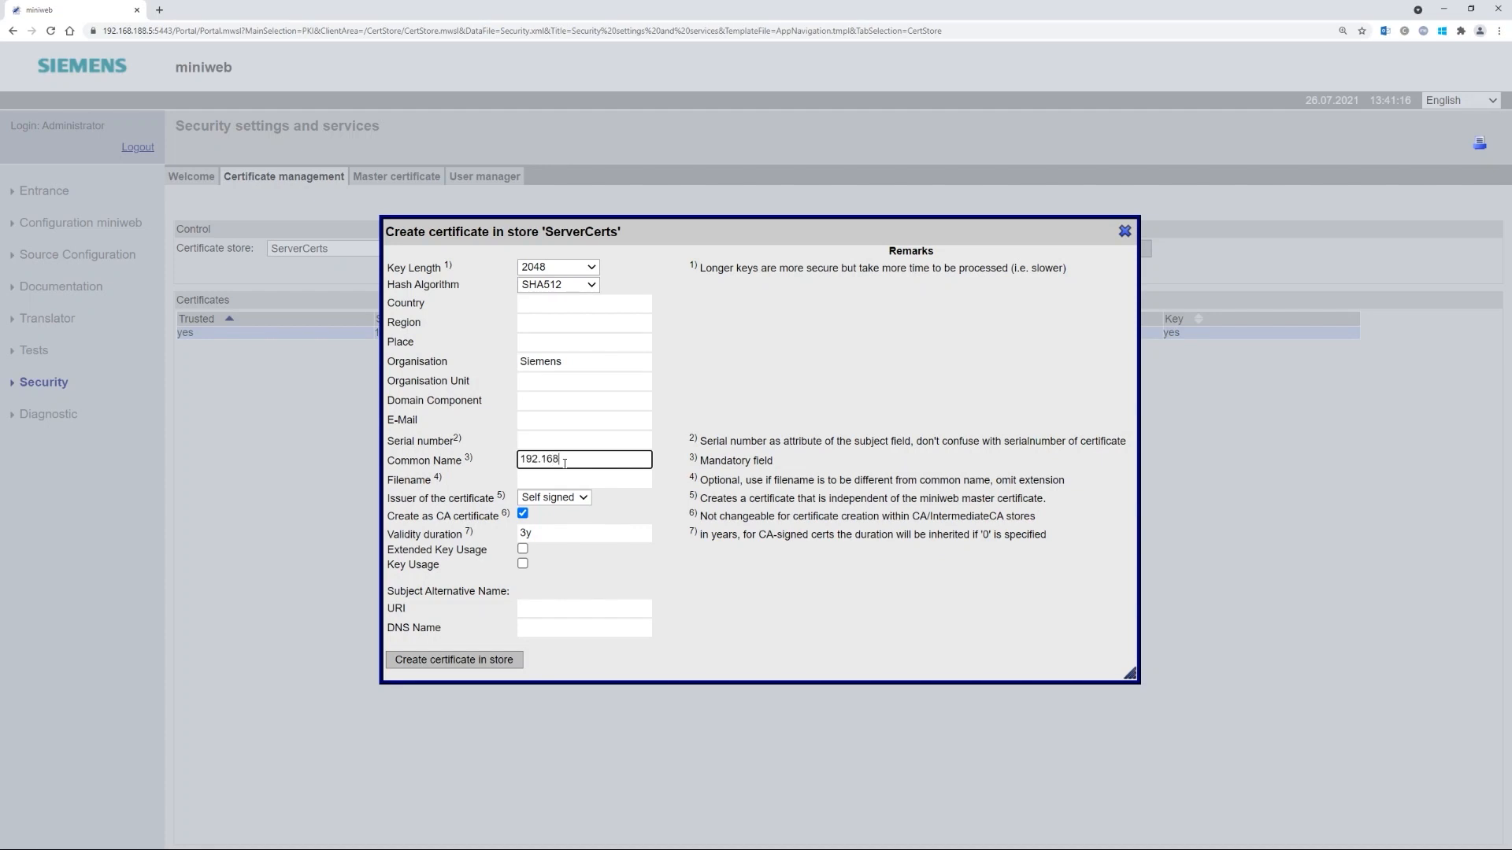
pyautogui.write('.188.5')
pyautogui.hotkey('ctrl', 'a')
pyautogui.hotkey('ctrl', 'c')
pyautogui.click(547, 630)
pyautogui.hotkey('ctrl', 'v')
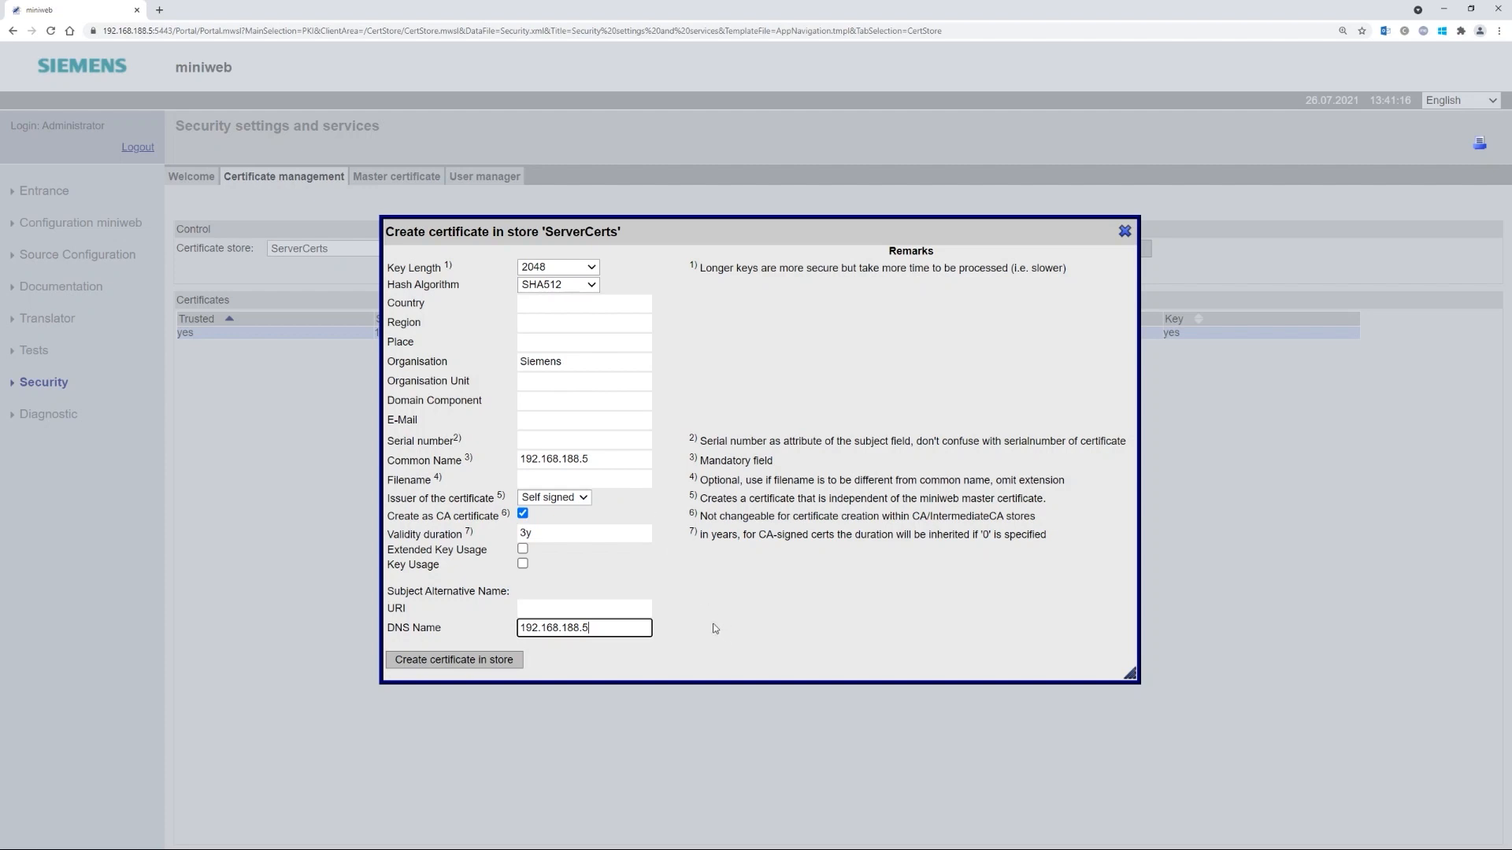
pyautogui.doubleClick(608, 624)
pyautogui.click(608, 459)
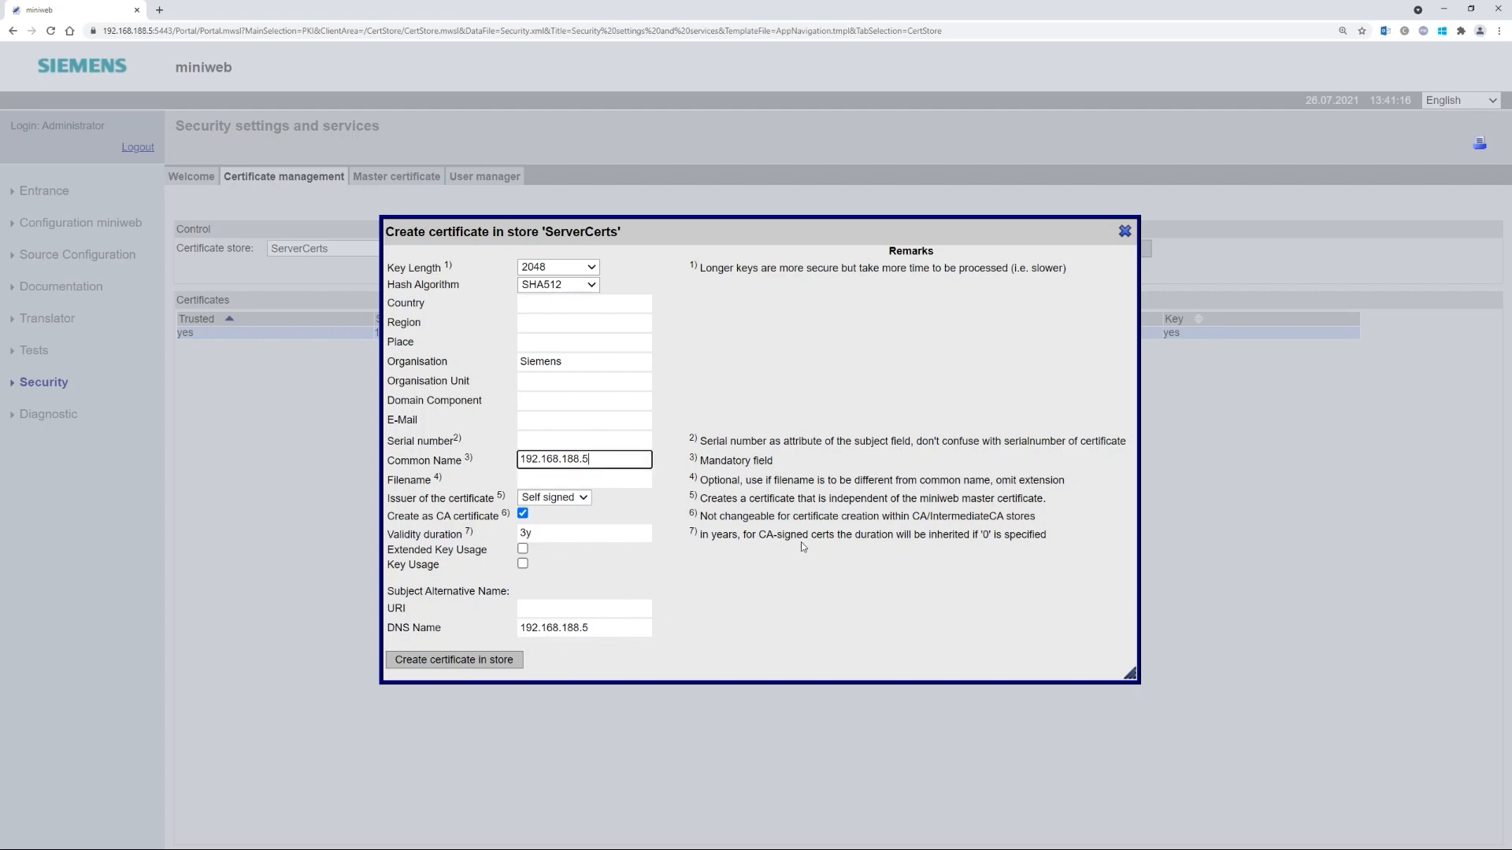
# - Name the file SSLServerCert, keep it self-signed, and create the certificate in the store
pyautogui.click(620, 477)
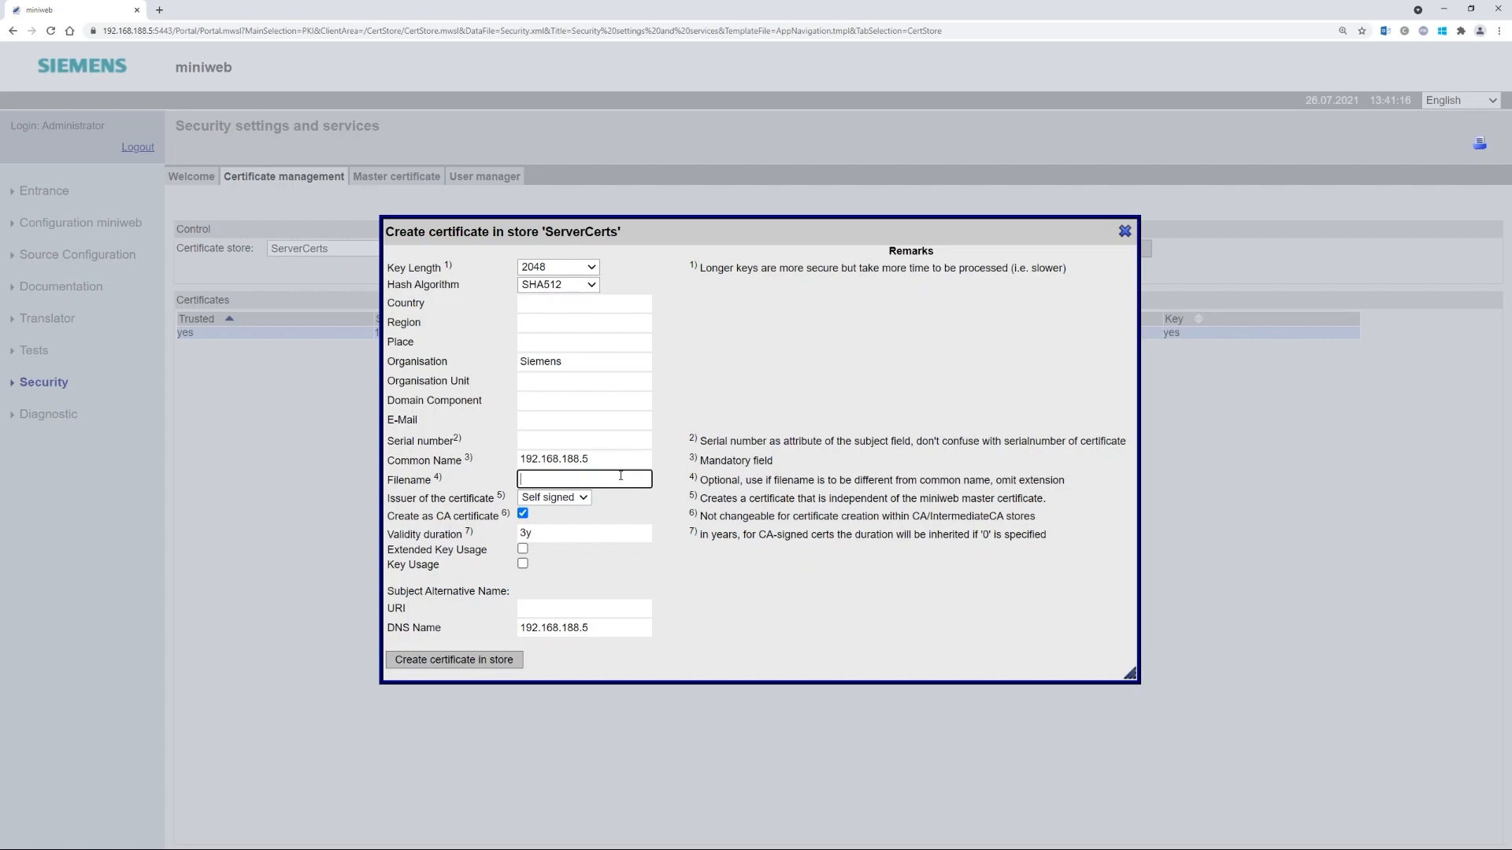
pyautogui.write('SSLServerCert')
pyautogui.click(580, 501)
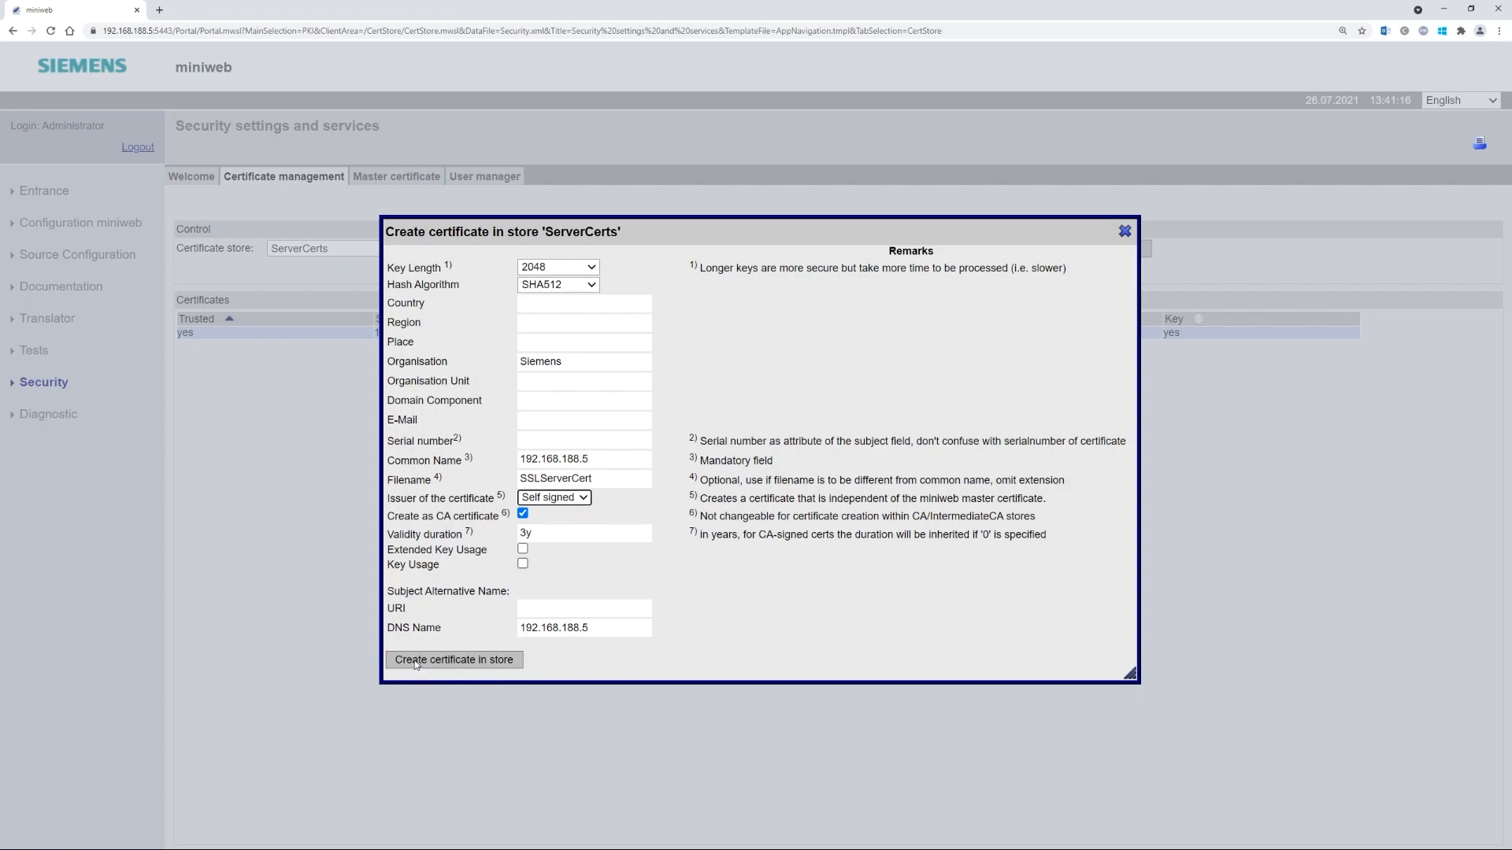
pyautogui.click(445, 664)
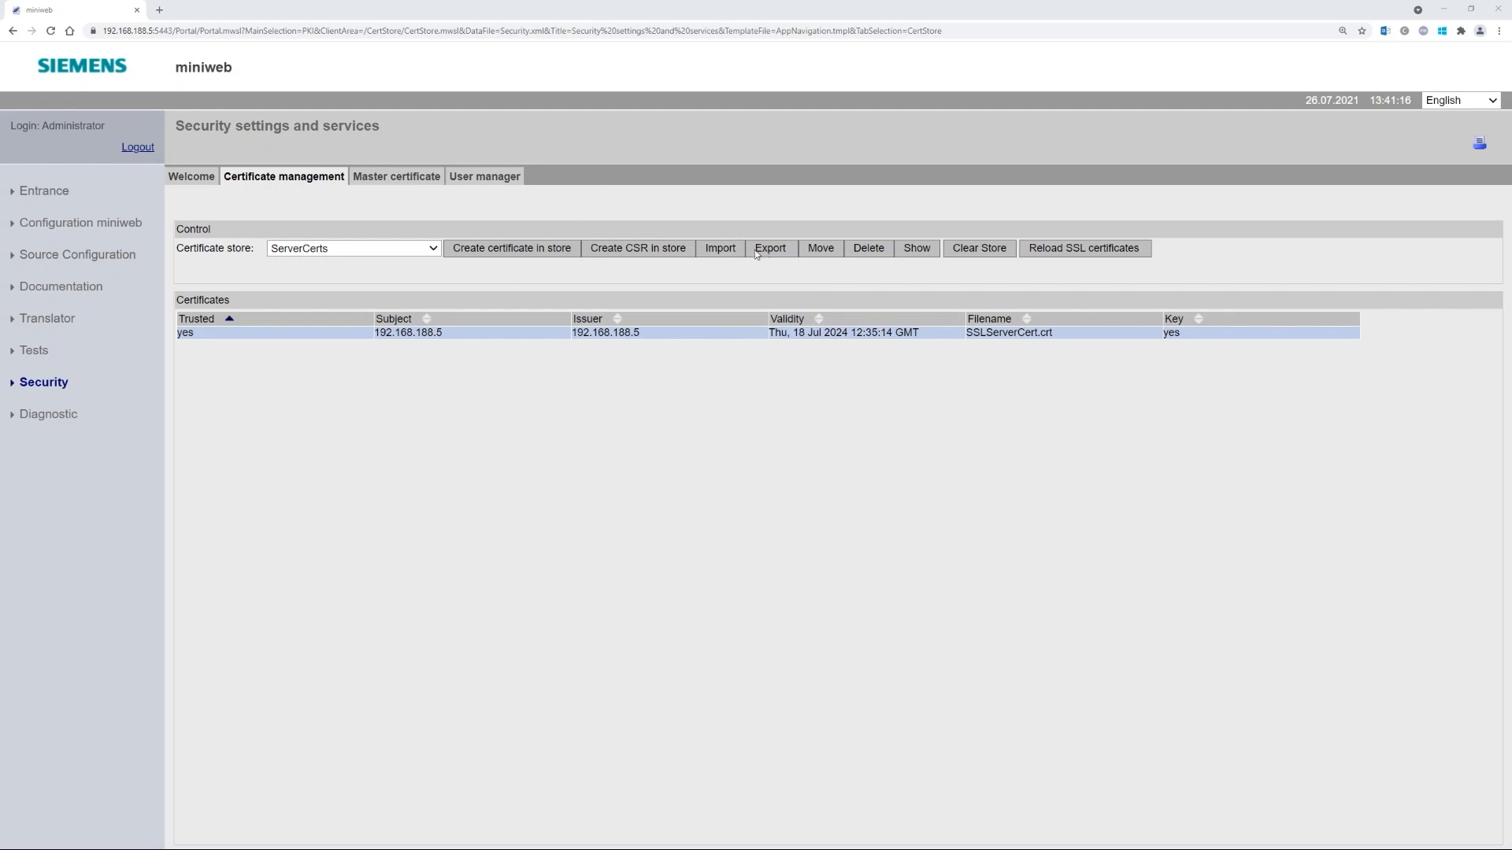
# - Export SSLServerCert.crt in PEM format without its key to download it
pyautogui.click(777, 248)
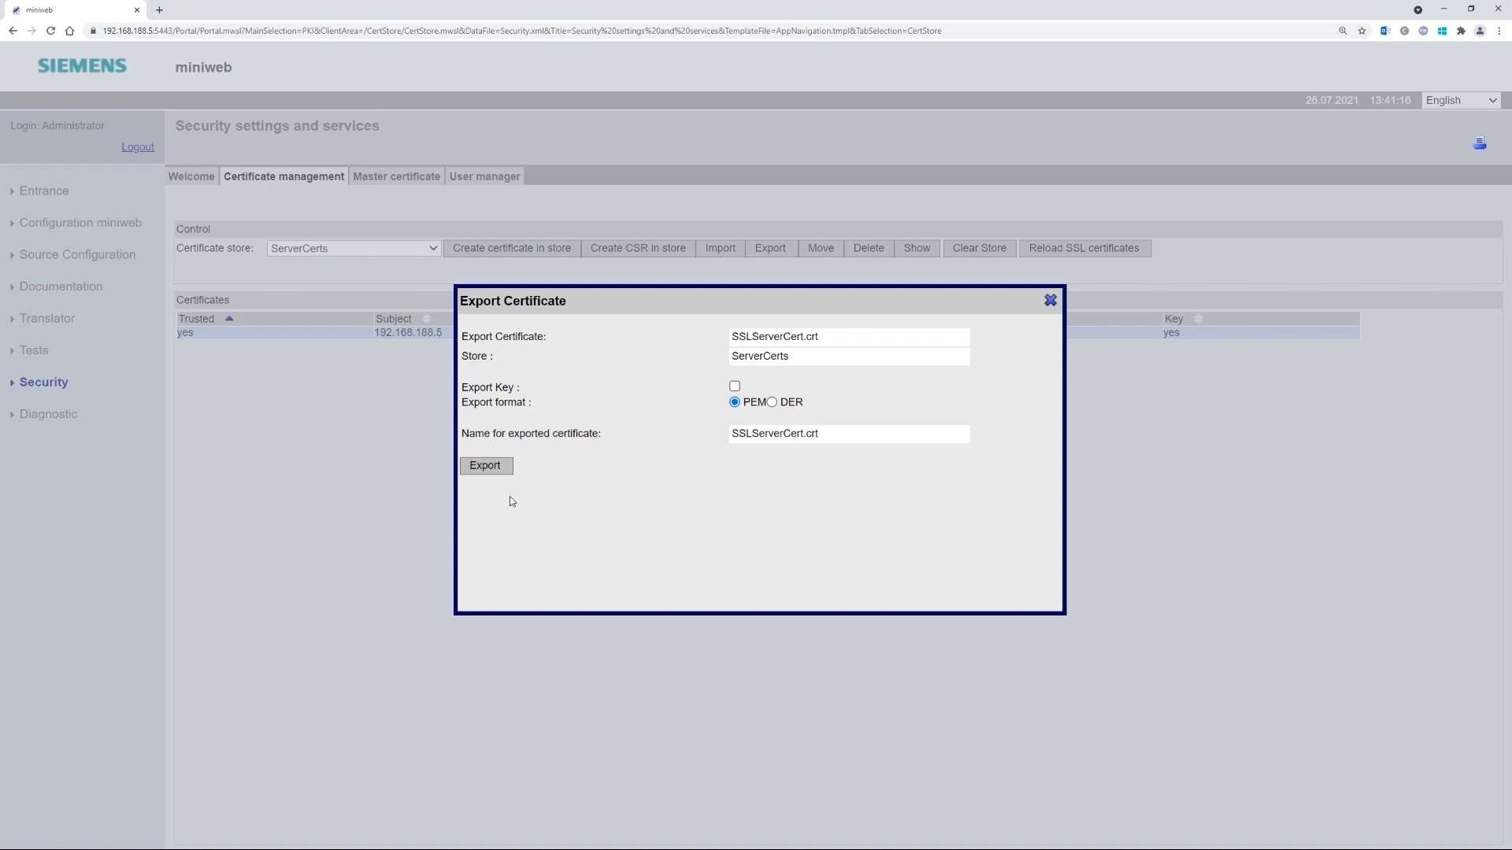
pyautogui.click(493, 468)
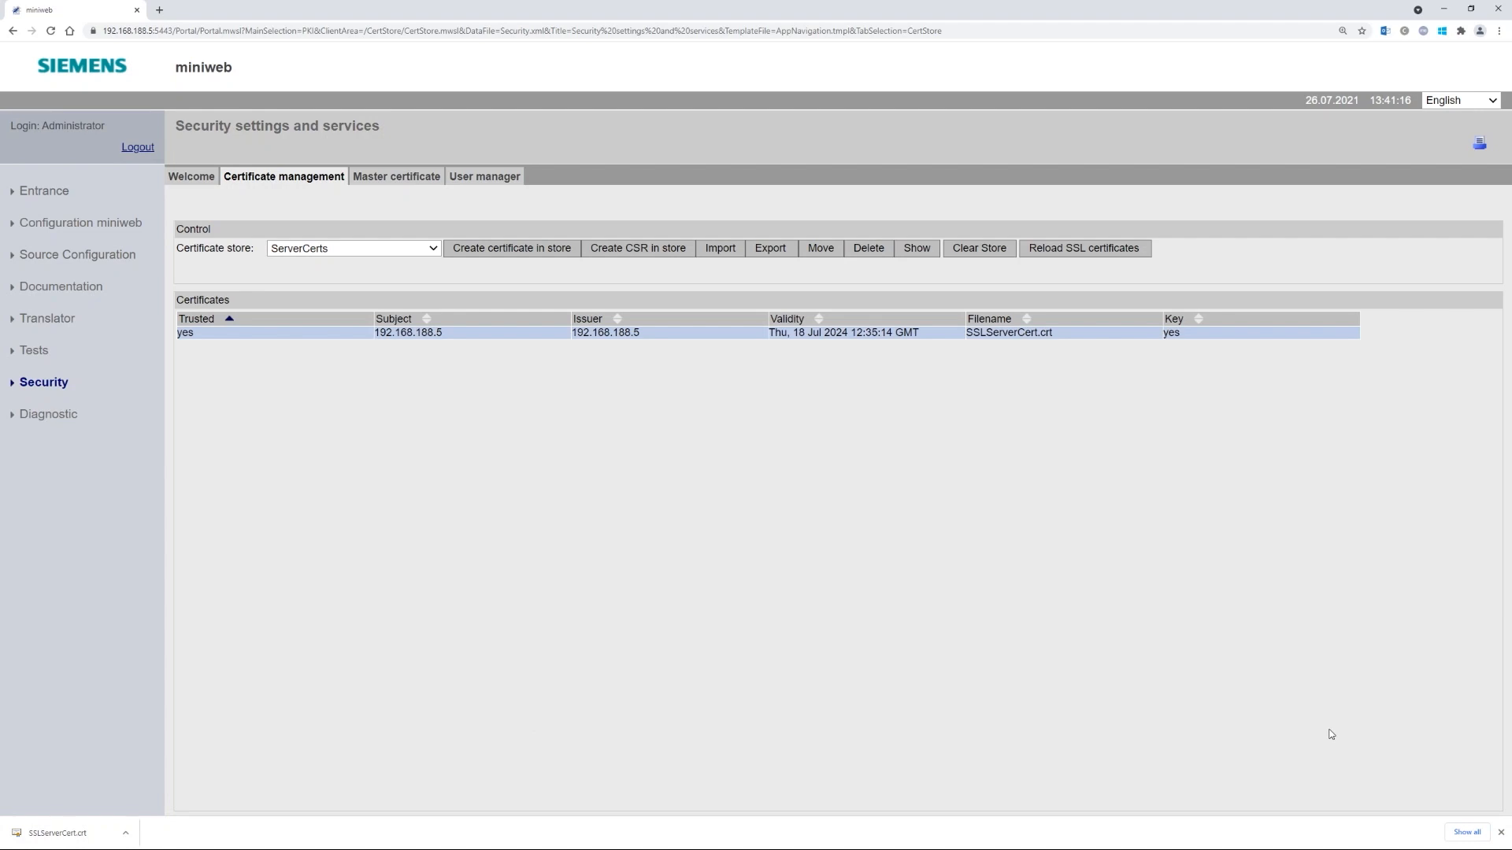
# - In the TrustedClients store, begin a certificate with common name amwtoolpath marked as a CA certificate
pyautogui.click(1501, 832)
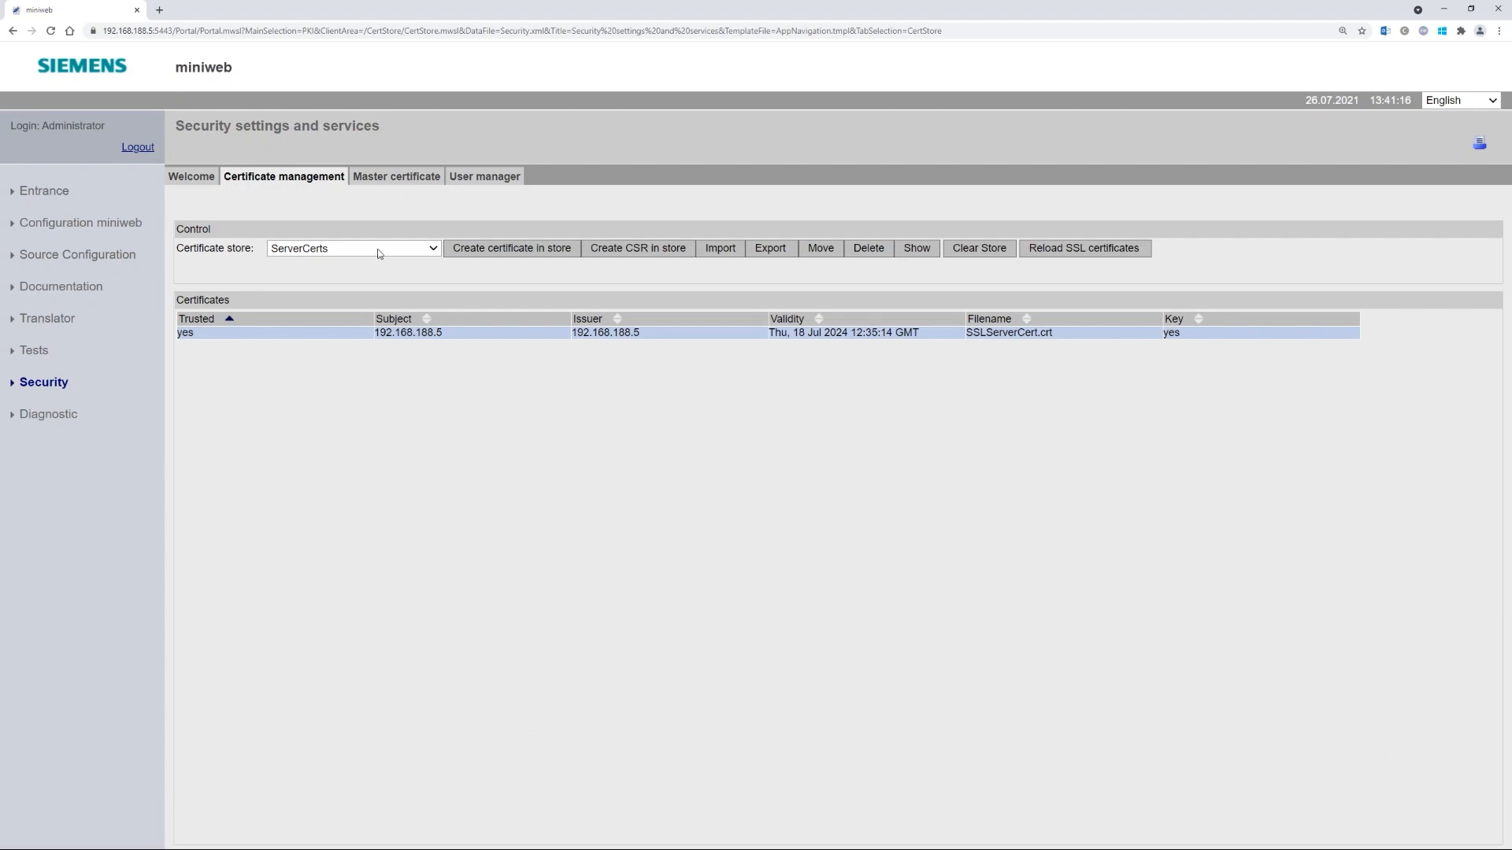
pyautogui.click(339, 279)
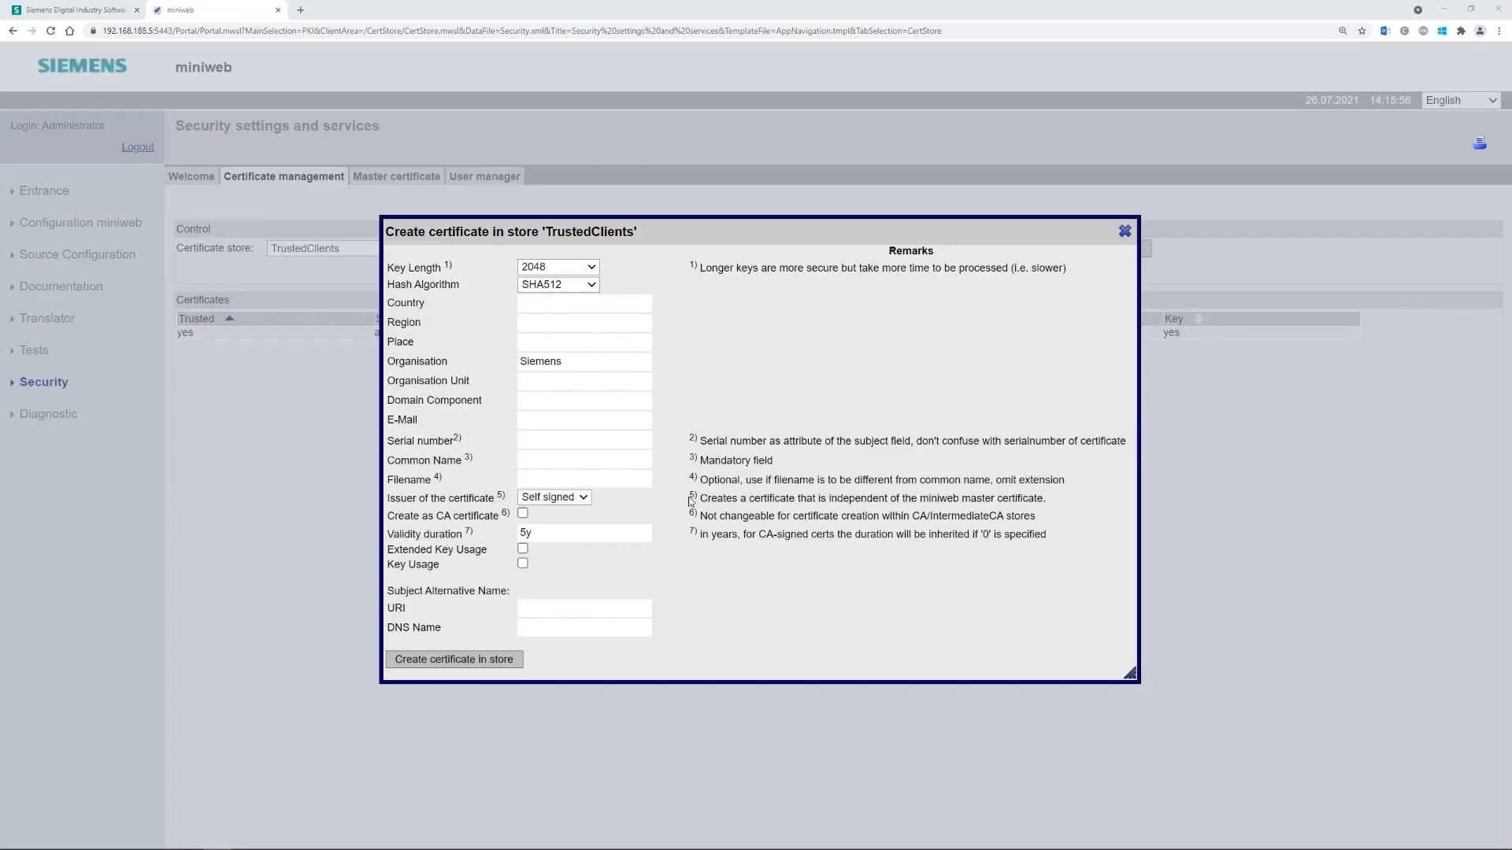
pyautogui.click(554, 438)
pyautogui.click(542, 452)
pyautogui.write('amwtoolpath')
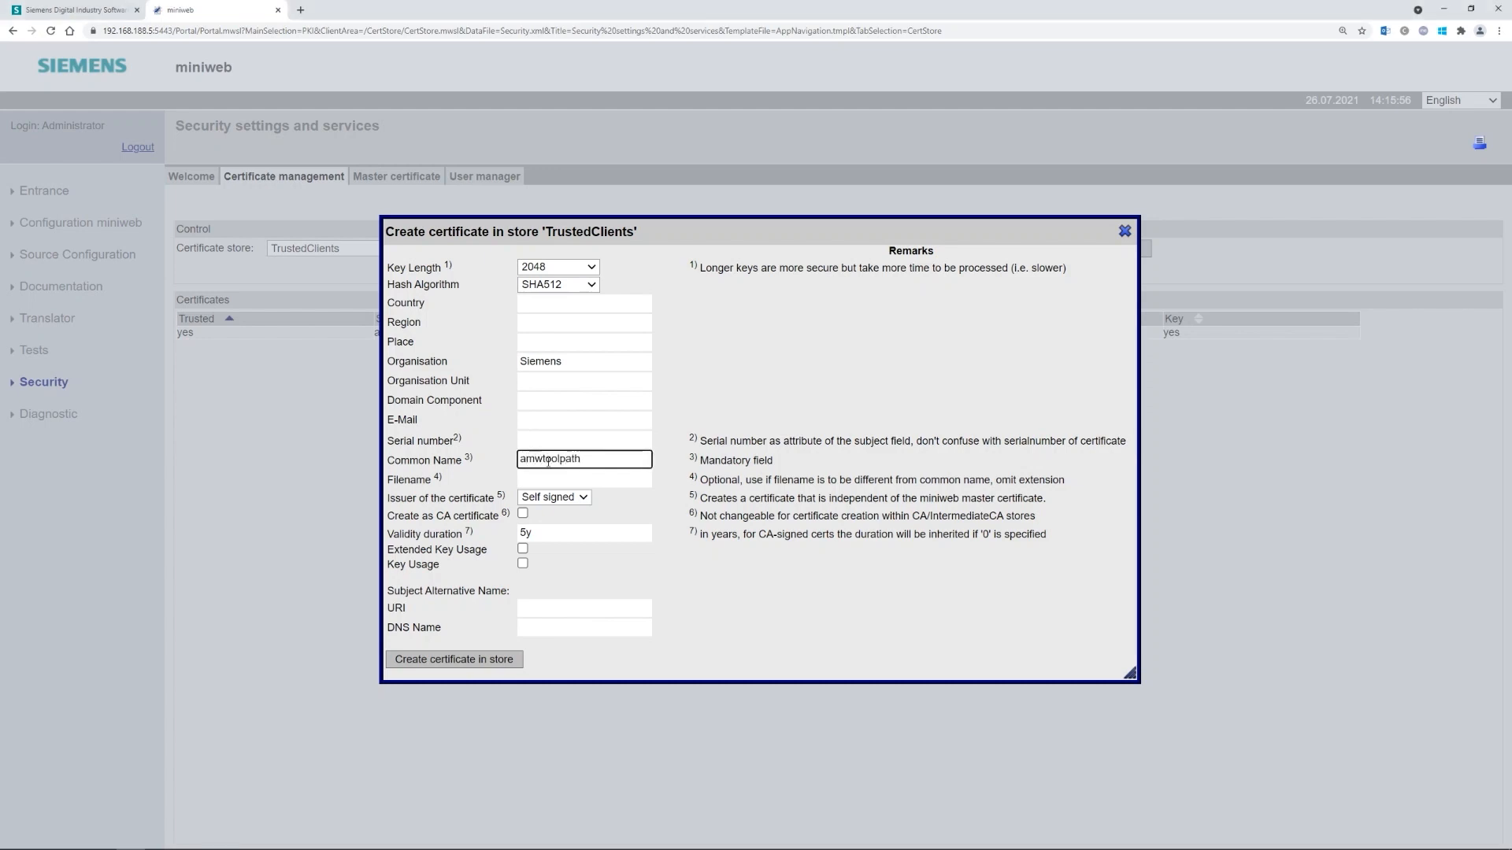
pyautogui.click(522, 515)
# - Create the amwtoolpath certificate in TrustedClients and select its row in the table
pyautogui.click(437, 660)
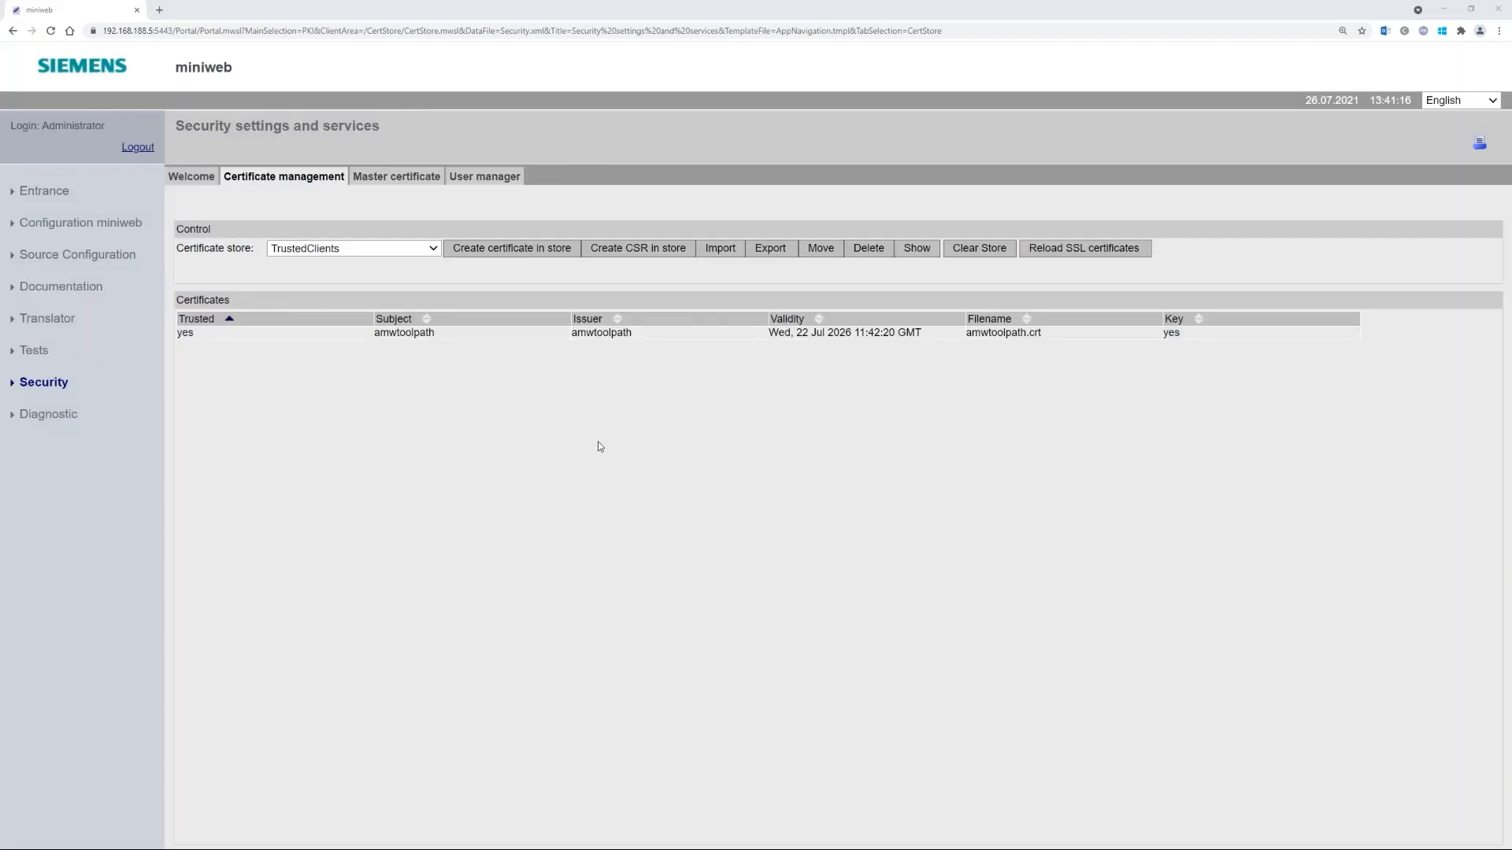
pyautogui.click(753, 334)
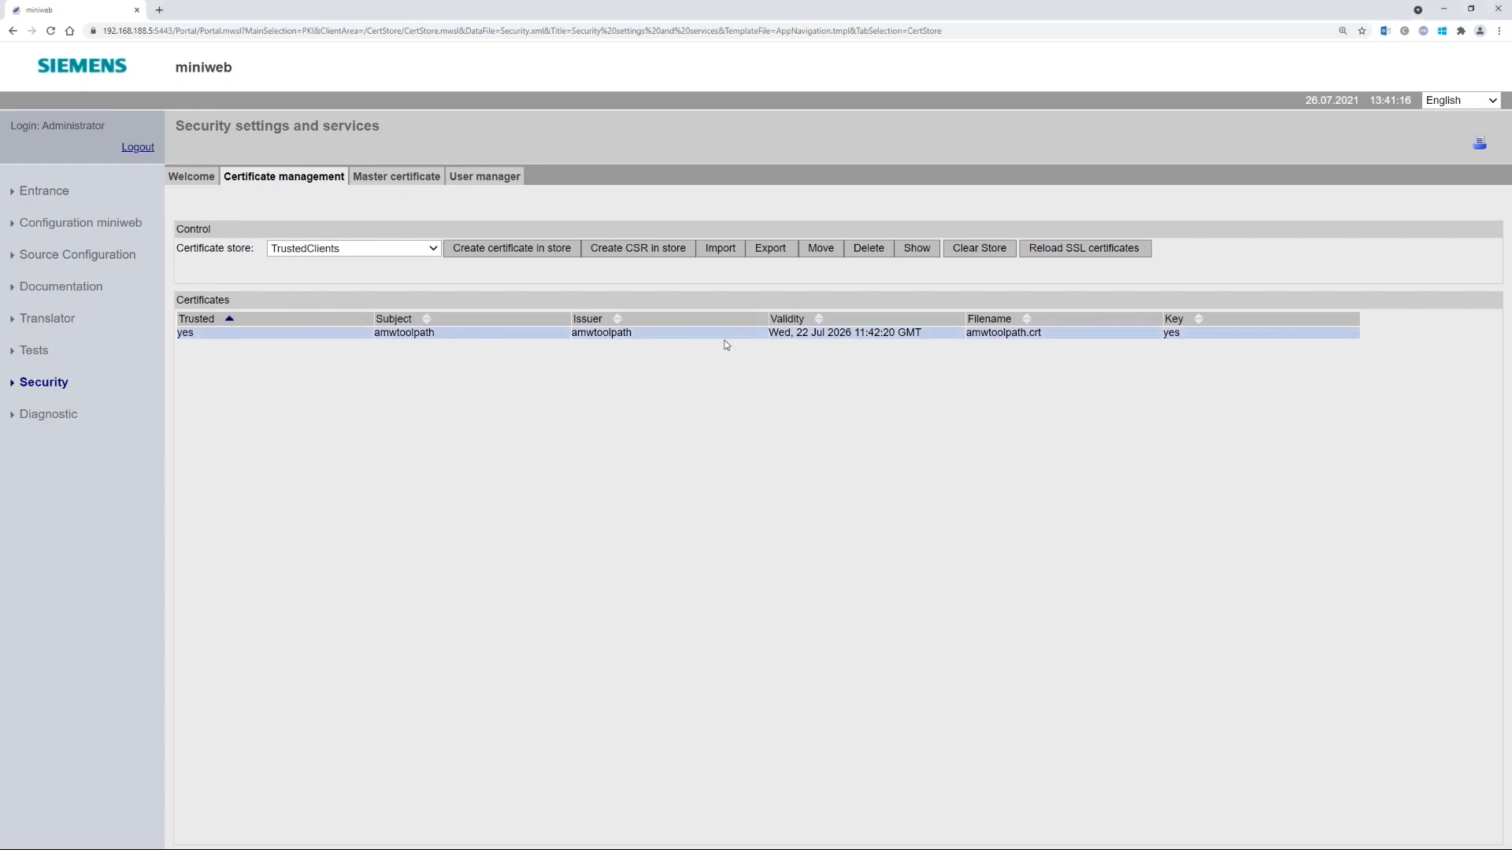
# - Export amwtoolpath with its private key as passphrase-protected PKCS#12 amwtoolpath.p12, then log out
pyautogui.click(775, 250)
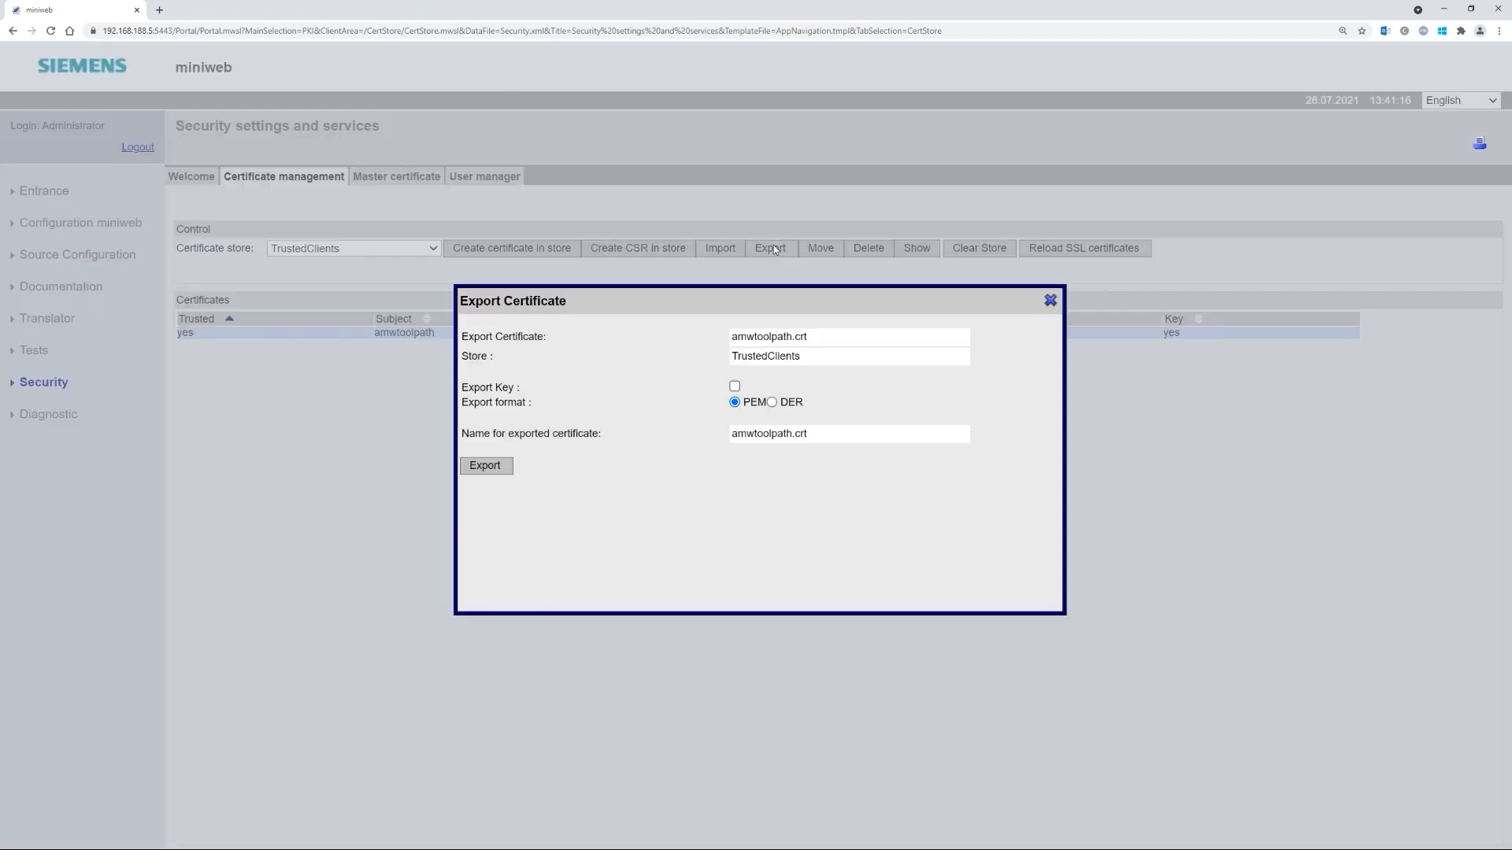
pyautogui.click(734, 388)
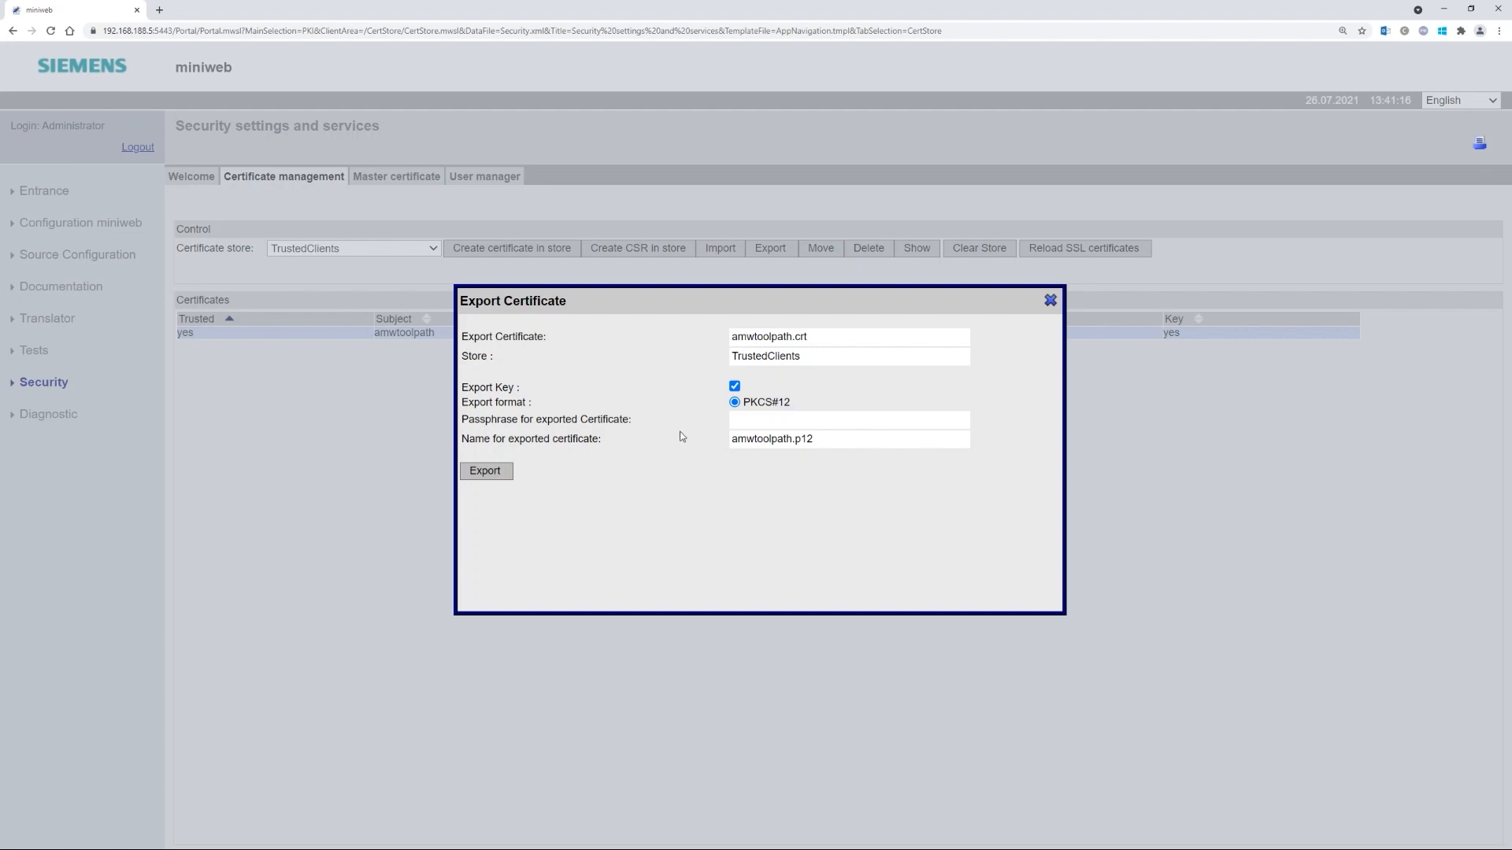
pyautogui.click(754, 421)
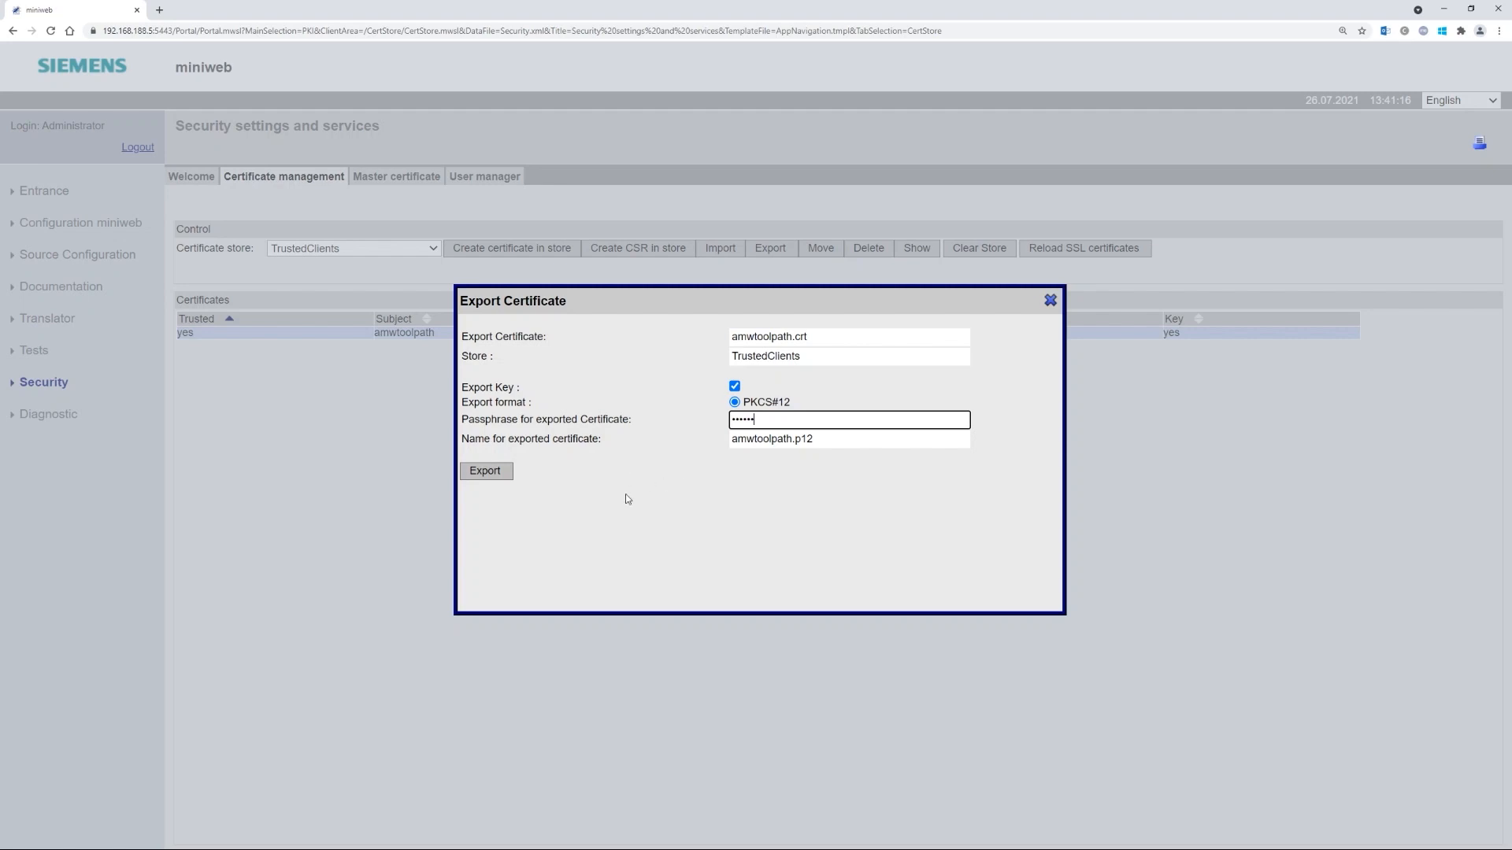
pyautogui.click(490, 475)
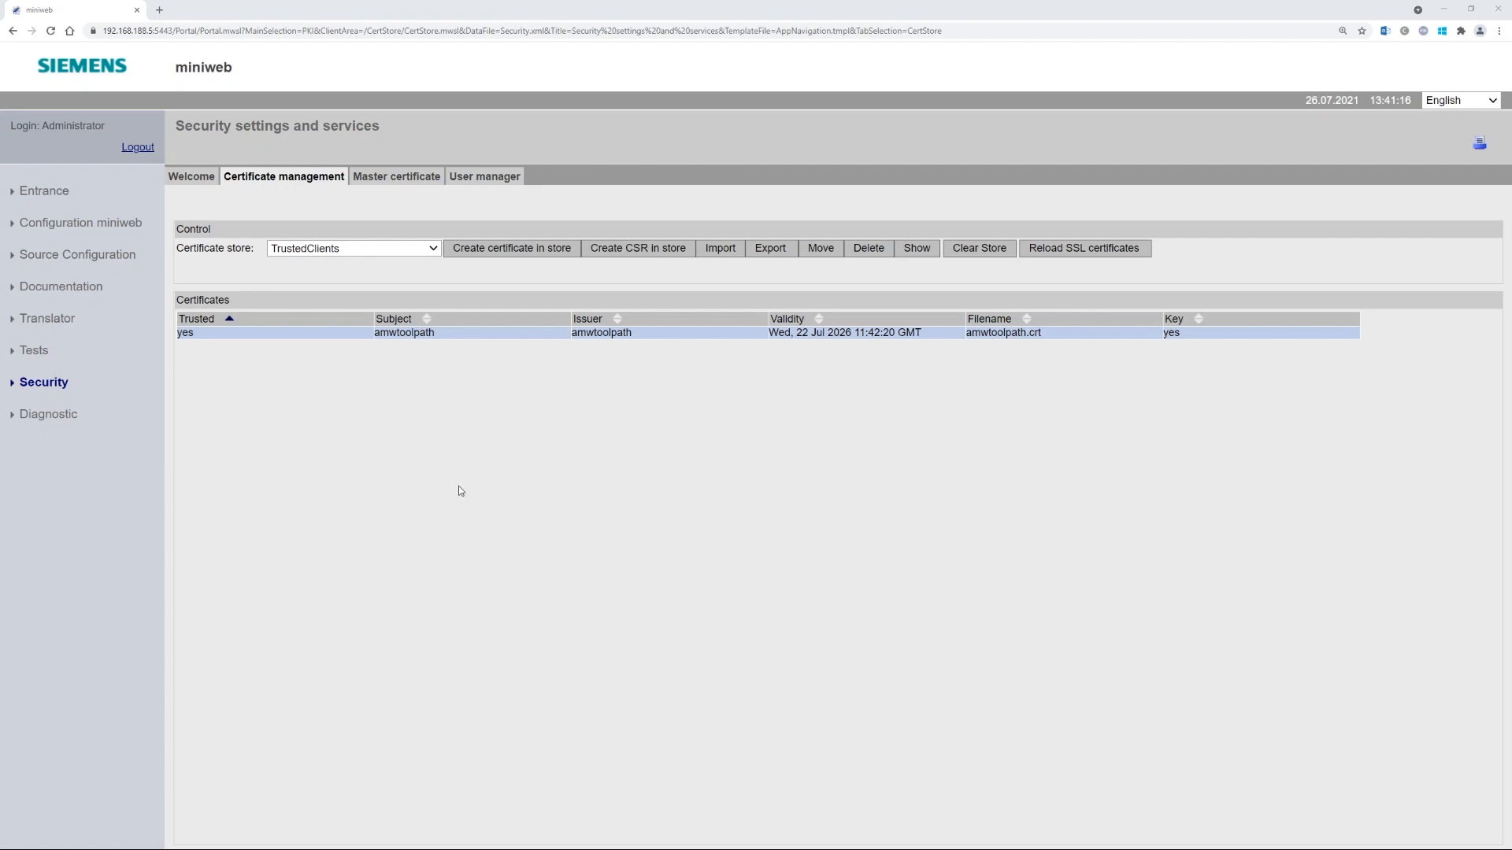
pyautogui.click(138, 147)
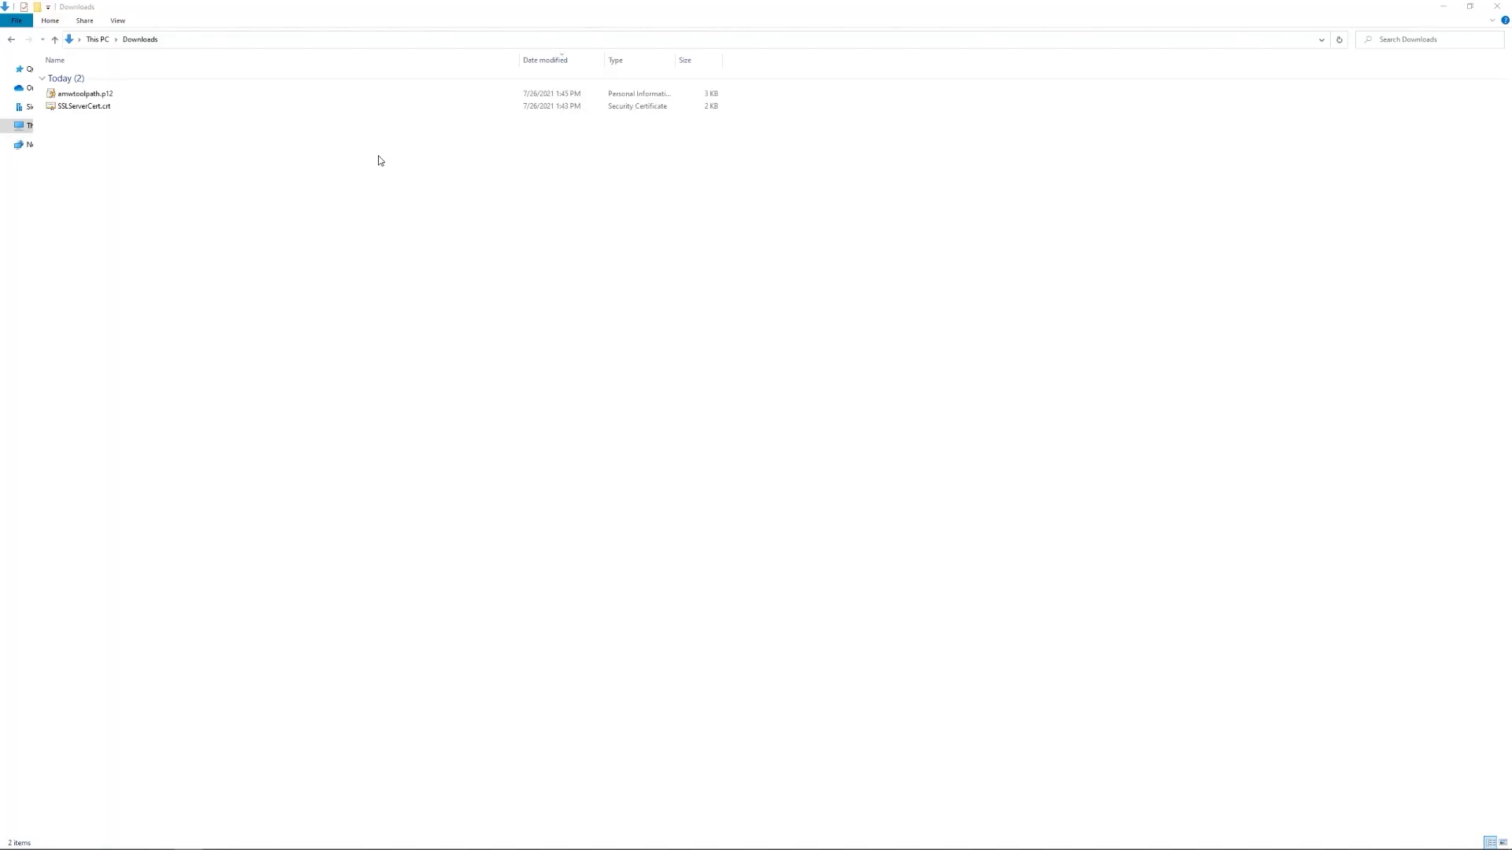
# - Launch the certificate import wizard for the downloaded SSLServerCert.crt
pyautogui.click(91, 111)
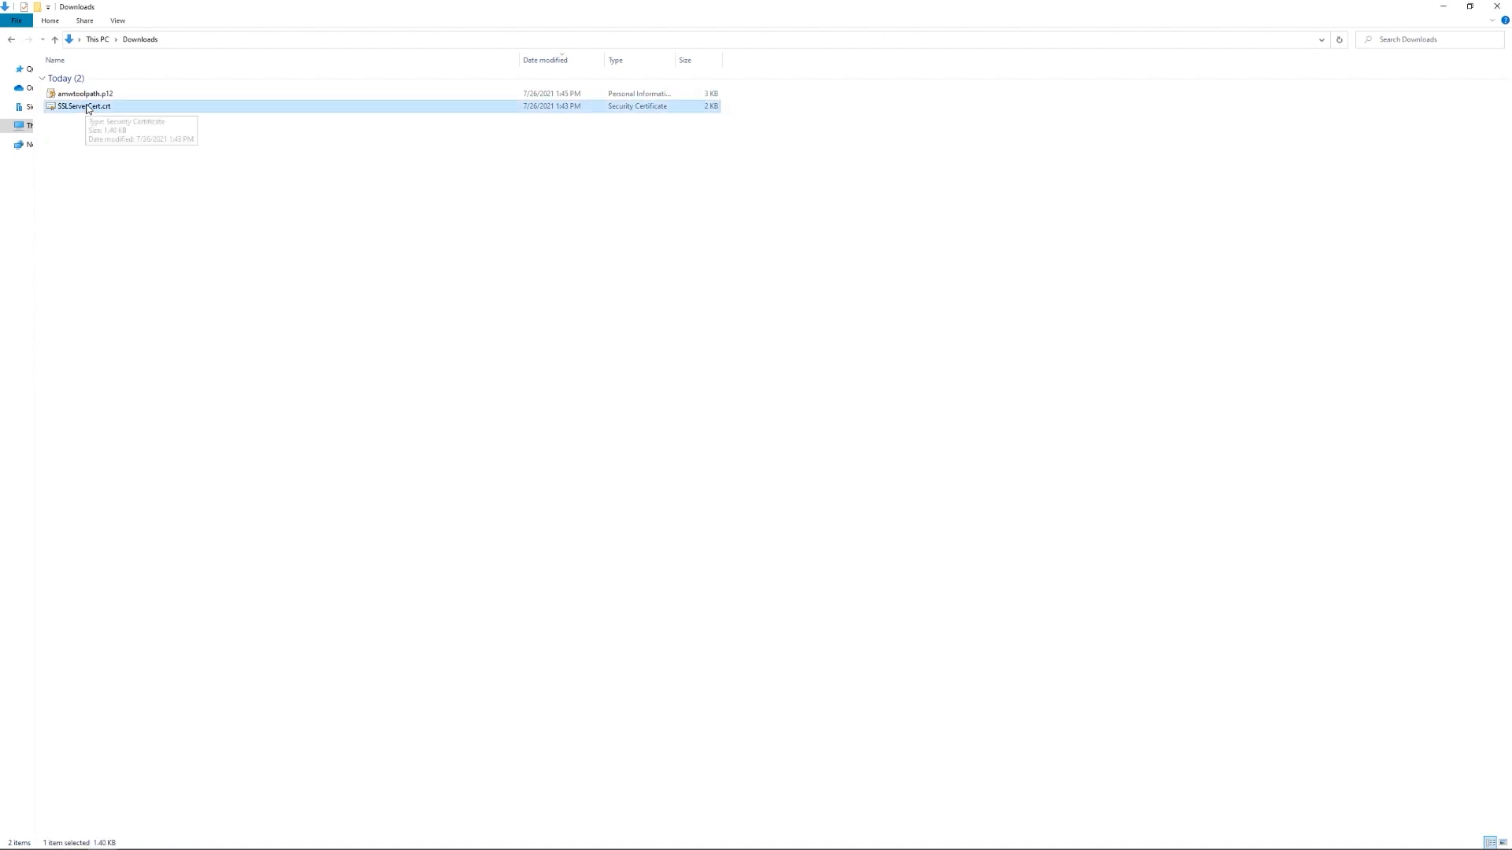
pyautogui.rightClick(87, 108)
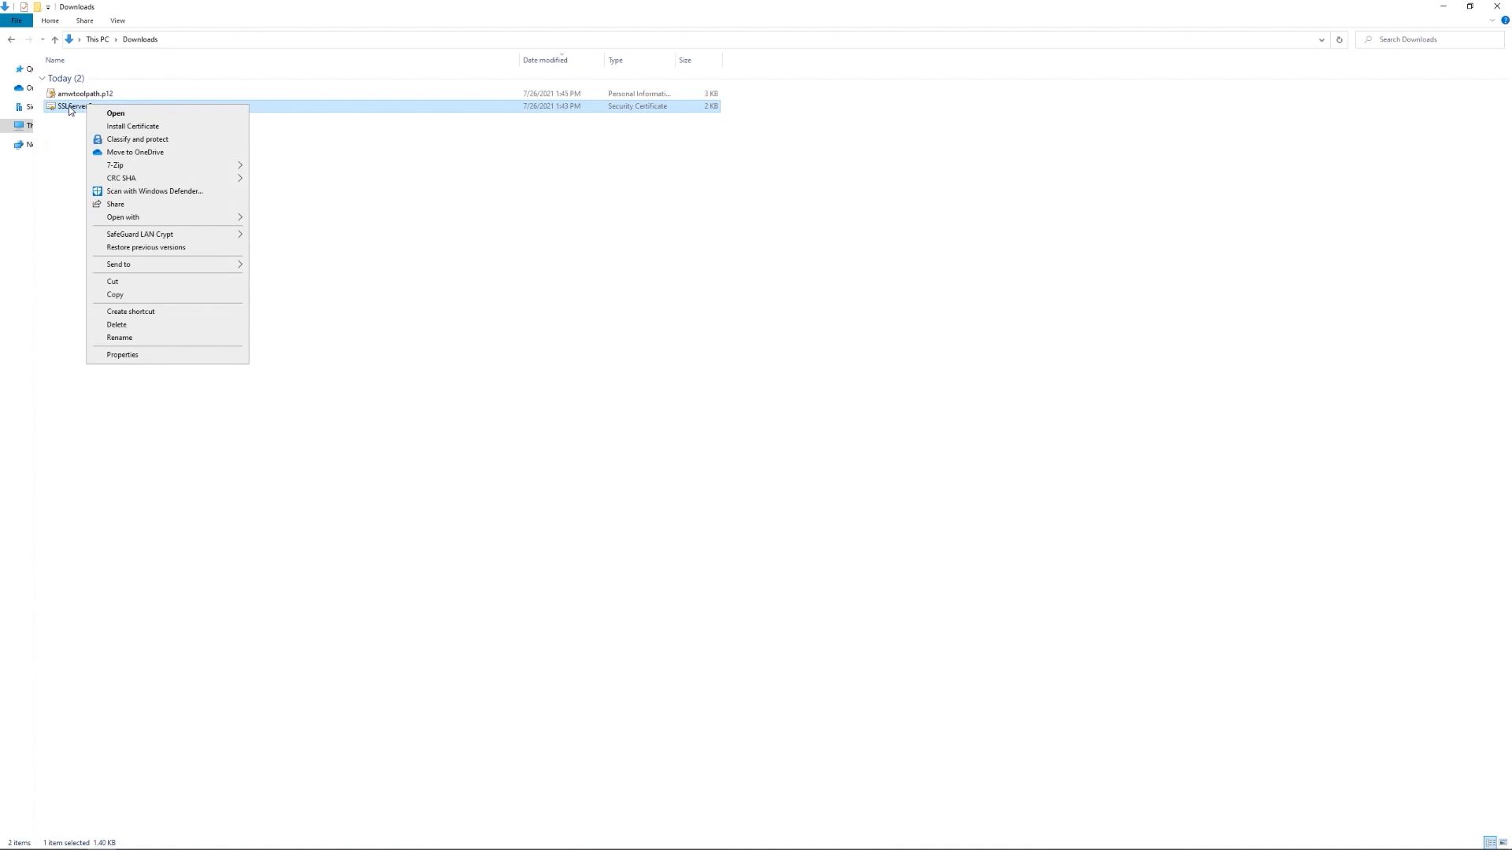
pyautogui.click(147, 128)
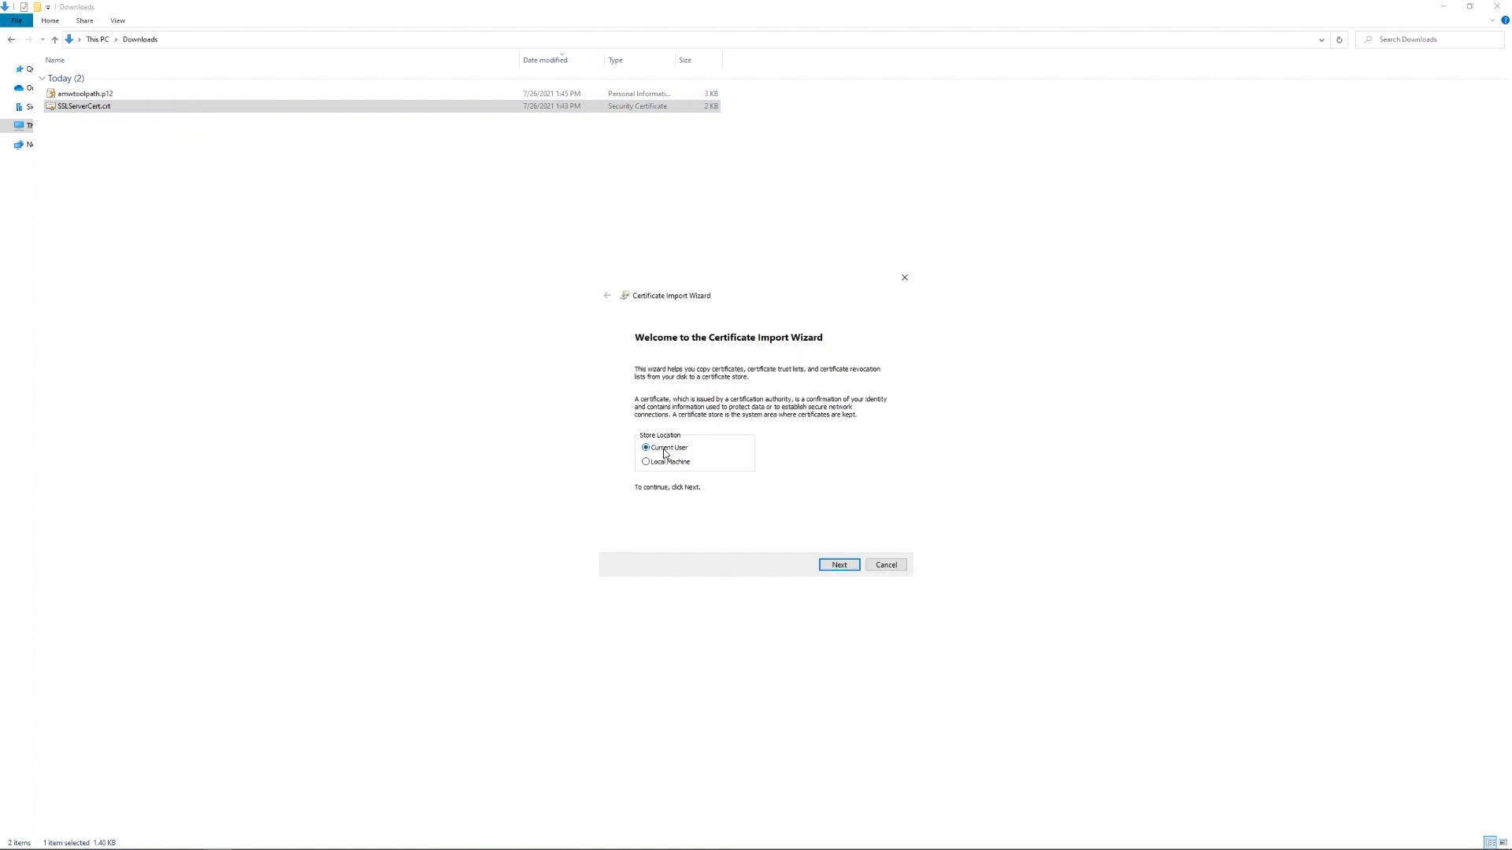
pyautogui.click(835, 561)
# - Import it into Trusted Root Certification Authorities and acknowledge the success message
pyautogui.click(653, 415)
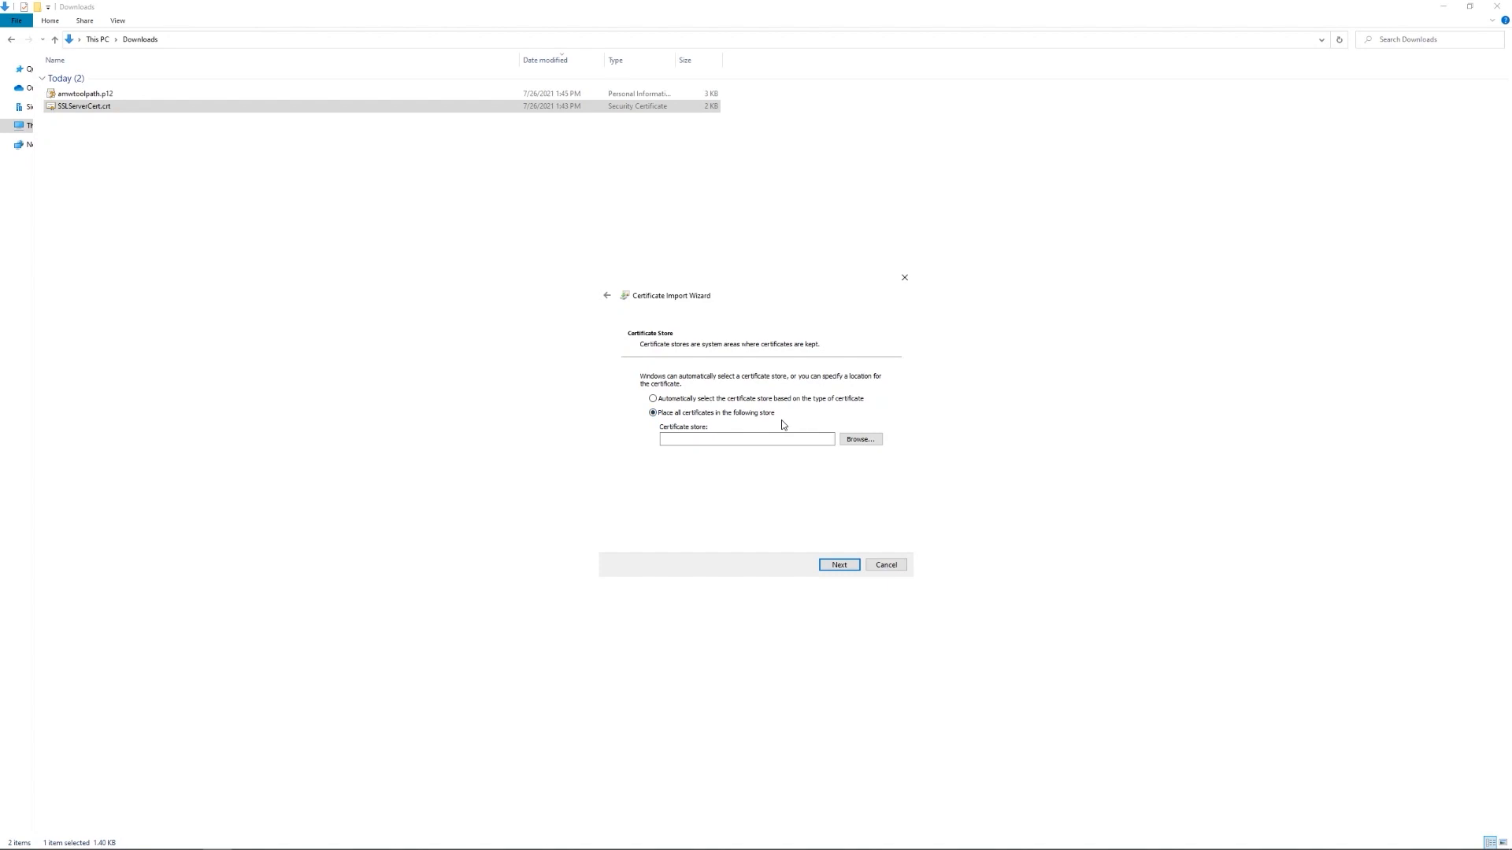
pyautogui.click(859, 439)
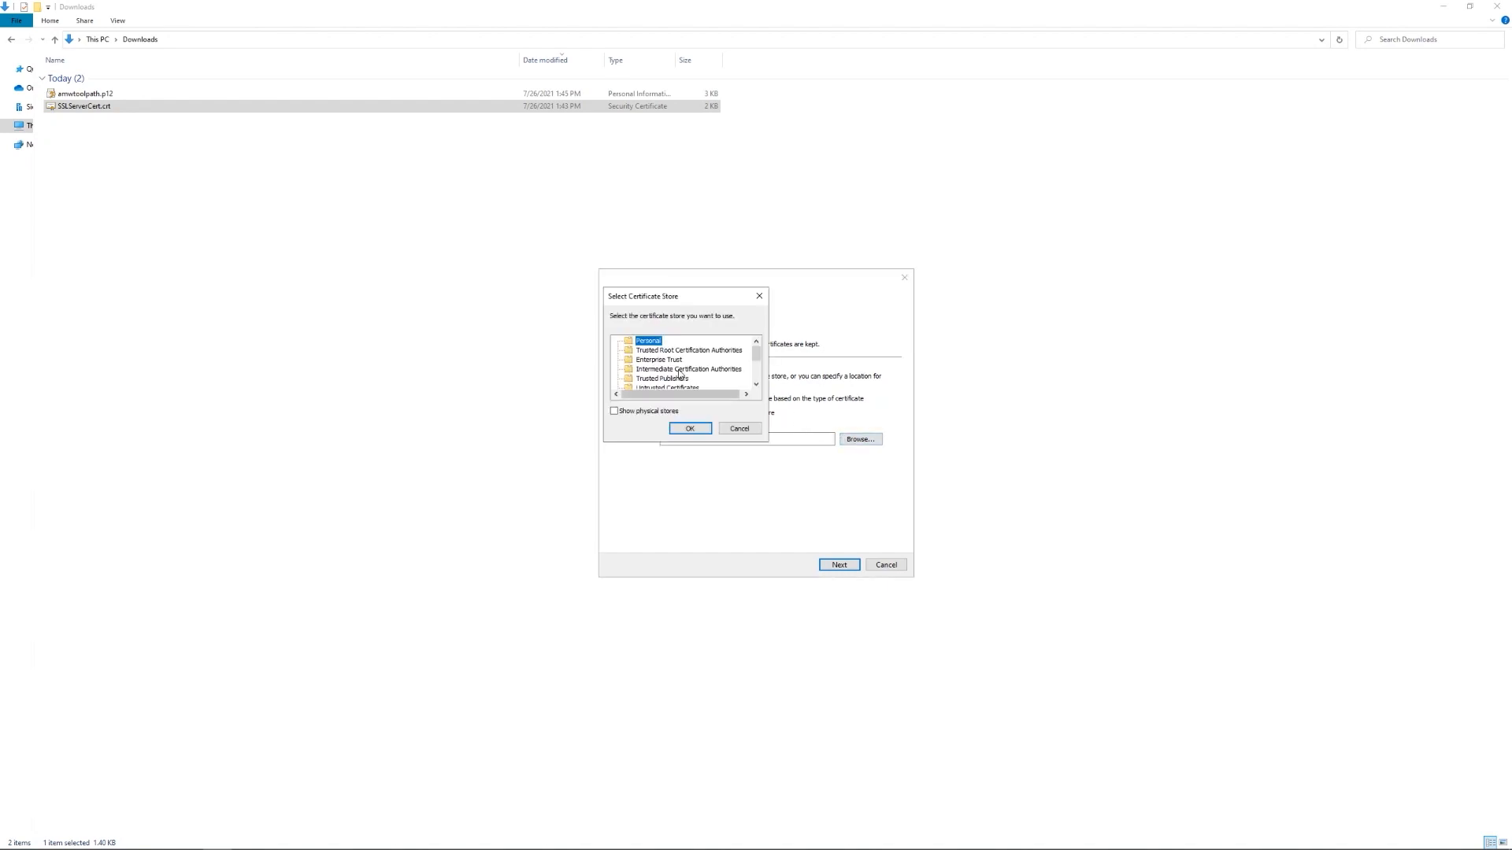
pyautogui.click(656, 351)
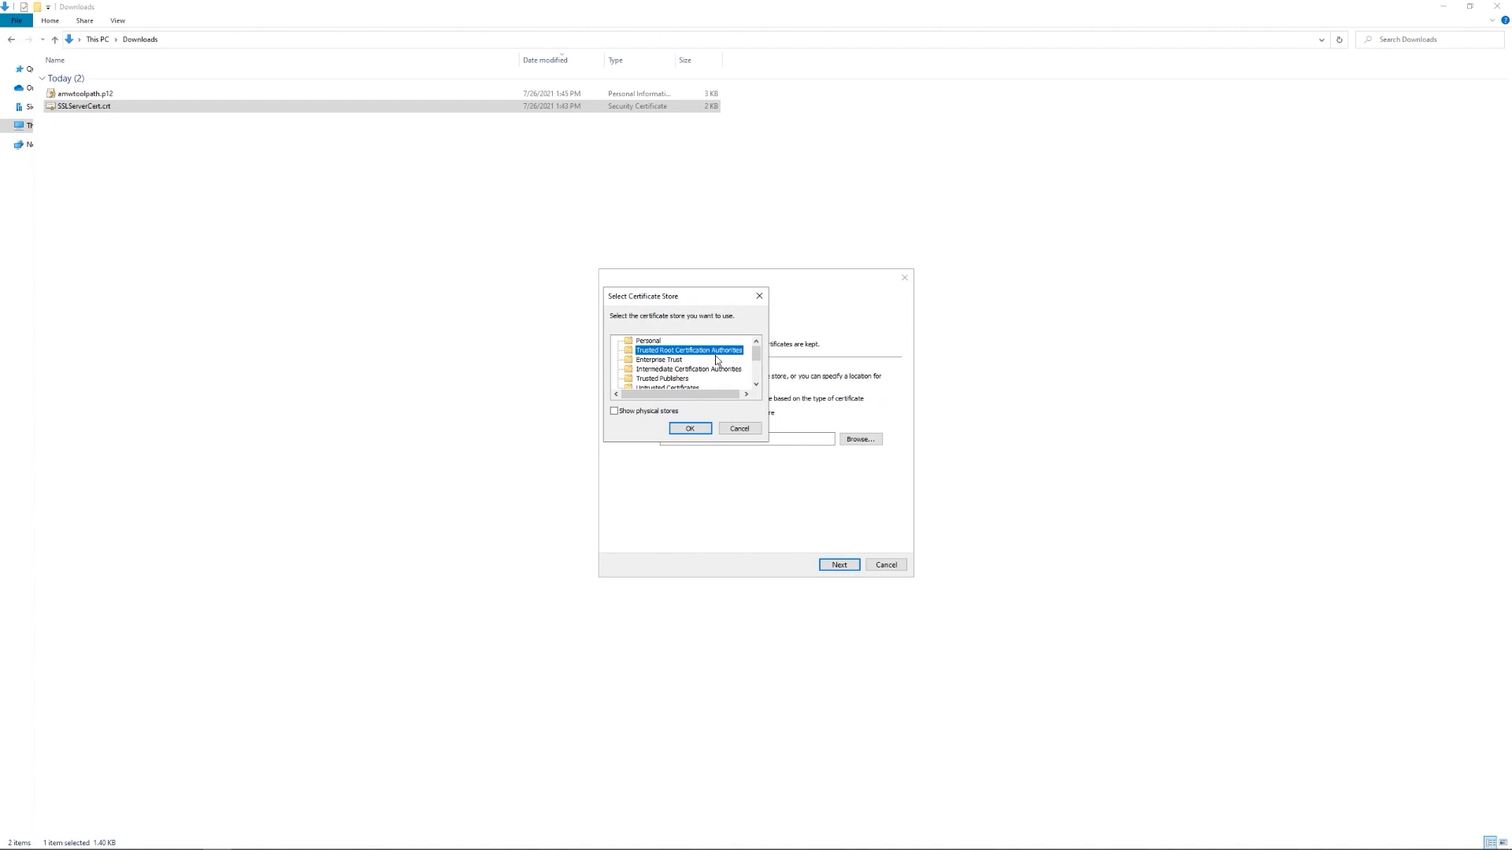
pyautogui.click(683, 428)
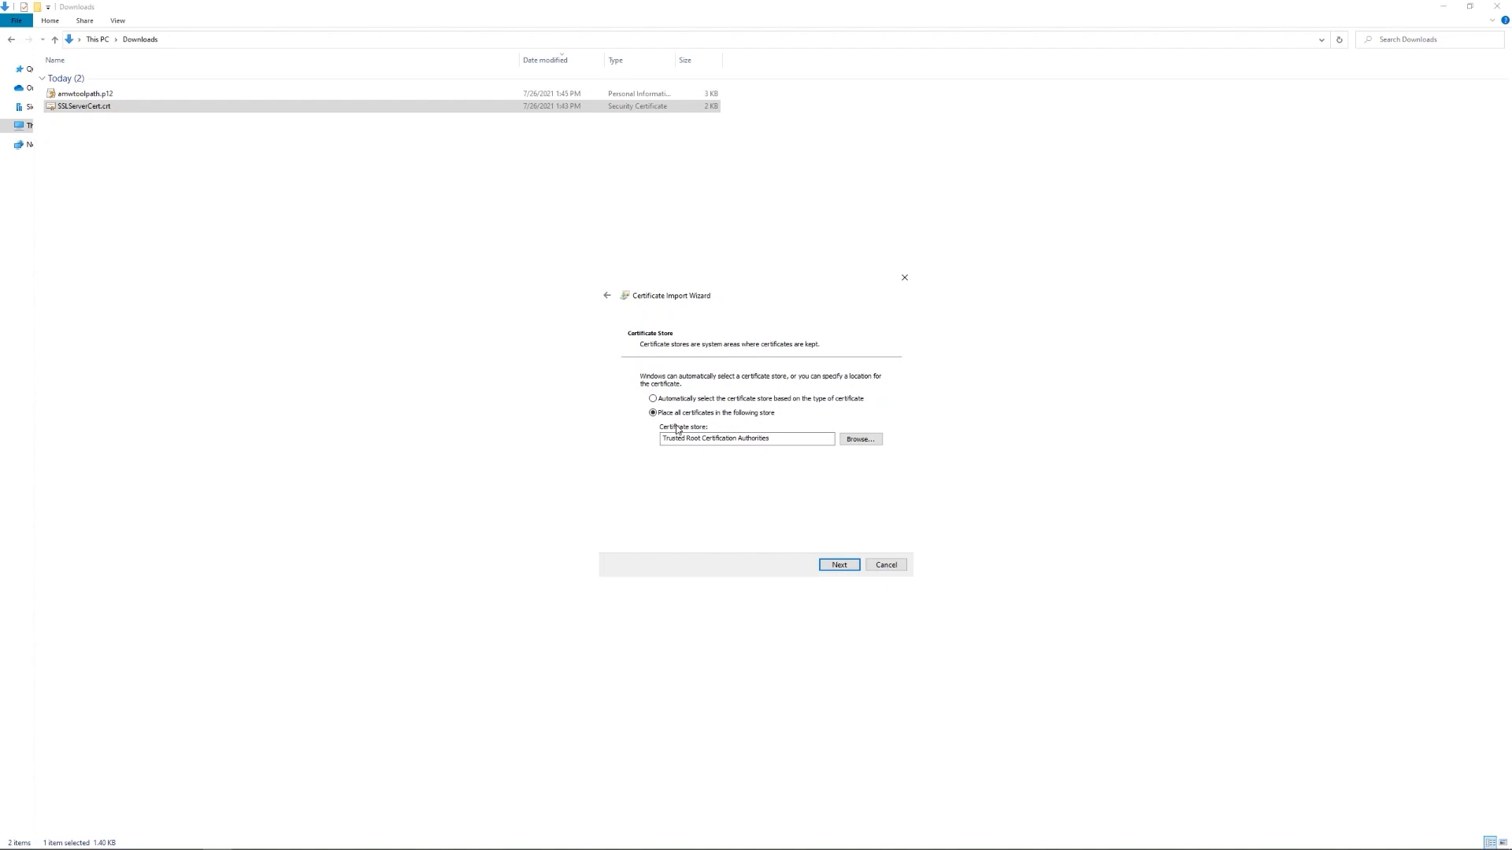
pyautogui.click(834, 566)
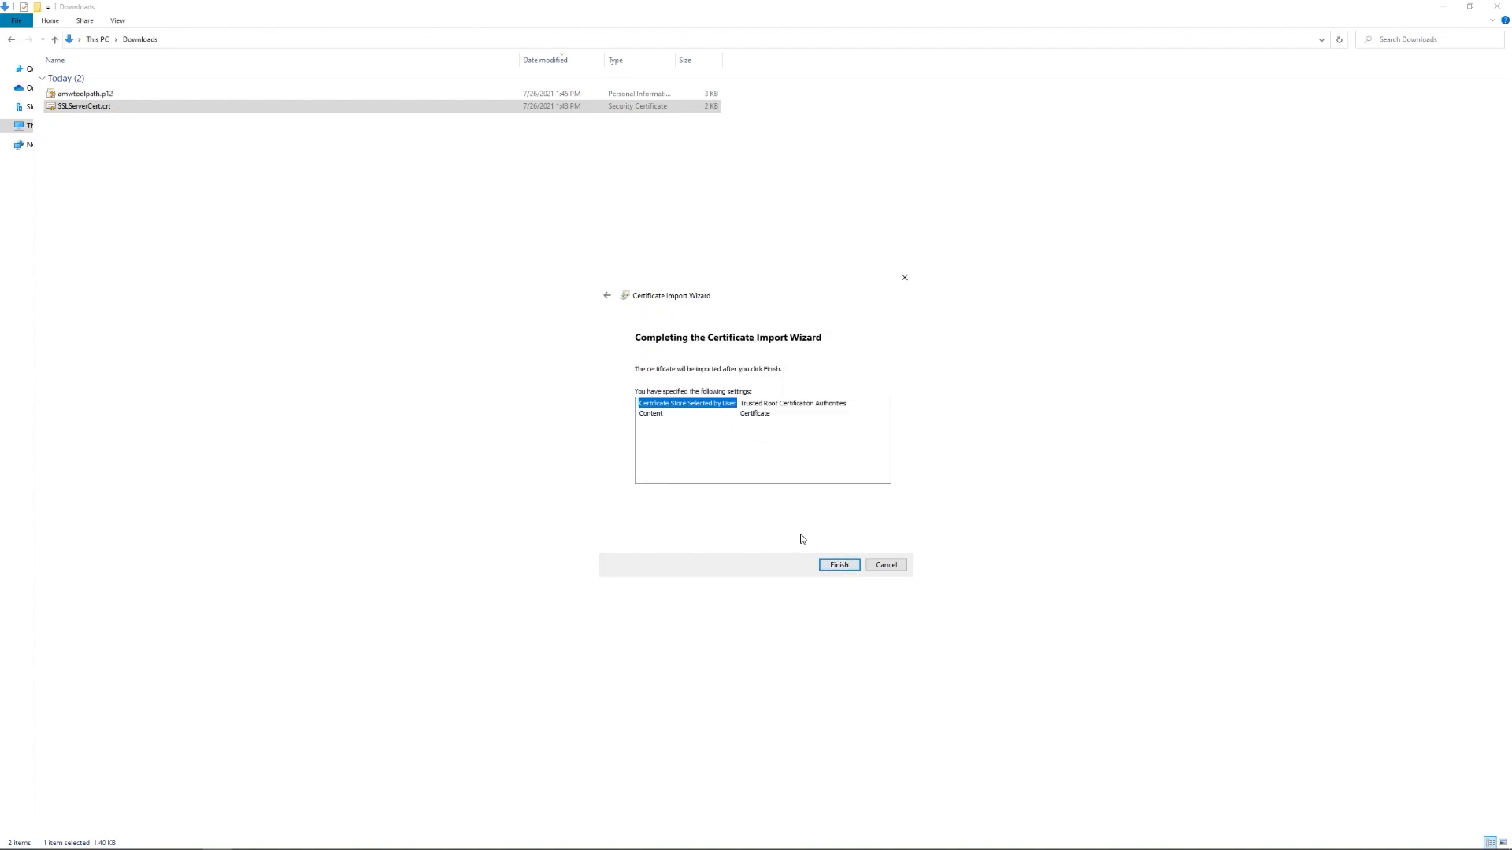
pyautogui.click(839, 567)
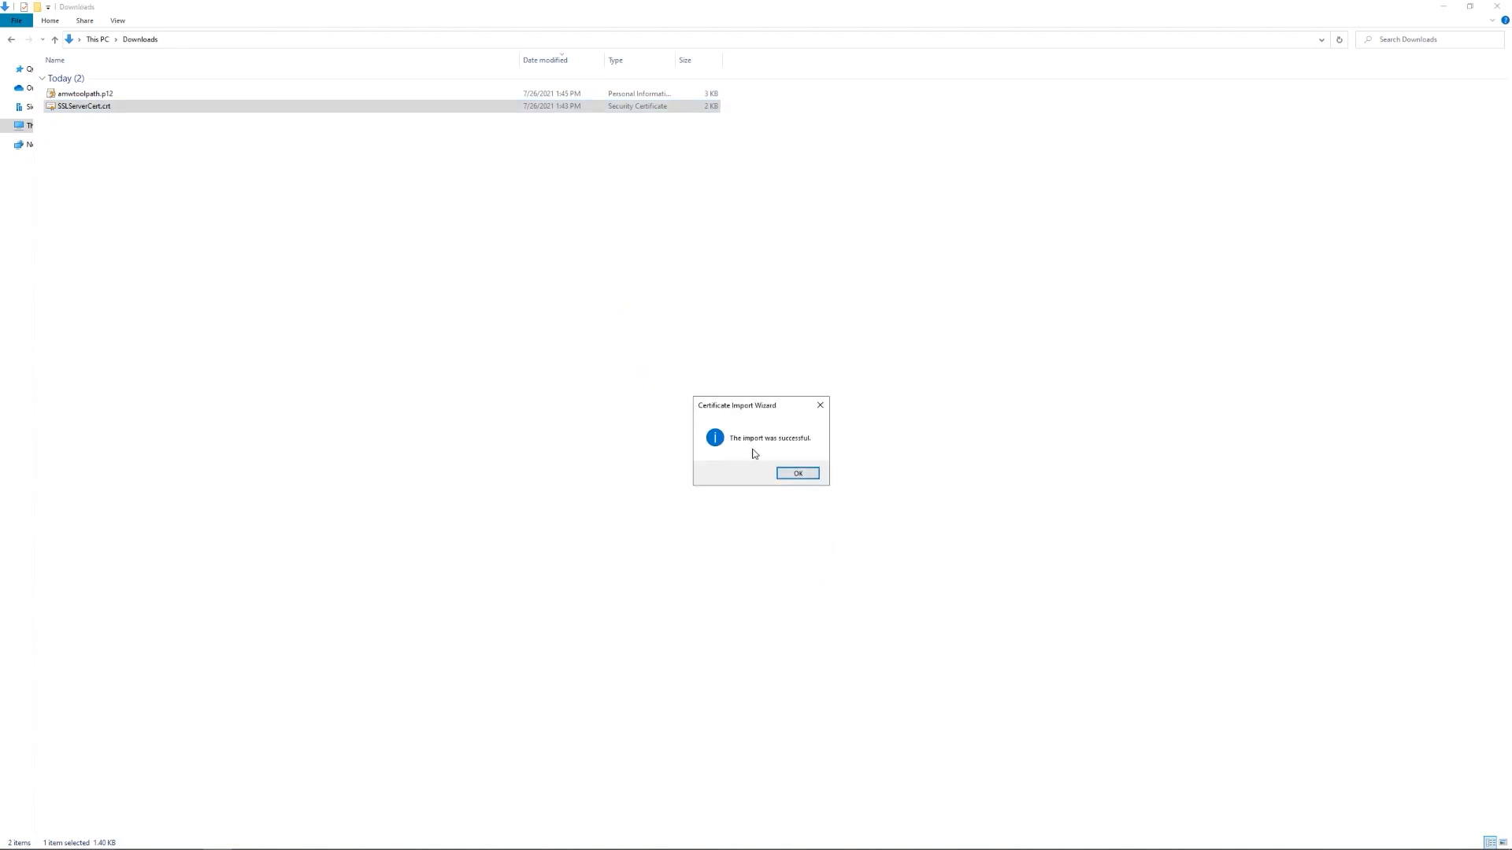
pyautogui.click(791, 475)
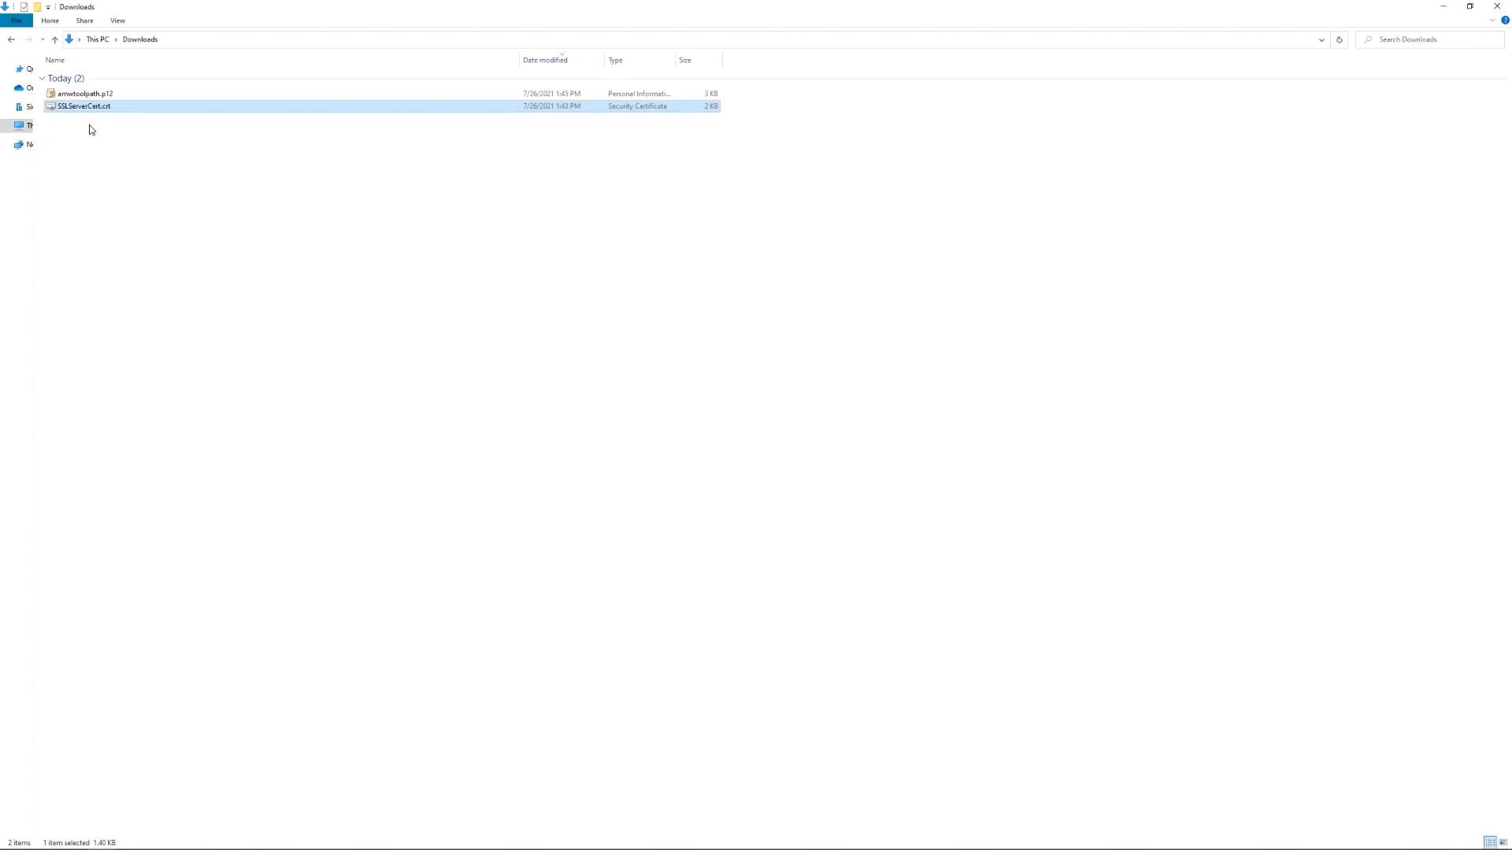
# - Start importing amwtoolpath.p12 for the current user and enter its private-key password
pyautogui.click(109, 96)
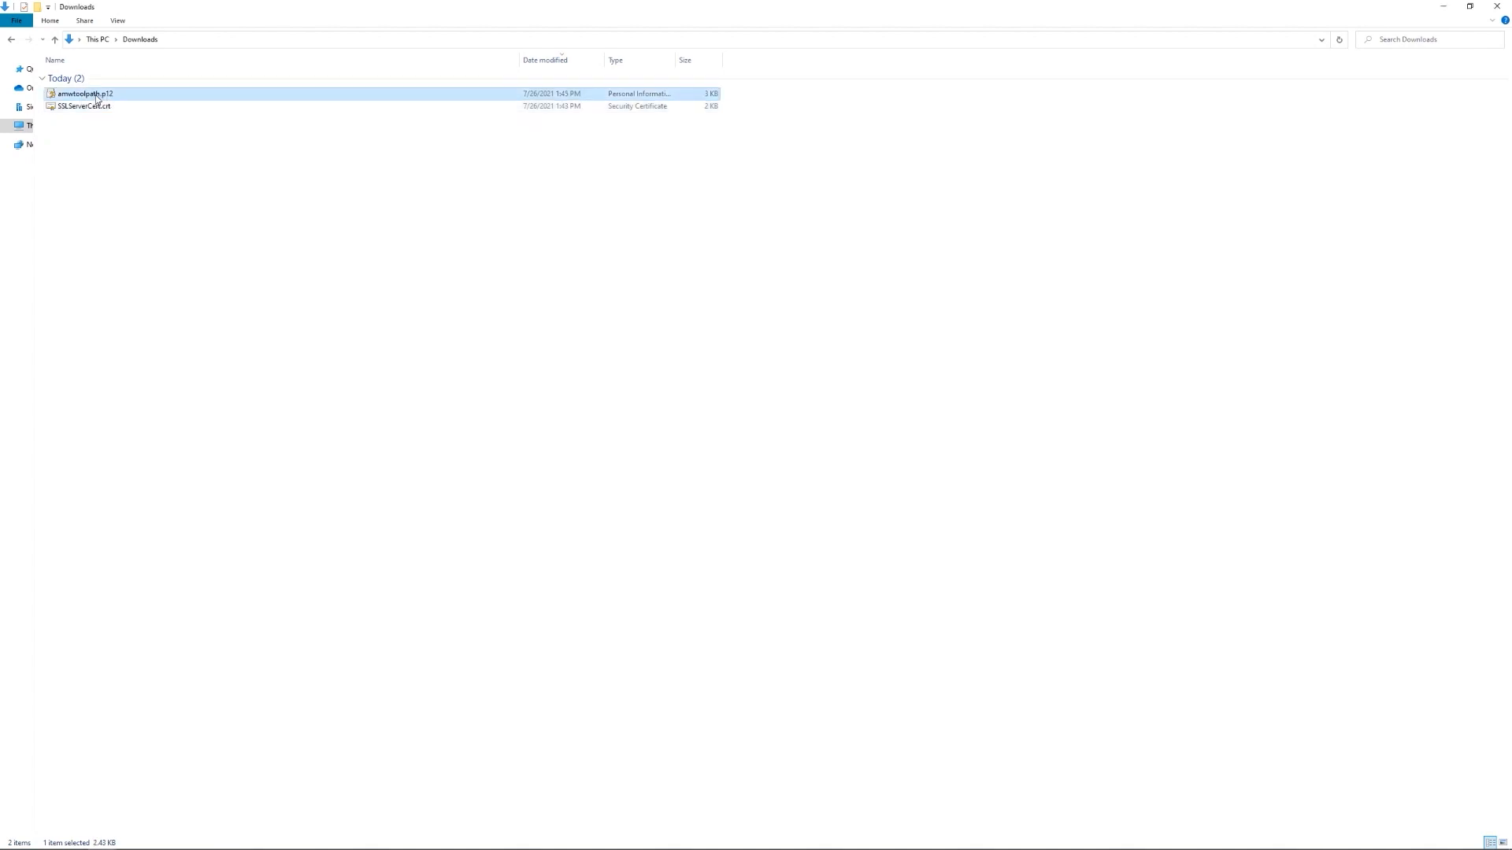
pyautogui.rightClick(98, 97)
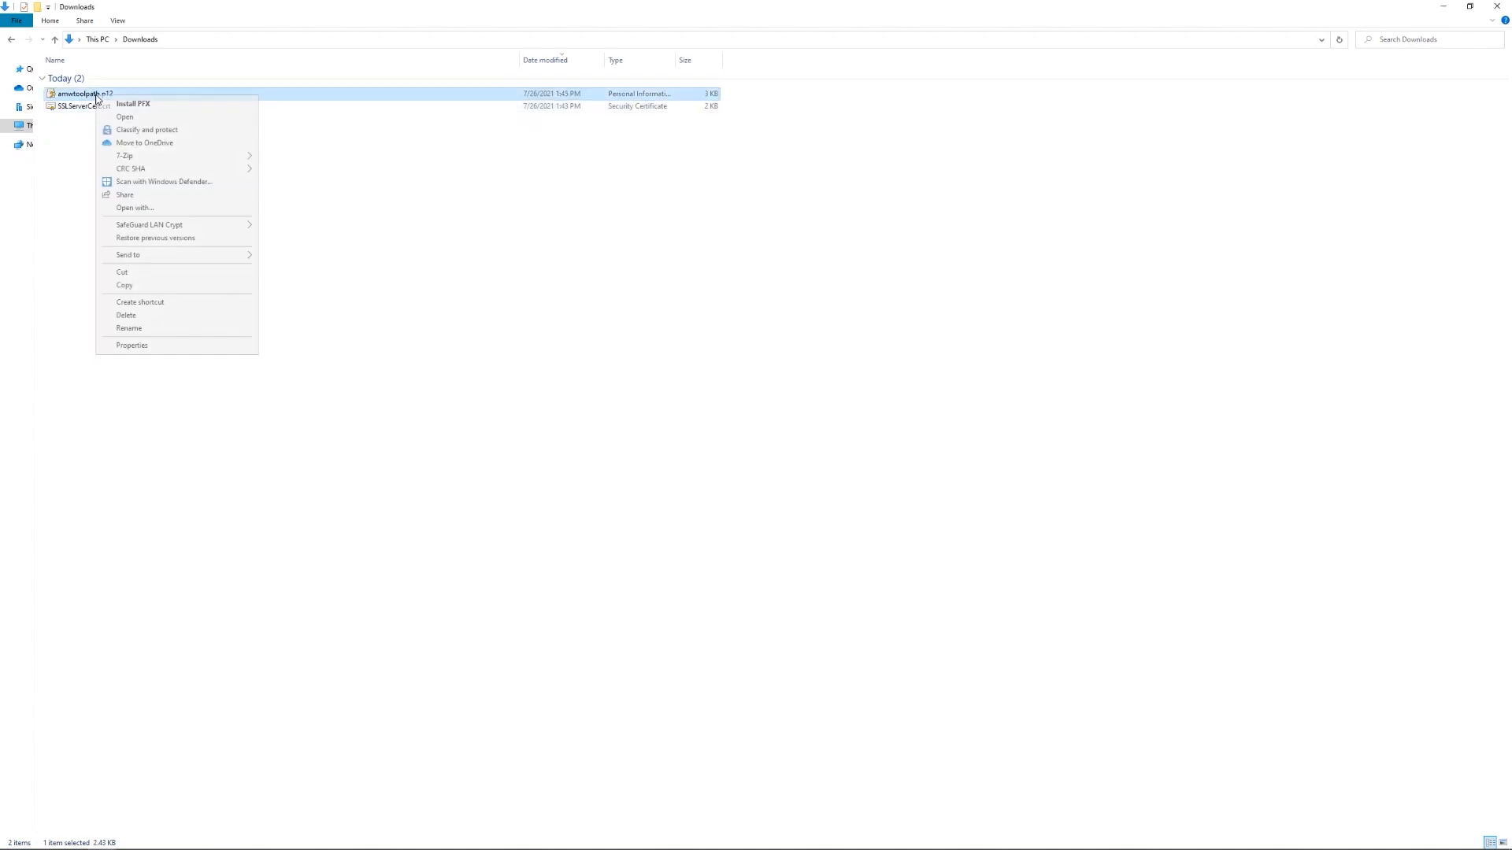
pyautogui.click(145, 106)
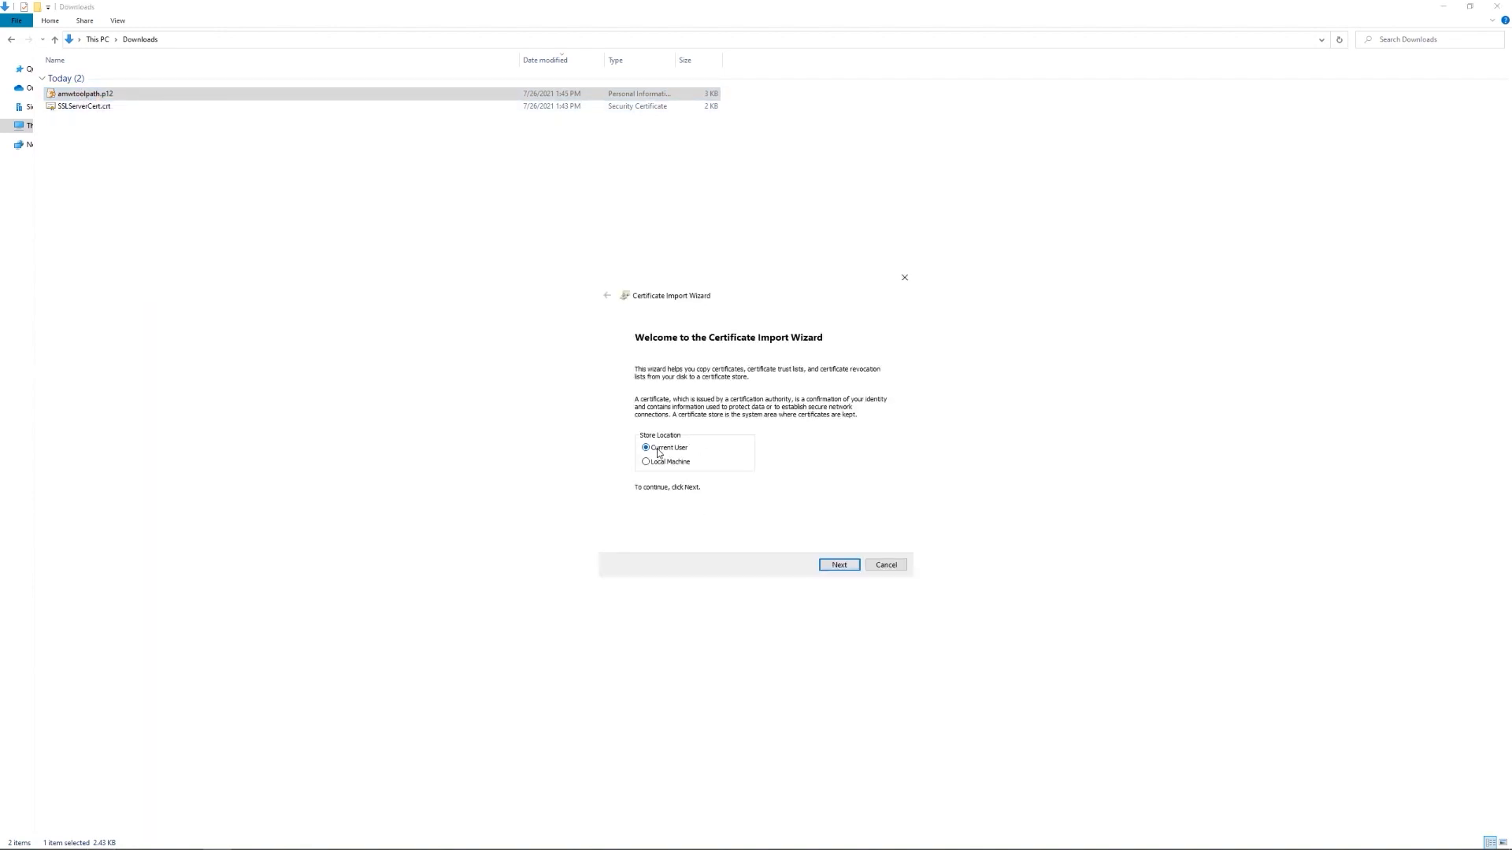
pyautogui.click(837, 566)
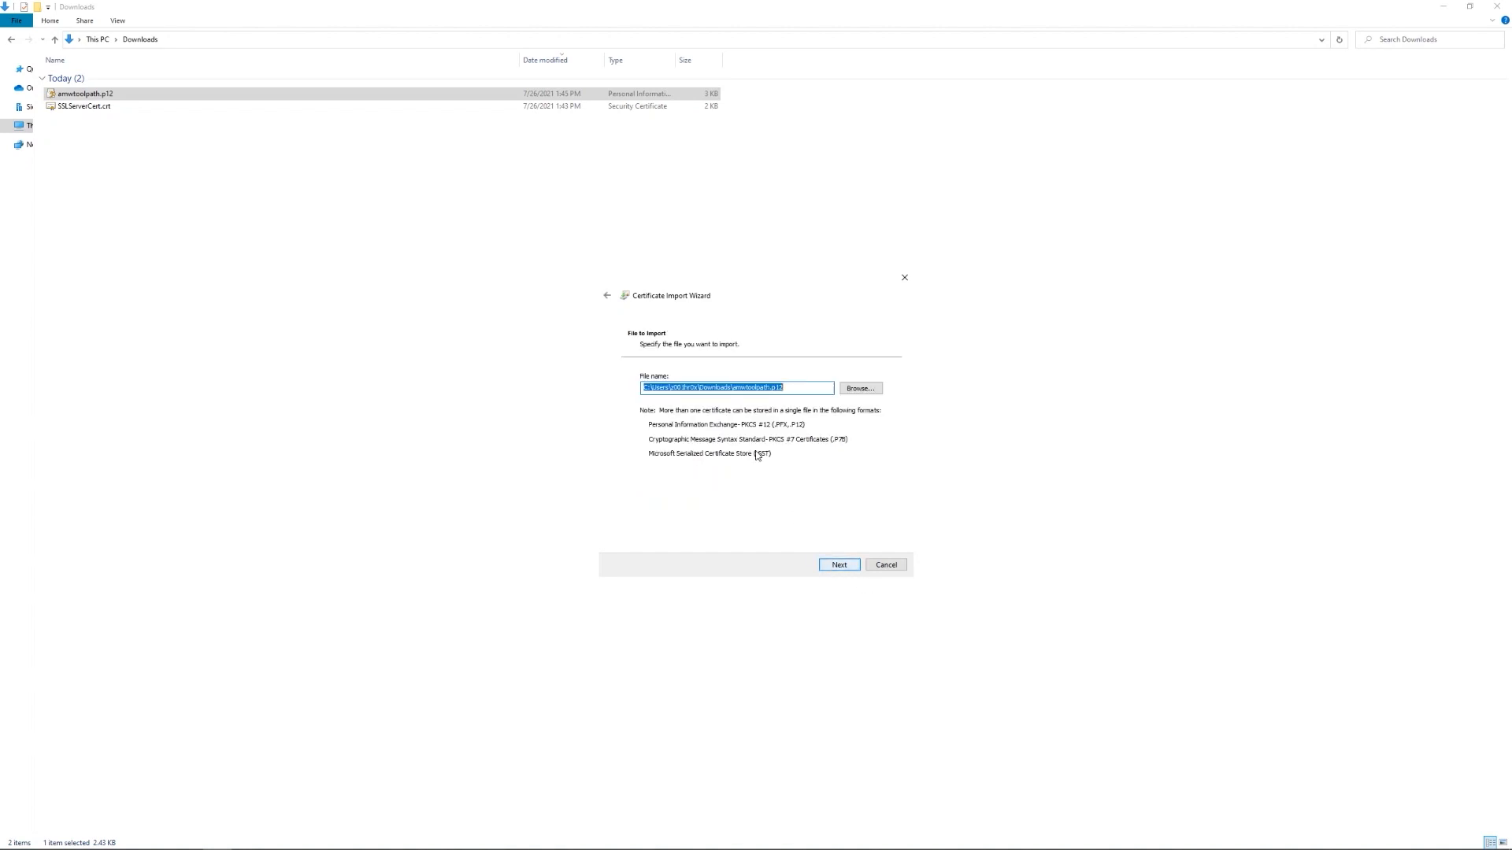
pyautogui.click(837, 567)
pyautogui.write('*****')
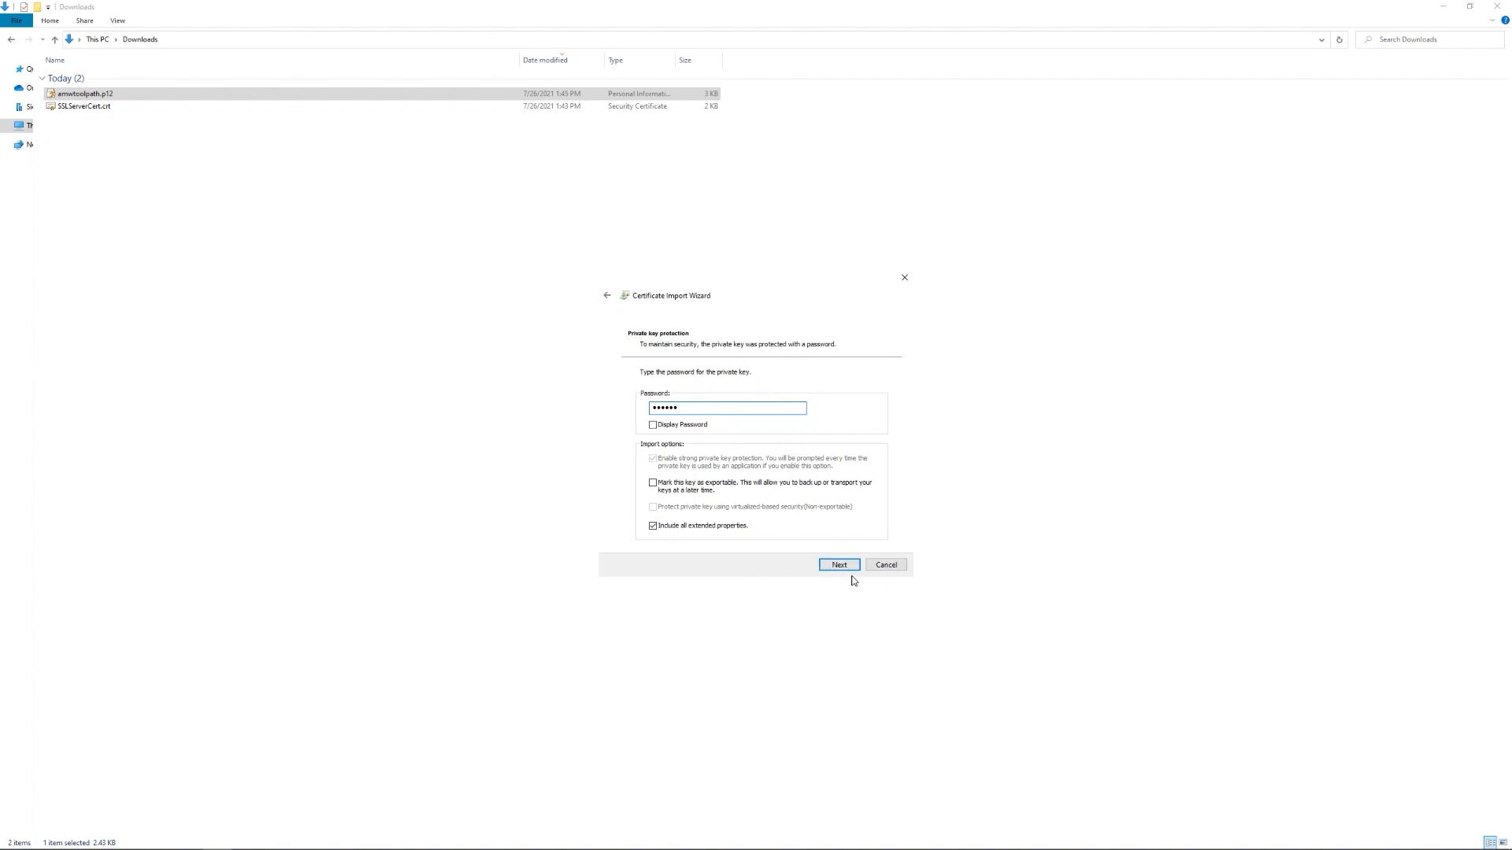
pyautogui.click(829, 569)
# - Place the certificate in the Personal store, finish the import, and acknowledge success
pyautogui.click(666, 415)
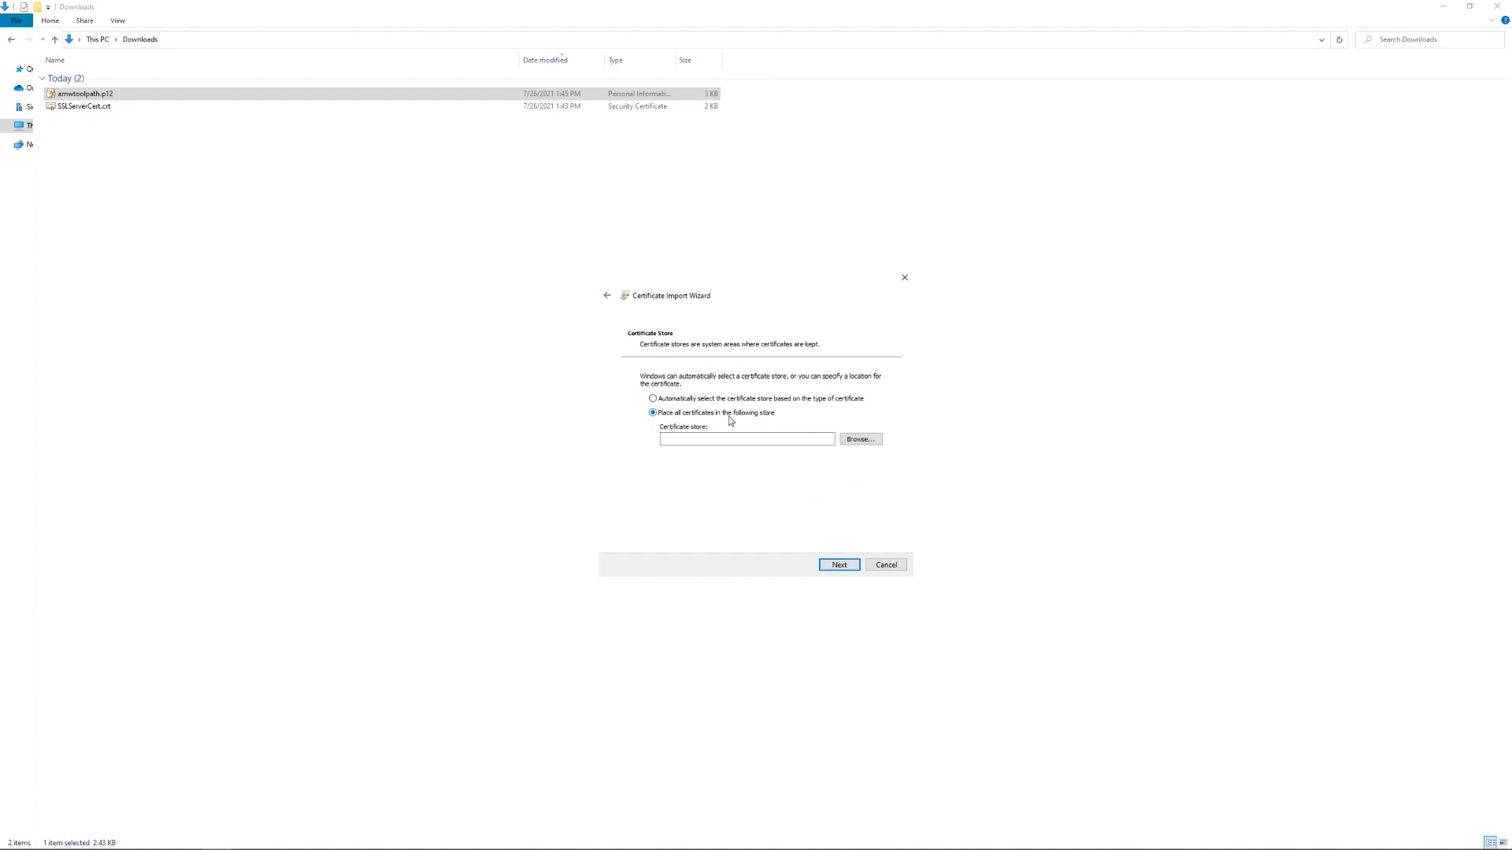
pyautogui.click(861, 439)
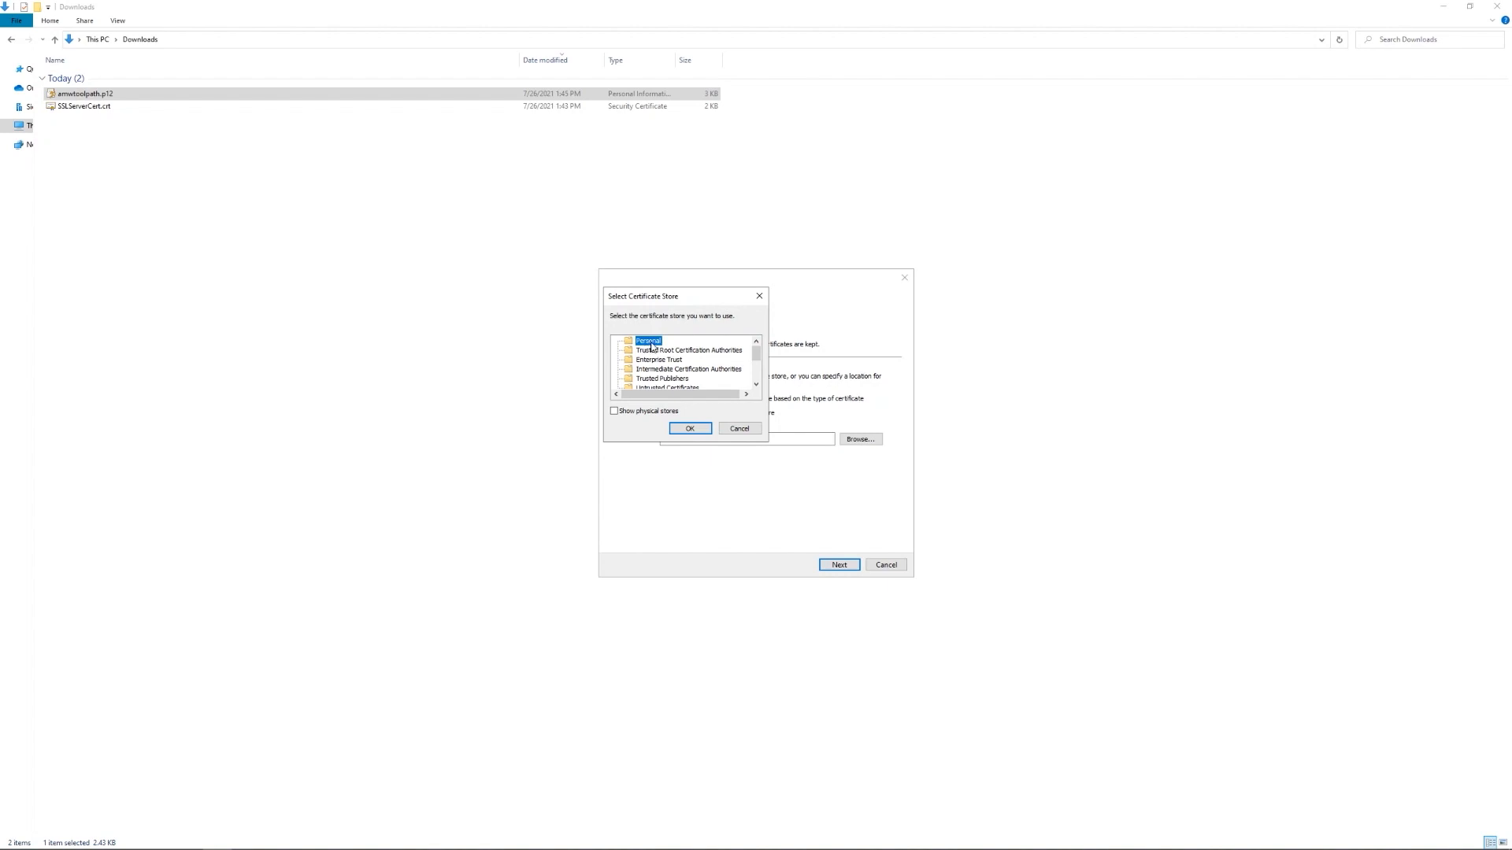
pyautogui.click(690, 430)
pyautogui.click(834, 565)
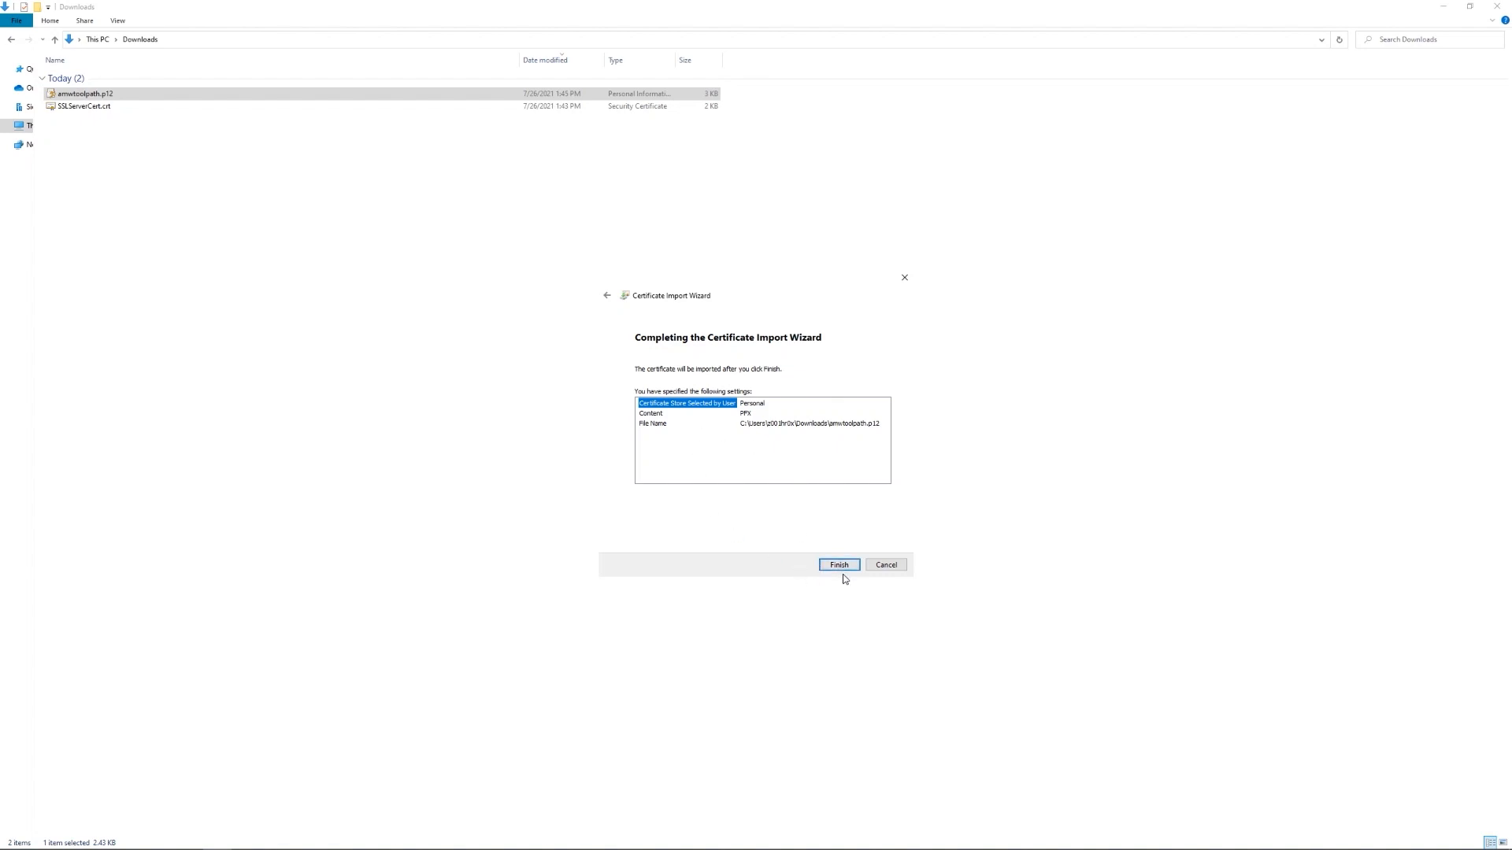
pyautogui.click(837, 565)
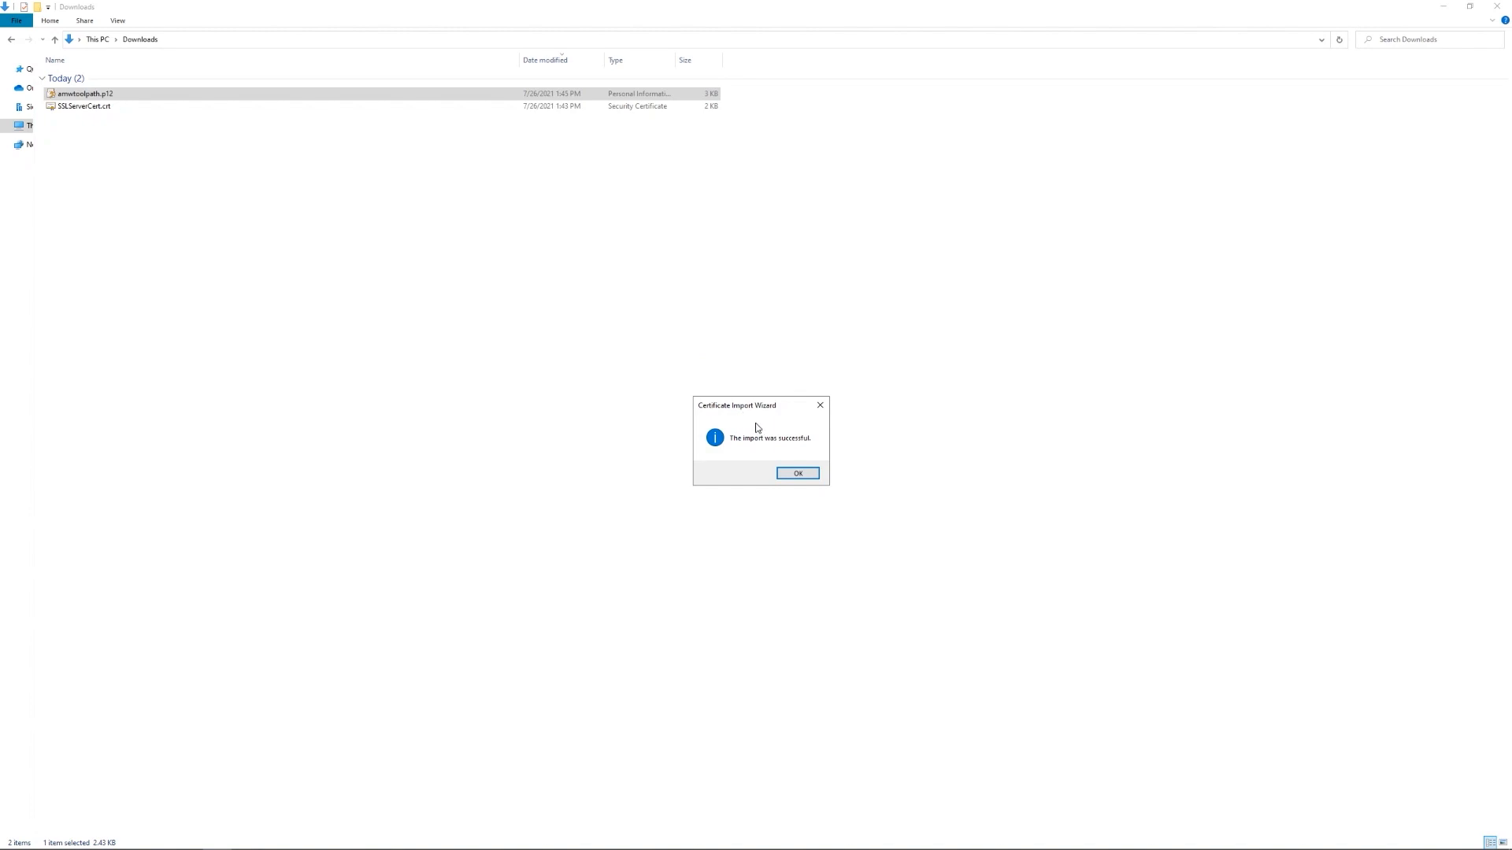
pyautogui.click(795, 475)
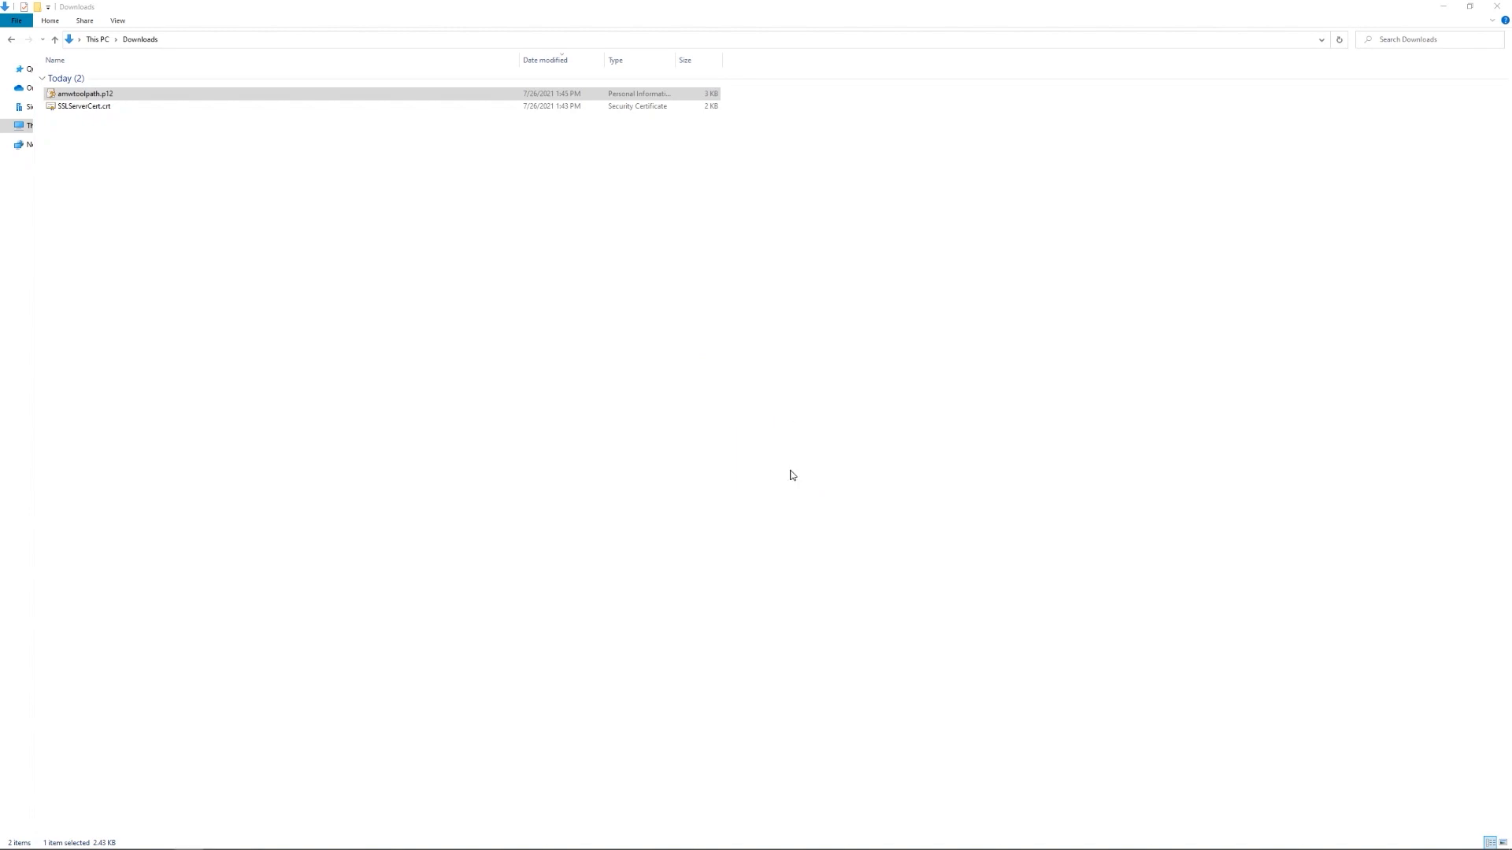
# - Launch certmgr.msc from the Run prompt and maximize its window
pyautogui.click(528, 409)
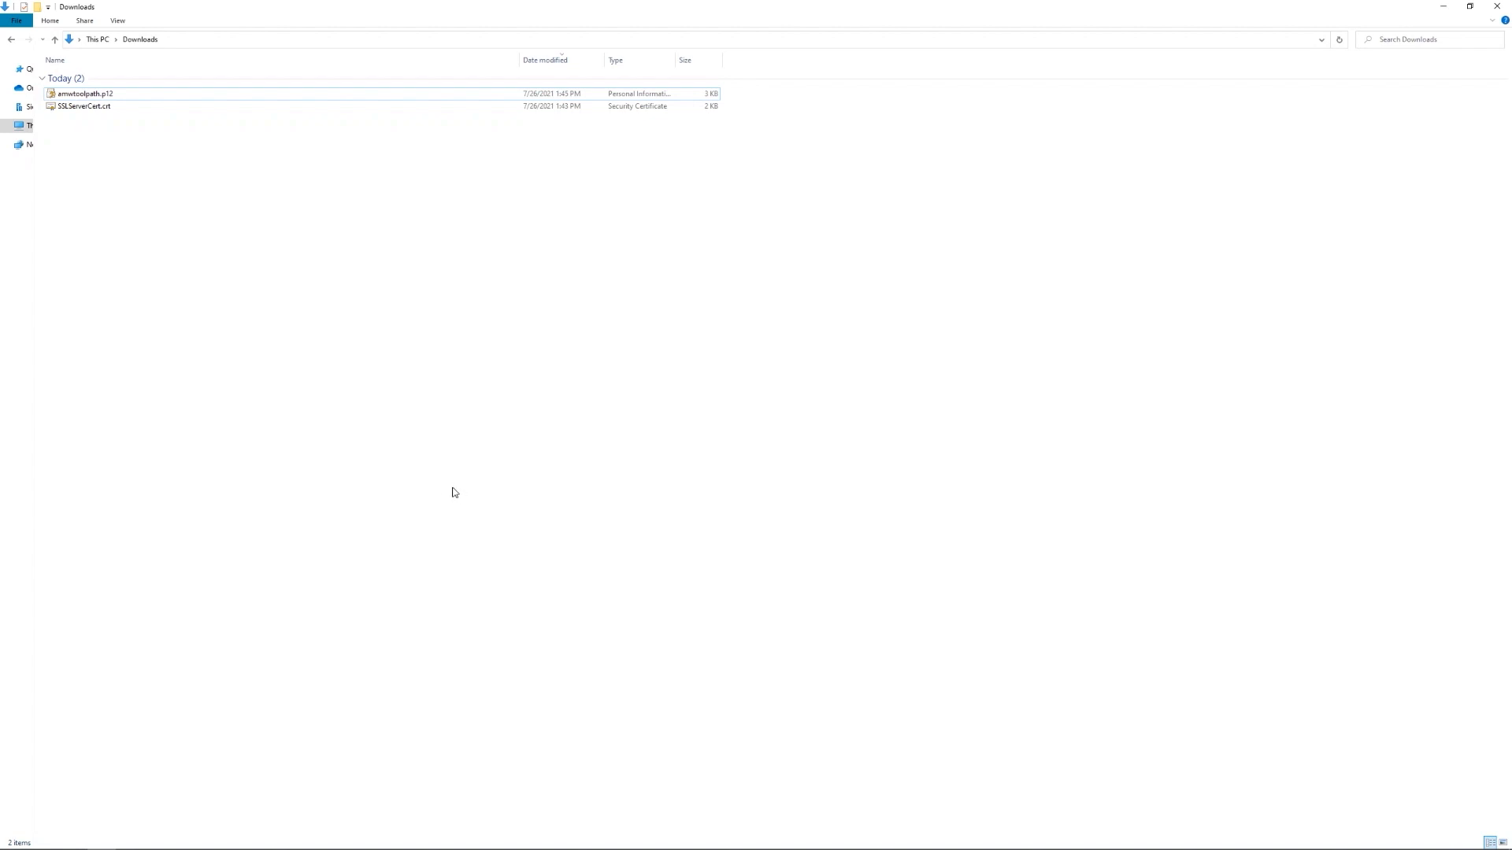
pyautogui.press('super+r')
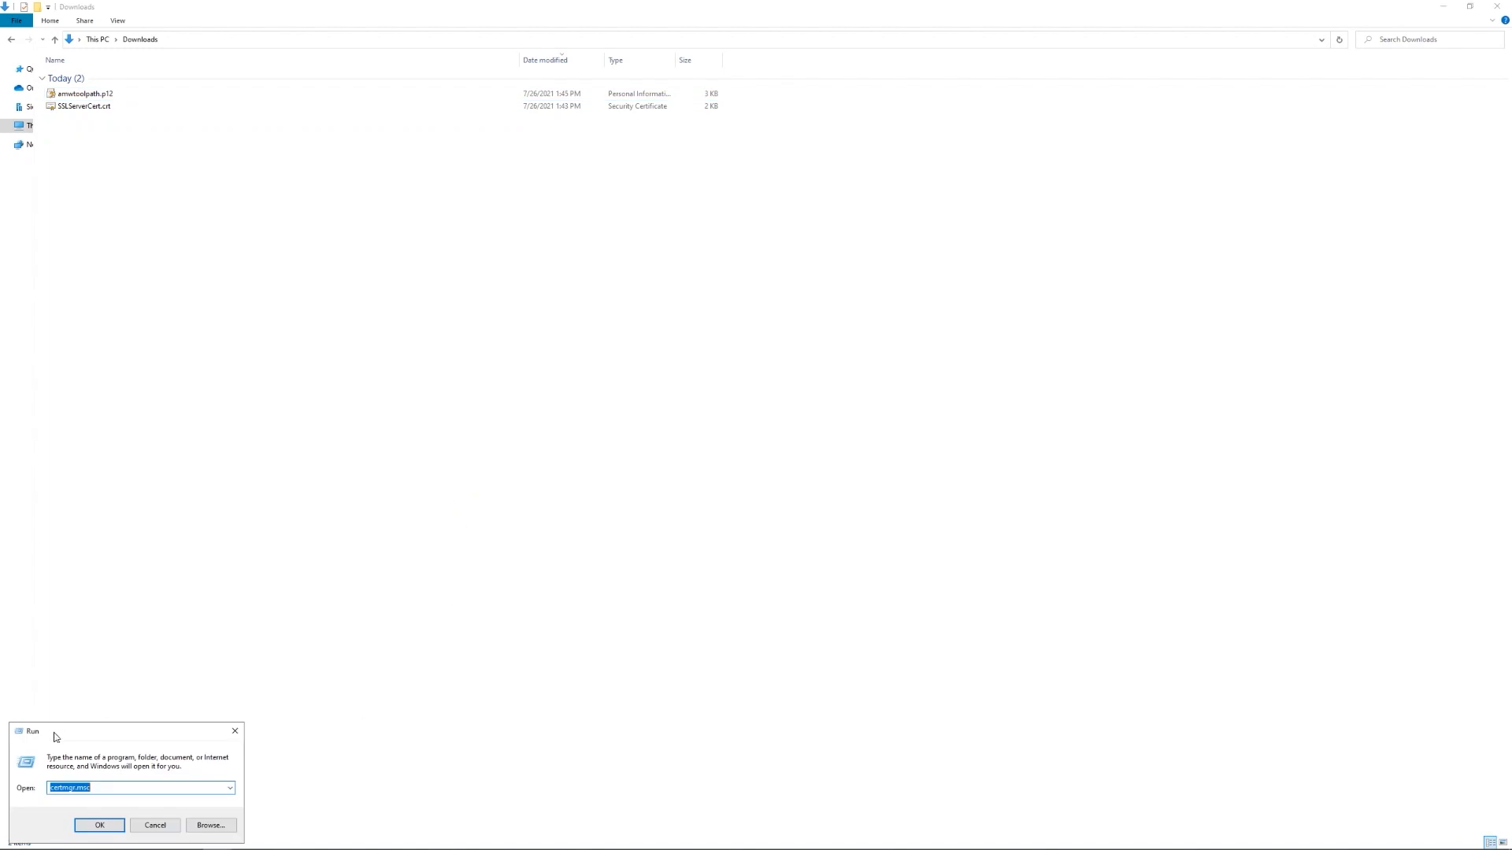
pyautogui.click(100, 789)
pyautogui.click(98, 824)
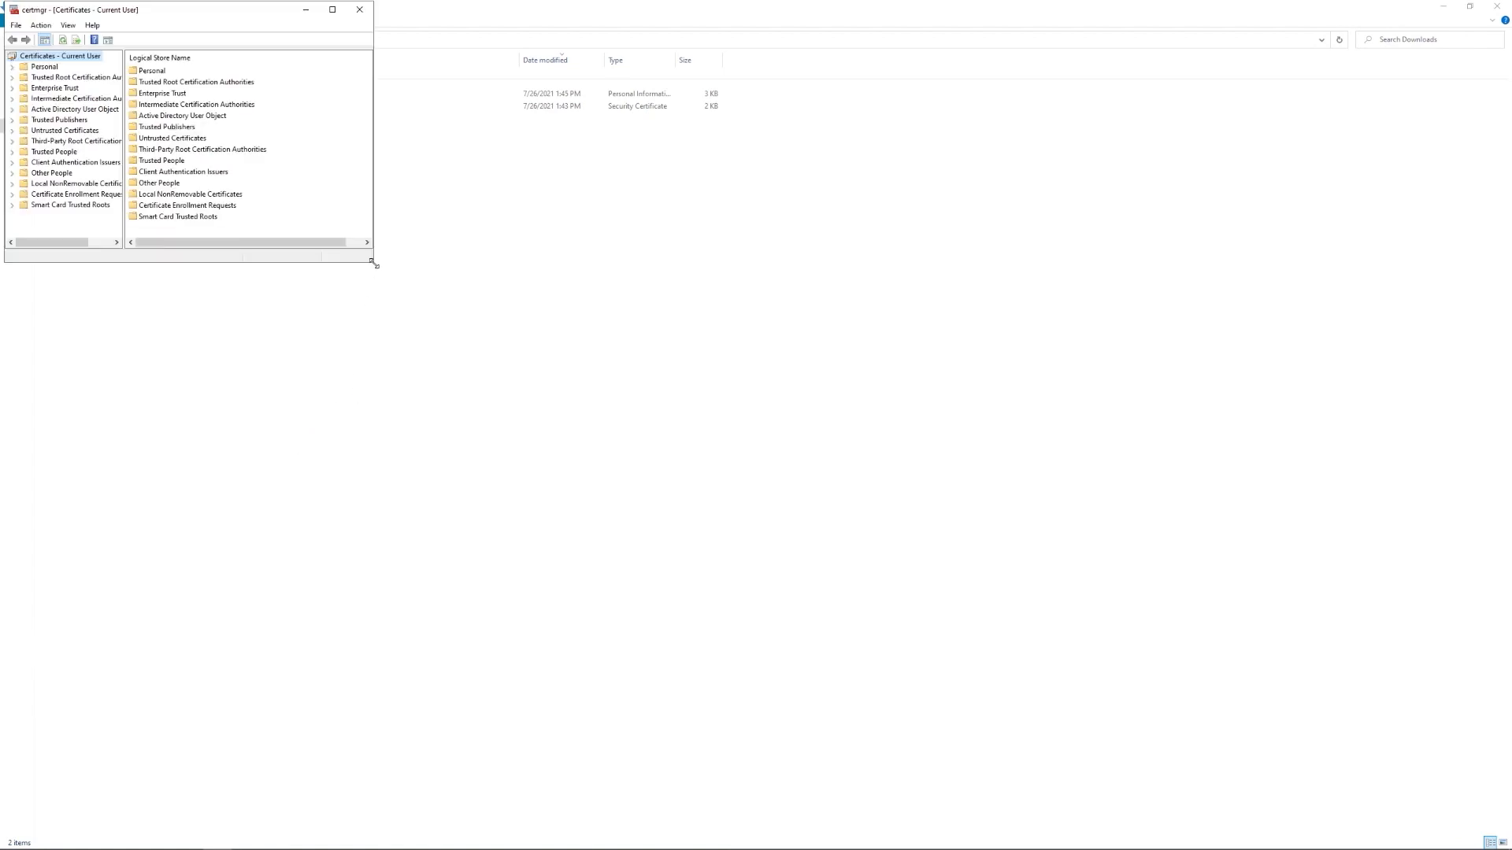
pyautogui.click(332, 10)
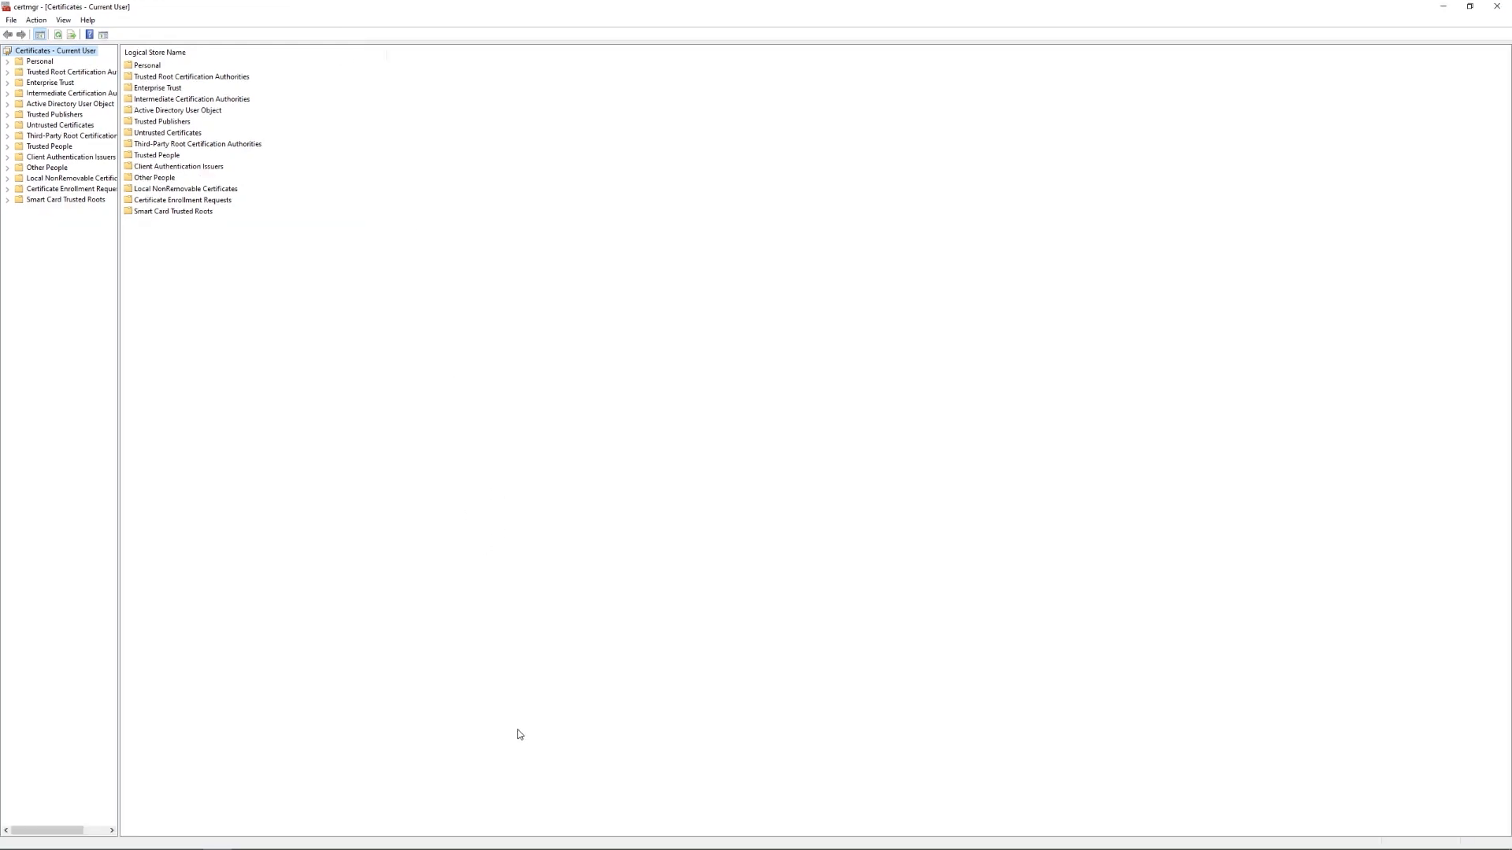
# - Check amwtoolpath under Personal and 192.168.188.5 under Trusted Root Certification Authorities certificates
pyautogui.click(7, 62)
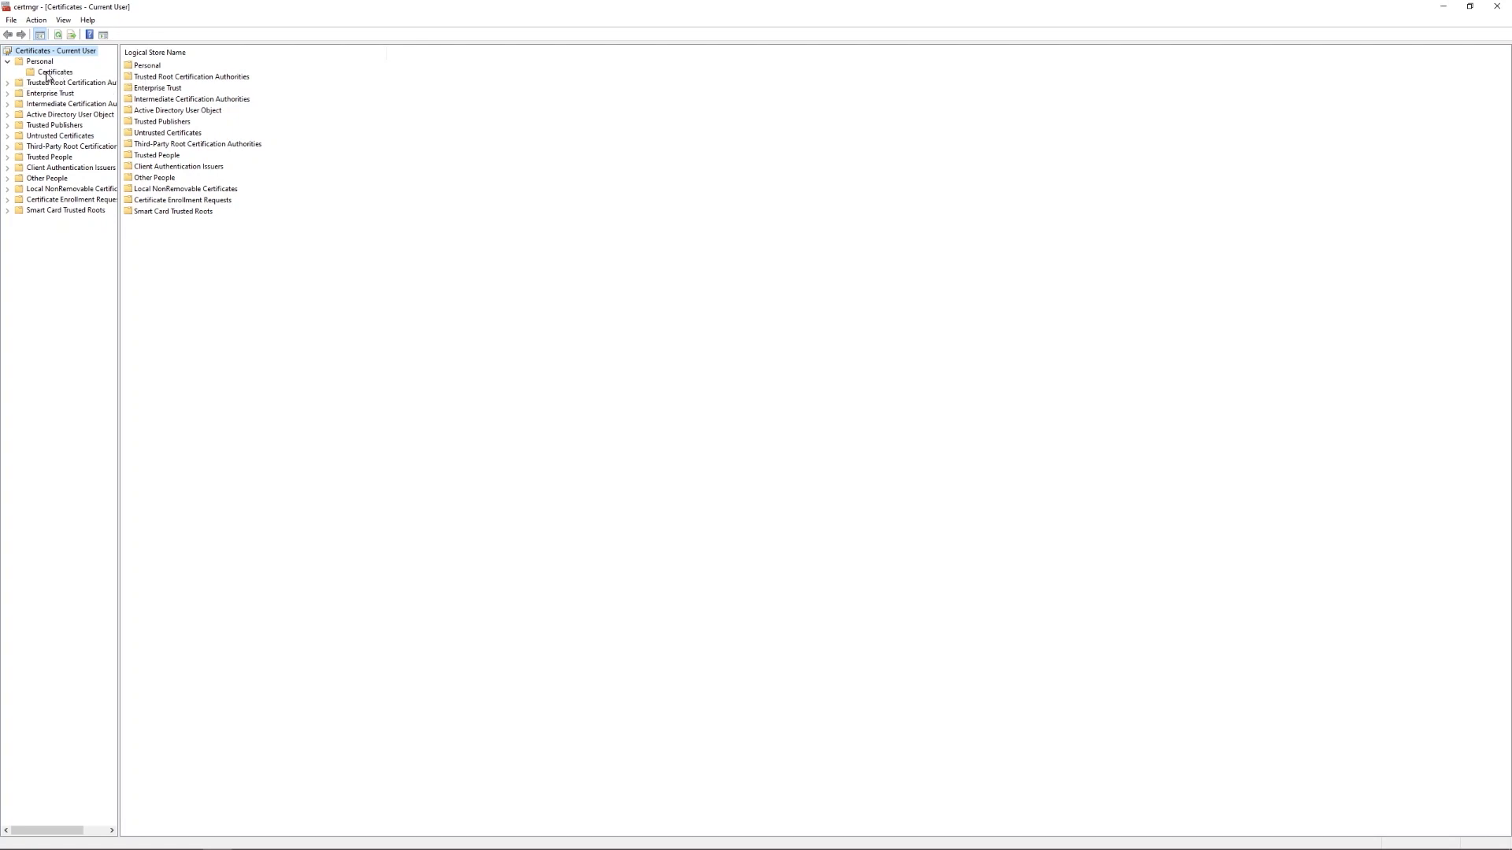
pyautogui.click(52, 74)
pyautogui.click(178, 66)
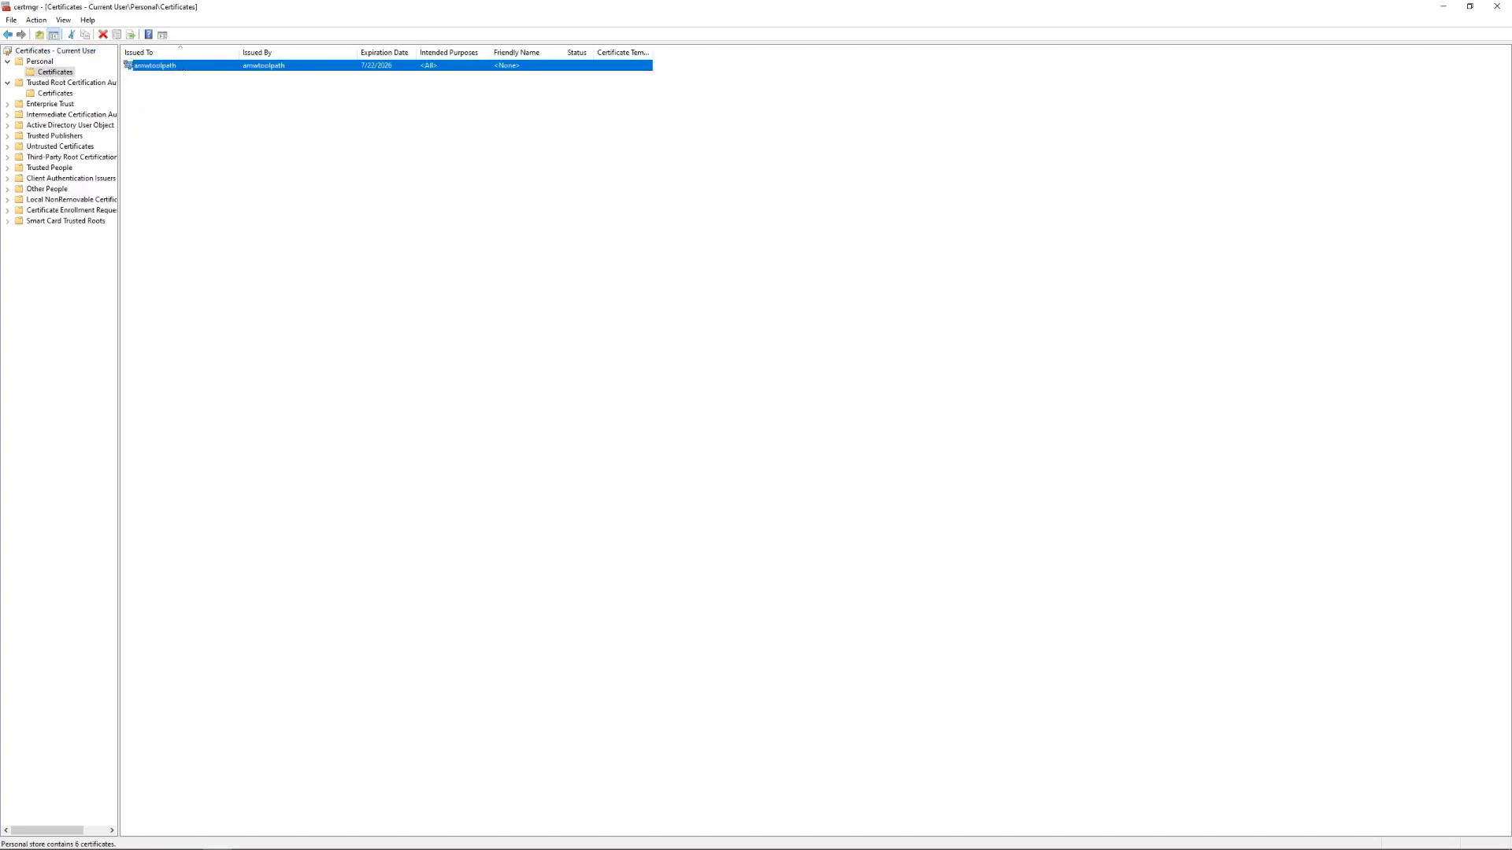
pyautogui.doubleClick(225, 67)
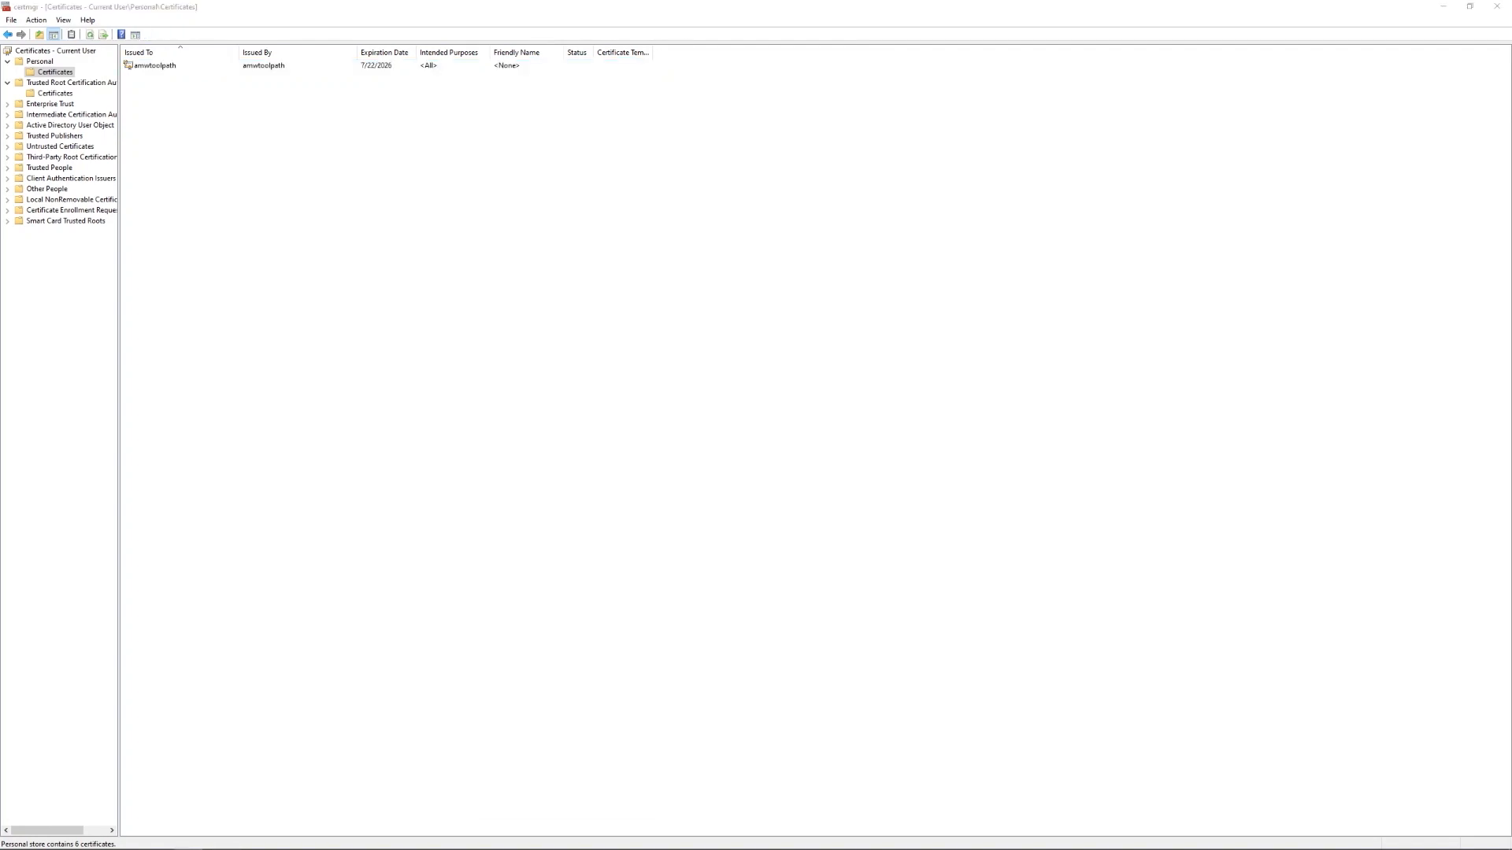
pyautogui.click(56, 95)
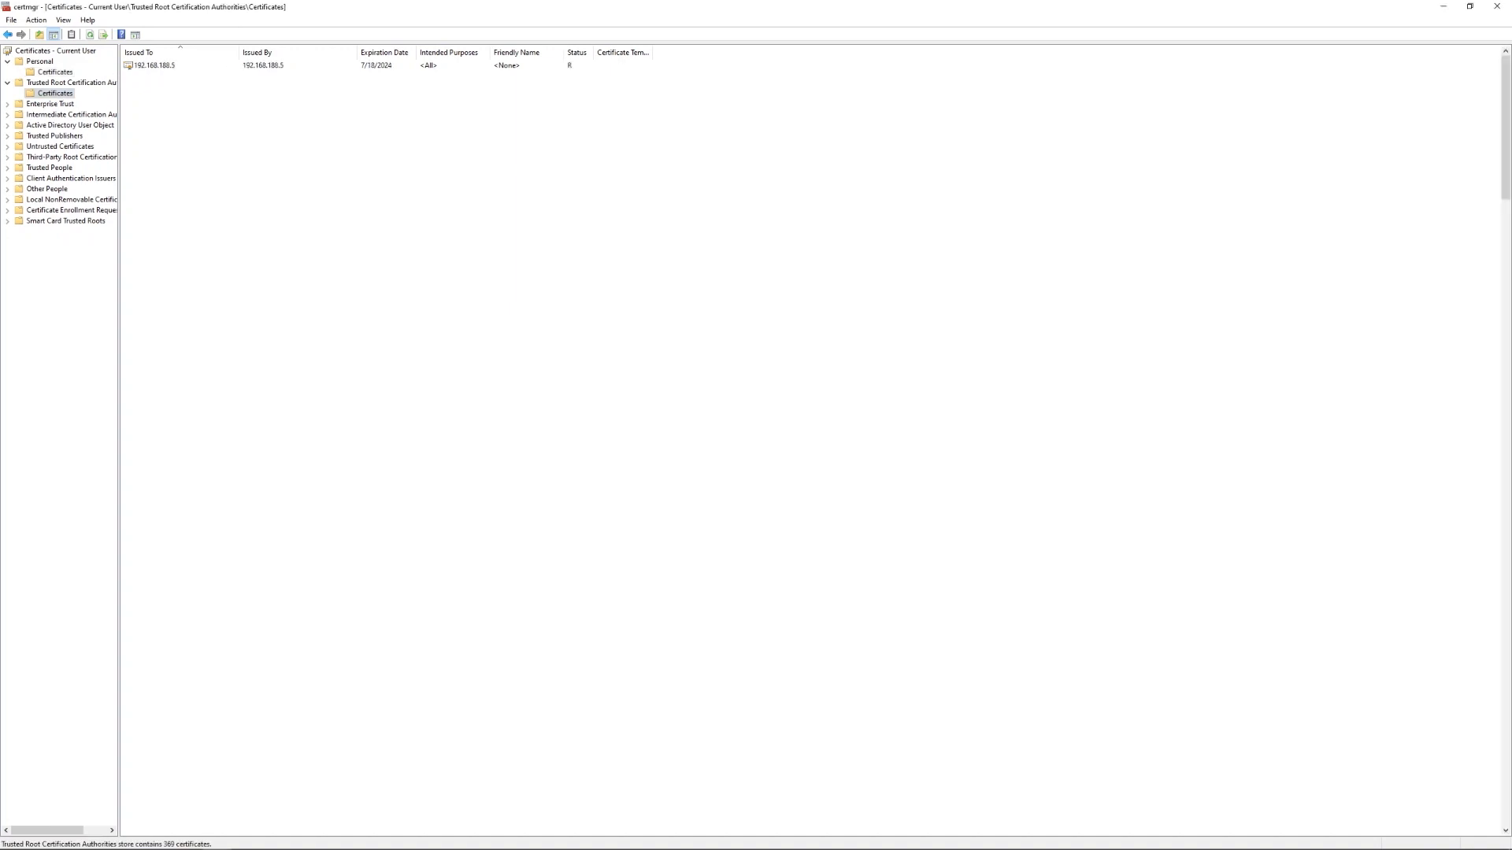
pyautogui.click(142, 67)
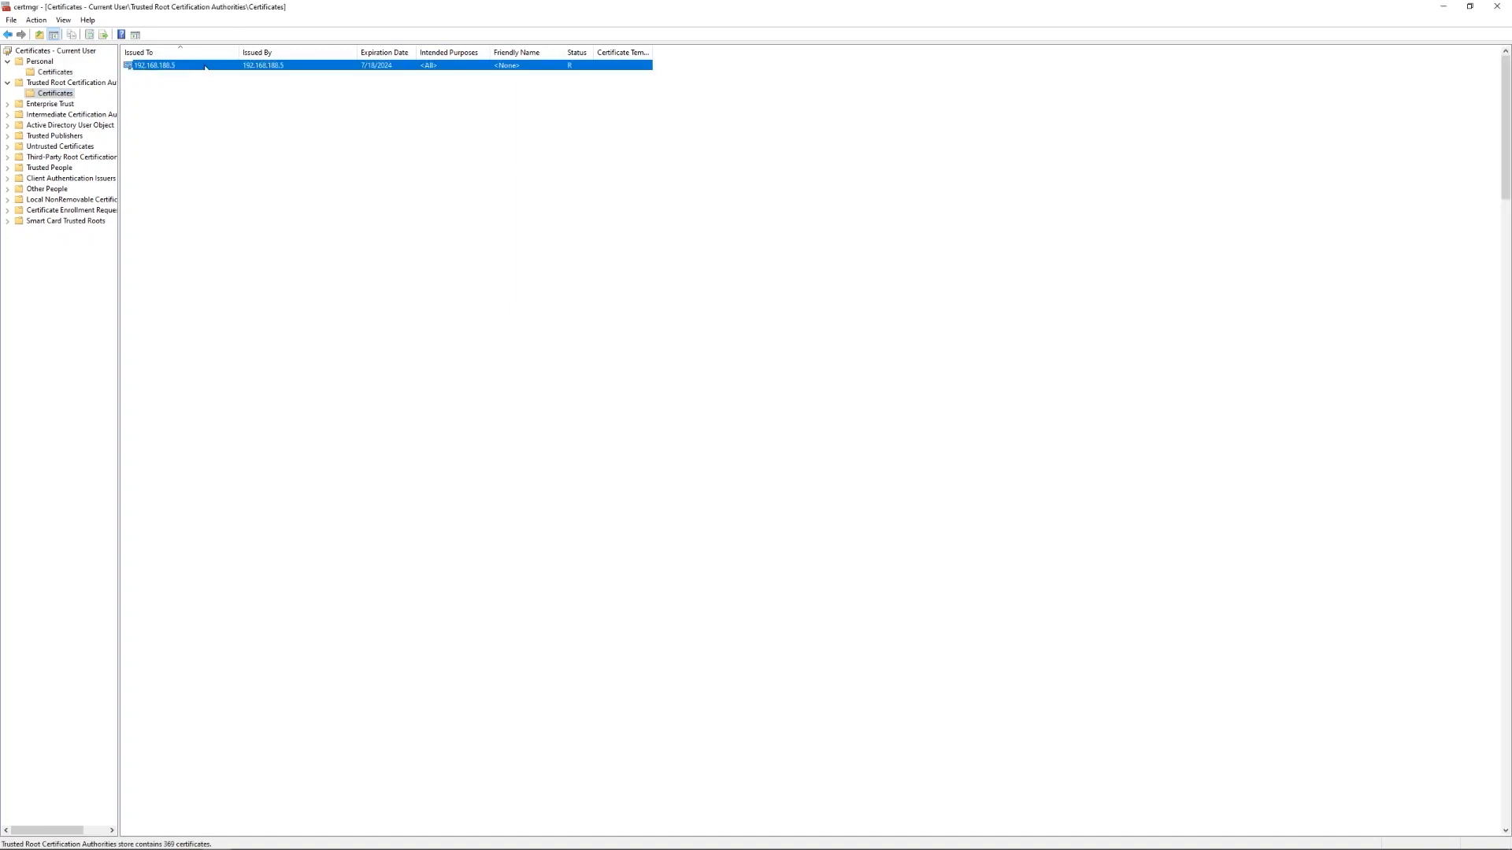
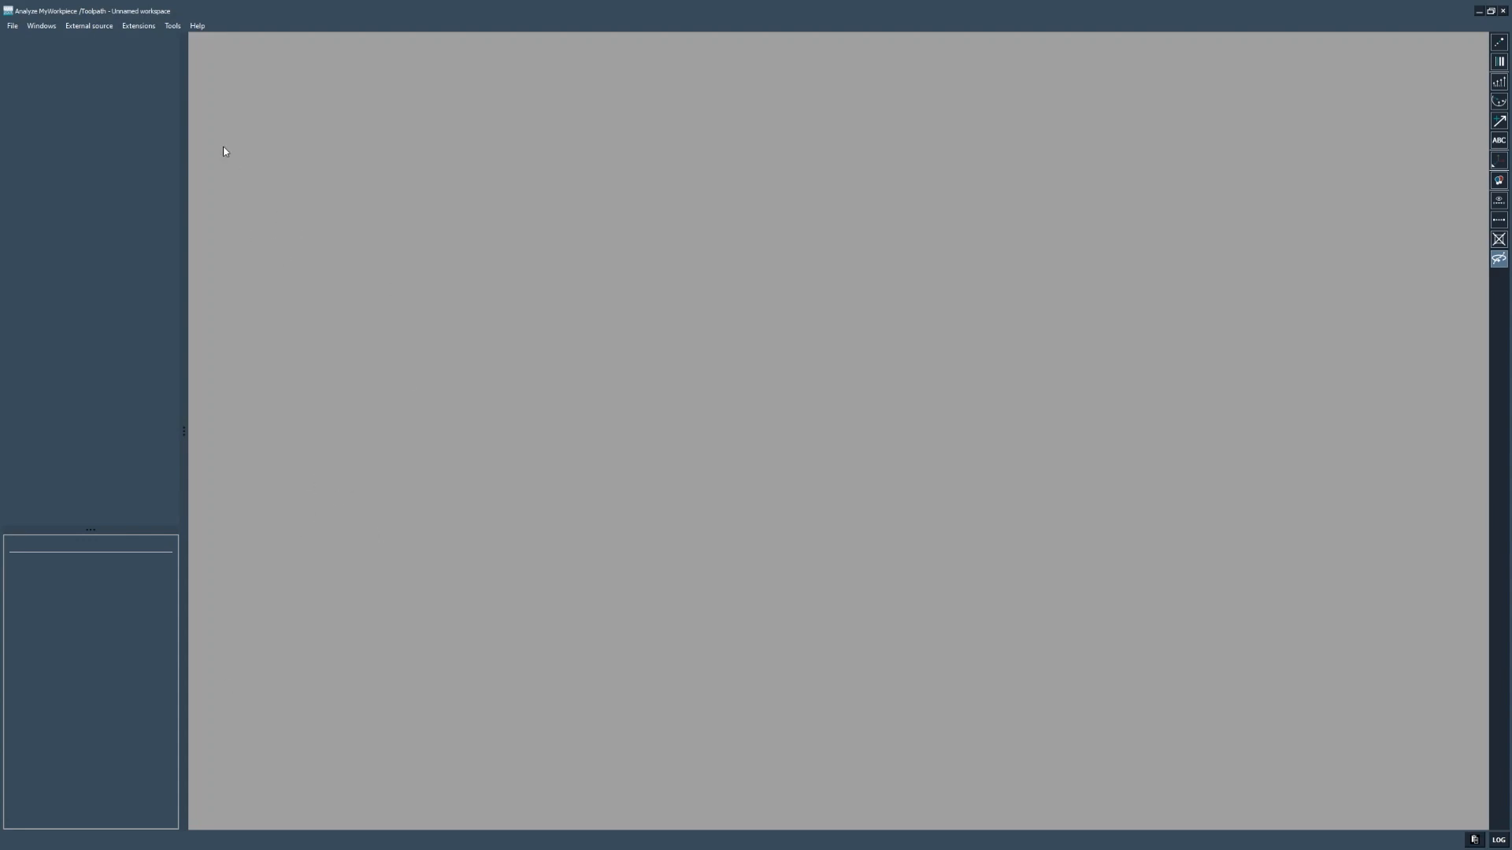
# - Start importing captured files from a SINUMERIK Edge via External source
pyautogui.click(90, 26)
pyautogui.click(123, 45)
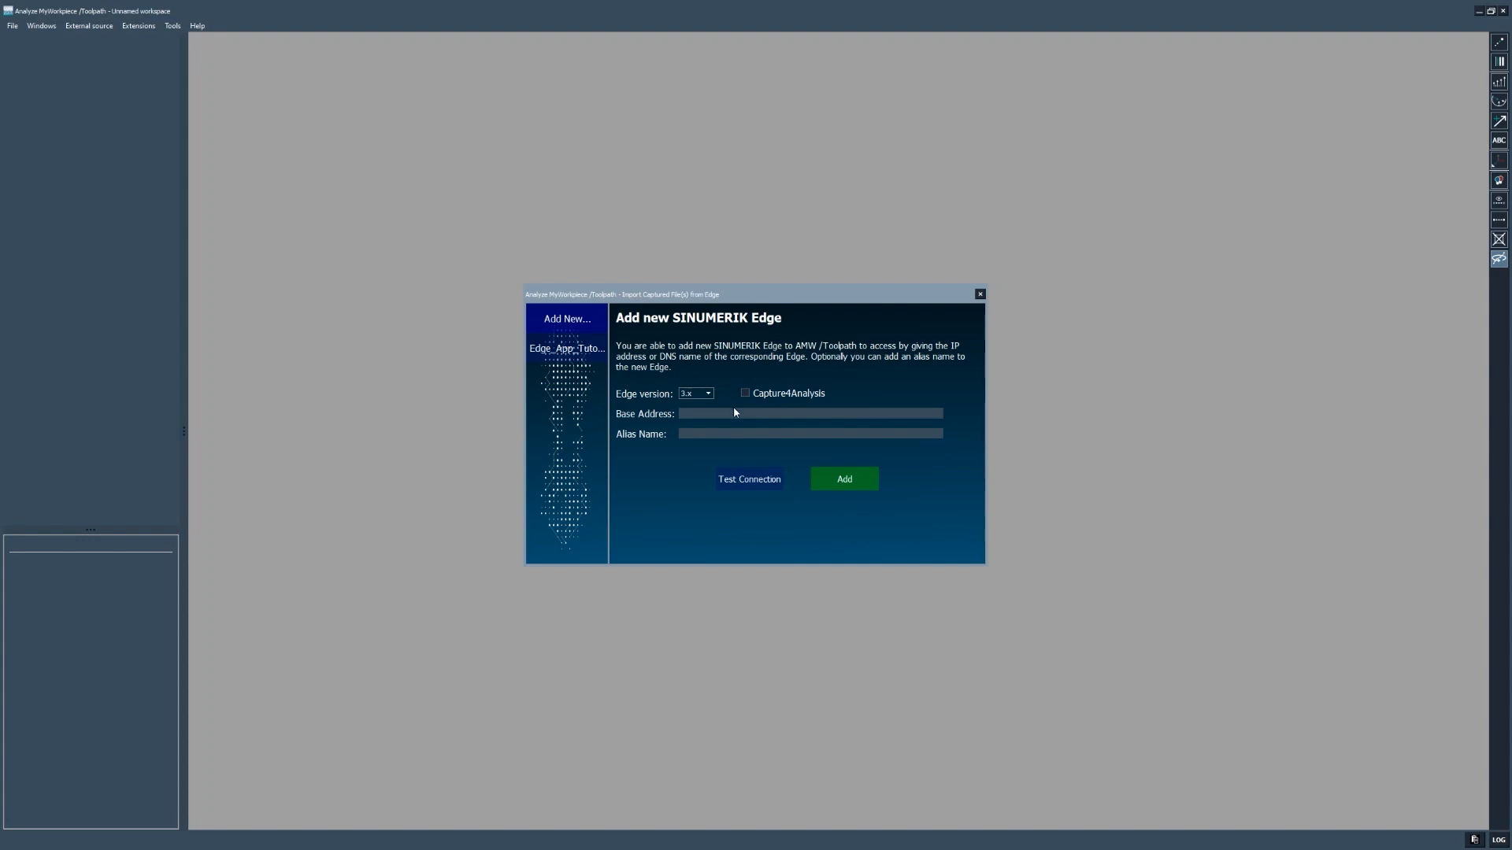
# - In the Edge_App_Tutorials settings, replace the amwcapture part of the base address with amw4analysi
pyautogui.moveTo(581, 358)
pyautogui.click(599, 349)
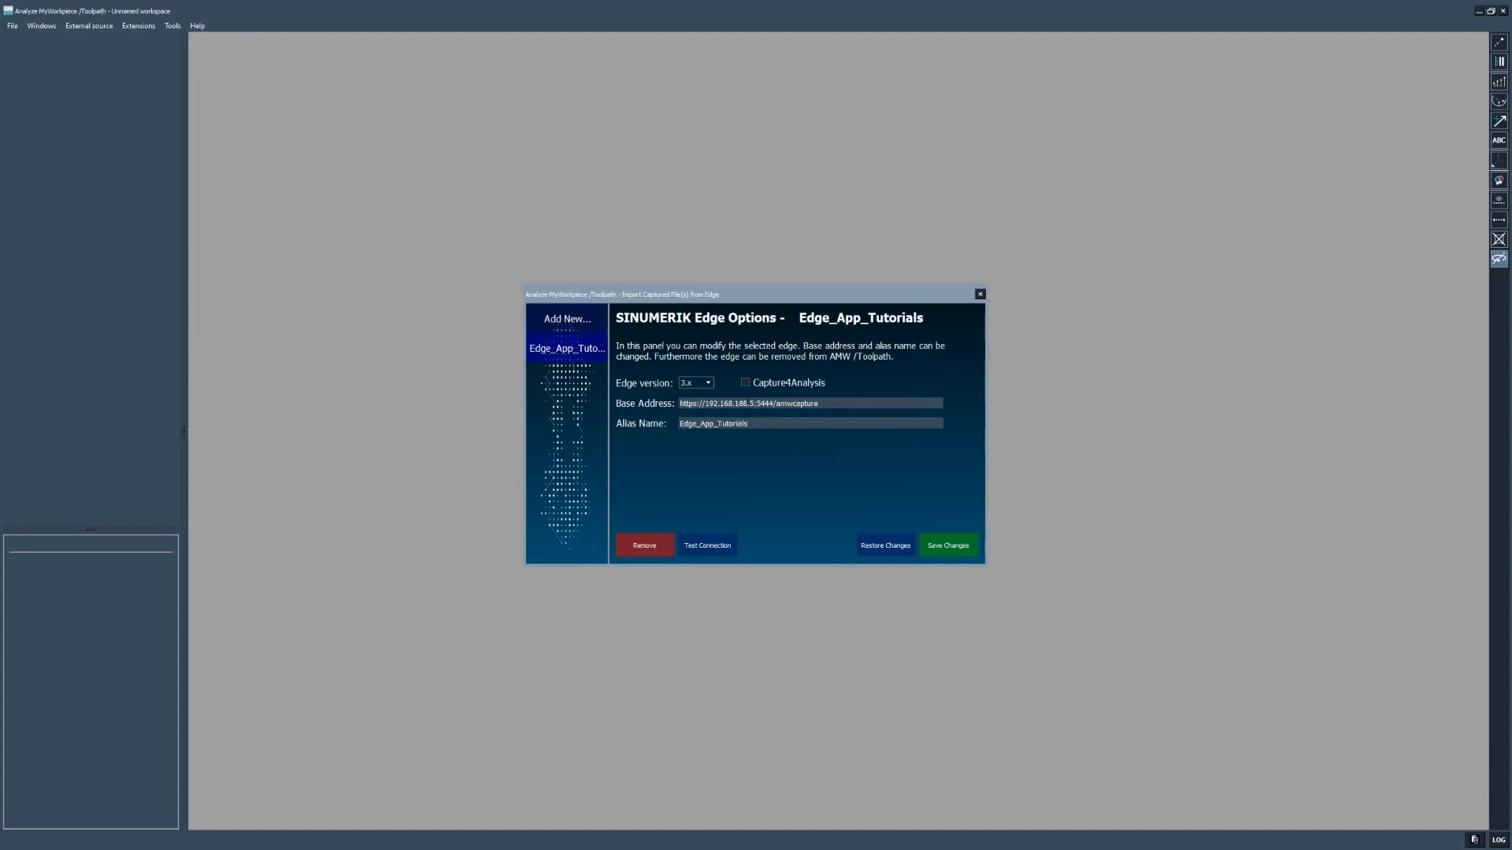
pyautogui.click(681, 403)
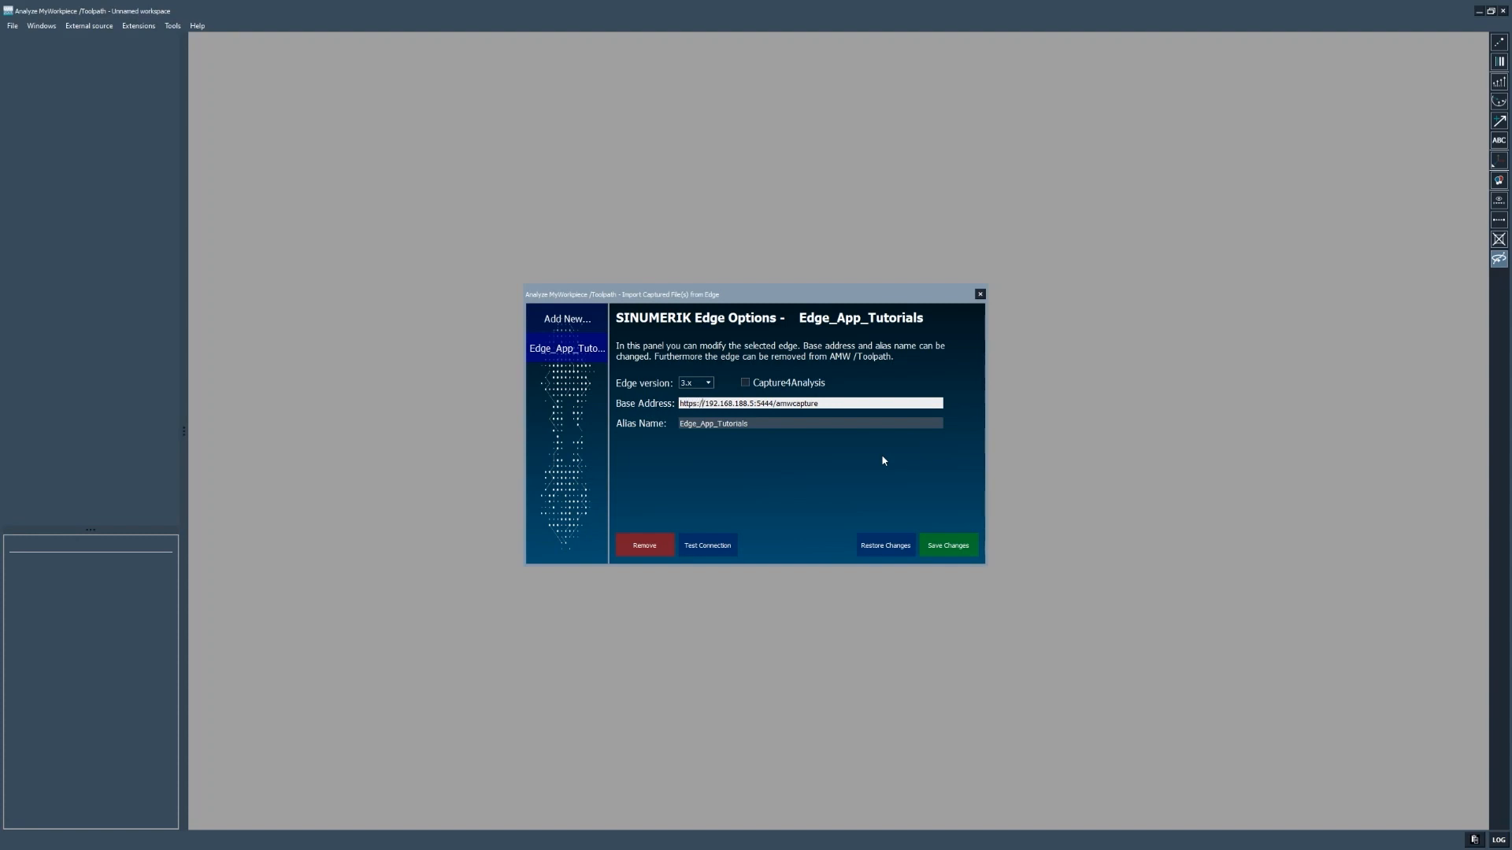
pyautogui.hotkey('shift', 'Right')
pyautogui.hotkey('shift', 'Right')
pyautogui.hotkey('shift', 'Right')
pyautogui.hotkey('shift', 'Right')
pyautogui.hotkey('shift', 'Right')
pyautogui.hotkey('shift', 'Right')
pyautogui.hotkey('shift', 'Right')
pyautogui.hotkey('shift', 'Right')
pyautogui.hotkey('shift', 'Right')
pyautogui.hotkey('shift', 'Right')
pyautogui.hotkey('shift', 'Right')
pyautogui.hotkey('shift', 'Right')
pyautogui.hotkey('shift', 'Right')
pyautogui.press('Right')
pyautogui.hotkey('shift', 'End')
pyautogui.write('amw4analysi')
# - Leave Capture4Analysis off, save the edge settings, and connect to list its jobs
pyautogui.click(745, 385)
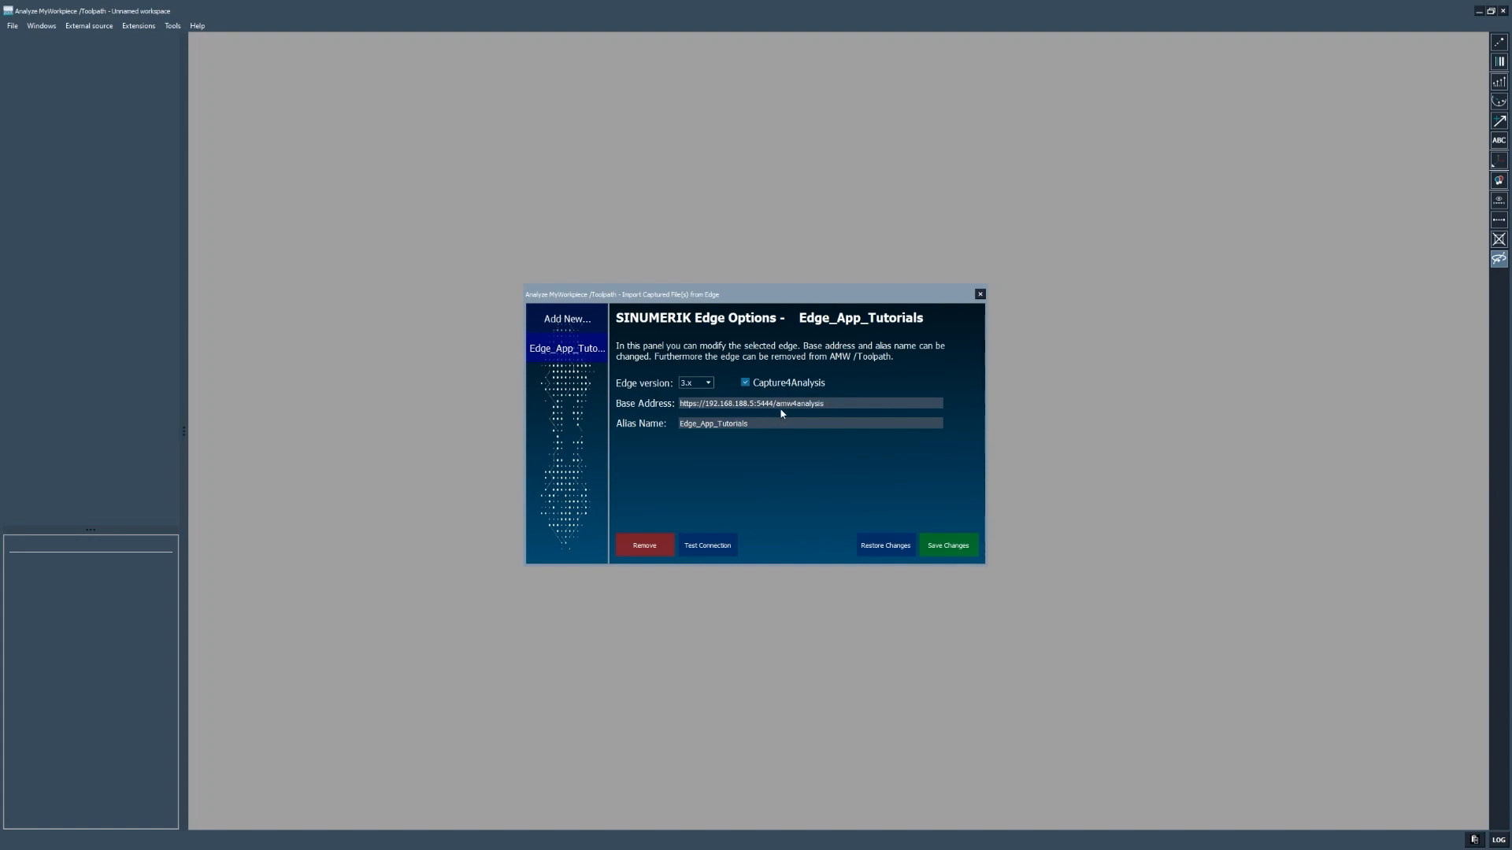
pyautogui.click(746, 384)
pyautogui.click(949, 546)
pyautogui.doubleClick(553, 352)
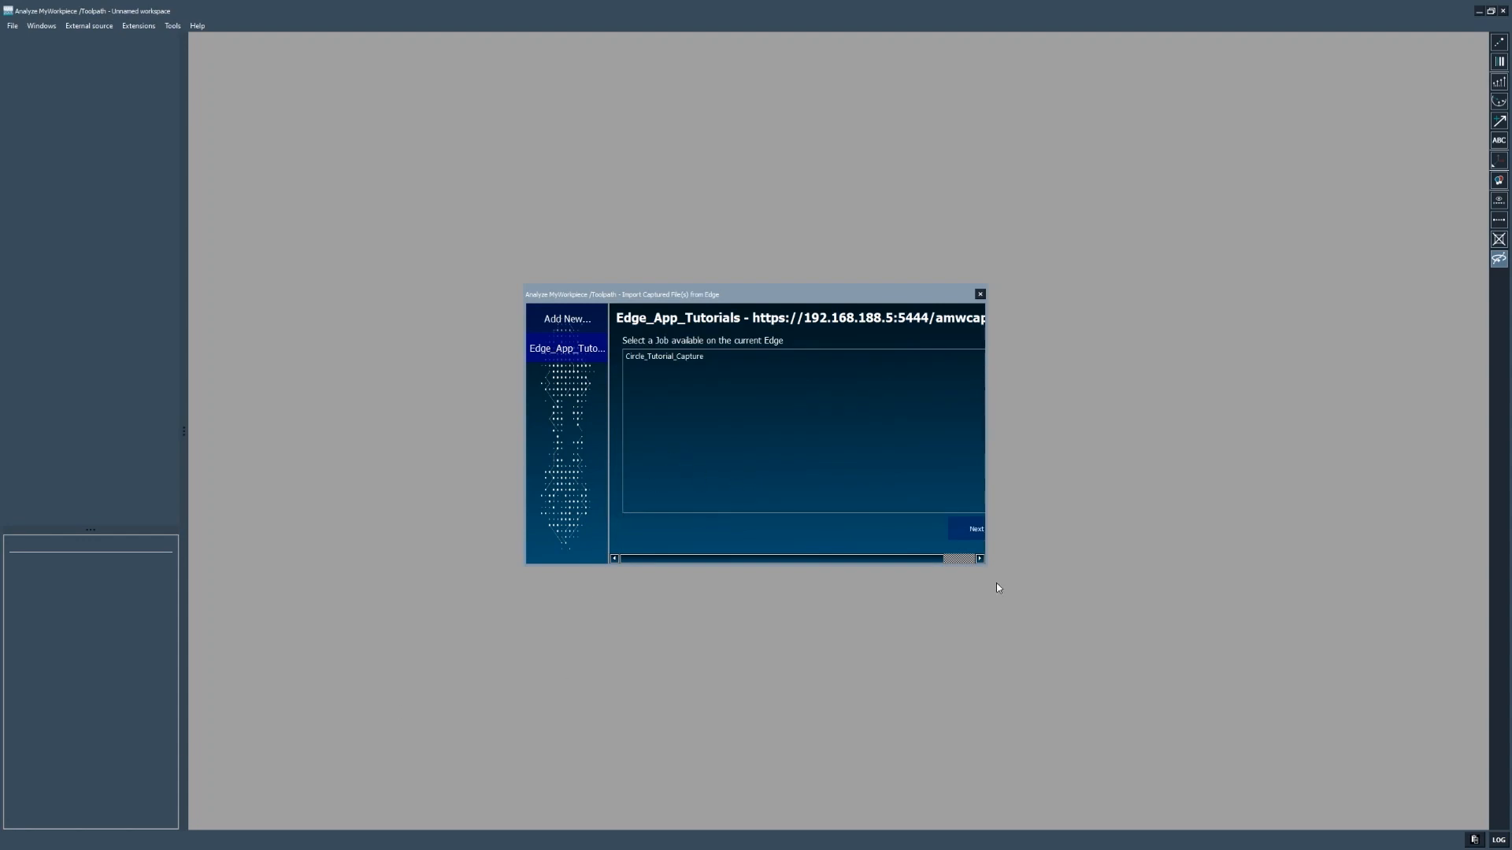
# - Load the first zip file of the Circle_Tutorial_Capture job into a new scene
pyautogui.moveTo(987, 560); pyautogui.dragTo(1121, 649)
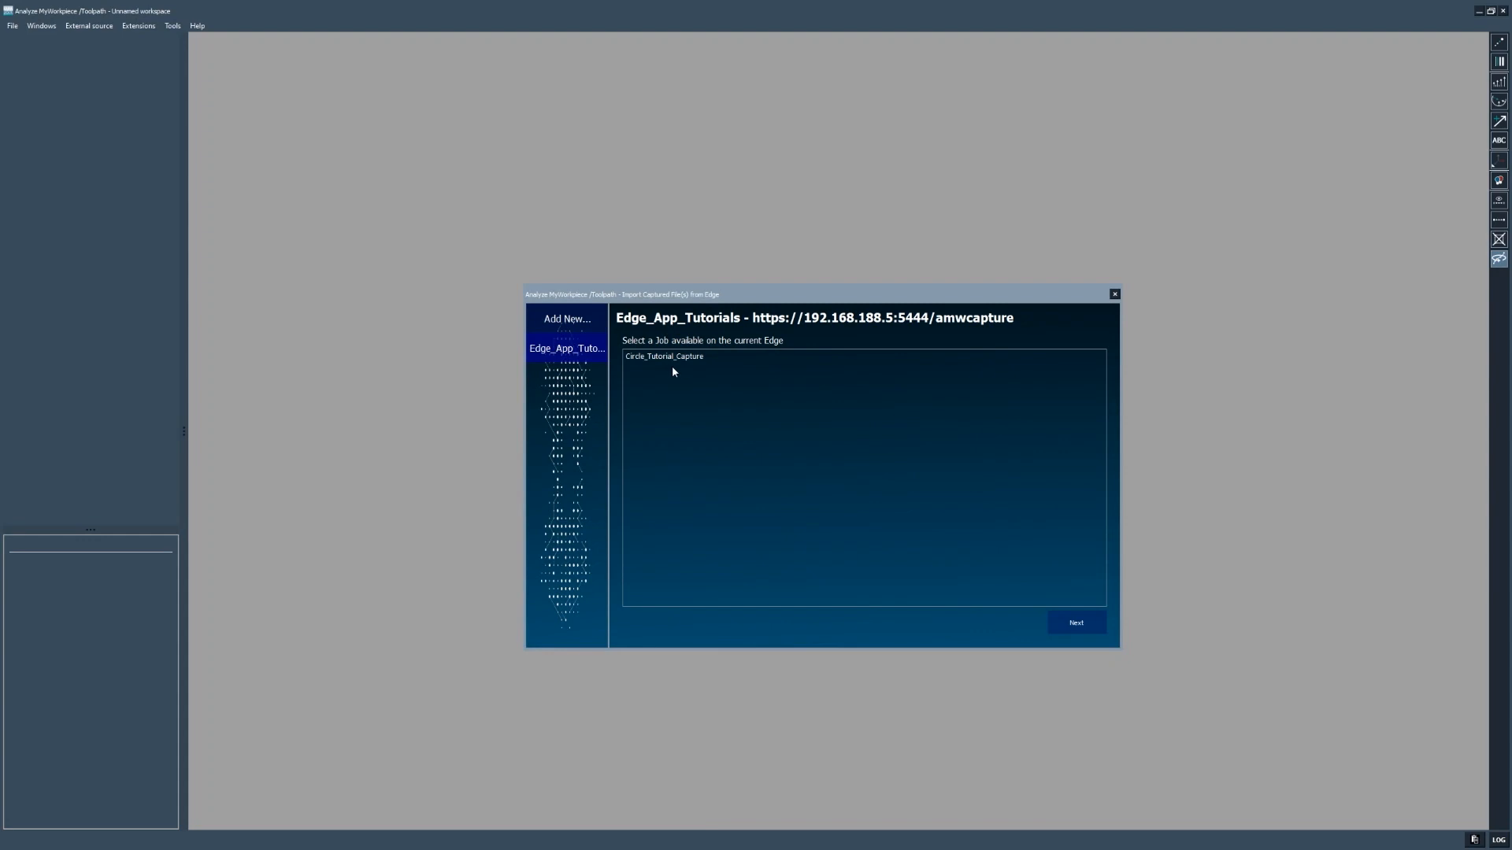
pyautogui.click(720, 359)
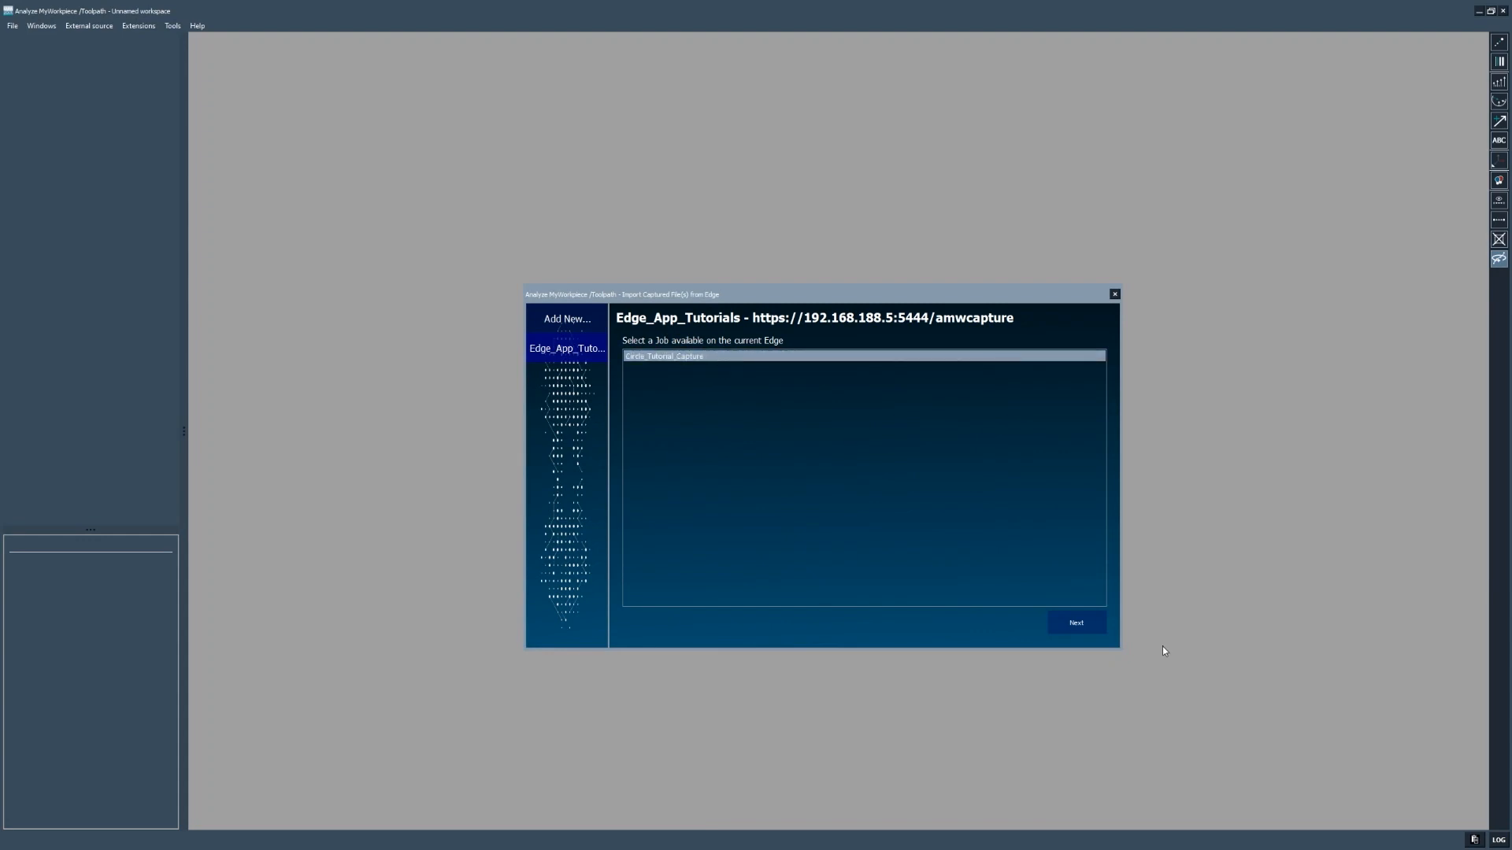
pyautogui.click(1075, 633)
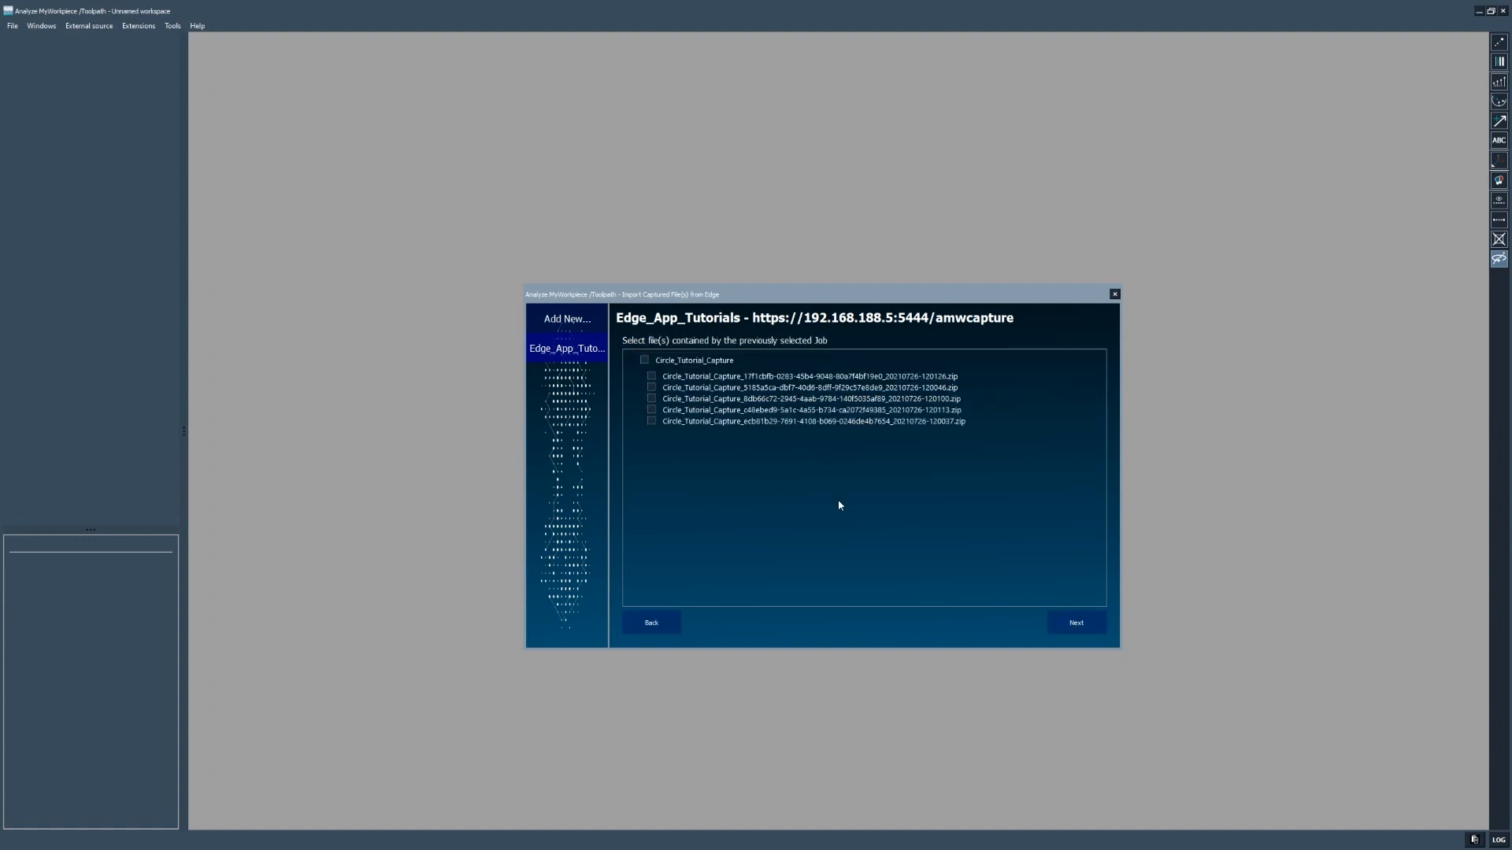
pyautogui.click(652, 376)
pyautogui.click(1066, 628)
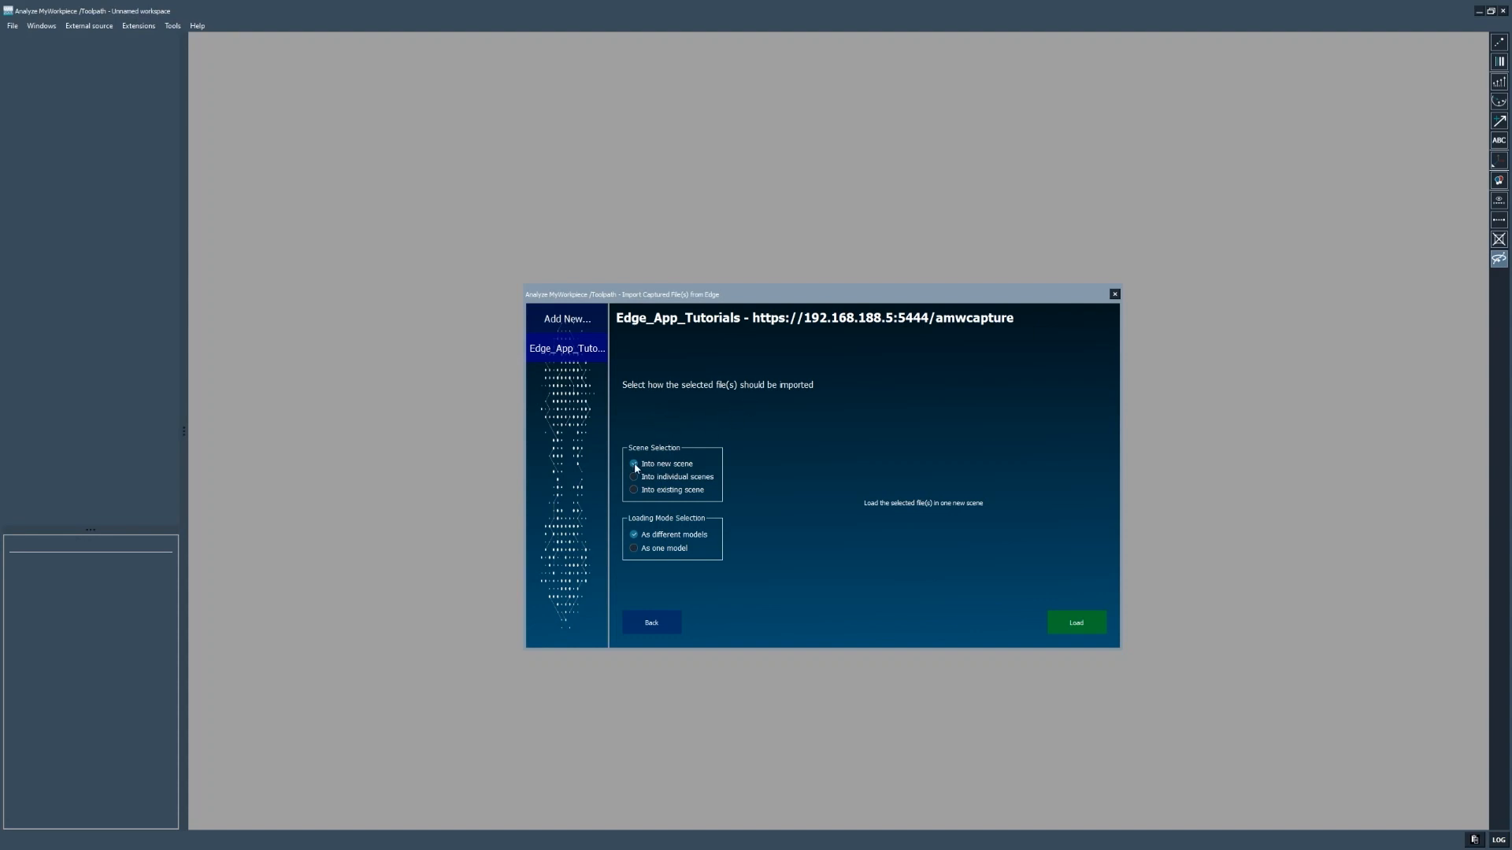
pyautogui.click(1075, 625)
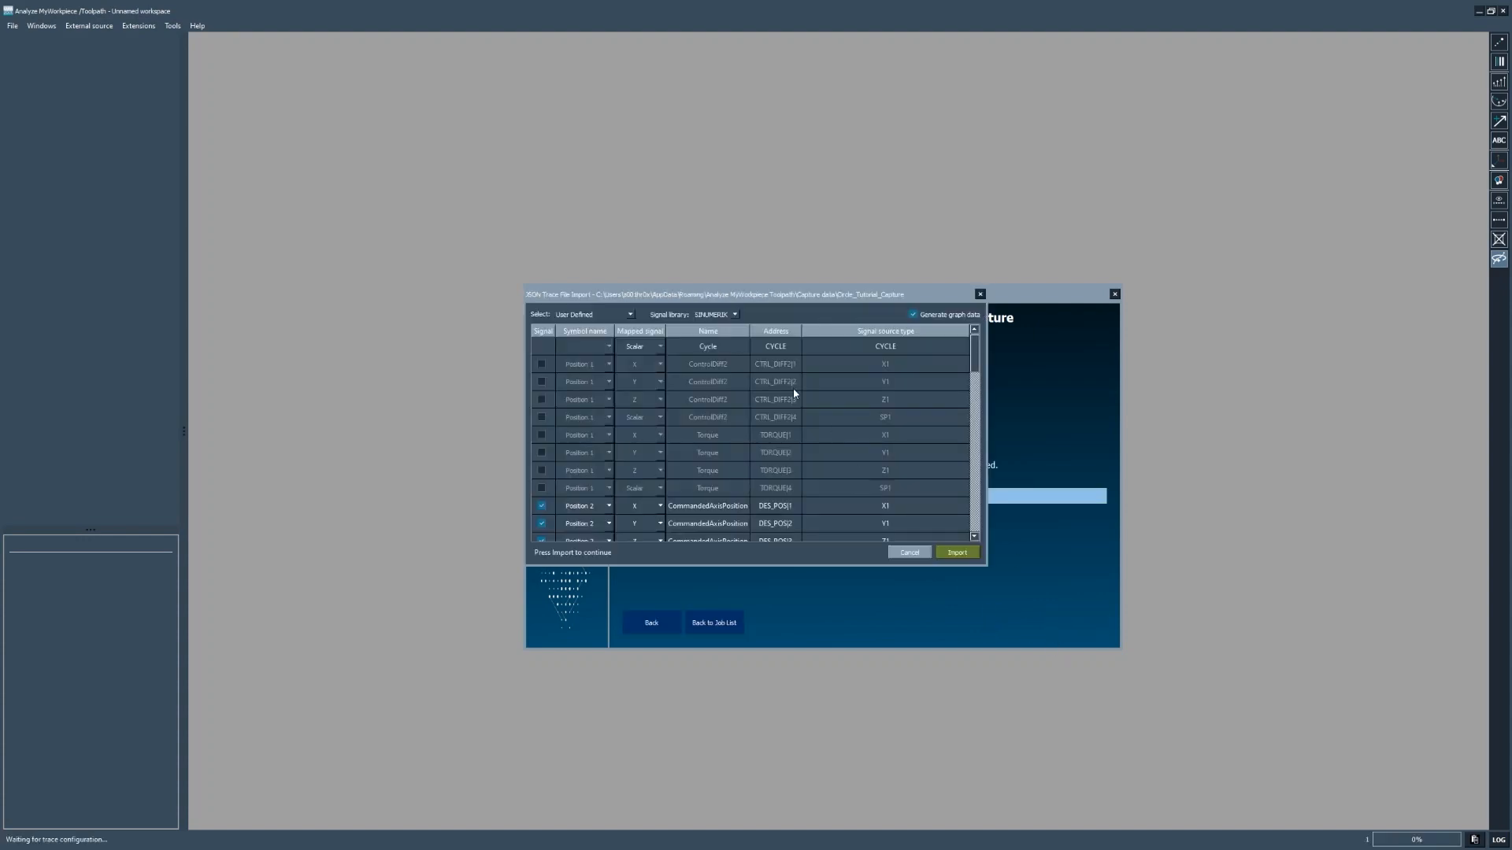
# - Untick the Position 2 X, Y and Z signals in the enlarged trace import dialog
pyautogui.moveTo(648, 294)
pyautogui.mouseDown()
pyautogui.moveTo(689, 530)
pyautogui.moveTo(750, 425)
pyautogui.moveTo(718, 285)
pyautogui.mouseUp()
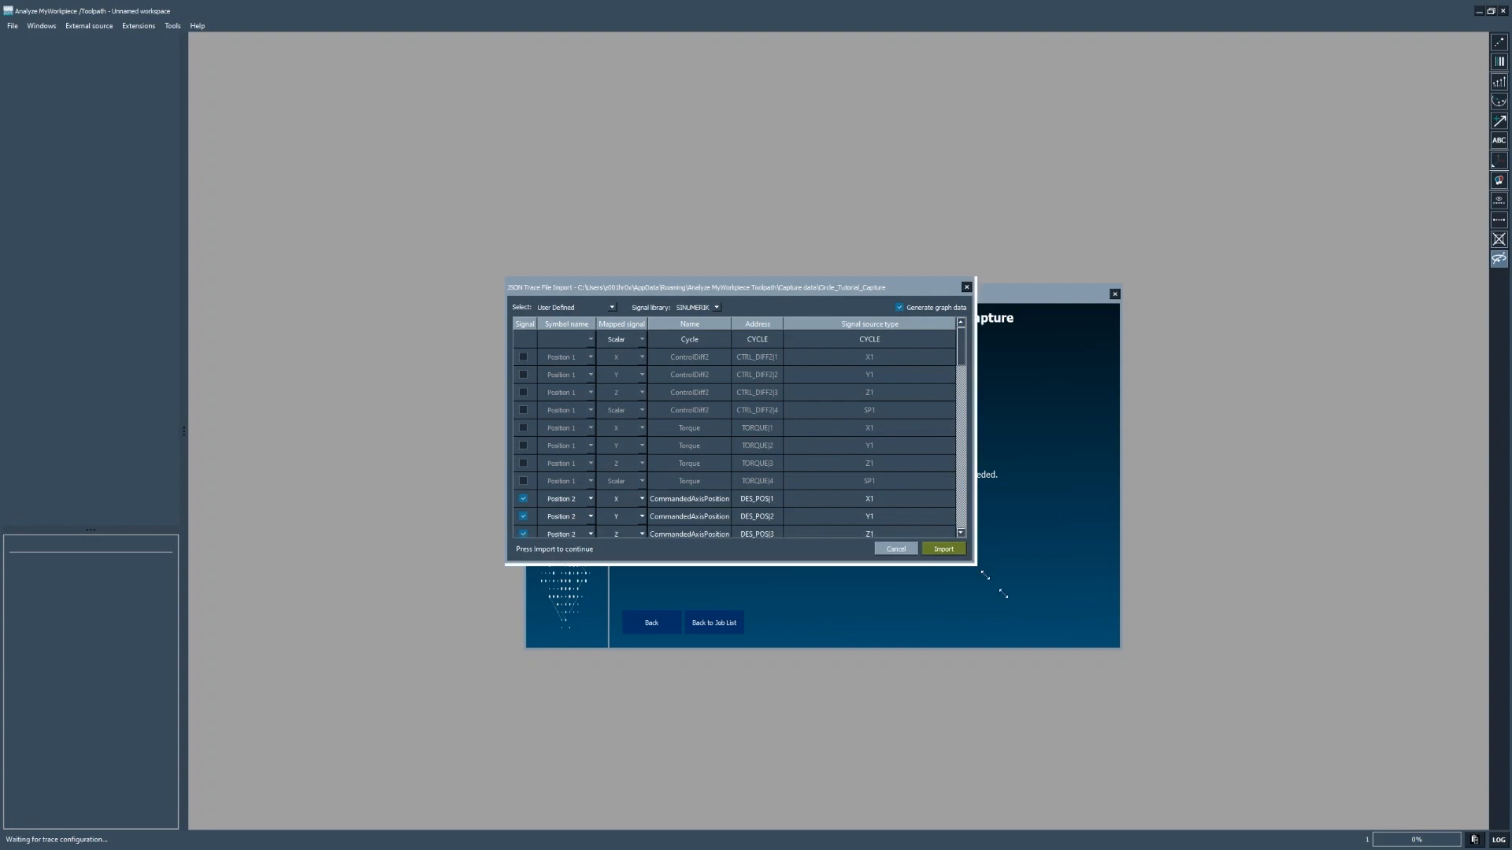
pyautogui.moveTo(968, 559); pyautogui.dragTo(1059, 632)
pyautogui.click(523, 498)
pyautogui.click(523, 516)
pyautogui.click(523, 534)
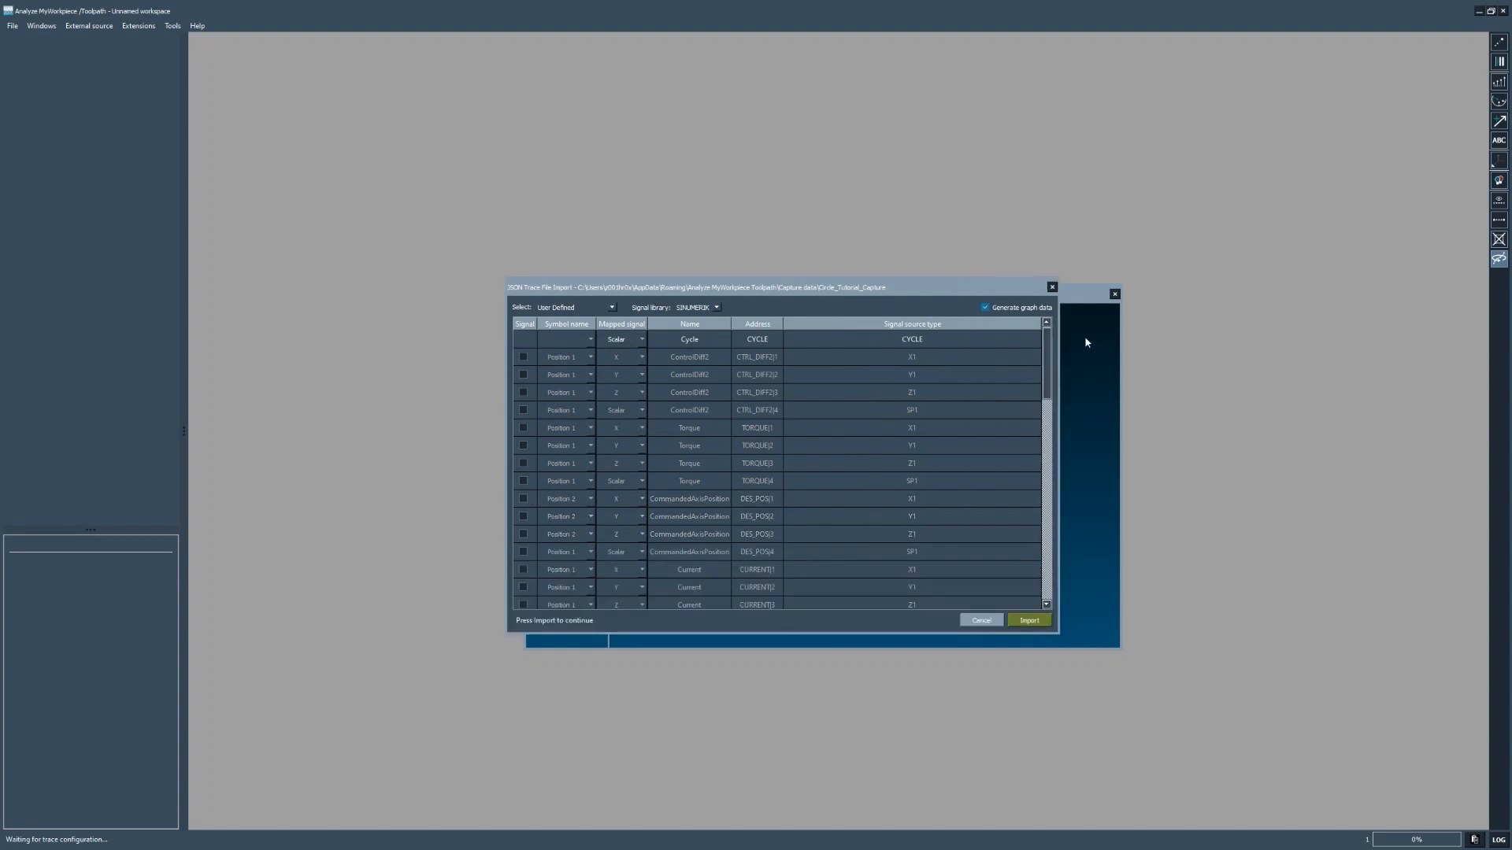
pyautogui.moveTo(1046, 357); pyautogui.dragTo(1046, 531)
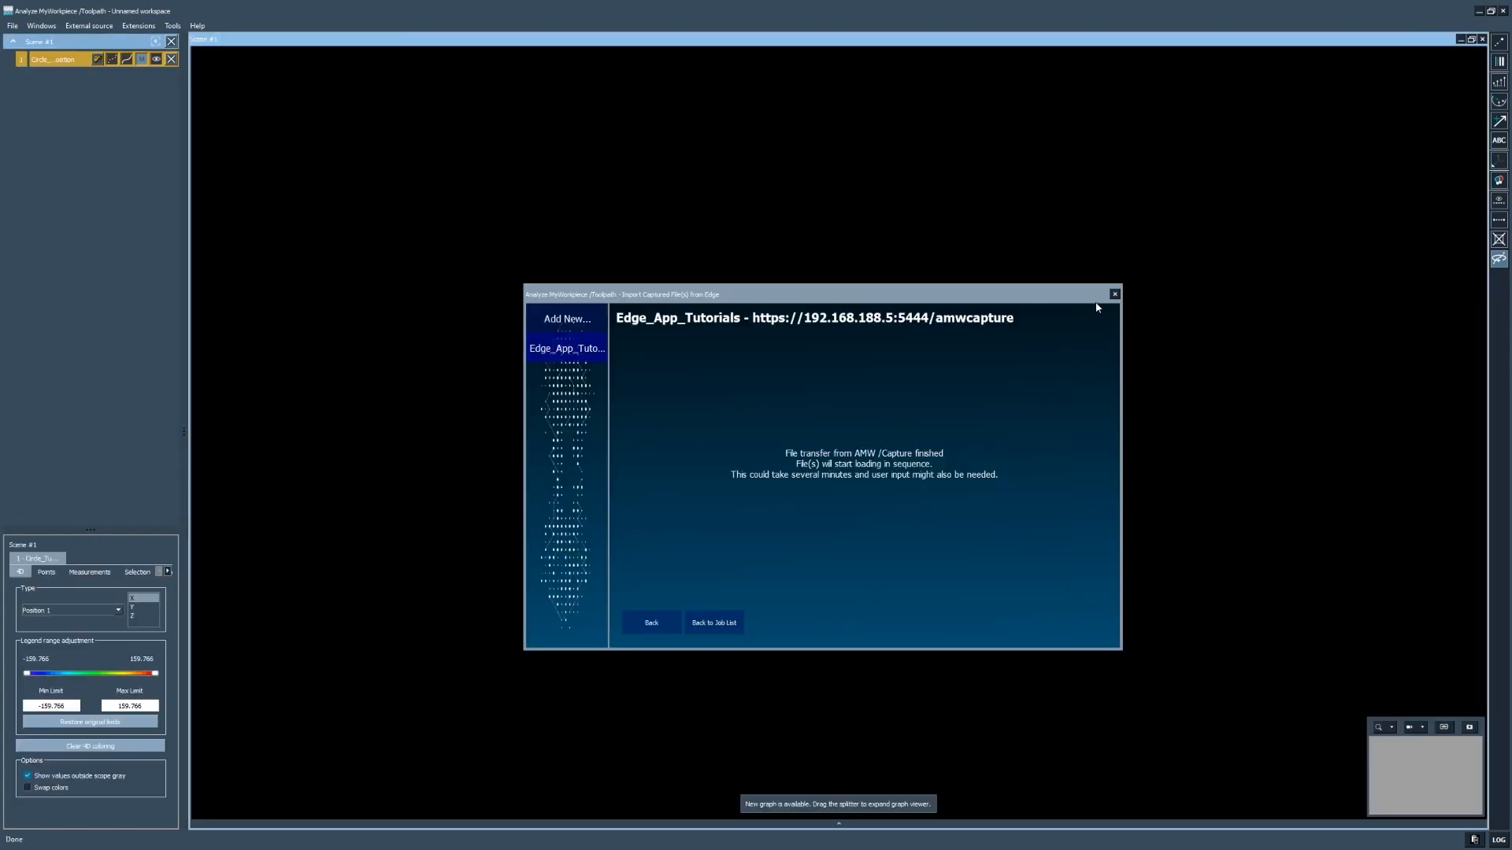
# - Close the import, frame the circle, and highlight the G2 F5000 block's path in the G-code list
pyautogui.click(1114, 296)
pyautogui.moveTo(685, 512); pyautogui.dragTo(806, 390)
pyautogui.scroll(2, 842, 422)
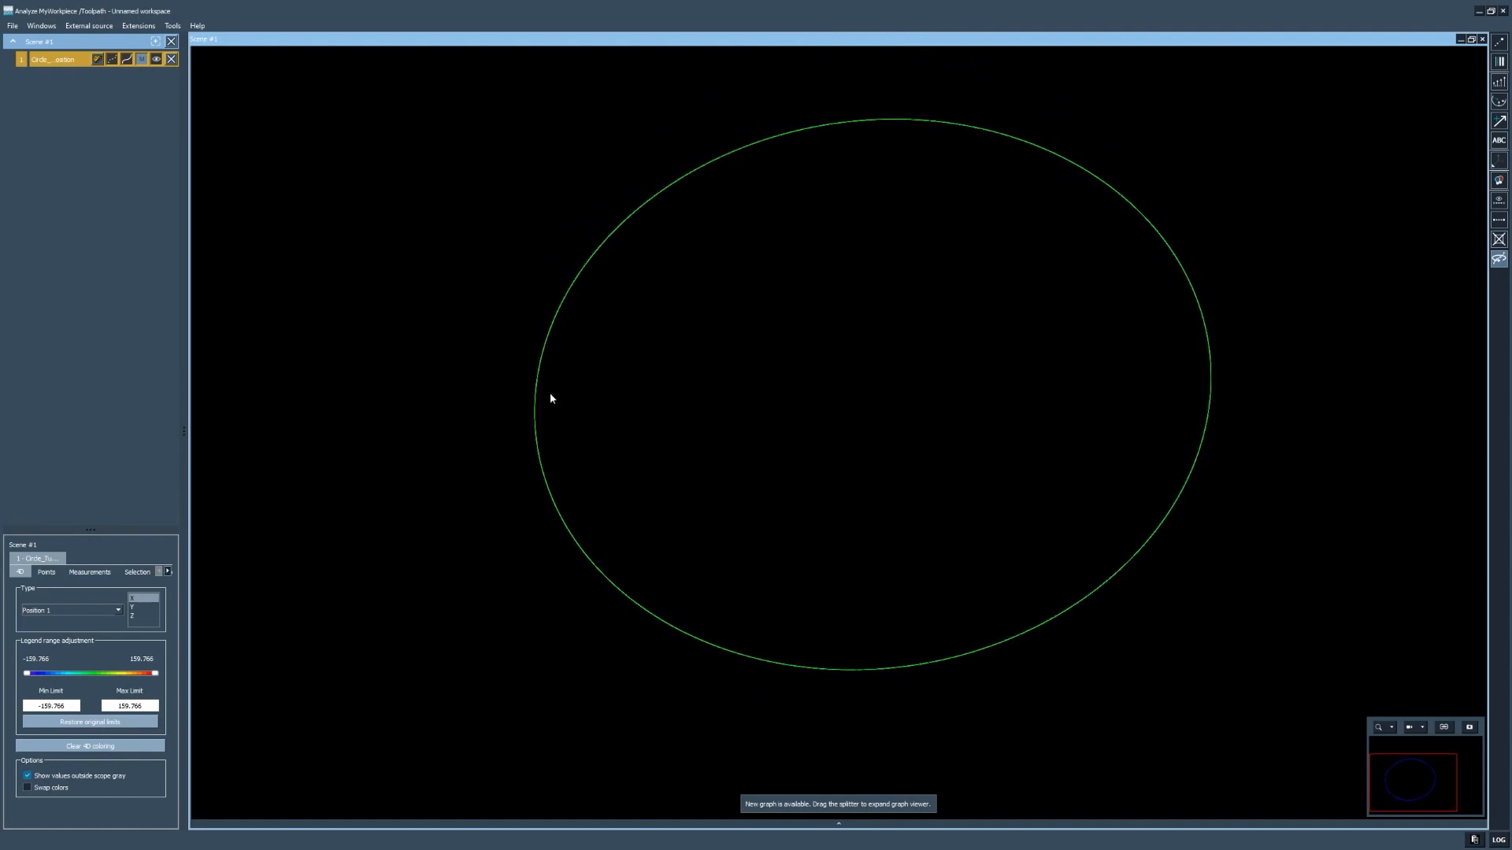
pyautogui.click(168, 572)
pyautogui.click(167, 572)
pyautogui.click(131, 572)
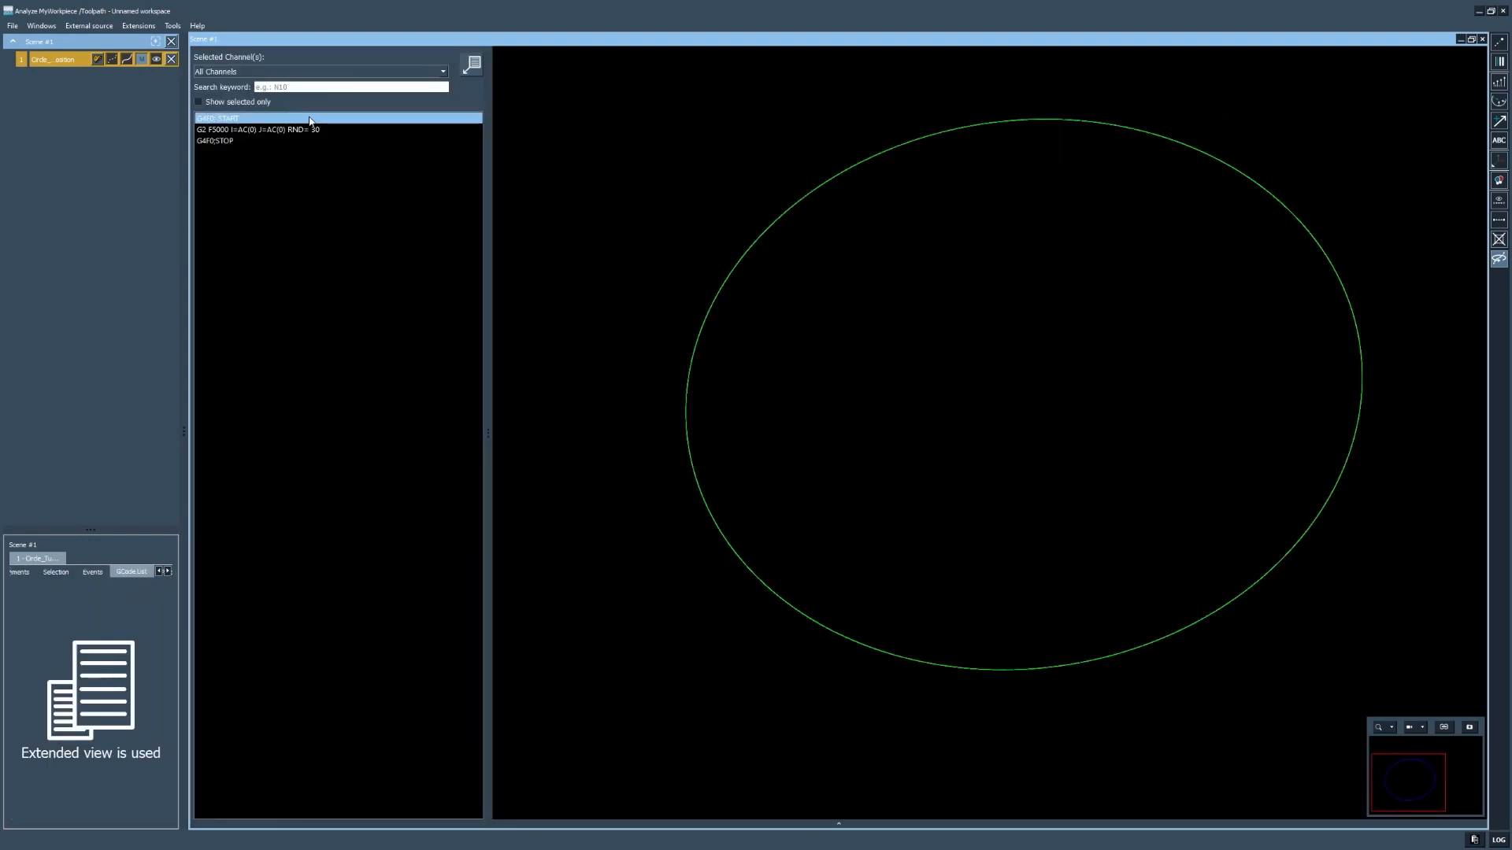
pyautogui.click(254, 142)
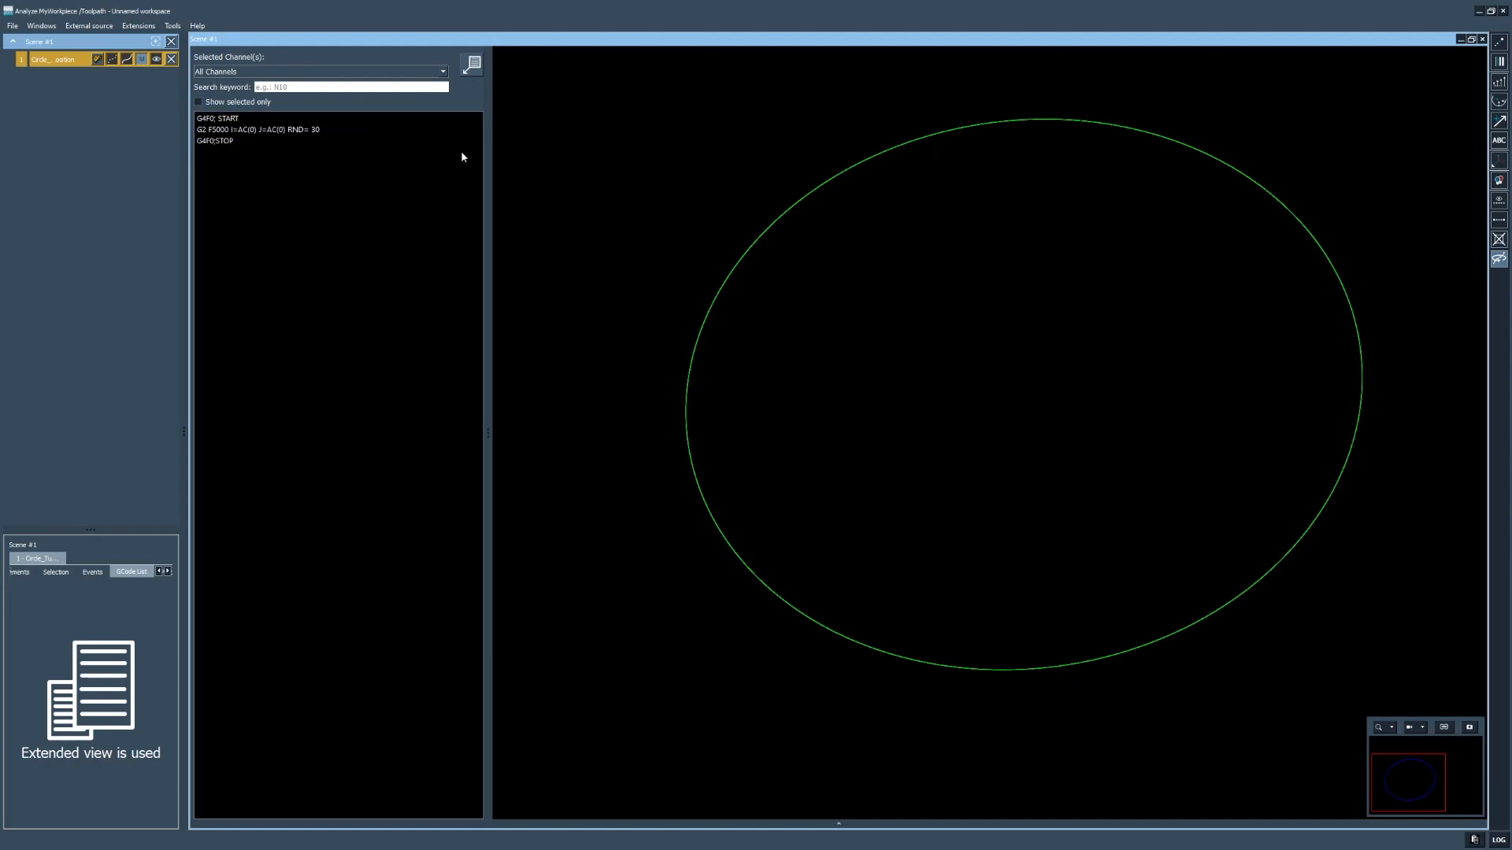
pyautogui.click(319, 130)
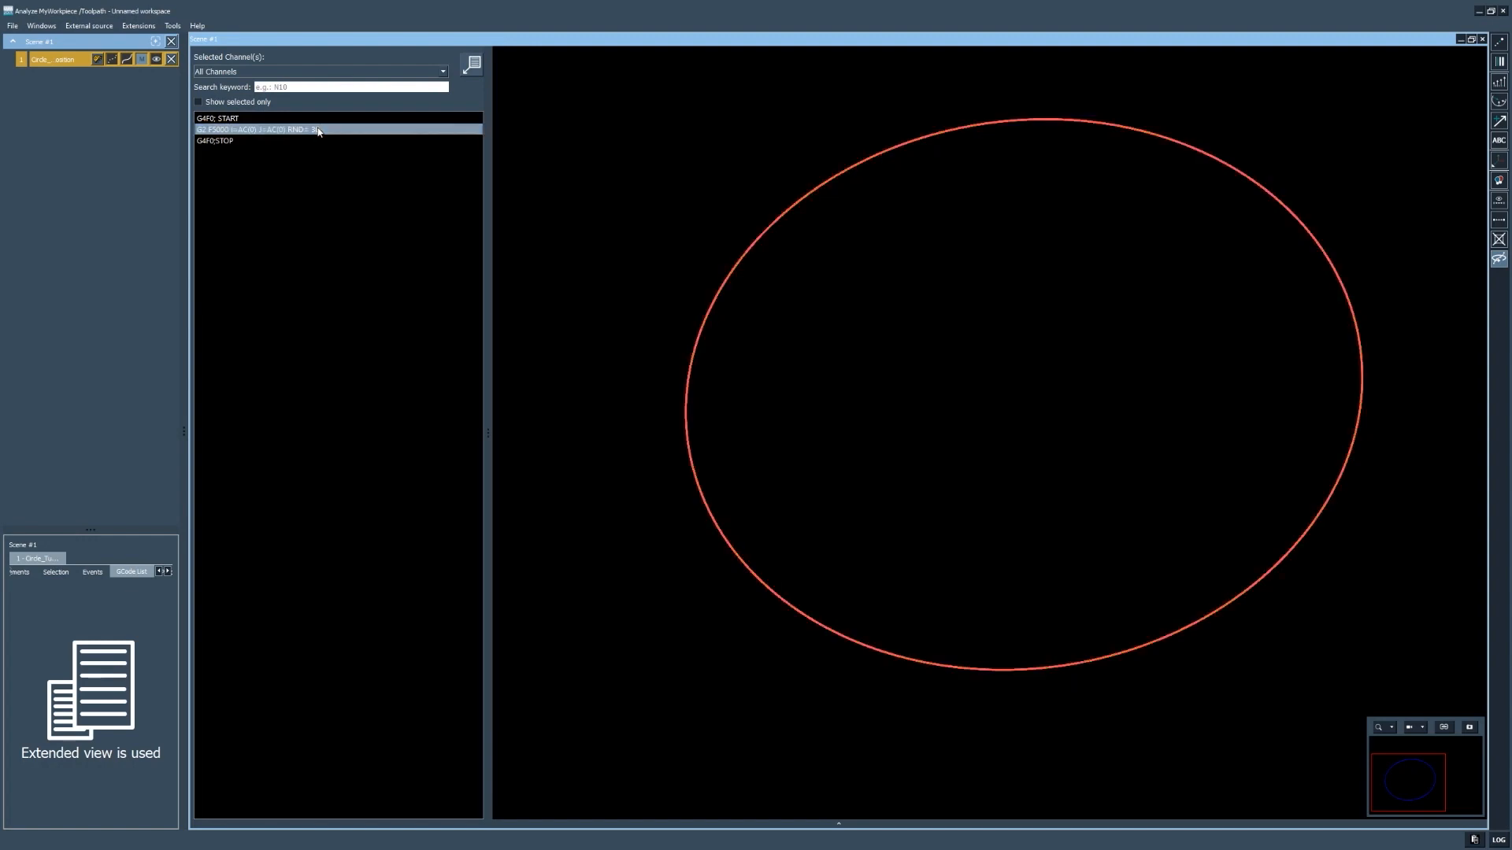
# - Clear the G-code selection and return to the 4D colouring Type list
pyautogui.click(540, 99)
pyautogui.click(472, 65)
pyautogui.click(159, 572)
pyautogui.click(159, 573)
pyautogui.click(19, 573)
pyautogui.click(49, 608)
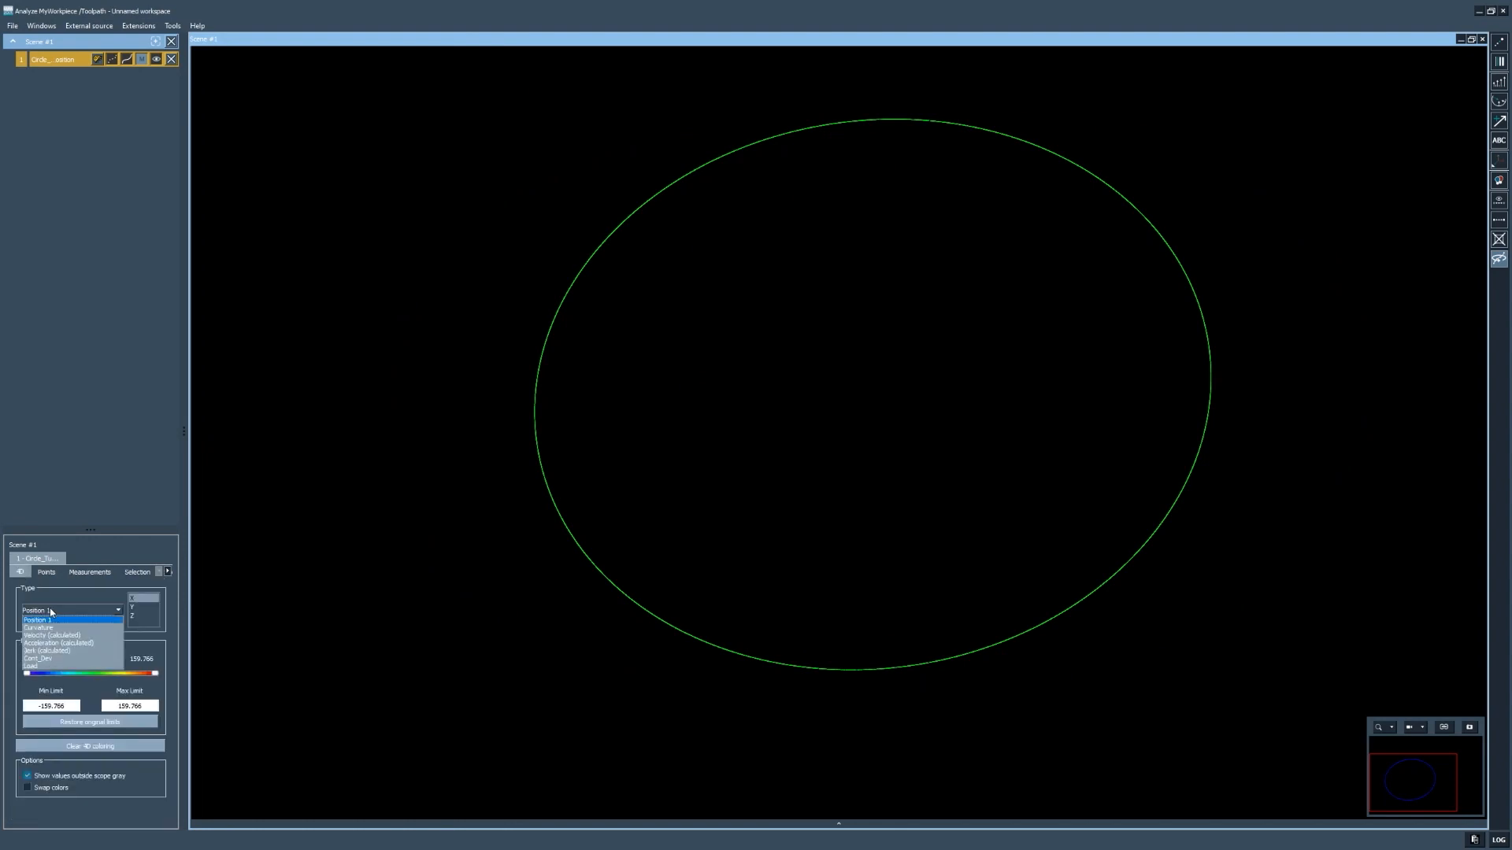
# - Colour the circle by Cont_Dev and adjust the deviation range's upper limit
pyautogui.click(38, 659)
pyautogui.moveTo(155, 674); pyautogui.dragTo(100, 678)
pyautogui.moveTo(749, 496); pyautogui.dragTo(367, 528)
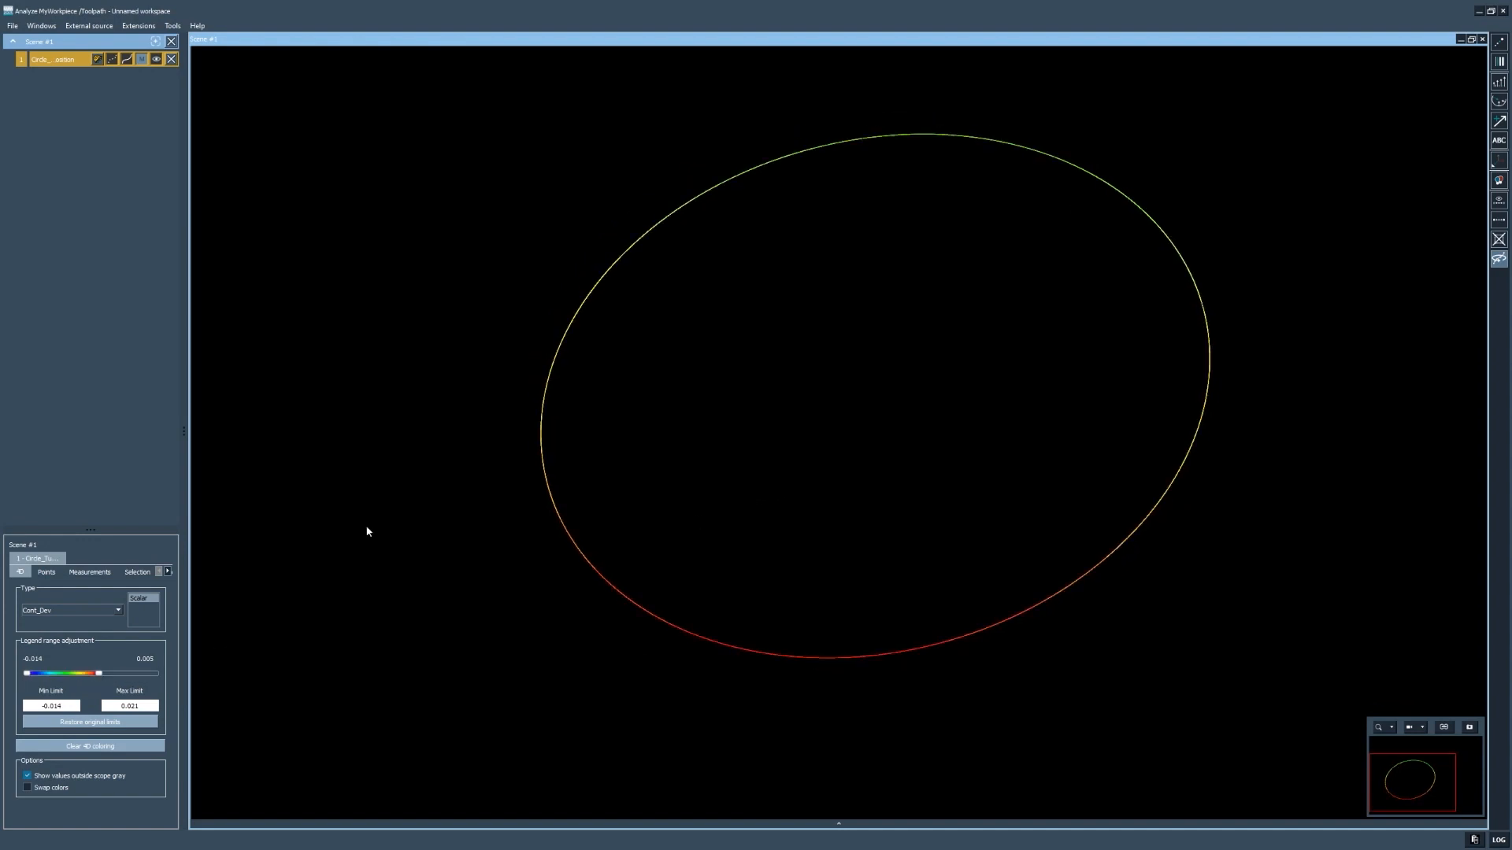
# - Colour by Load with a lowered maximum, out-of-range values no longer grey, and tilt the ring
pyautogui.click(83, 613)
pyautogui.click(44, 664)
pyautogui.moveTo(154, 676); pyautogui.dragTo(51, 674)
pyautogui.click(46, 779)
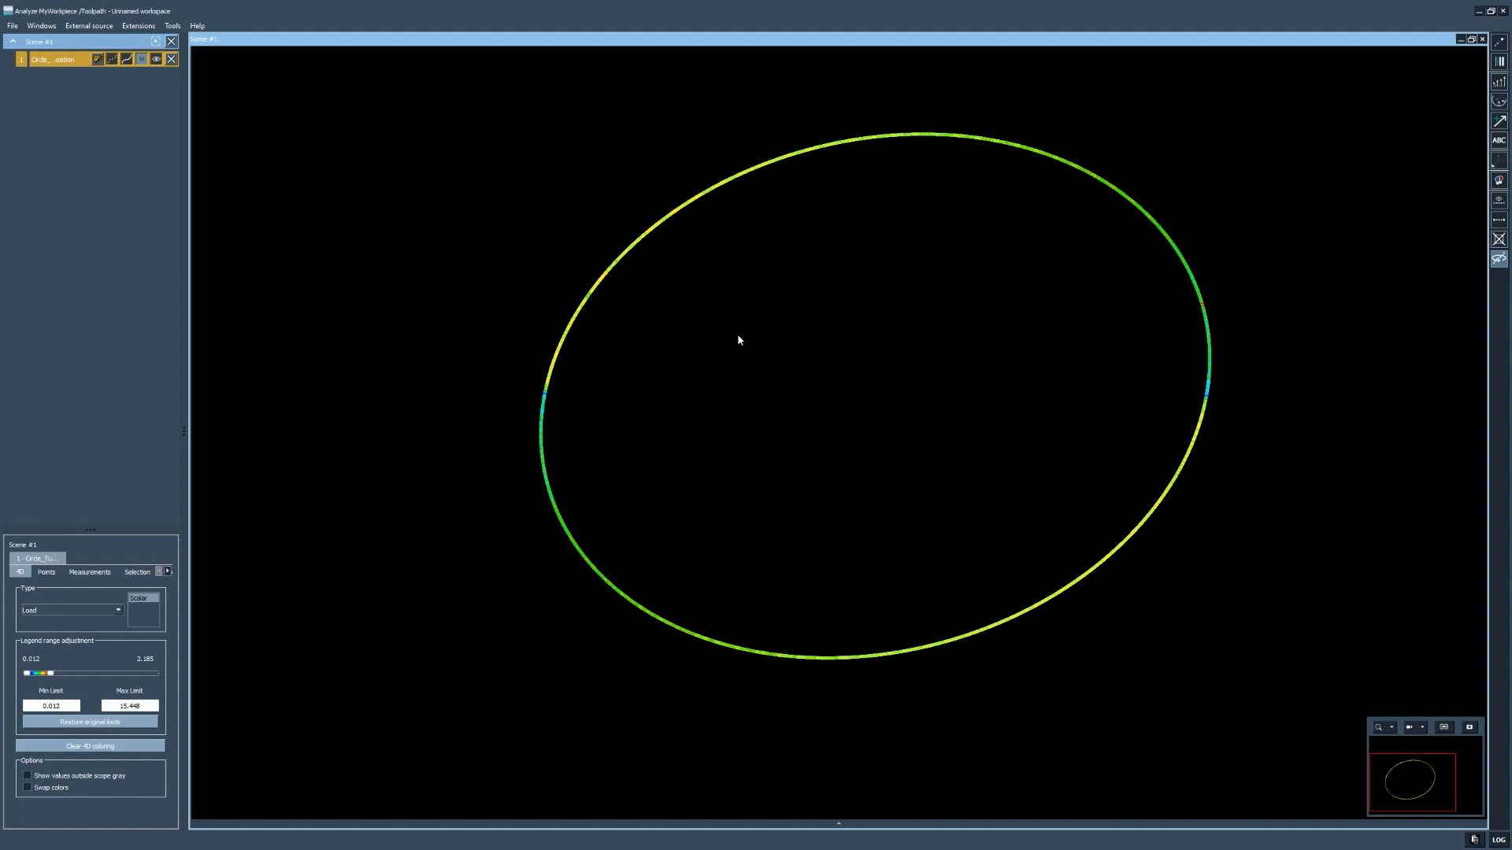
pyautogui.moveTo(738, 341); pyautogui.dragTo(725, 336)
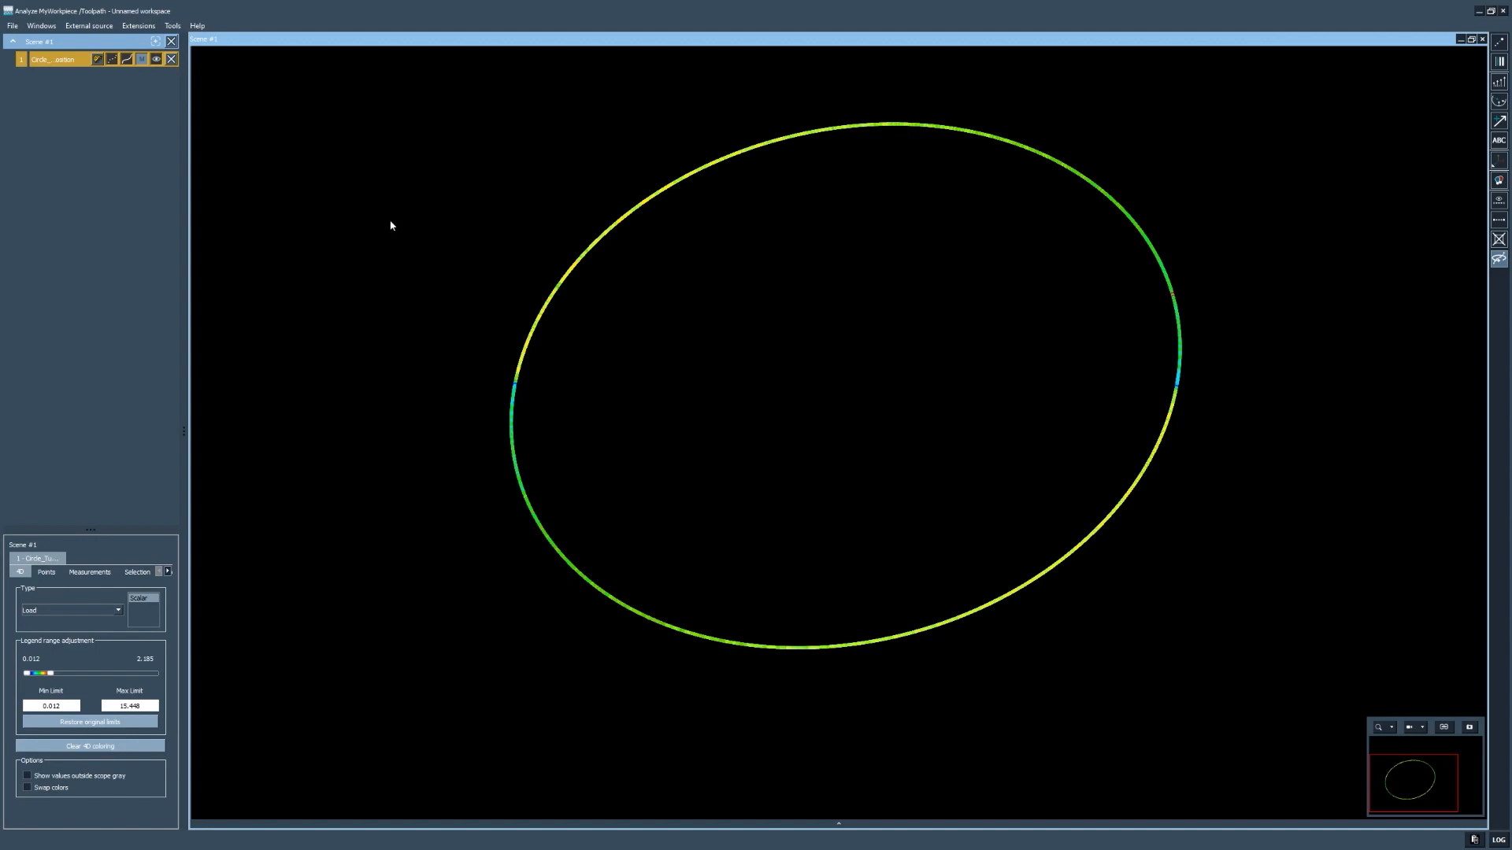
pyautogui.moveTo(563, 303); pyautogui.dragTo(670, 234)
pyautogui.moveTo(629, 289); pyautogui.dragTo(586, 311)
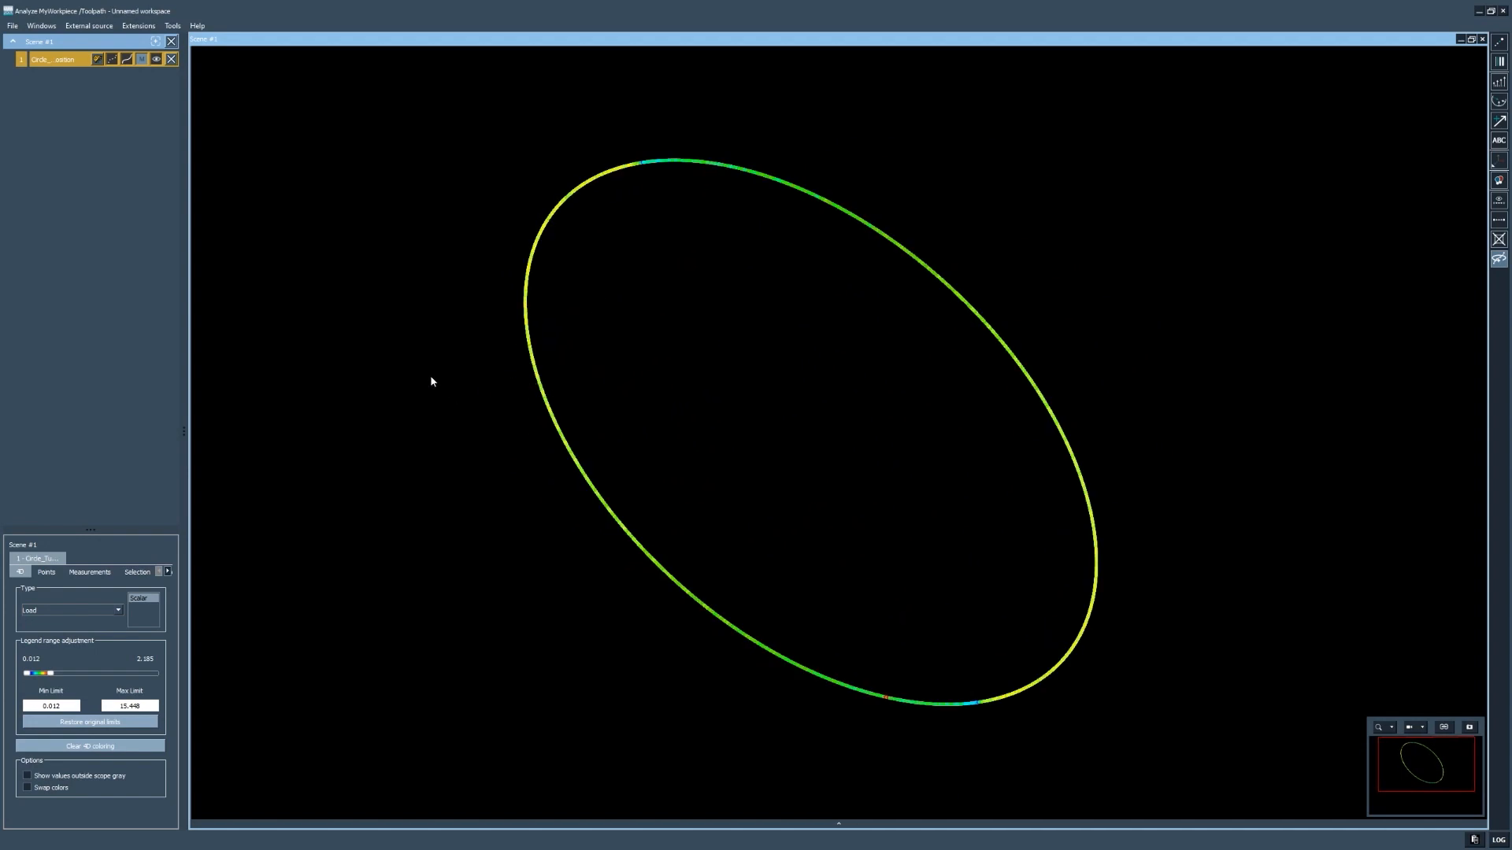